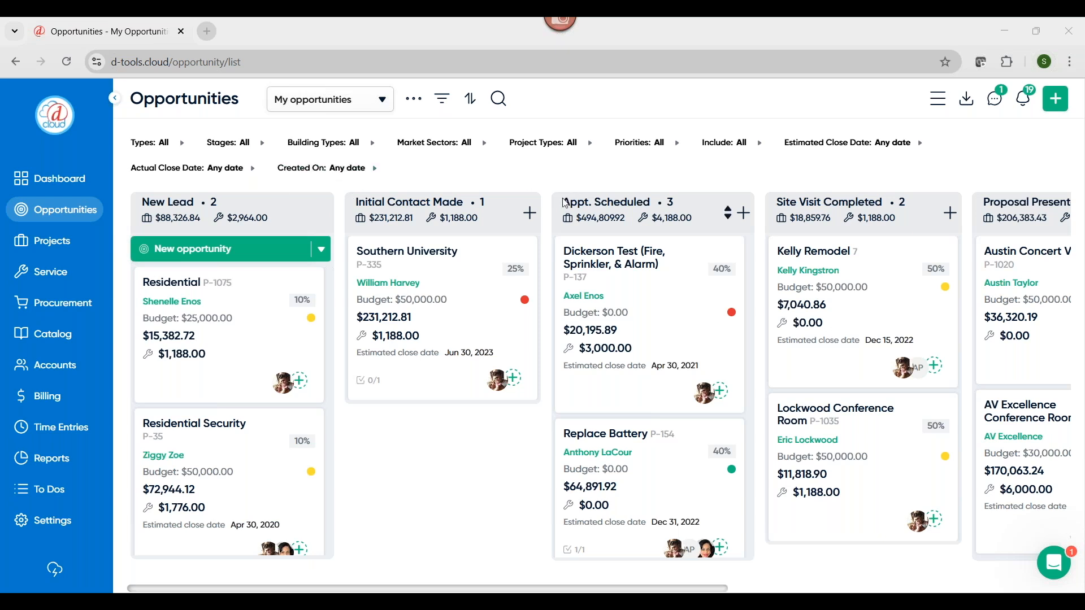
Review the configured opportunity stages with their system states and probabilities, and return to the opportunities board
left_click(418, 103)
left_click(443, 125)
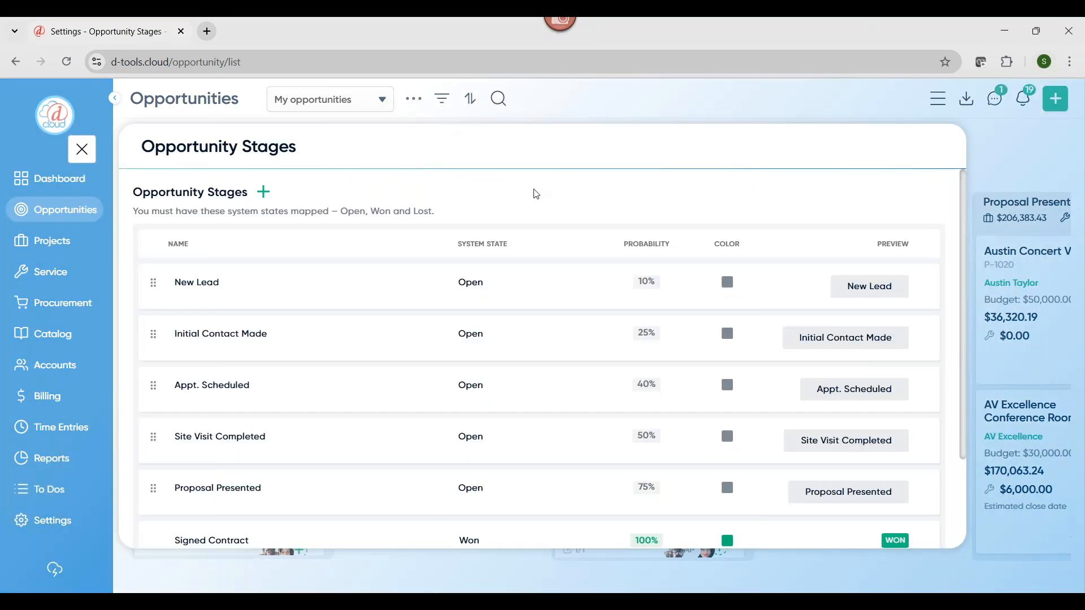
left_click(671, 284)
scroll(667, 339, "down", 2)
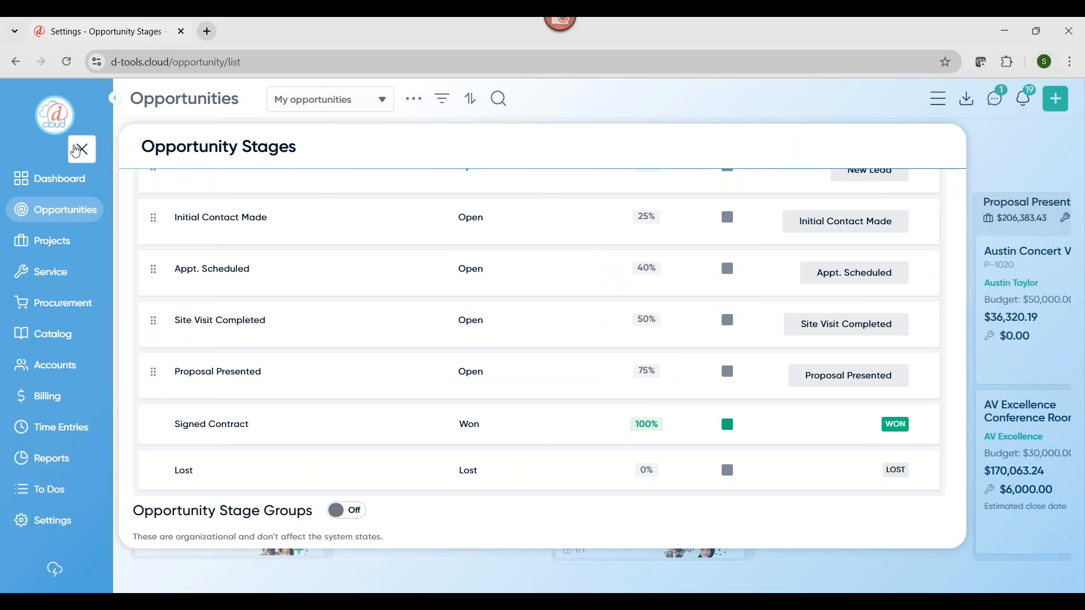
left_click(80, 151)
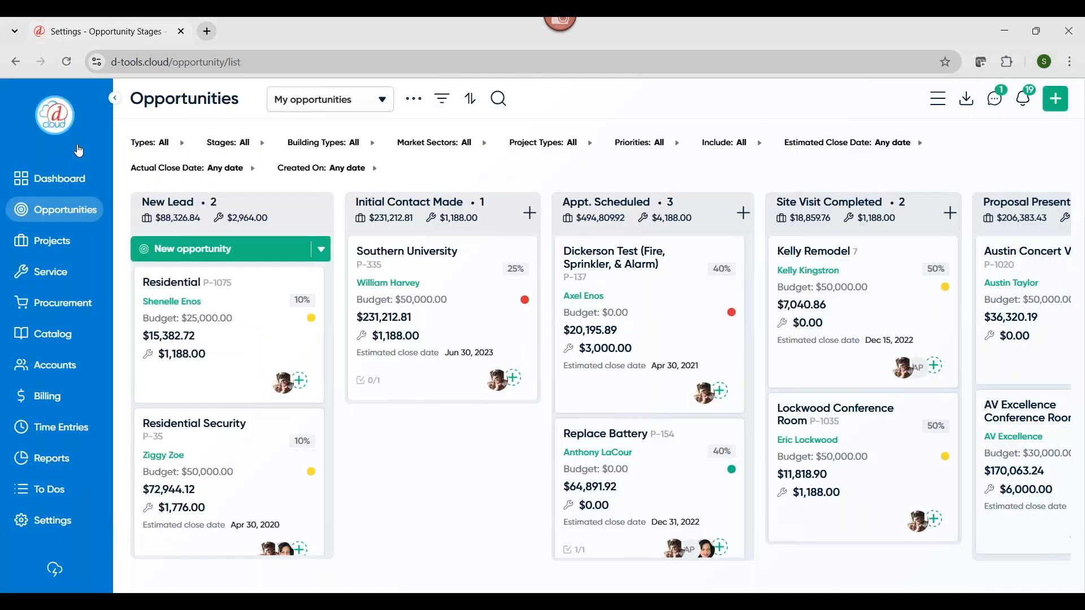
Move the Residential opportunity (P-1075) from New Lead to the Proposal Presented stage
left_click_drag(296, 362, 884, 331)
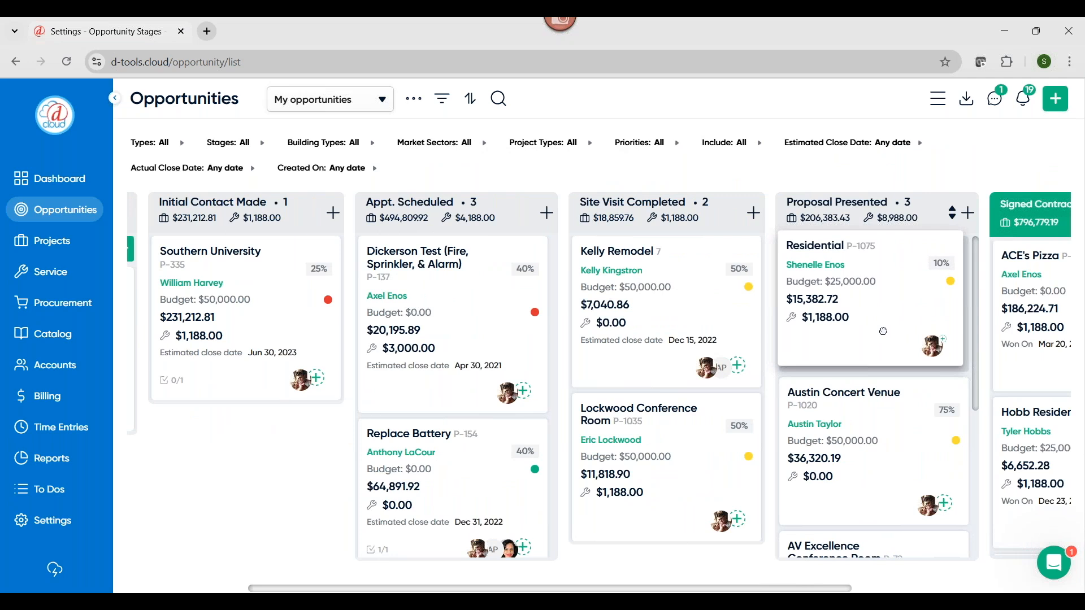
left_click_drag(884, 332, 882, 332)
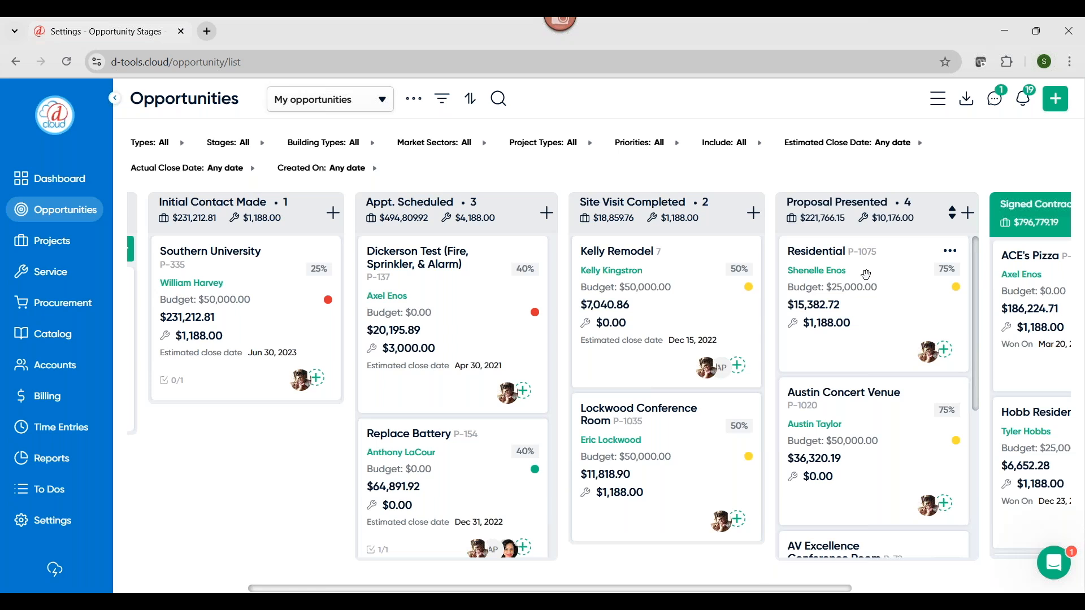
scroll(868, 275, "down", 1)
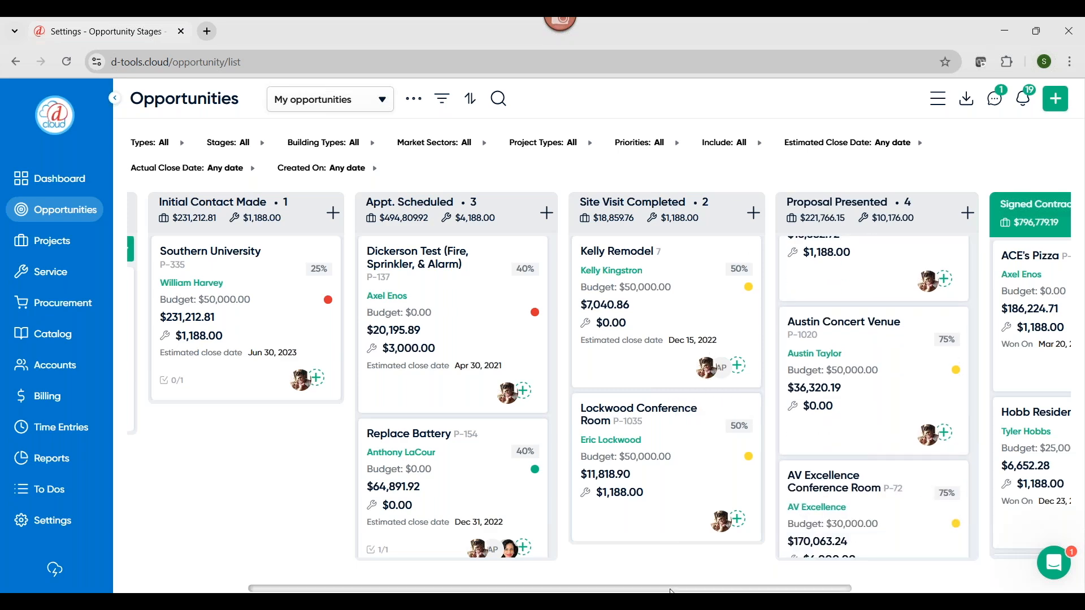
Check the notifications list for recent opportunity stage changes and close it
left_click_drag(675, 589, 568, 589)
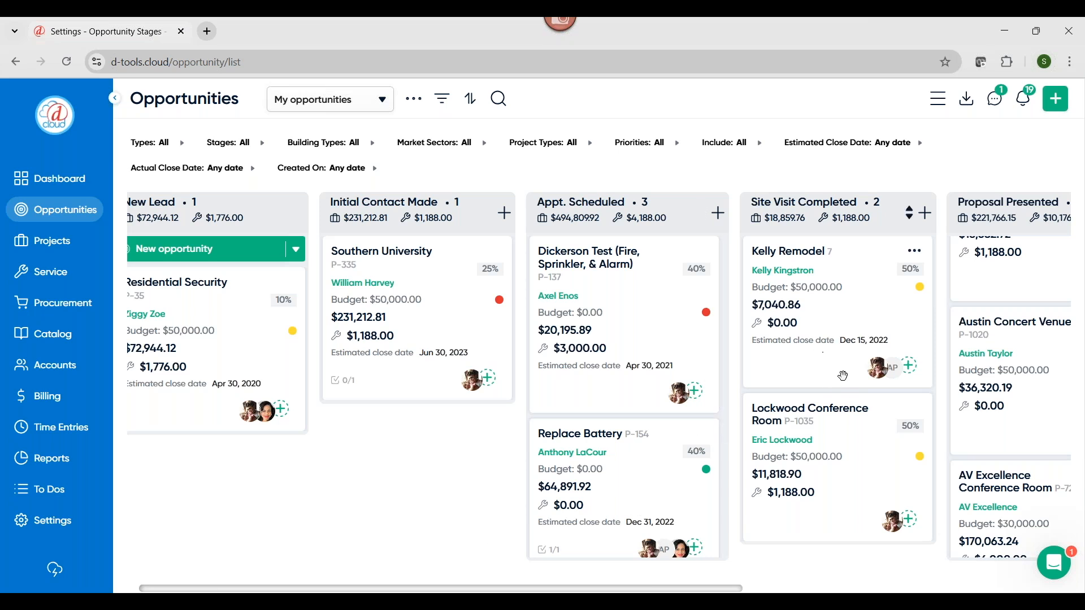
left_click(1026, 100)
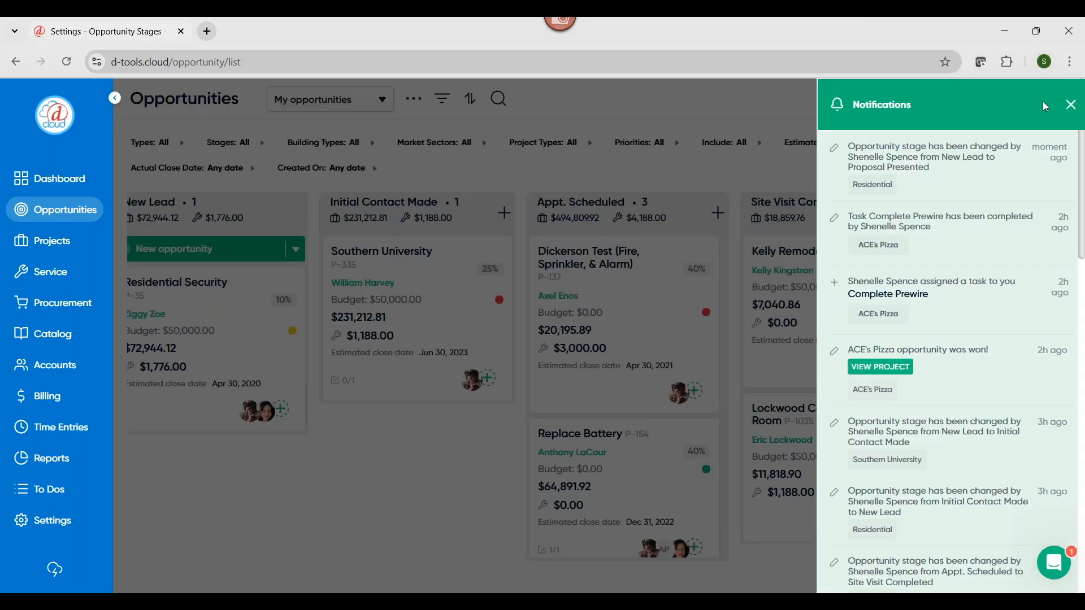
left_click(1071, 105)
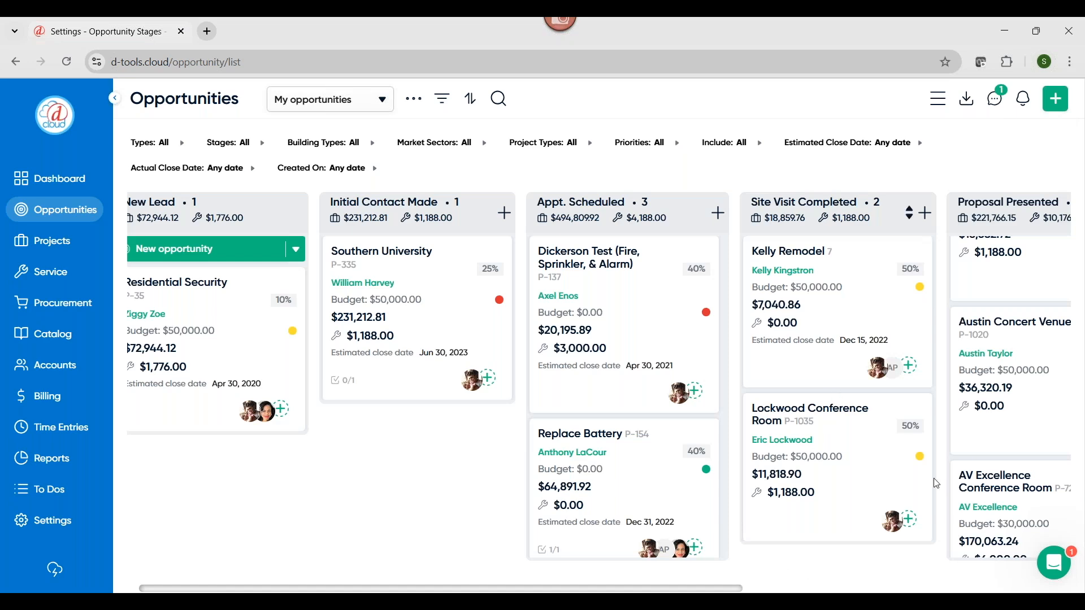
Try moving the Residential opportunity to Signed Contract, and decline the conversion to a new project
scroll(984, 334, "up", 2)
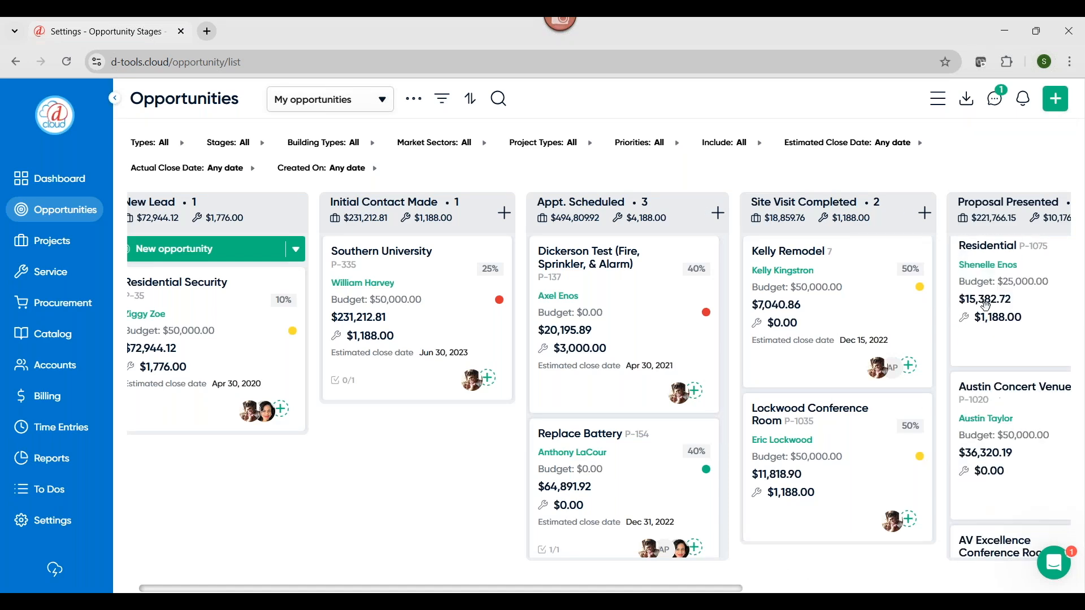
left_click_drag(983, 333, 900, 343)
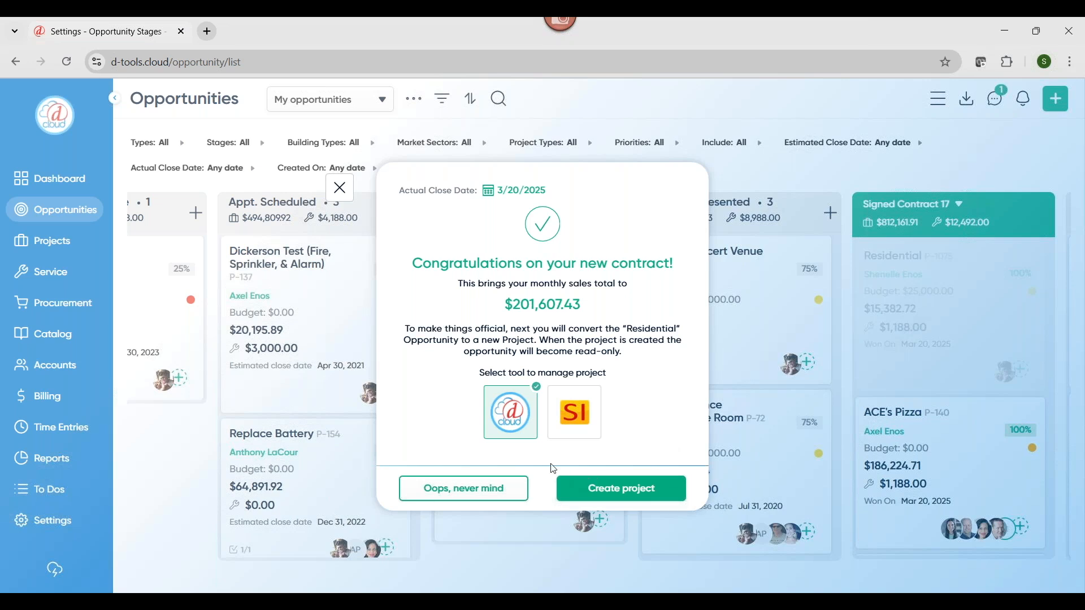
left_click(493, 494)
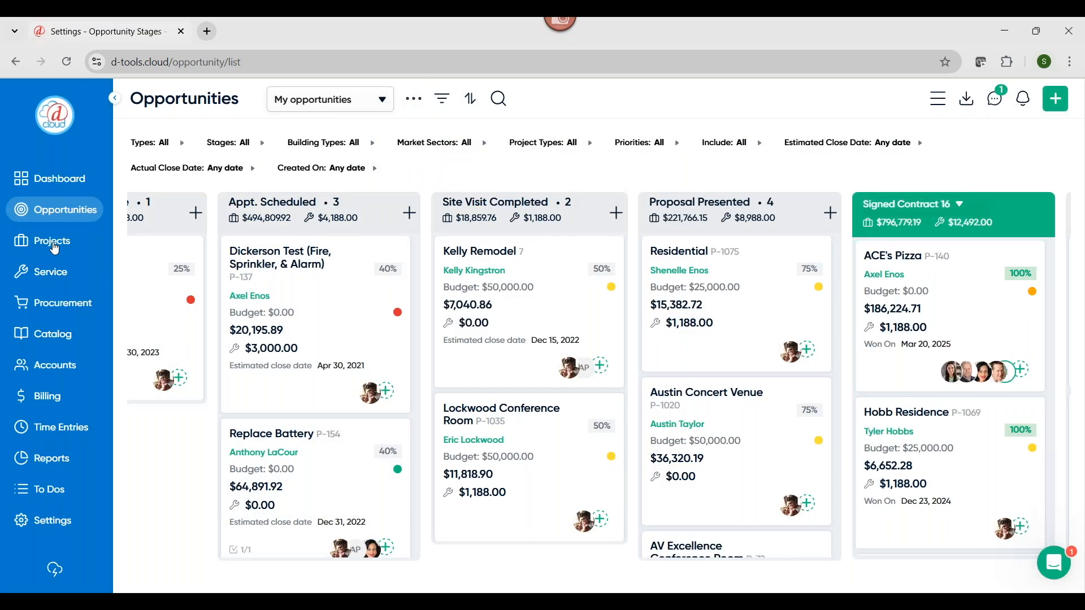
Open the change orders board under Projects and view the new change order form without creating one
left_click(53, 249)
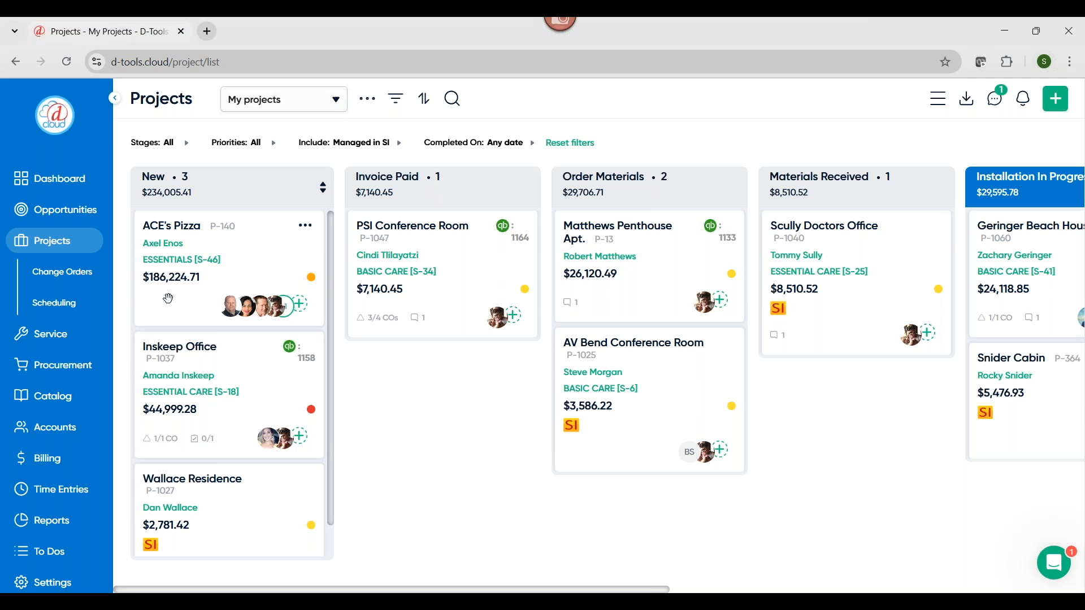
left_click(79, 280)
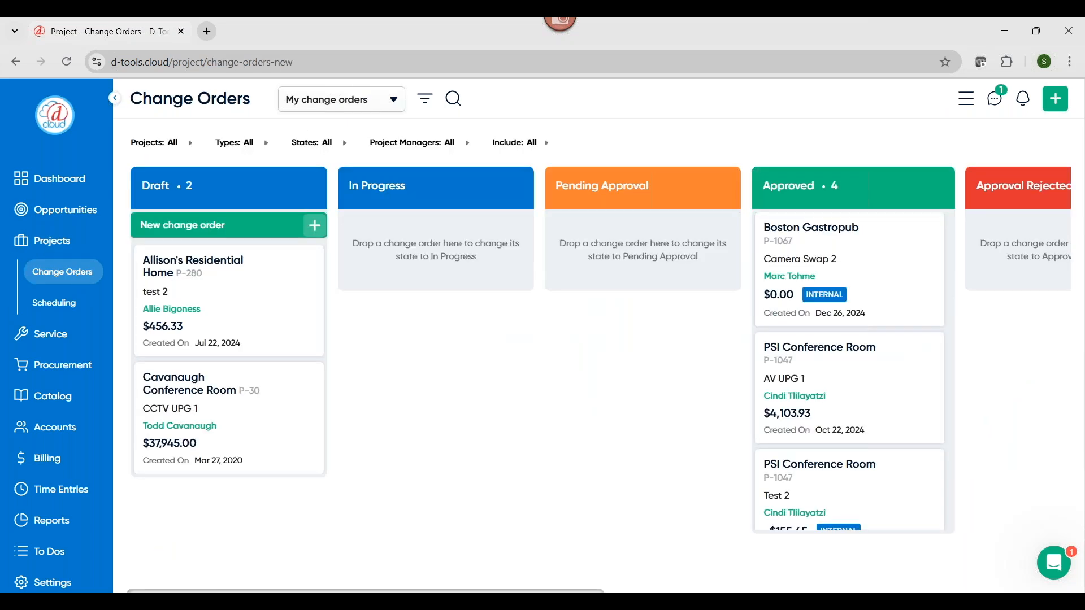
left_click(191, 229)
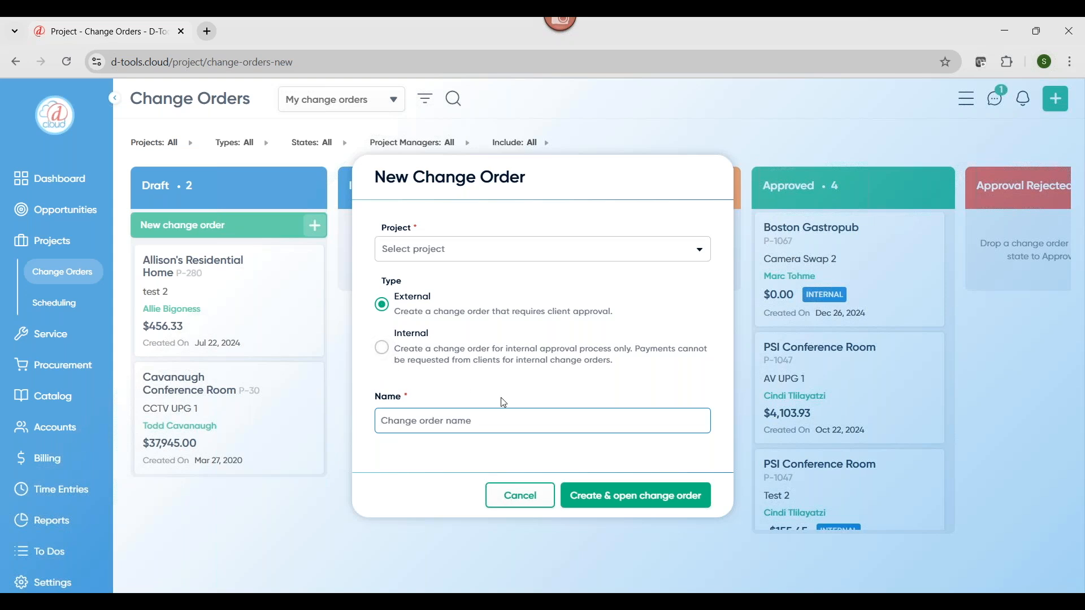
left_click(526, 500)
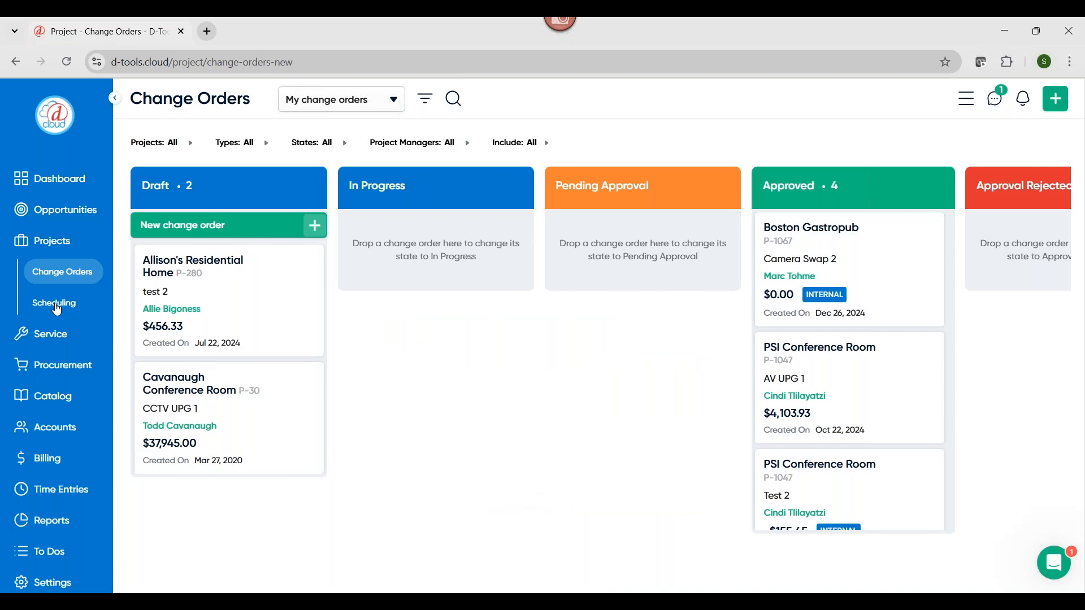
Open the project schedule for March 2025 and examine its resource filter and event display options
left_click(57, 307)
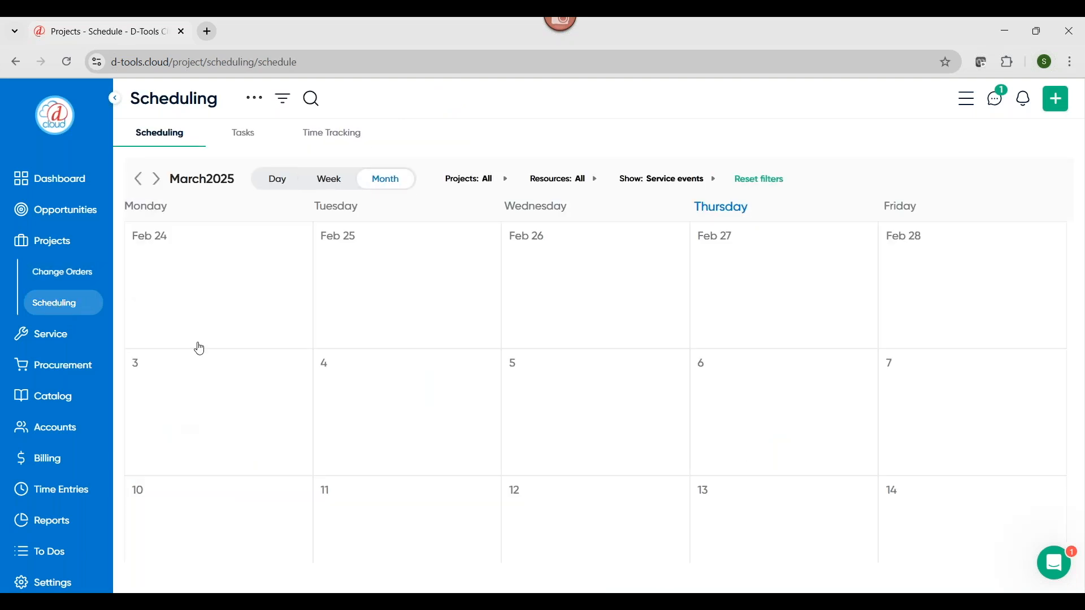
scroll(437, 383, "down", 3)
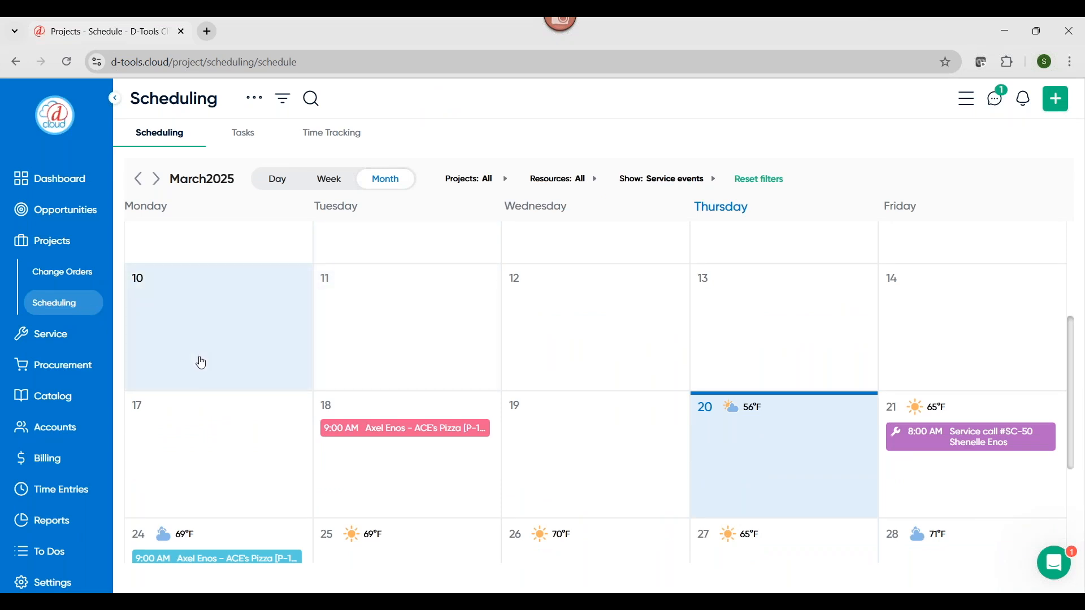
scroll(226, 380, "down", 1)
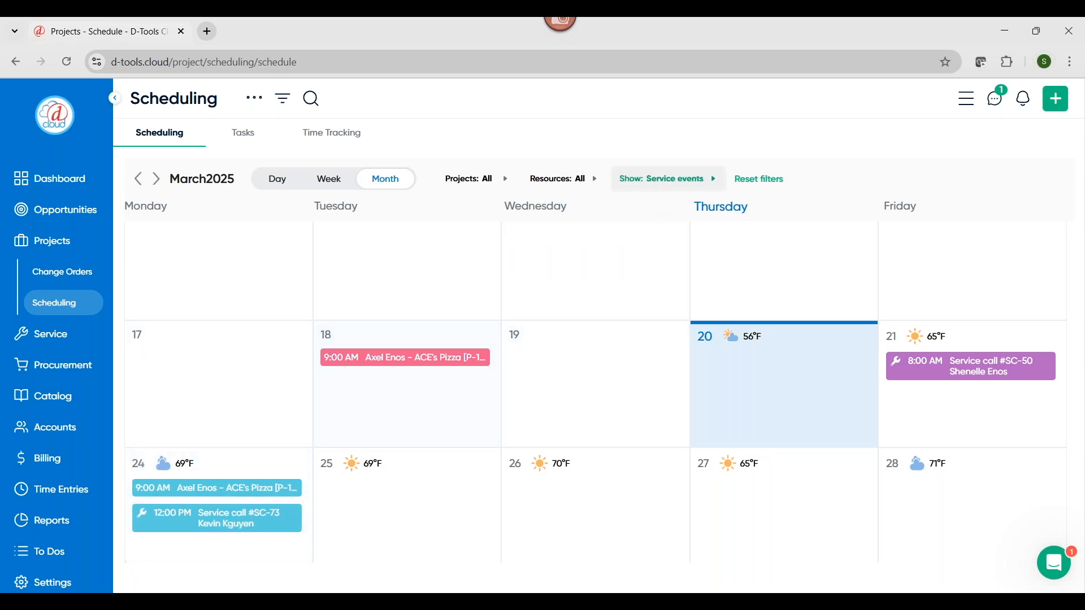
left_click(600, 185)
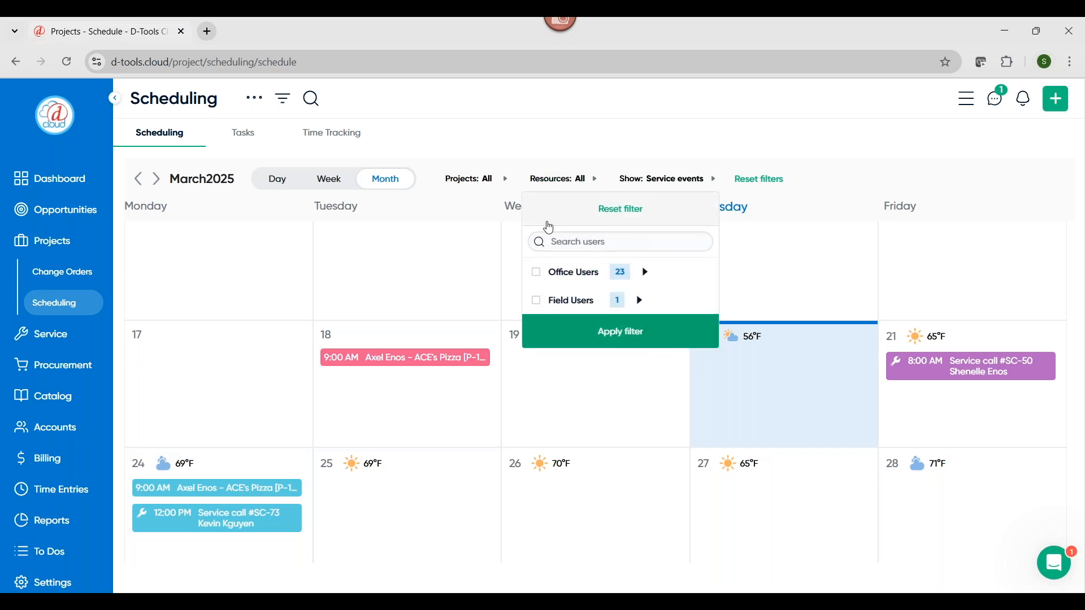
left_click(707, 178)
left_click(712, 178)
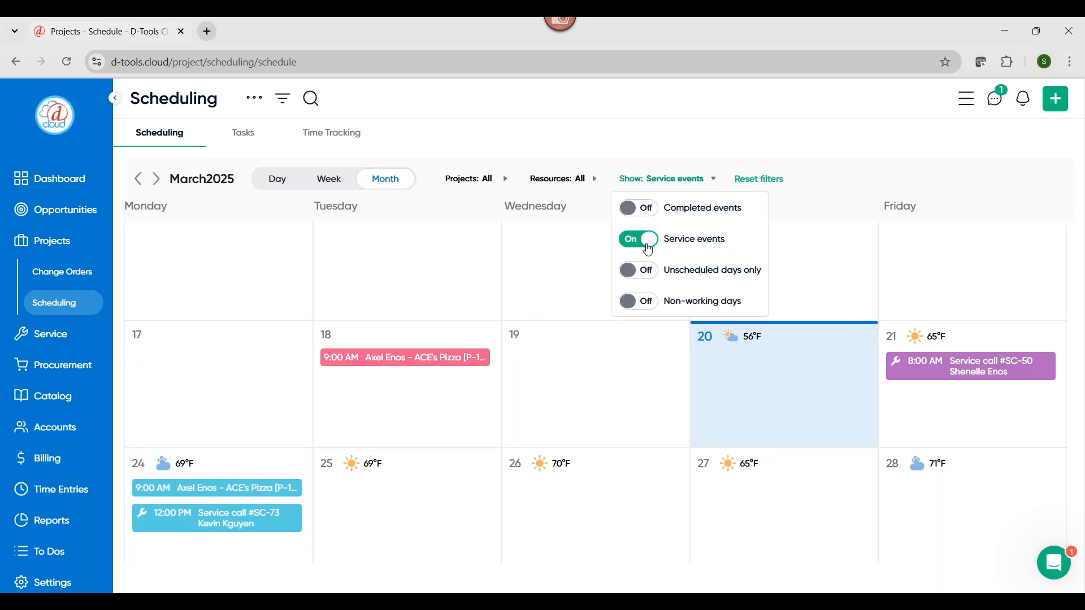
View the project schedule by week grouped by project, and return to the monthly calendar
left_click(333, 180)
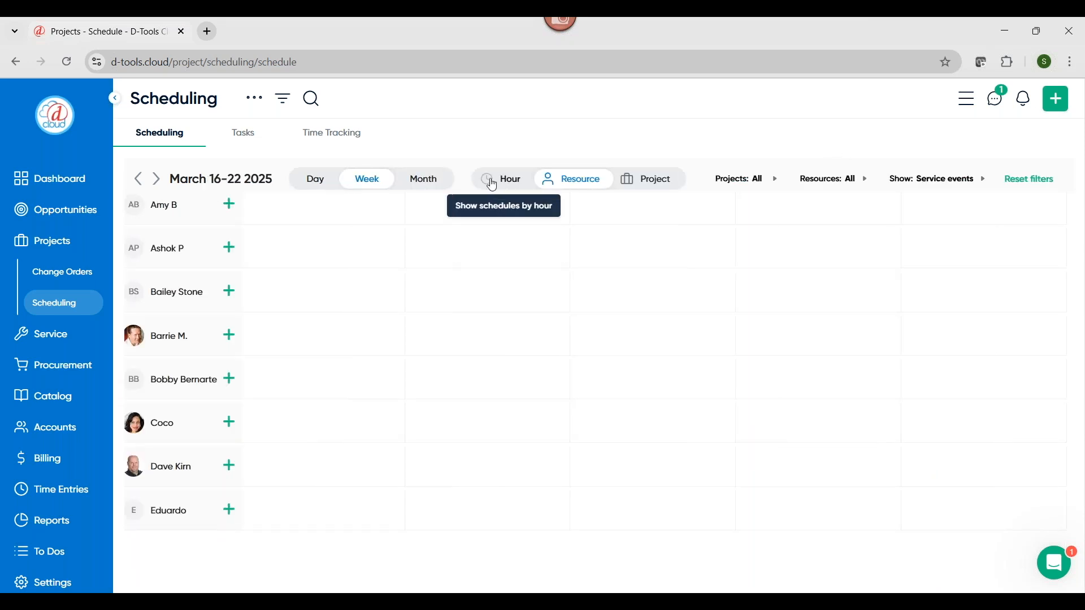
left_click(640, 181)
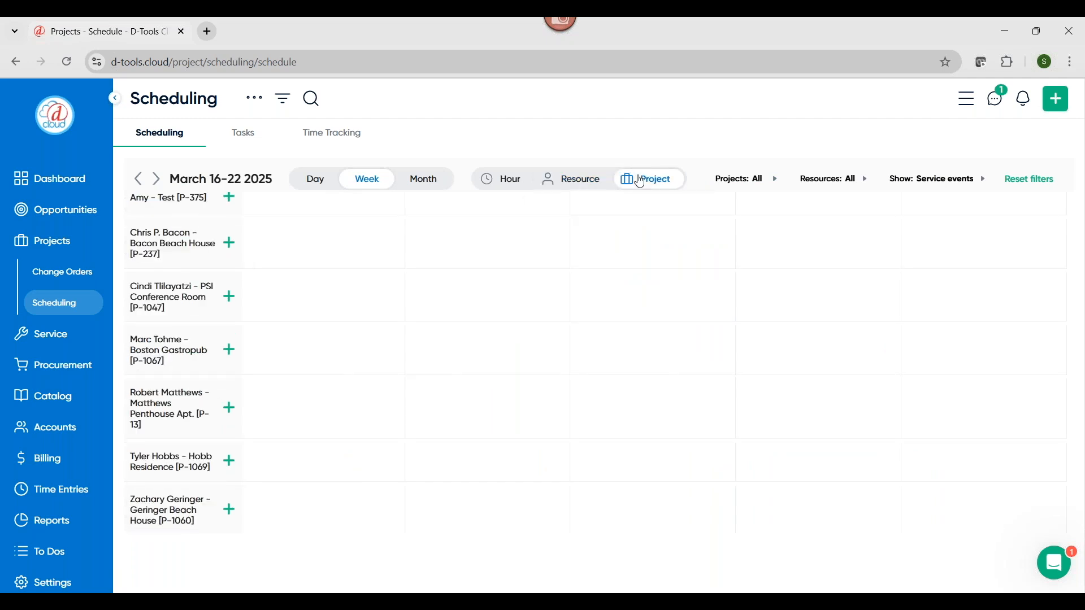
left_click(415, 183)
scroll(450, 438, "down", 1)
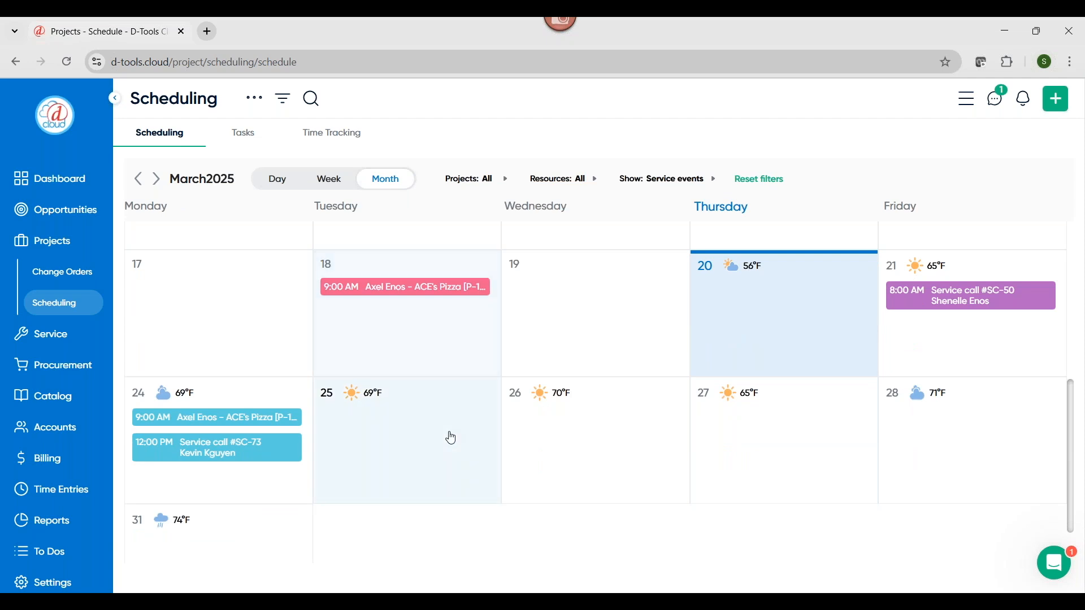
Open the service management overview and examine the contract figures, attachment rate and open service calls
left_click(56, 338)
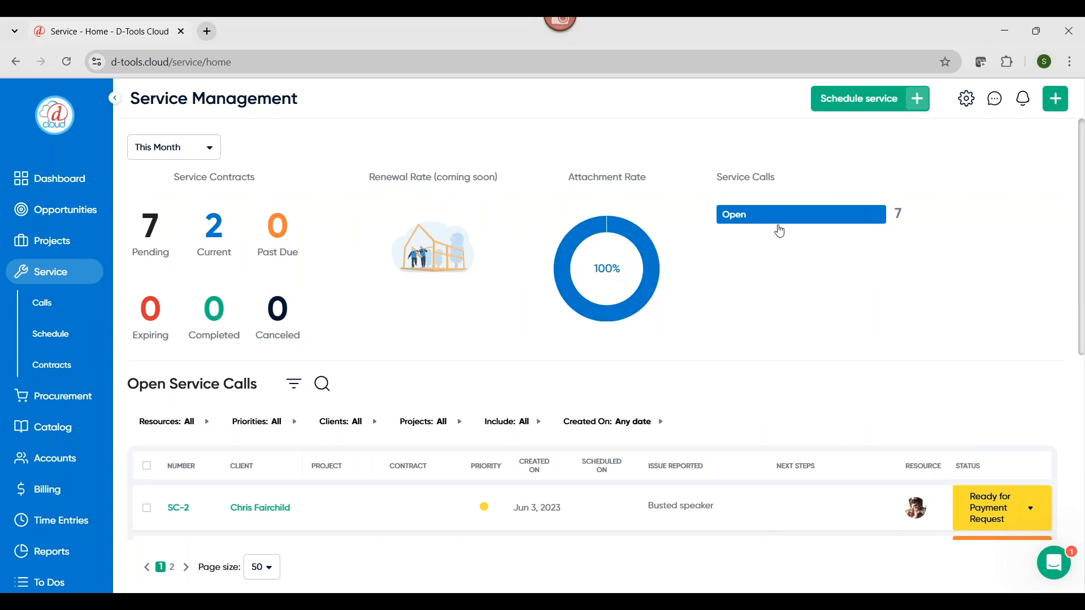
scroll(801, 316, "down", 1)
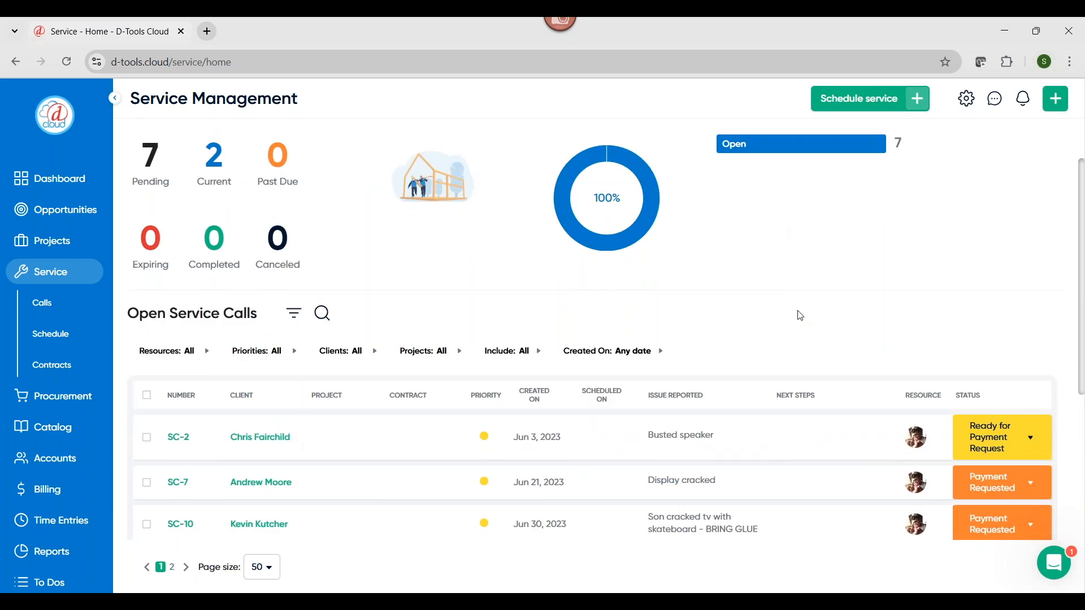
scroll(800, 315, "up", 1)
scroll(799, 315, "down", 2)
scroll(439, 304, "up", 2)
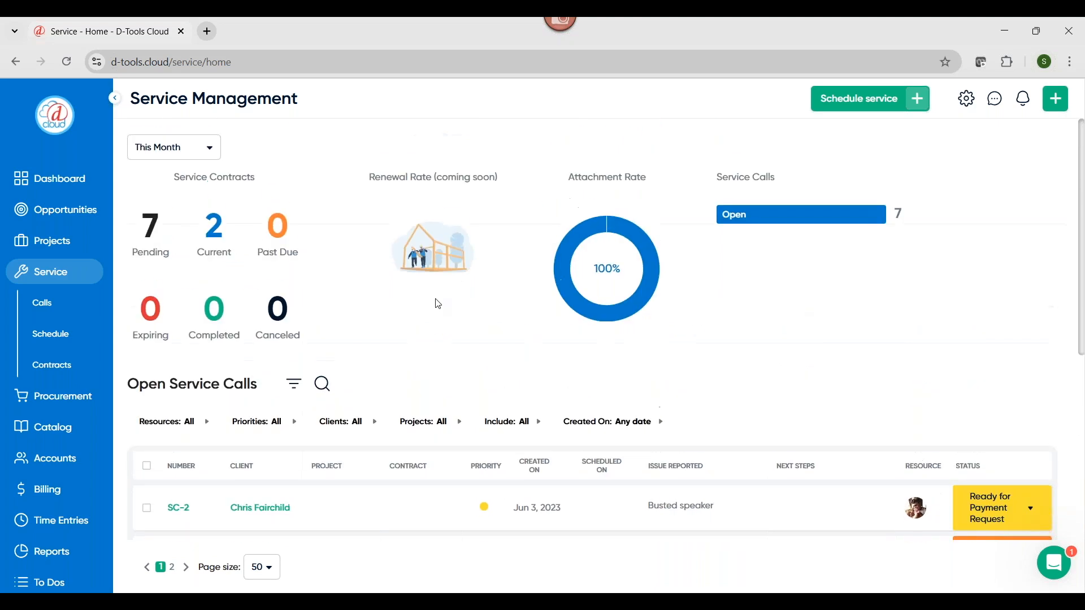
scroll(663, 305, "down", 1)
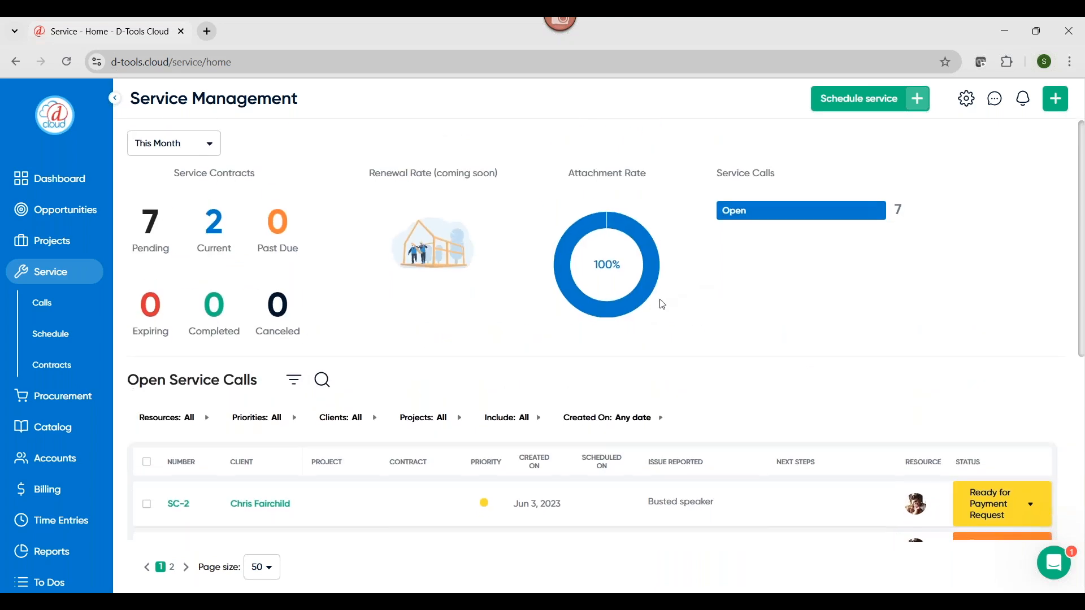
scroll(662, 305, "down", 3)
Open the service calls board and toggle its layout to the alternate view and back
left_click(40, 308)
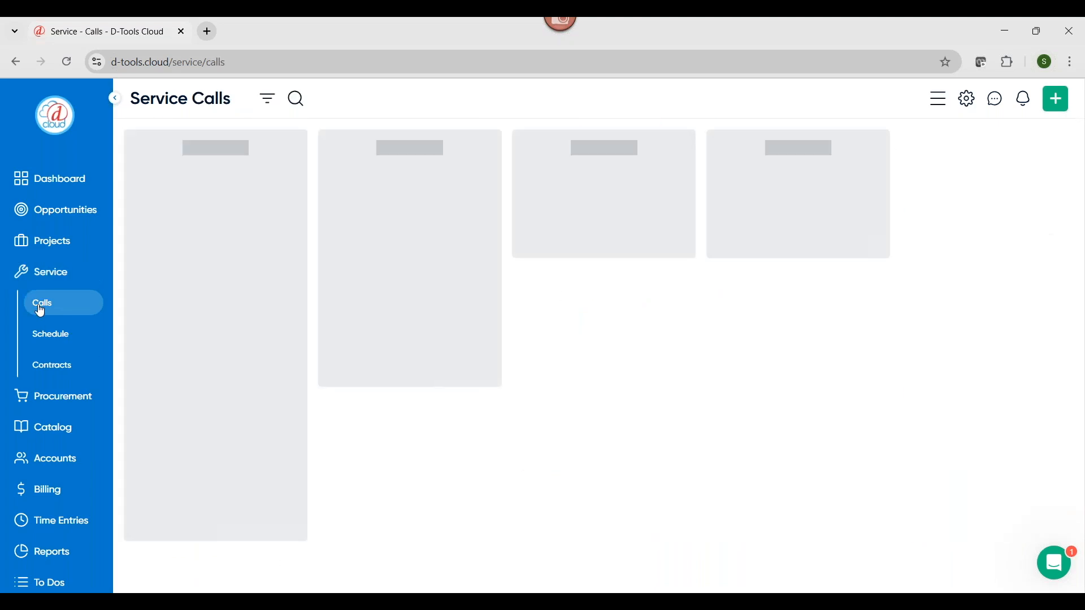
left_click(942, 102)
left_click(943, 103)
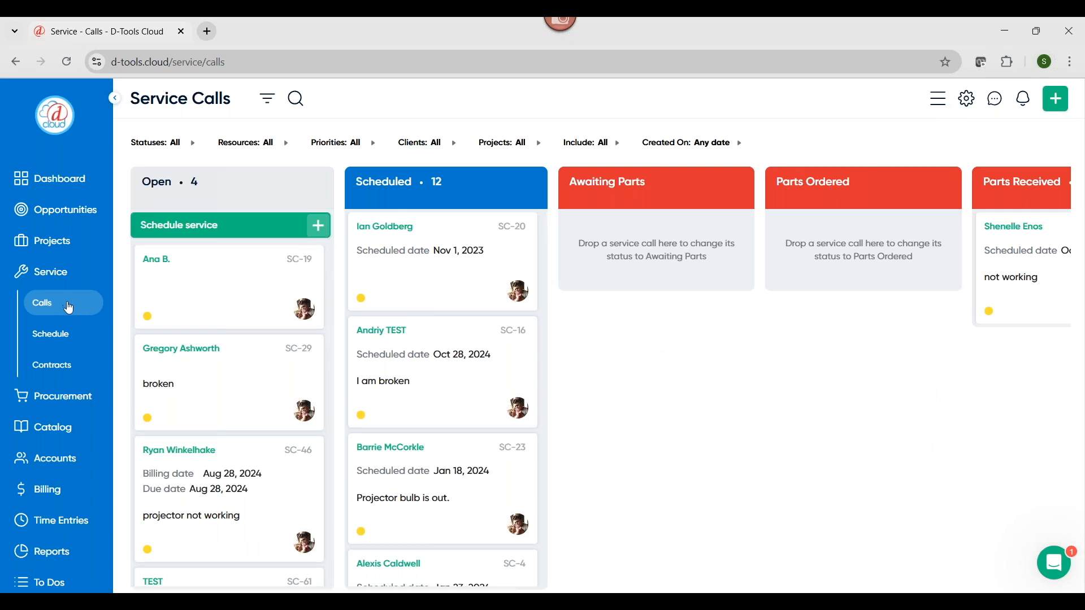
Open the service schedule and look through the March 2025 calendar of service calls and events
left_click(48, 343)
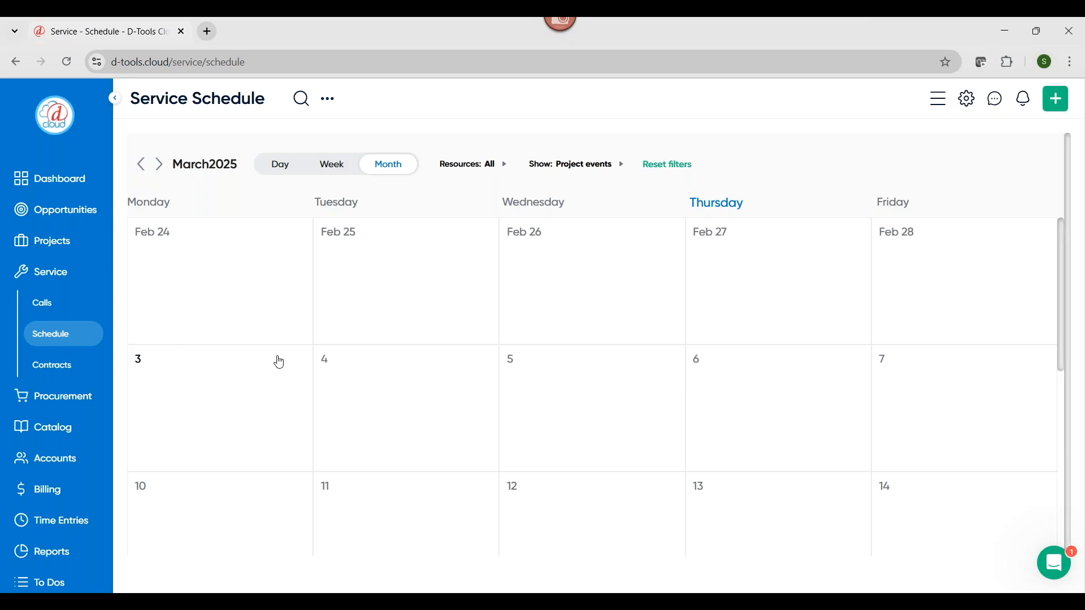
scroll(351, 368, "down", 1)
scroll(351, 367, "down", 1)
scroll(351, 365, "down", 1)
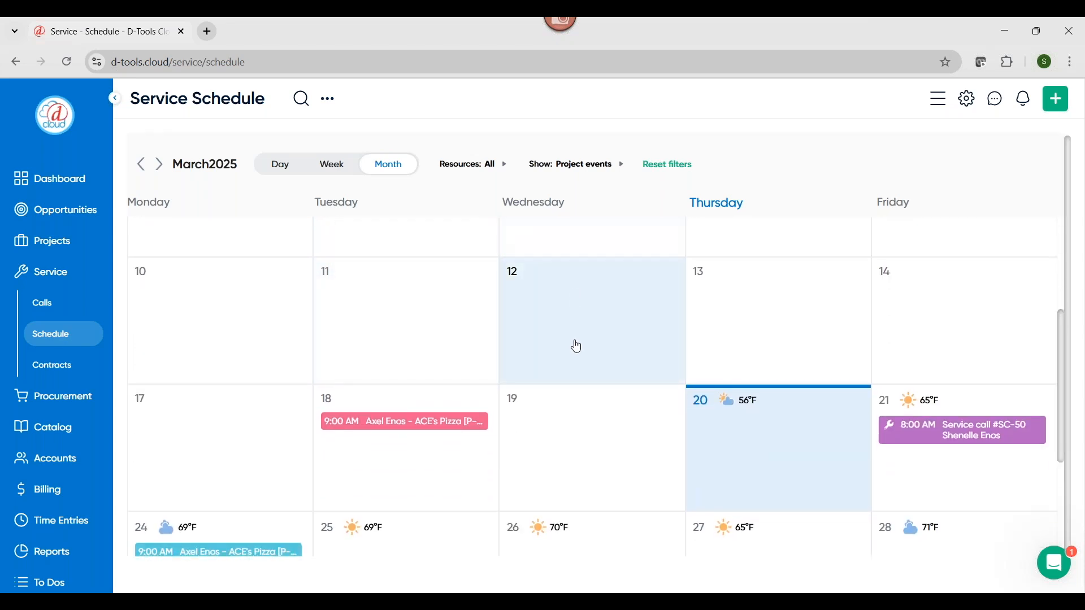
scroll(574, 356, "down", 1)
Turn the display of project events off in the service schedule and back on
left_click(575, 164)
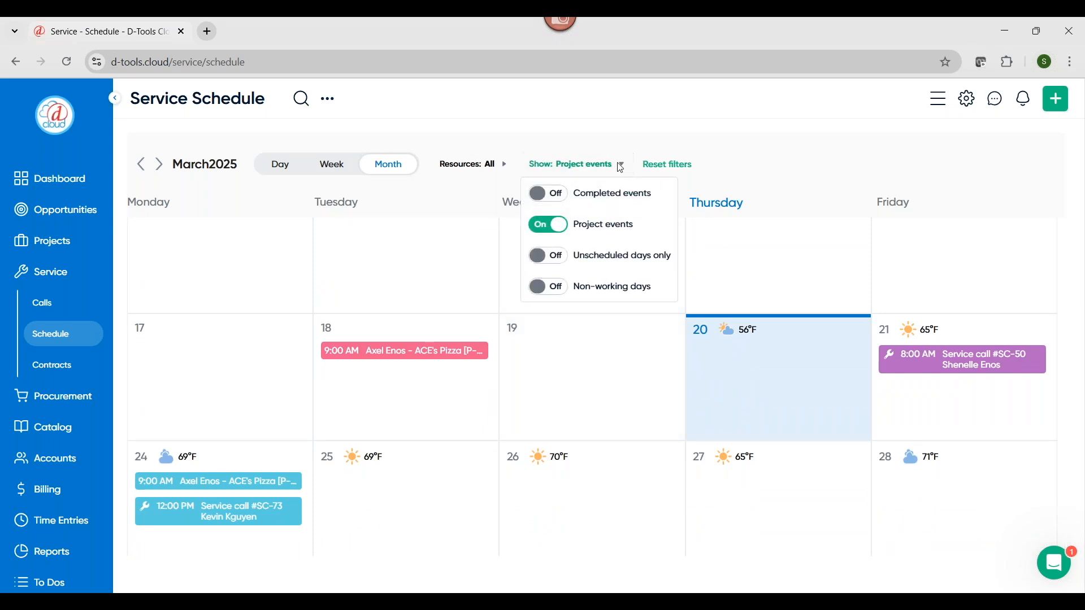
left_click(563, 227)
left_click(563, 226)
left_click(817, 162)
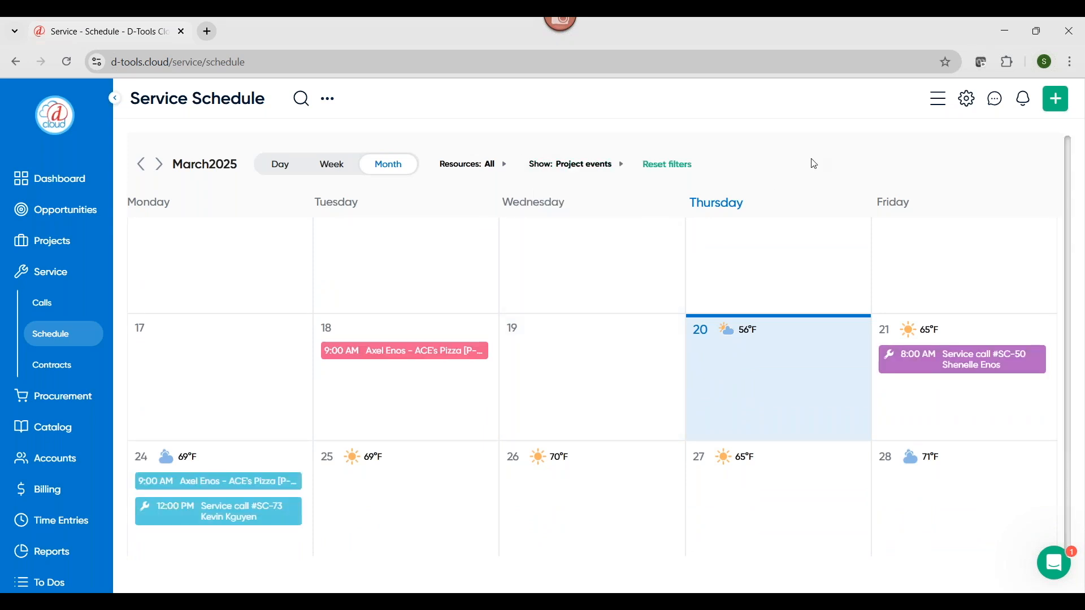
View the service contracts list and open the purchase orders overview under Procurement
left_click(53, 366)
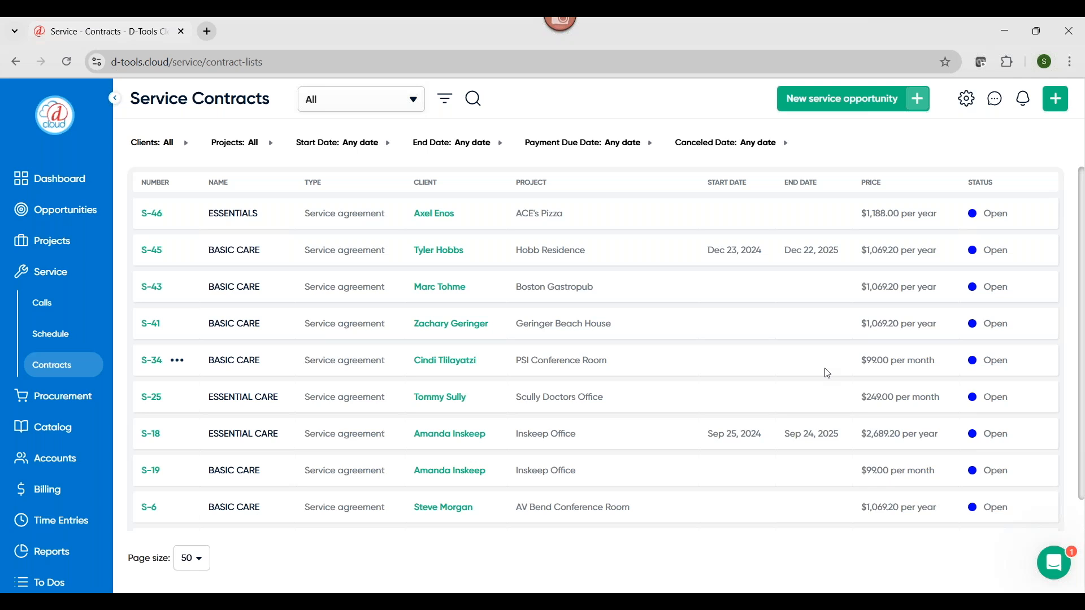
left_click(61, 399)
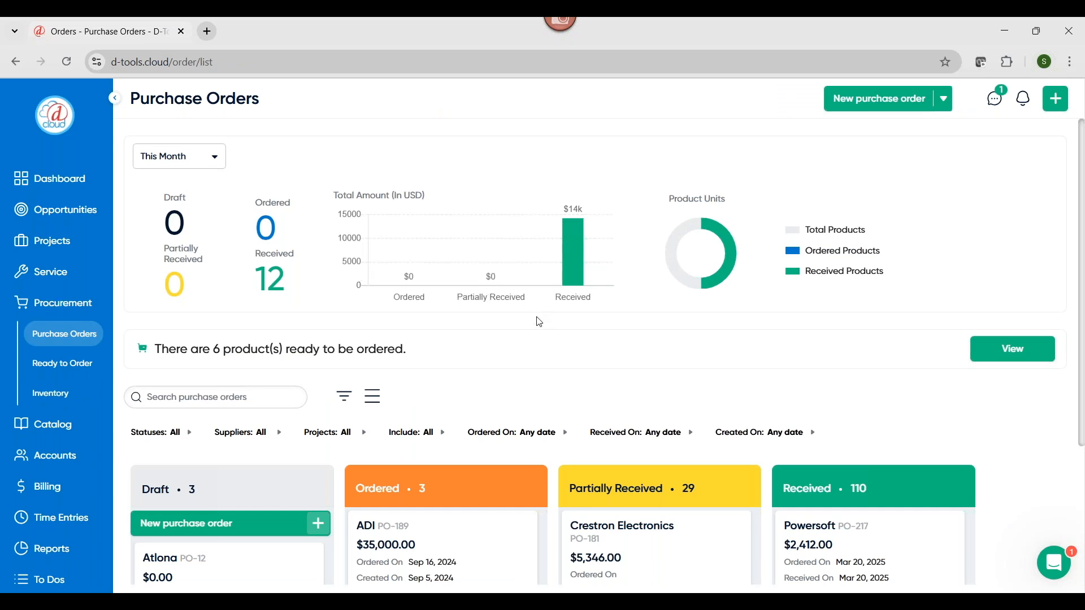
Look through the purchase orders overview and the Draft, Ordered, Partially Received and Received columns of its board
scroll(539, 326, "down", 2)
scroll(539, 326, "up", 2)
scroll(303, 408, "down", 2)
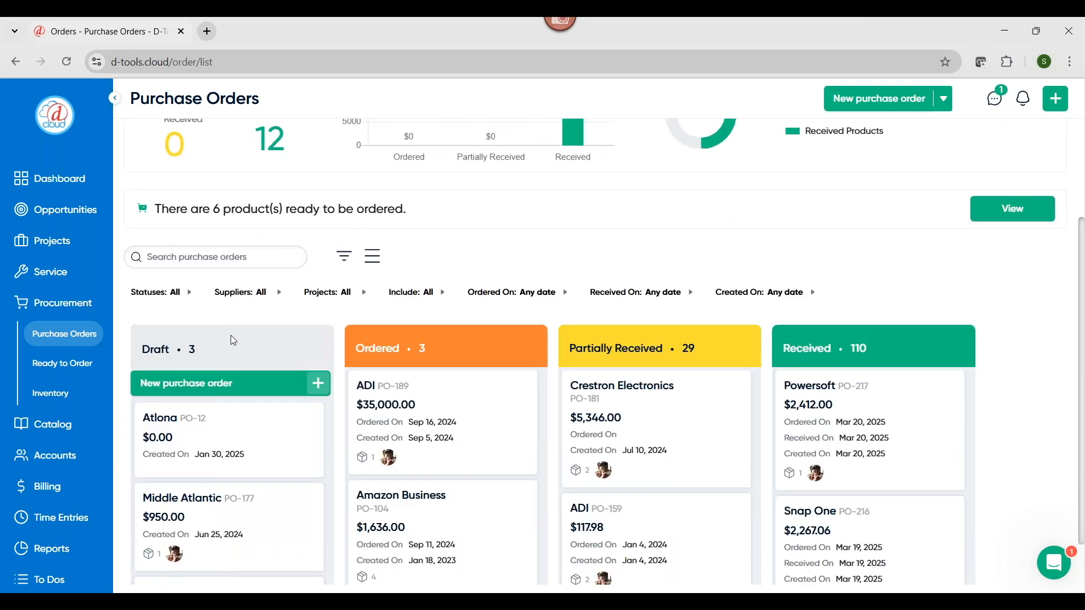
scroll(231, 334, "up", 1)
scroll(201, 257, "up", 1)
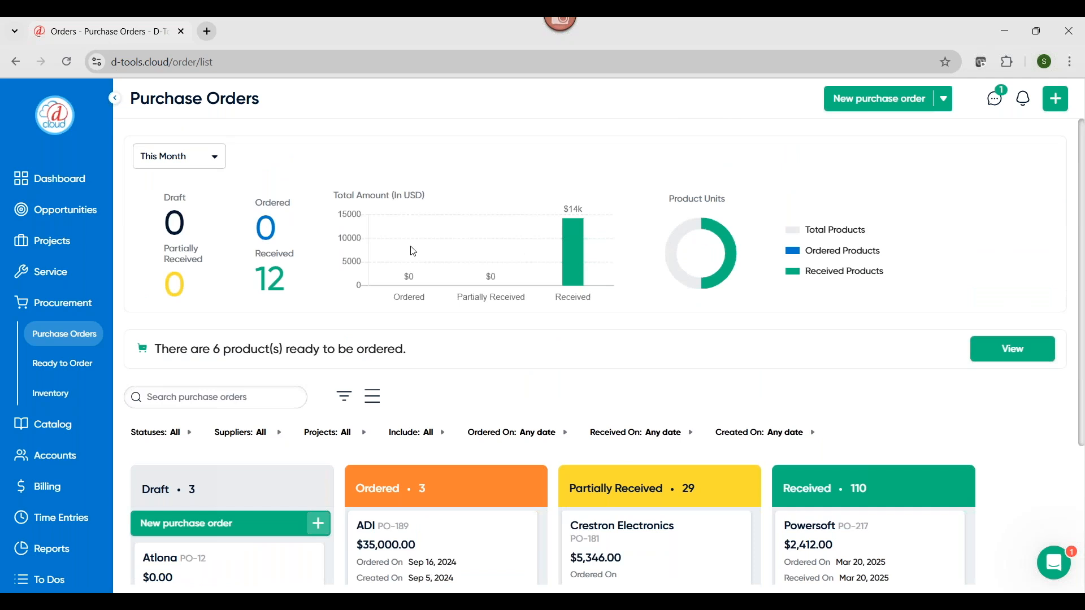
scroll(416, 264, "down", 2)
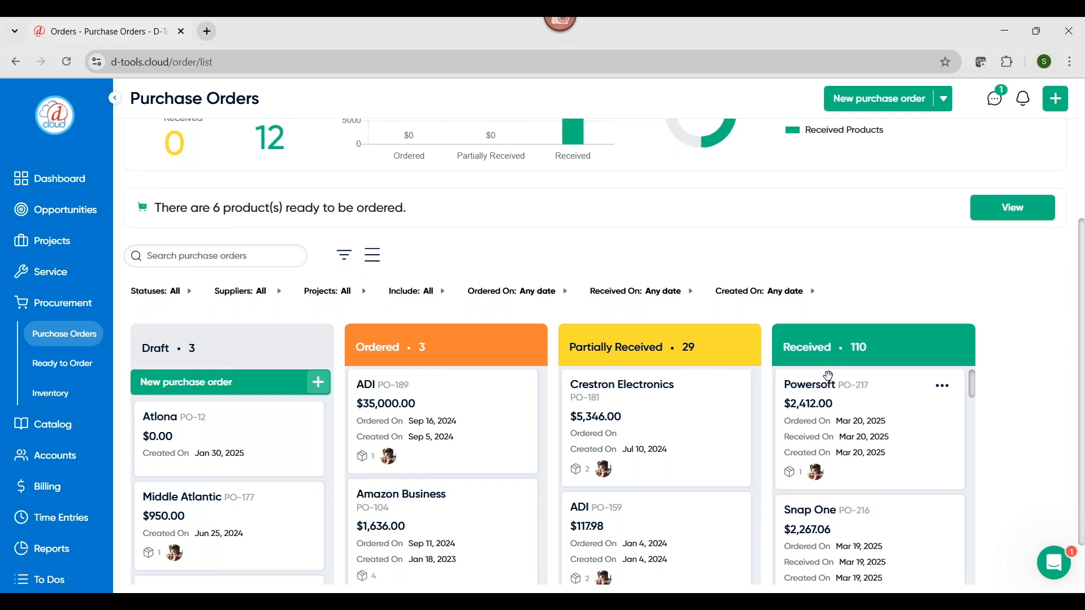
Move the Middle Atlantic purchase order above the Atlona one in the Draft column
left_click_drag(205, 499, 271, 425)
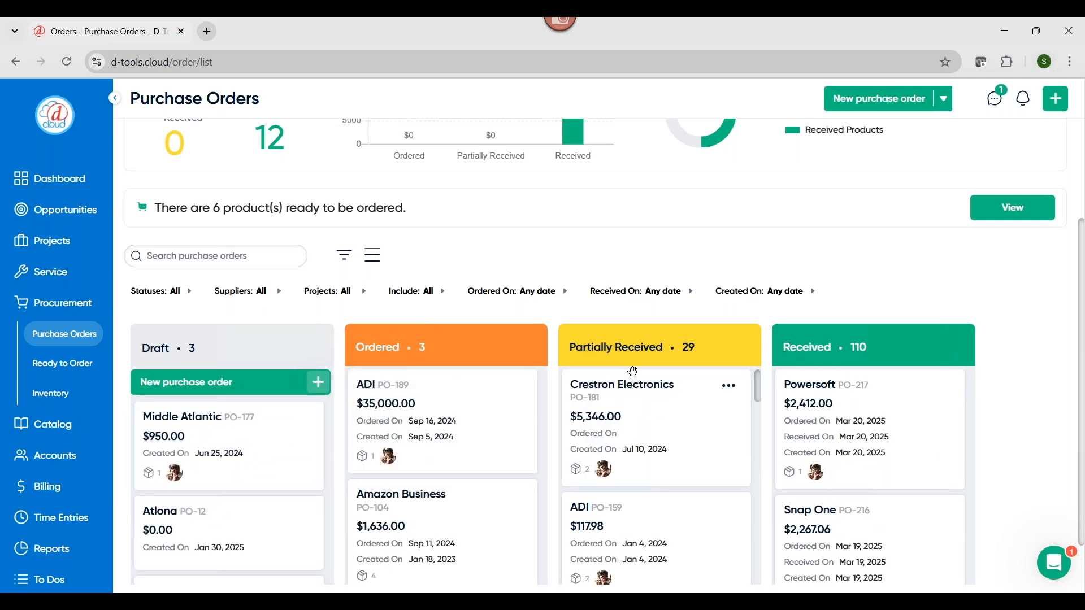
Examine the product lines and item tracking fields of the partially received Crestron Electronics purchase order at $5,346.00, and close it
left_click(660, 394)
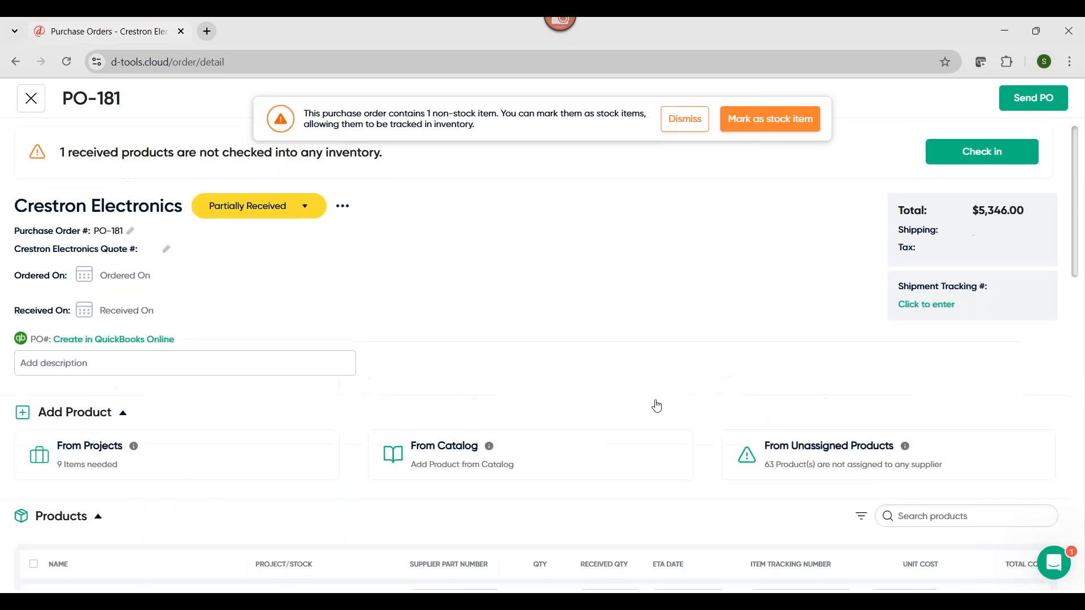
scroll(660, 431, "down", 3)
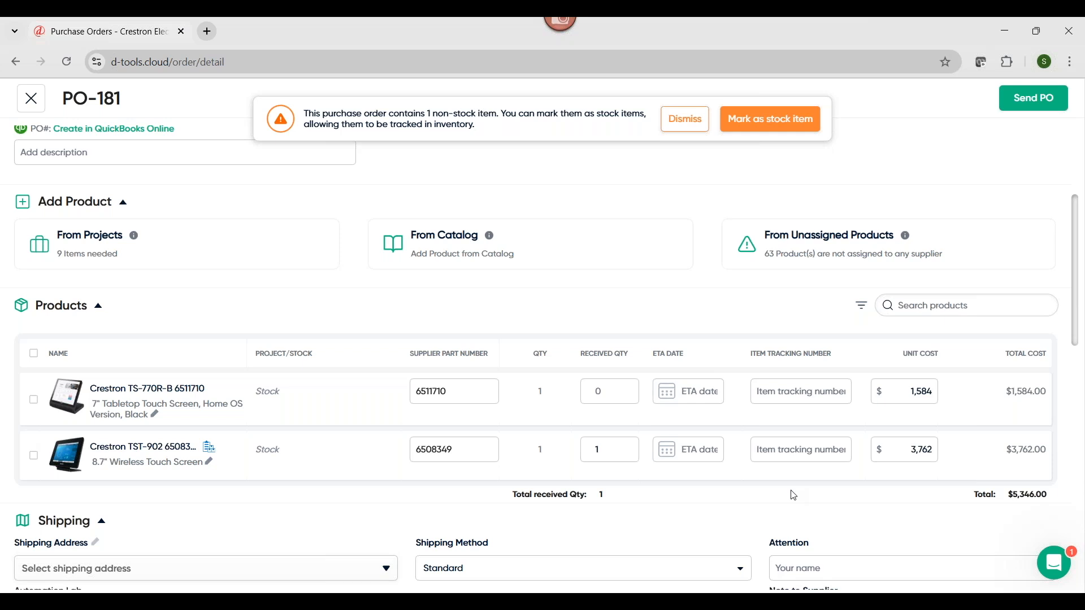
left_click(772, 396)
left_click(30, 104)
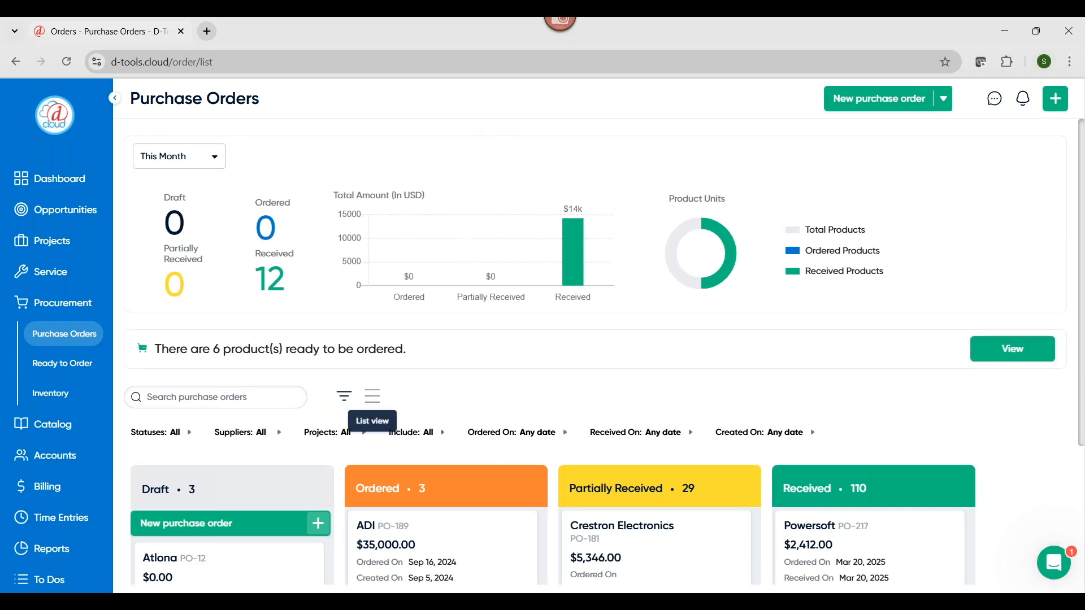
Open the Ready to Order list and look through its items and the available supplier choices
left_click(69, 368)
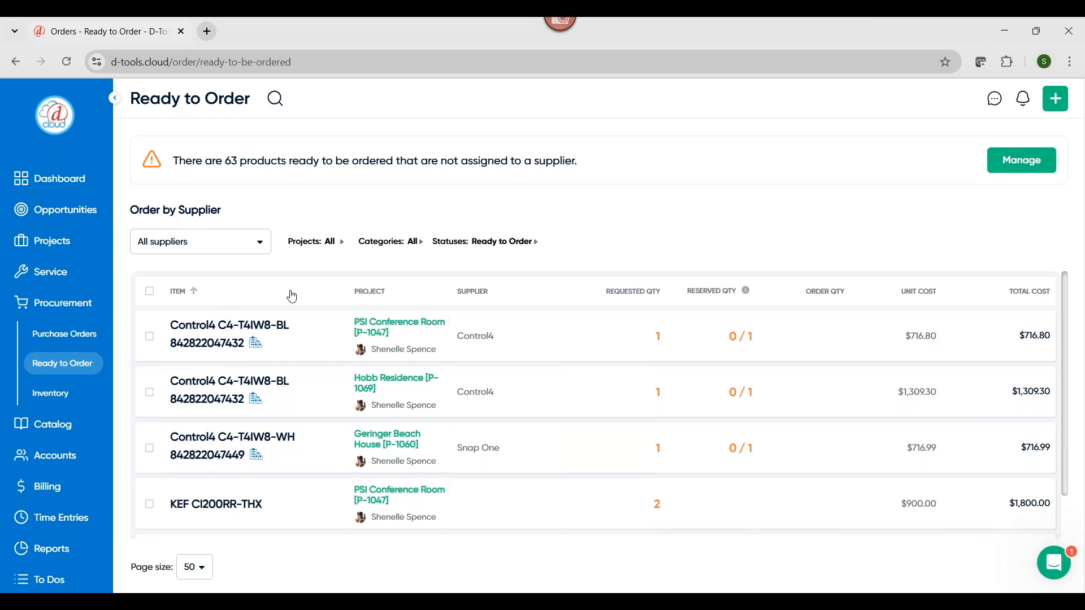
scroll(570, 390, "down", 2)
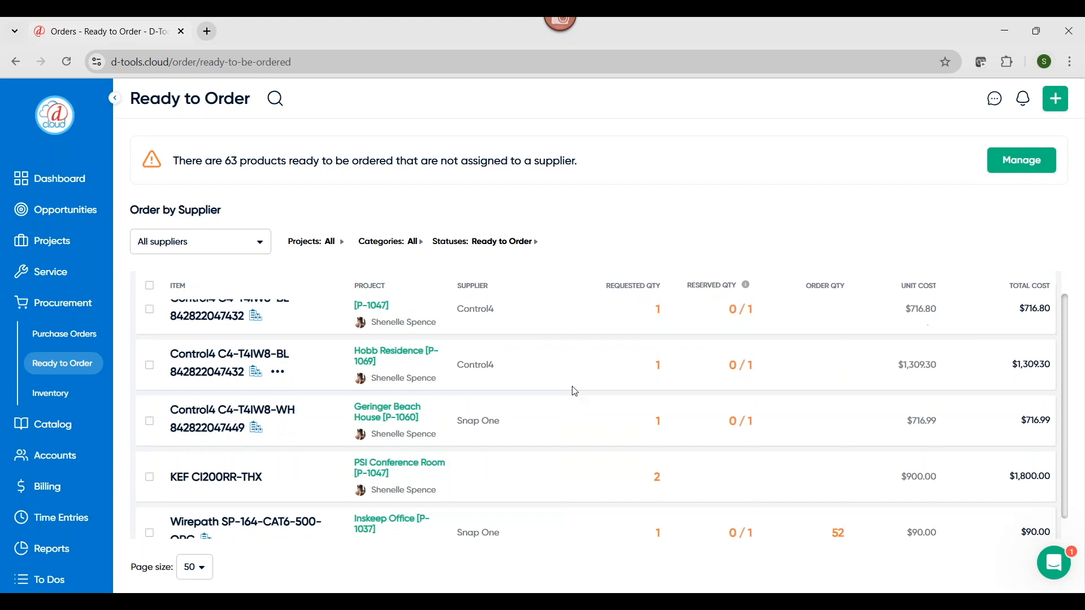
scroll(575, 392, "up", 2)
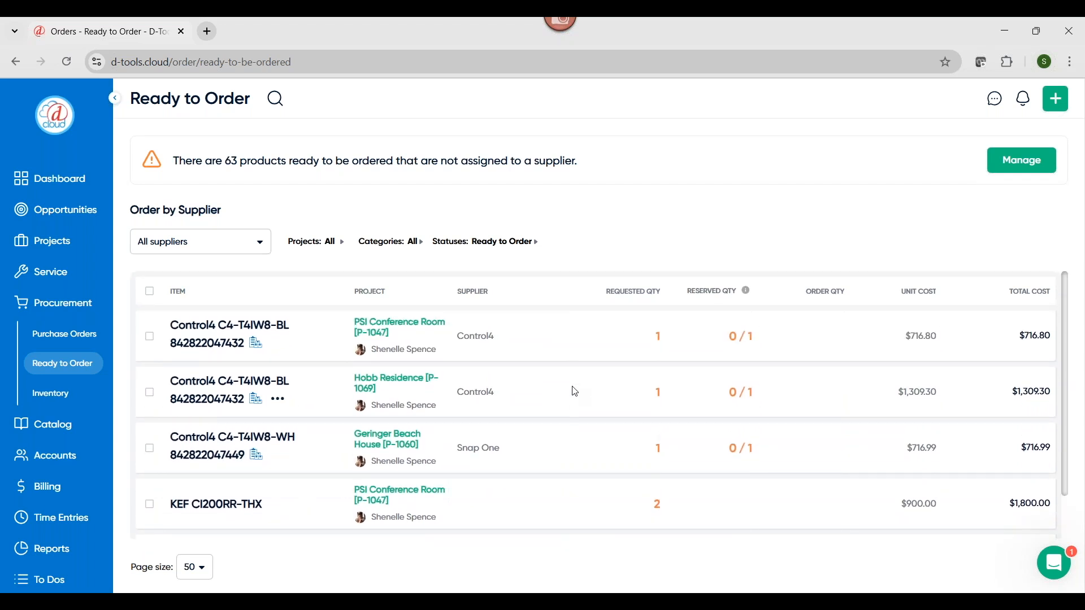
left_click(262, 246)
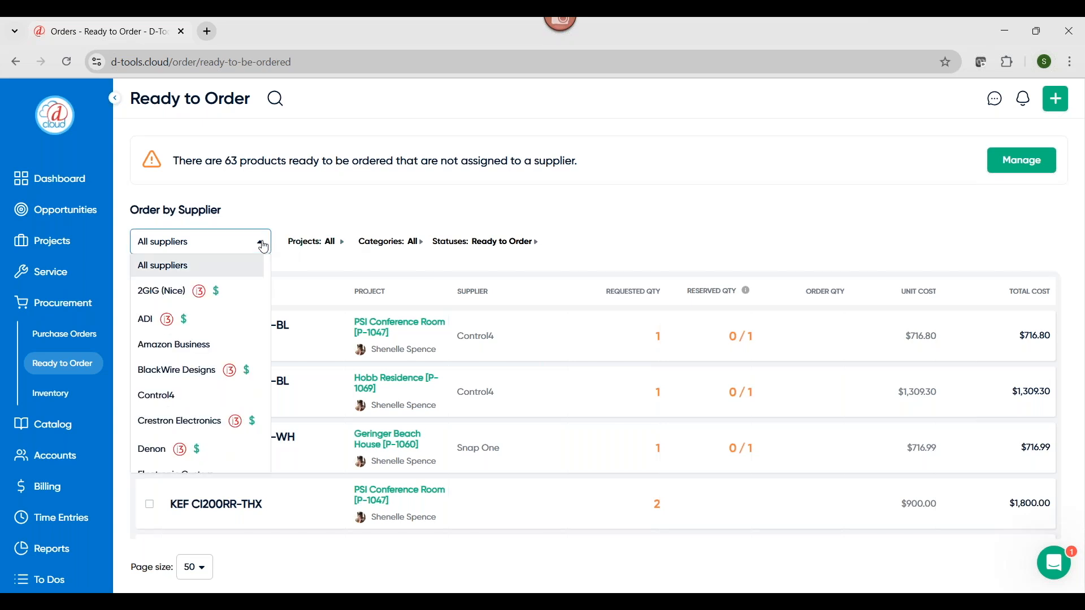
left_click(270, 238)
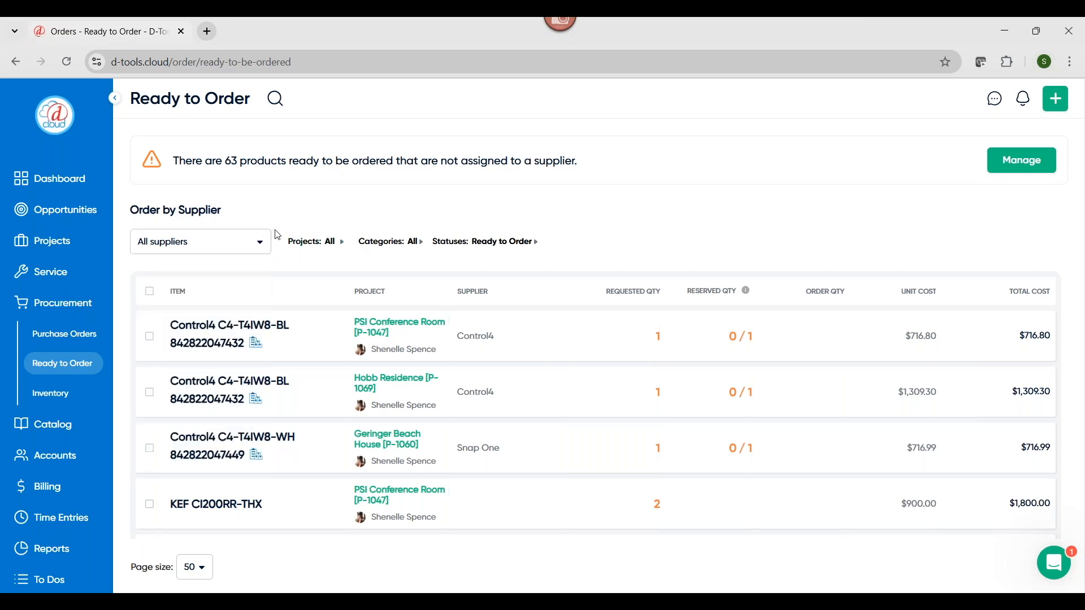
Filter the ready-to-order items to the beach house project, and reset the filters to show the full list
left_click(309, 243)
left_click(300, 330)
left_click(382, 466)
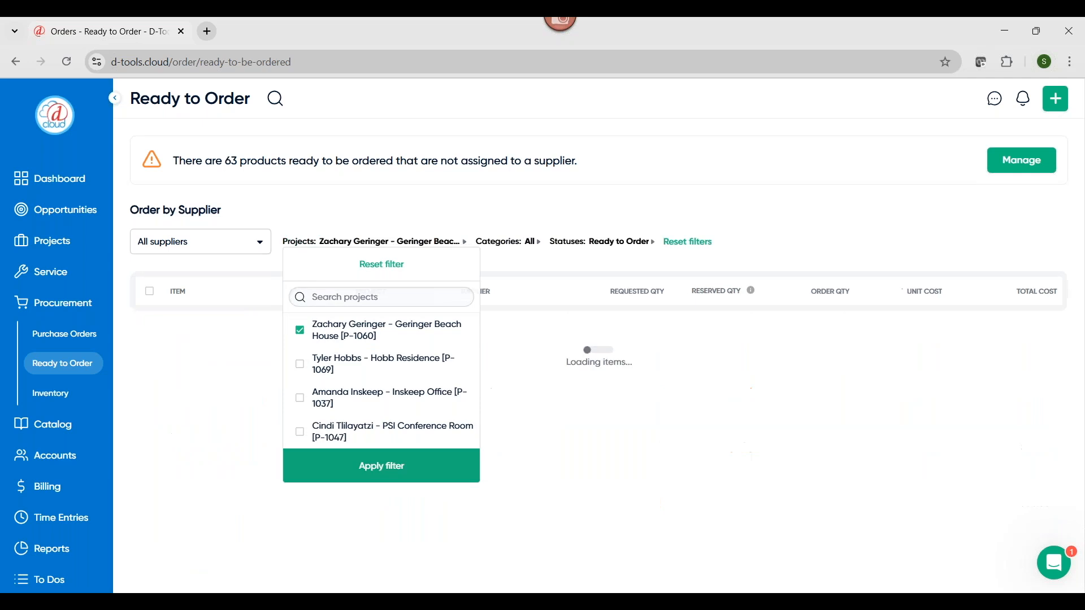
left_click(258, 249)
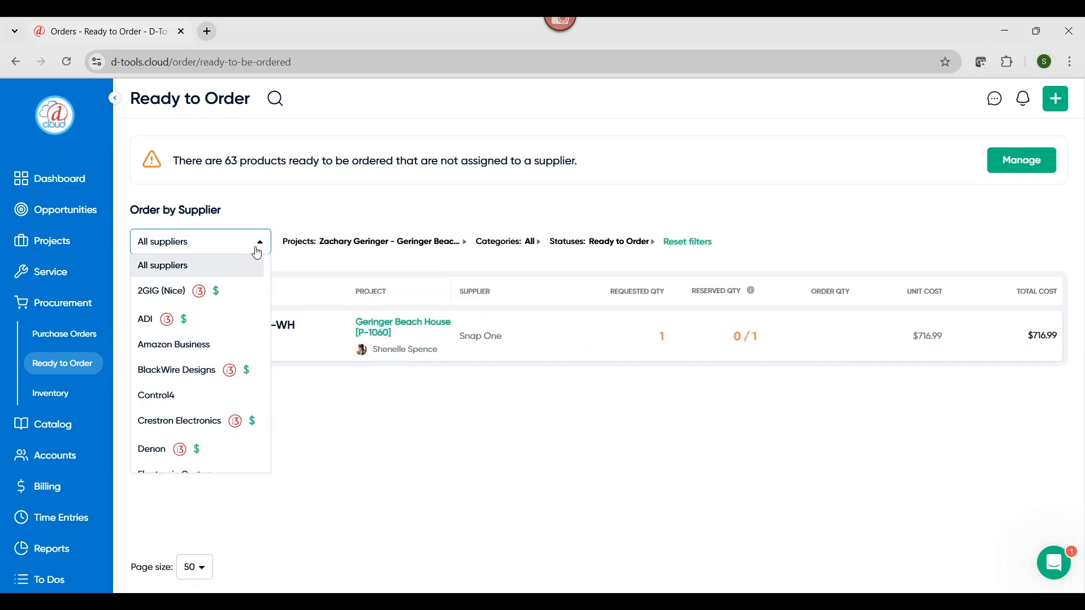
left_click(694, 244)
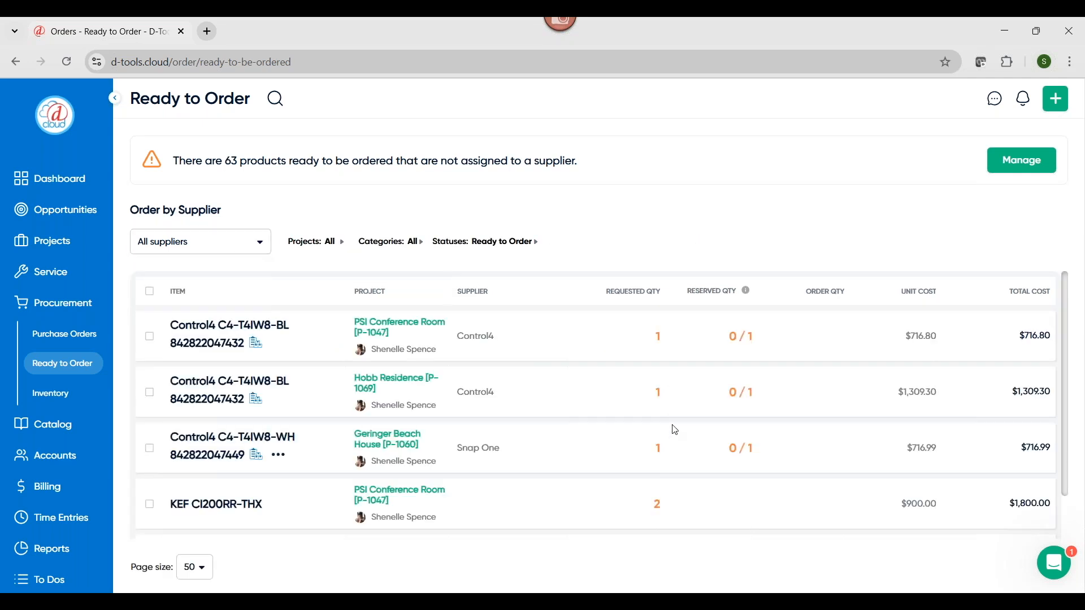
scroll(666, 422, "down", 1)
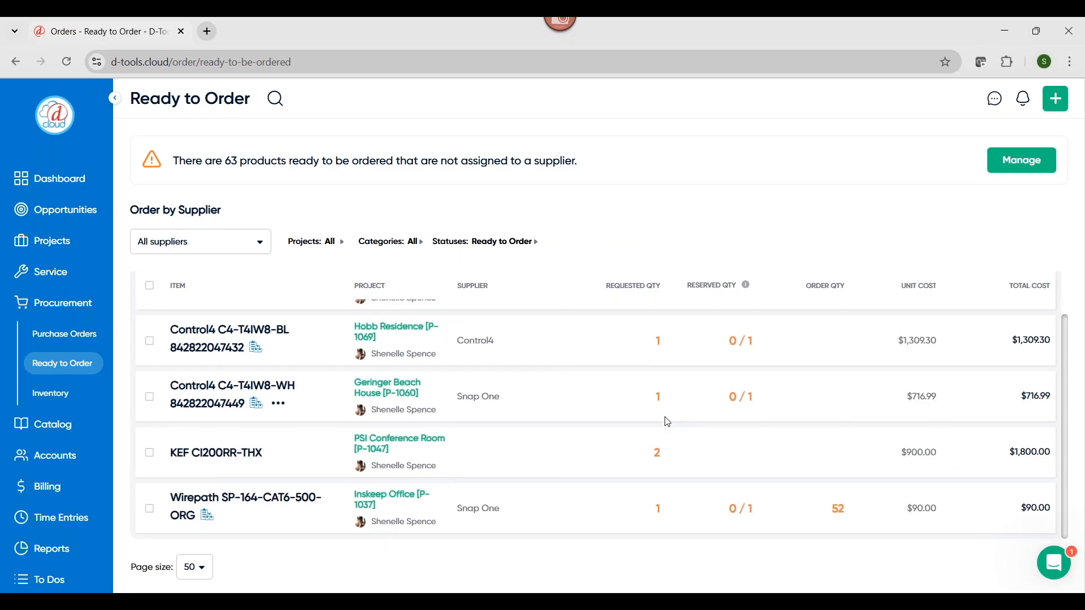
scroll(668, 423, "up", 1)
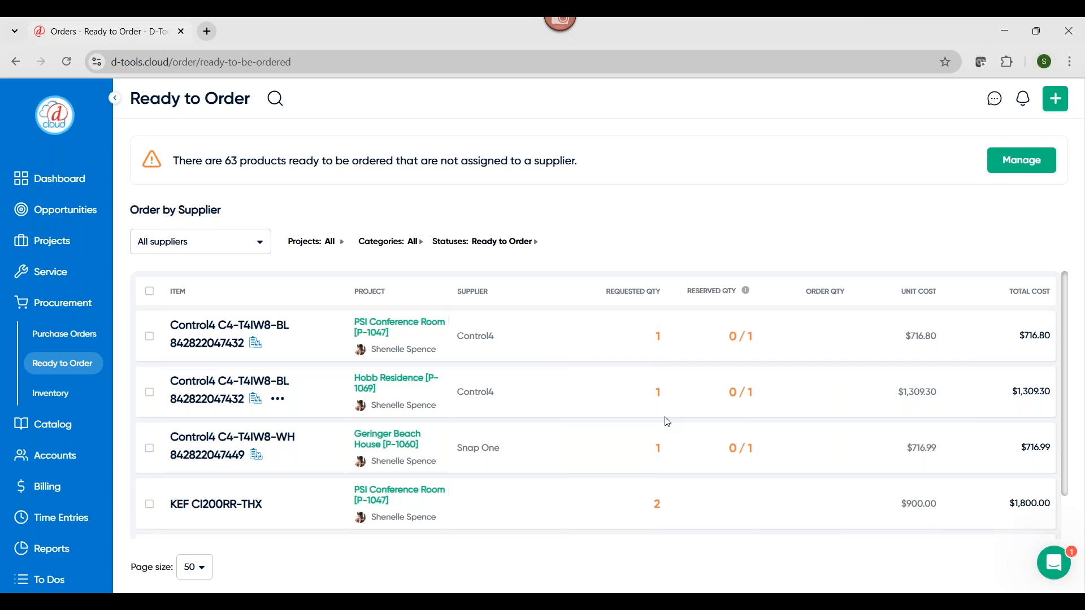
Open the inventory list, view the scan window for receiving items, and close it
left_click(53, 402)
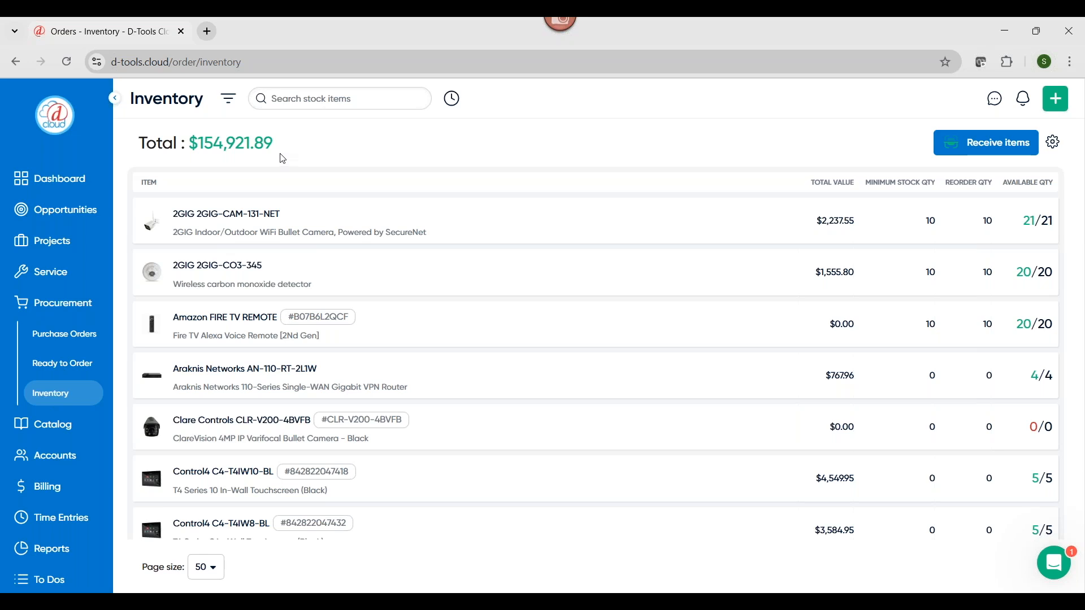
left_click(1005, 152)
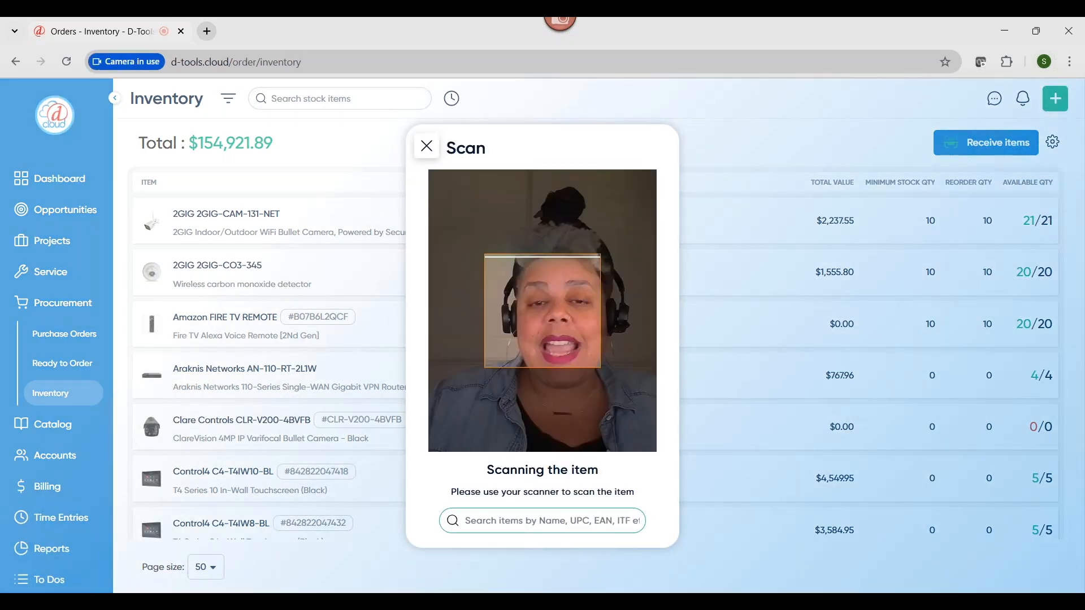
left_click(427, 145)
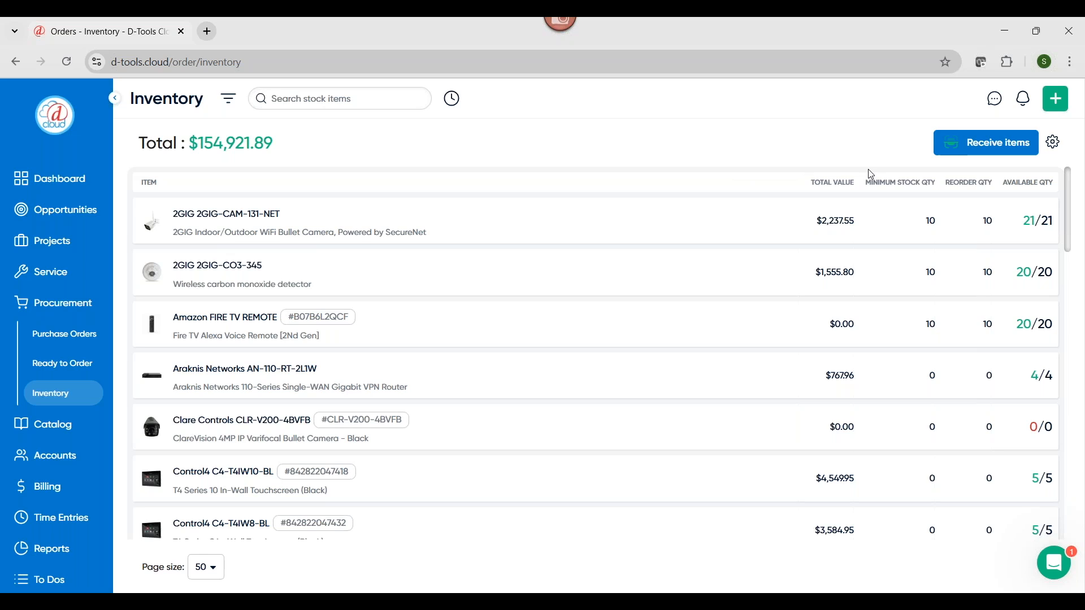
View the inventory's Get started options for importing from CSV or setting up via catalog, and dismiss them
left_click(1052, 151)
mouse_move(1013, 168)
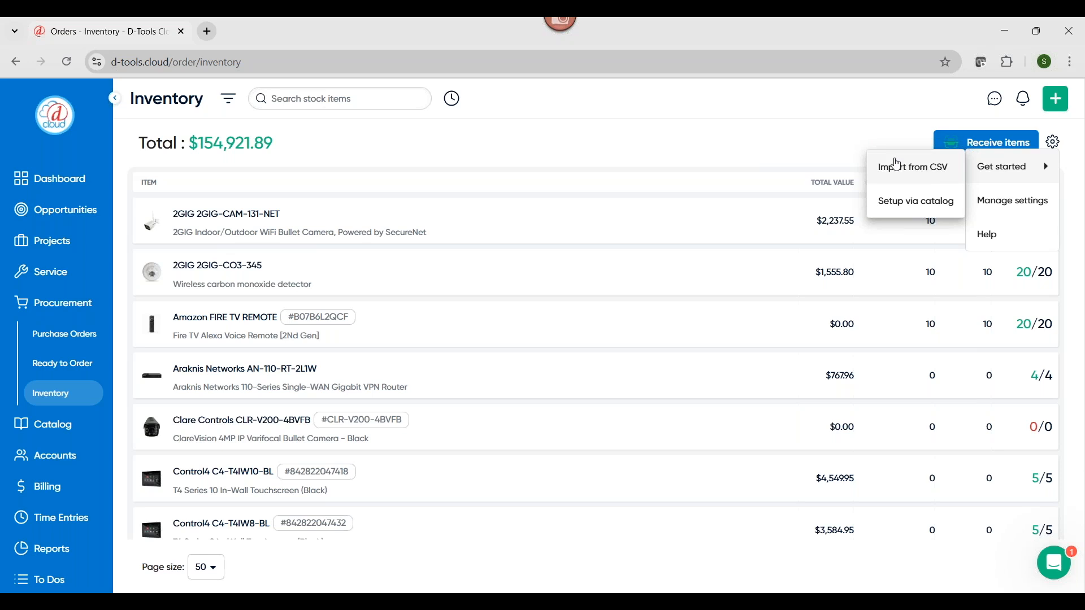
left_click(834, 126)
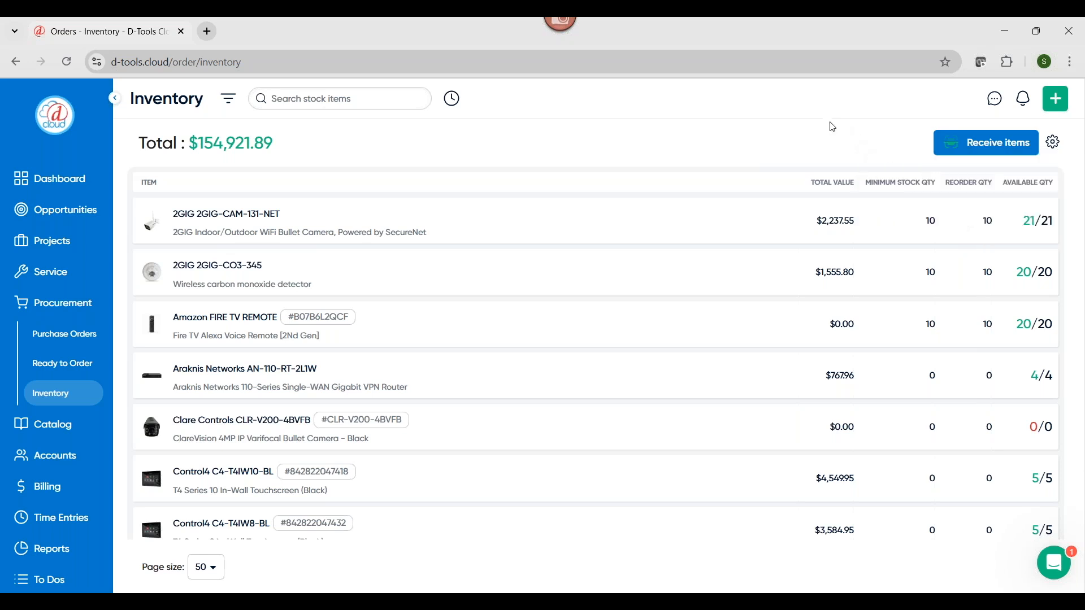
Open the stock details of the Araknis Networks AN-110-RT-2L1W router and view the explanation of its on-hand quantity
left_click(411, 384)
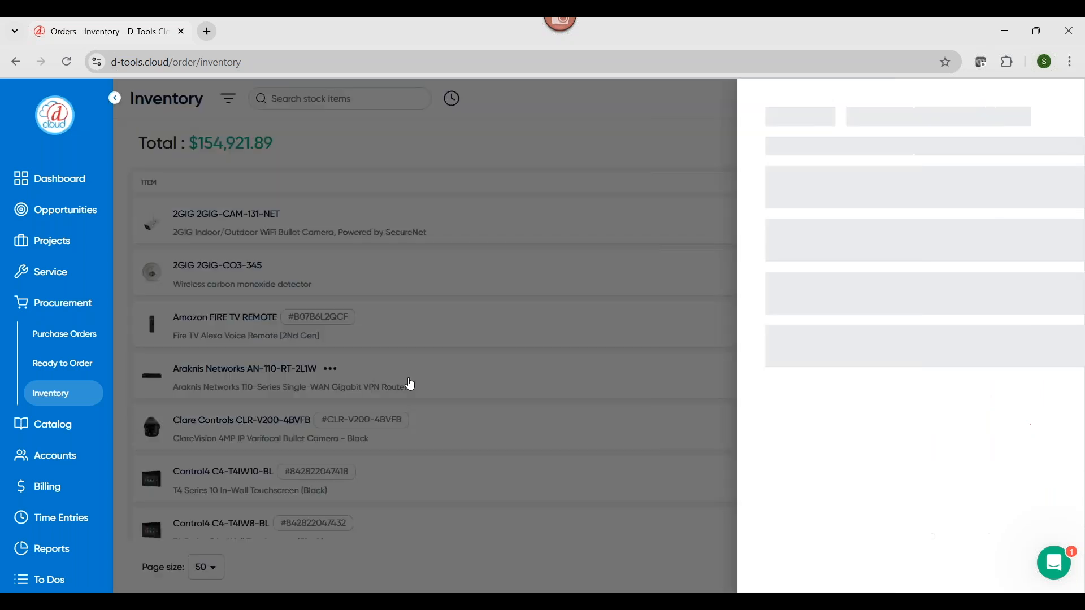
left_click(755, 210)
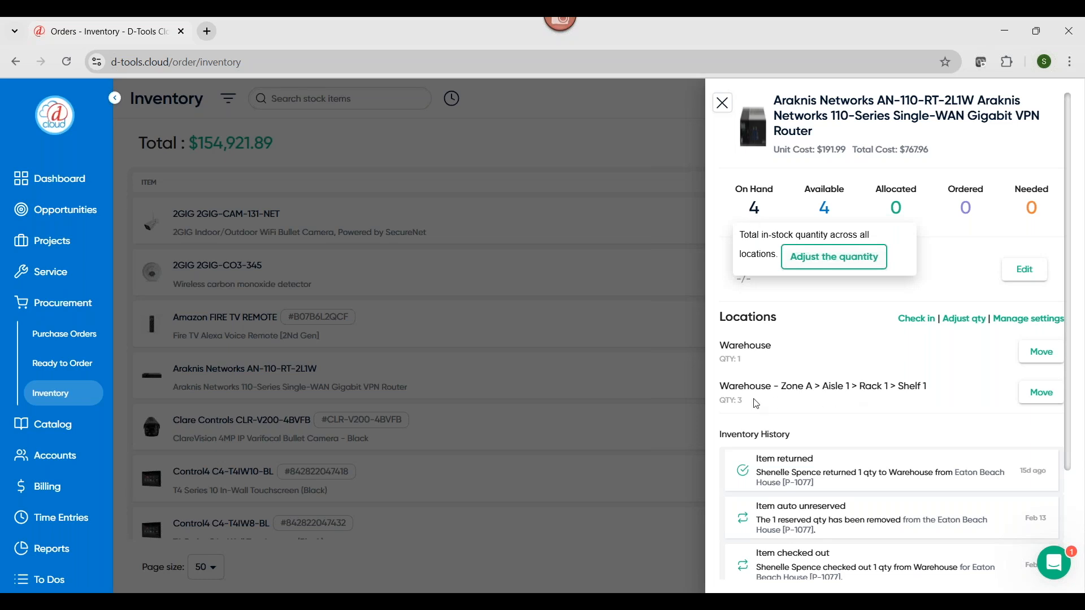
left_click(891, 280)
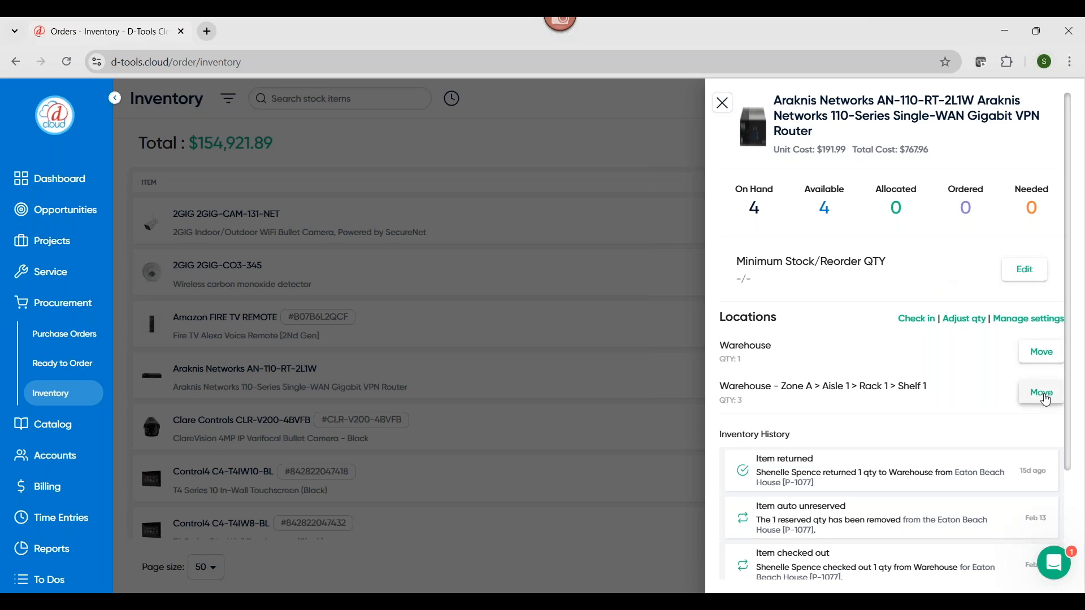
Browse the destination locations for moving the router stock held in Warehouse, and cancel the move
left_click(1044, 355)
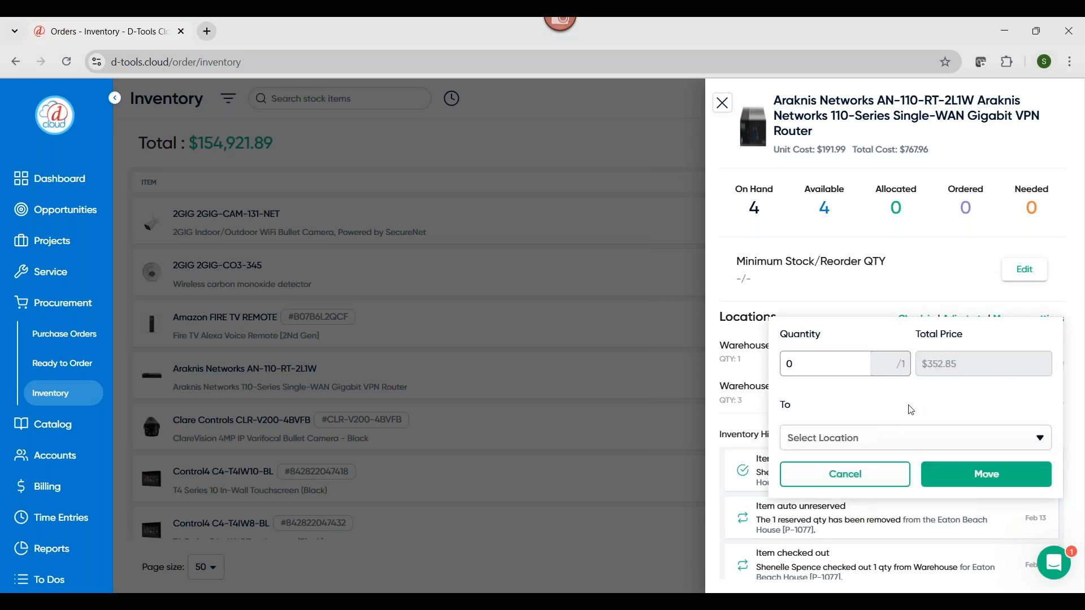
left_click(901, 439)
left_click(901, 439)
left_click(902, 440)
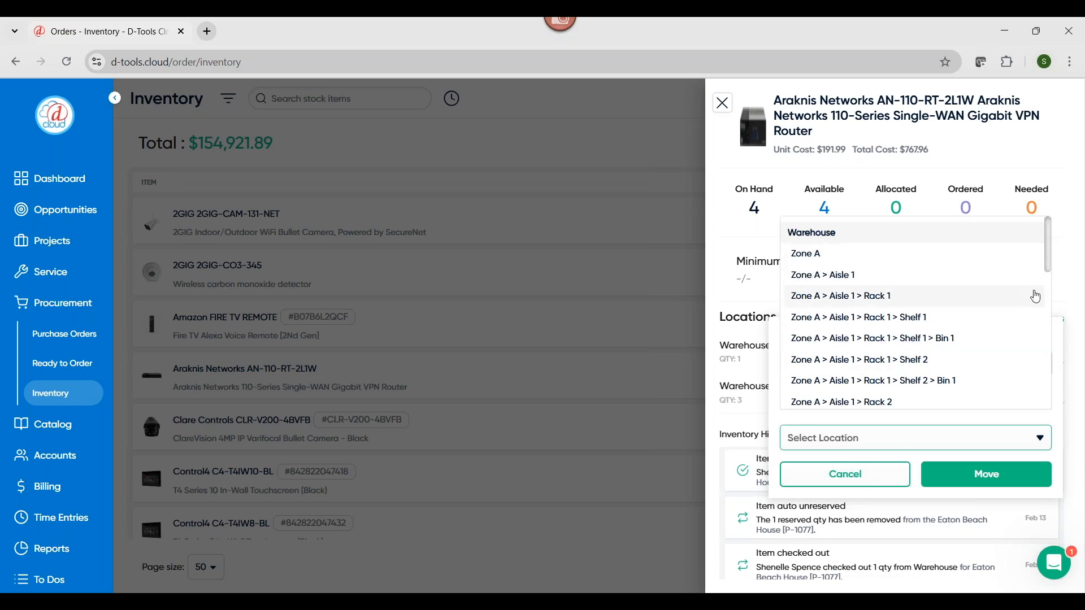
scroll(1042, 373, "down", 1)
scroll(1039, 375, "down", 1)
left_click(1062, 368)
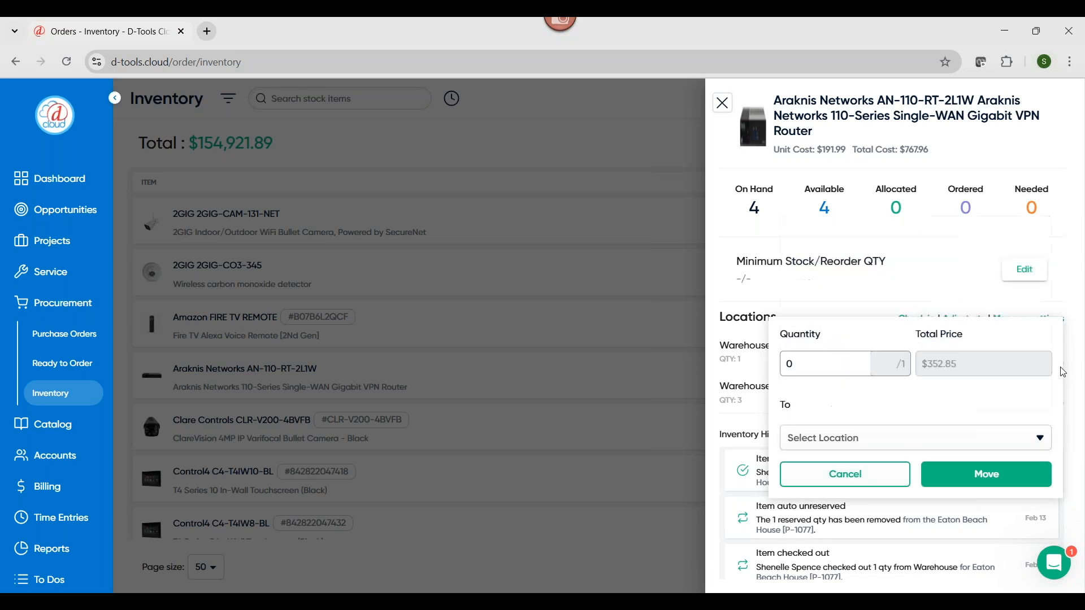
left_click(866, 487)
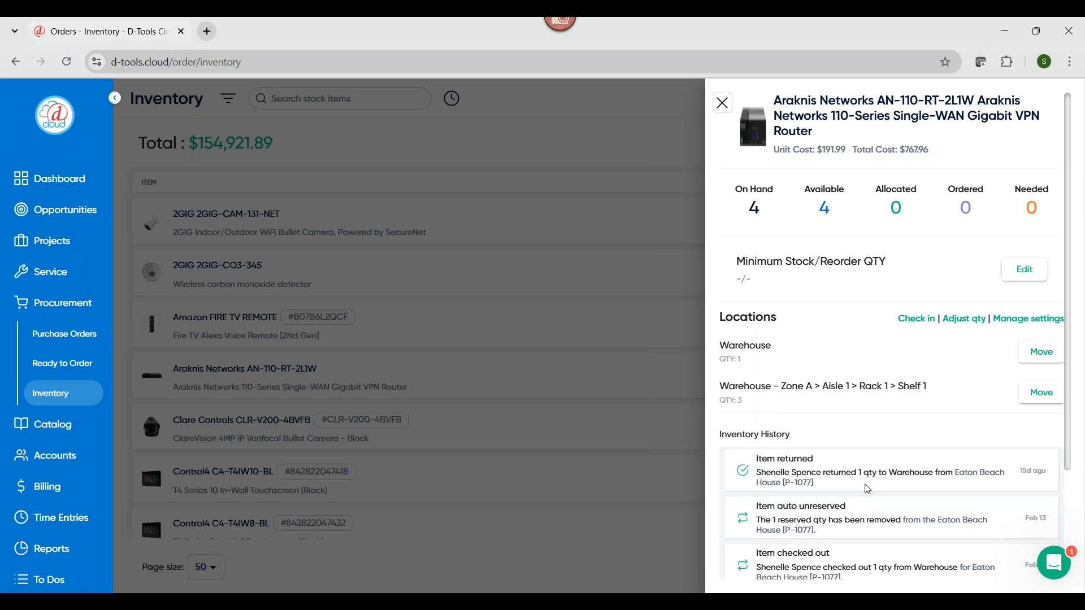
Review the Araknis router's inventory history and open the Catalog home page
scroll(880, 565, "down", 1)
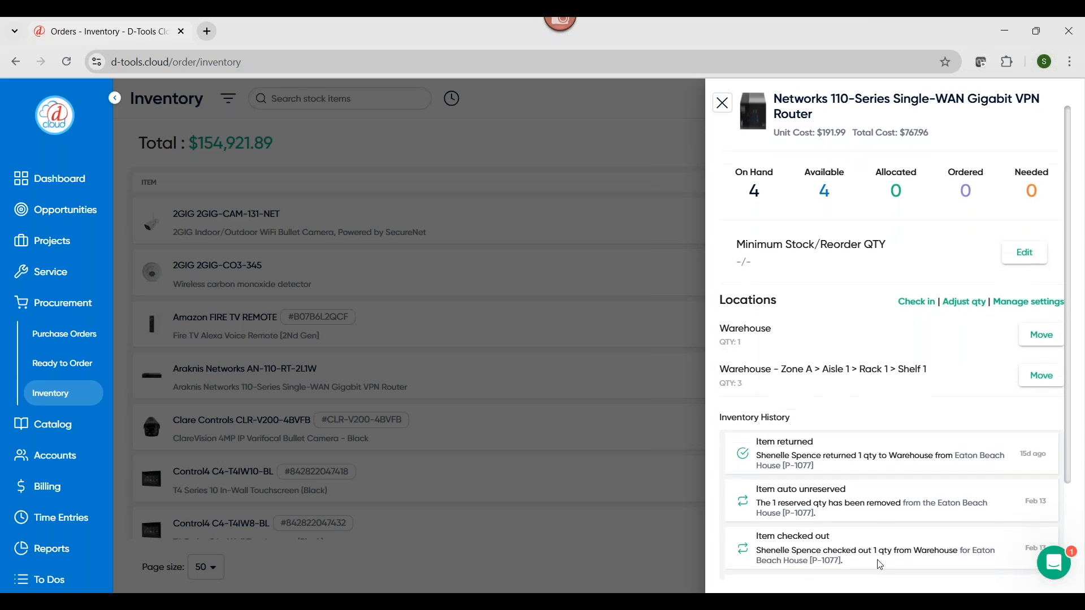
scroll(881, 566, "down", 2)
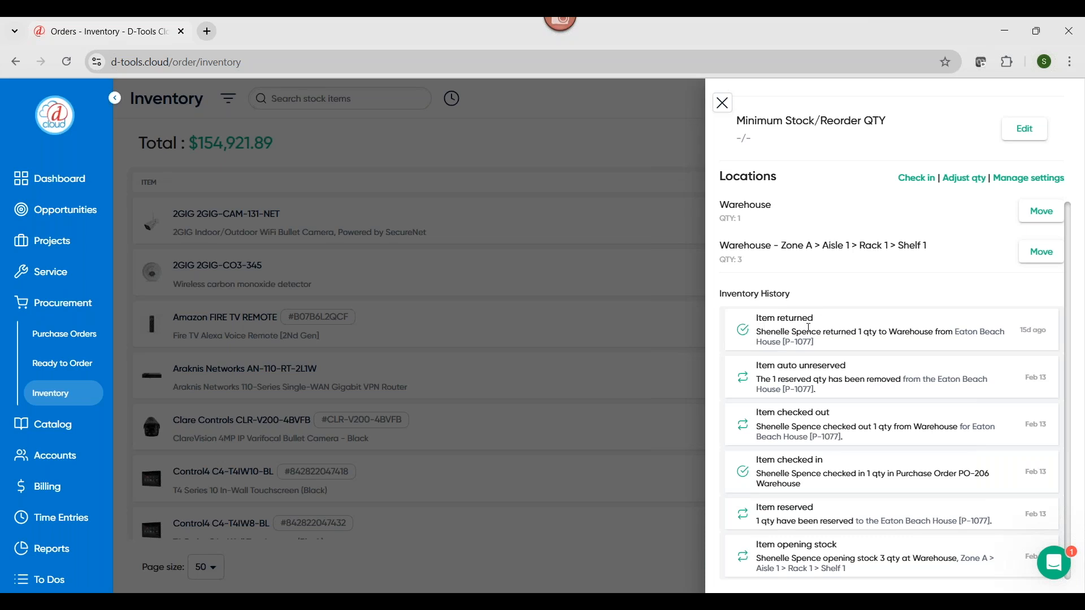
scroll(831, 323, "up", 3)
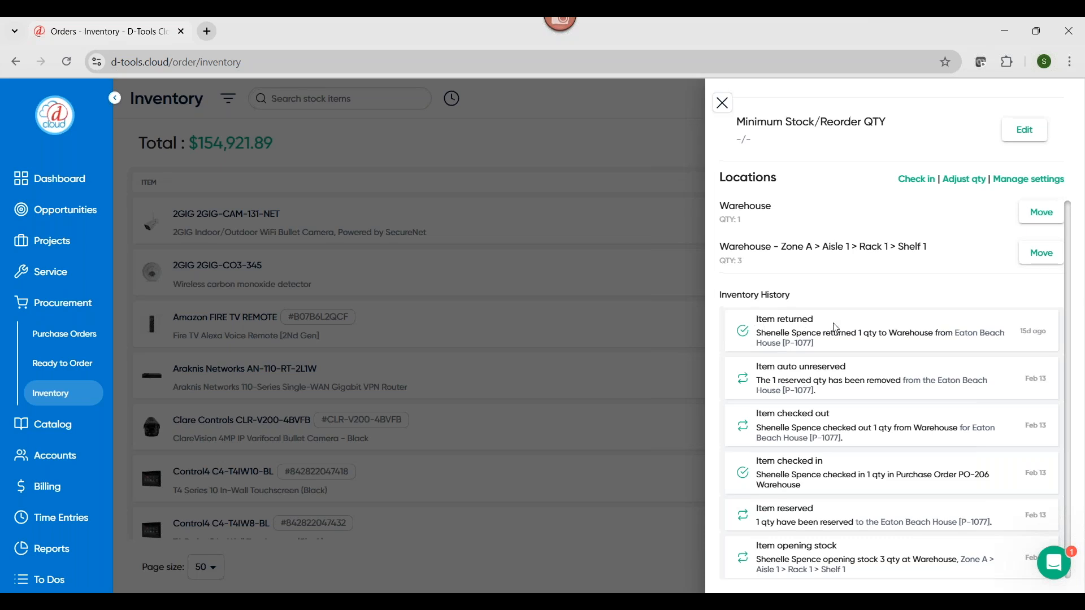
left_click(726, 107)
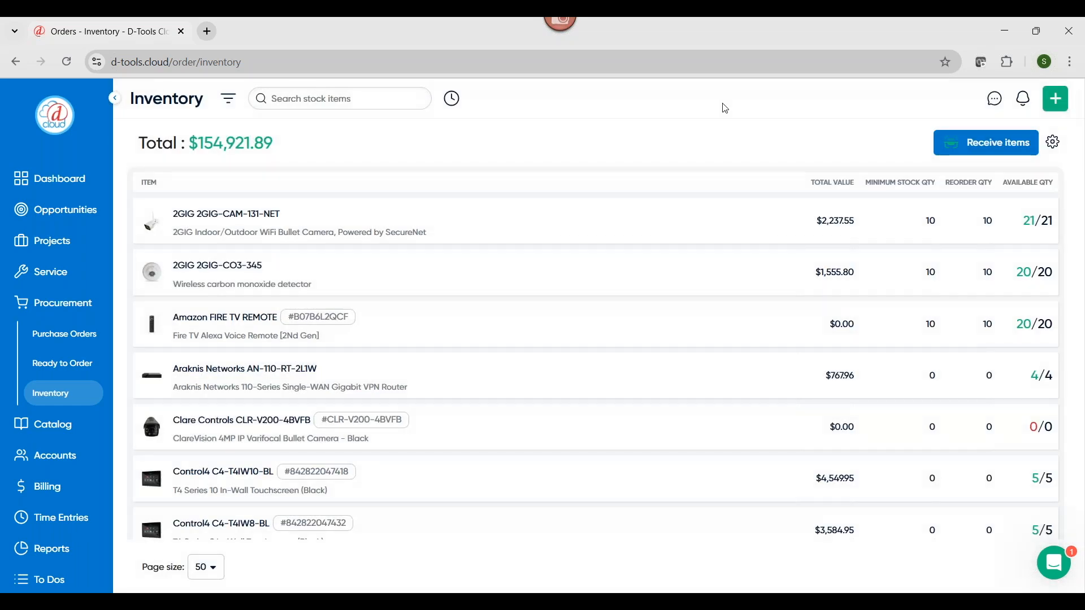
left_click(49, 427)
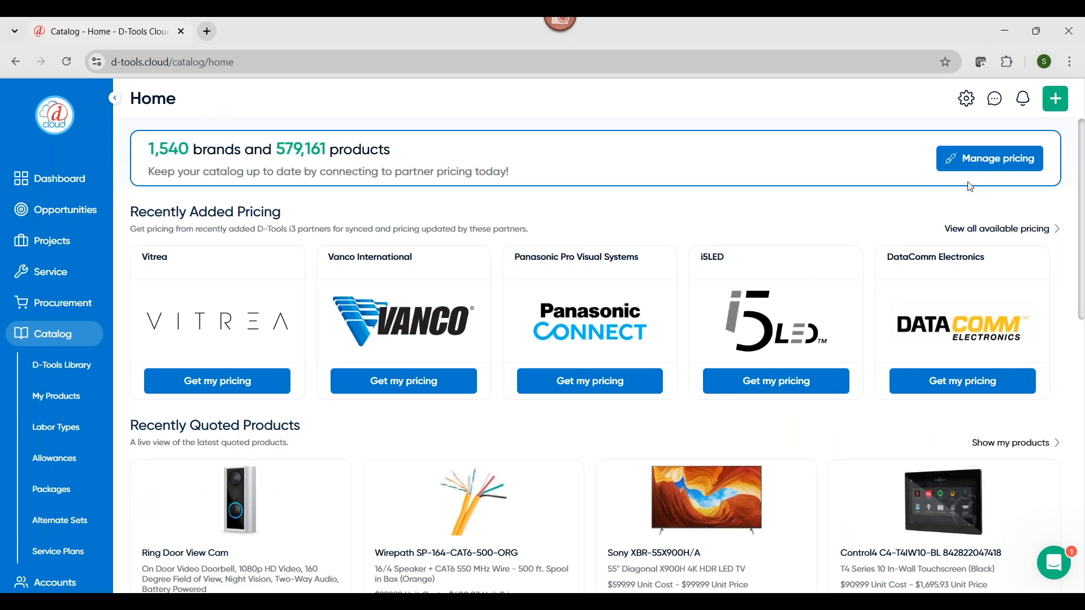
Open the catalog's pricing manager and review the connected partners under My Pricing, including real-time and scheduled pricing updates
left_click(973, 165)
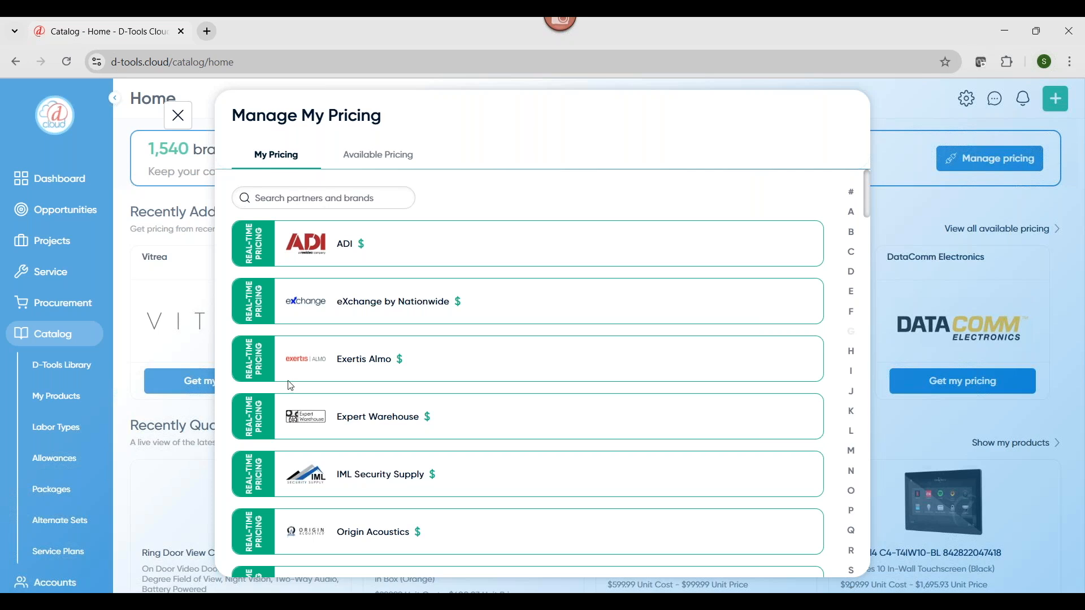
scroll(289, 386, "down", 2)
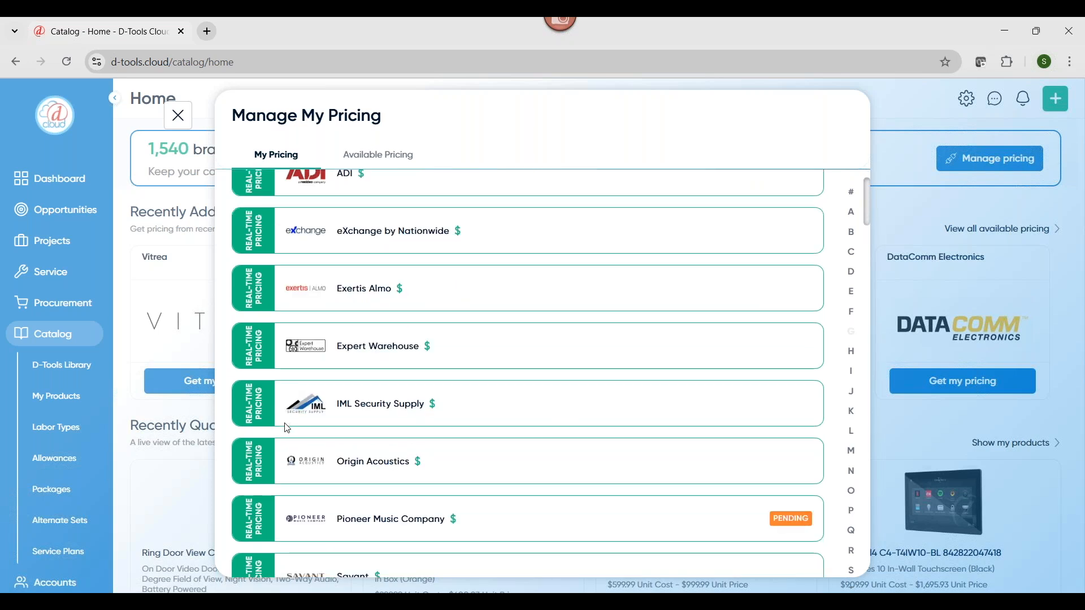
scroll(286, 427, "down", 1)
scroll(287, 429, "down", 2)
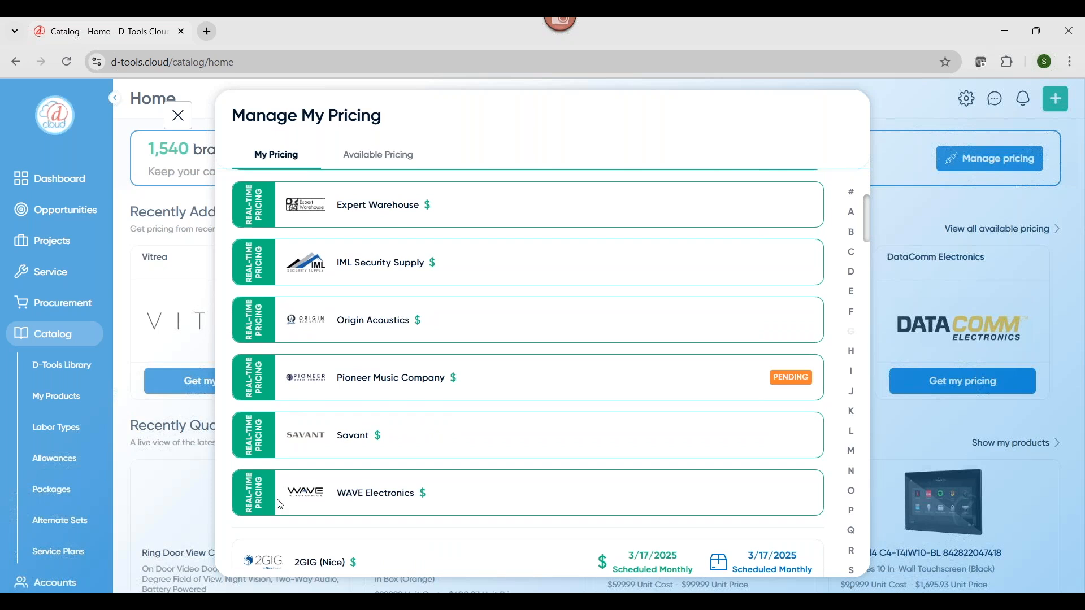
scroll(281, 504, "down", 1)
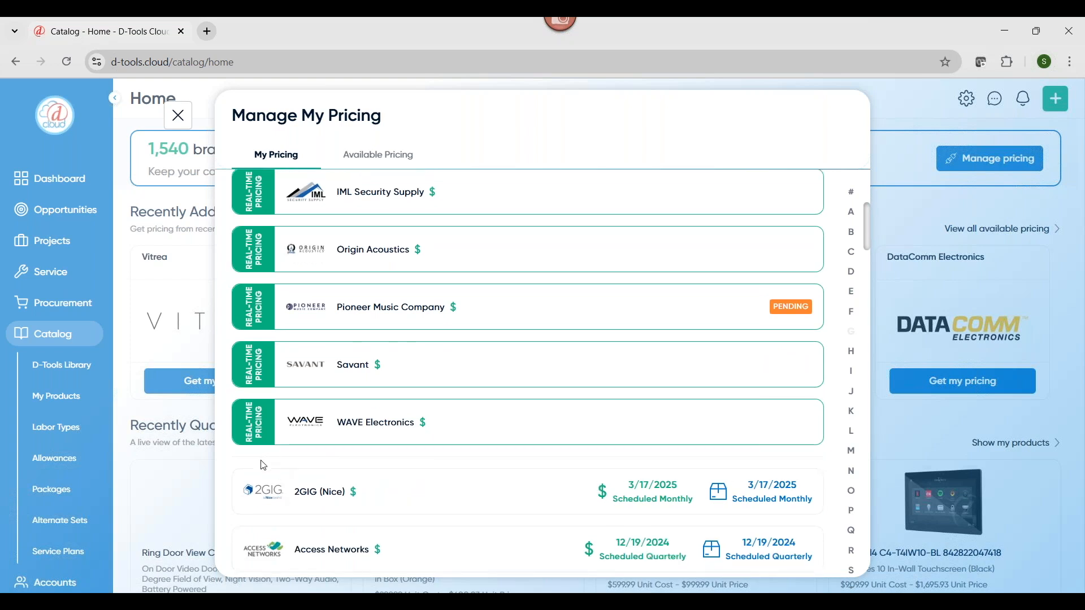
scroll(574, 476, "down", 1)
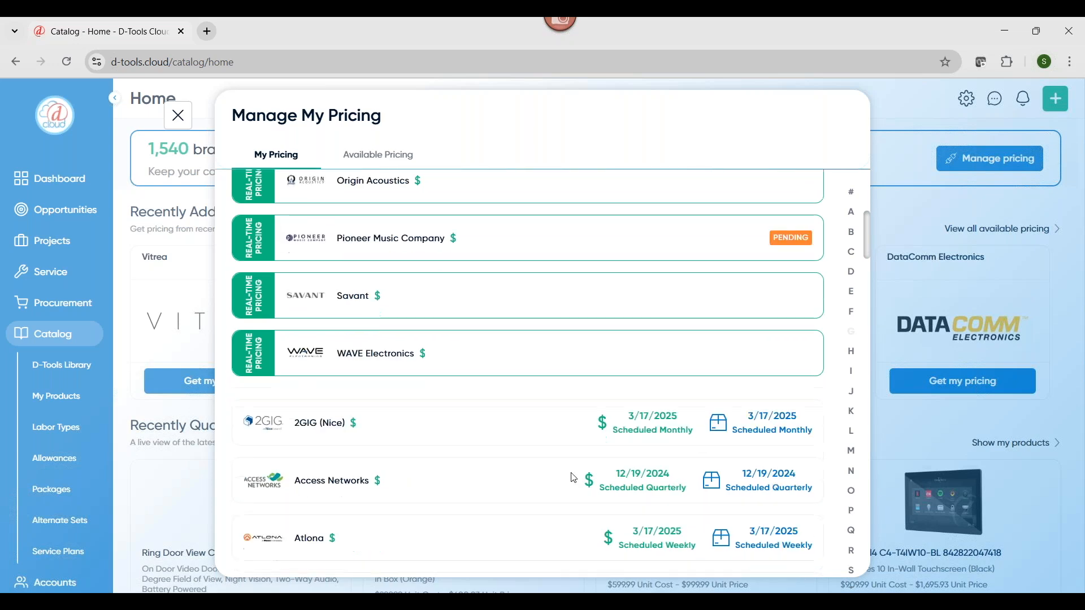
scroll(598, 451, "down", 2)
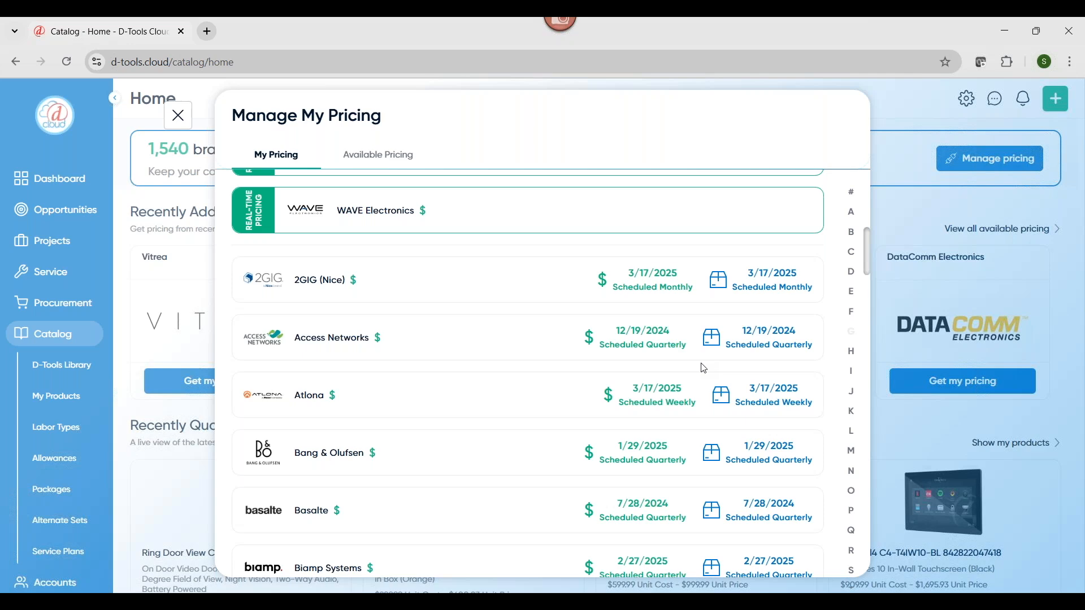
scroll(704, 369, "up", 10)
Browse the partners under Available Pricing whose pricing can still be connected
left_click(371, 158)
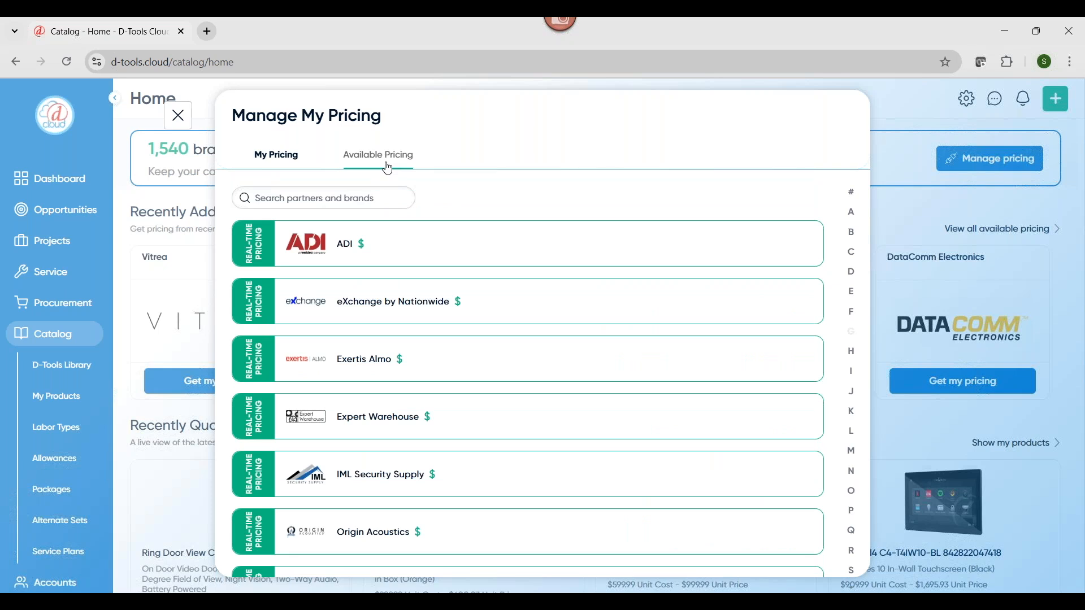
left_click(387, 168)
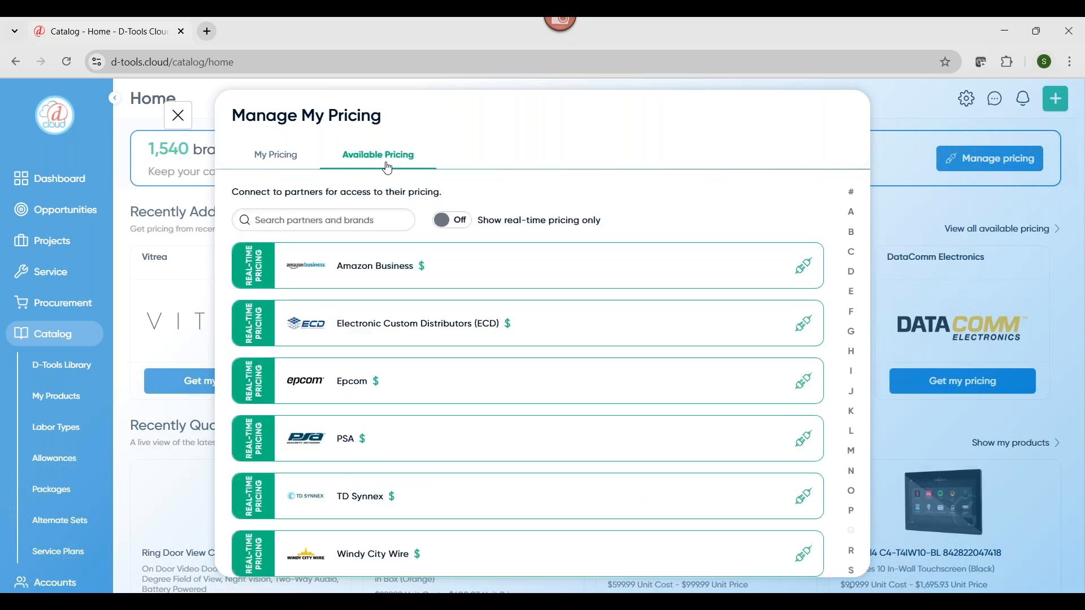
scroll(702, 425, "down", 2)
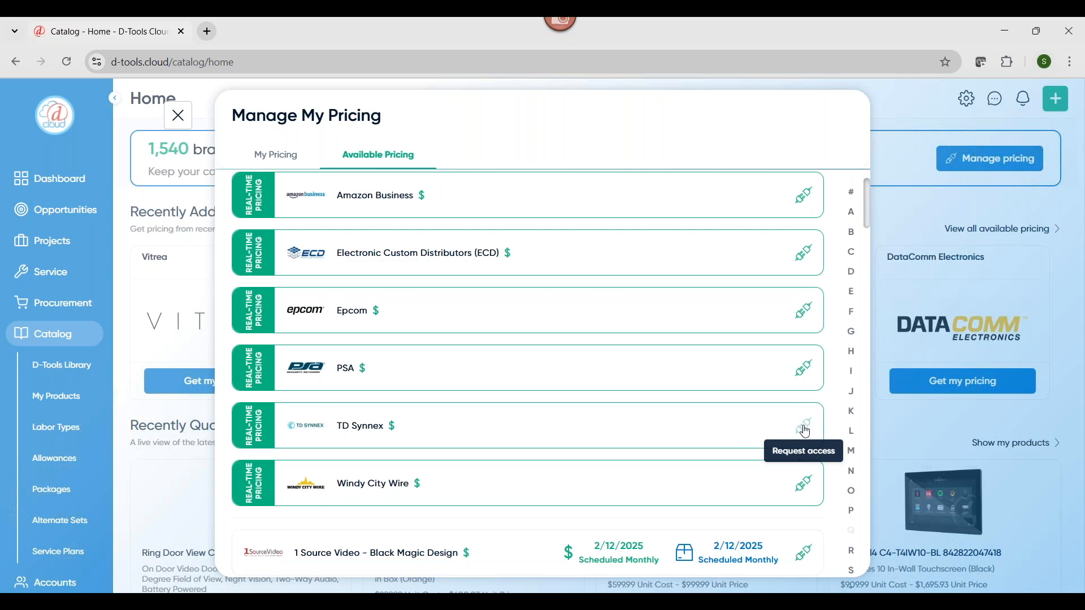
Request TD Synnex pricing access, accepting the disclaimer and confirming API access, view the connection form, and close the pricing manager without connecting
left_click(807, 431)
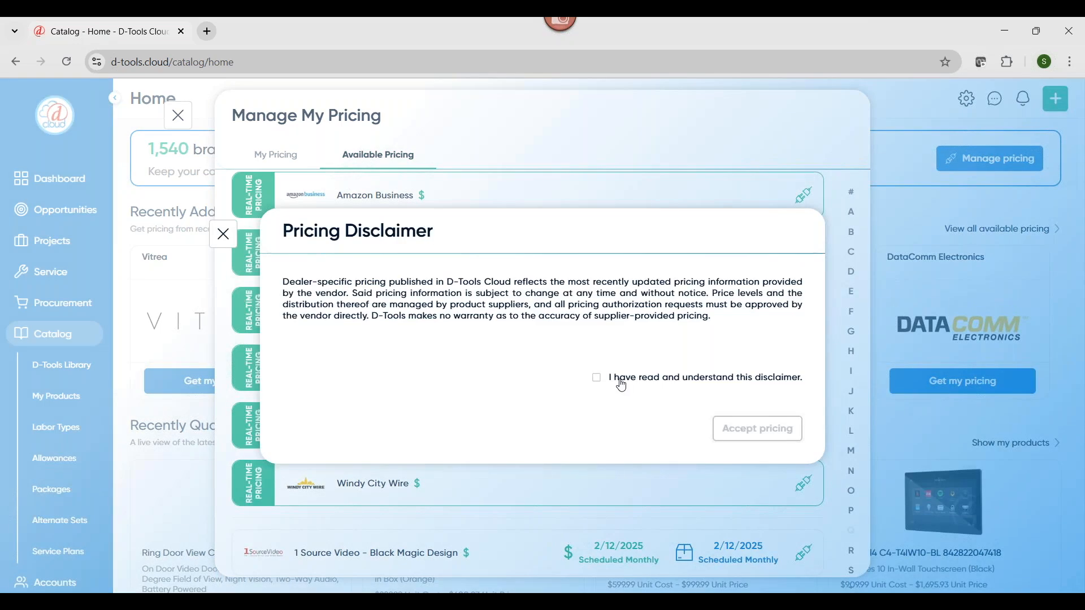
left_click(621, 386)
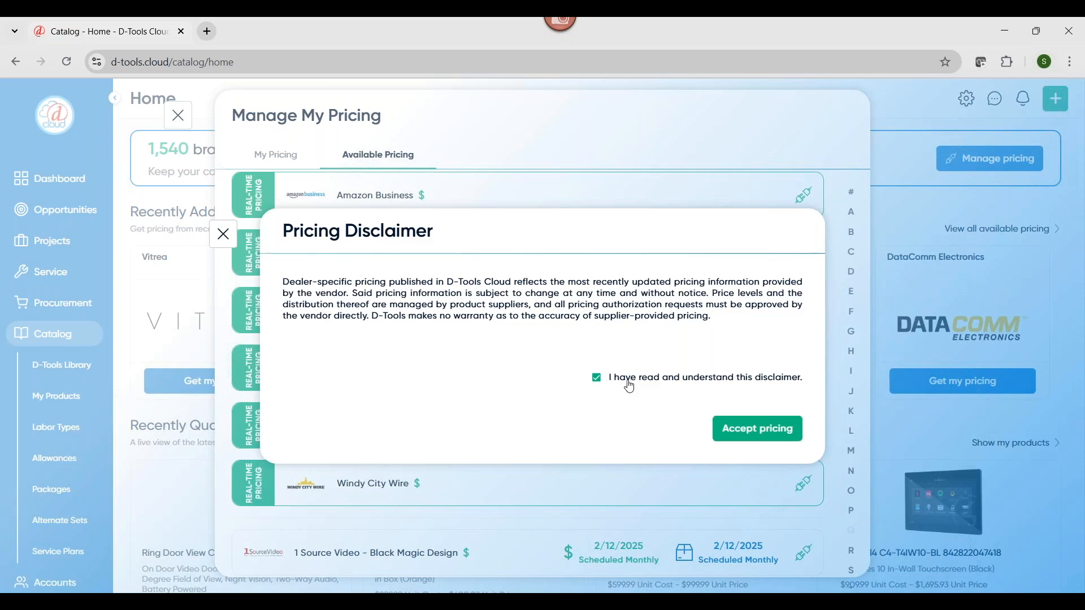
left_click(784, 440)
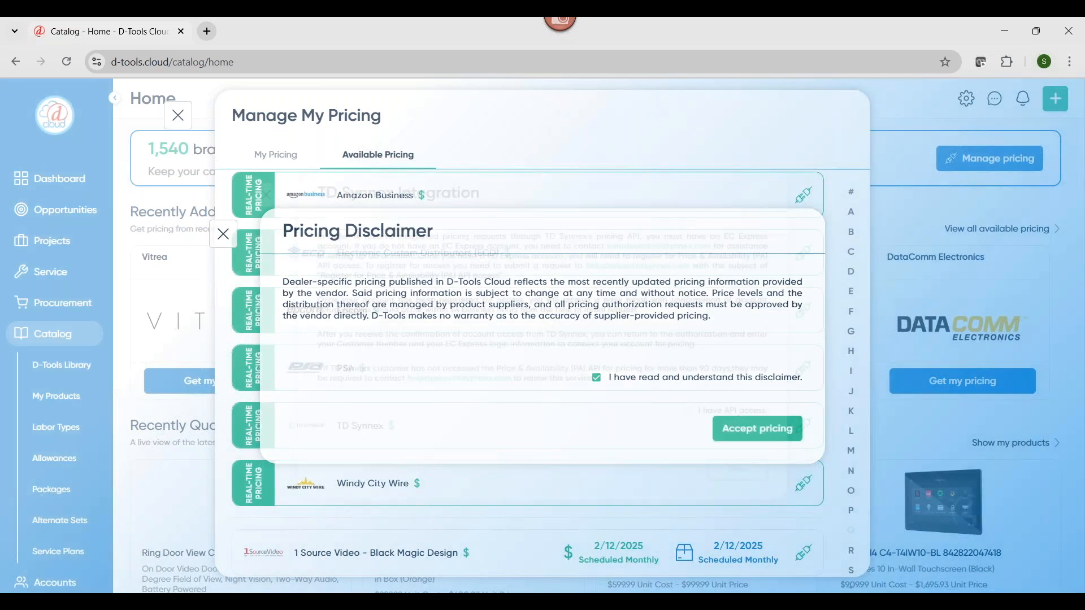
left_click(722, 426)
left_click(768, 491)
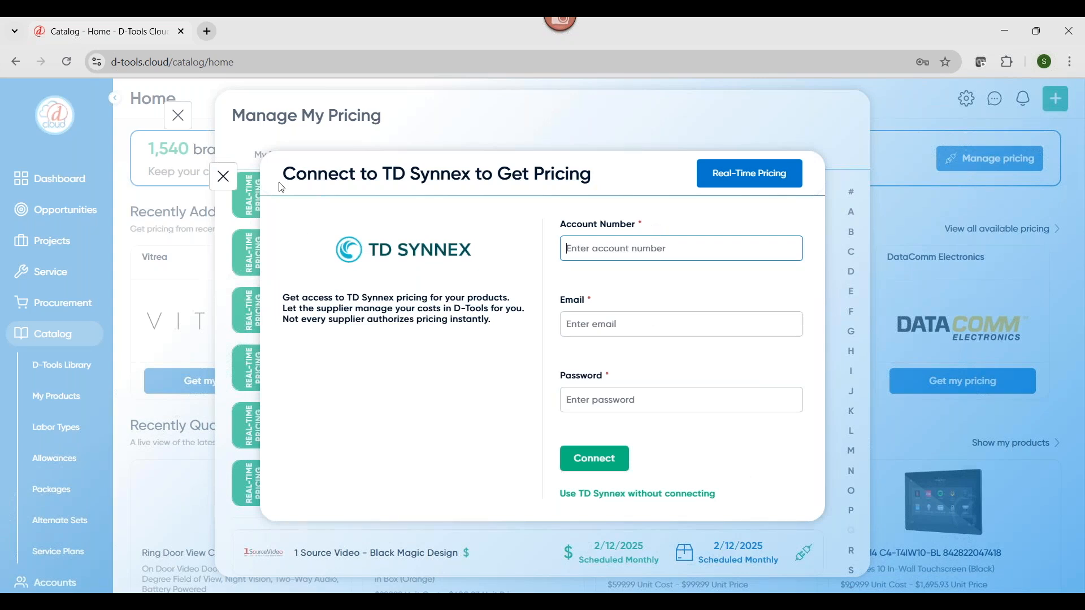
left_click(230, 187)
left_click(231, 187)
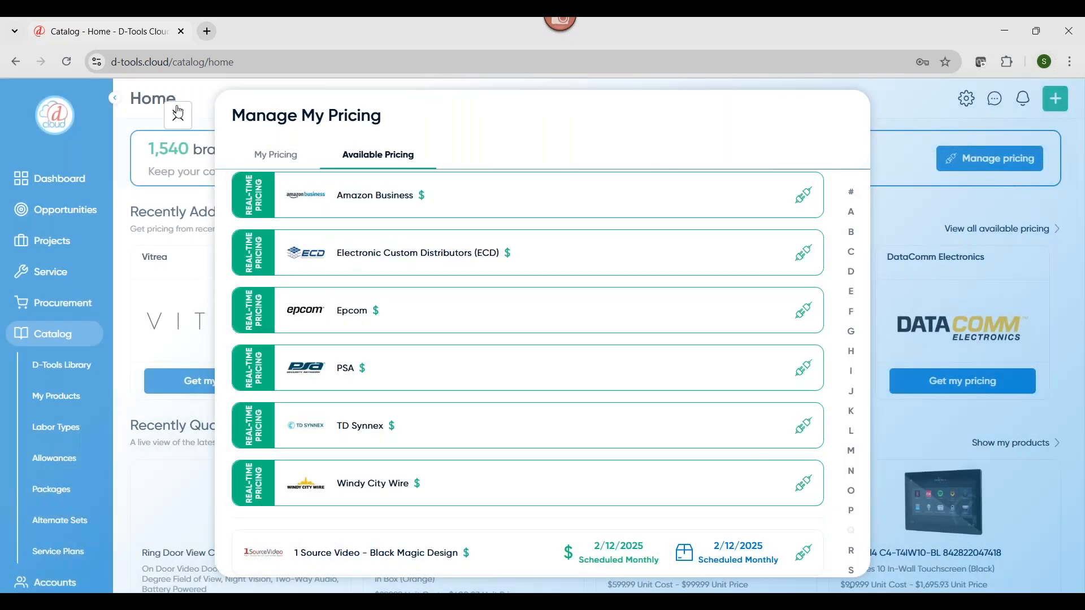
left_click(178, 117)
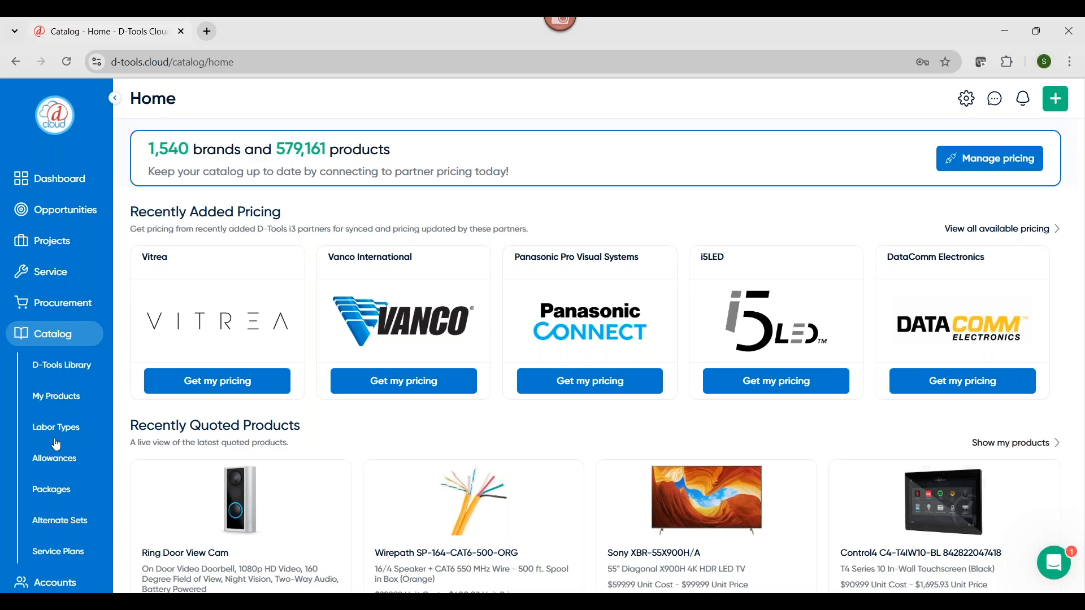
View the product import file guidelines from My Products, cancel the import, and browse the product list
left_click(45, 401)
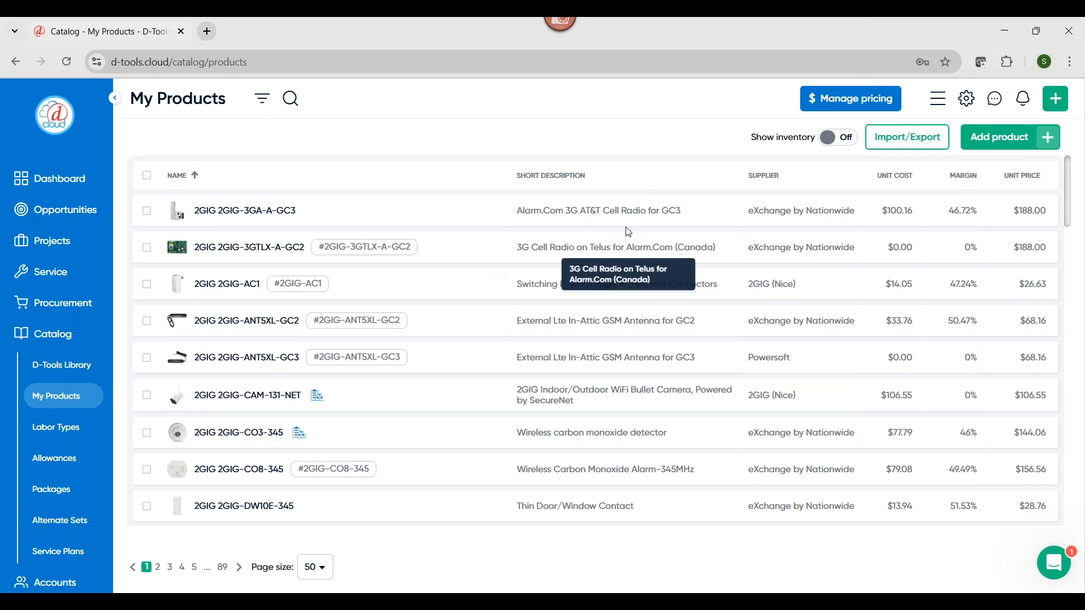
left_click(907, 136)
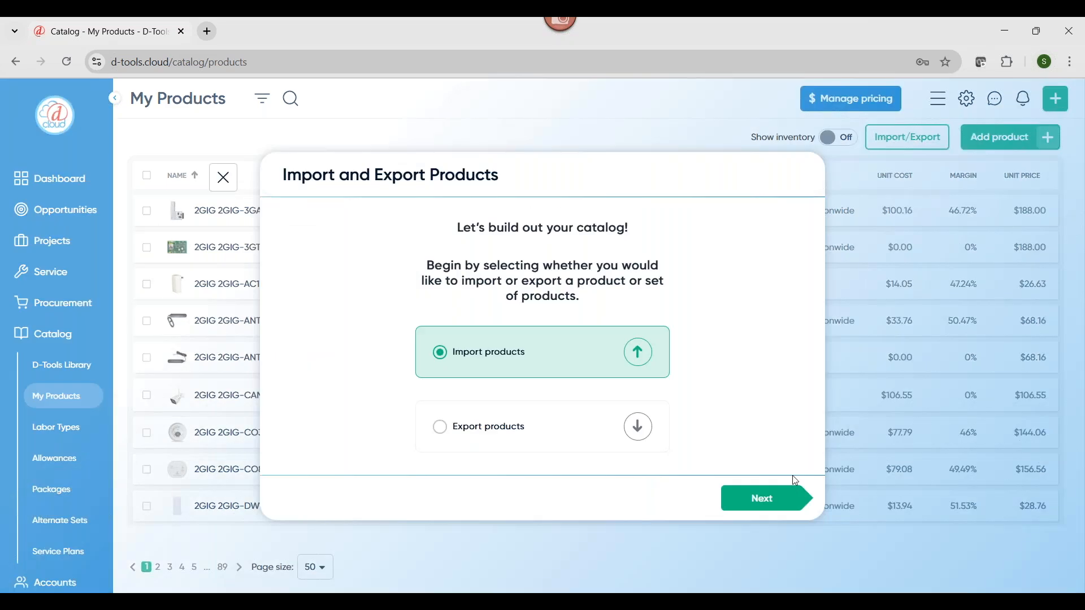
left_click(791, 498)
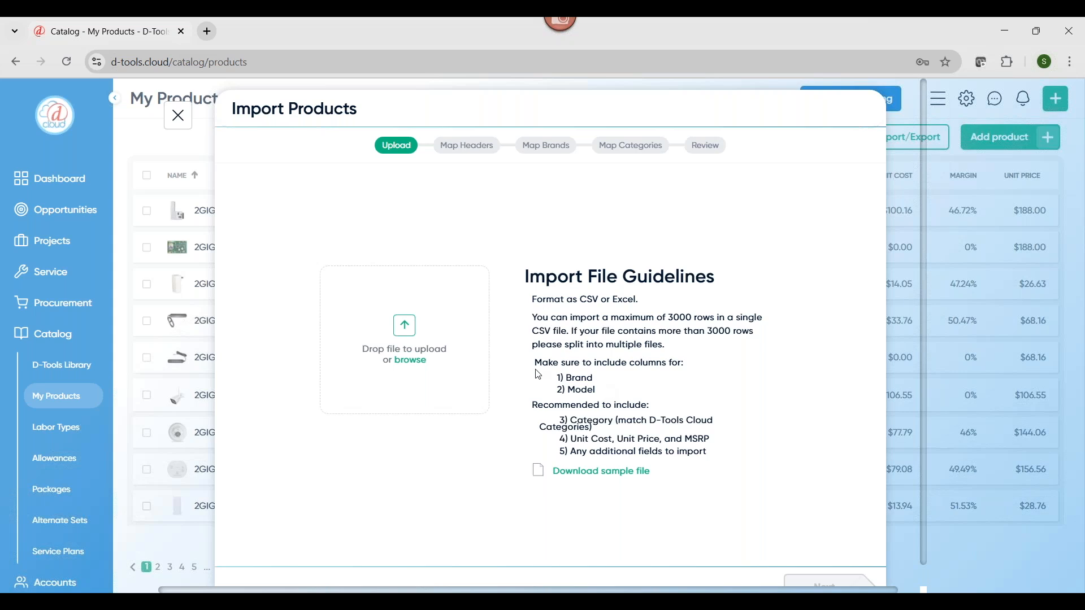
left_click(179, 118)
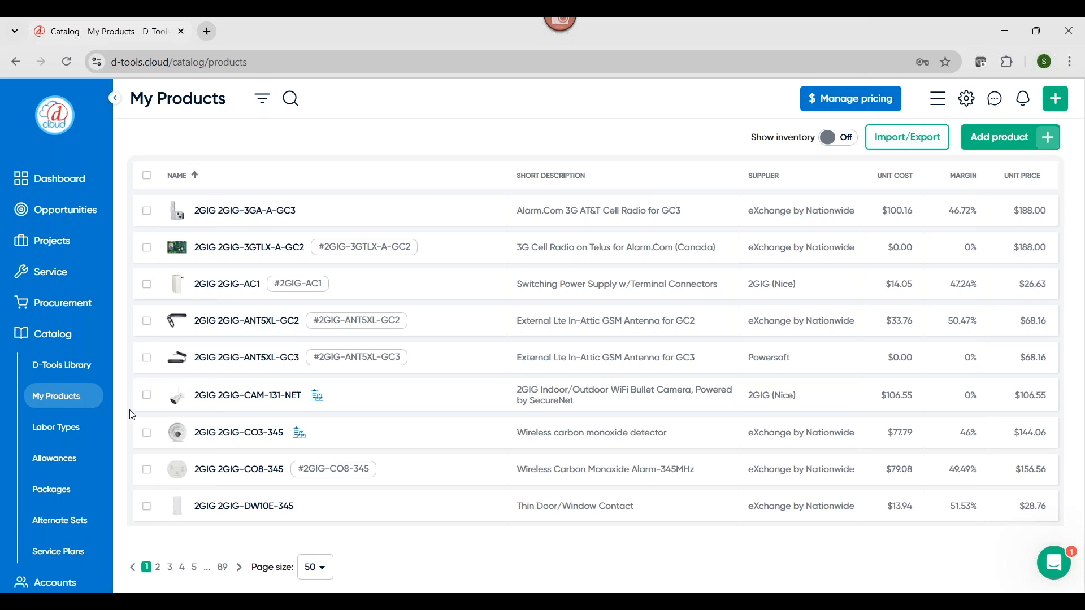
scroll(410, 450, "down", 1)
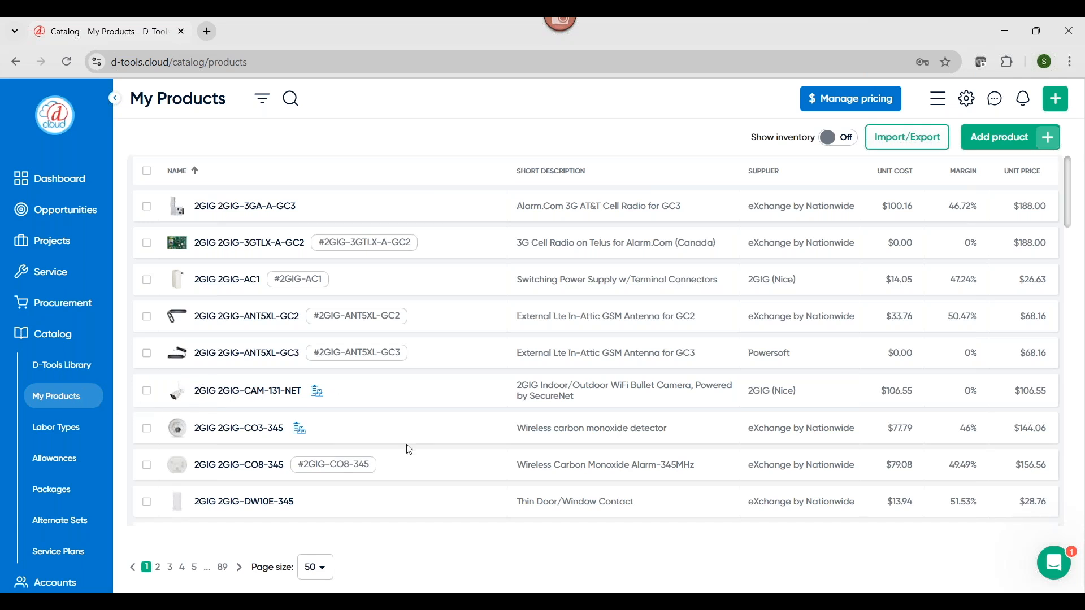
scroll(410, 450, "down", 10)
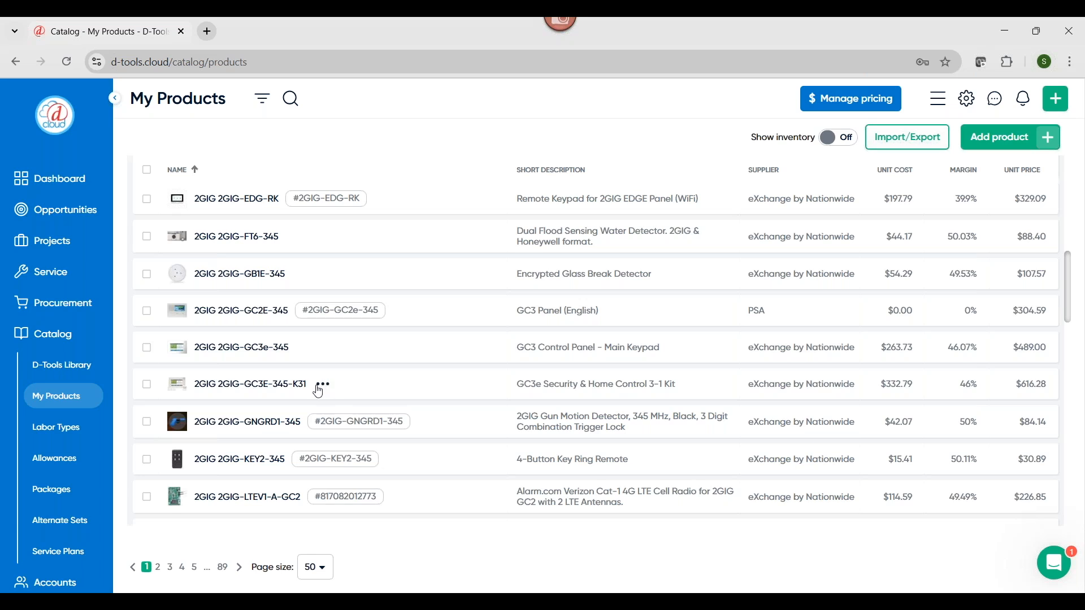
Open the Labor Types catalog and review the listed labor types with their phases and hourly rates
left_click(68, 435)
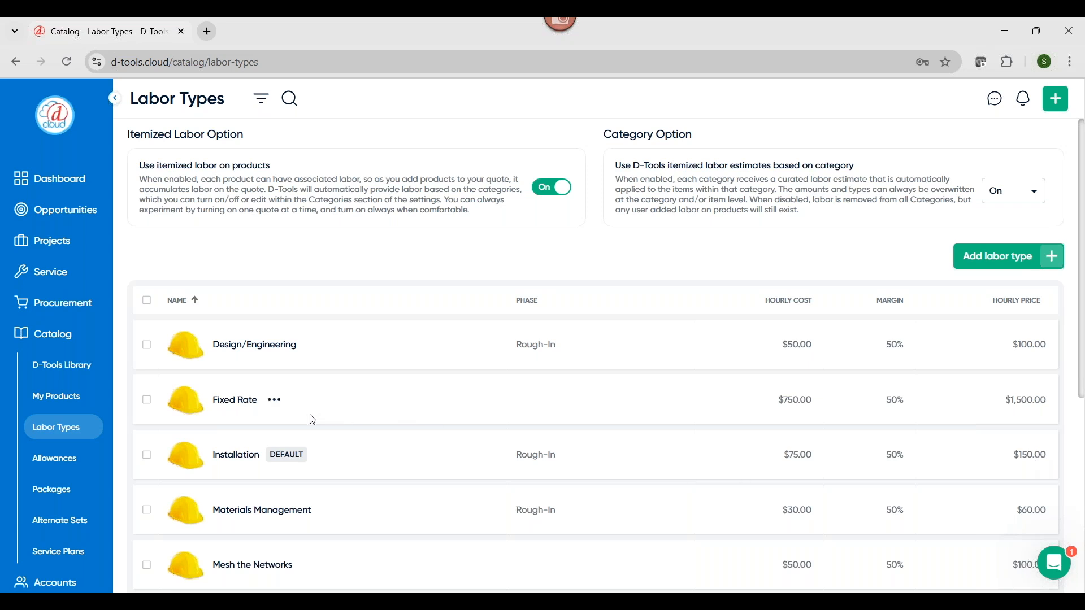
scroll(311, 576, "down", 3)
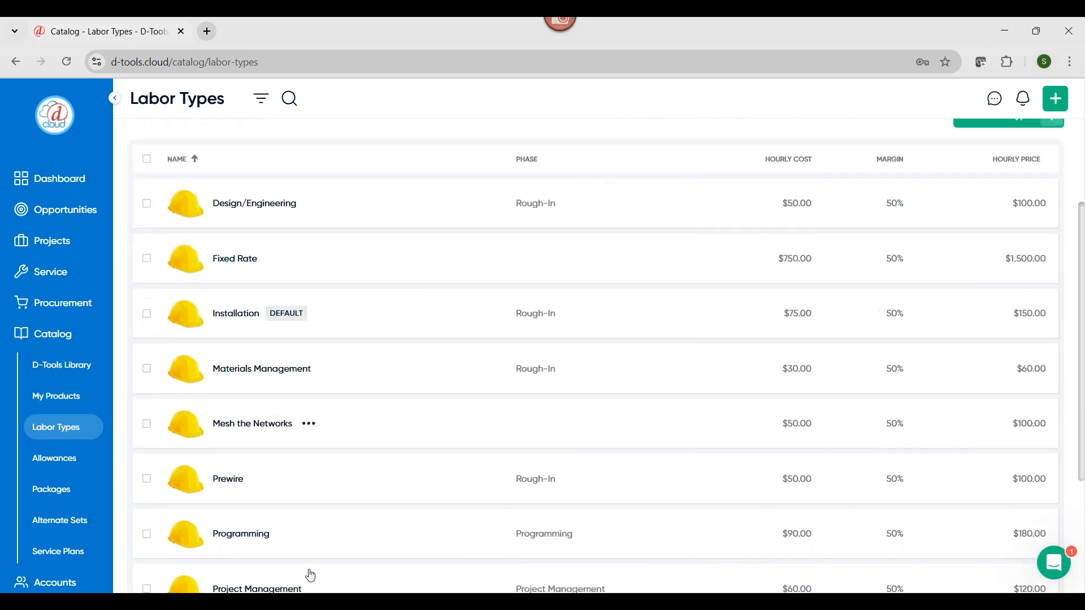
scroll(311, 571, "up", 3)
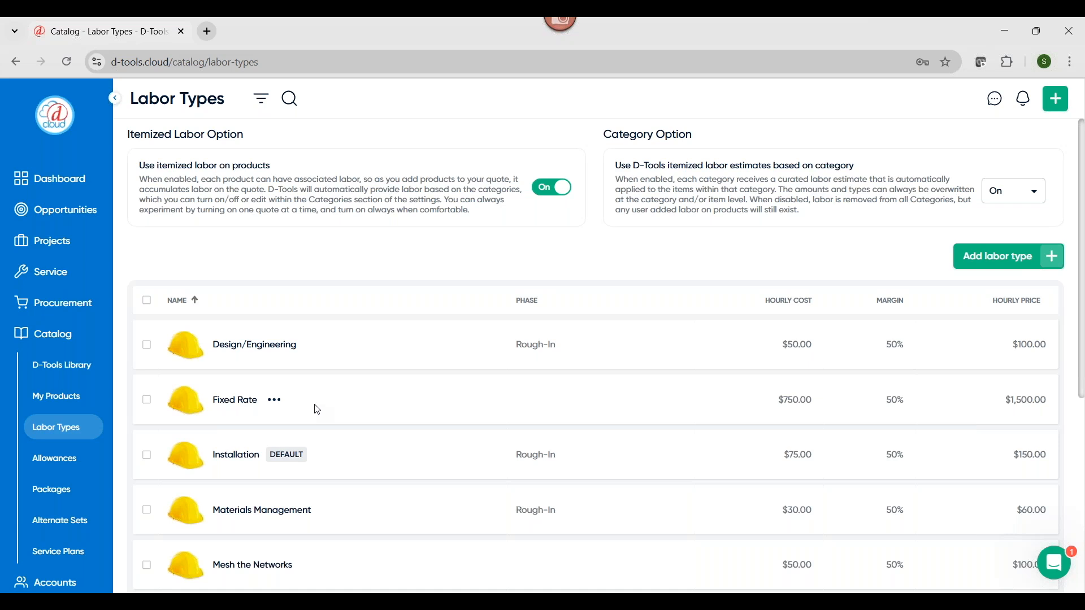
Open the Allowances catalog and review the product, labor and calculated allowances
left_click(68, 462)
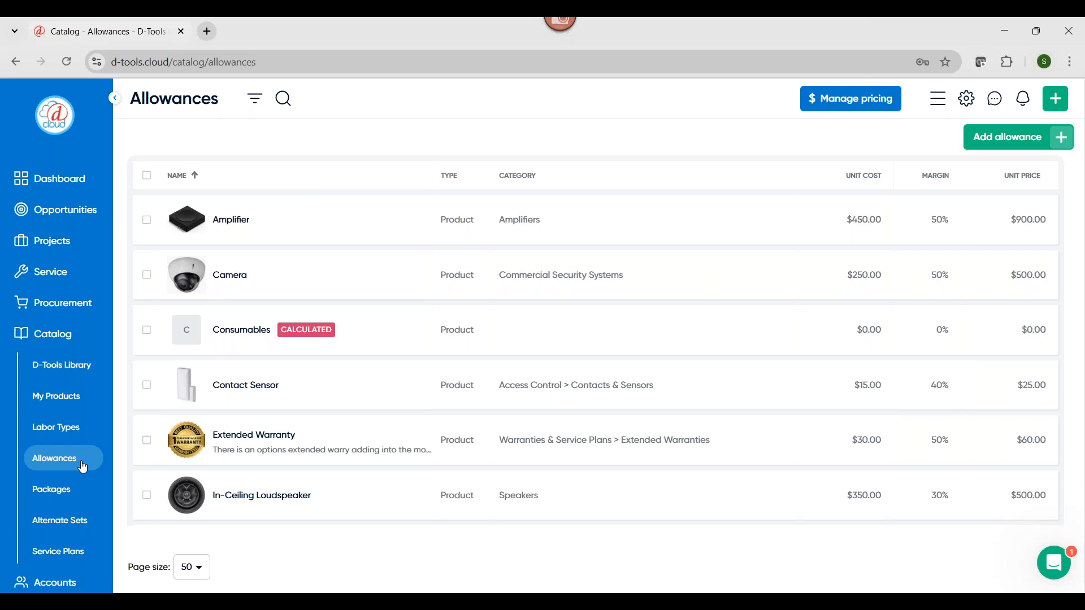
scroll(474, 413, "down", 6)
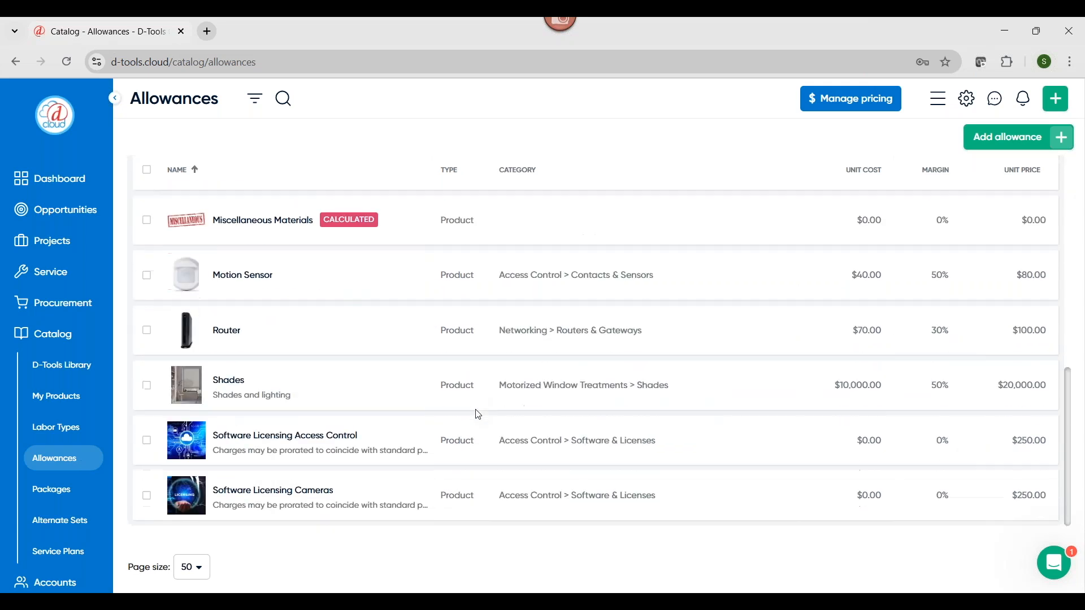
scroll(478, 414, "up", 7)
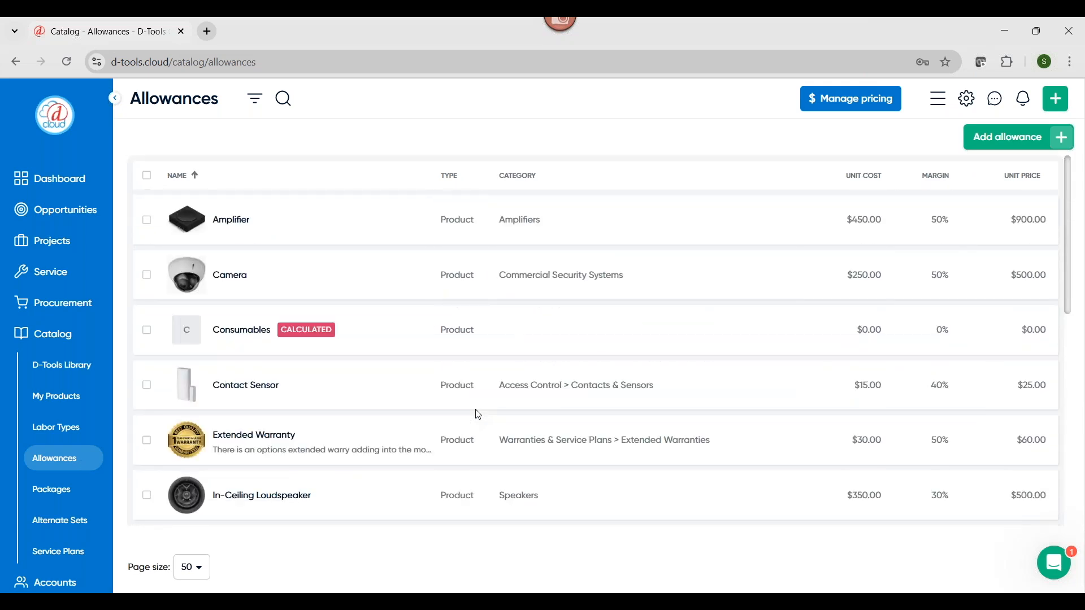
scroll(479, 415, "down", 4)
scroll(474, 412, "down", 1)
scroll(475, 412, "up", 2)
mouse_move(273, 328)
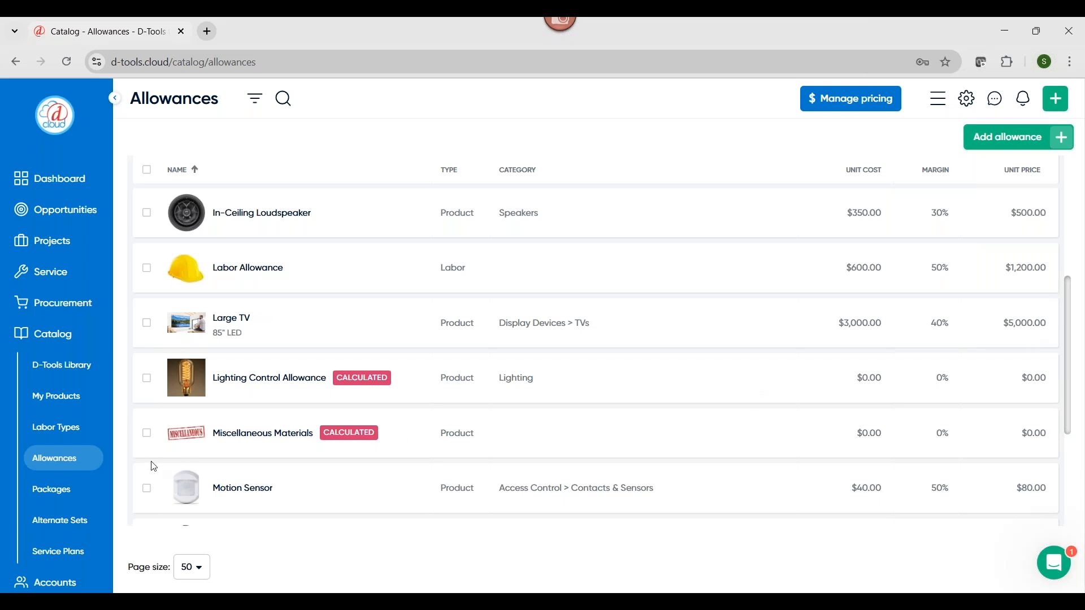
Open the Outdoor TV Package from the Packages catalog, examine its items including the nested Atlona entry, and close it
left_click(67, 502)
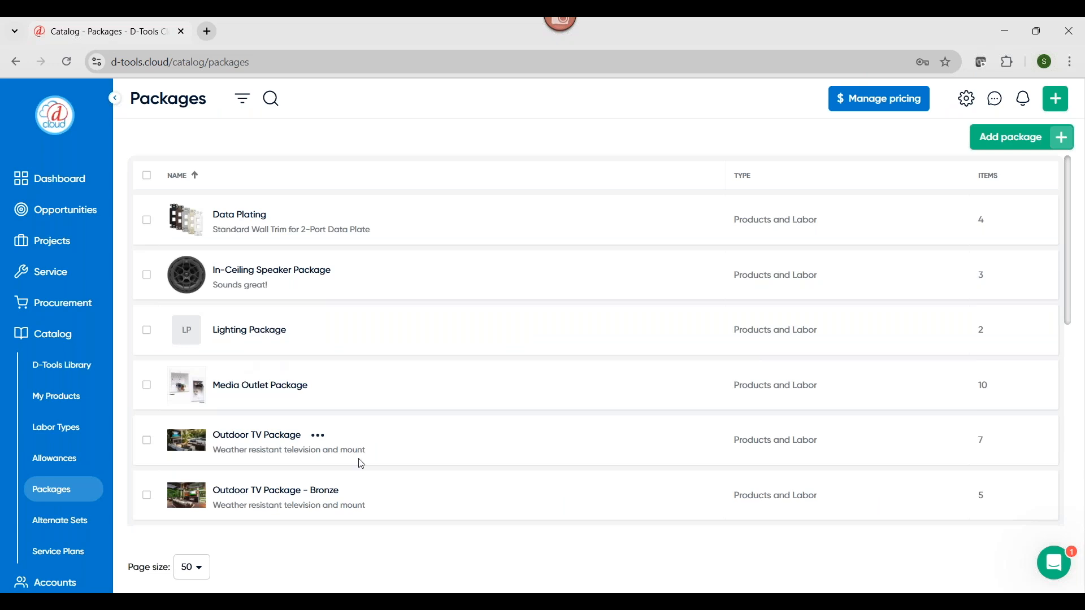
scroll(356, 452, "down", 3)
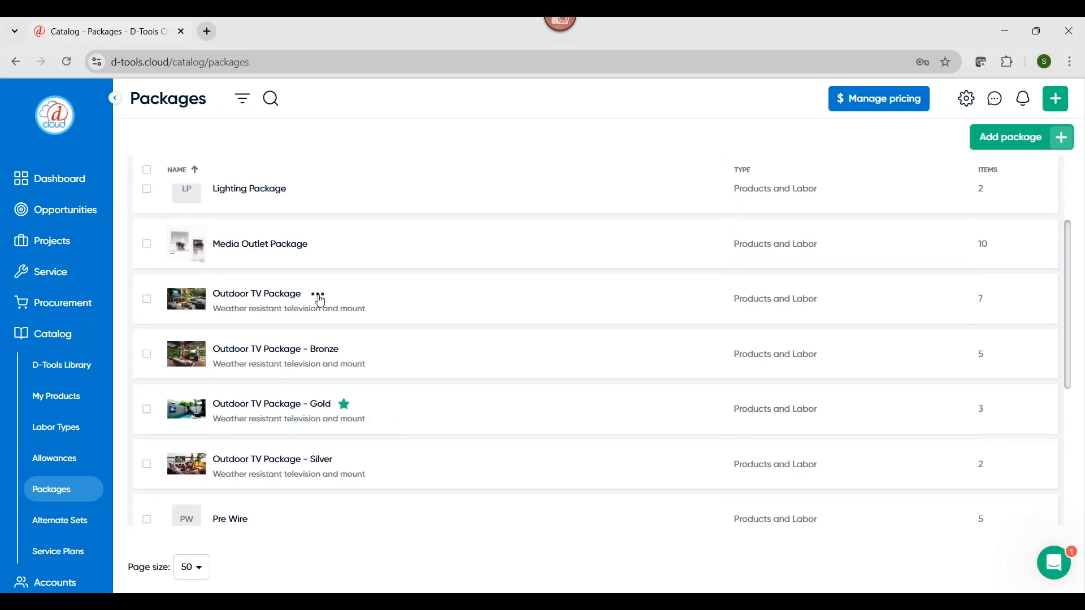
left_click(319, 296)
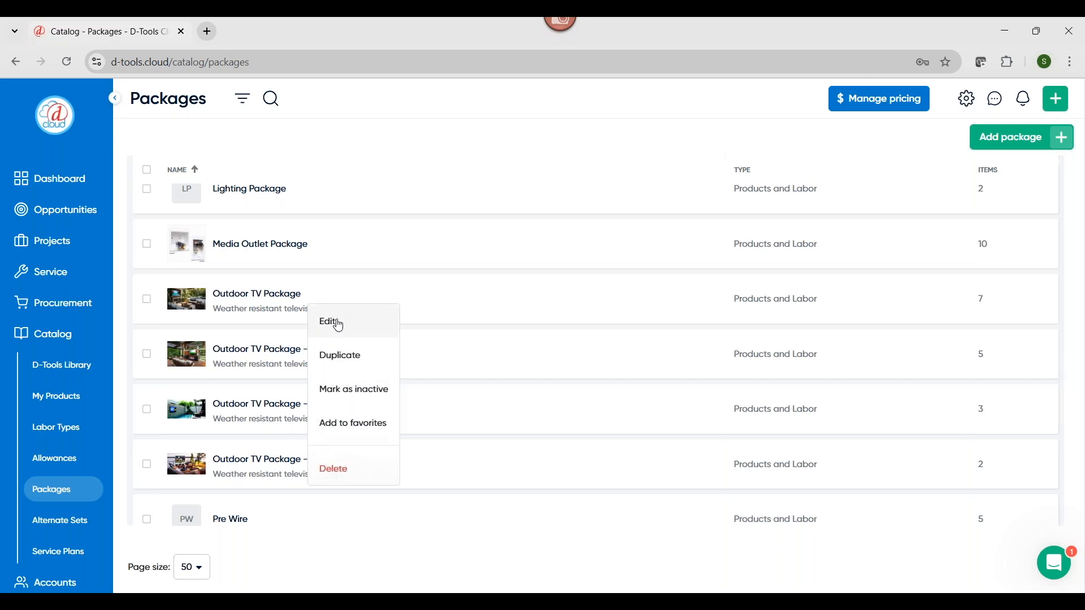
left_click(336, 321)
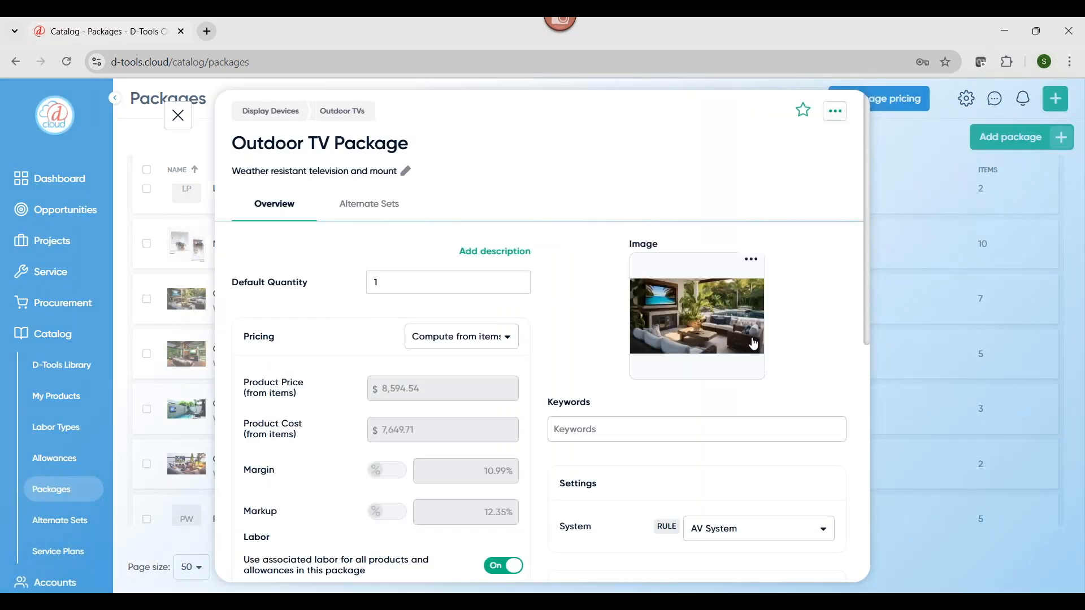
scroll(753, 344, "down", 5)
scroll(753, 344, "down", 3)
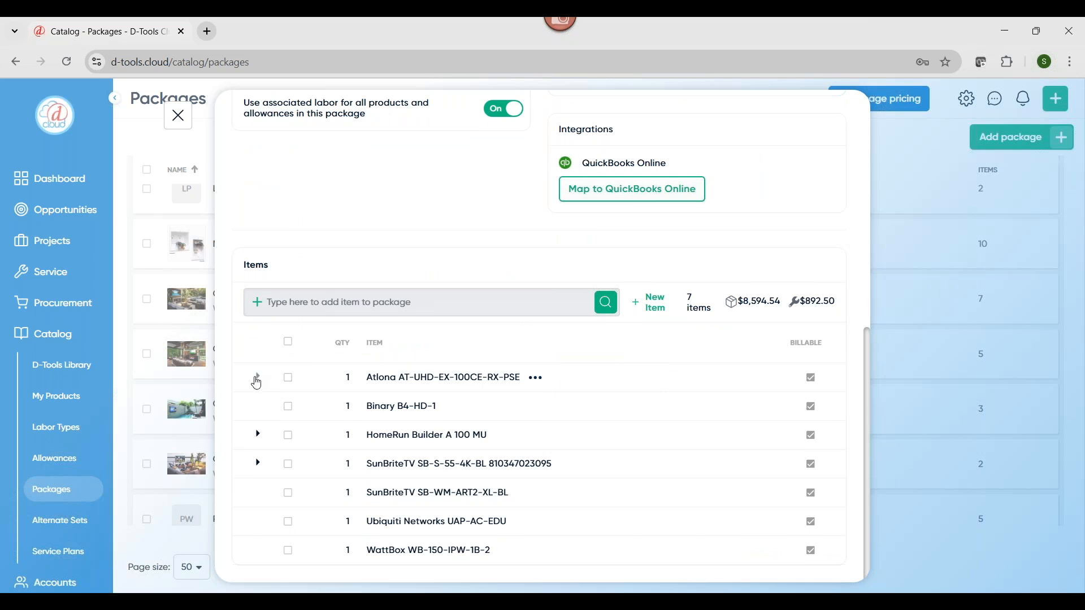
left_click(258, 378)
left_click(258, 378)
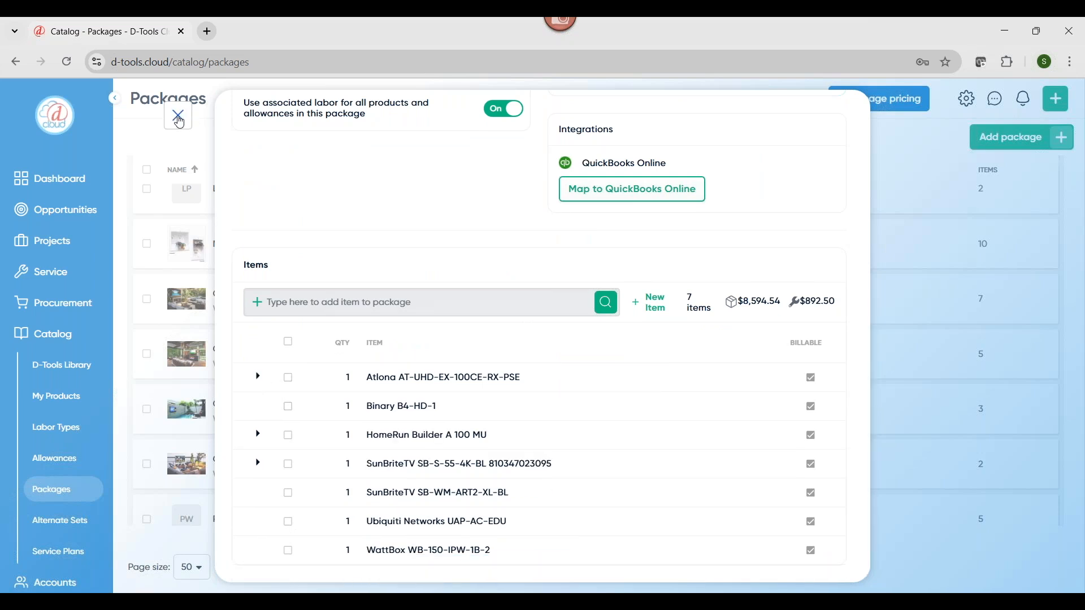
left_click(179, 117)
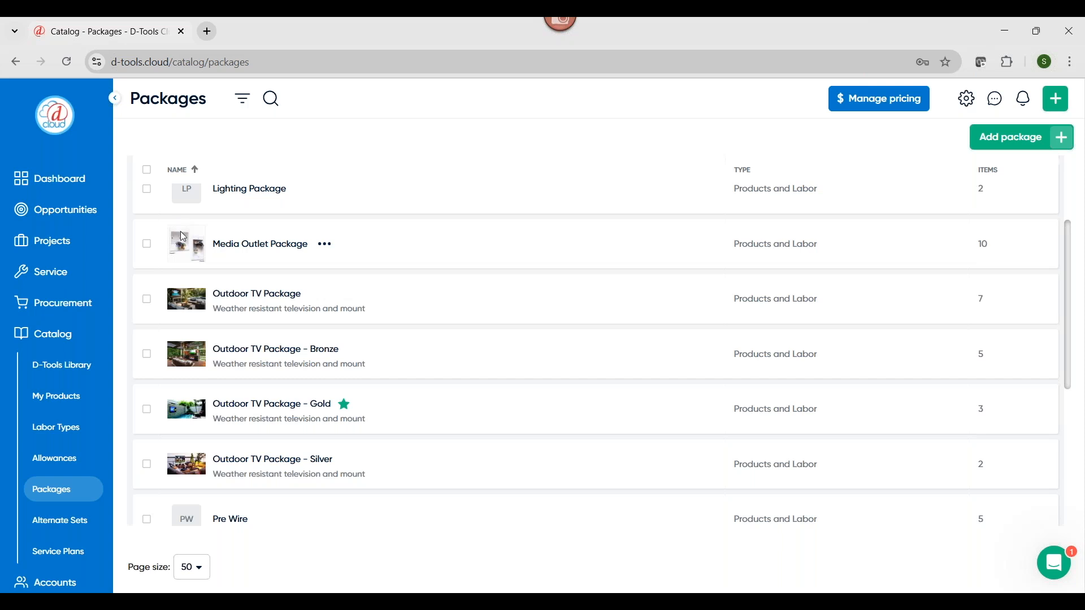
Open the Sony XBR TV Options set from the Alternate Sets catalog, review its recommended and alternate items and replacement options, and close it unsaved
scroll(47, 535, "down", 2)
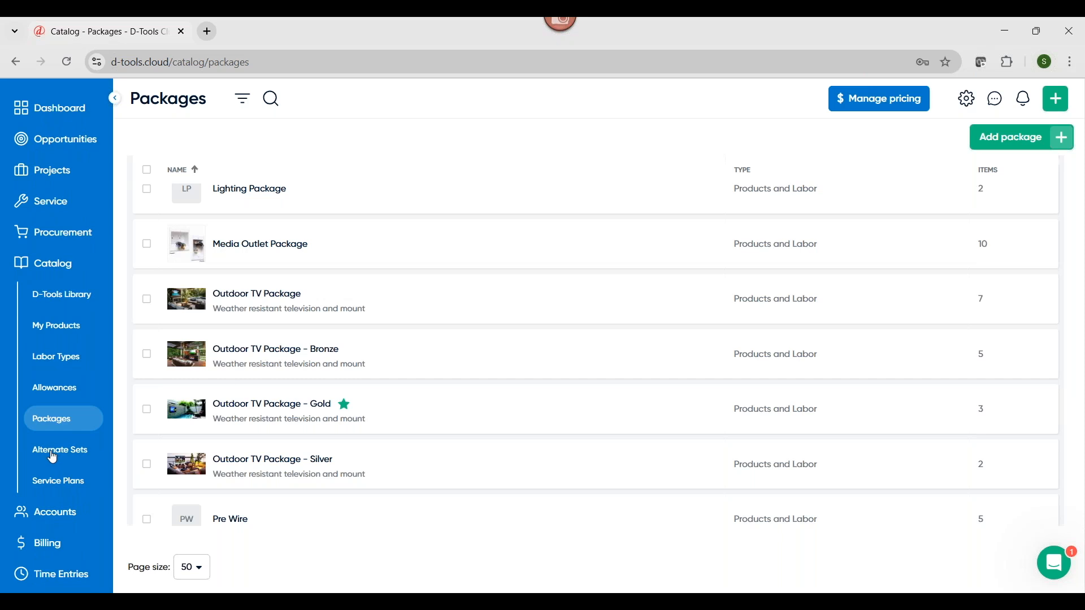
left_click(52, 452)
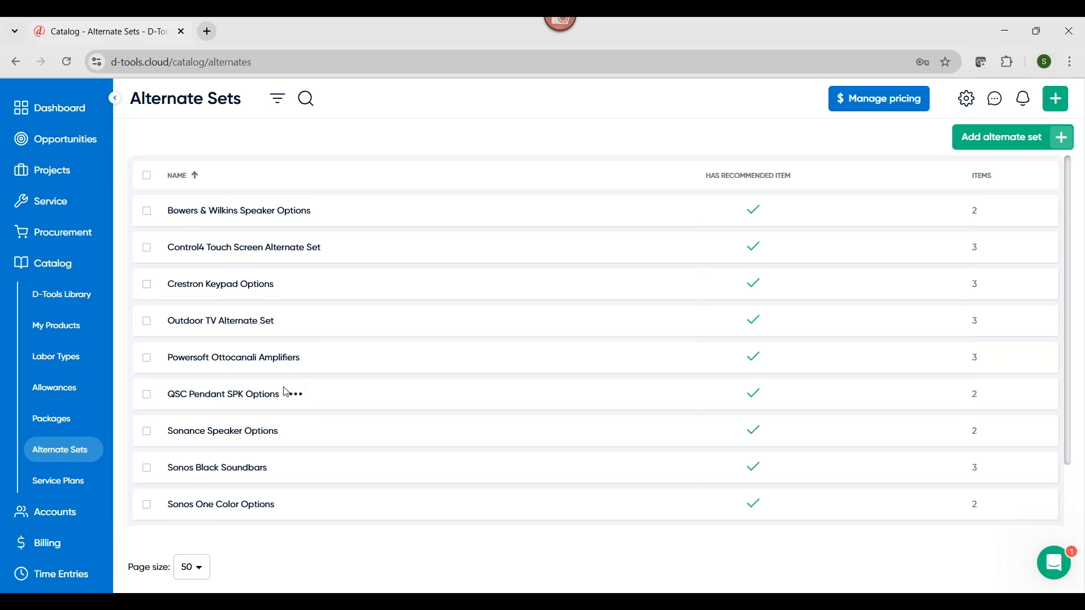
scroll(280, 462, "down", 2)
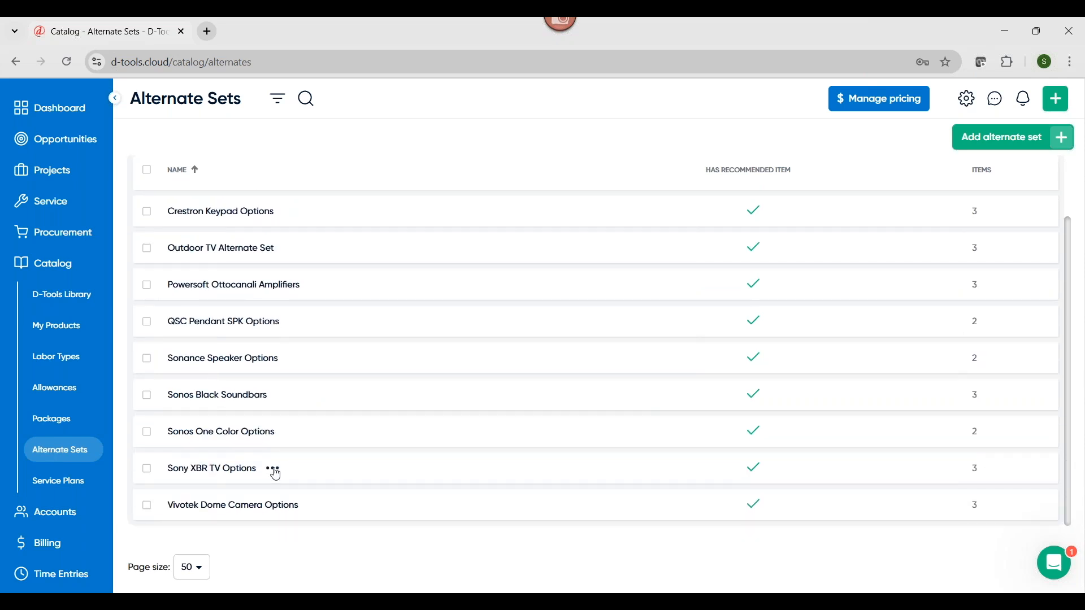
left_click(273, 470)
left_click(286, 331)
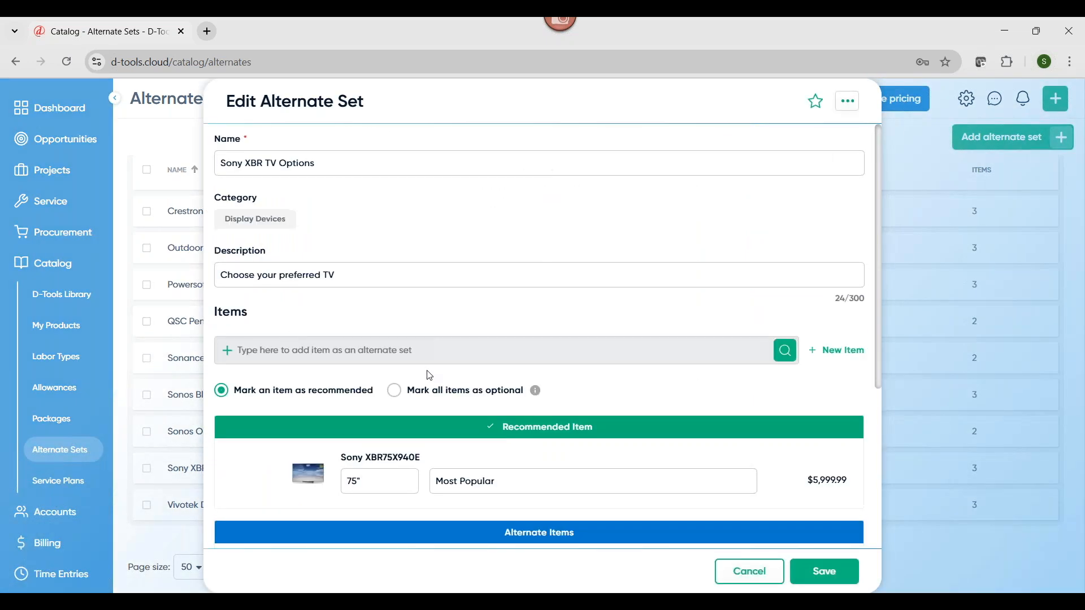
scroll(430, 376, "down", 4)
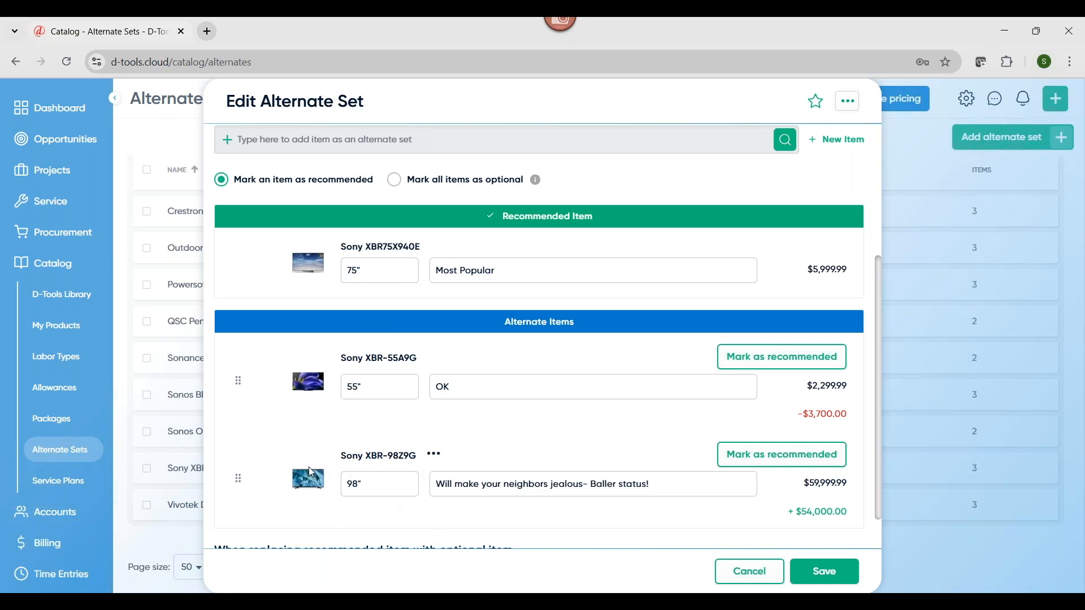
scroll(311, 472, "down", 2)
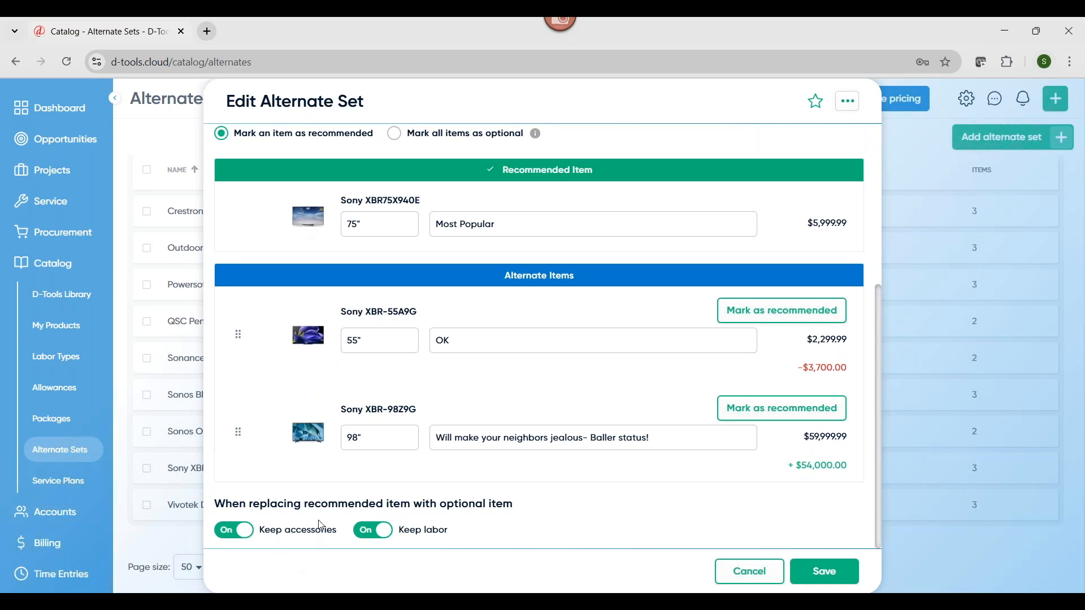
left_click(364, 438)
left_click(754, 574)
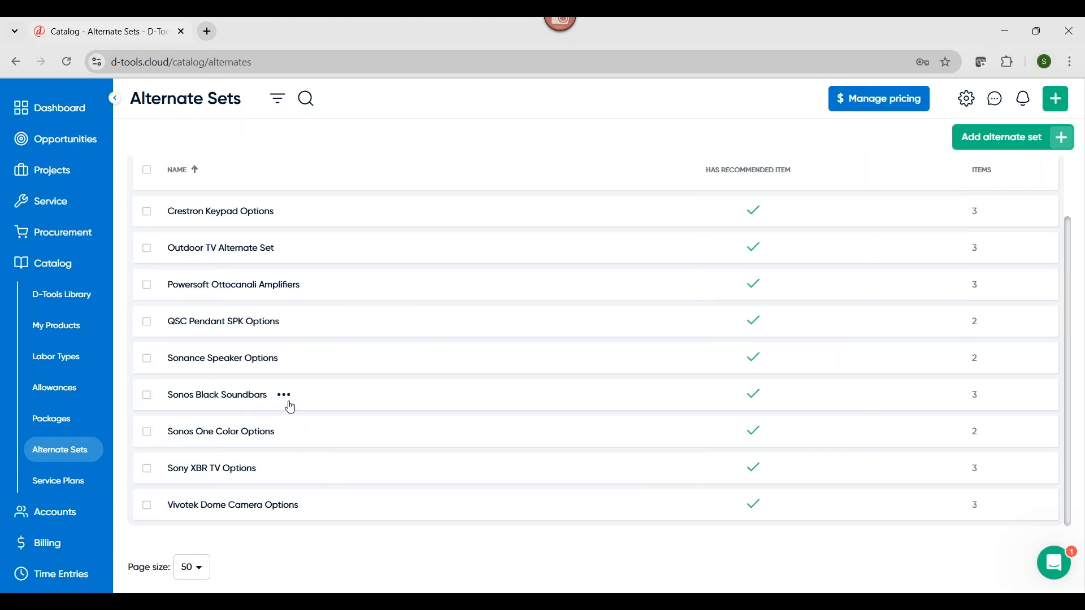
Open the Crestron Keypad Options alternate set, review its recommended and alternate keypads, and close it without saving
left_click(284, 395)
left_click(243, 438)
left_click(291, 212)
left_click(308, 240)
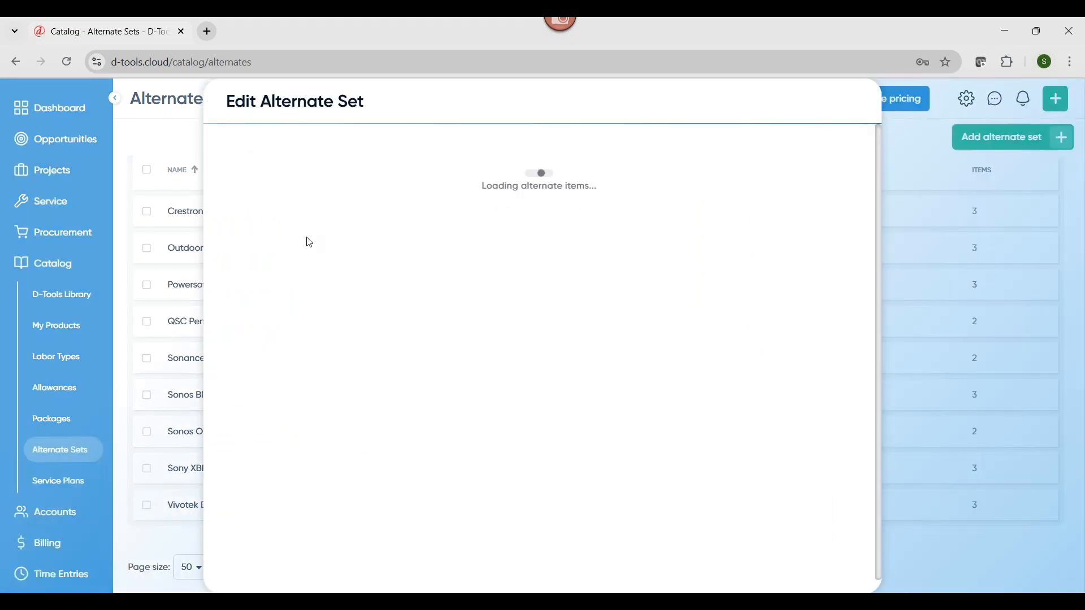
scroll(308, 242, "down", 3)
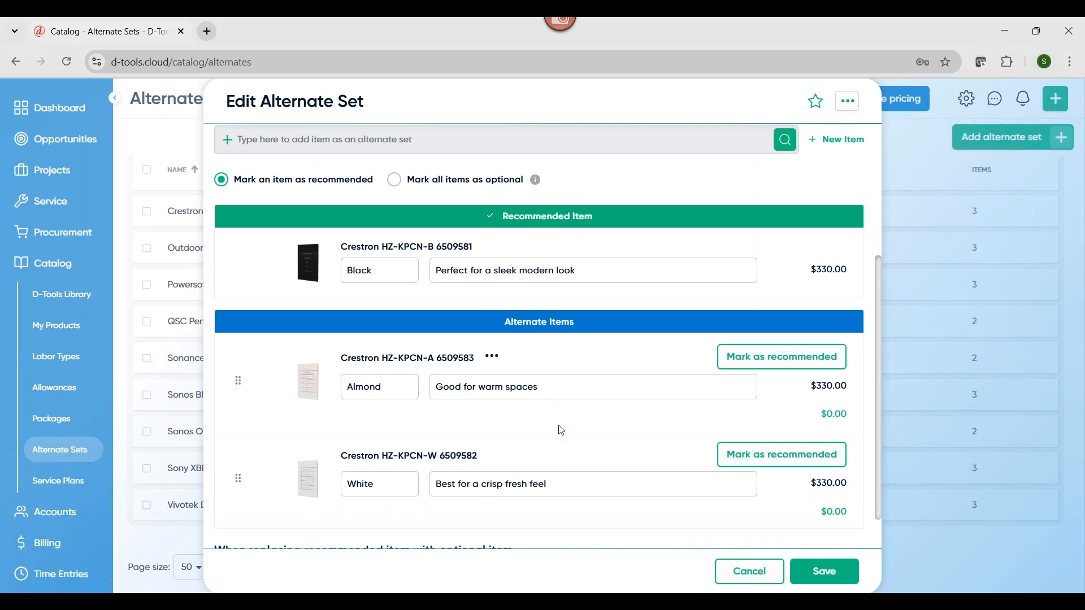
left_click(767, 584)
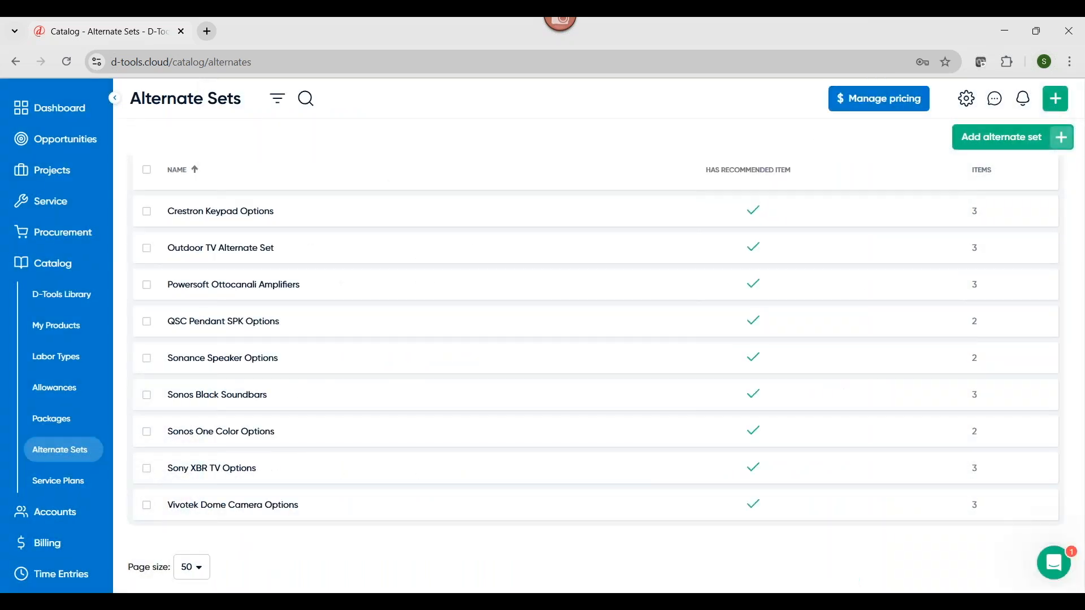
Open the Service Plans catalog, view the monitoring agreements and return to the service agreements
left_click(49, 488)
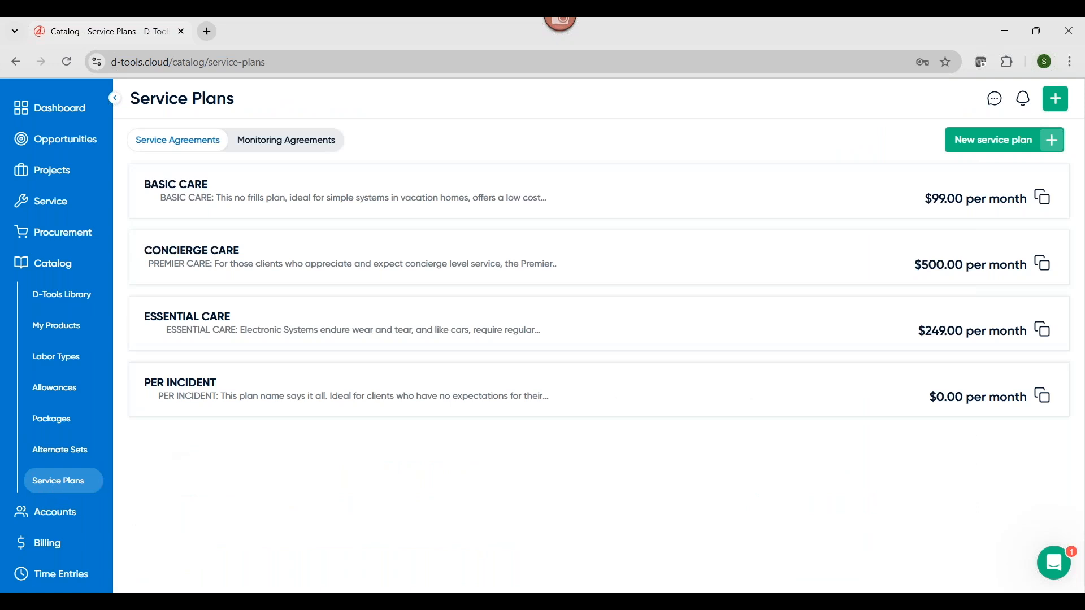
left_click(298, 145)
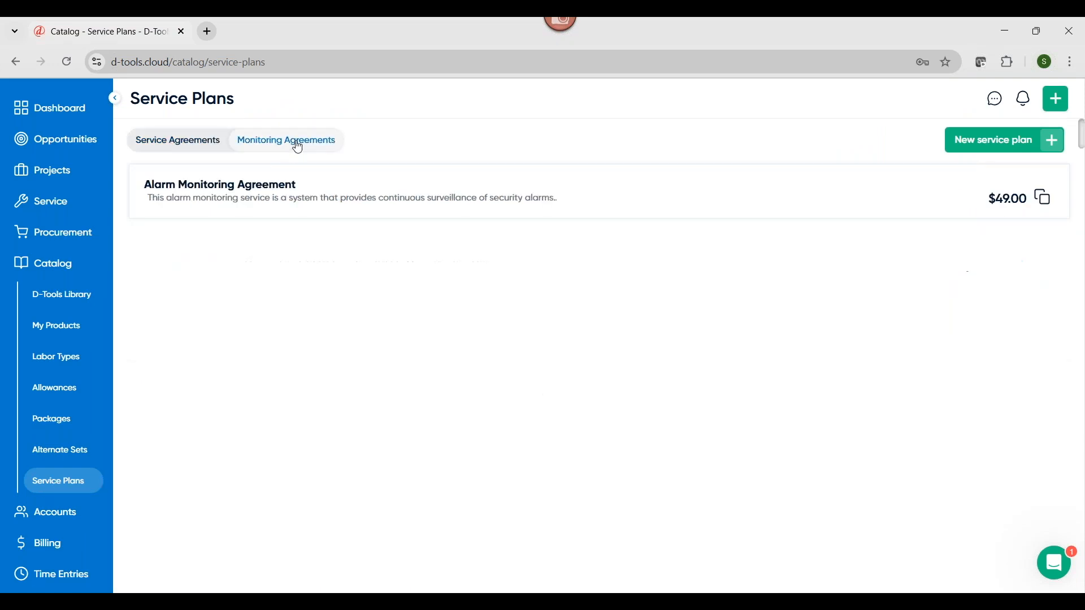
left_click(175, 146)
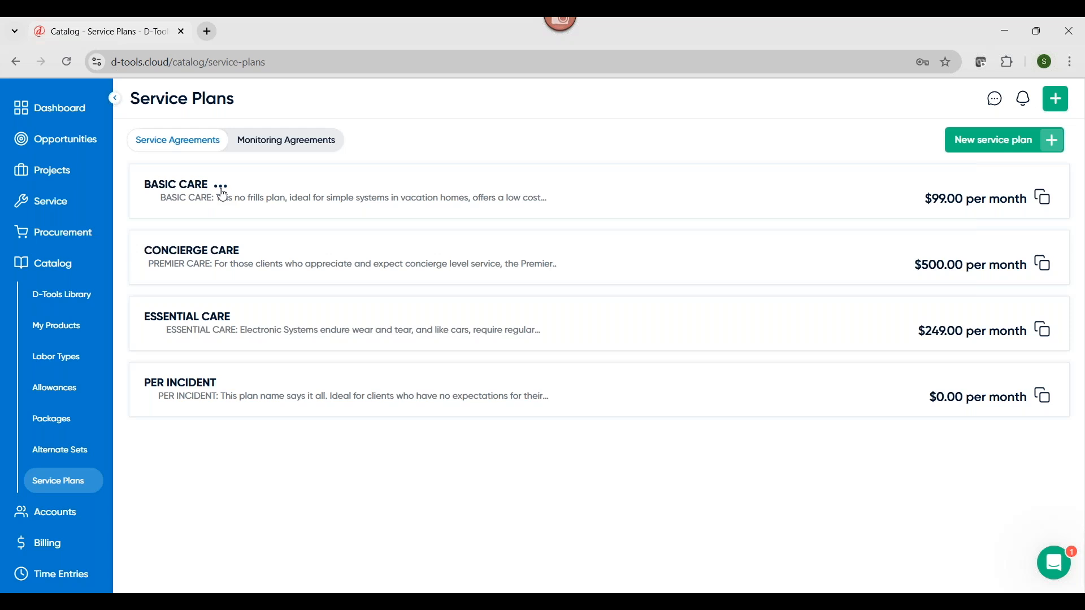
Open the BASIC CARE service plan for editing and review its name, description and base price settings
left_click(223, 191)
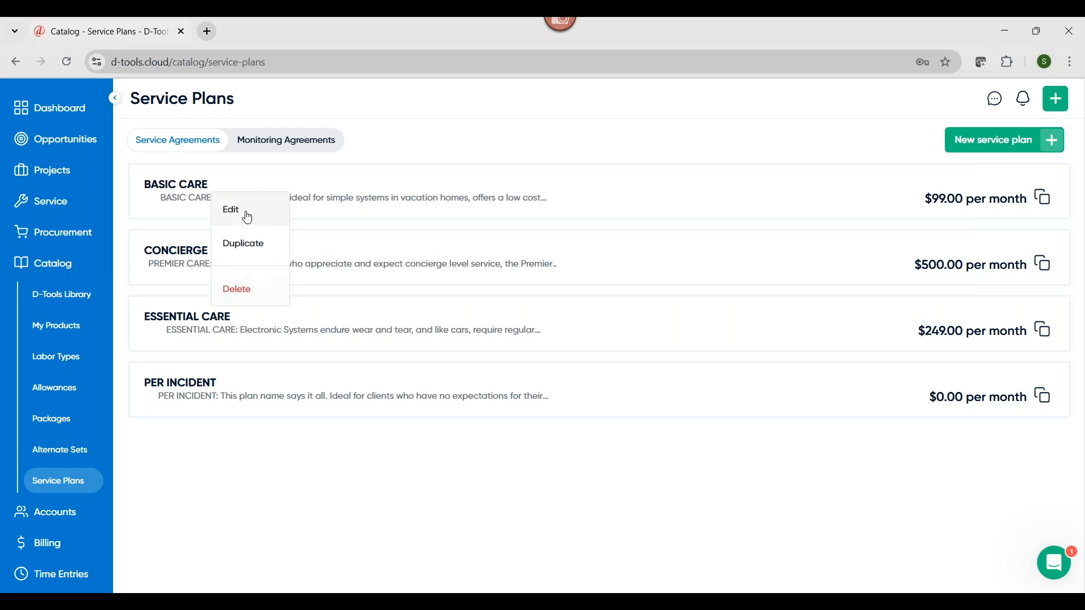
left_click(248, 216)
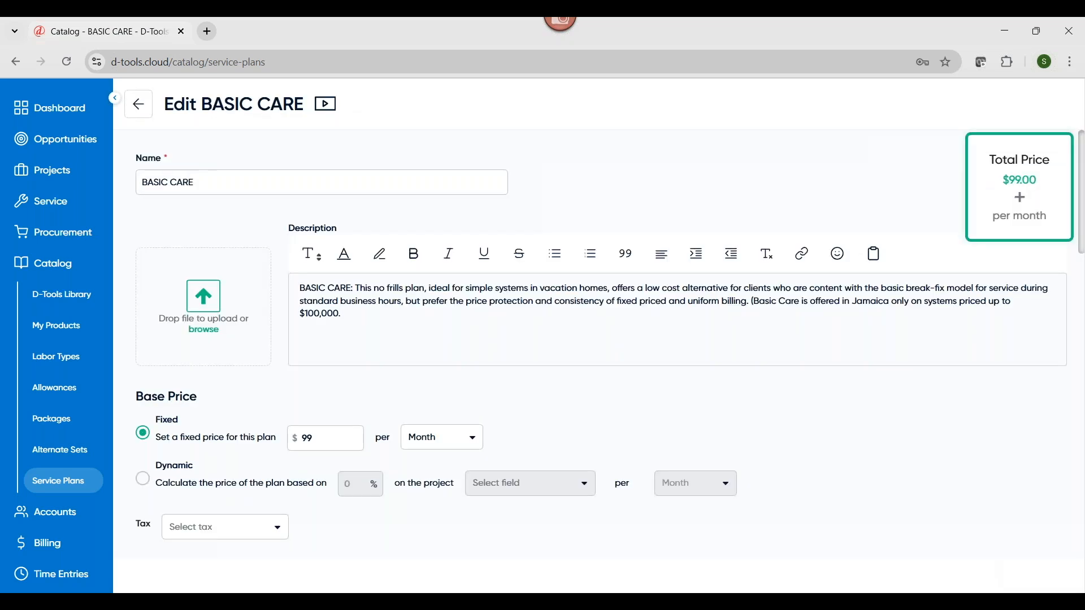
left_click(183, 192)
scroll(270, 457, "down", 1)
scroll(276, 388, "down", 3)
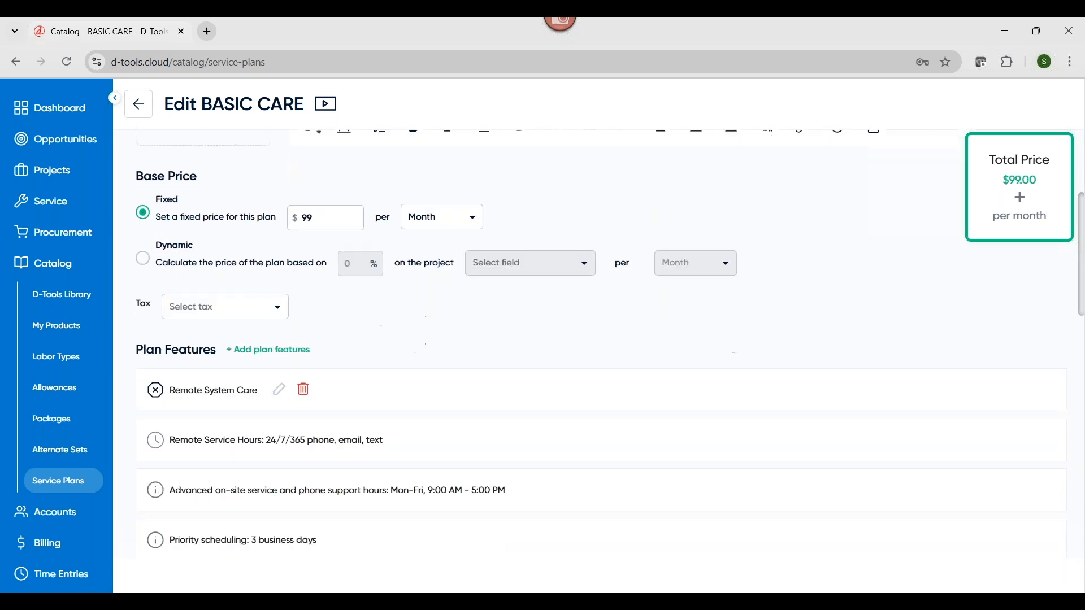
Browse the feature categories that can be added to the BASIC CARE plan and close the list without adding any
left_click(270, 288)
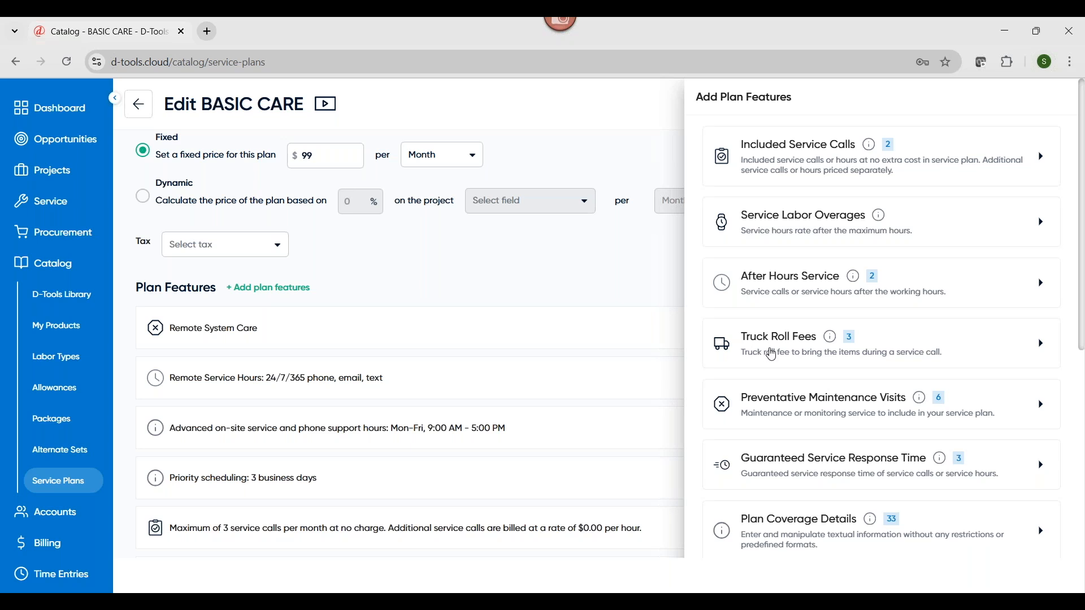
scroll(765, 351, "down", 2)
scroll(739, 370, "down", 3)
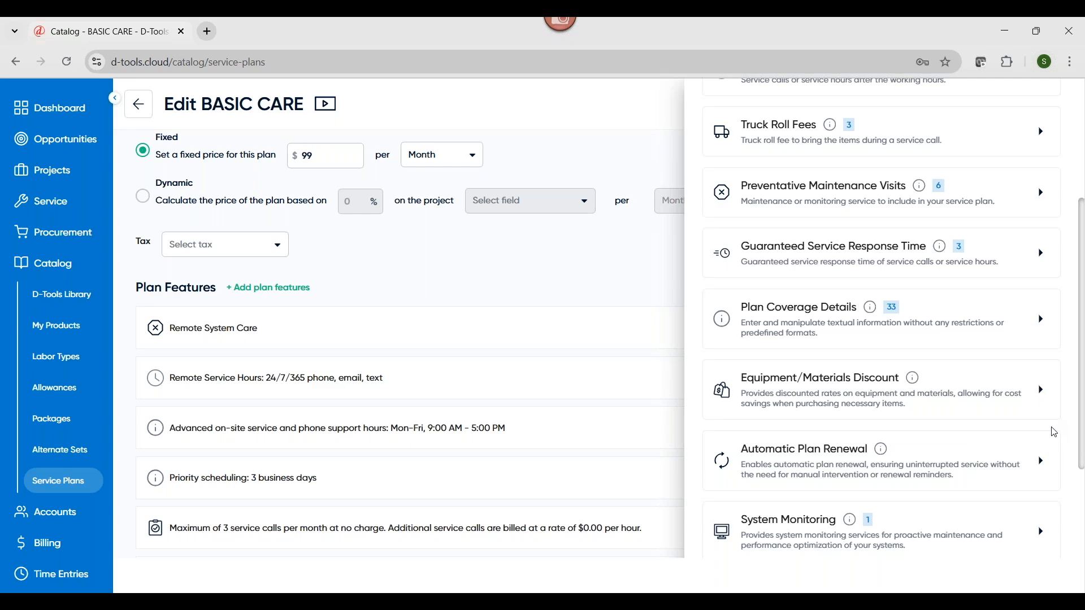
scroll(1023, 410, "down", 3)
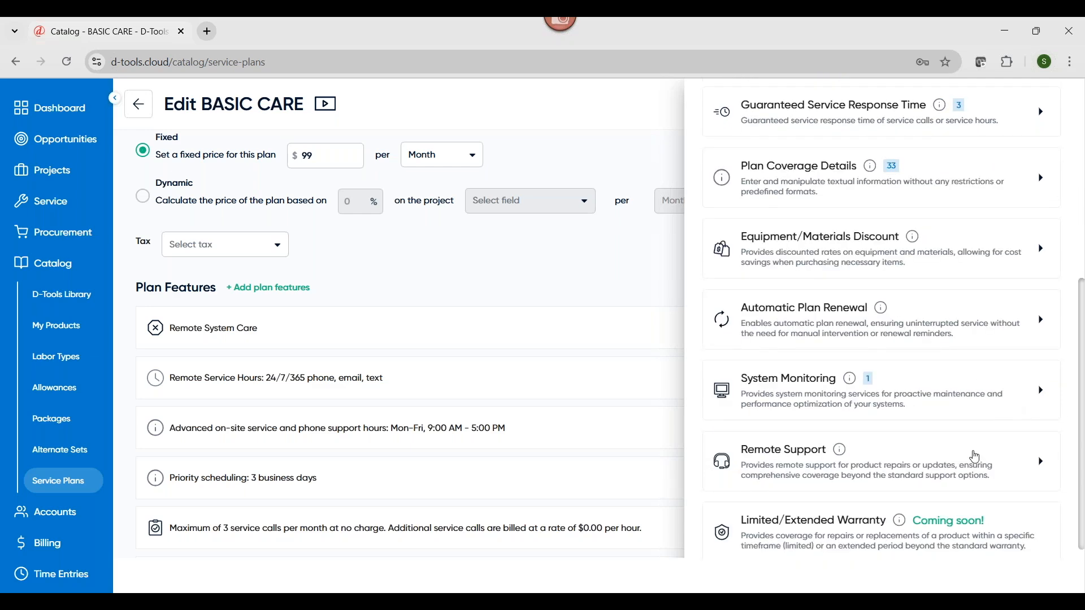
scroll(974, 476, "down", 1)
scroll(974, 476, "up", 3)
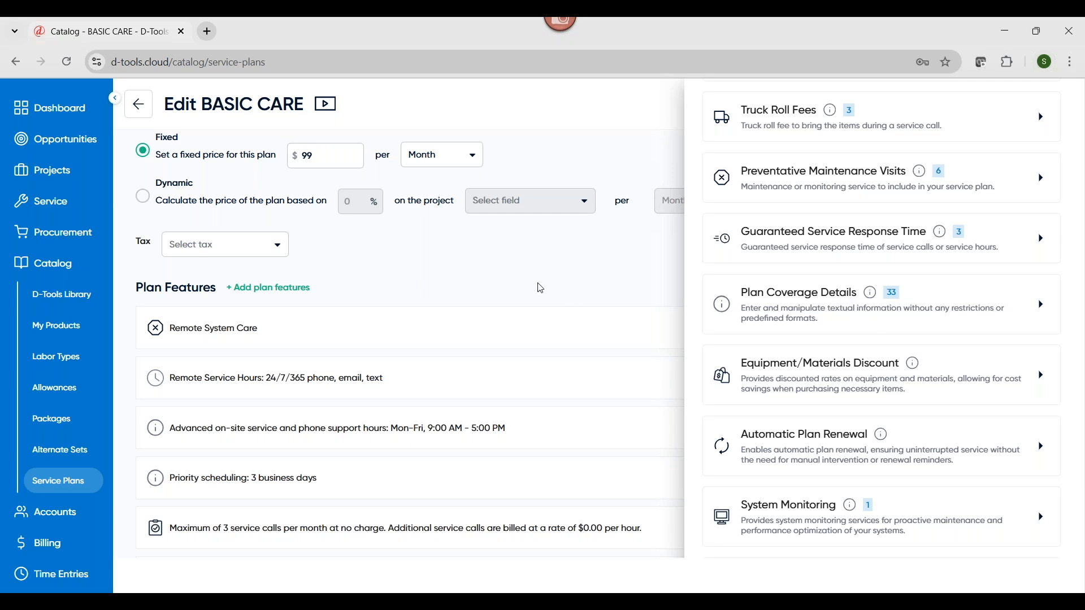
left_click(497, 273)
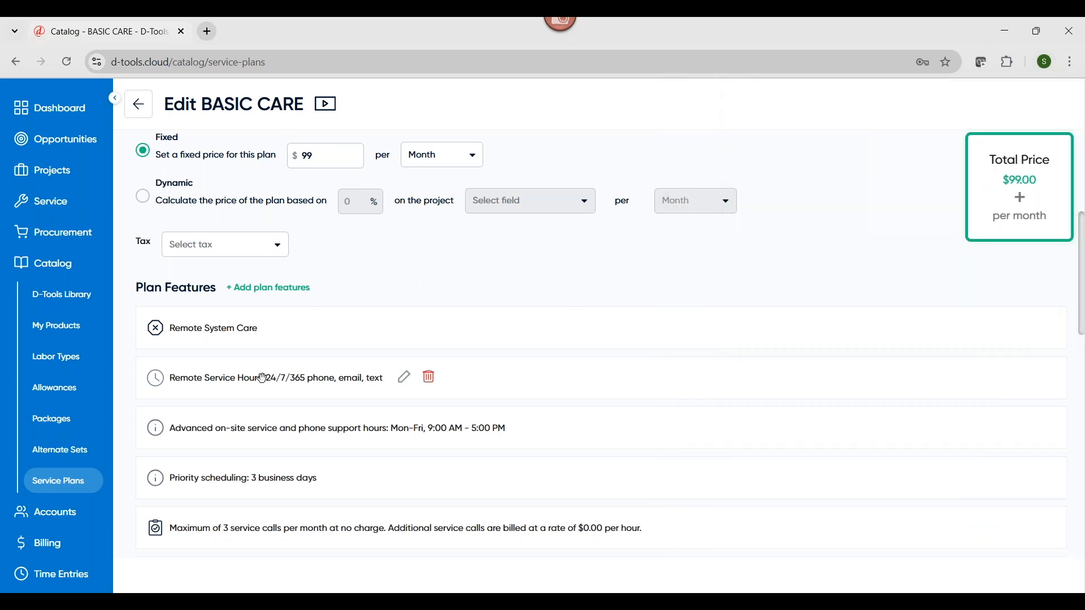
Review the BASIC CARE plan's existing features and its terms and conditions
scroll(246, 540, "down", 1)
scroll(247, 542, "down", 4)
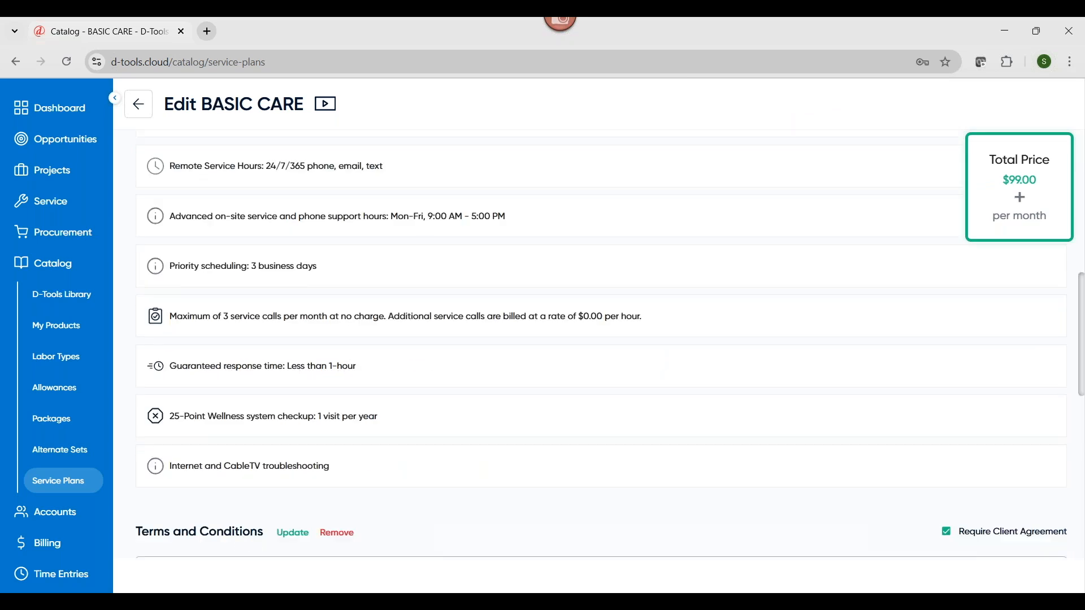
scroll(246, 543, "down", 2)
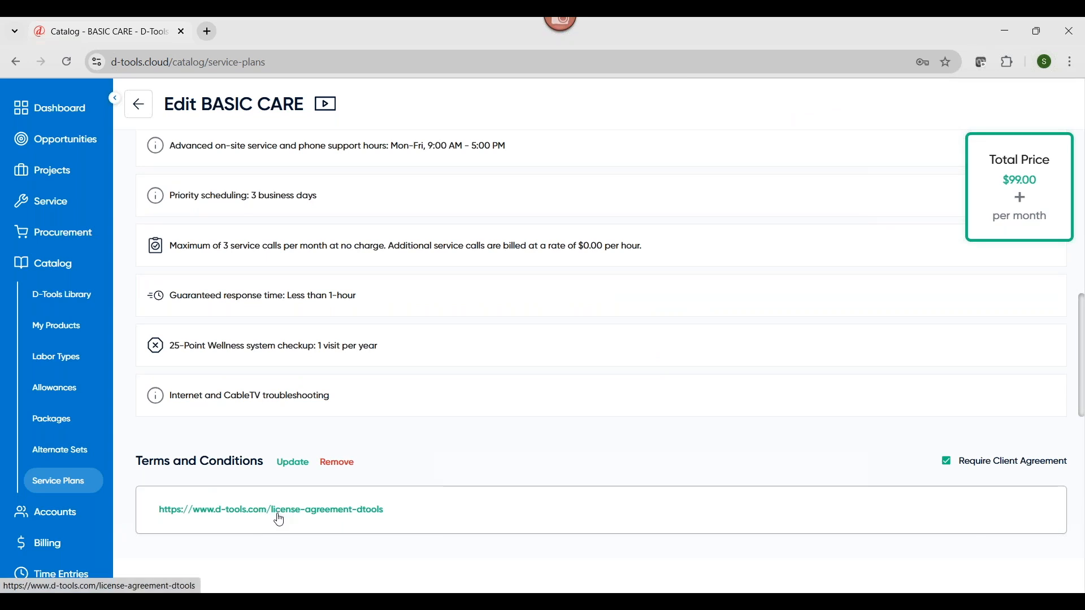
scroll(279, 520, "down", 1)
scroll(279, 509, "up", 4)
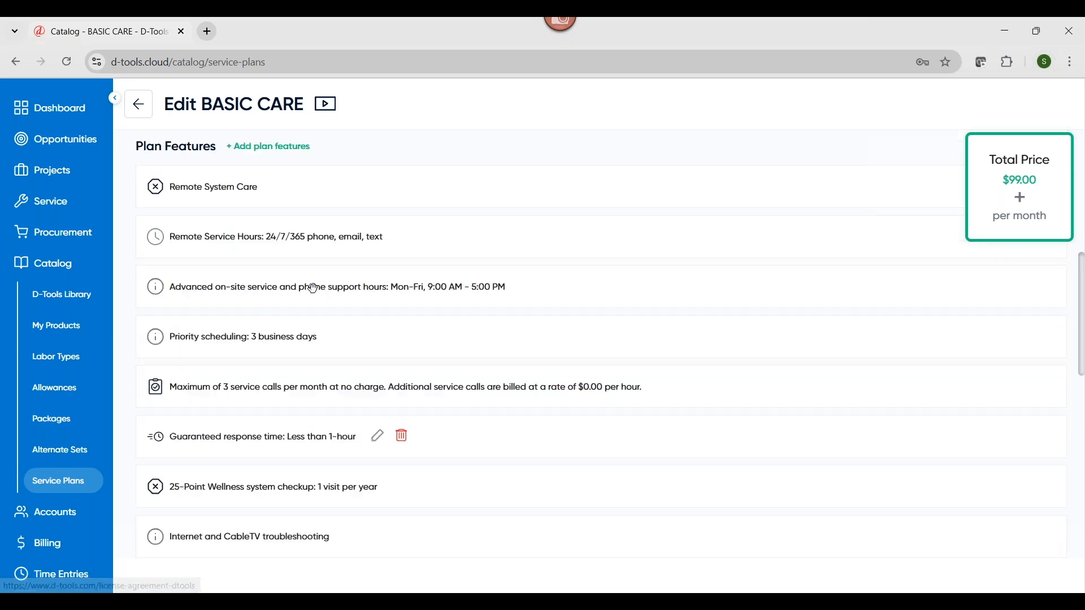
Preview the BASIC CARE plan as presented to clients, read through to its additional notes, and close the preview
left_click(327, 108)
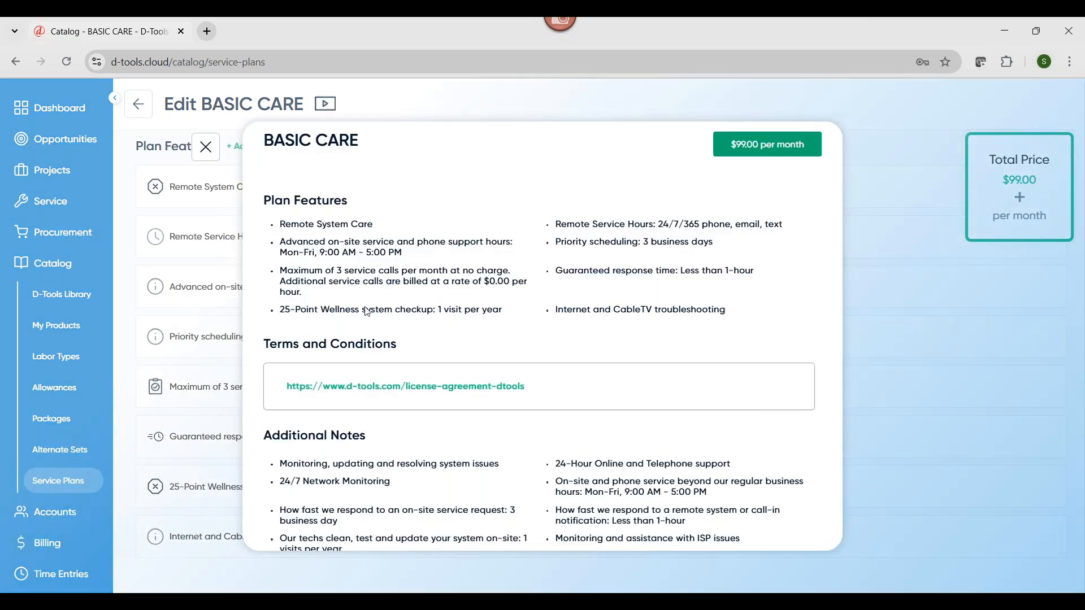
scroll(442, 493, "down", 1)
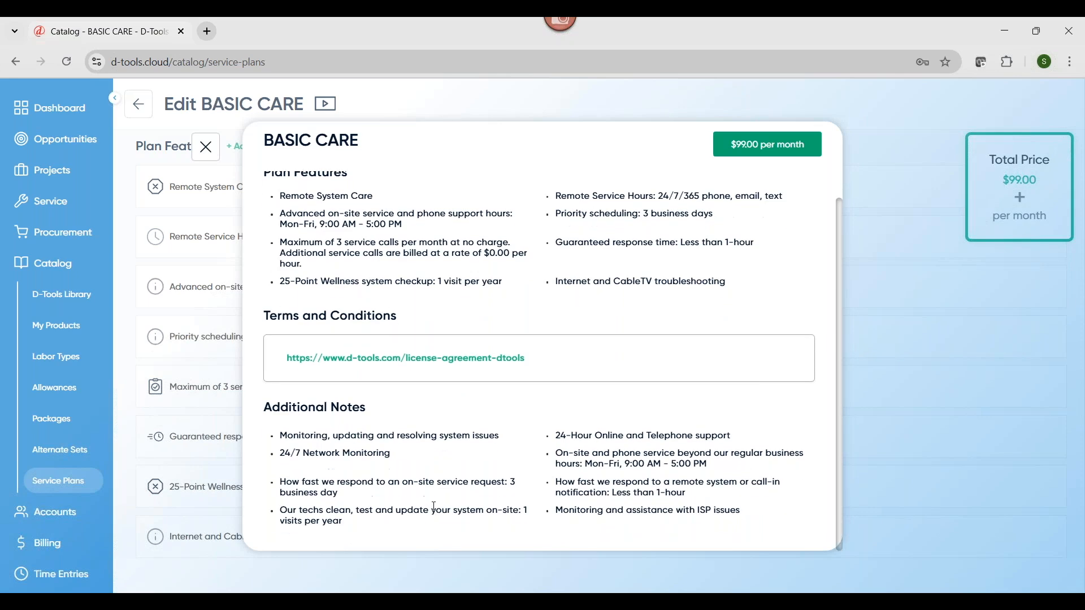
scroll(434, 507, "up", 1)
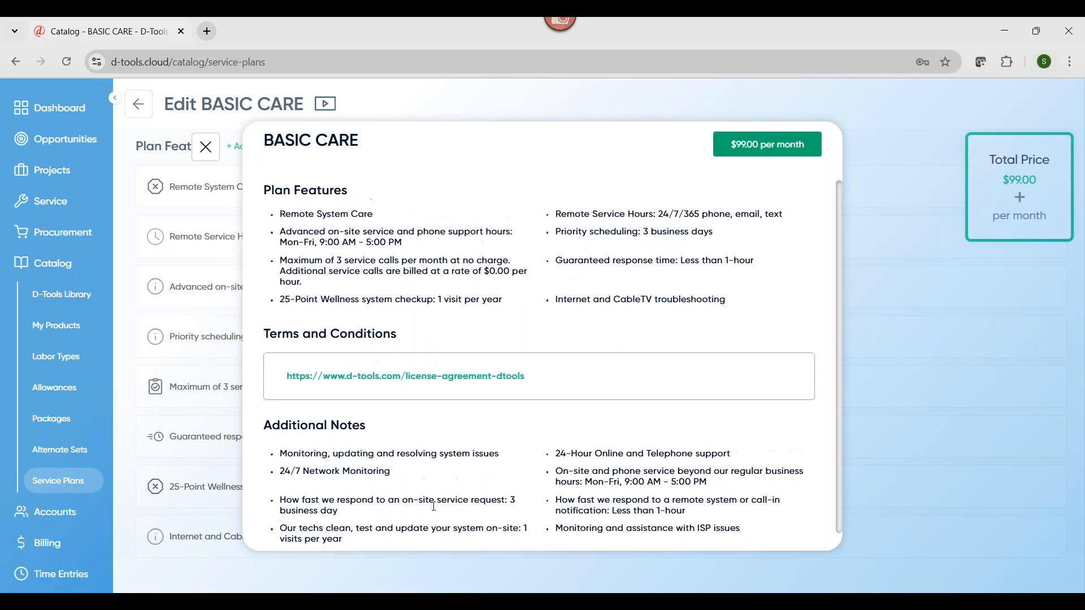
left_click(206, 148)
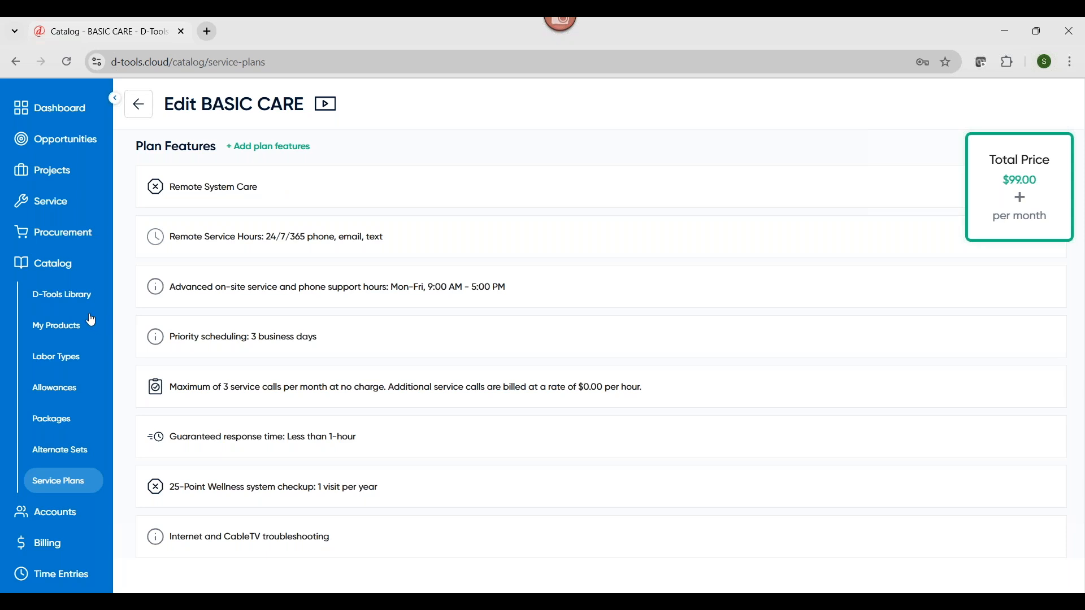
Open Billing and filter the payments by Not Requested, Requested, Need Attention, and Paid & Deposited in turn
scroll(83, 320, "down", 3)
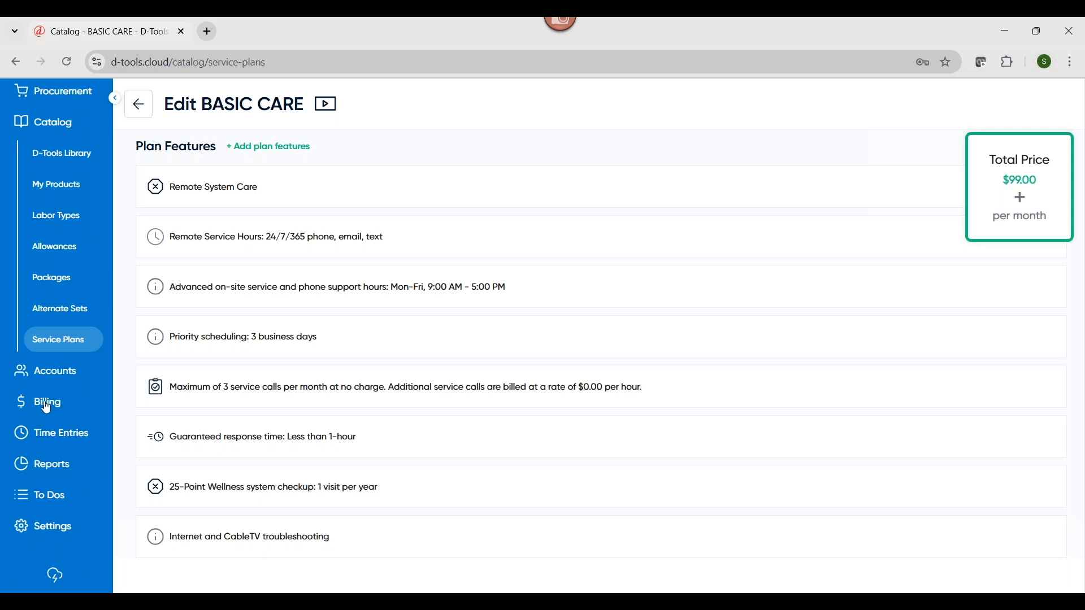
left_click(46, 405)
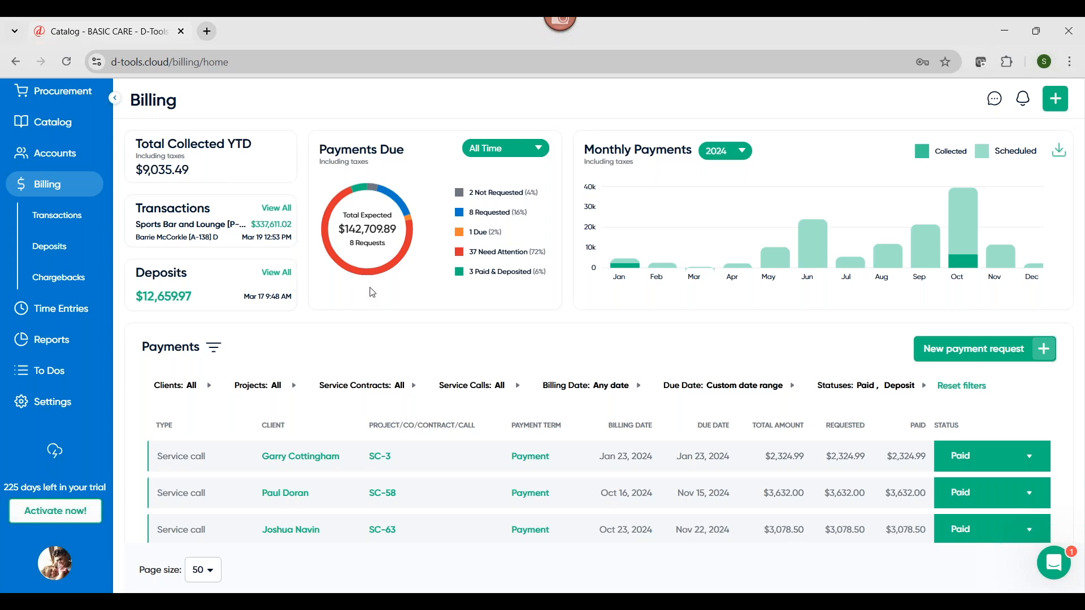
left_click(483, 201)
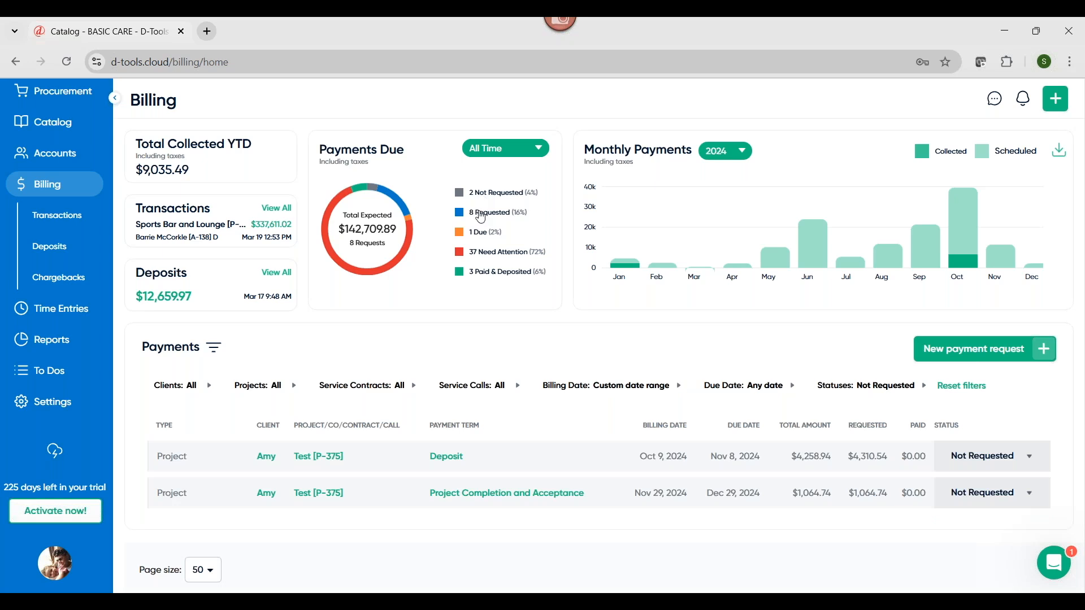
left_click(481, 216)
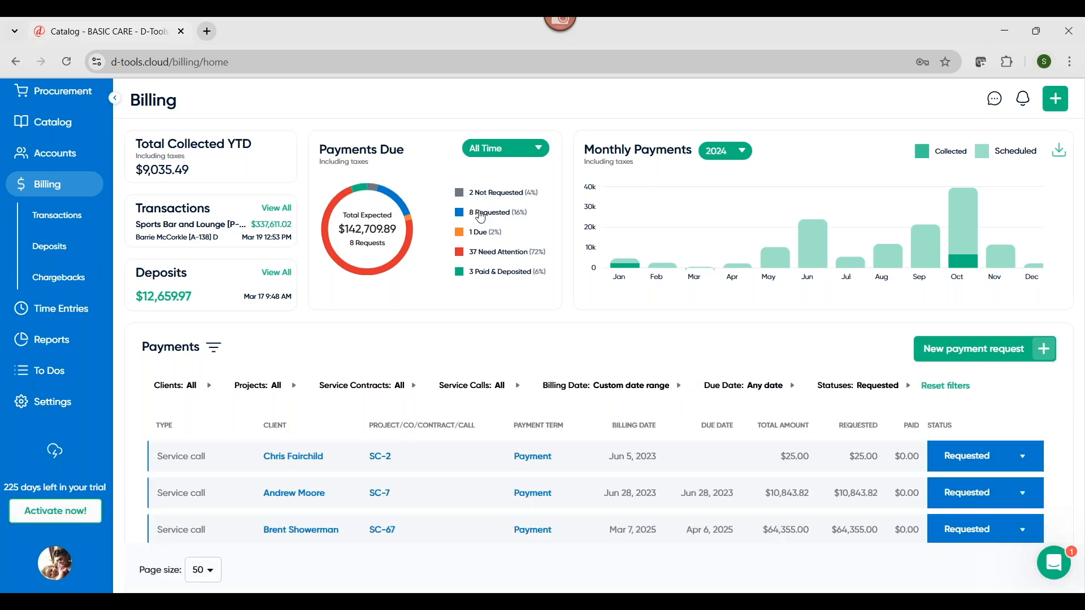
left_click(482, 257)
left_click(480, 276)
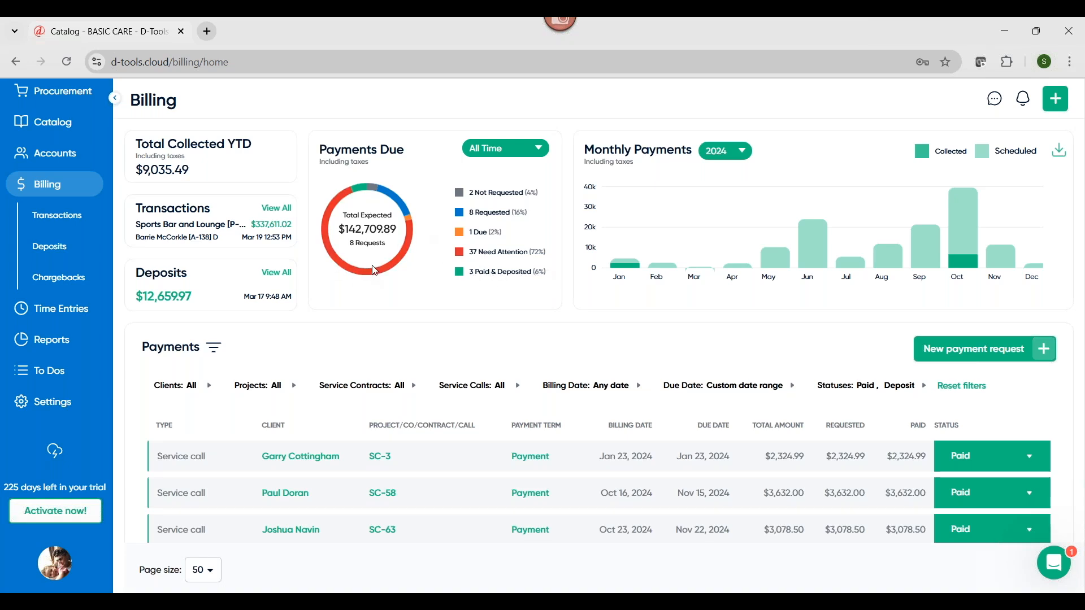
View the full transaction report from the Billing overview
left_click(271, 216)
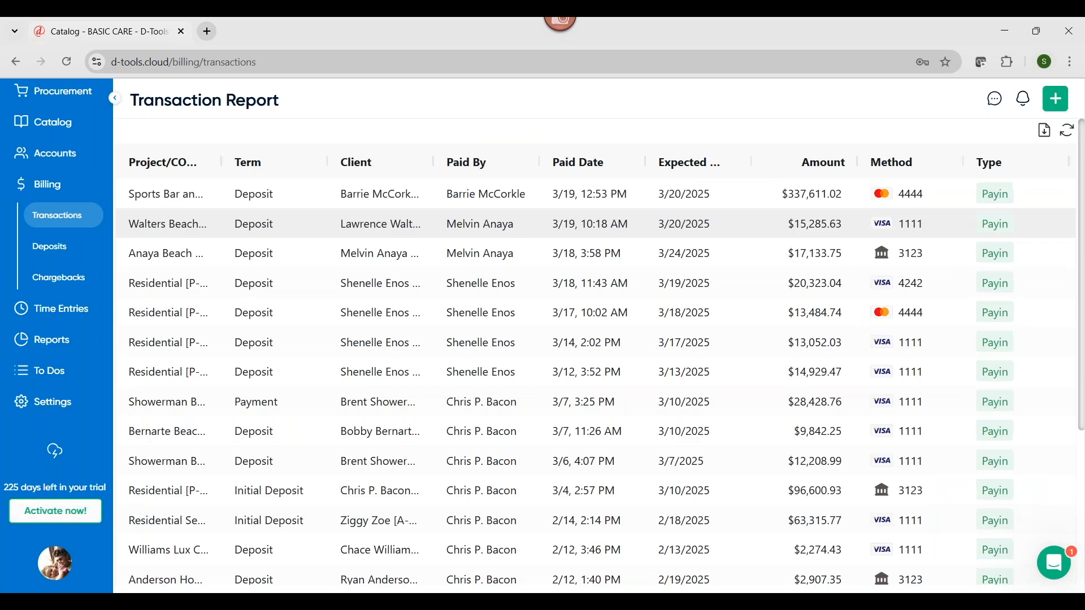
Review the payment details of the Sports Bar deposit in the transaction report, close them, and open the deposit report
scroll(235, 344, "down", 5)
scroll(236, 364, "up", 5)
scroll(221, 204, "up", 1)
left_click(221, 198)
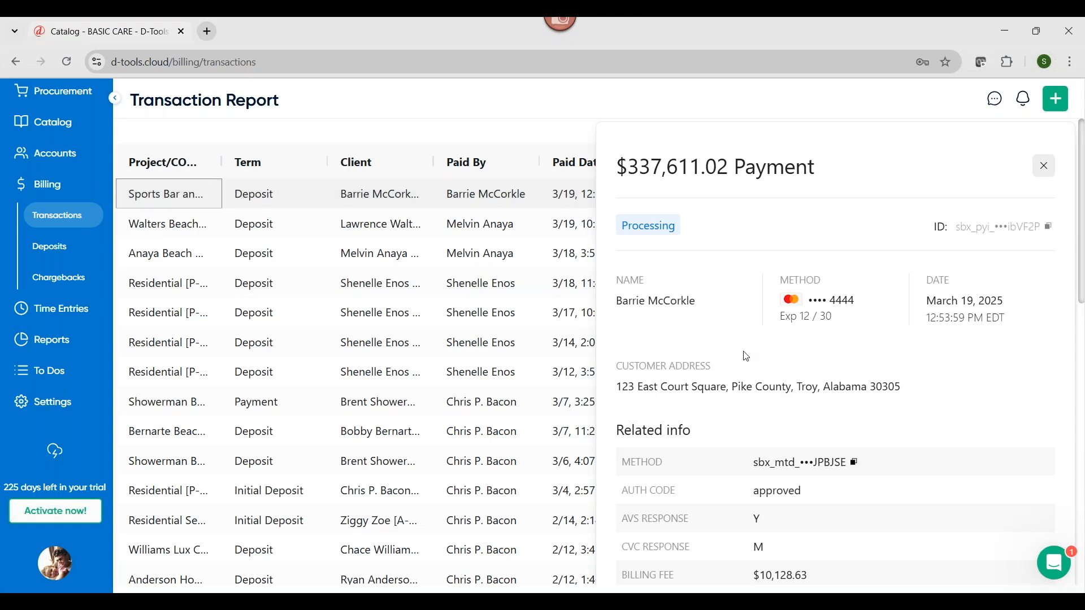
scroll(794, 416, "down", 5)
scroll(1054, 209, "up", 5)
left_click(1044, 166)
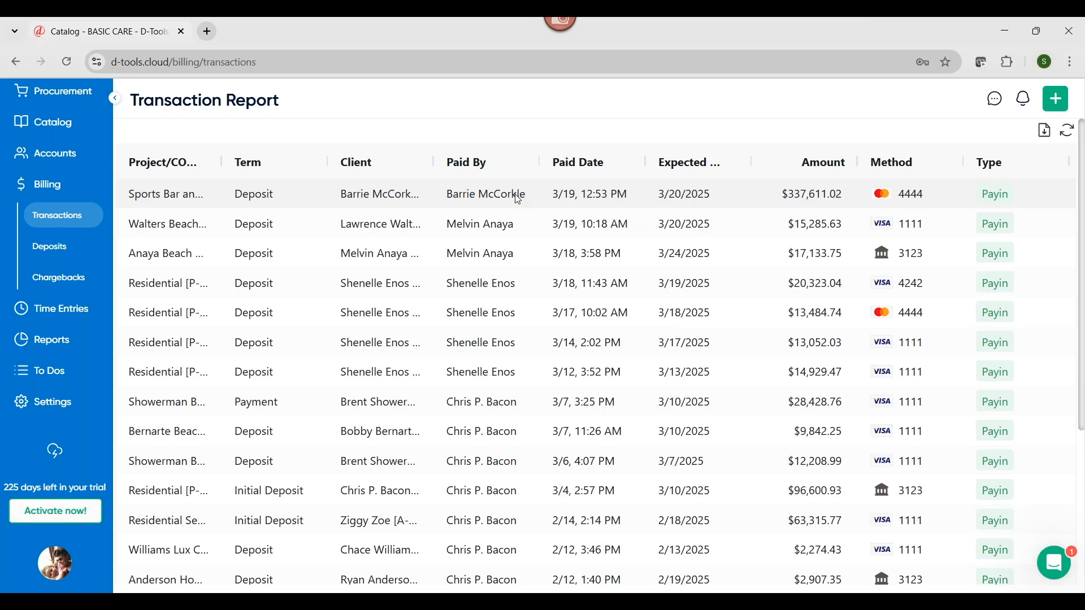
left_click(54, 257)
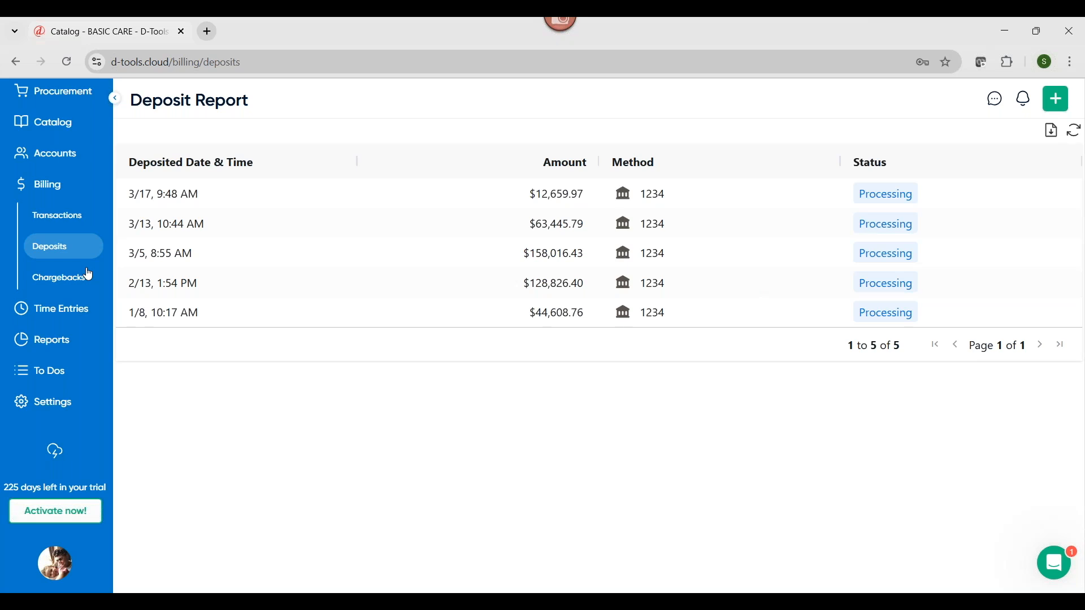
Open Time Entries and look through the filter options for types, resources, clients, and labor types without applying any
left_click(76, 321)
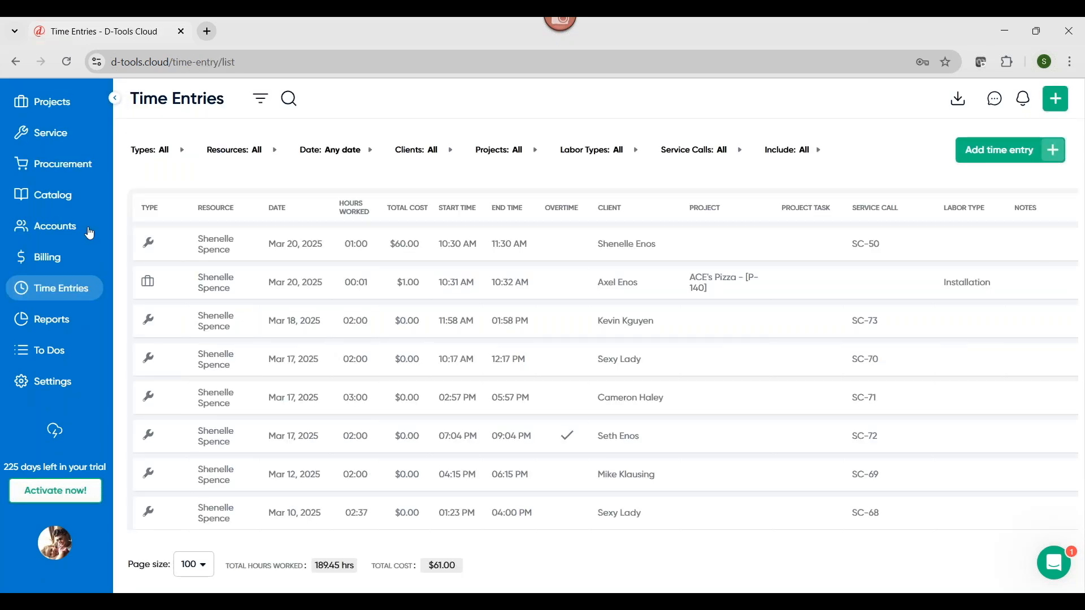
left_click(183, 151)
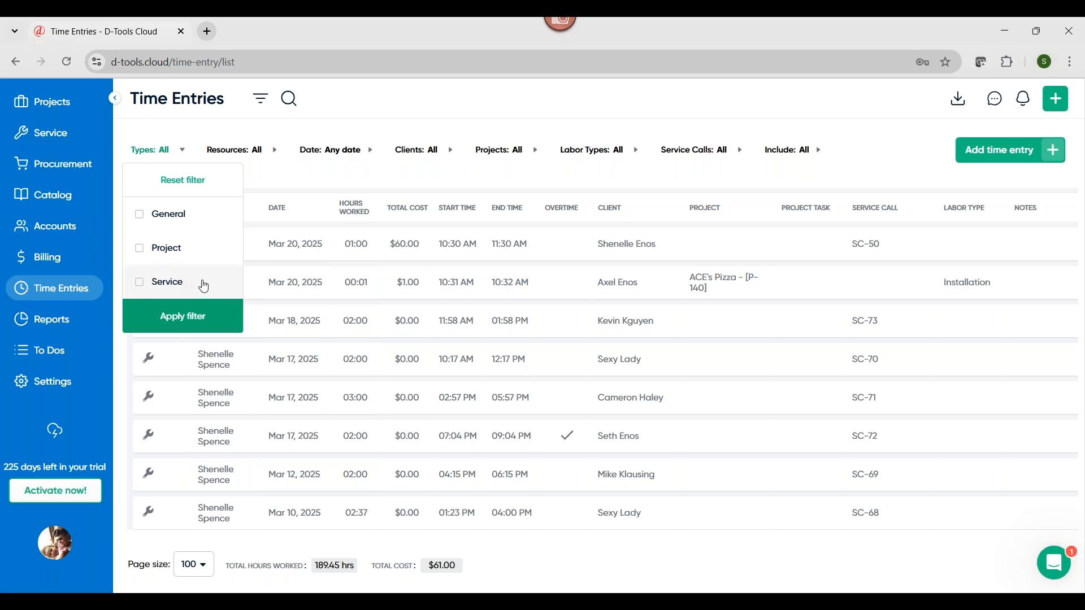
left_click(437, 133)
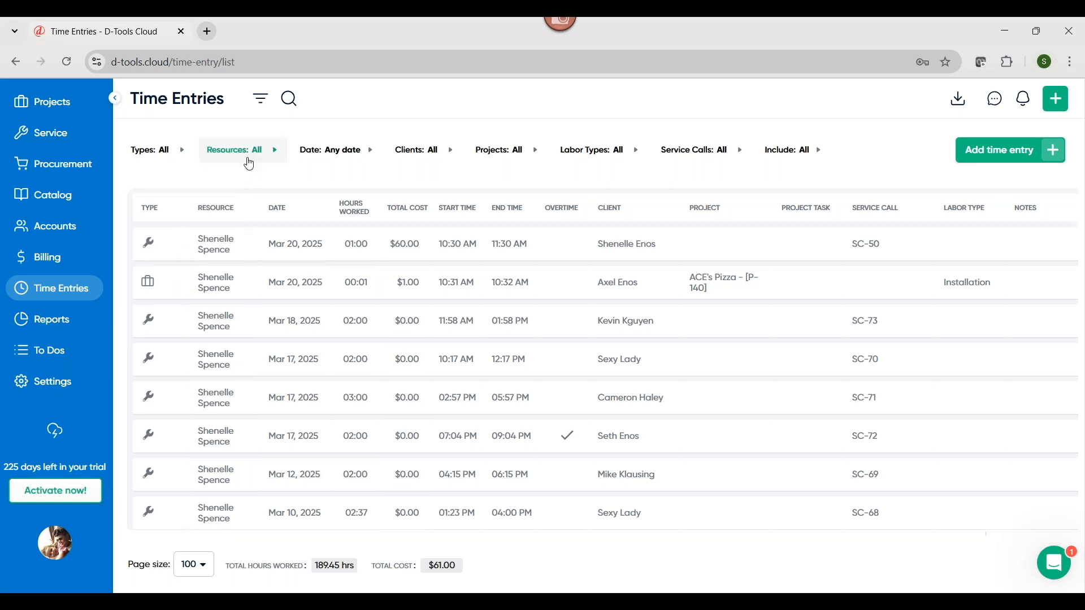
left_click(274, 151)
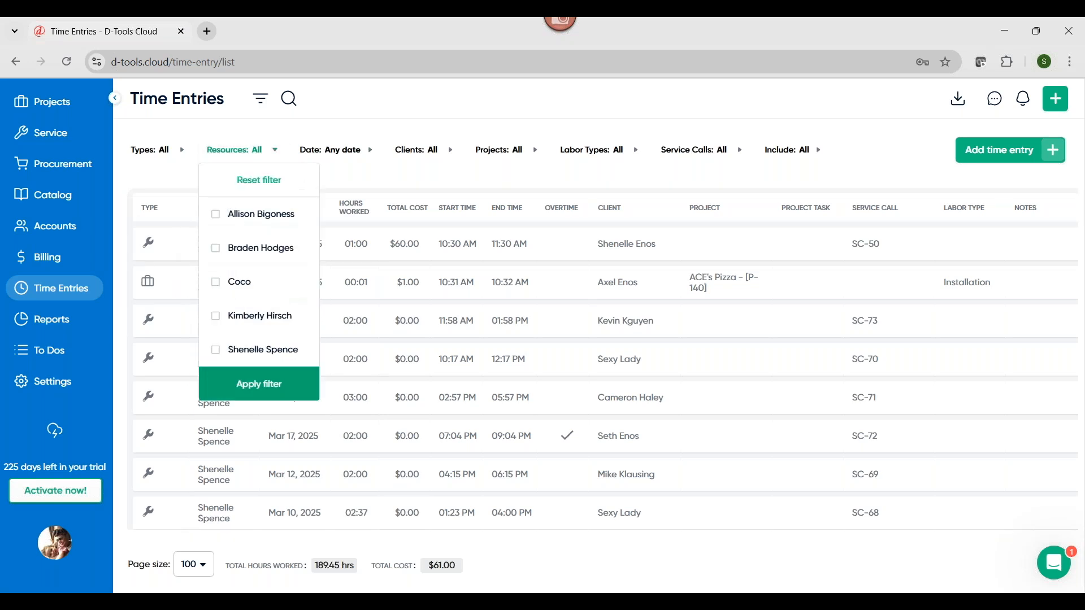
left_click(445, 153)
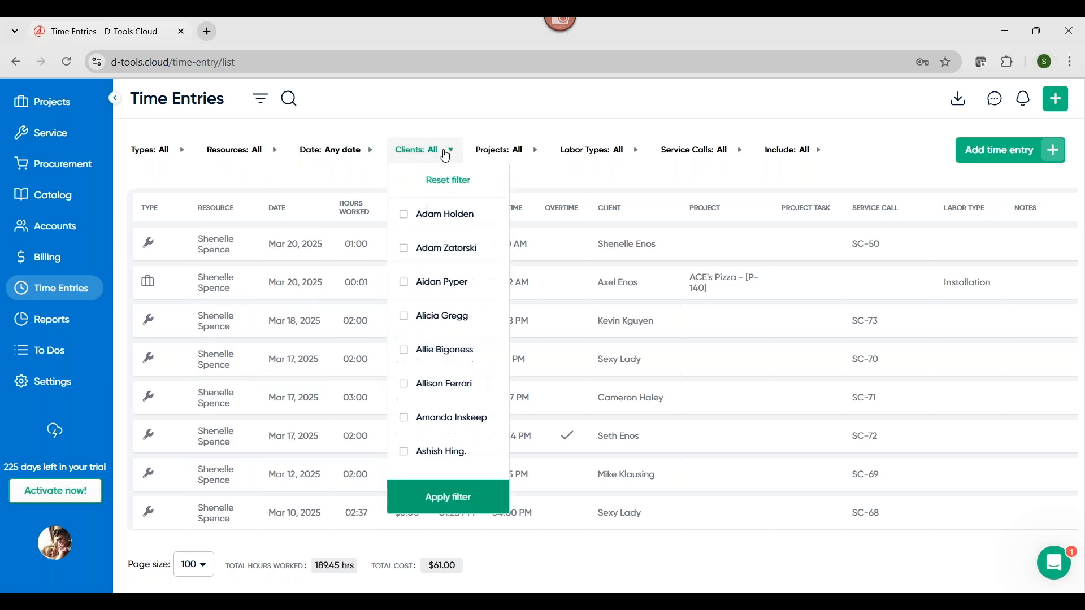
left_click(636, 151)
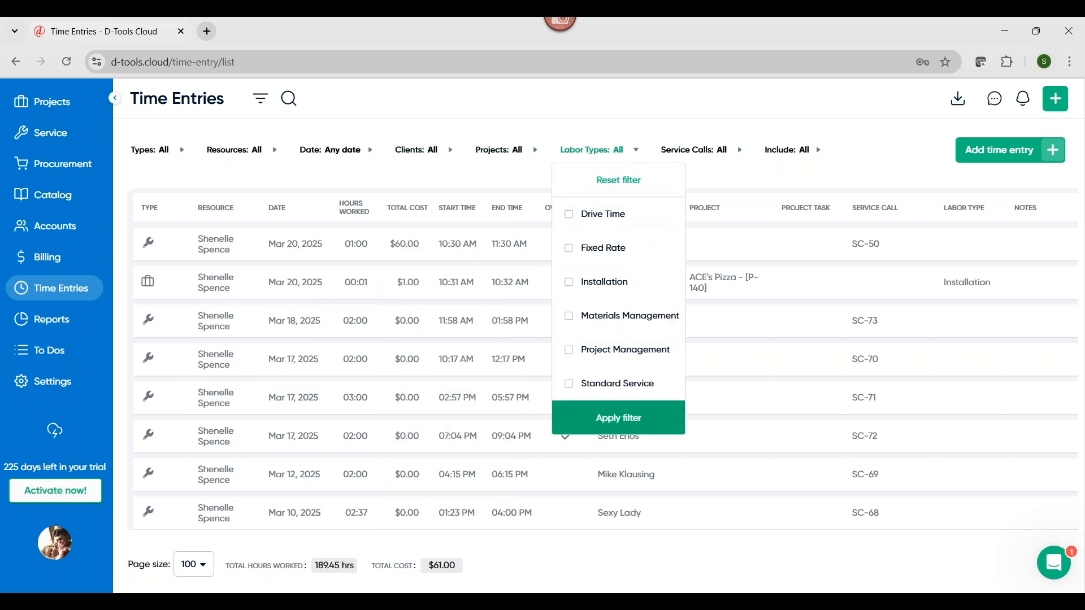
left_click(692, 127)
Browse the logged time entries, view the form for adding a new time entry, and close it without saving
scroll(935, 354, "down", 4)
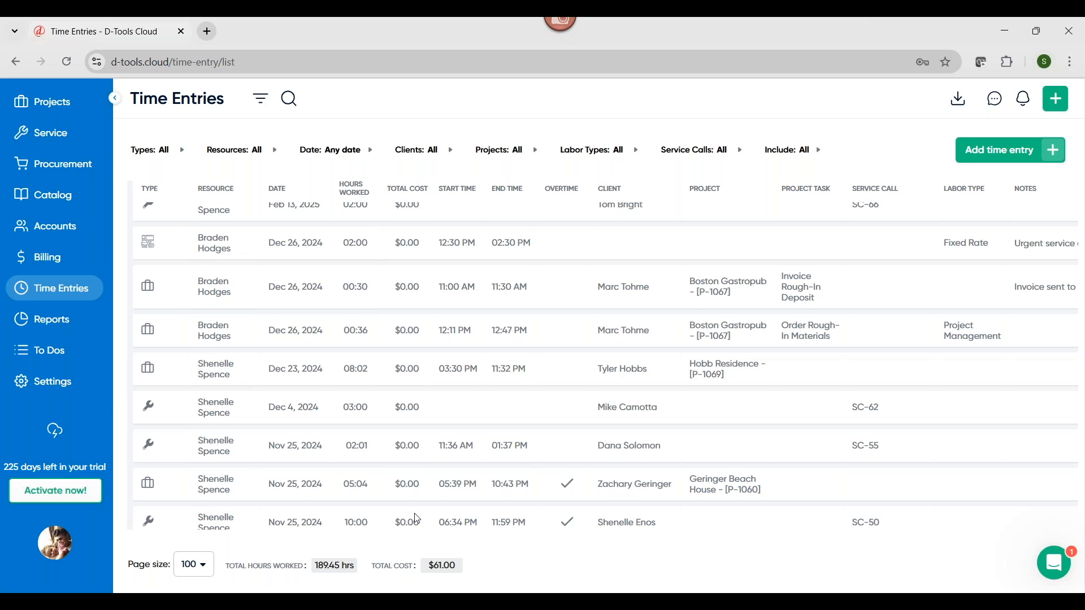
scroll(229, 278, "up", 5)
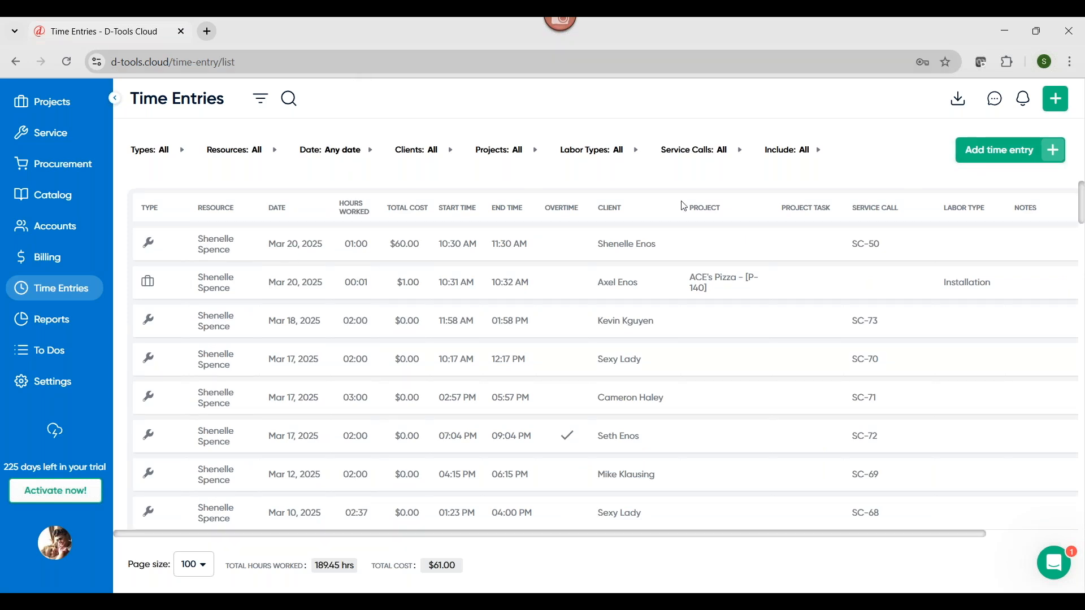
left_click(999, 156)
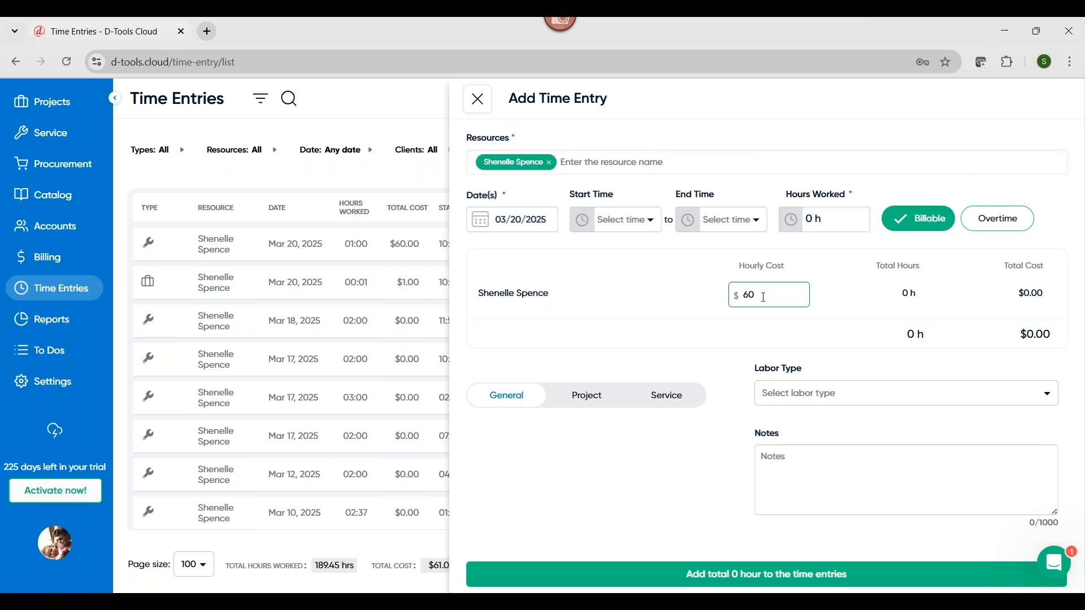
left_click(478, 100)
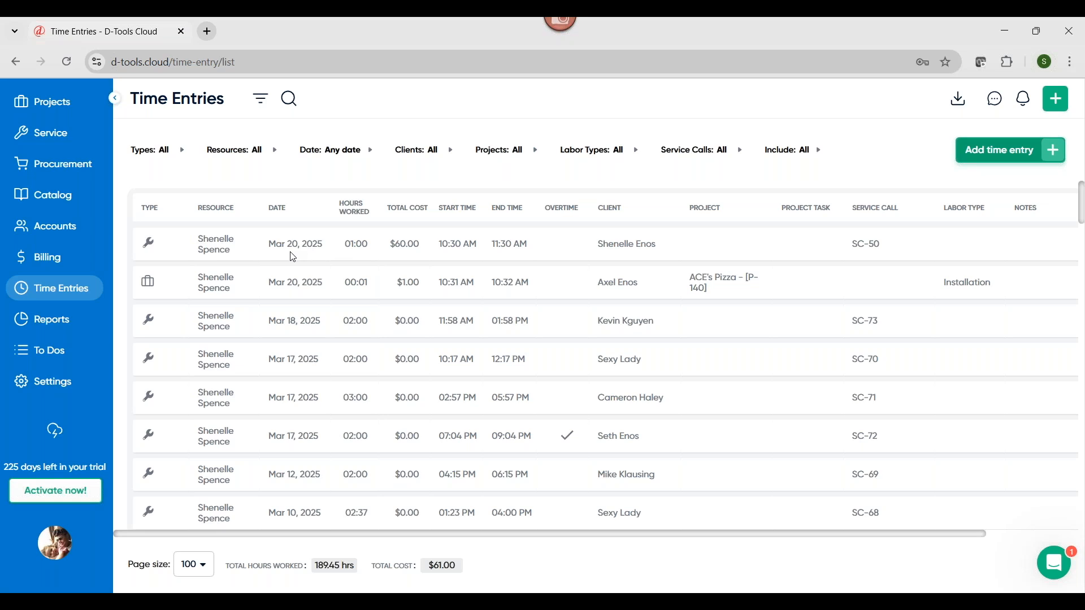
Open the Sales Results report and inspect its filter options for date, salespeople, project types, quote types, and building types
left_click(48, 326)
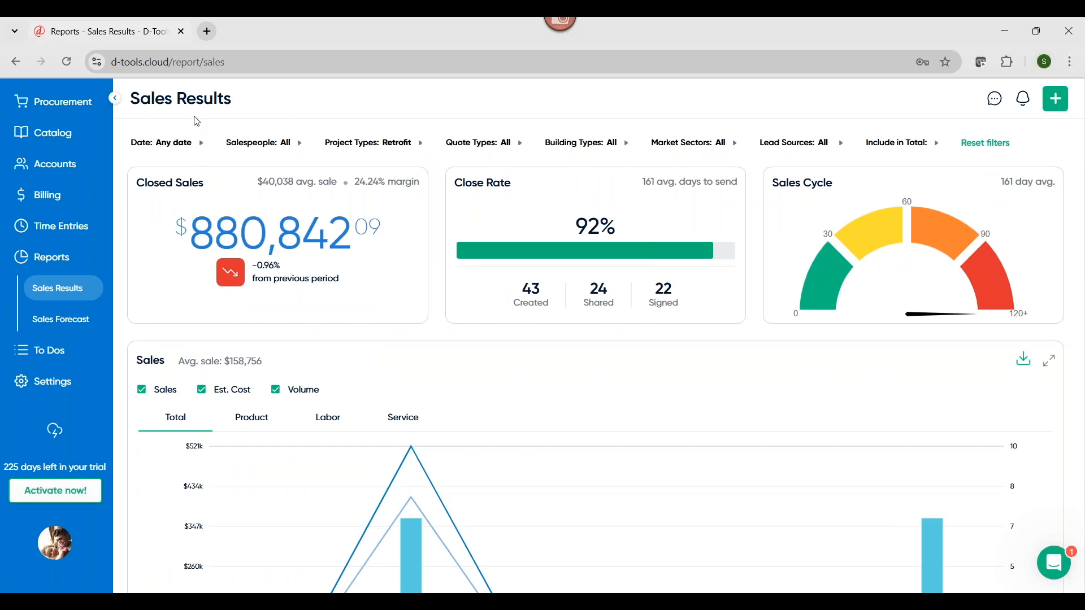
left_click(205, 144)
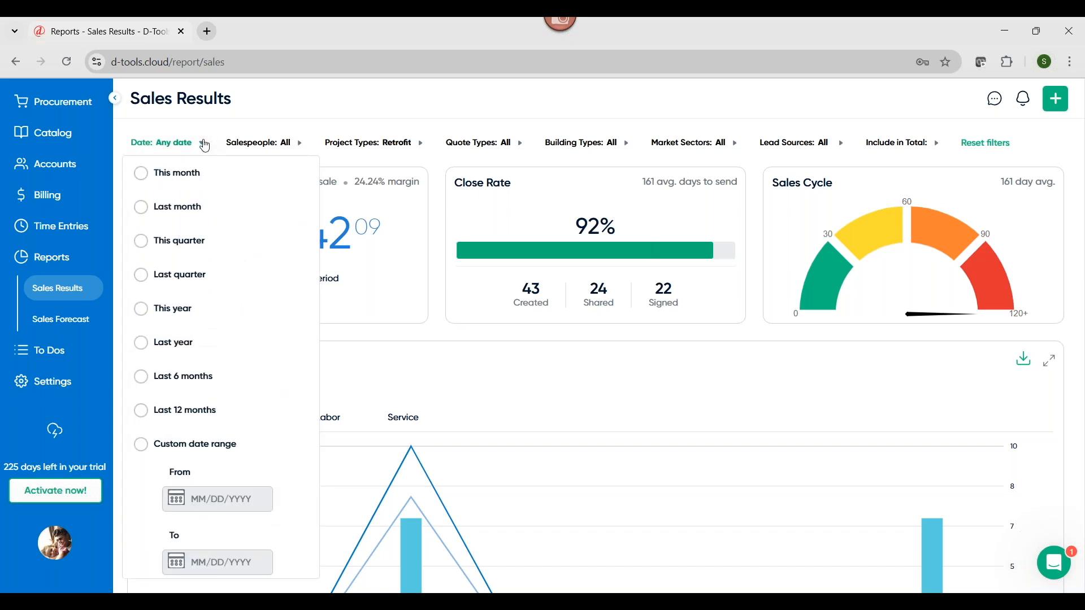
left_click(206, 145)
left_click(302, 146)
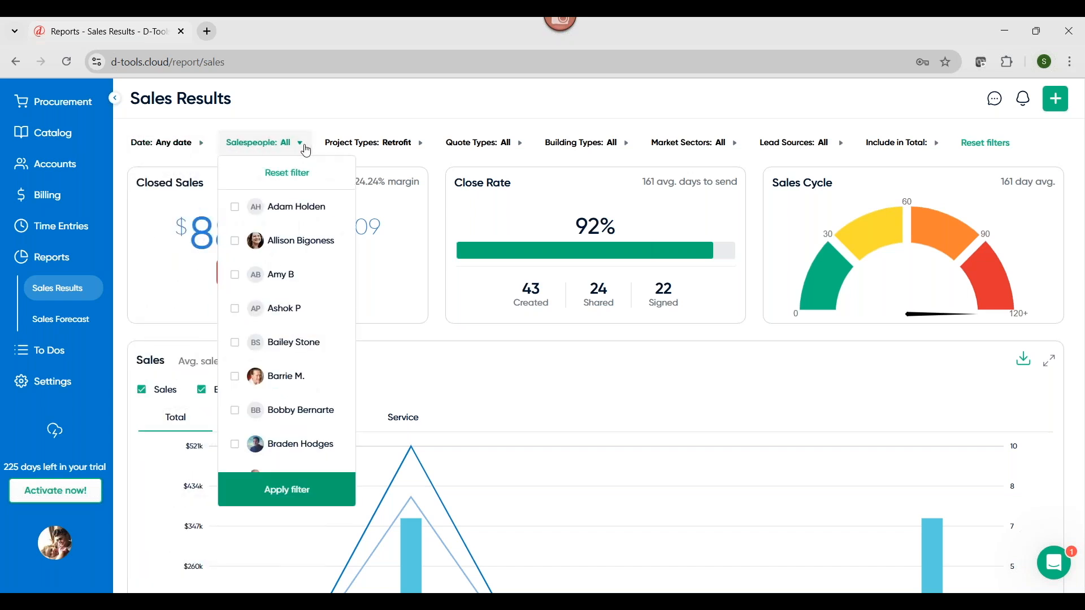
left_click(305, 145)
left_click(425, 145)
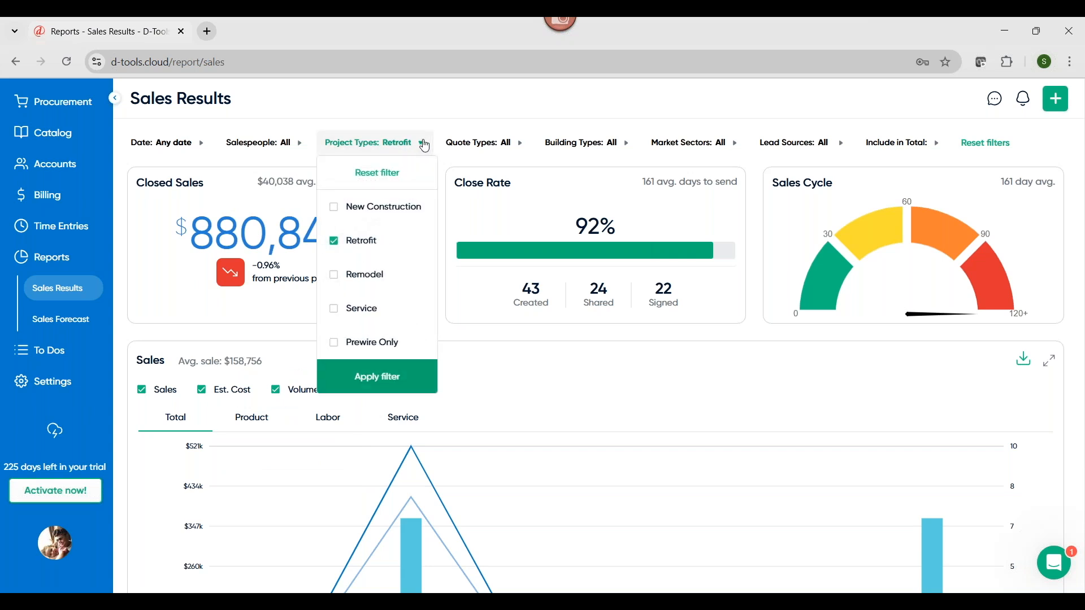
left_click(520, 148)
left_click(522, 150)
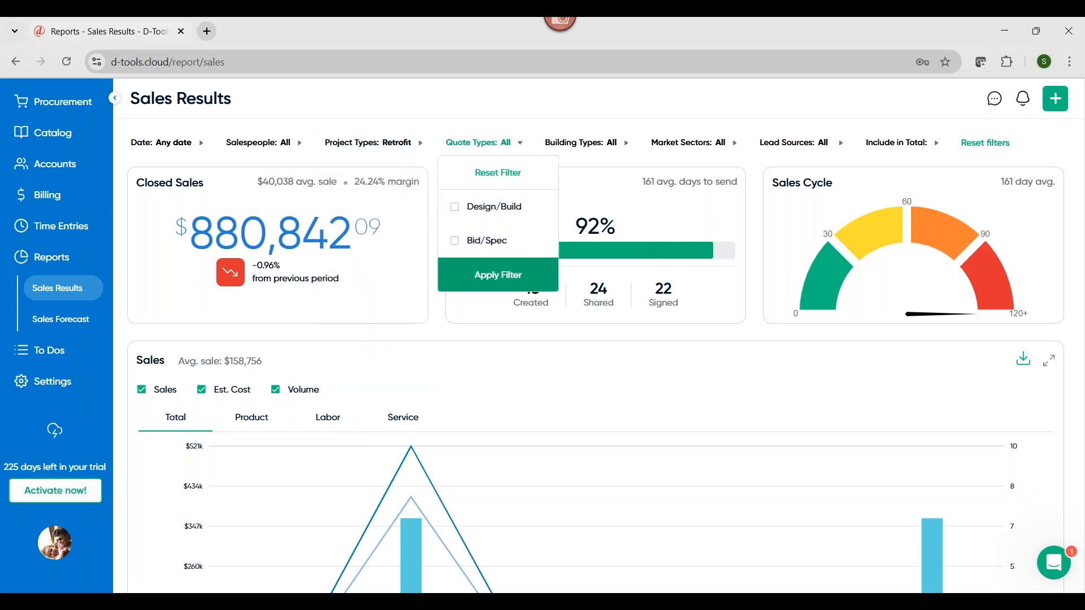
left_click(587, 148)
left_click(587, 148)
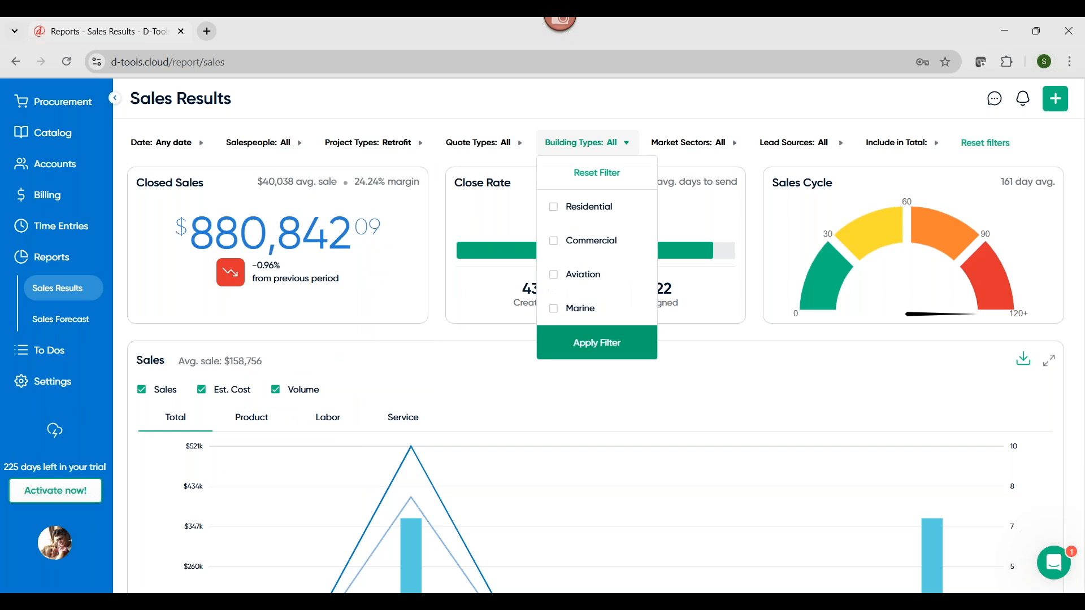
left_click(726, 131)
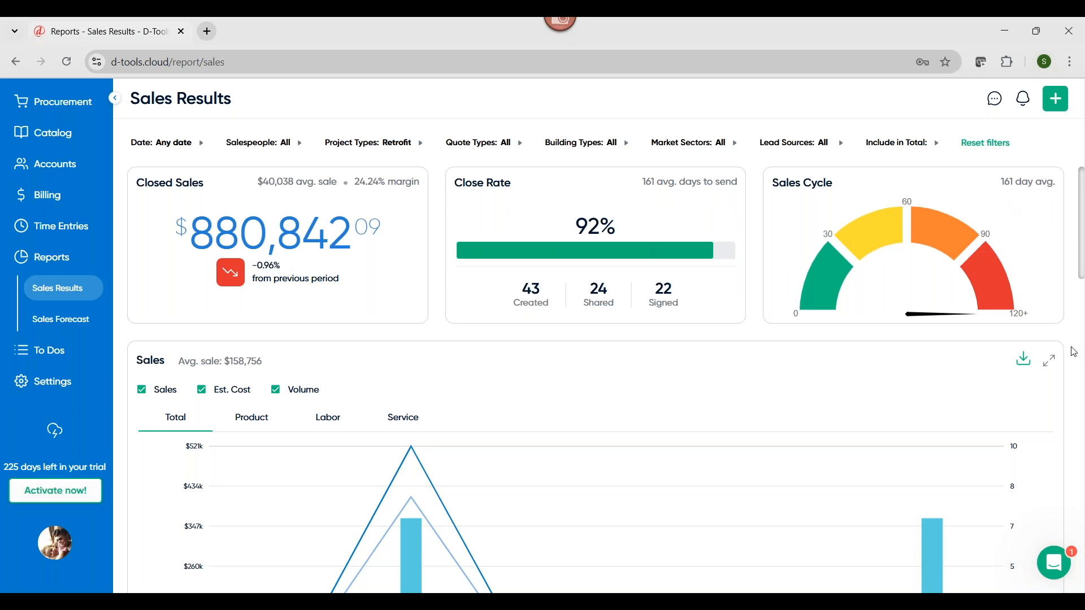
Review the Sales Results charts from yearly sales and product categories down to Lead Source and Lost Opportunities
scroll(1074, 353, "down", 1)
scroll(1074, 352, "down", 1)
scroll(1073, 352, "down", 5)
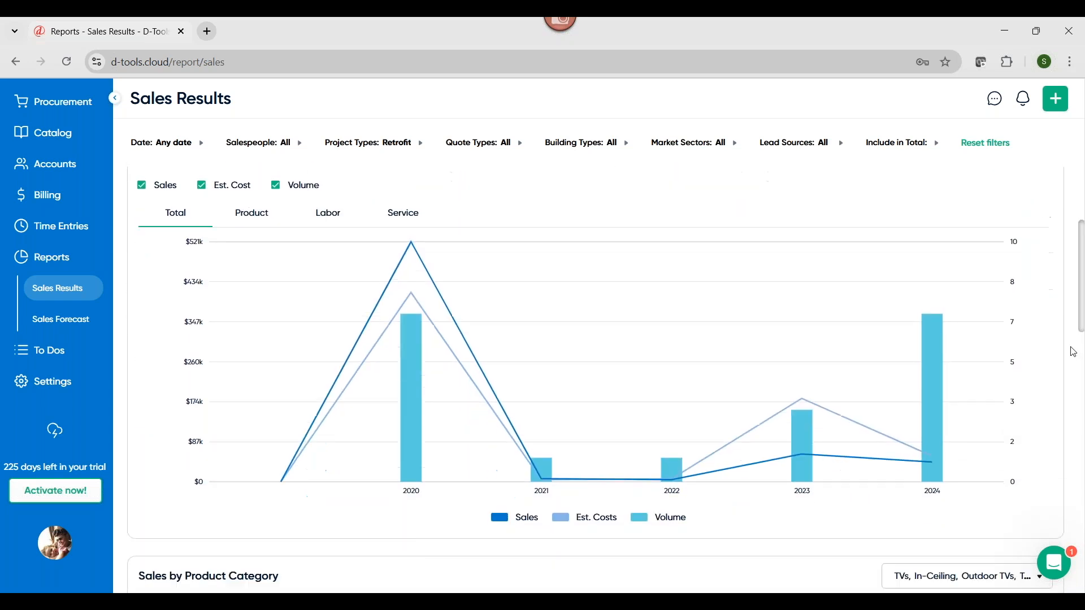
scroll(1074, 352, "down", 1)
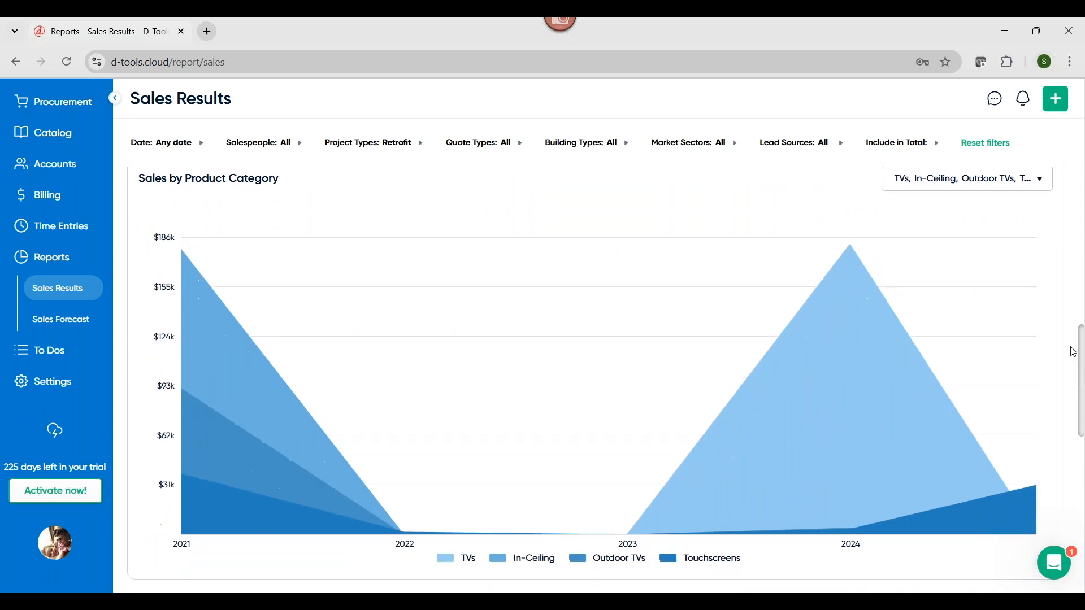
mouse_move(821, 360)
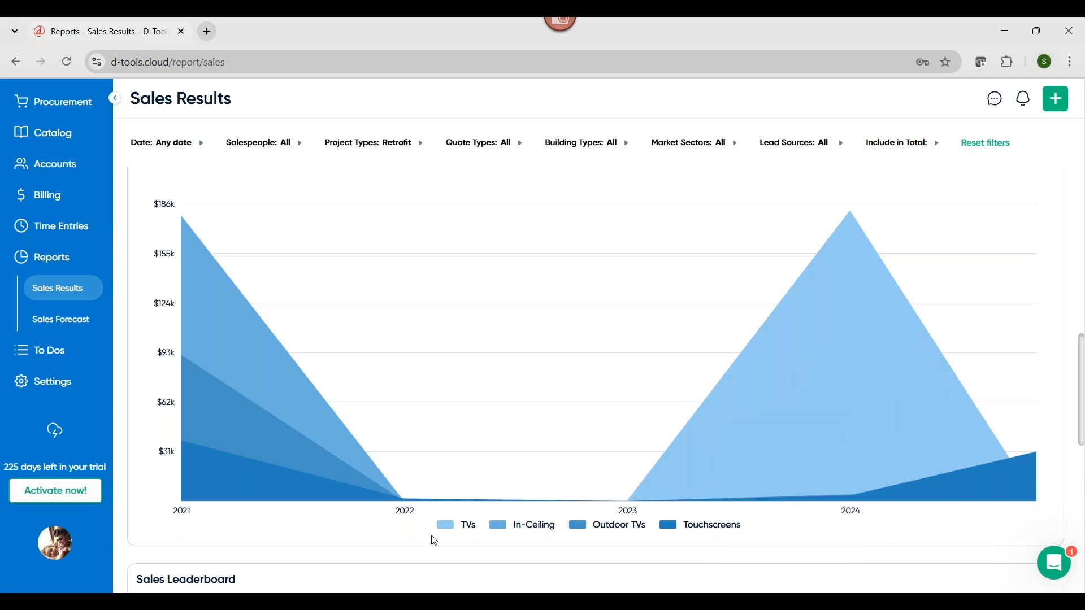
mouse_move(843, 470)
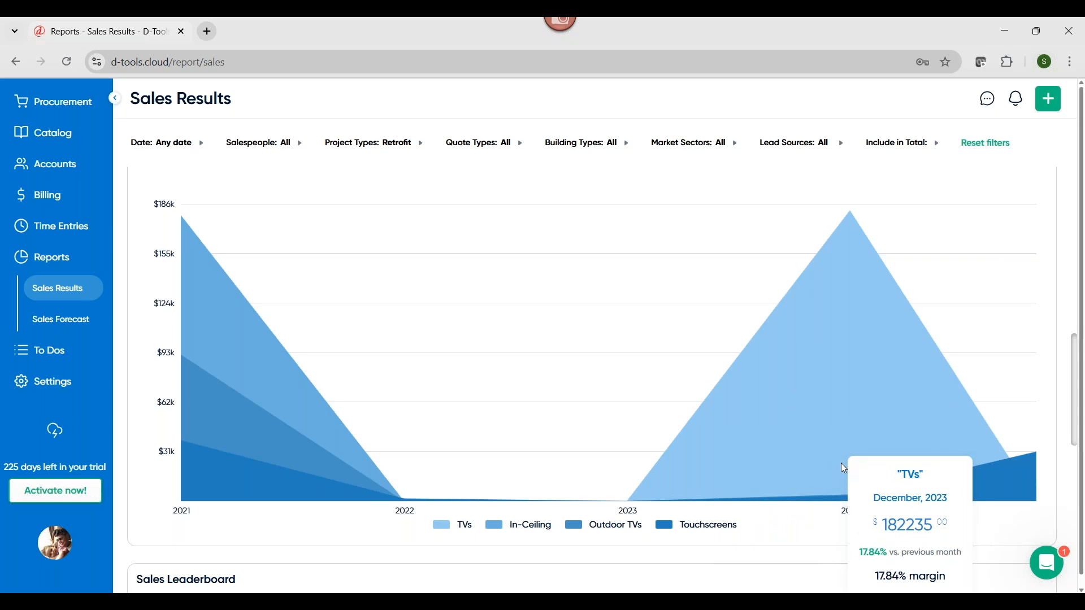
mouse_move(991, 485)
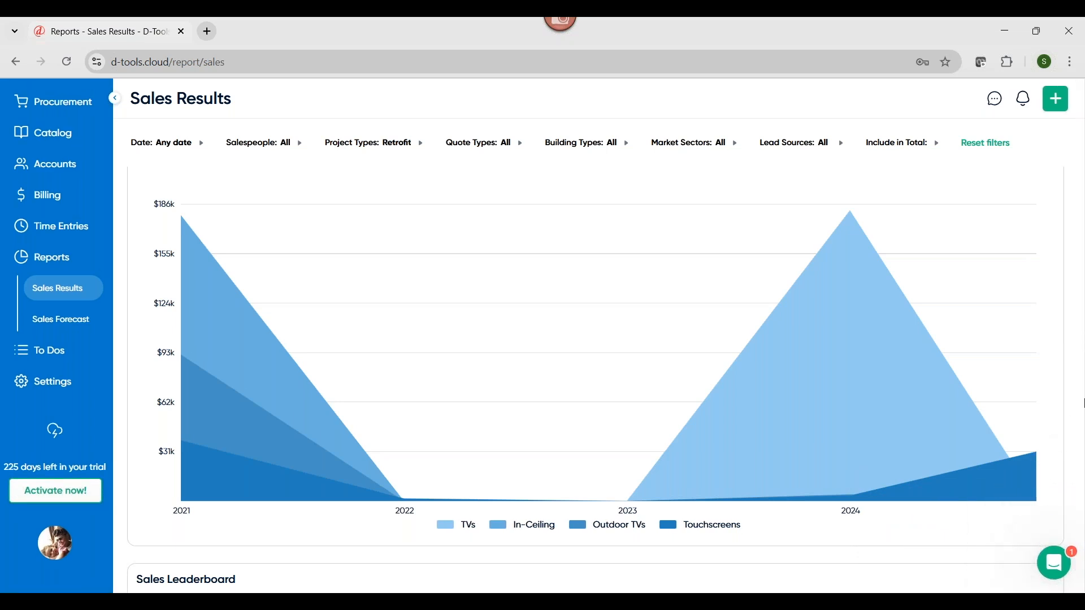
left_click_drag(1083, 416, 1083, 575)
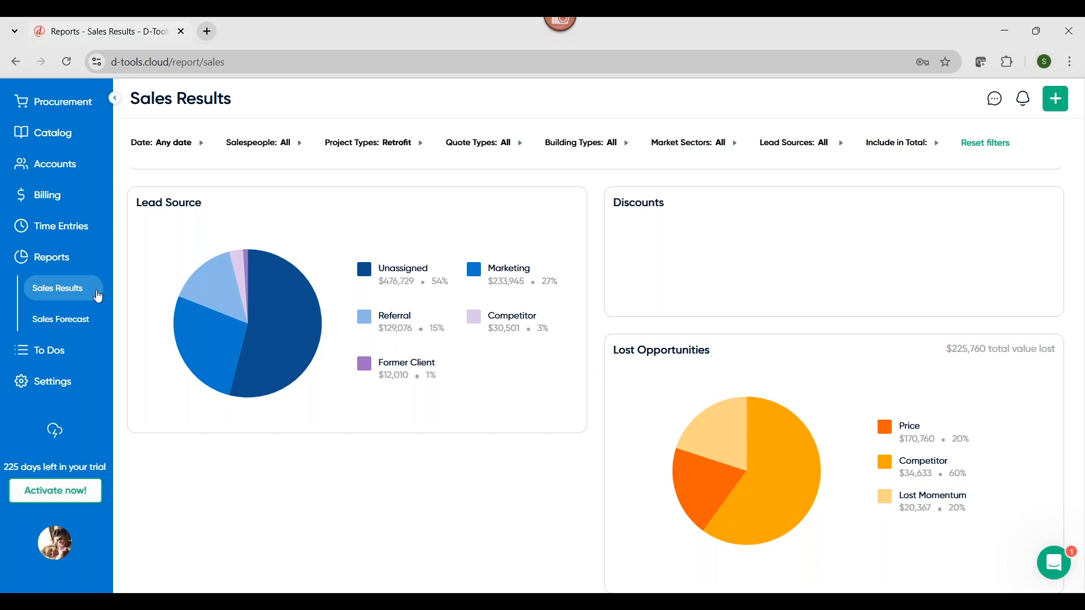
View the Sales Forecast report with its quoted sales, 12-month projection, and sales pipeline
left_click(62, 325)
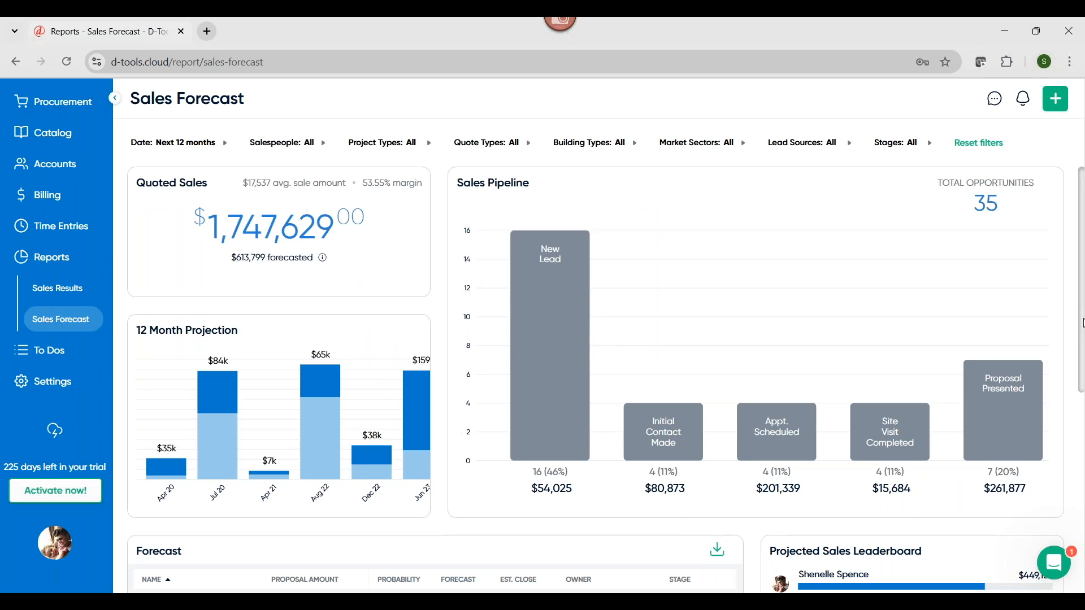
left_click_drag(1083, 323, 1070, 222)
scroll(48, 305, "up", 4)
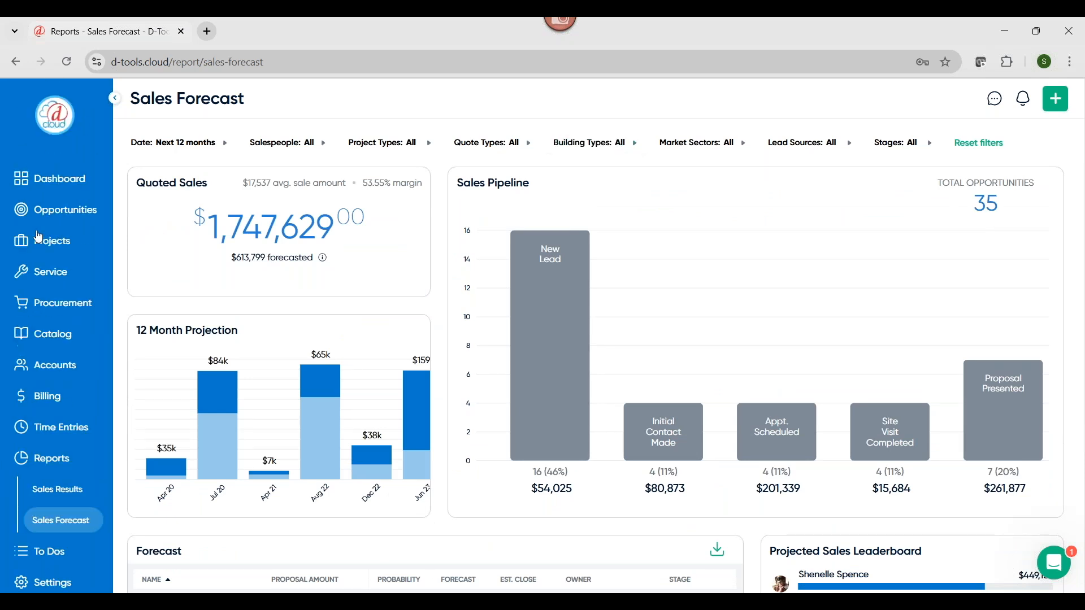
In Opportunities, move the Residential opportunity from Proposal Presented to the Site Visit Completed stage and open its details
left_click(47, 212)
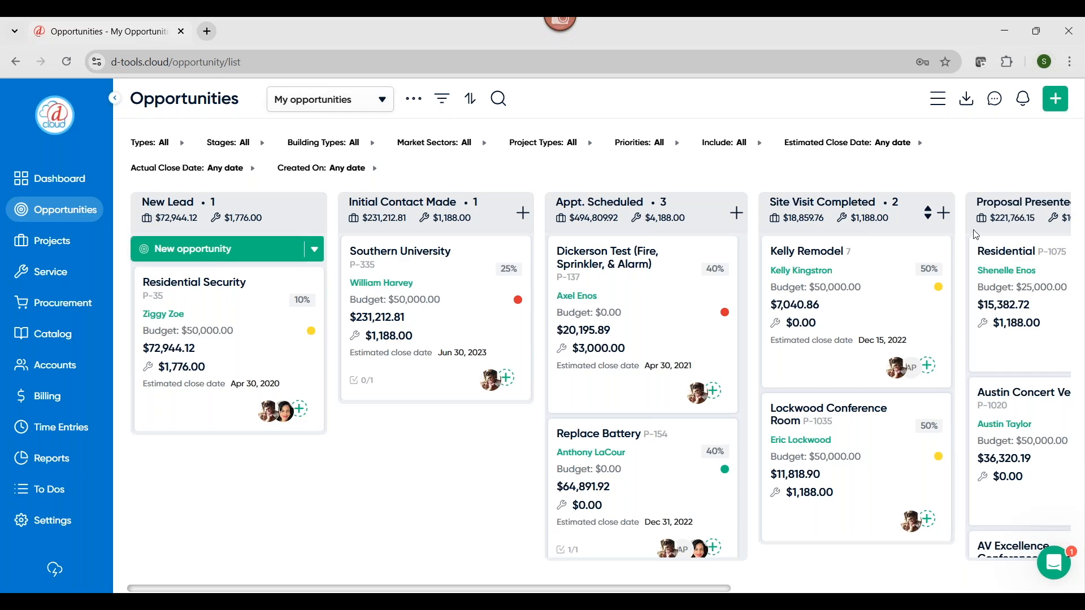
left_click_drag(1020, 260, 802, 258)
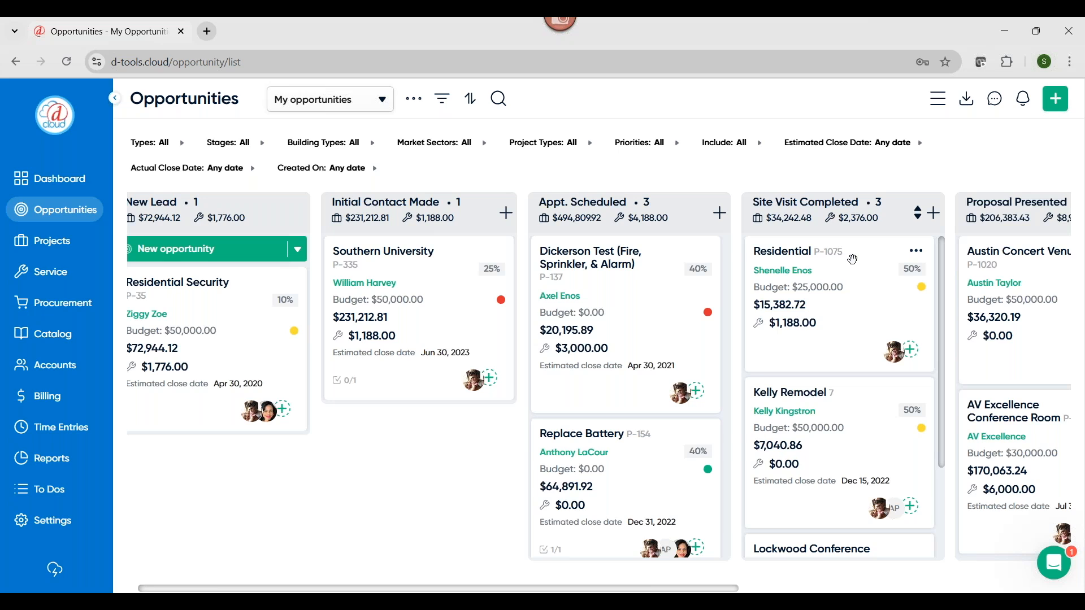
left_click(853, 259)
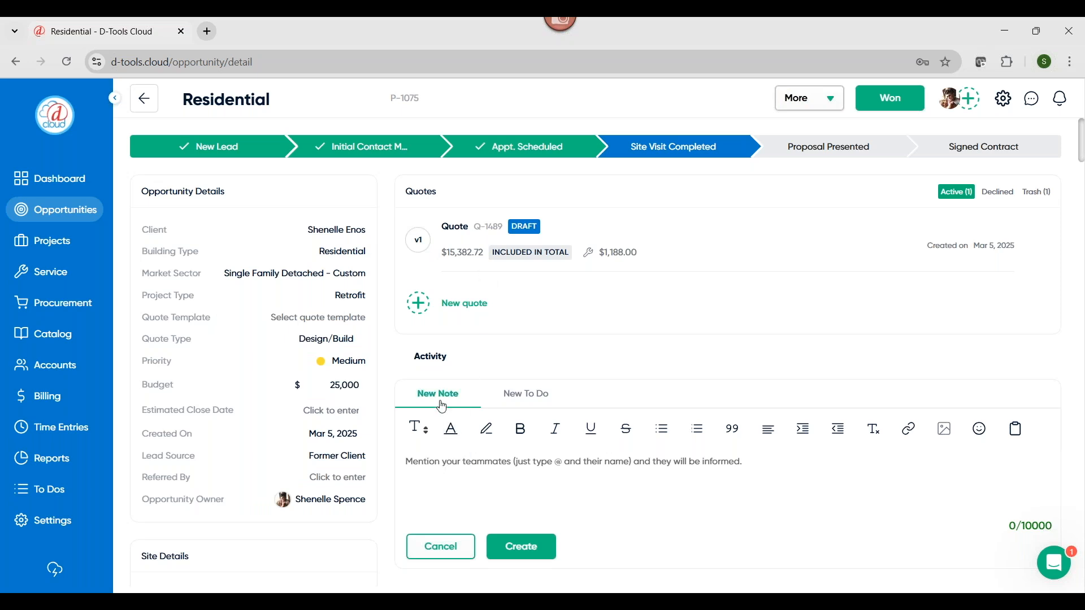
Begin a note on the Residential opportunity with "@" to view the teammates available to mention, and dismiss the list
left_click(424, 469)
type("@")
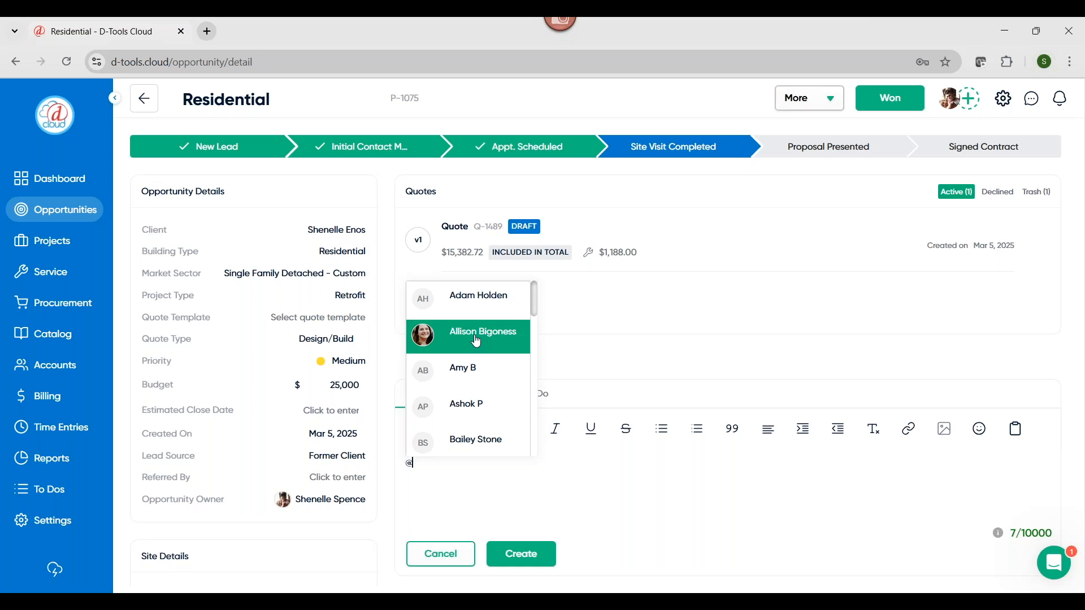
left_click(583, 355)
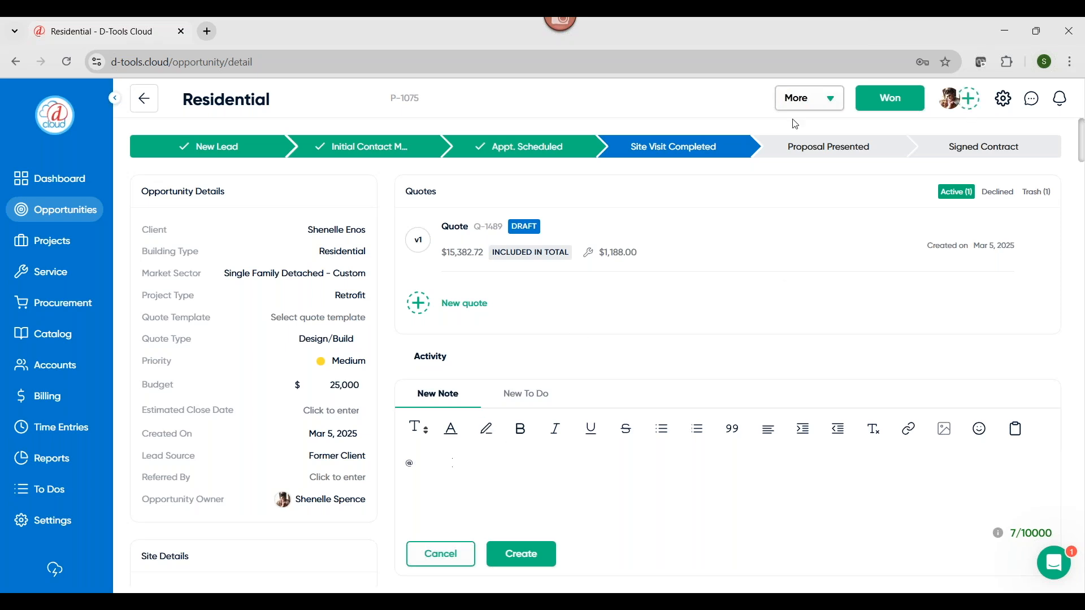
Open the new to-do form on the Residential opportunity and review its fields and the activity history below
left_click(542, 395)
left_click(523, 444)
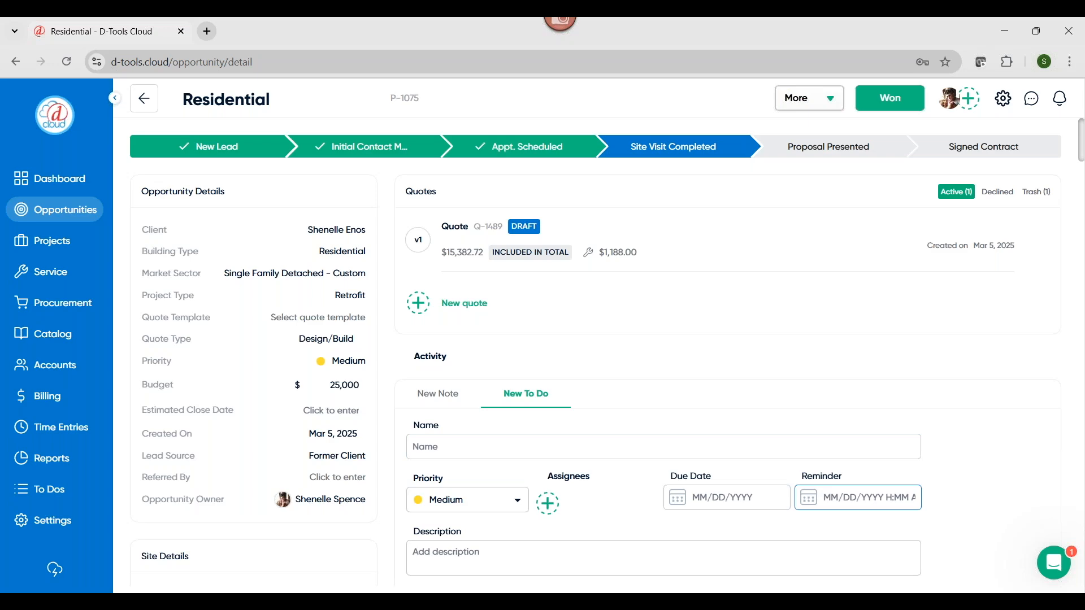
scroll(1028, 480, "down", 3)
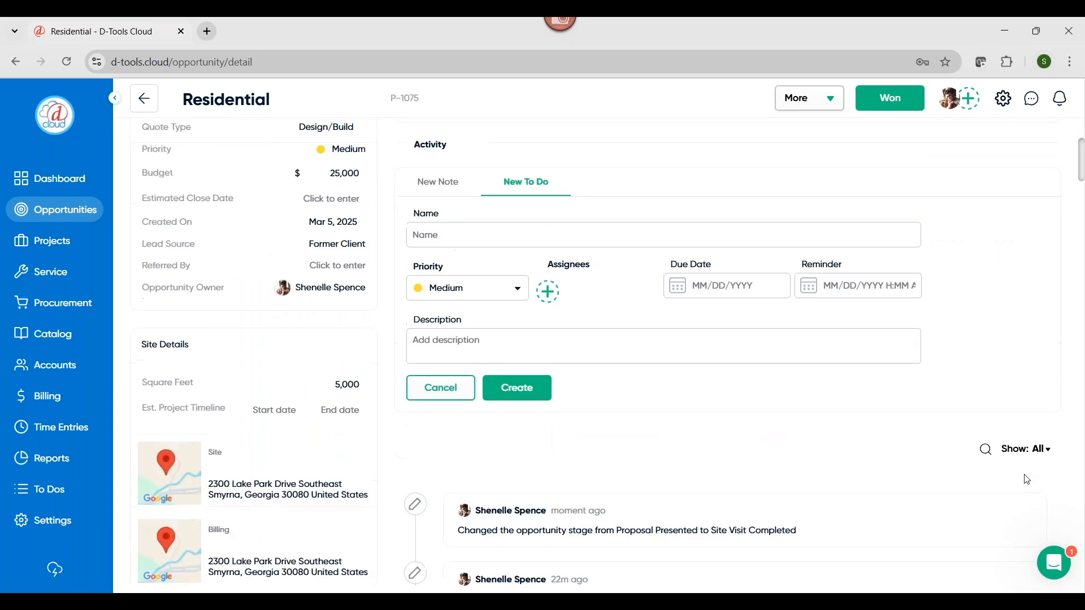
Review the Residential opportunity's activity history of stage changes, quote updates, and notes, and return to the new note form
scroll(1028, 480, "down", 3)
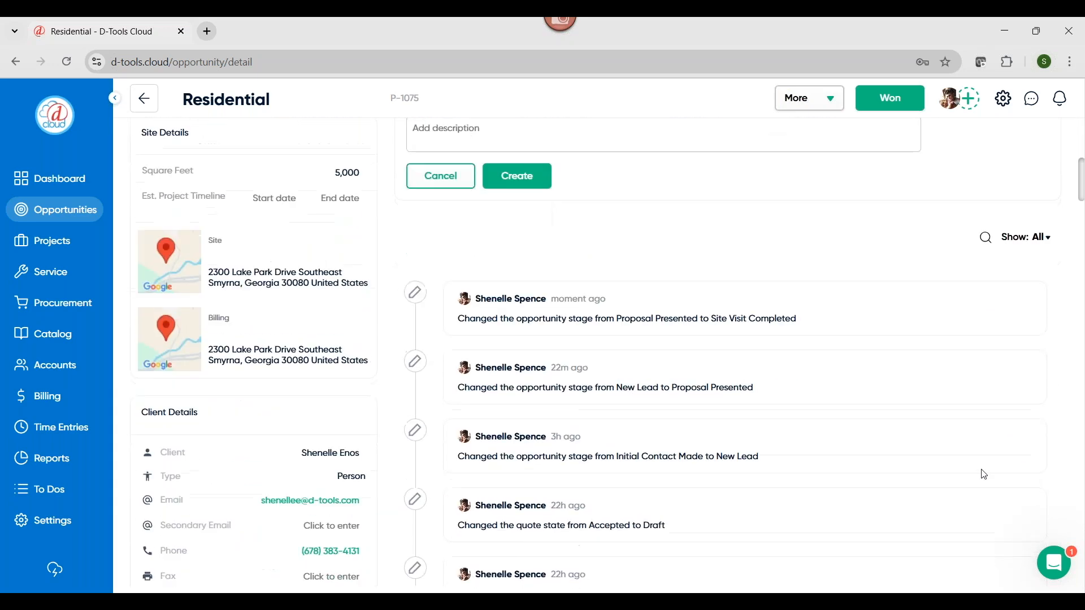
scroll(604, 398, "down", 1)
scroll(604, 397, "down", 5)
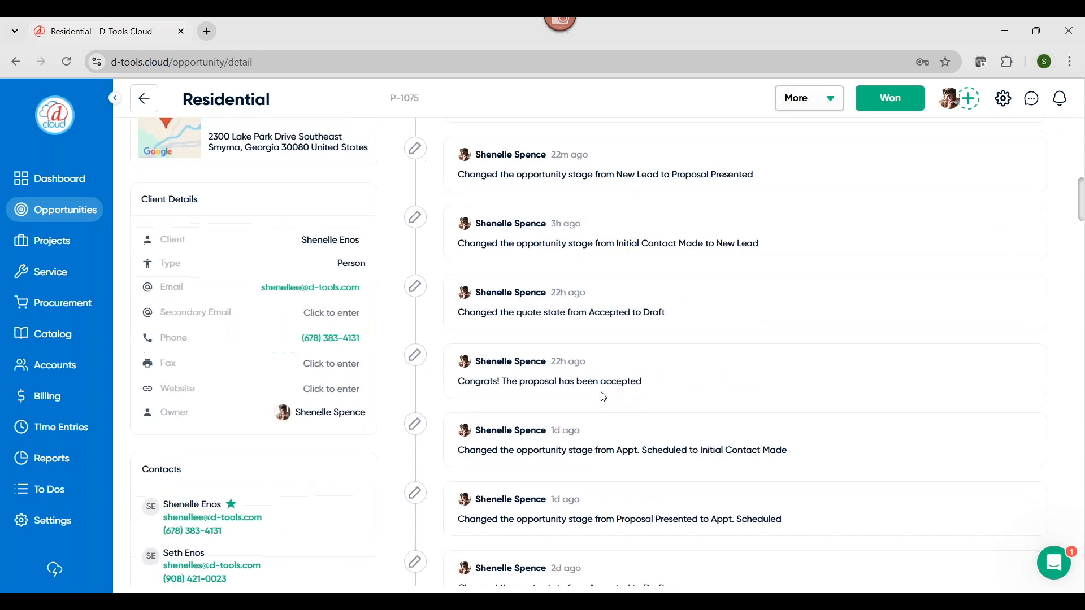
scroll(604, 398, "down", 1)
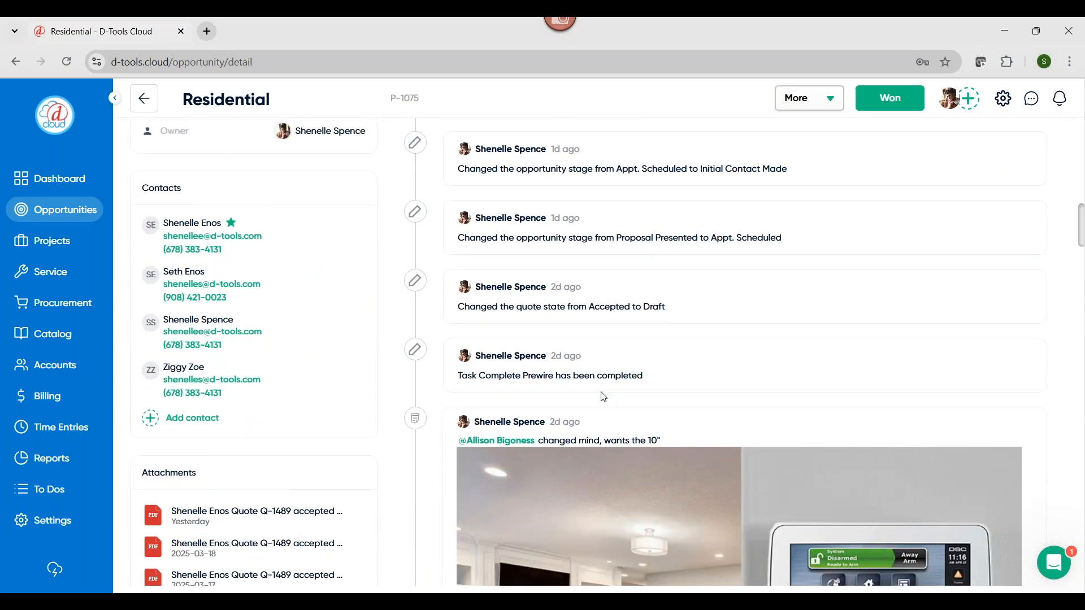
scroll(604, 398, "up", 9)
scroll(528, 489, "up", 3)
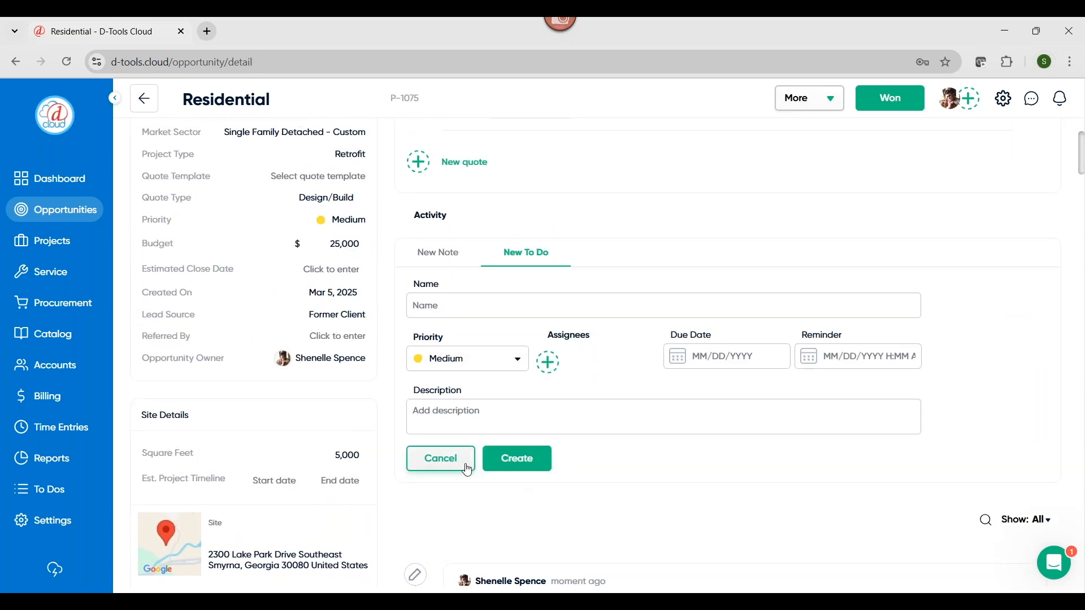
scroll(450, 456, "up", 3)
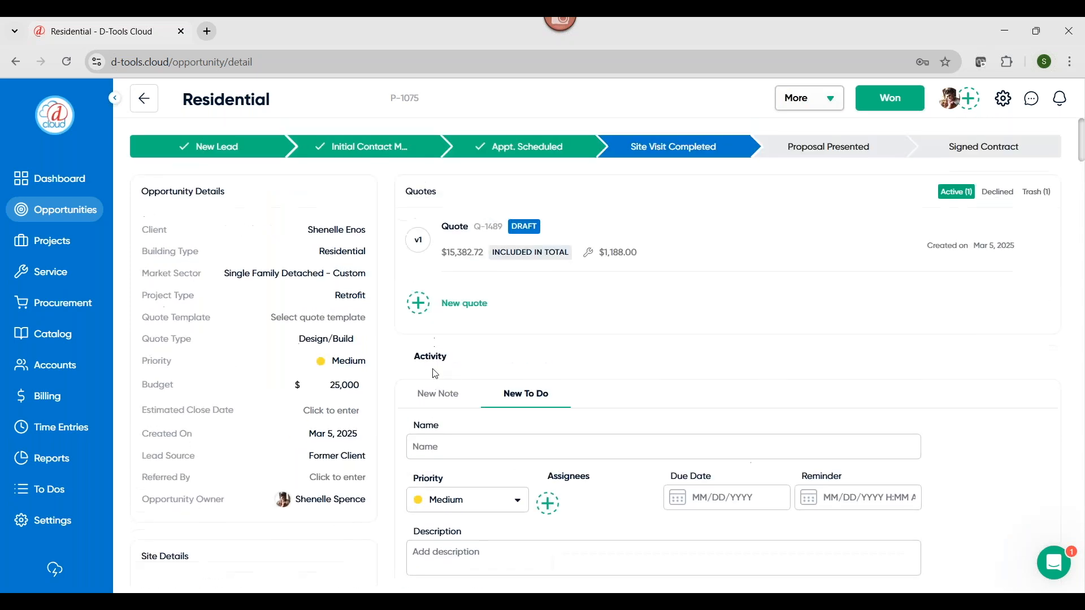
left_click(438, 398)
Open the Residential opportunity's draft quote and display the item list in its Design area
mouse_move(437, 244)
left_click(462, 233)
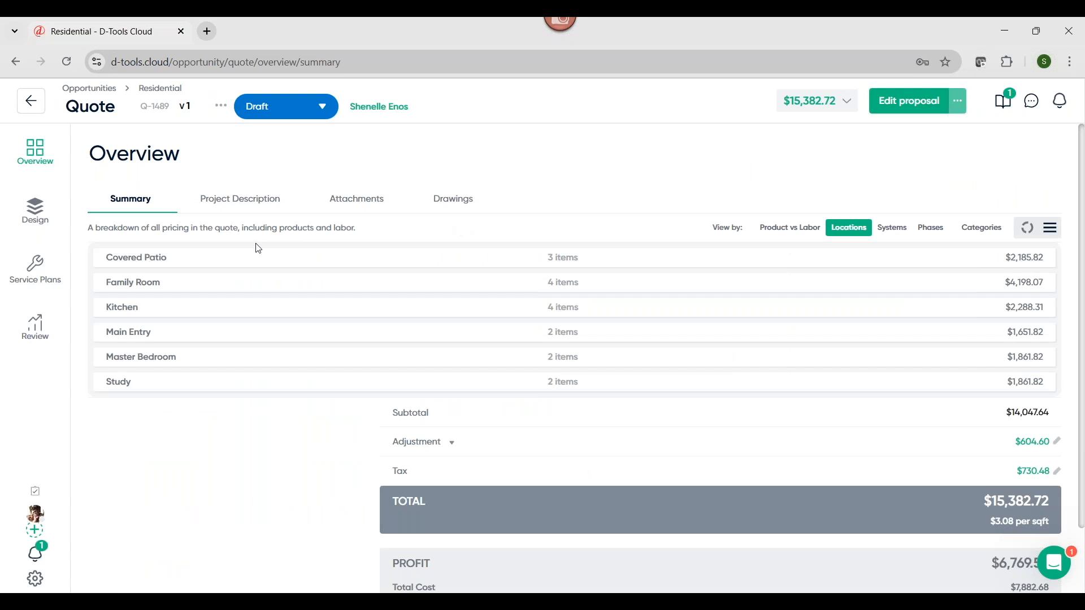
left_click(35, 219)
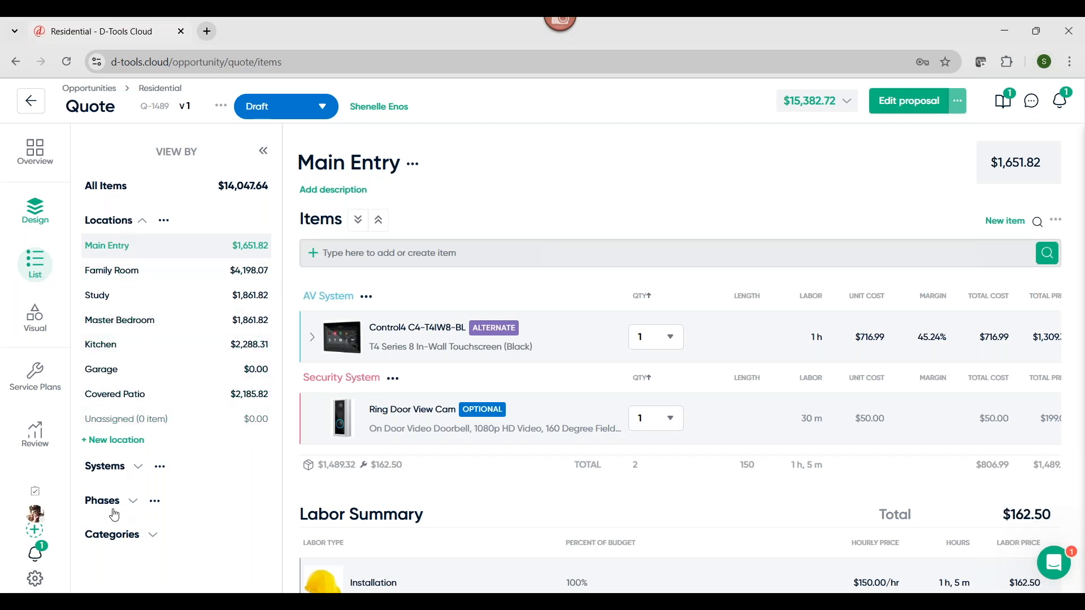
View the quote's items by Systems and by Categories, and return to the Locations view at Main Entry
left_click(121, 472)
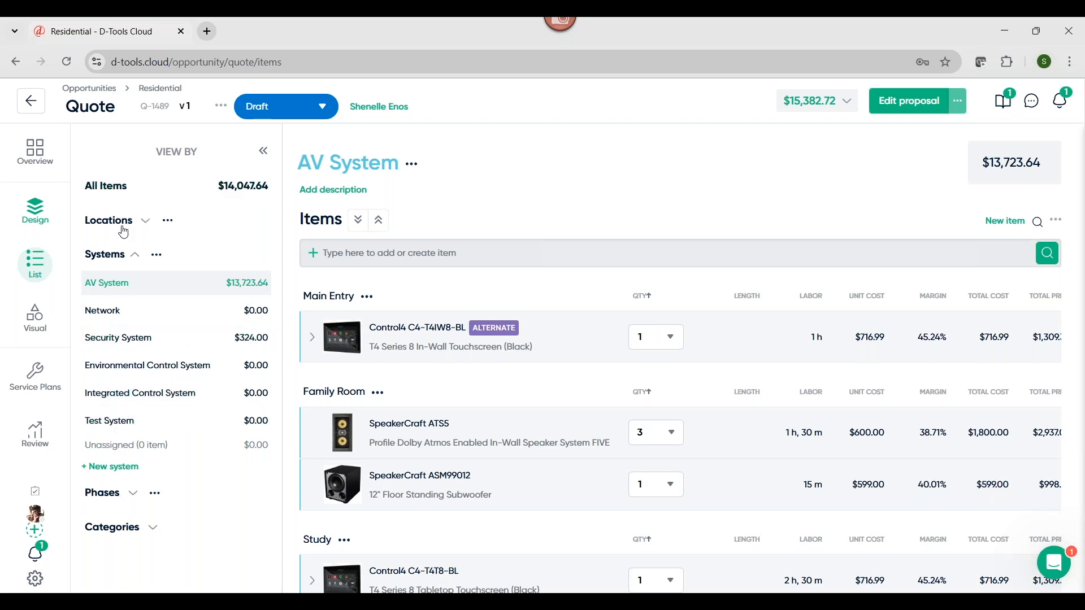
left_click(108, 530)
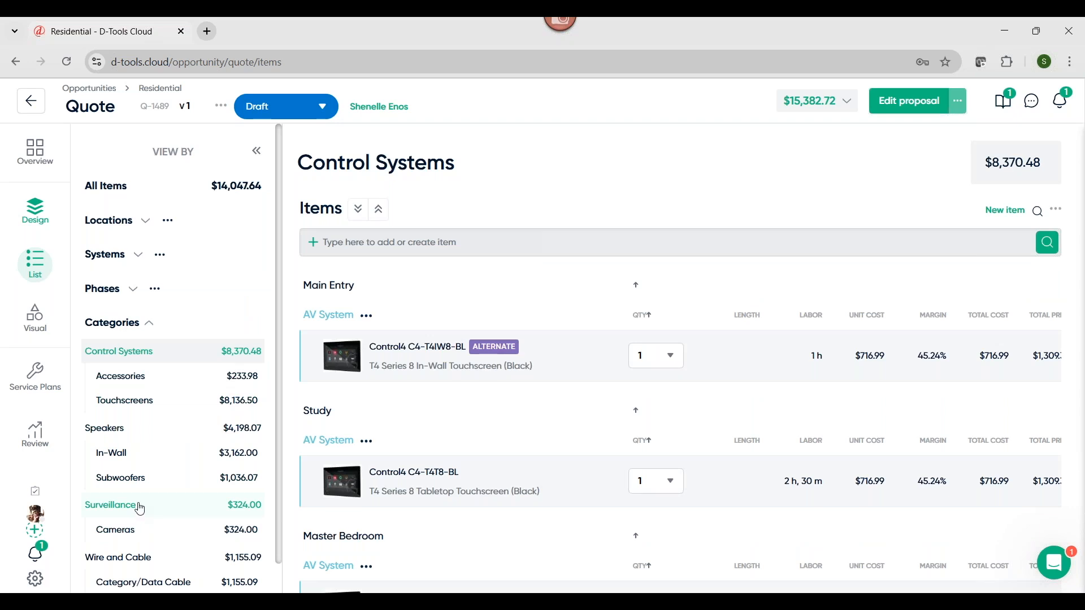
left_click(113, 223)
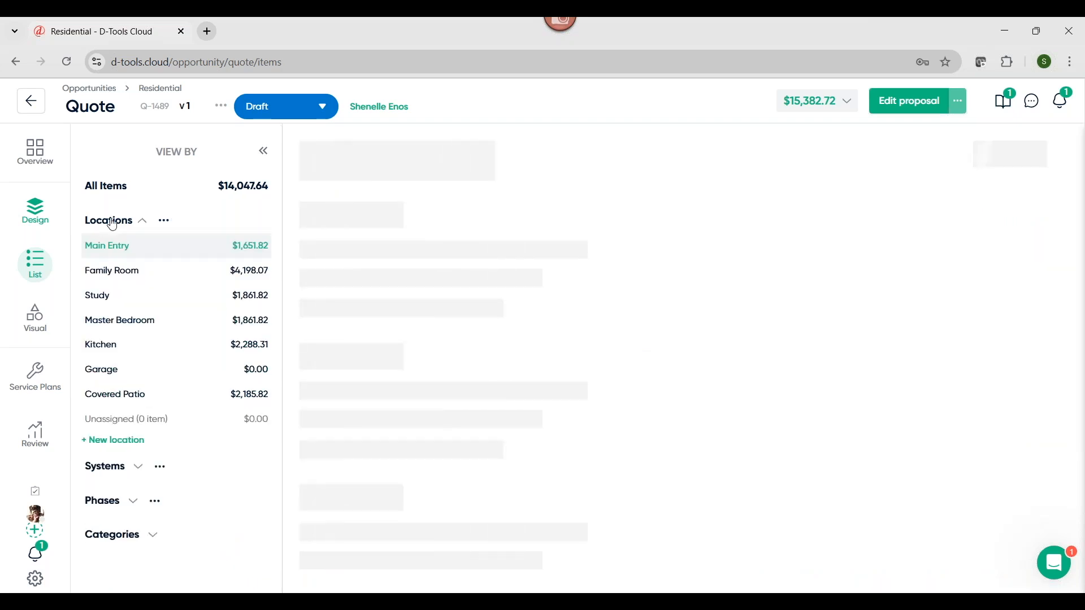
Search for "control4" among the items available to add to the Main Entry location
left_click(388, 255)
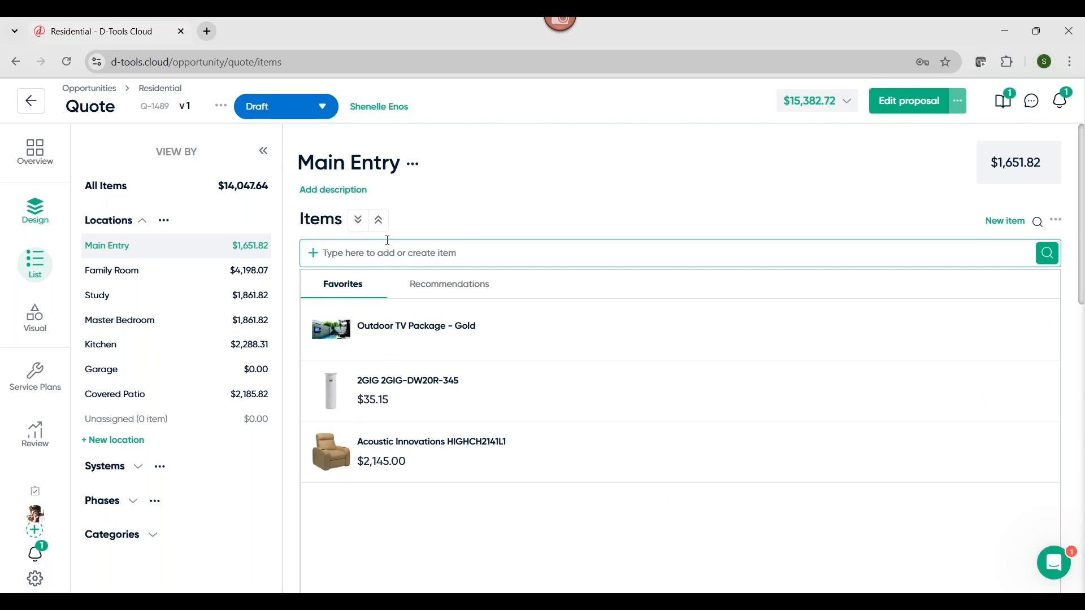
type("dontrol4")
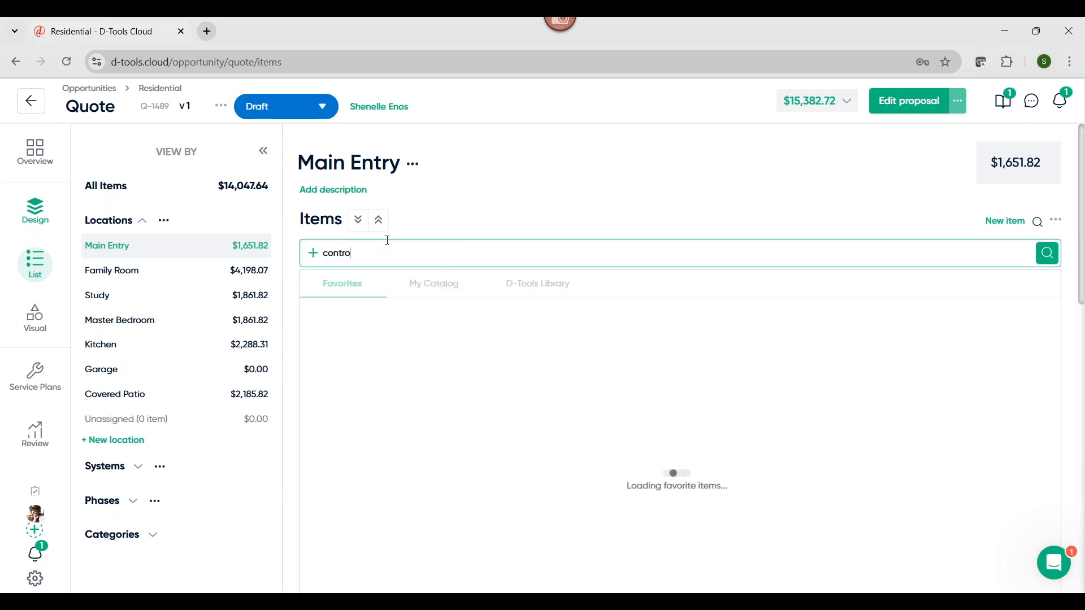
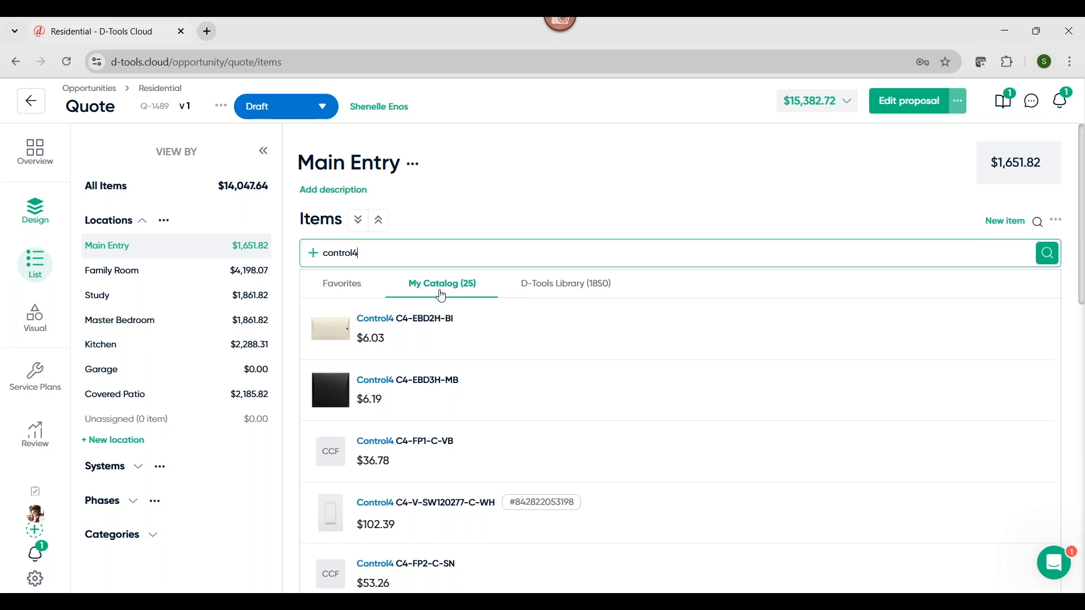
Leave the item search and check the accessory nested under the Control4 C4-T4IW8-BL touchscreen, collapsing it again
left_click(458, 195)
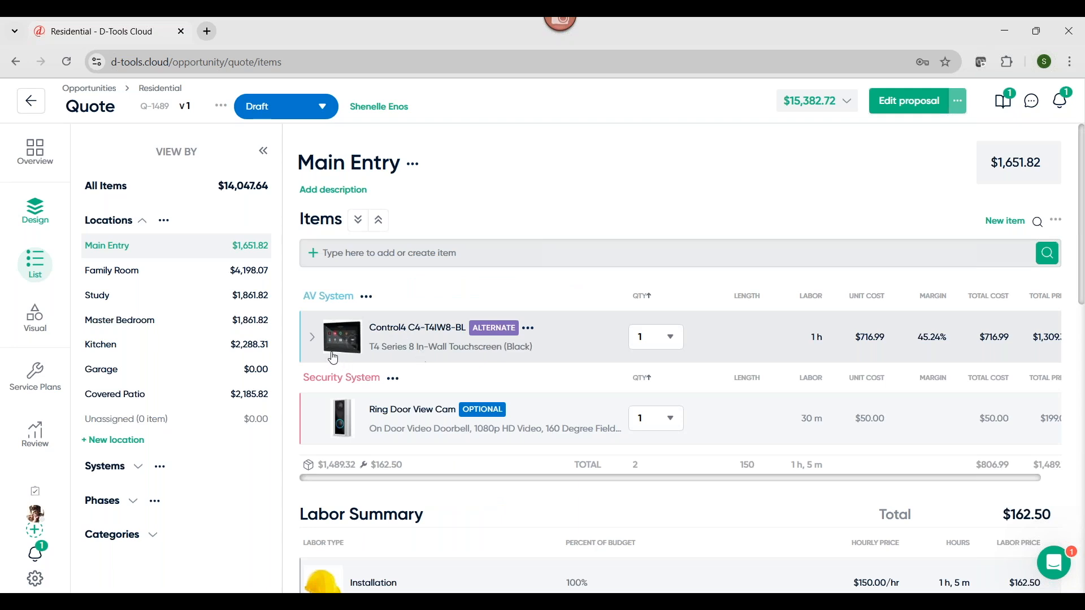
left_click(312, 343)
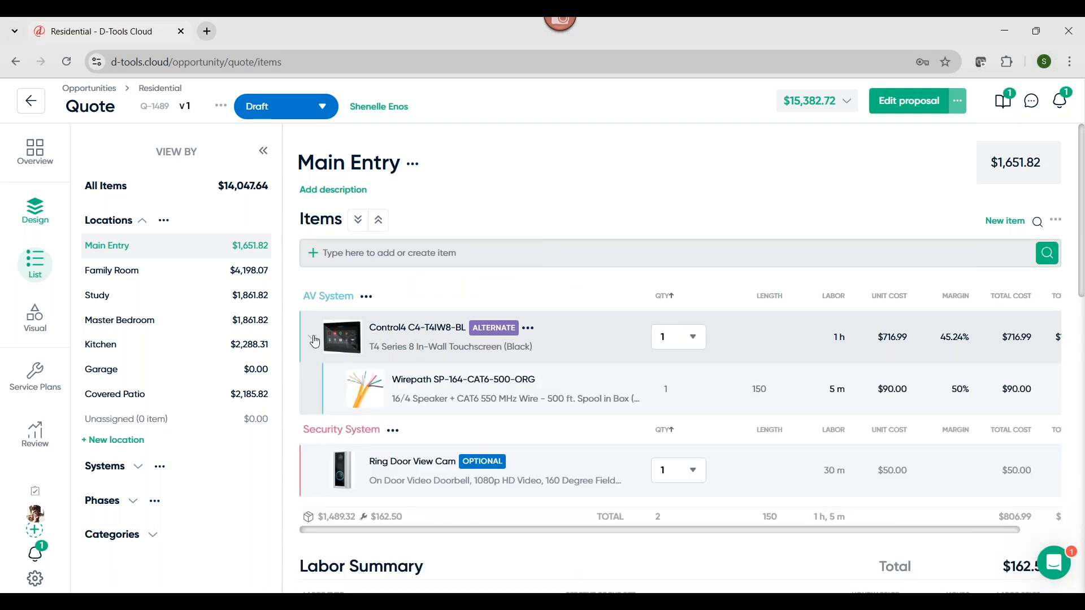
left_click(315, 342)
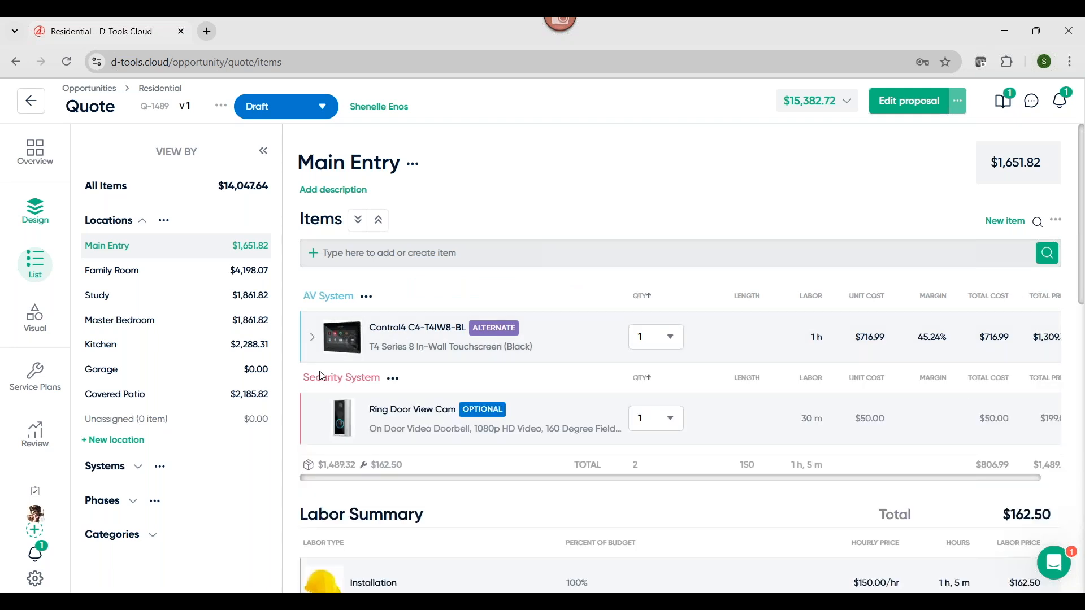
Review the details and alternate set of the Control4 C4-T4IW8-BL touchscreen, and return to the Main Entry item list
left_click(442, 337)
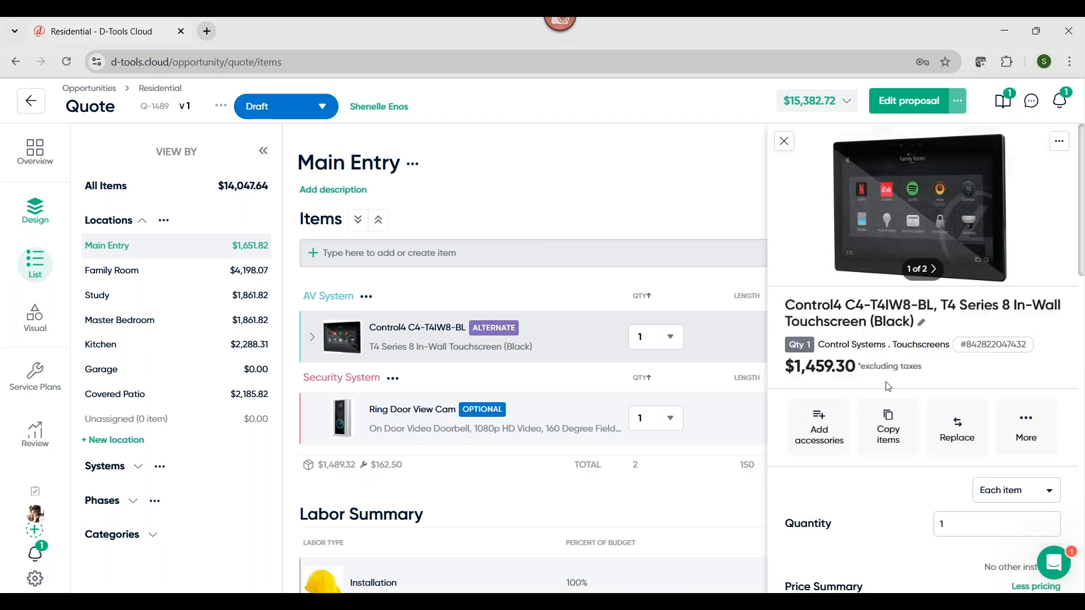
scroll(887, 390, "down", 15)
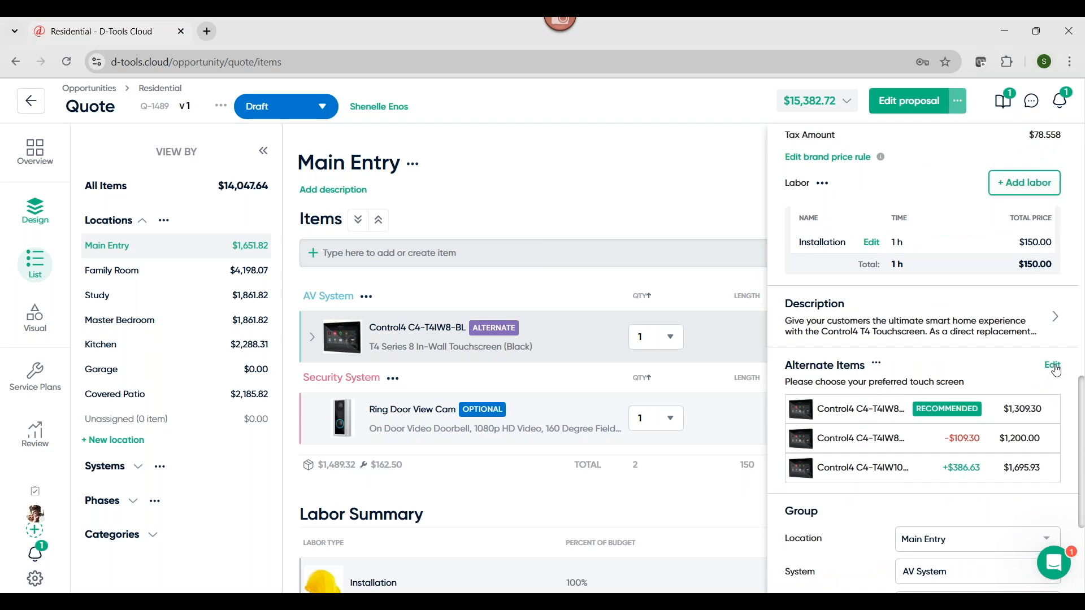
left_click(1053, 366)
scroll(553, 539, "down", 5)
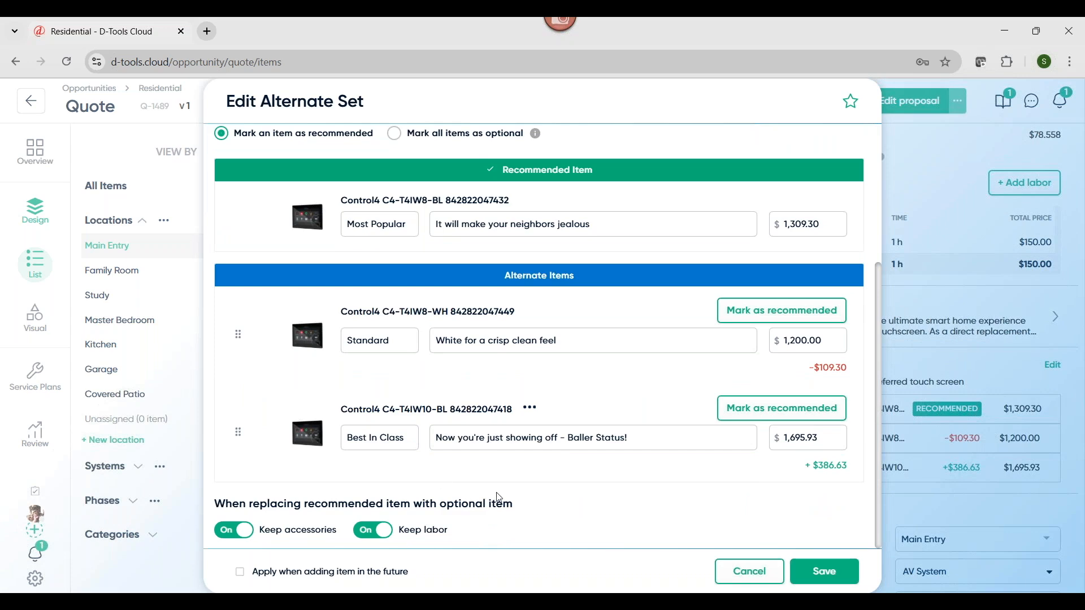
scroll(822, 315, "up", 15)
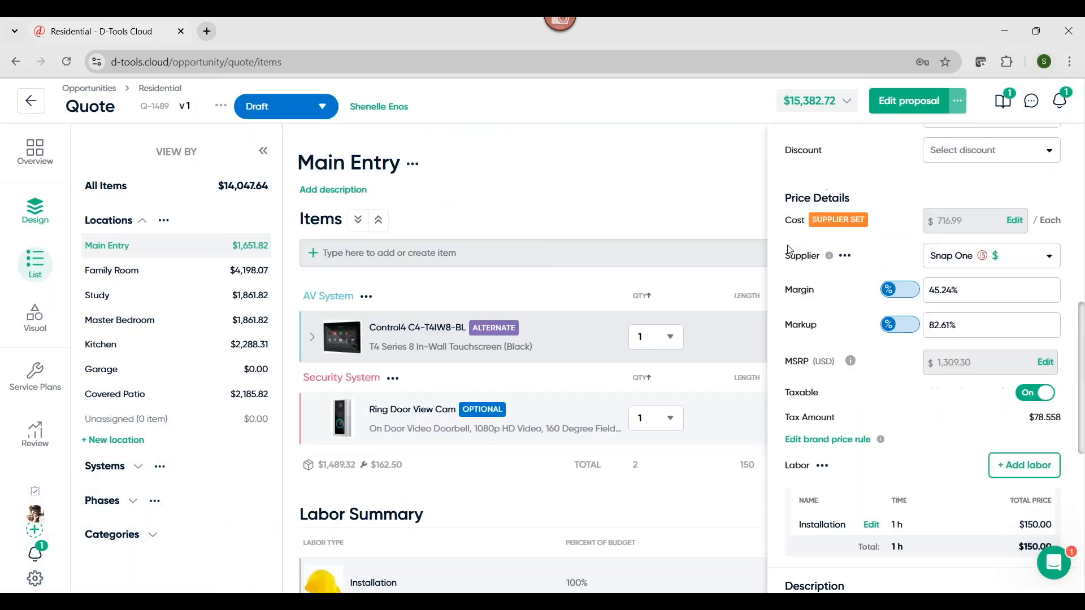
left_click(785, 142)
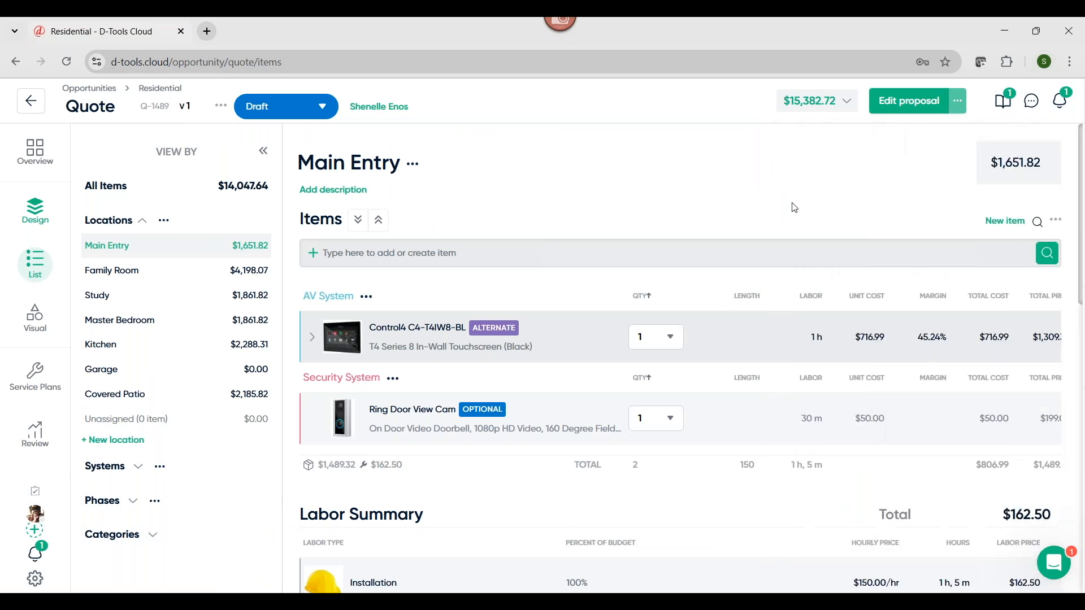
Turn the Ring Door View Cam's Client Selectable Option off and back on, and close the item's details
mouse_move(483, 409)
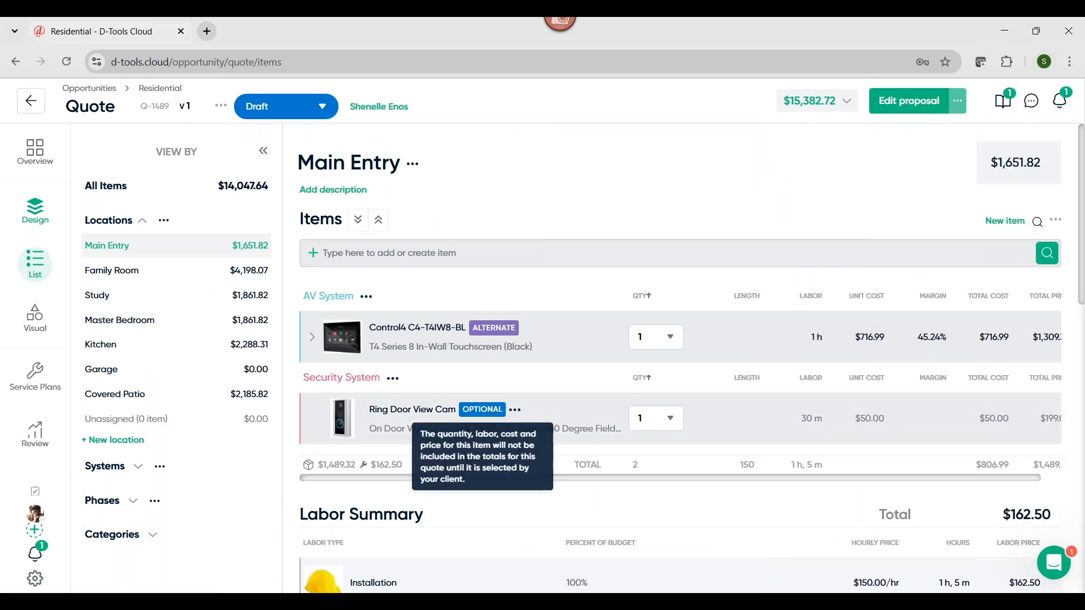
left_click(554, 419)
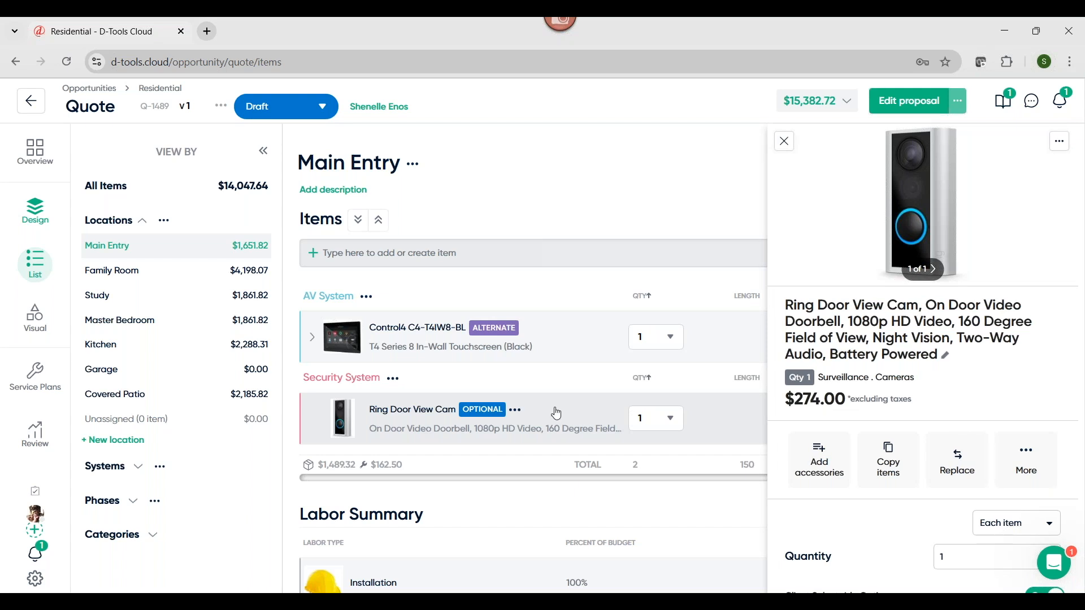
scroll(904, 421, "down", 3)
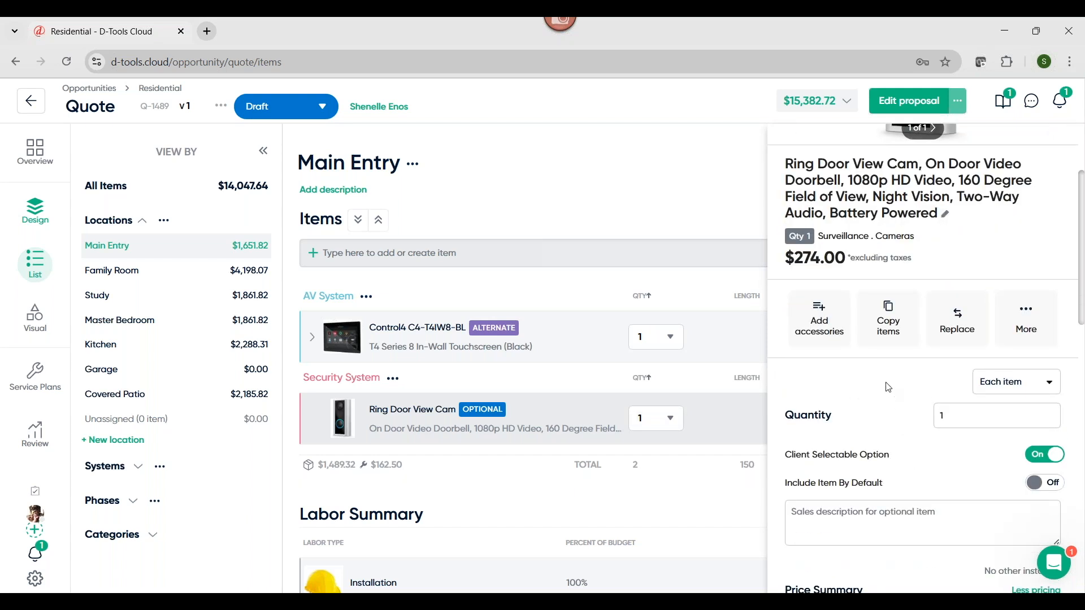
left_click(1042, 461)
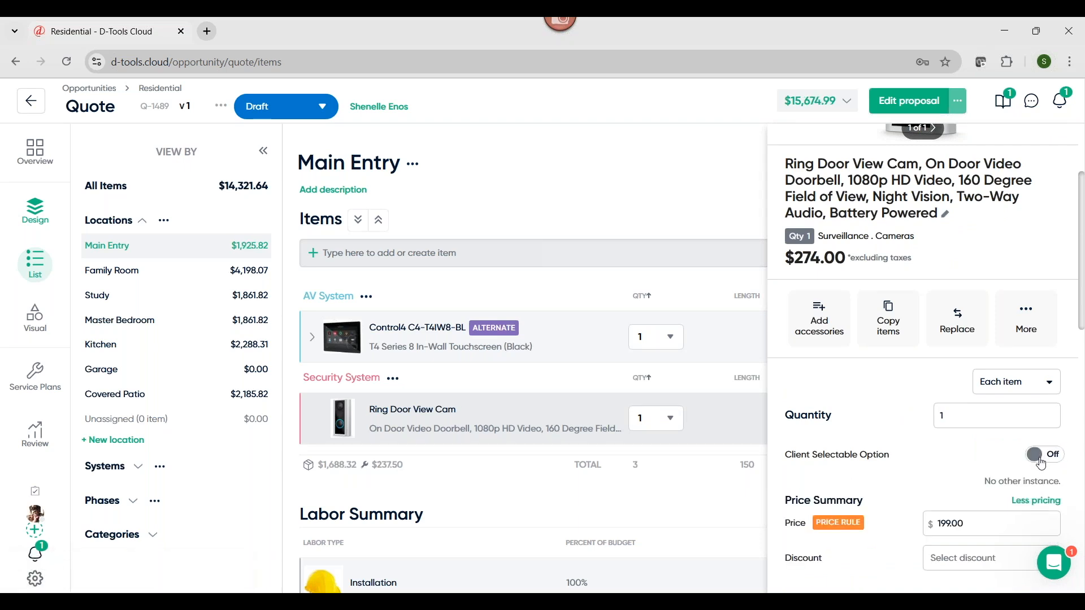
left_click(1041, 460)
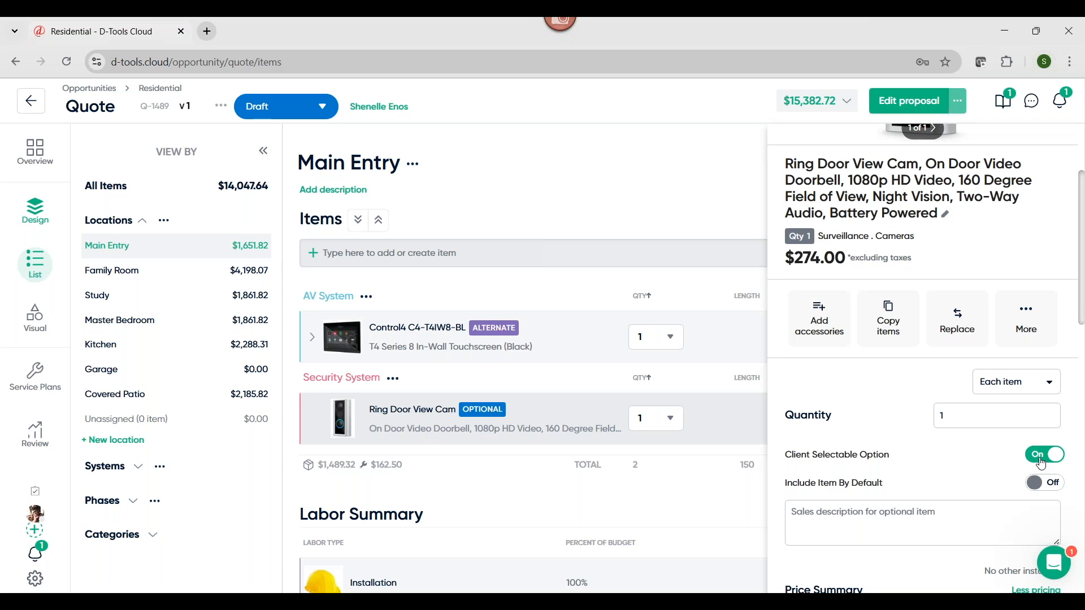
scroll(997, 380, "up", 3)
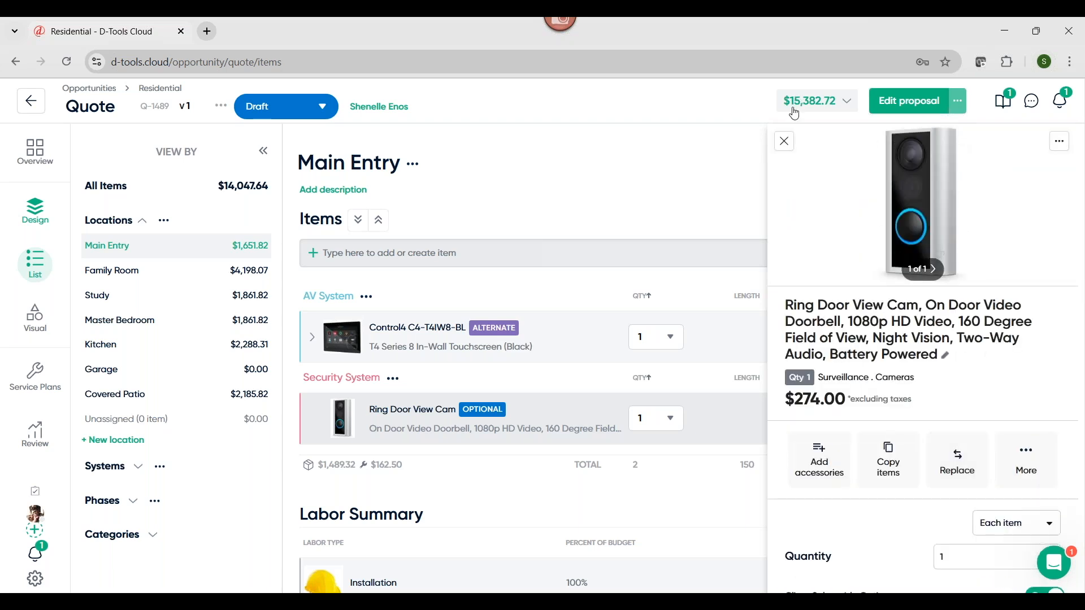
left_click(785, 142)
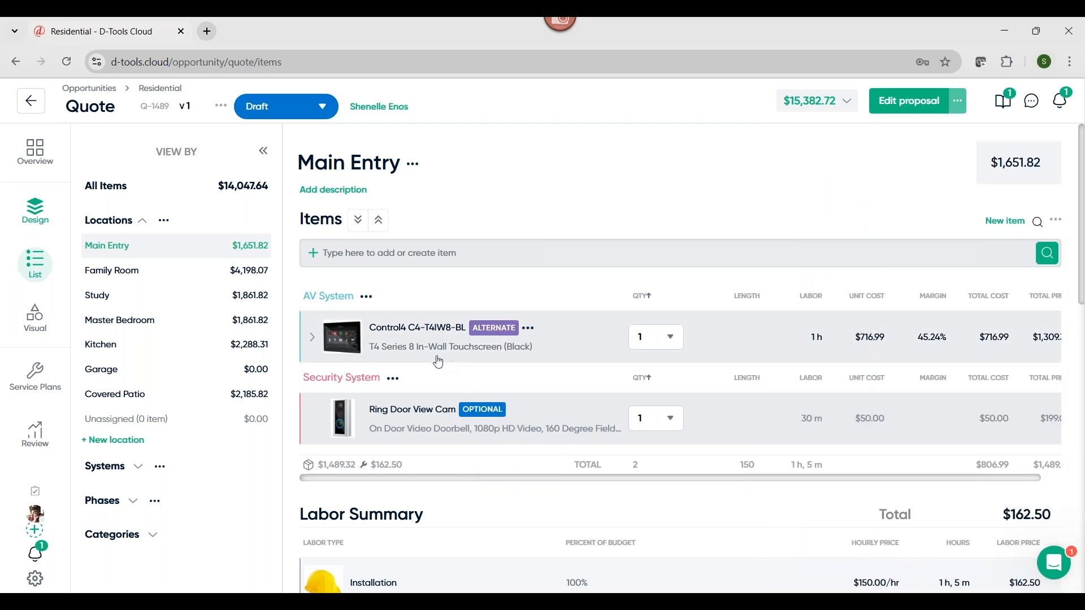
Search for "large tv" in the quote's visual floor plan and place the Large TV on the Covered Patio beside the kitchen wall
left_click(36, 326)
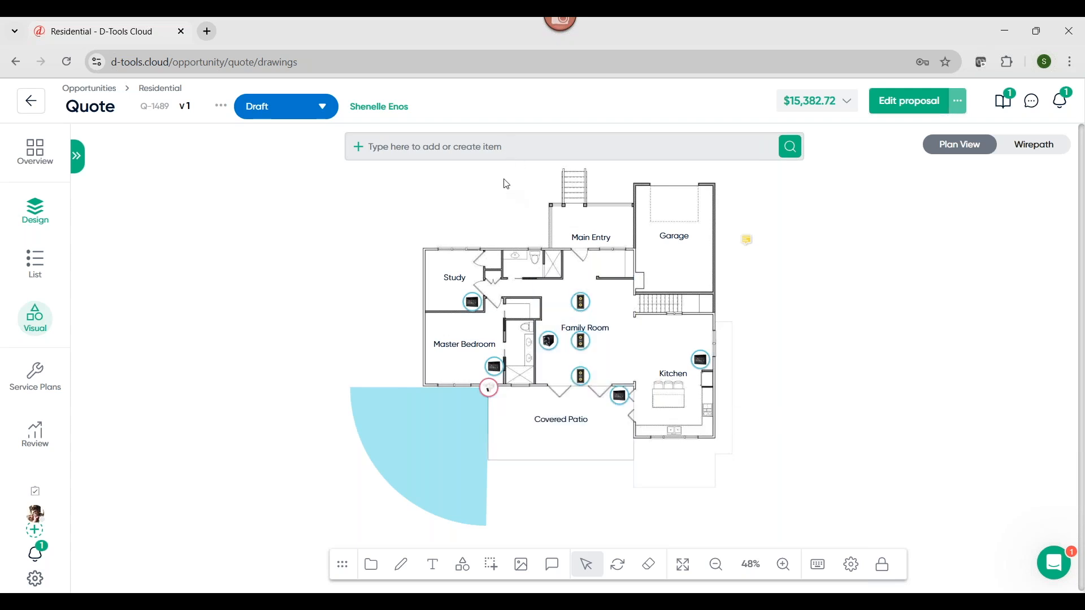
left_click(490, 148)
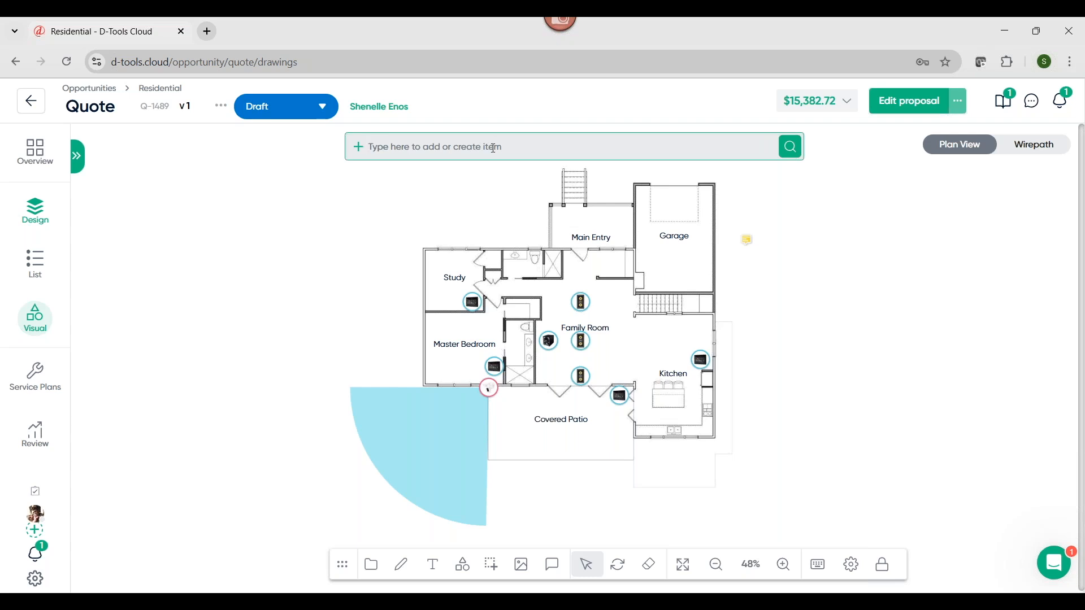
type("large")
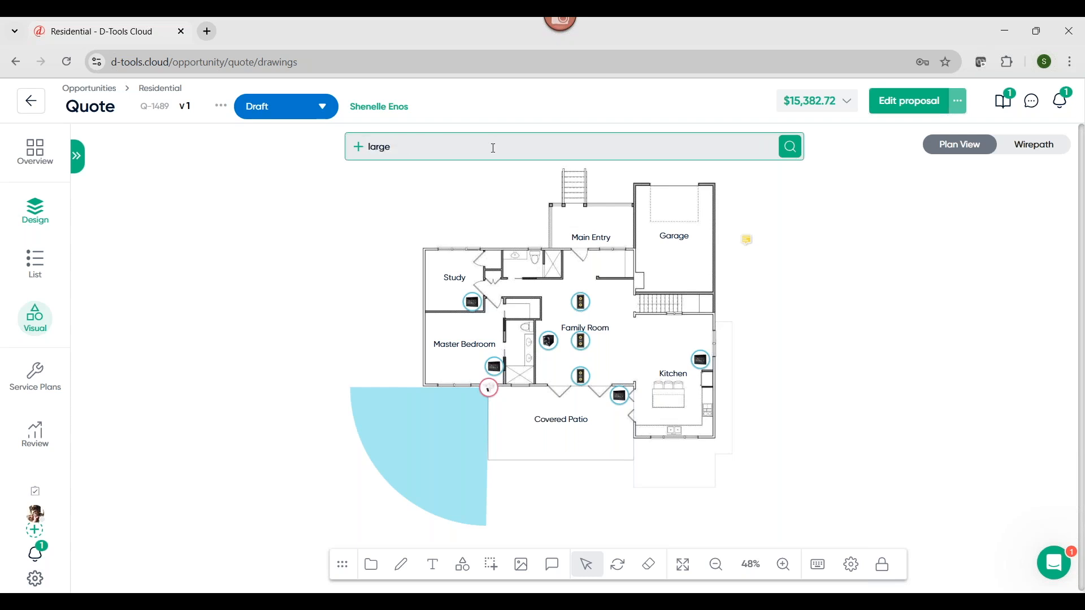
type(" tv")
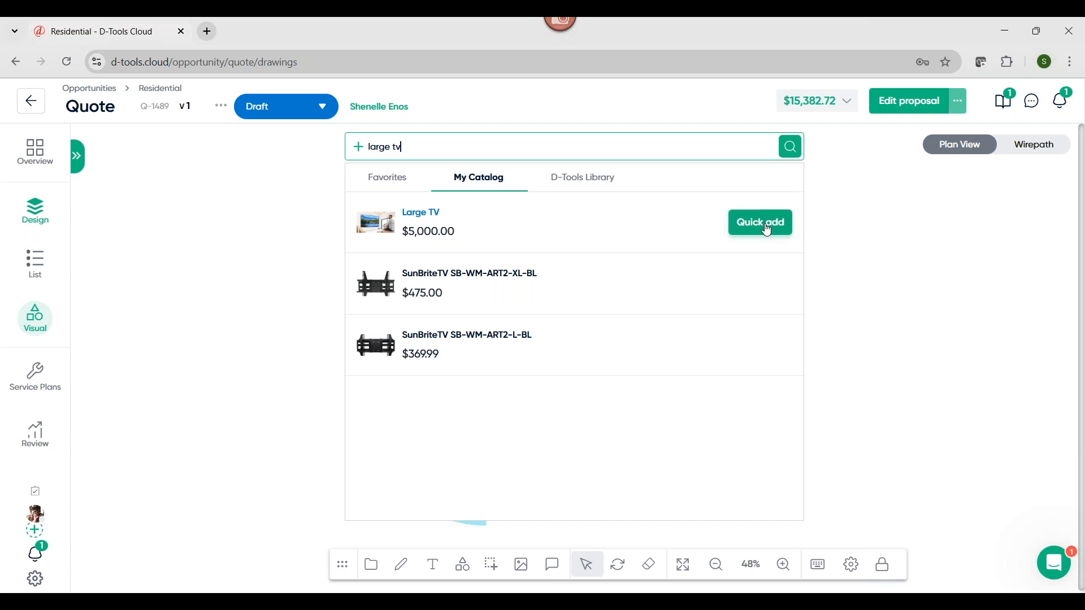
left_click(767, 230)
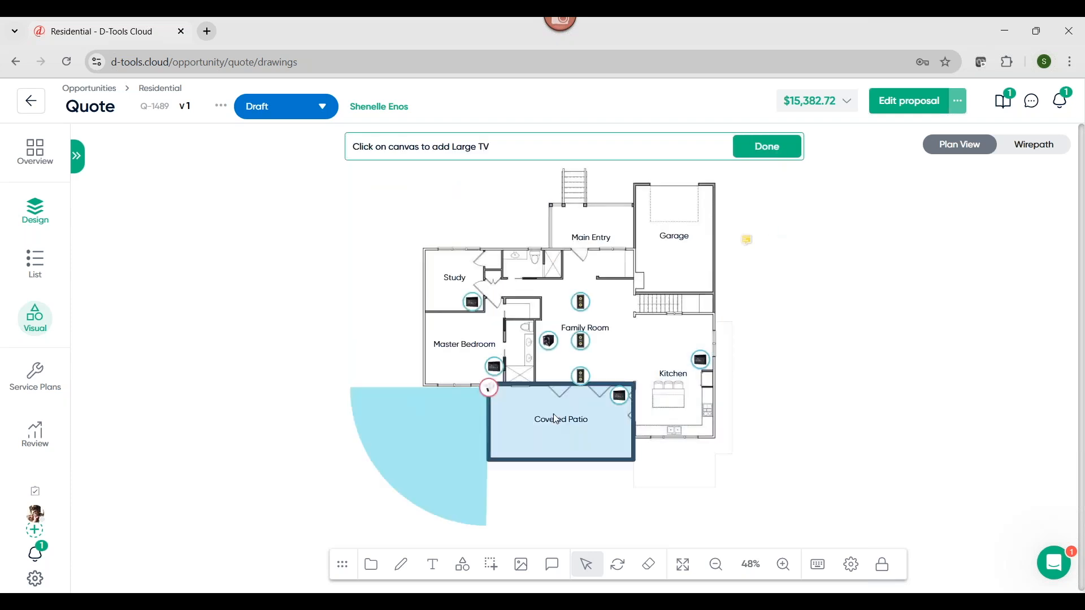
left_click(626, 428)
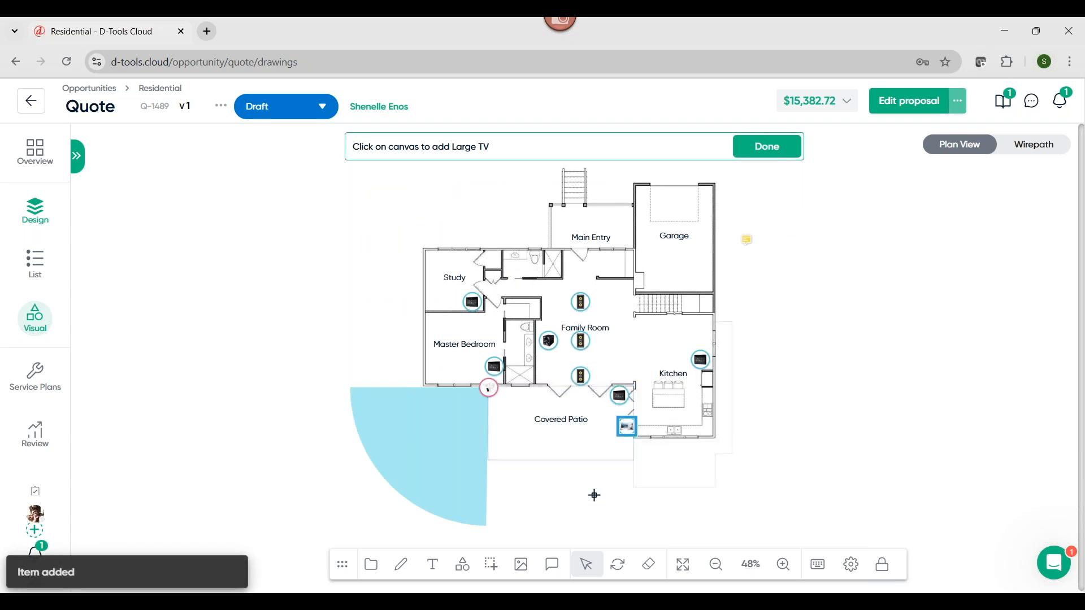
left_click(774, 151)
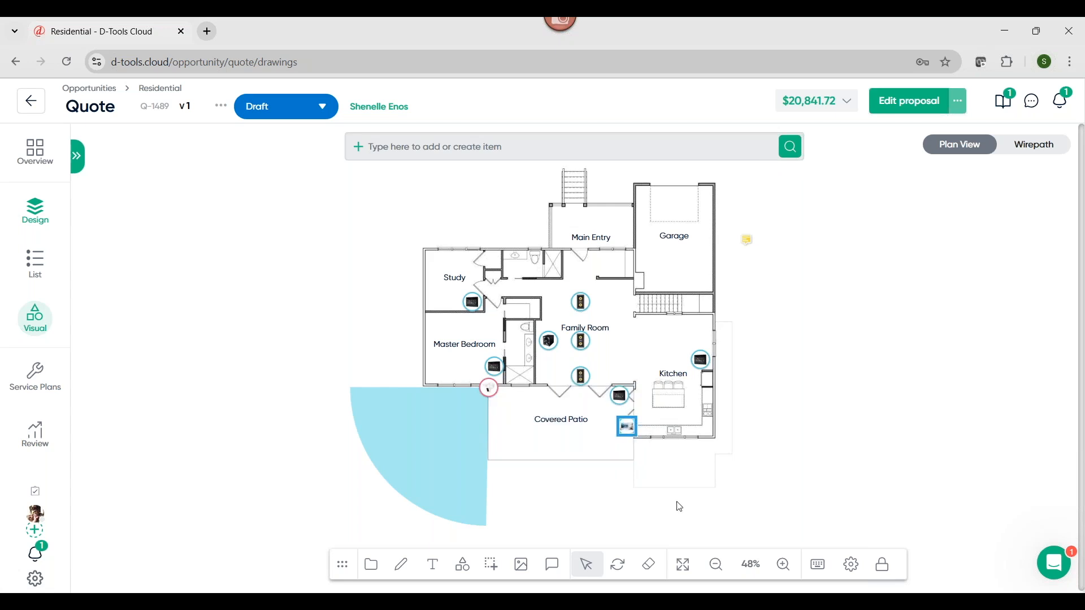
Replace only the Large TV on the Covered Patio with the suggested Sony XBR75X940E and check the new item's details
left_click(630, 431)
left_click(629, 428)
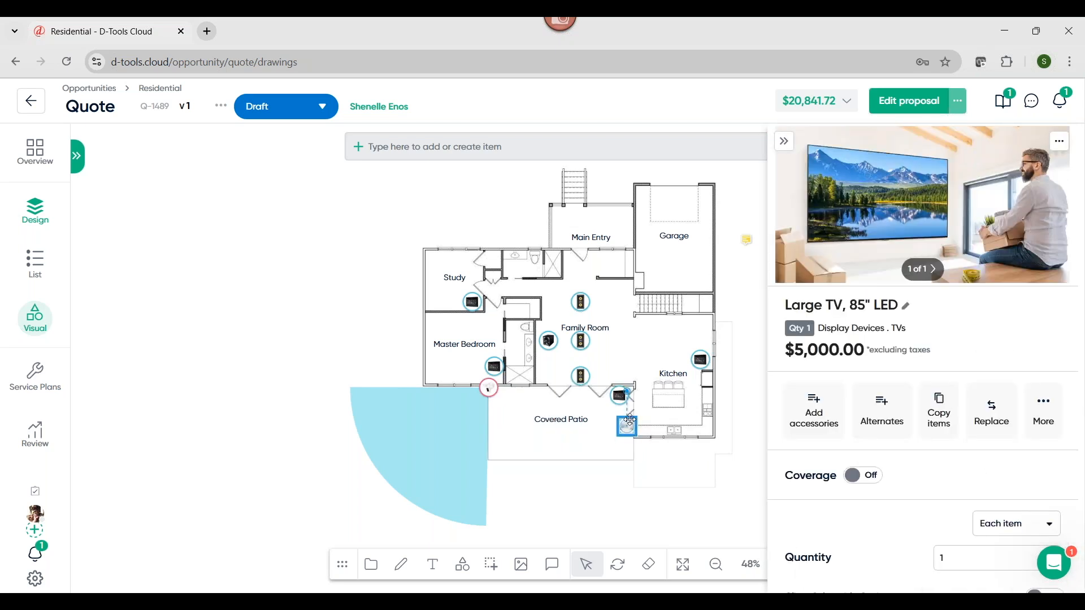
left_click(1003, 420)
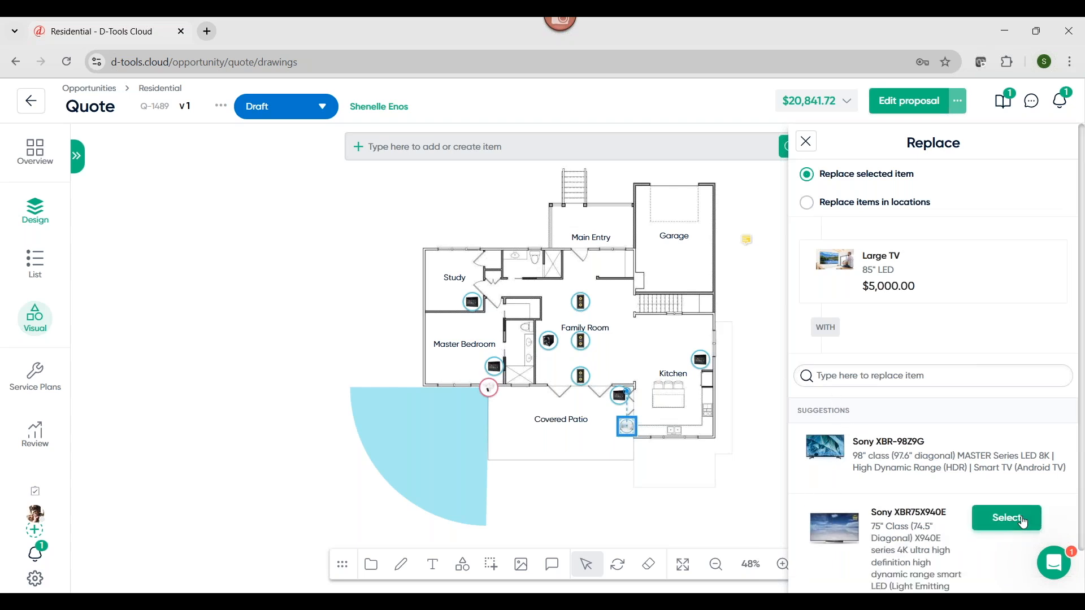
left_click(1020, 517)
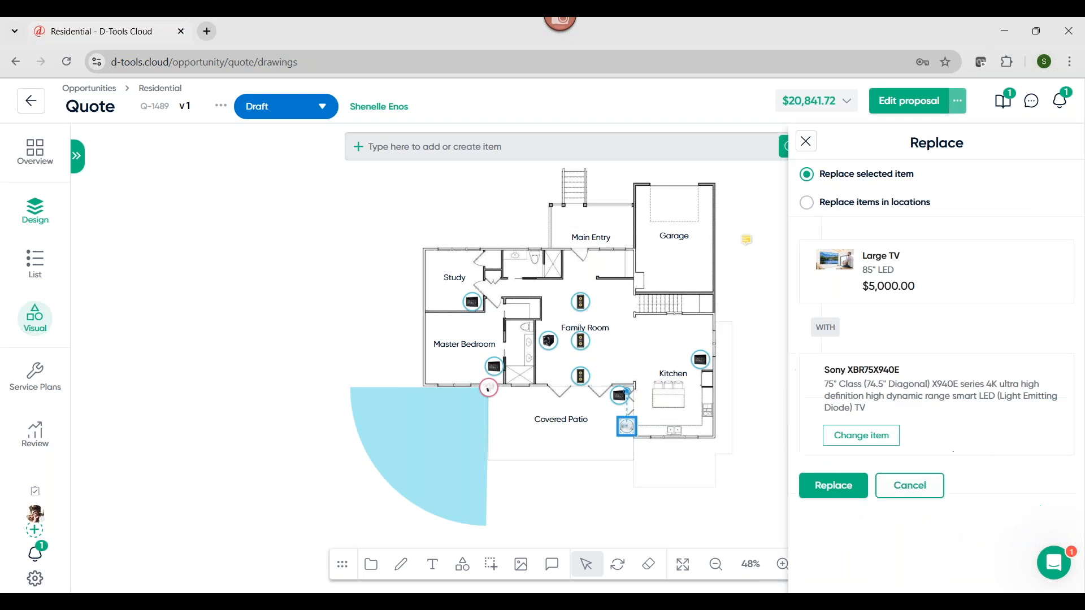
left_click(833, 486)
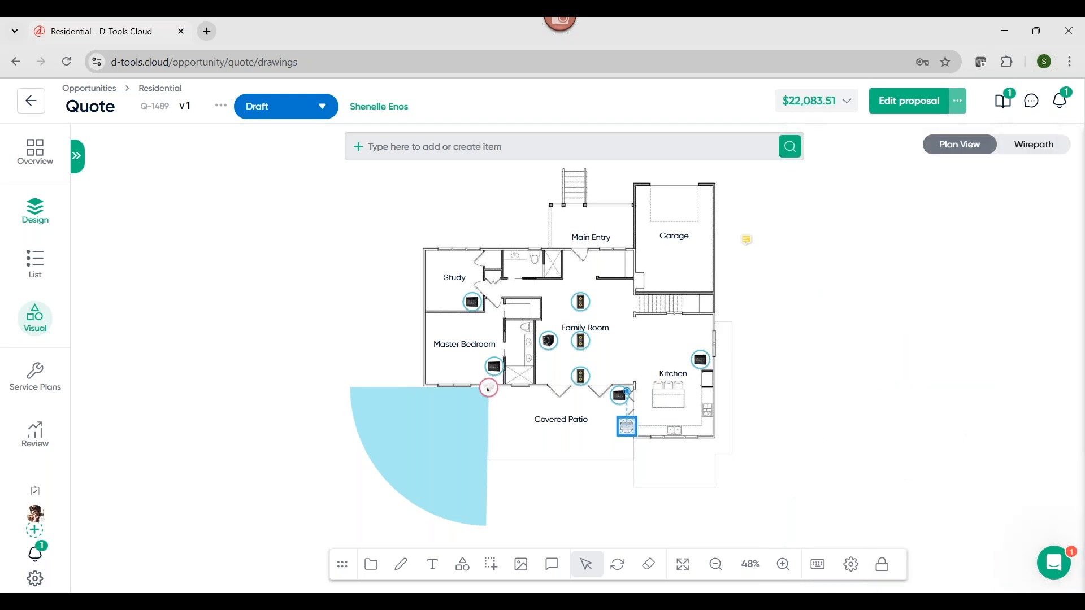
left_click(830, 479)
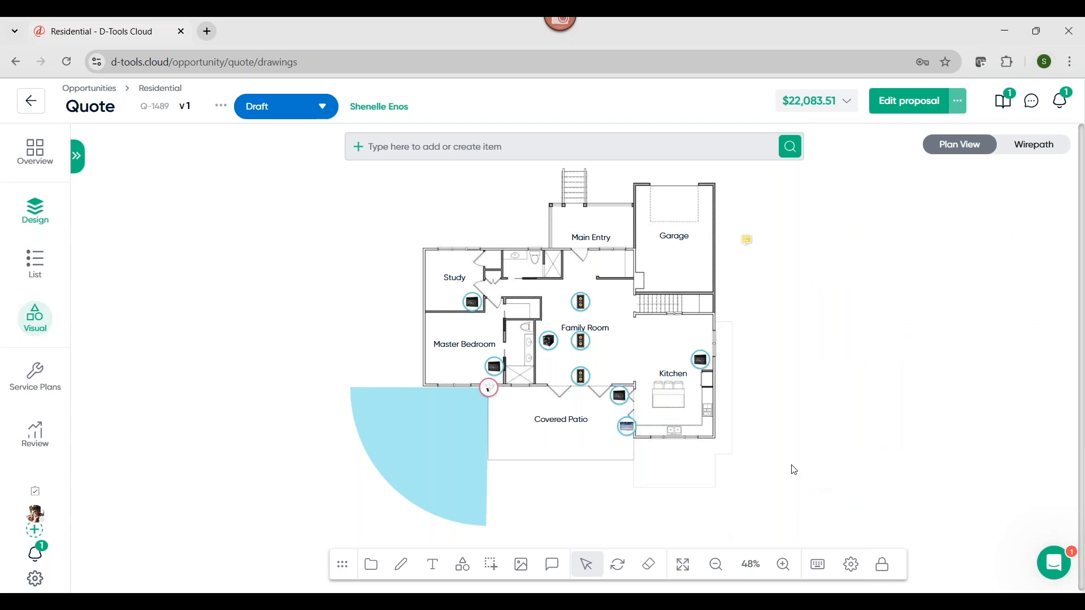
left_click(627, 429)
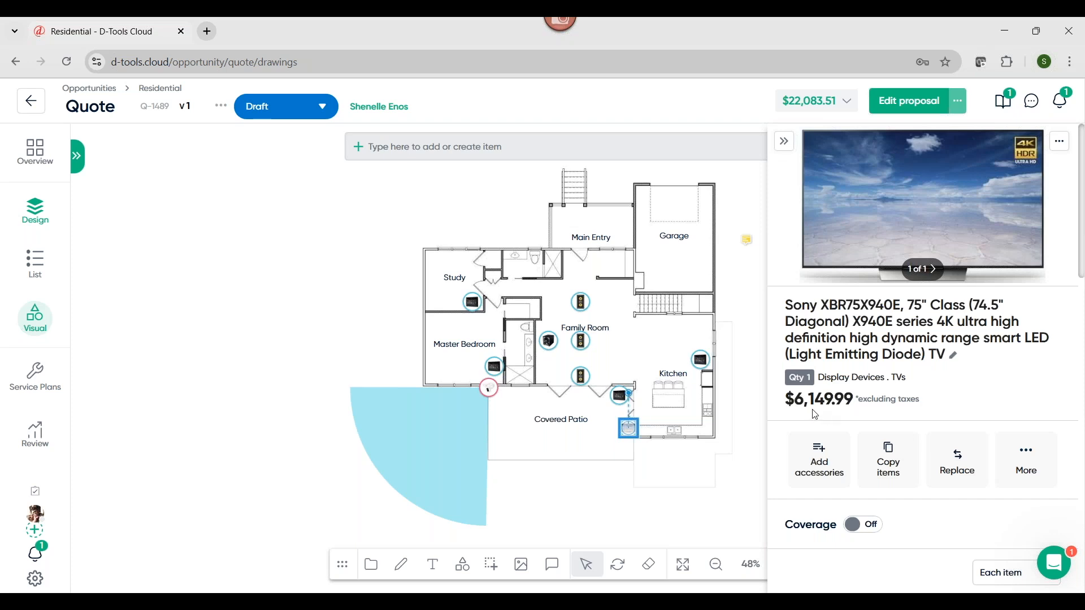
left_click(784, 142)
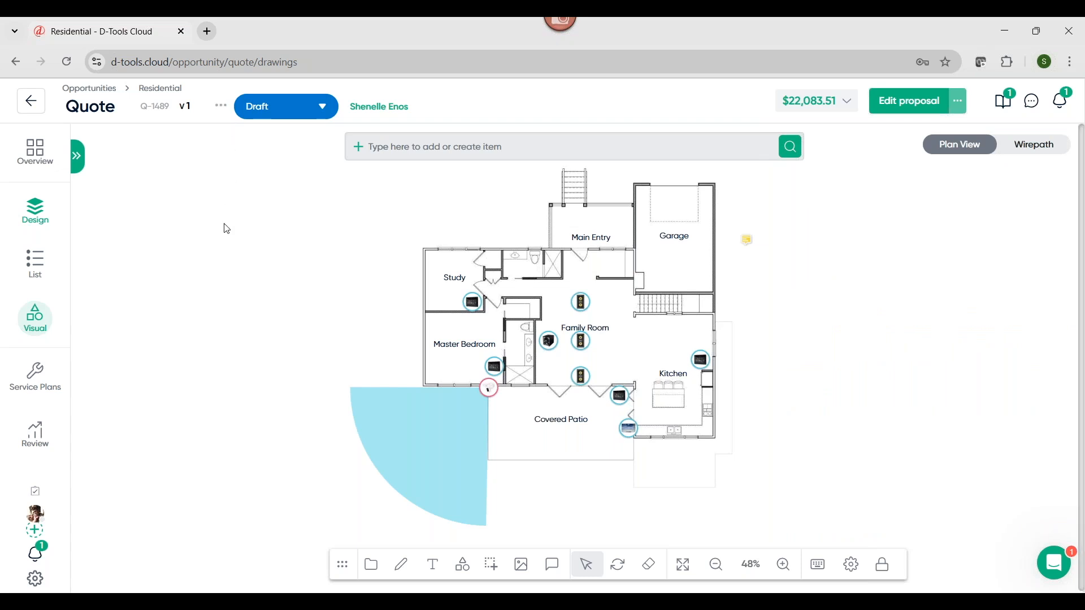
Look through the quote's additional options, including its settings and installer report choices, without changing anything
left_click(223, 110)
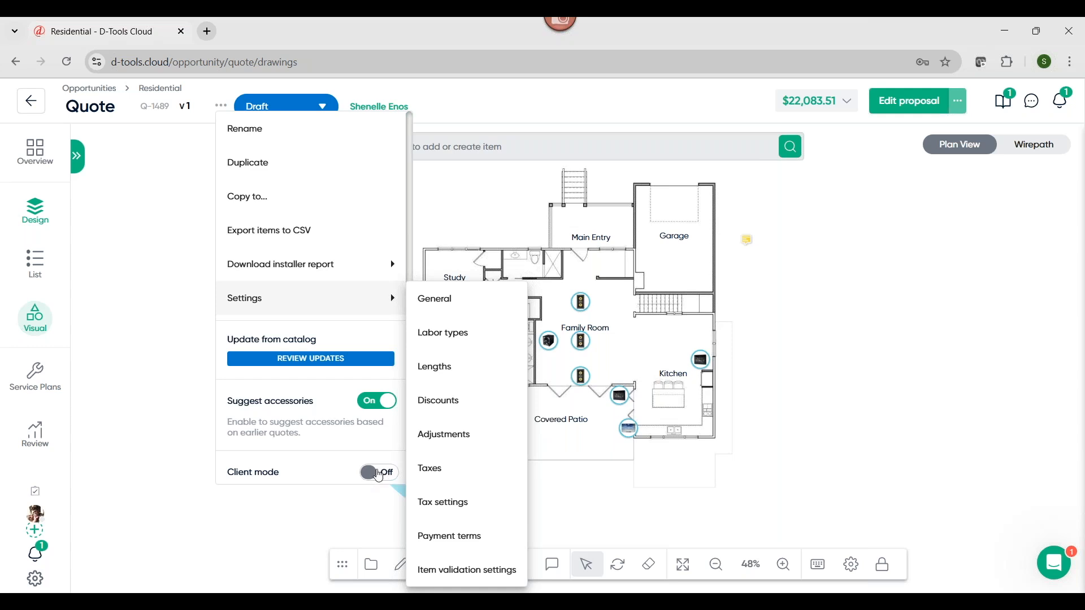
mouse_move(311, 264)
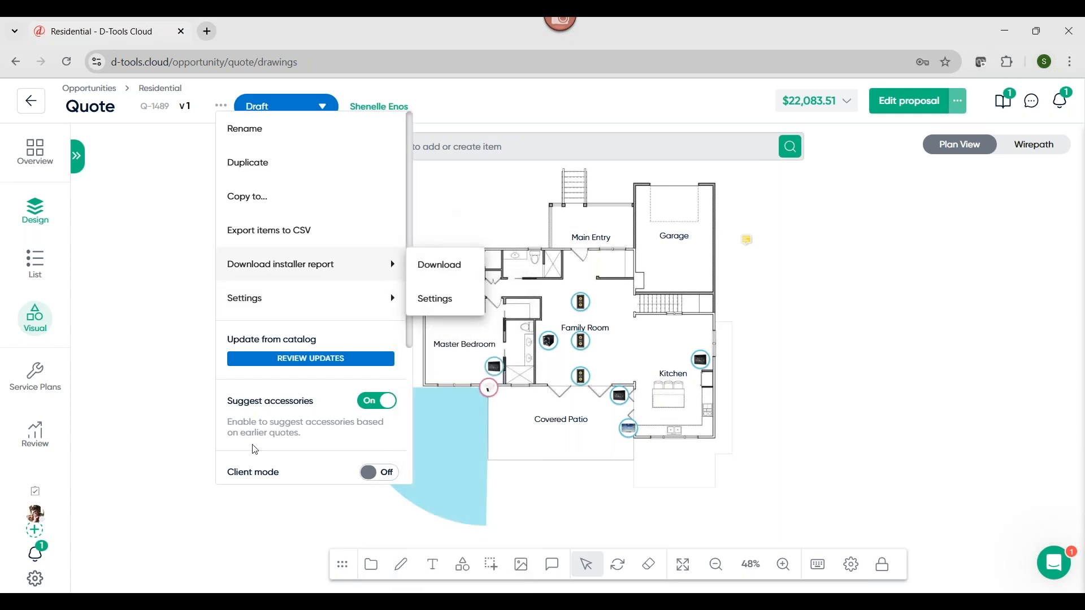
left_click(175, 464)
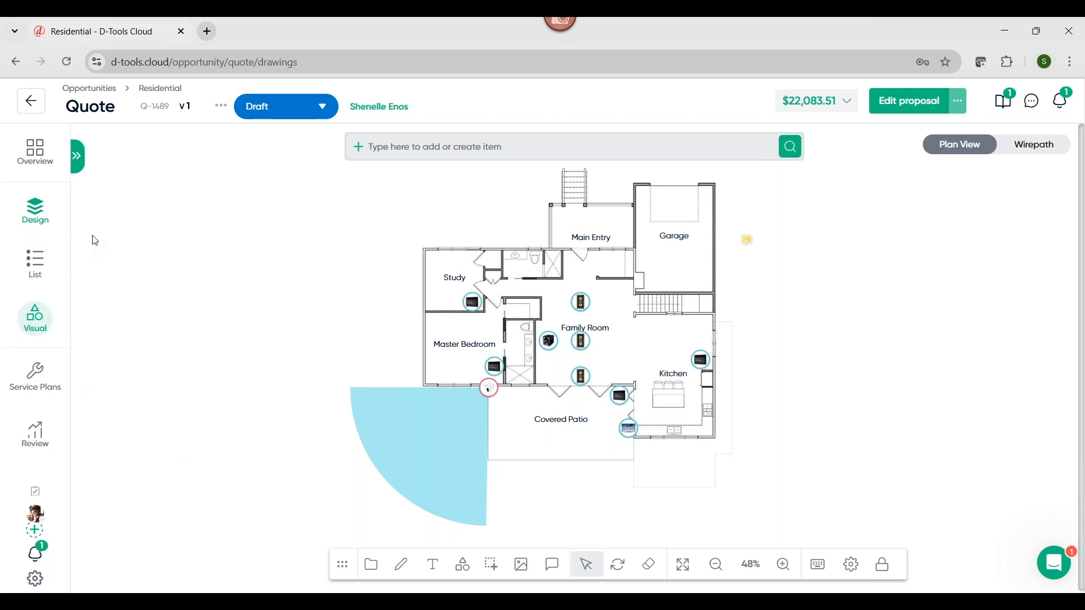
Zoom the floor plan to the Main Entry location and place its Ring Door View Cam inside, near the entry door
left_click(79, 158)
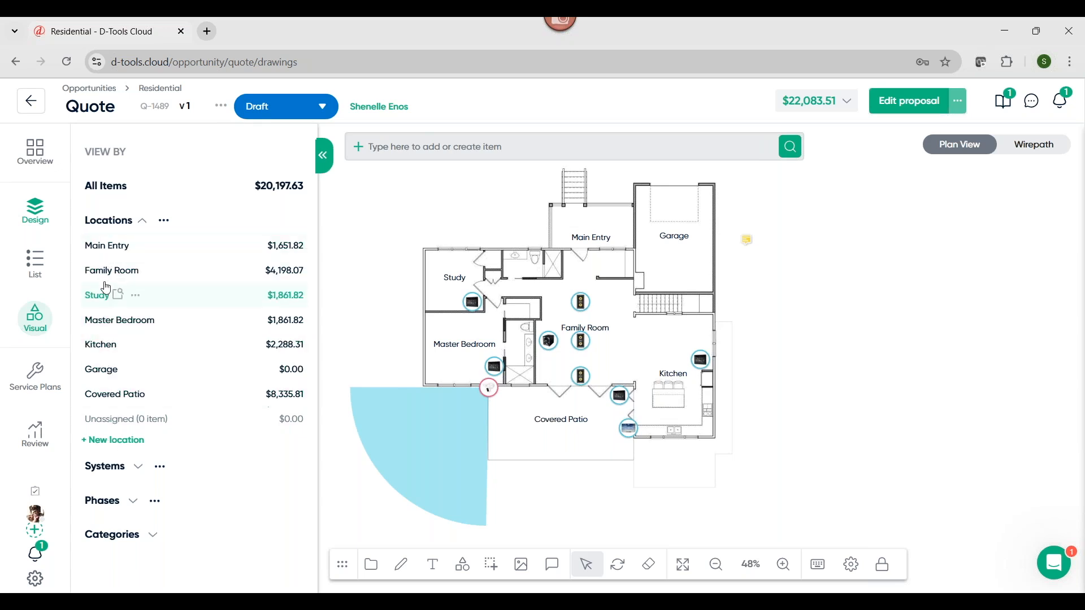
left_click(103, 254)
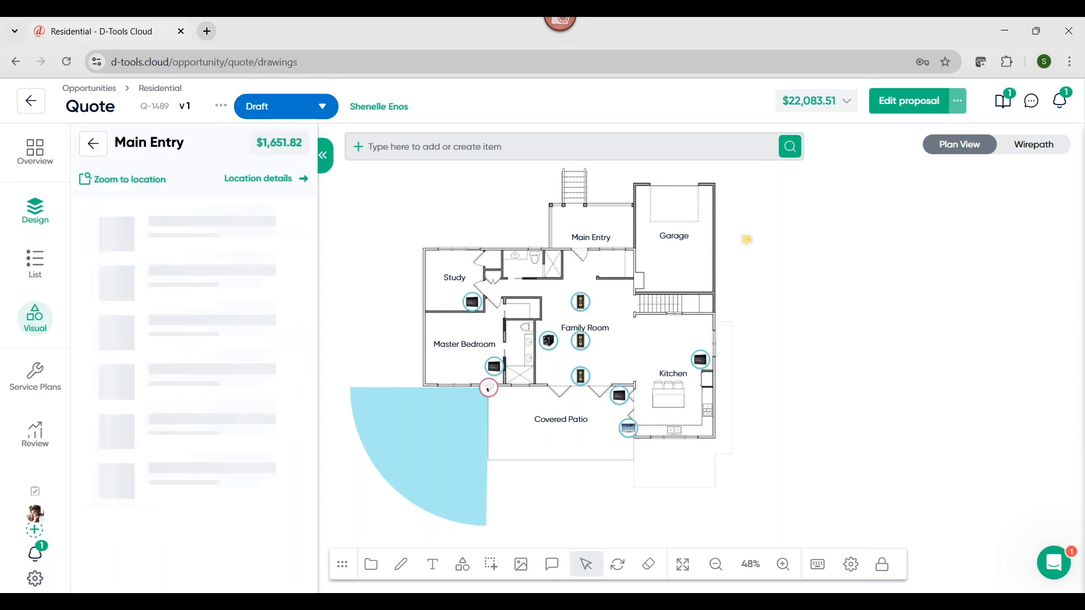
left_click(117, 186)
left_click_drag(97, 453, 623, 469)
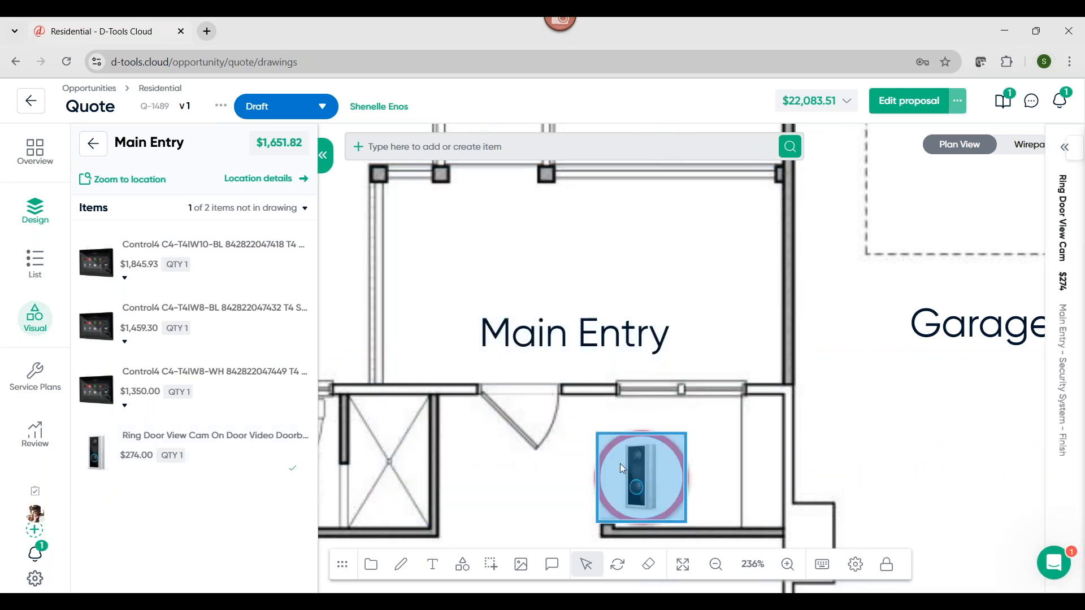
Fit the whole floor plan in view and turn on coverage for the Ring Door View Cam near the Main Entry
left_click(325, 157)
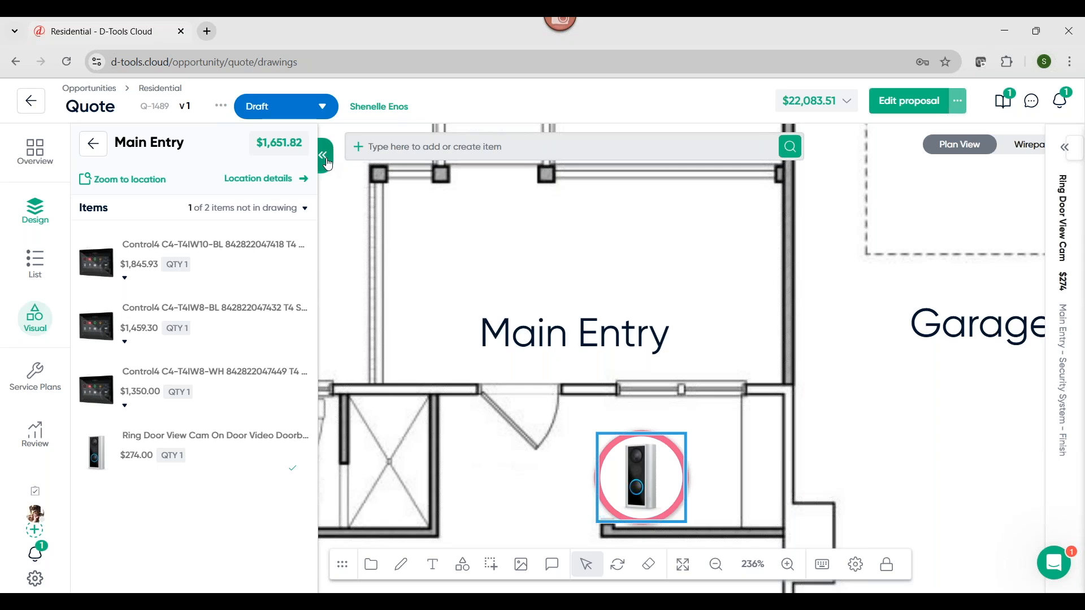
left_click(686, 573)
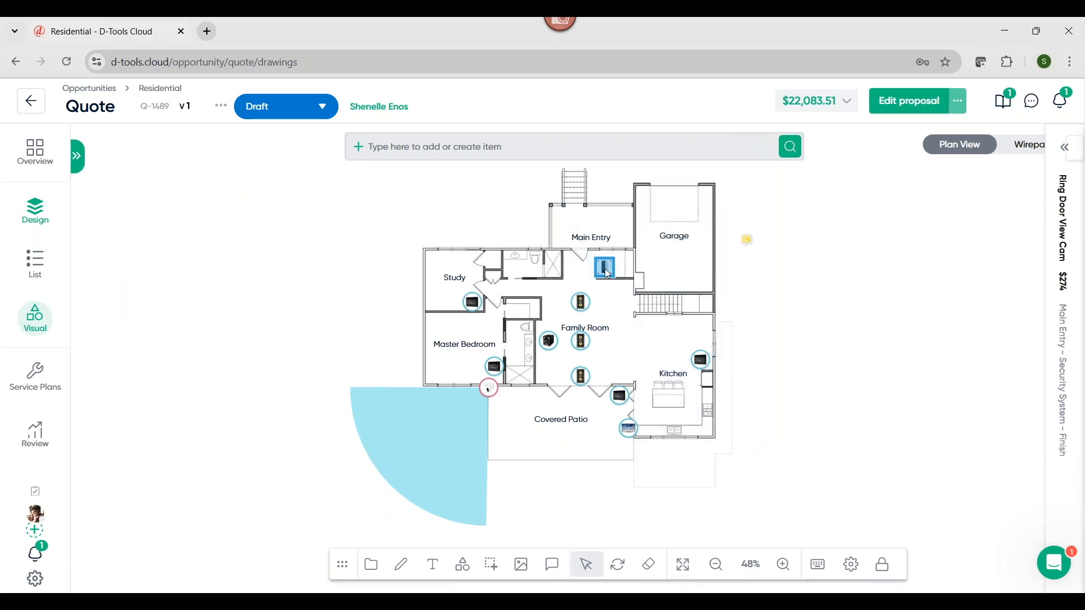
left_click(995, 299)
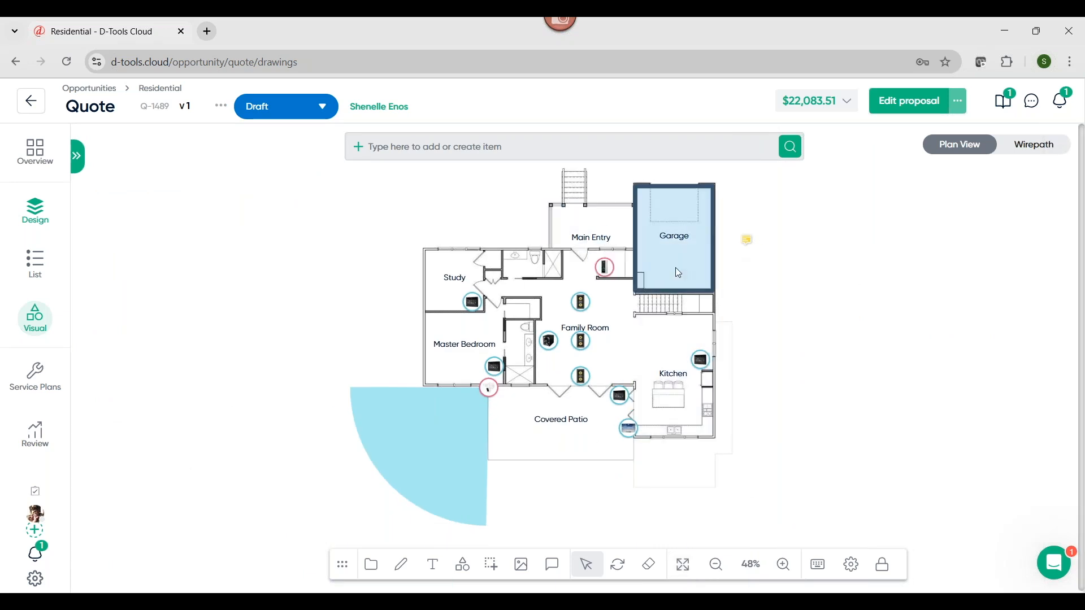
left_click(605, 267)
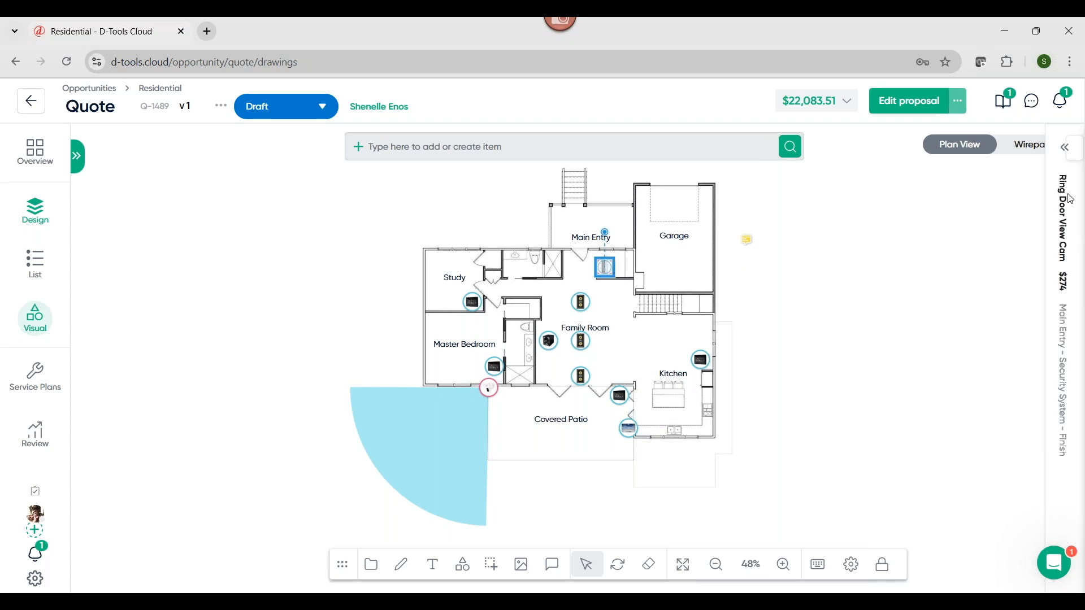
left_click(1065, 148)
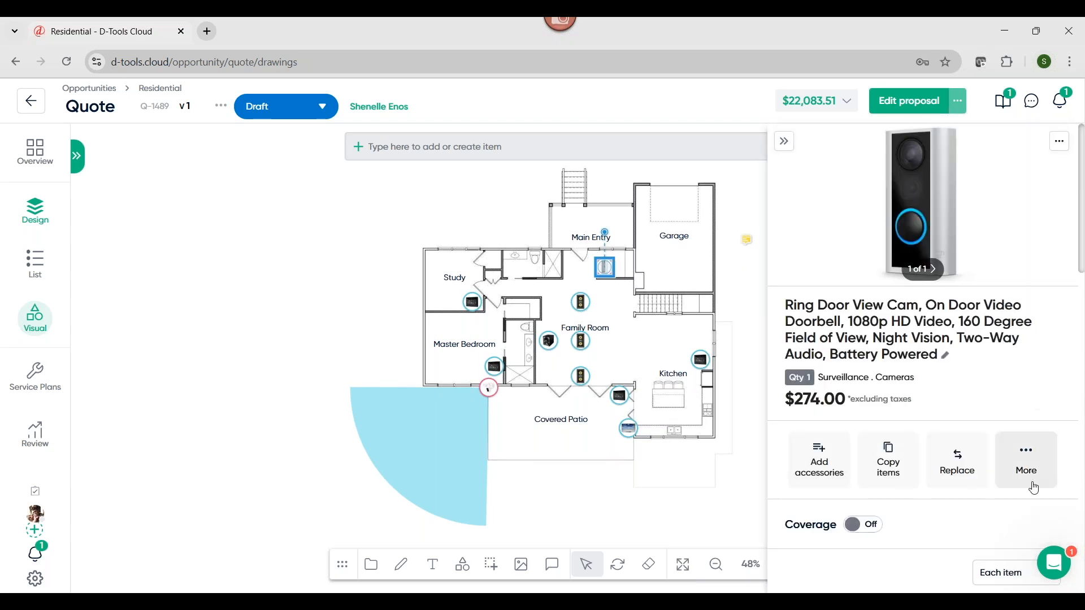
scroll(1034, 489, "down", 1)
left_click(859, 454)
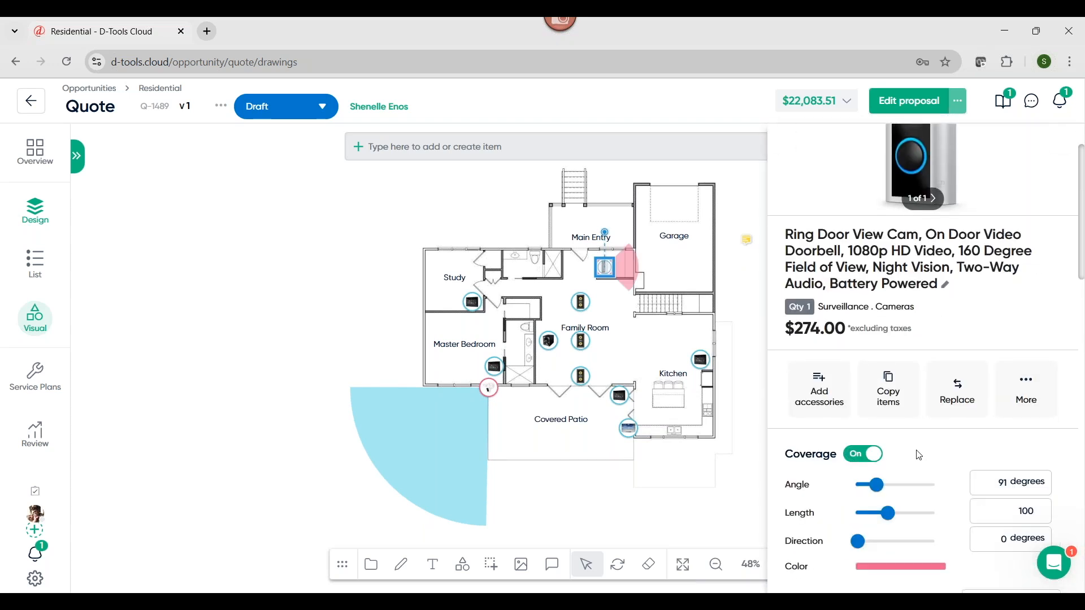
scroll(920, 455, "up", 1)
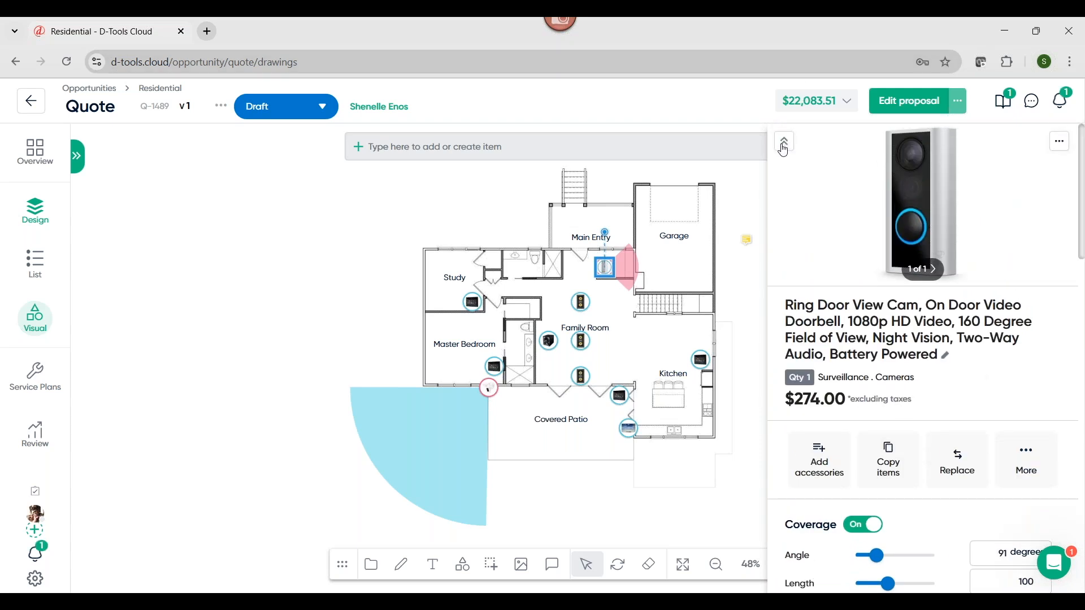
left_click(783, 142)
Aim the Ring Door View Cam's coverage outward over the Main Entry and front steps, enlarge it, and move the camera up into the entry
left_click(629, 263)
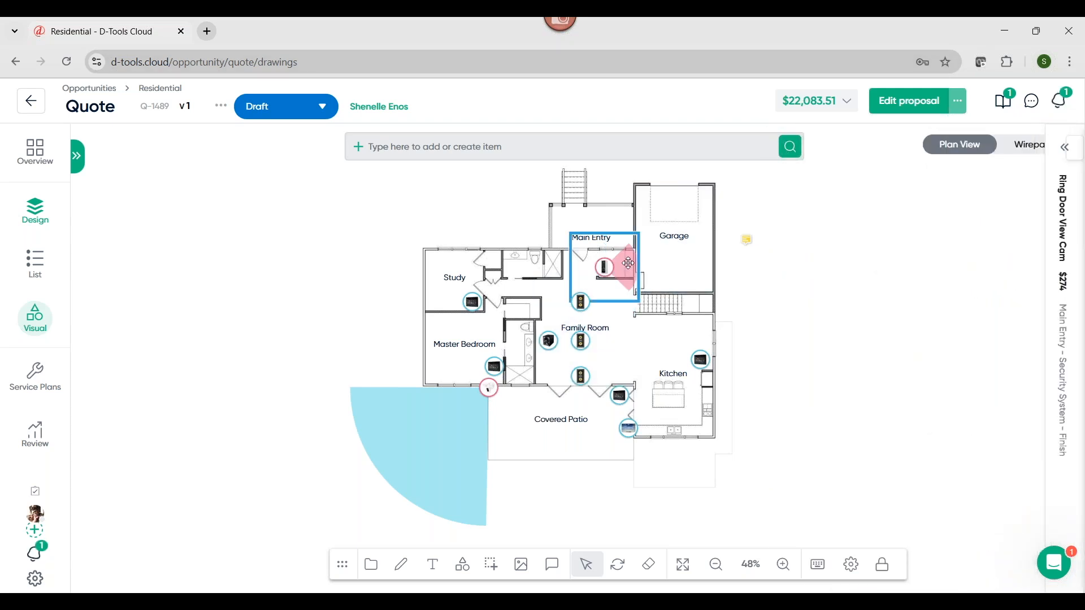
left_click_drag(617, 237, 541, 206)
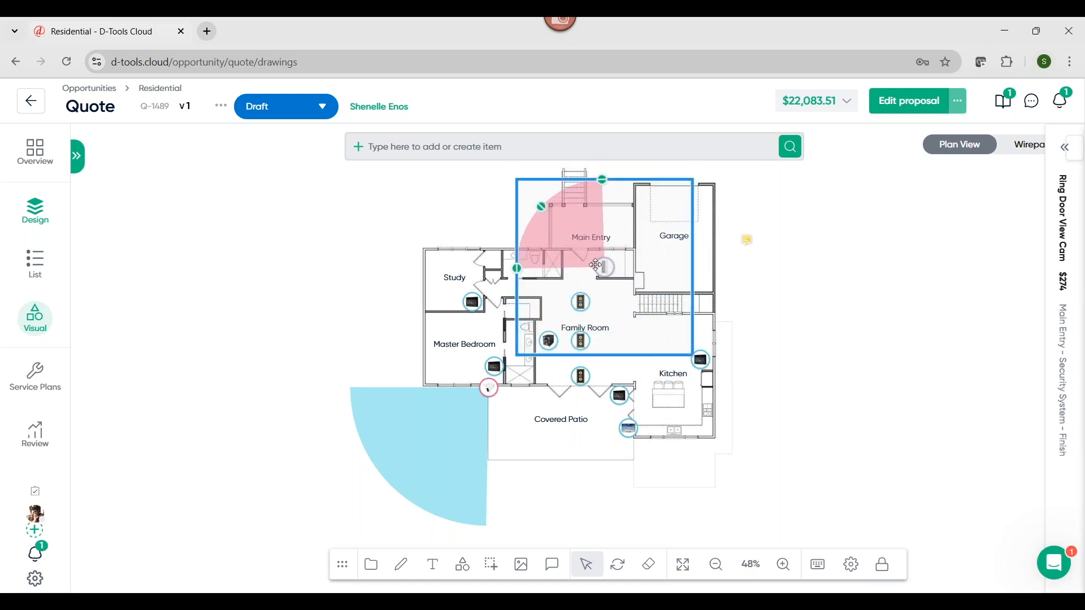
left_click_drag(614, 270, 609, 249)
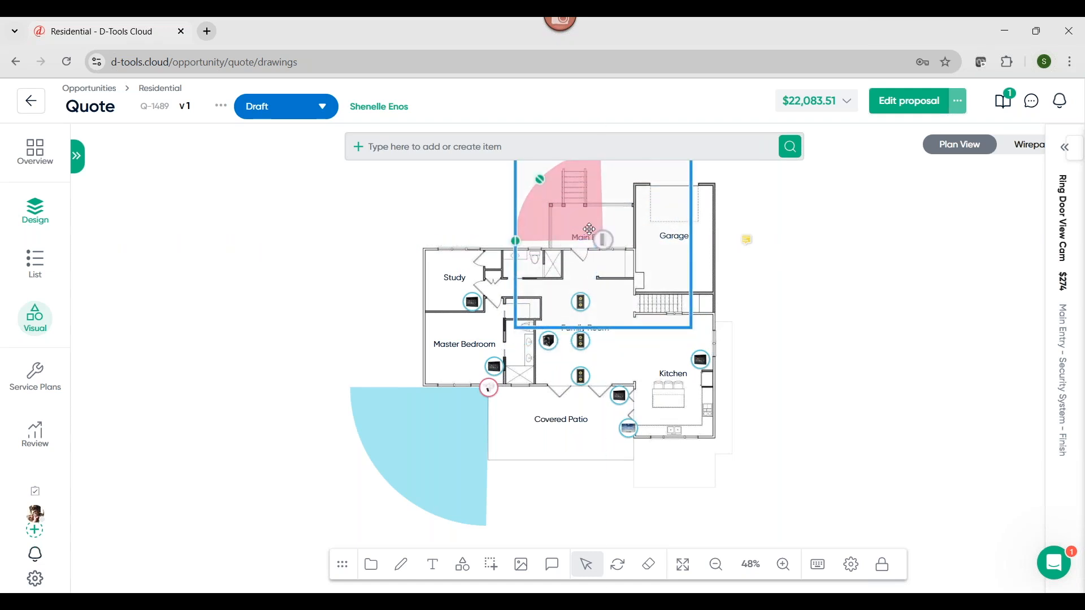
left_click_drag(761, 315, 762, 323)
scroll(601, 255, "up", 3)
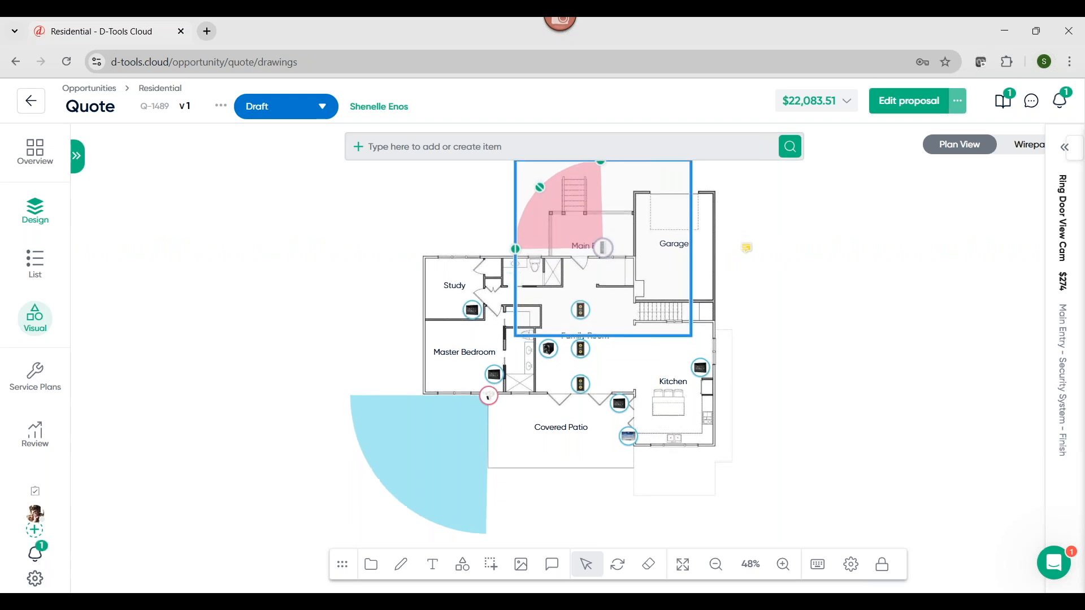
left_click(553, 220)
left_click_drag(541, 207, 546, 210)
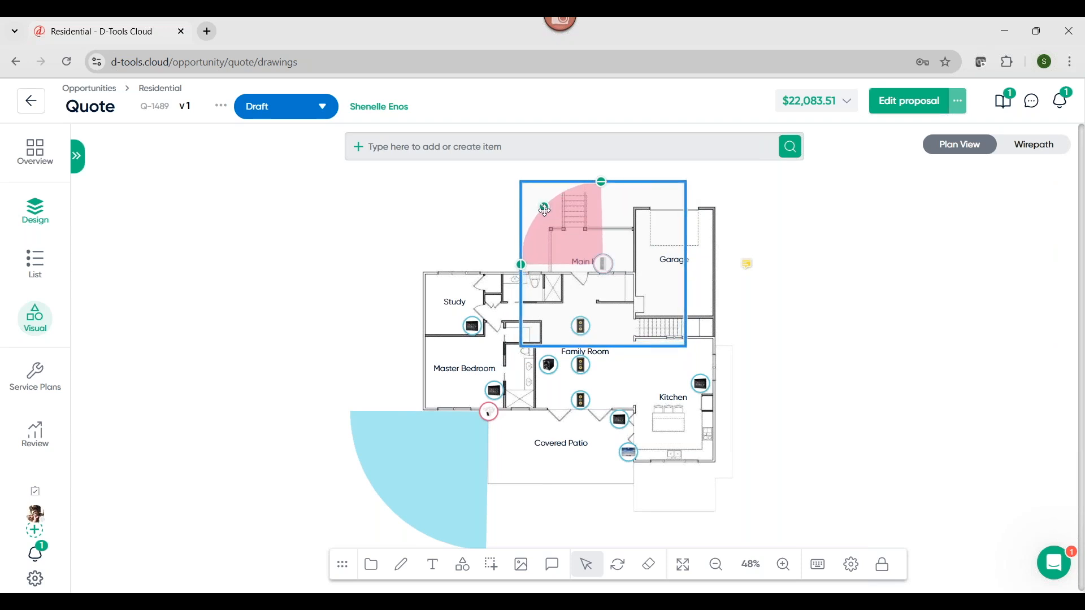
Adjust the size of the Ring Door View Cam's coverage to span the Main Entry and steps, with the camera beside the garage wall
left_click_drag(545, 211, 413, 83)
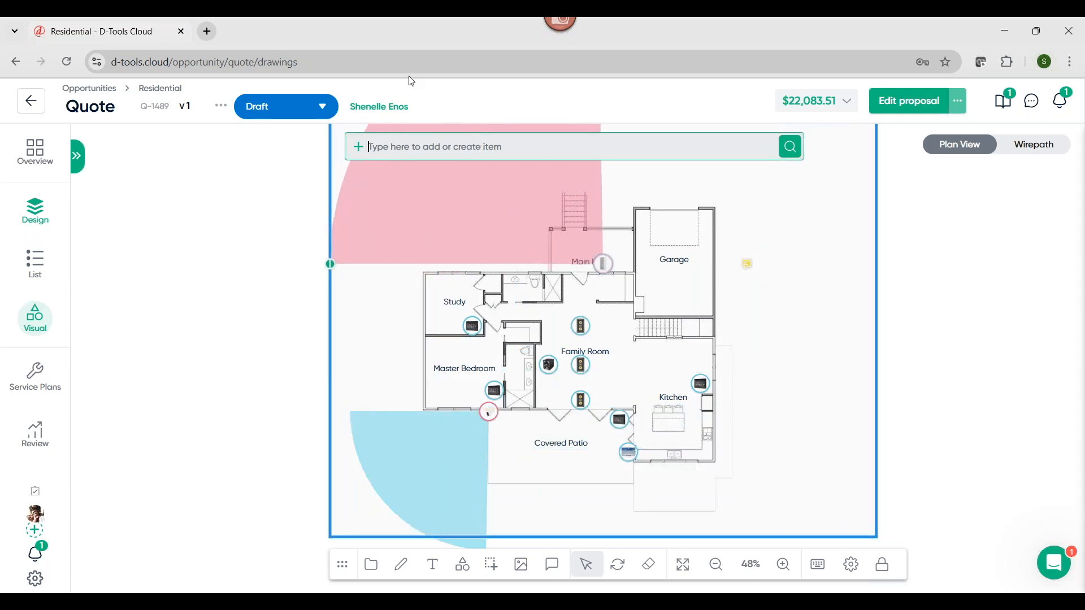
left_click_drag(598, 263, 637, 272)
left_click(565, 241)
left_click_drag(841, 397, 840, 415)
left_click(458, 225)
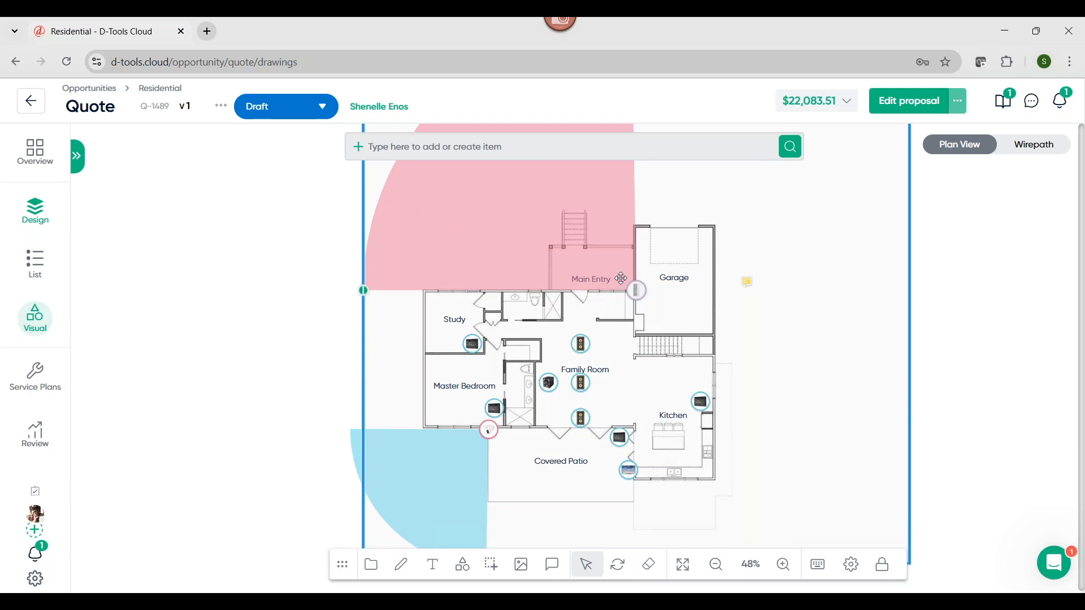
left_click_drag(584, 265, 618, 335)
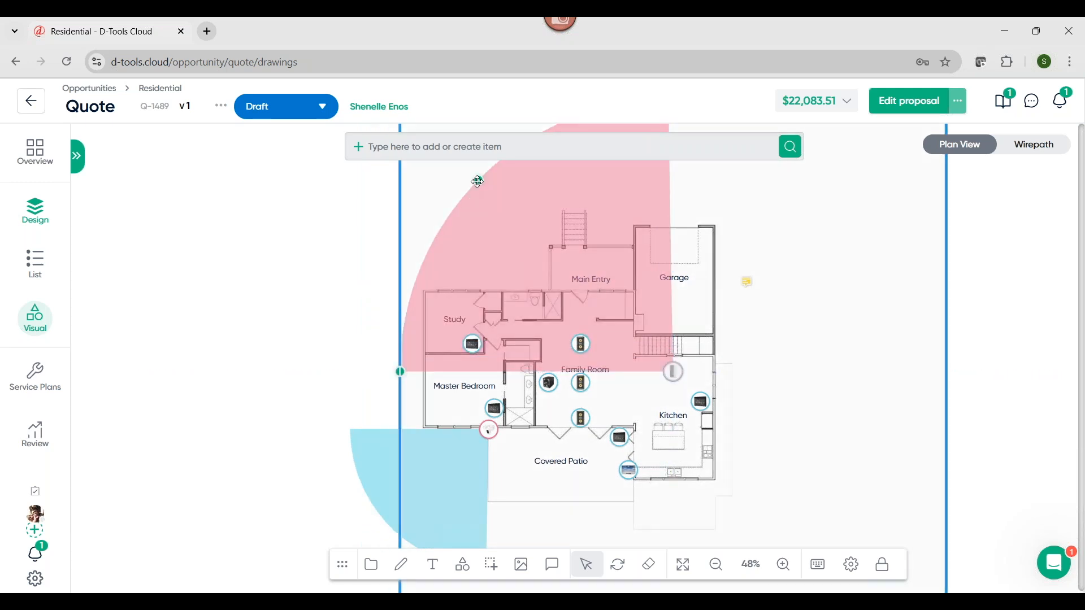
left_click_drag(477, 185, 579, 232)
left_click(860, 312)
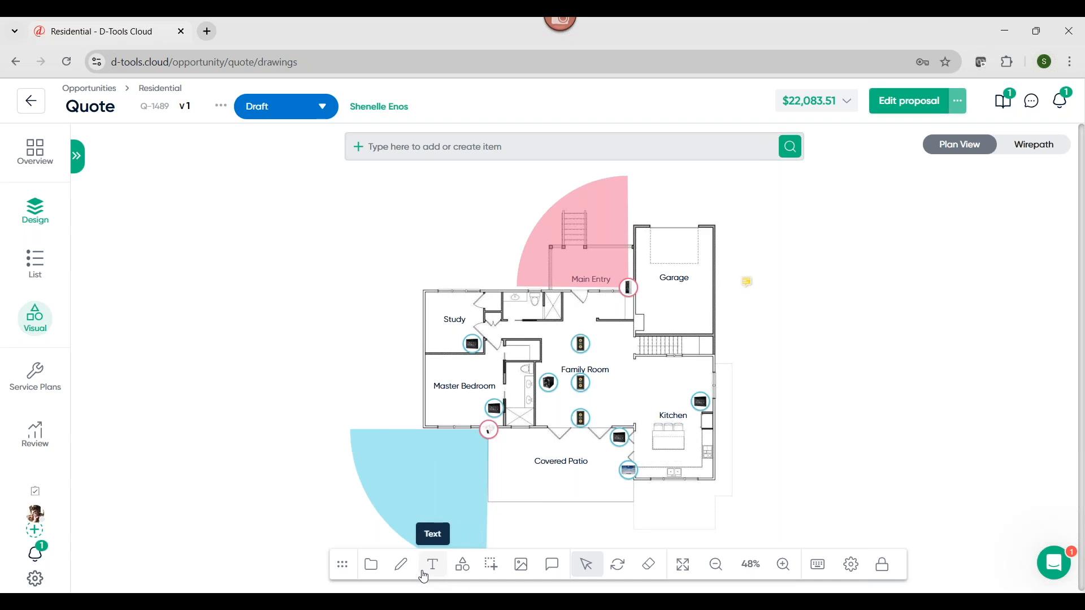
Sketch a freehand heart in the empty area beside the Master Bedroom on the floor plan
left_click(401, 564)
mouse_move(272, 398)
left_mouse_down()
mouse_move(247, 404)
mouse_move(276, 404)
mouse_move(276, 383)
mouse_move(291, 438)
mouse_move(278, 452)
left_mouse_up()
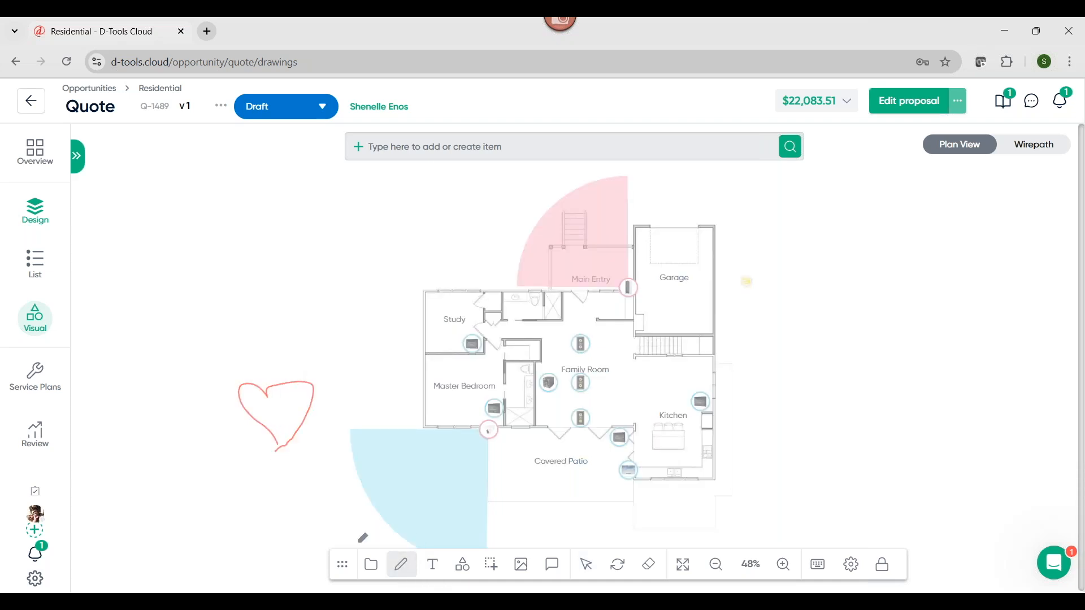
left_click(585, 565)
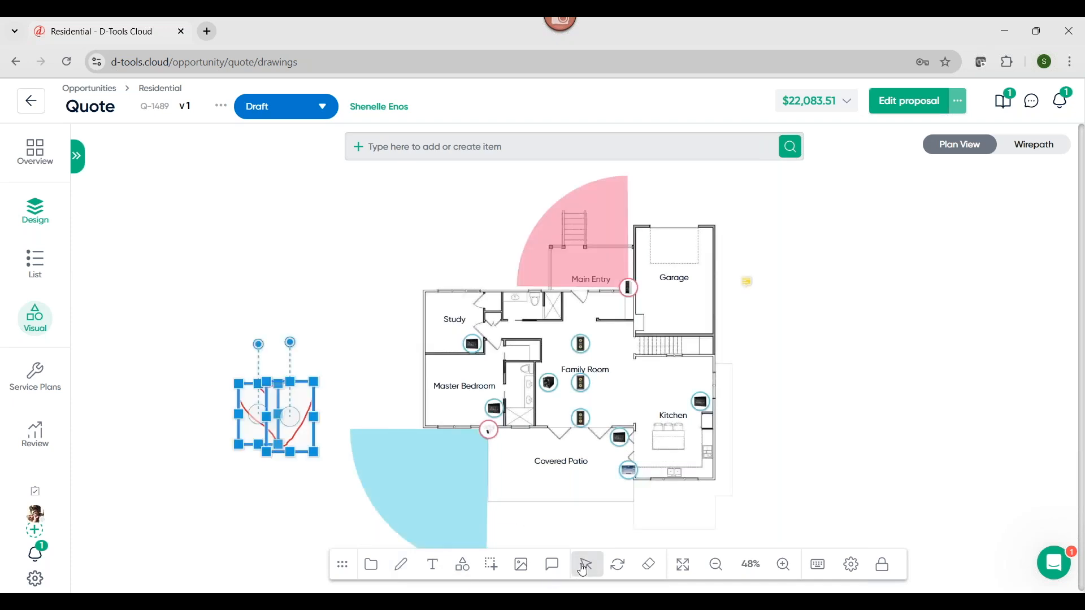
left_click(911, 486)
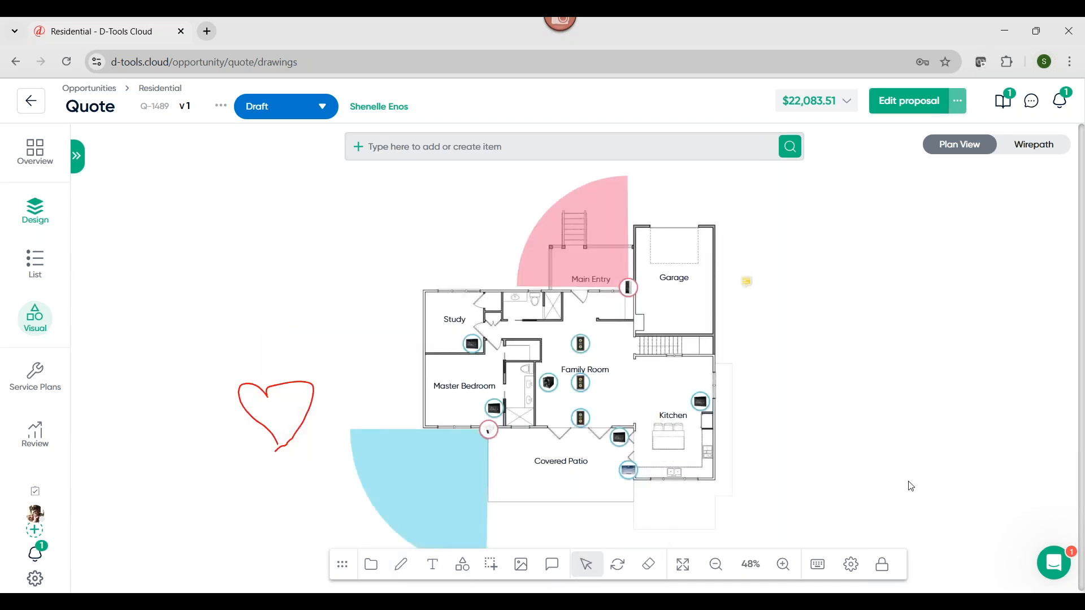
Create an image quote from Kitchen.jpg in the Desktop's Demo Photos folder and assign it to the Kitchen location
left_click(372, 572)
left_click(88, 453)
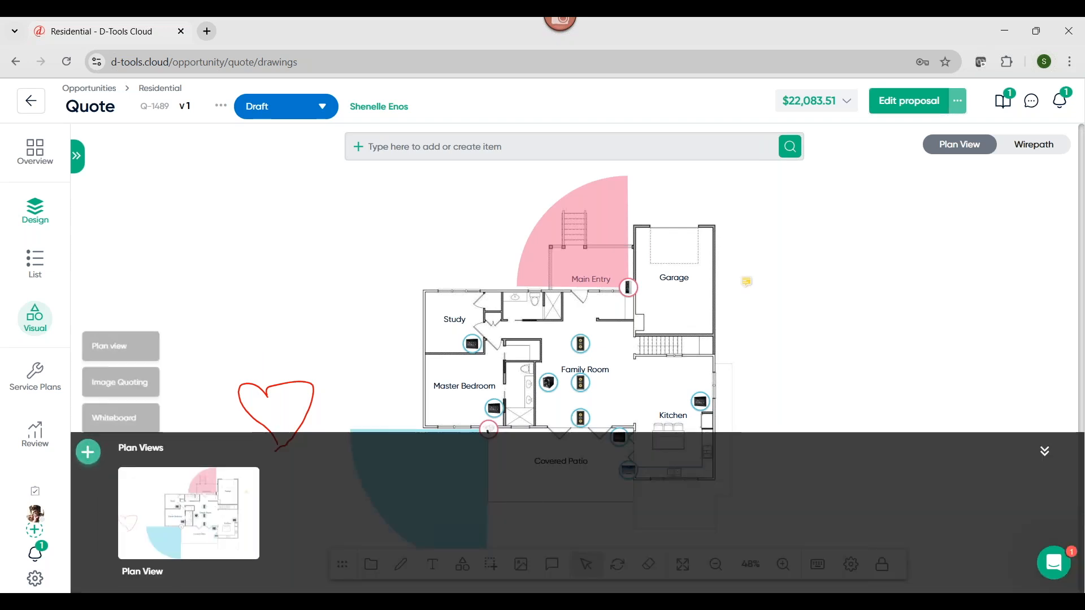
left_click(113, 376)
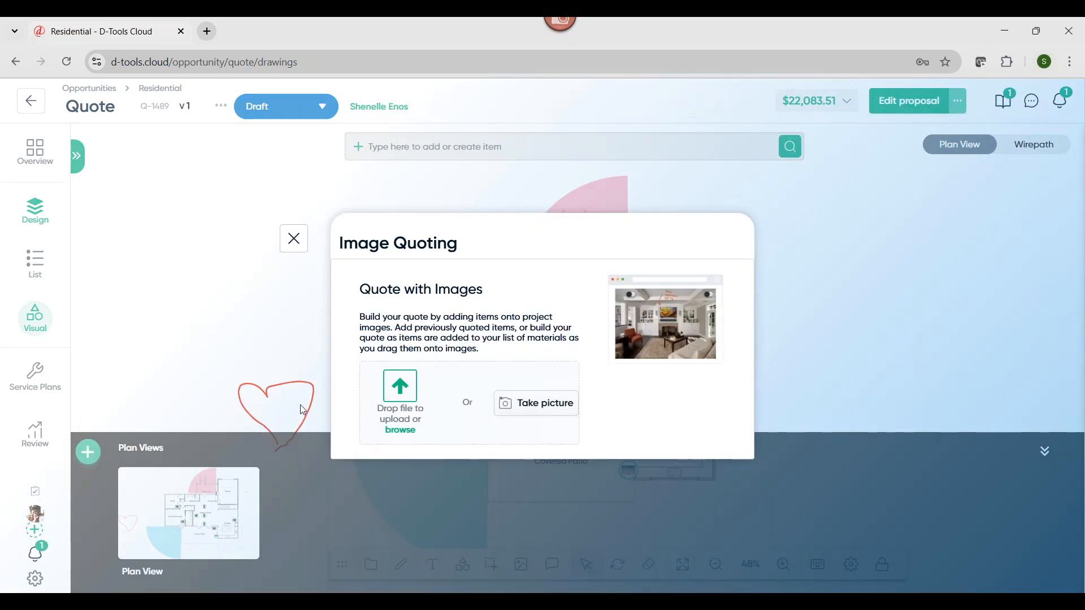
left_click(402, 432)
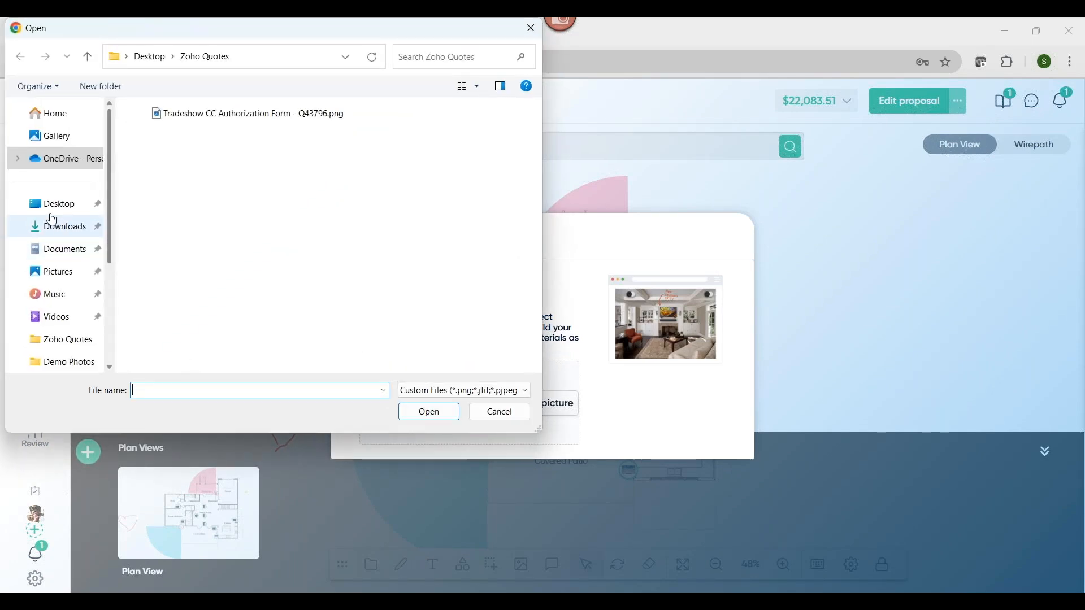
left_click(51, 205)
scroll(180, 280, "up", 1)
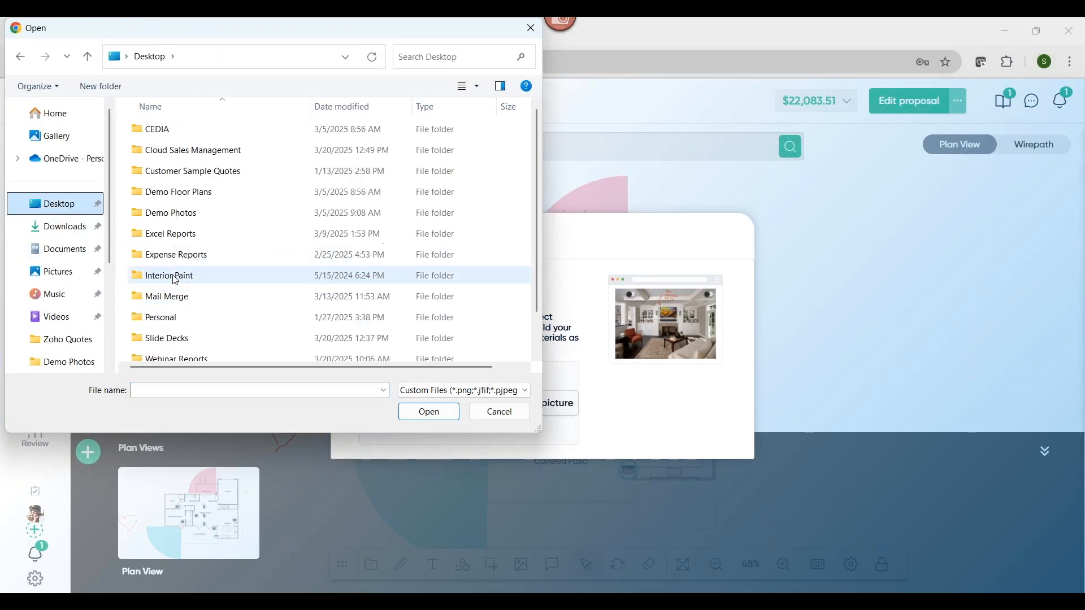
double_click(163, 217)
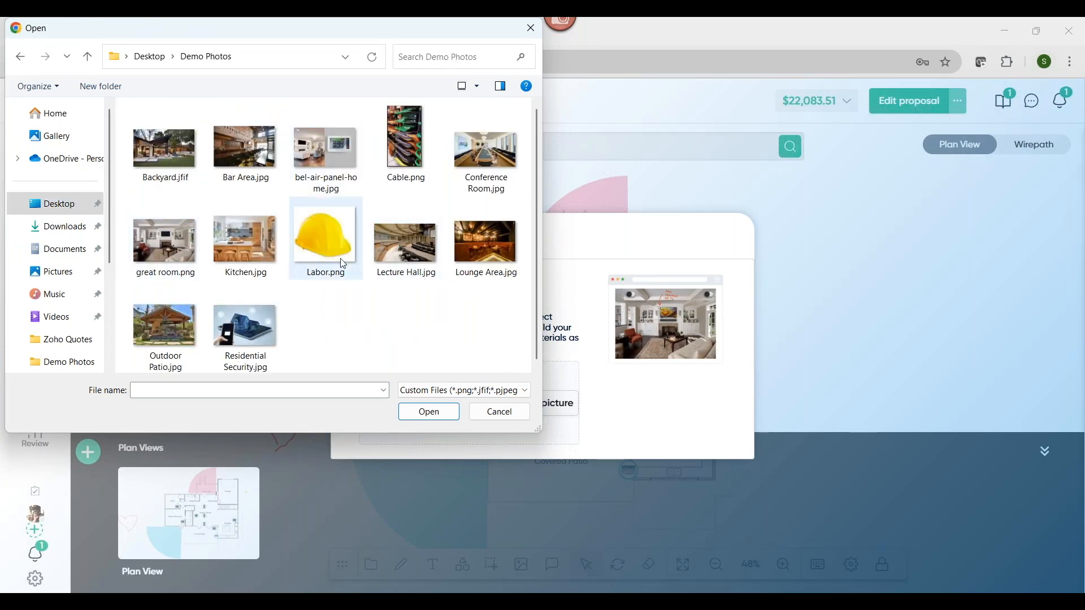
left_click(229, 255)
left_click(427, 412)
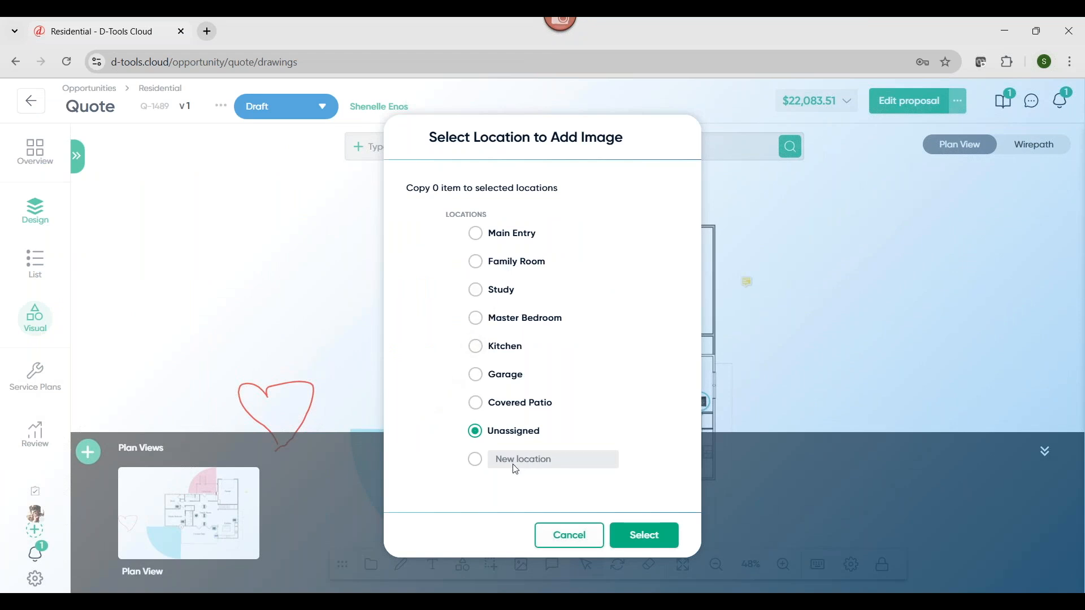
left_click(476, 346)
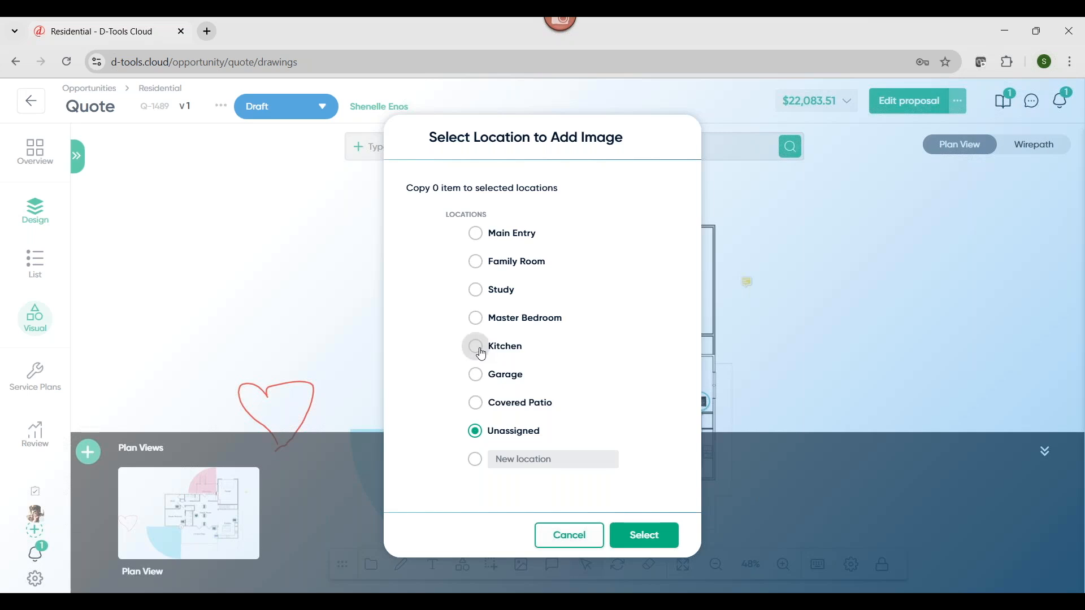
left_click(645, 542)
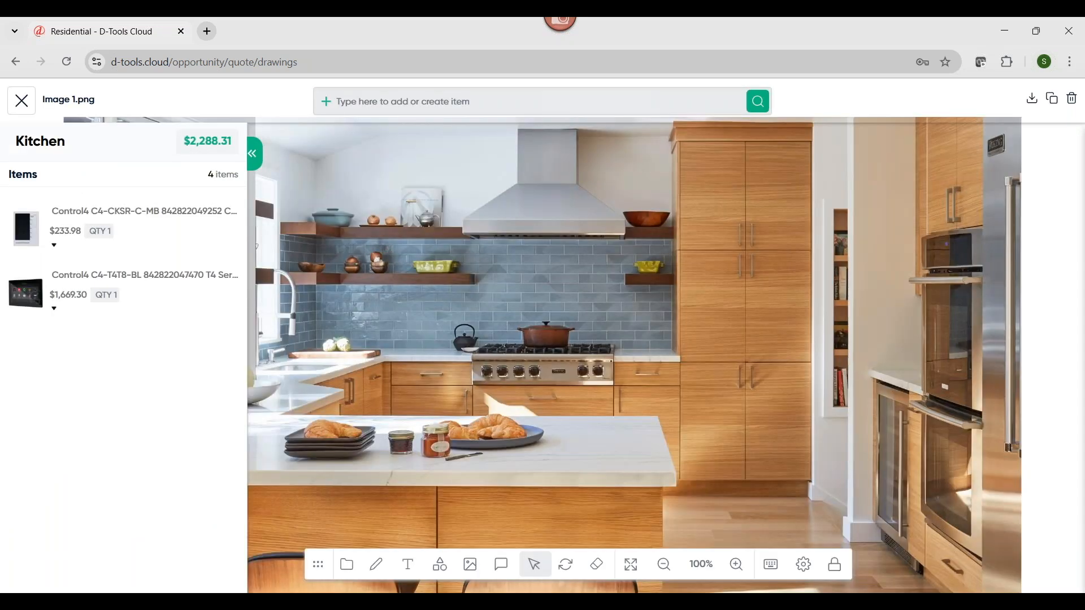
Place the Control4 C4-T4T8-BL touch screen on the wall beside the ovens in the kitchen image and return to the floor plan
mouse_move(25, 304)
left_mouse_down()
mouse_move(209, 274)
mouse_move(673, 272)
mouse_move(866, 249)
left_mouse_up()
left_click(885, 270)
mouse_move(899, 257)
left_mouse_down()
mouse_move(921, 237)
mouse_move(891, 274)
left_mouse_up()
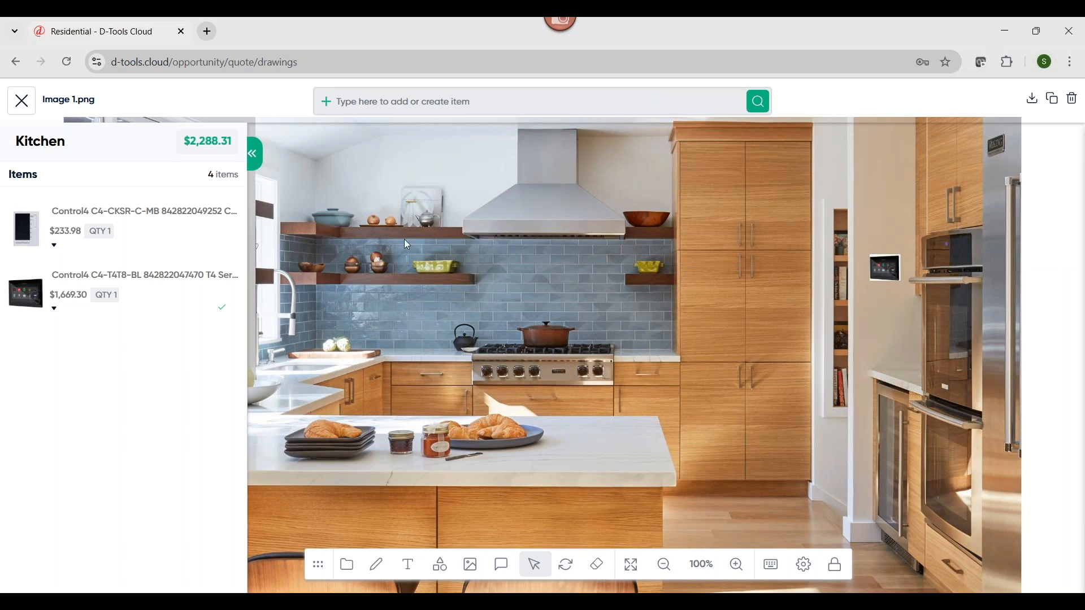
left_click(255, 154)
left_click(25, 107)
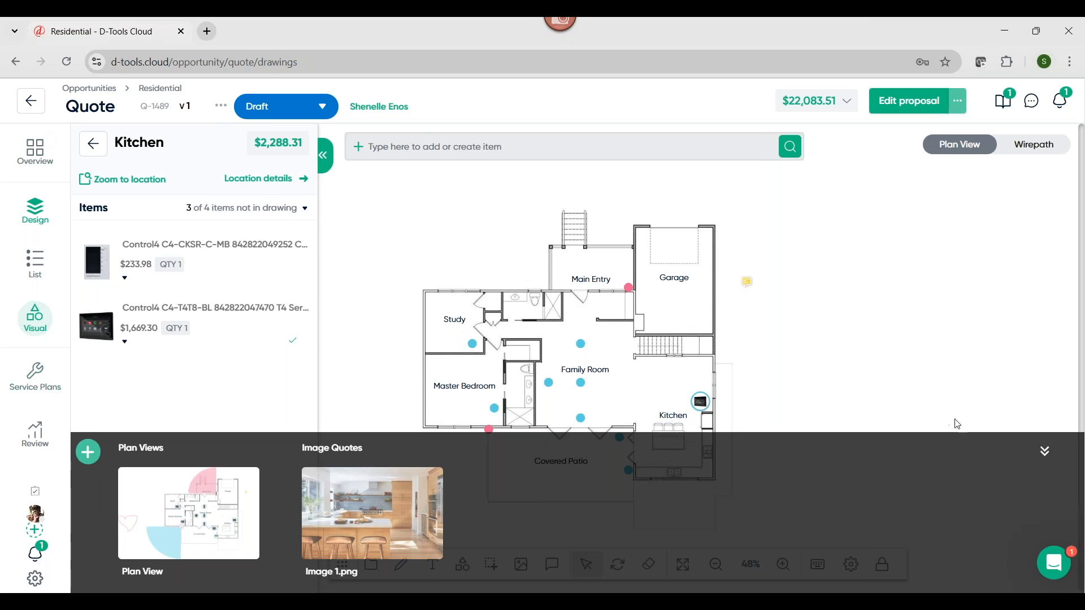
left_click(1048, 453)
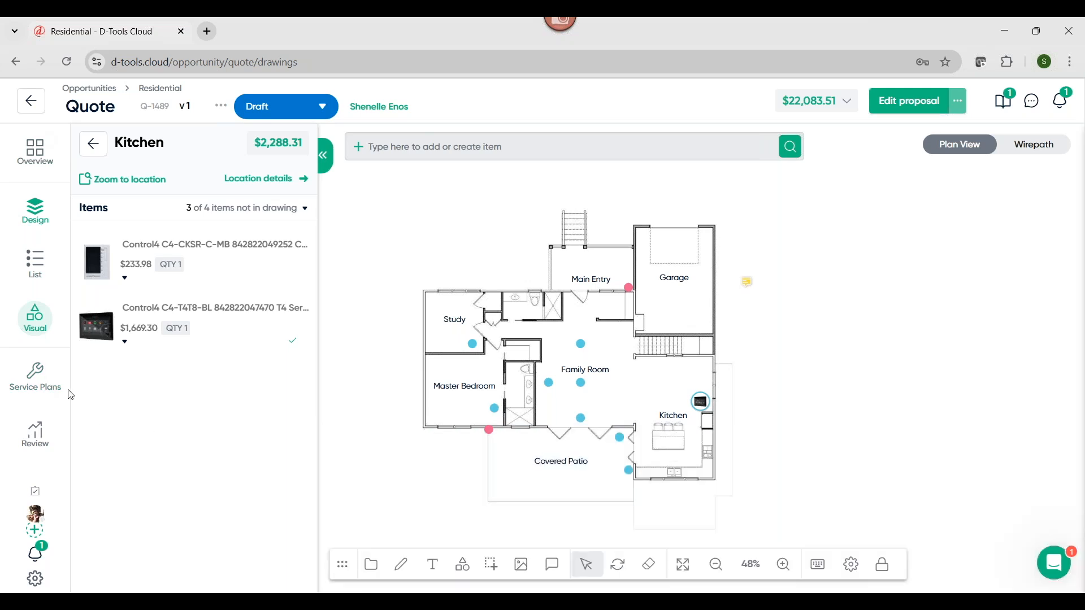
Examine the quote's service plans and its pricing summary, including profit, the adjustment breakdown, and the Product vs Labor view
left_click(35, 375)
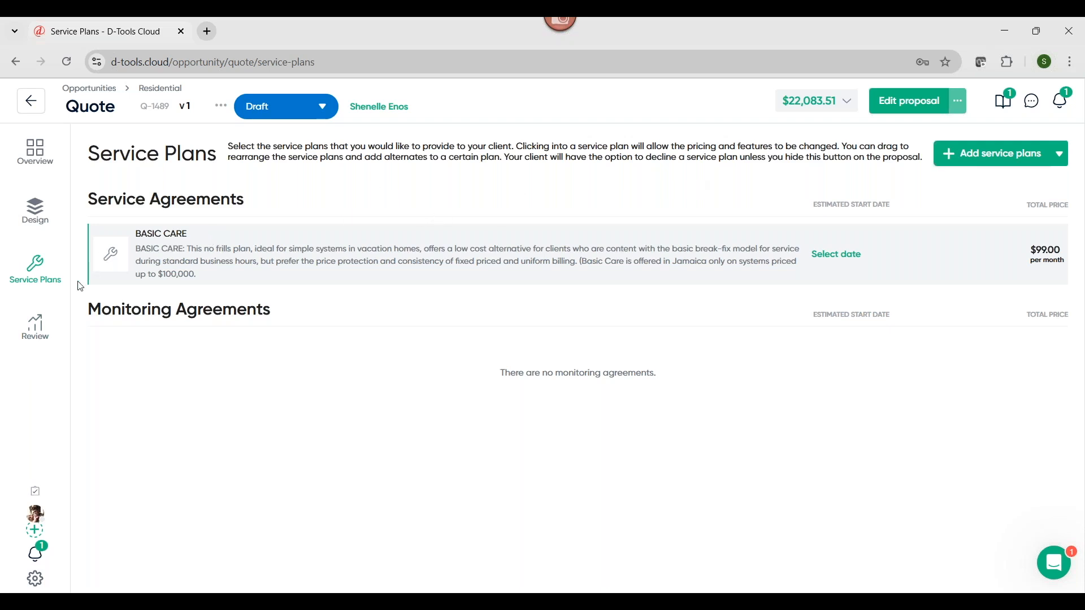
left_click(35, 328)
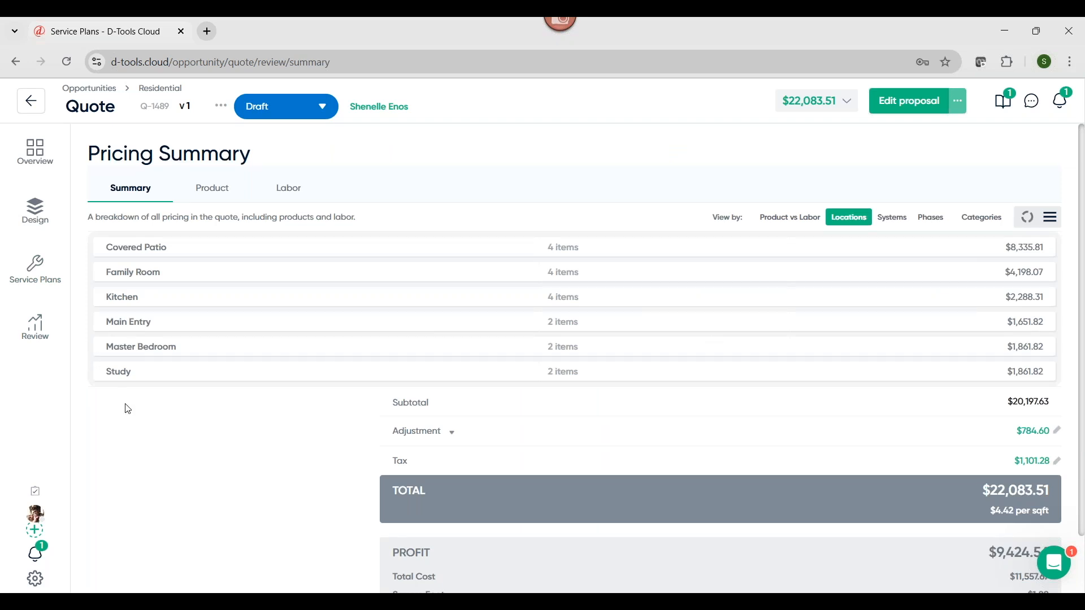
scroll(128, 411, "down", 1)
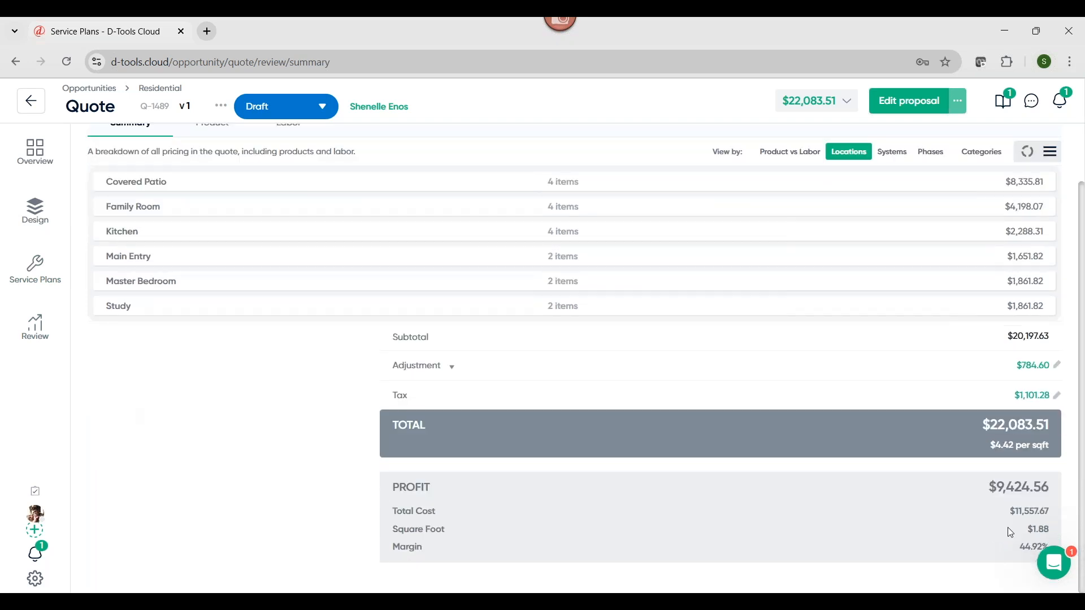
left_click(452, 366)
scroll(306, 455, "up", 1)
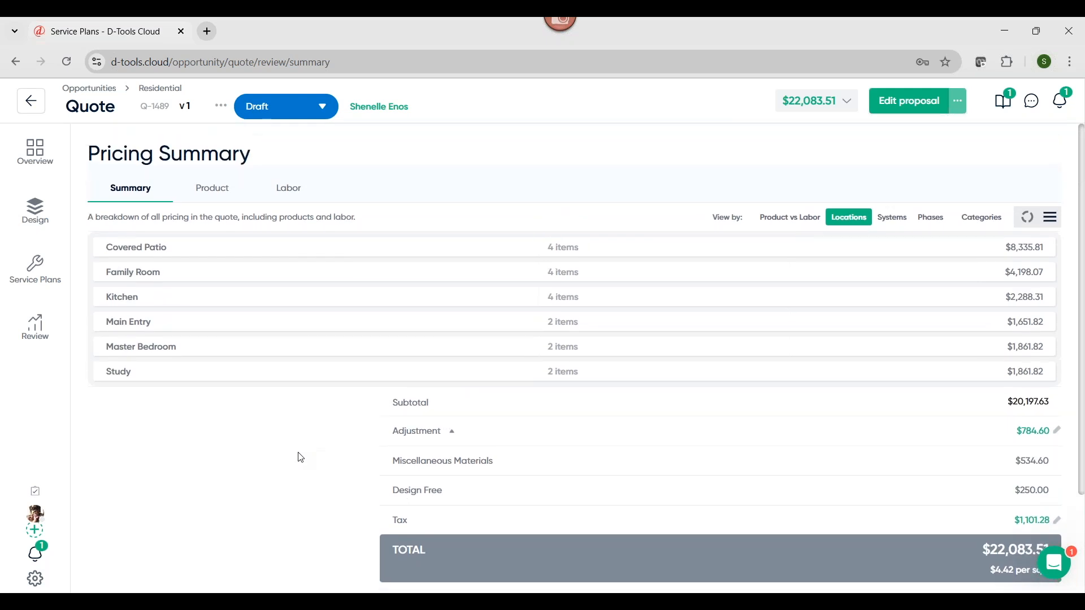
left_click(777, 220)
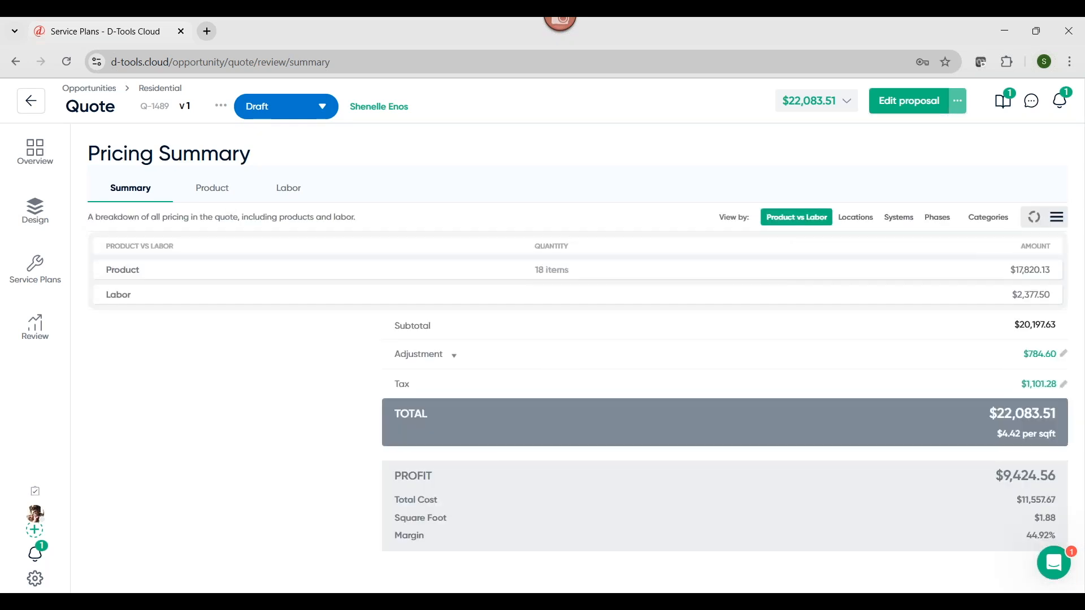
View the pricing summary as a chart and review the Product vs Labor split, totals, and profit
left_click(1035, 221)
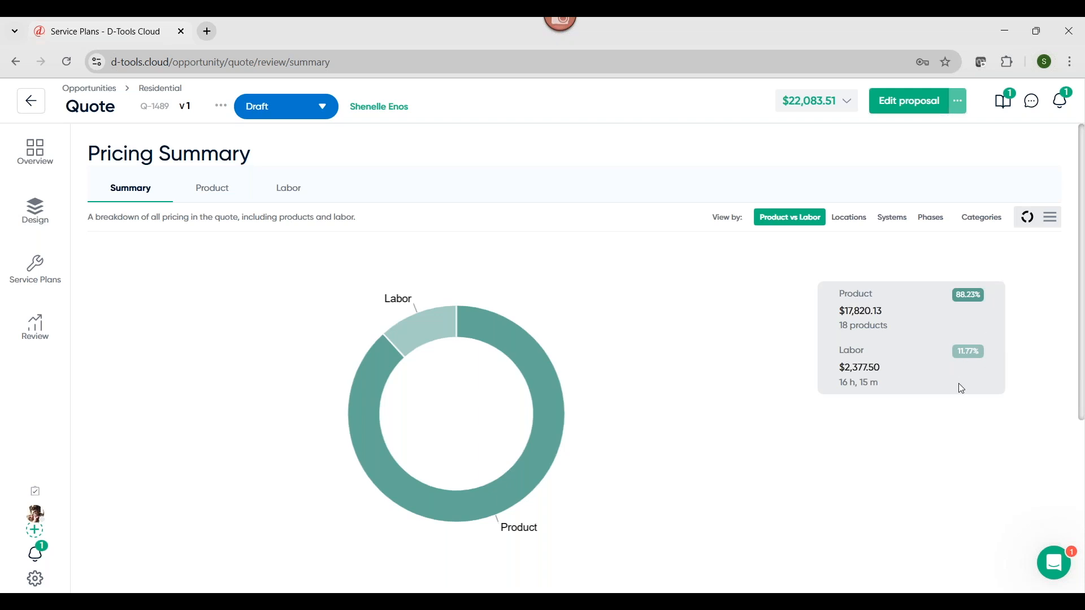
scroll(974, 384, "down", 5)
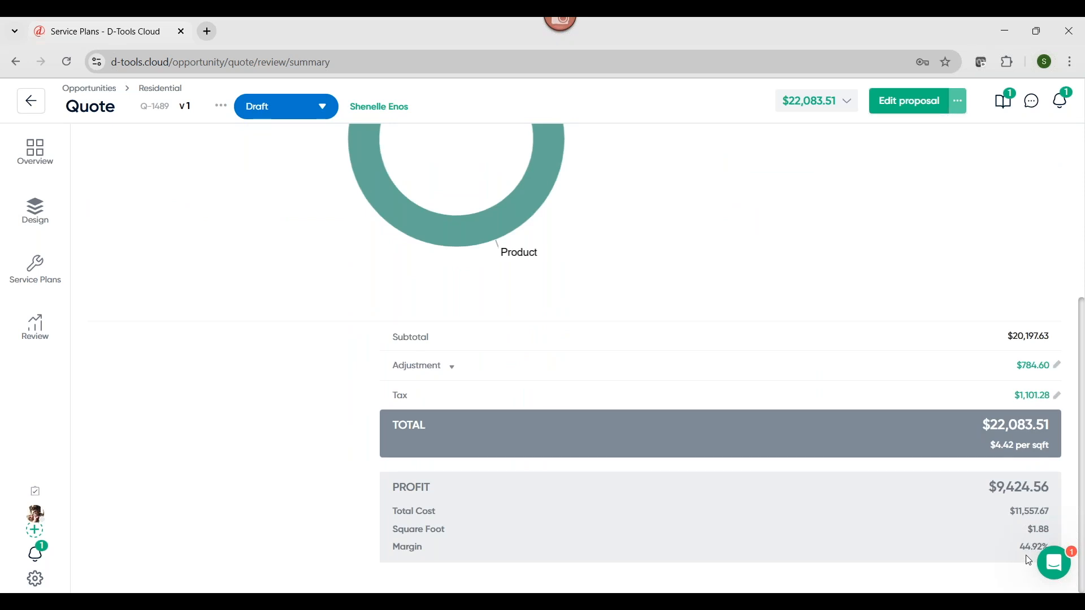
scroll(972, 377, "up", 5)
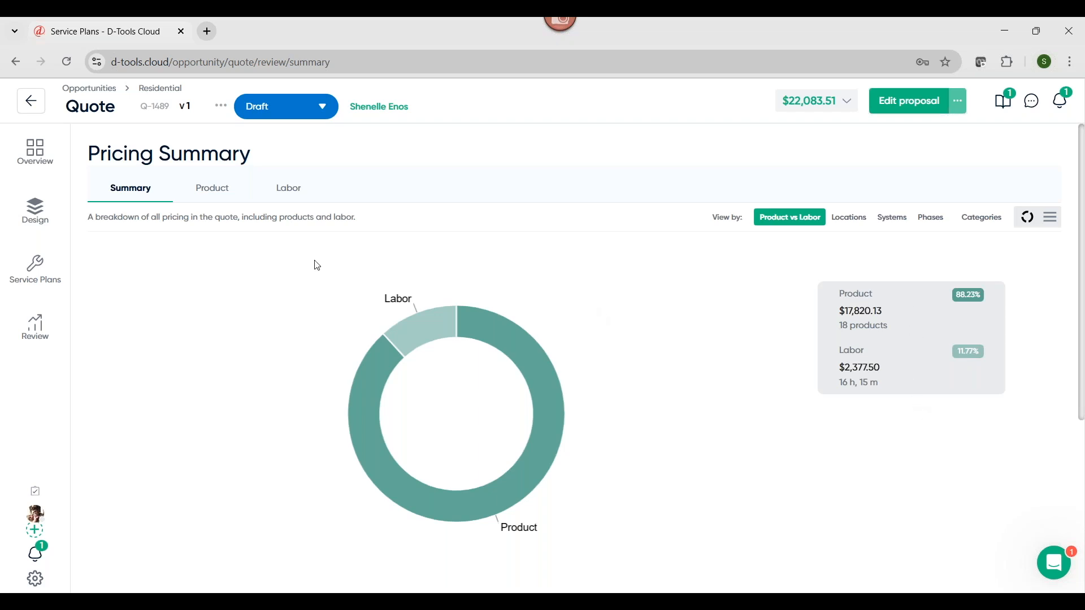
Review the quote's labor pricing by type, inspect the Installation difficulty factor, and leave it without saving
left_click(291, 193)
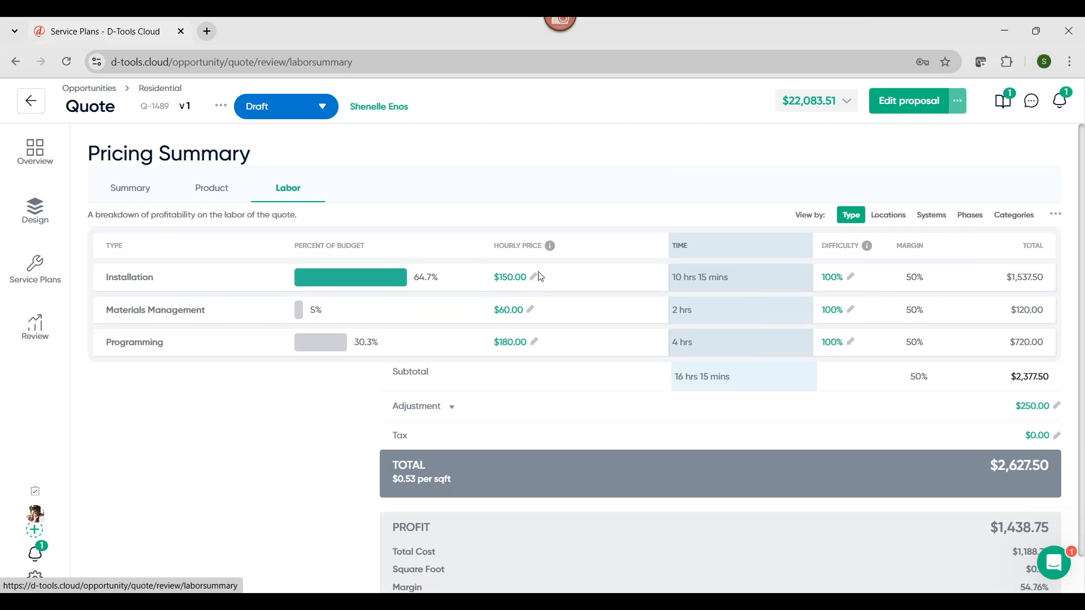
left_click(852, 279)
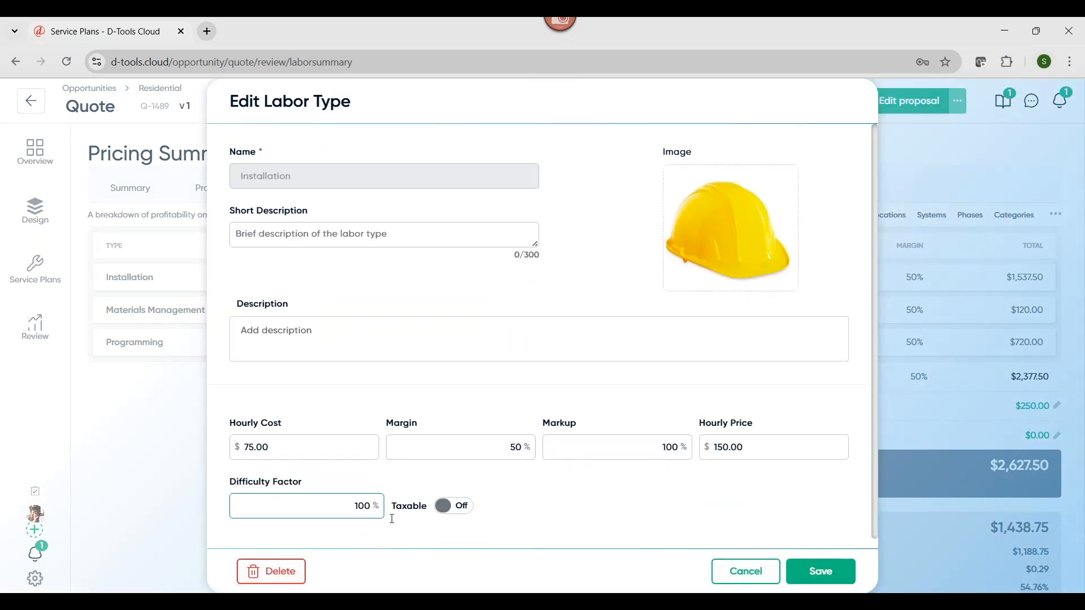
left_click(745, 572)
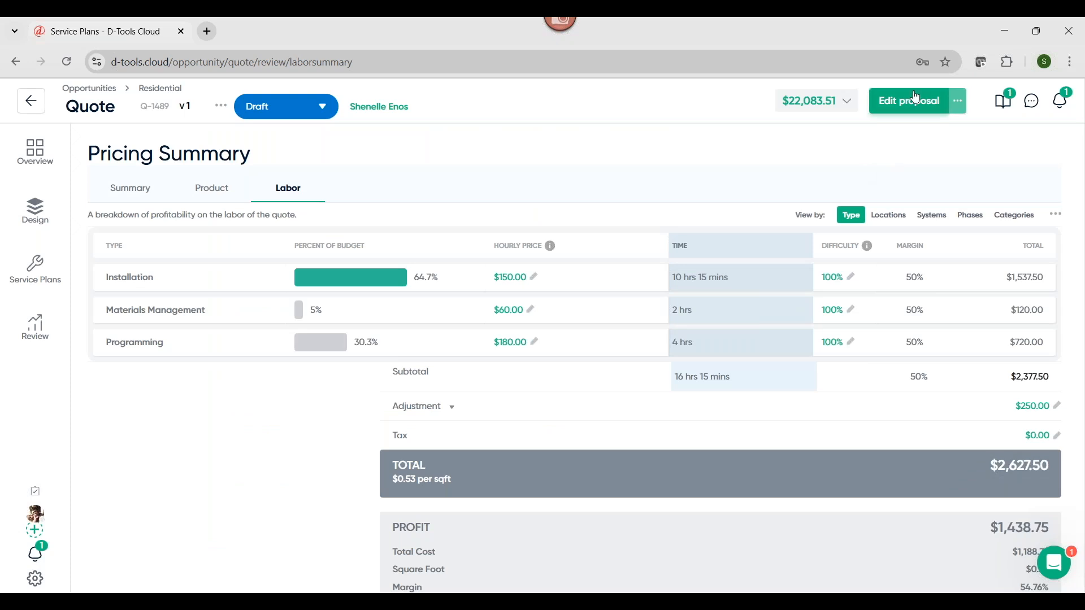
Present the proposal and look through its opening sections, from Philosophy and Why Choose Us through the Gallery to the Portfolio
left_click(958, 101)
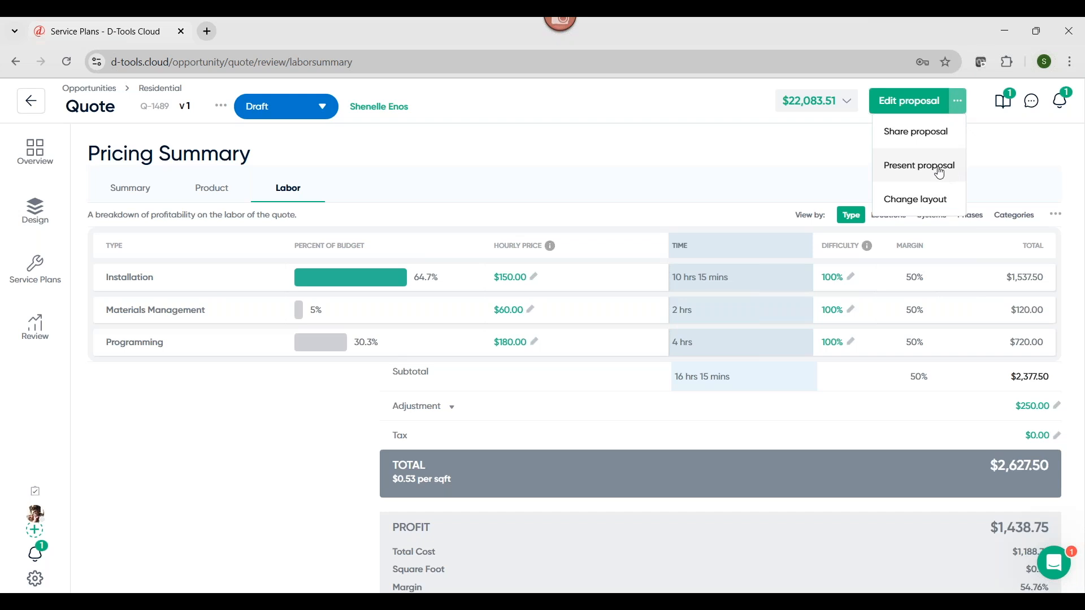
left_click(948, 175)
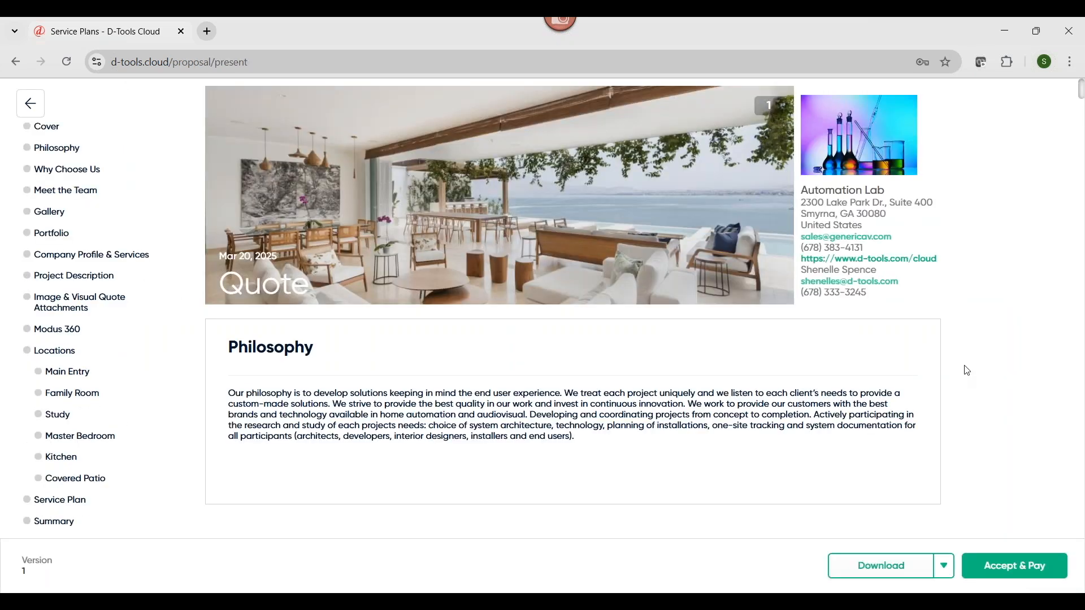
scroll(970, 395, "down", 4)
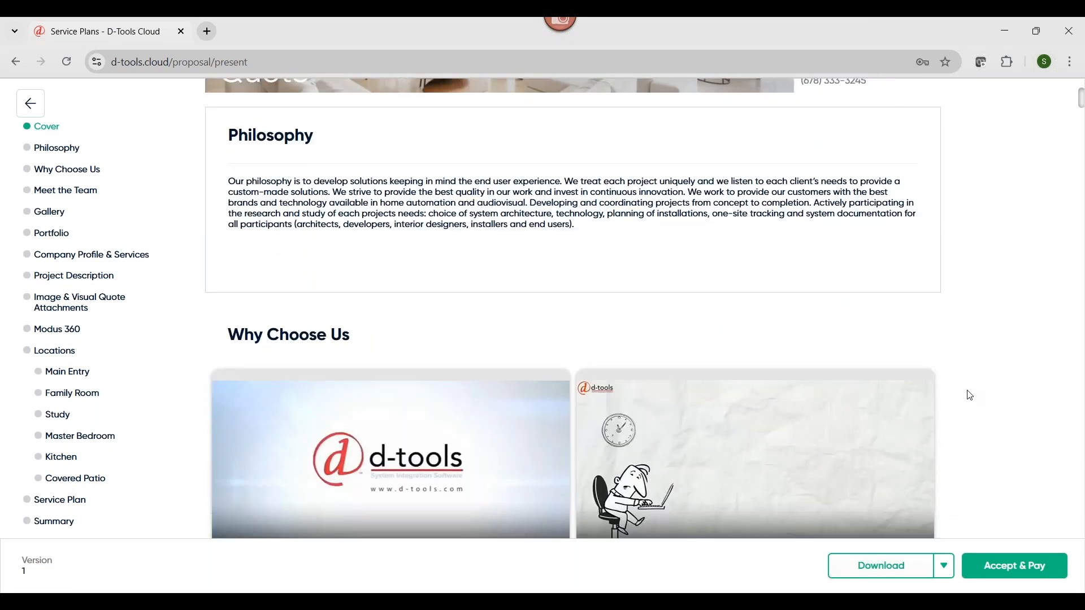
scroll(970, 395, "down", 7)
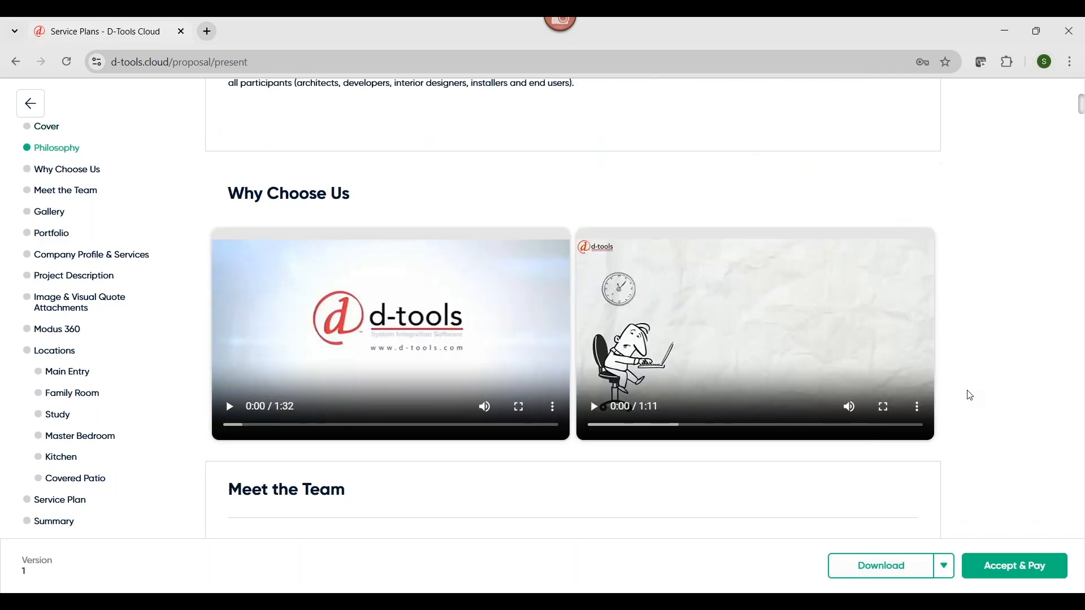
scroll(970, 396, "down", 7)
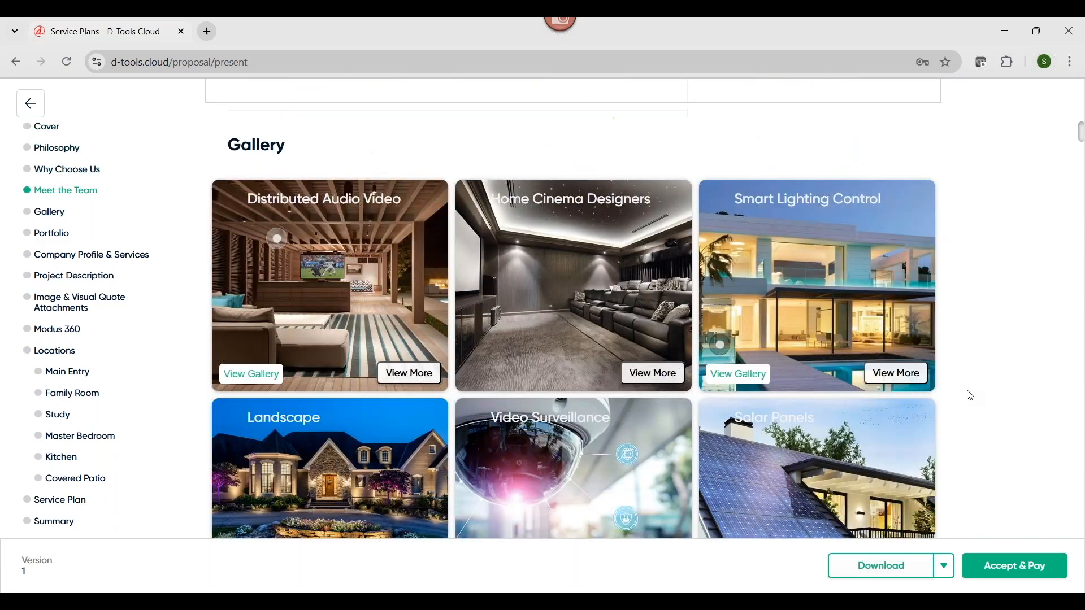
scroll(970, 396, "down", 7)
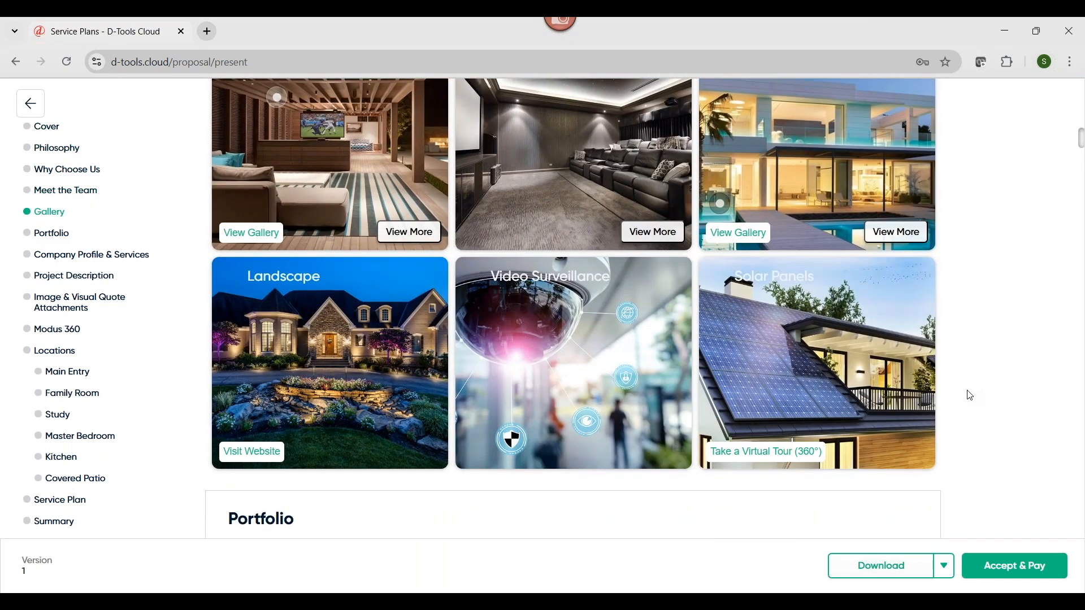
scroll(970, 395, "down", 1)
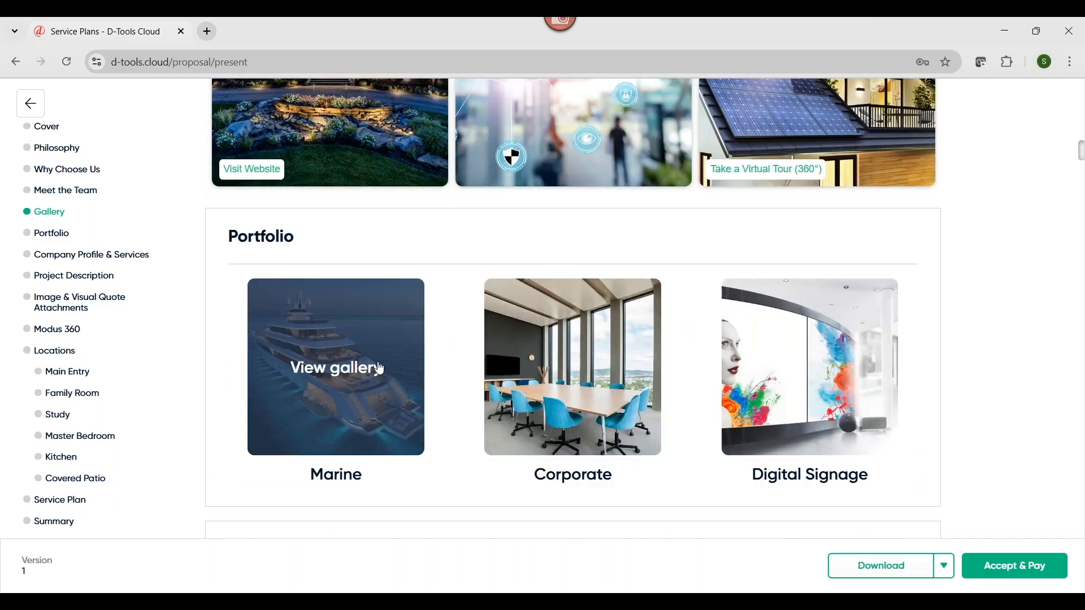
Browse the images in the Portfolio's Marine gallery and close it
left_click(383, 380)
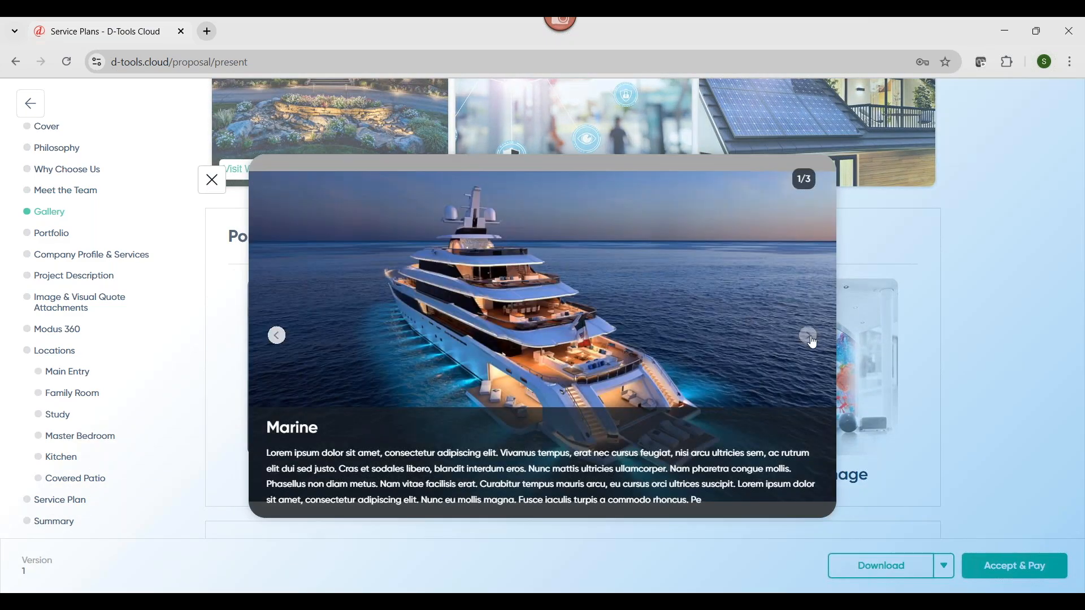
left_click(810, 337)
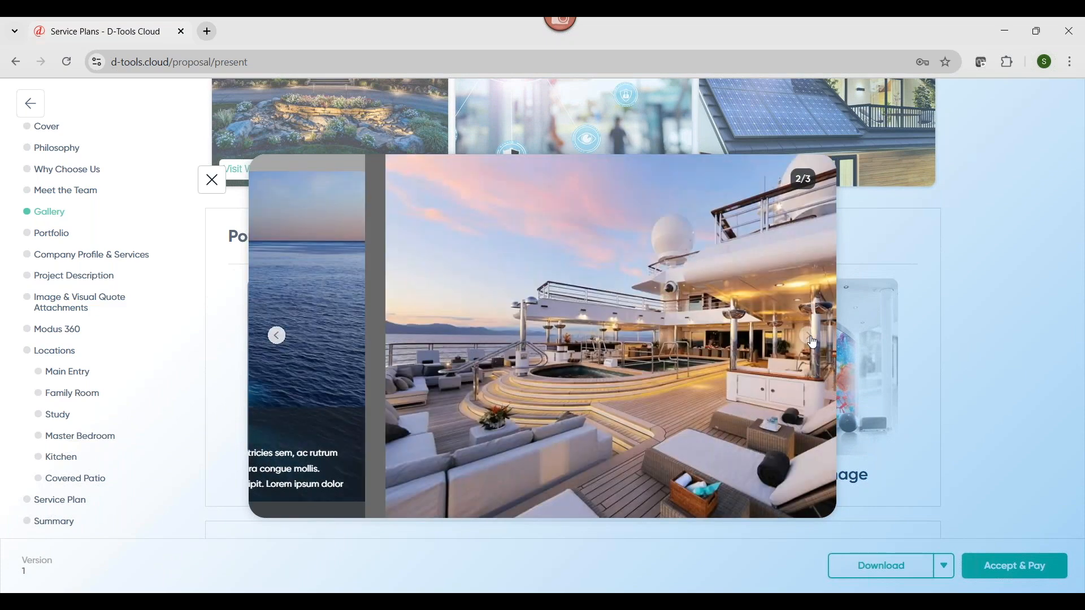
left_click(810, 337)
left_click(810, 337)
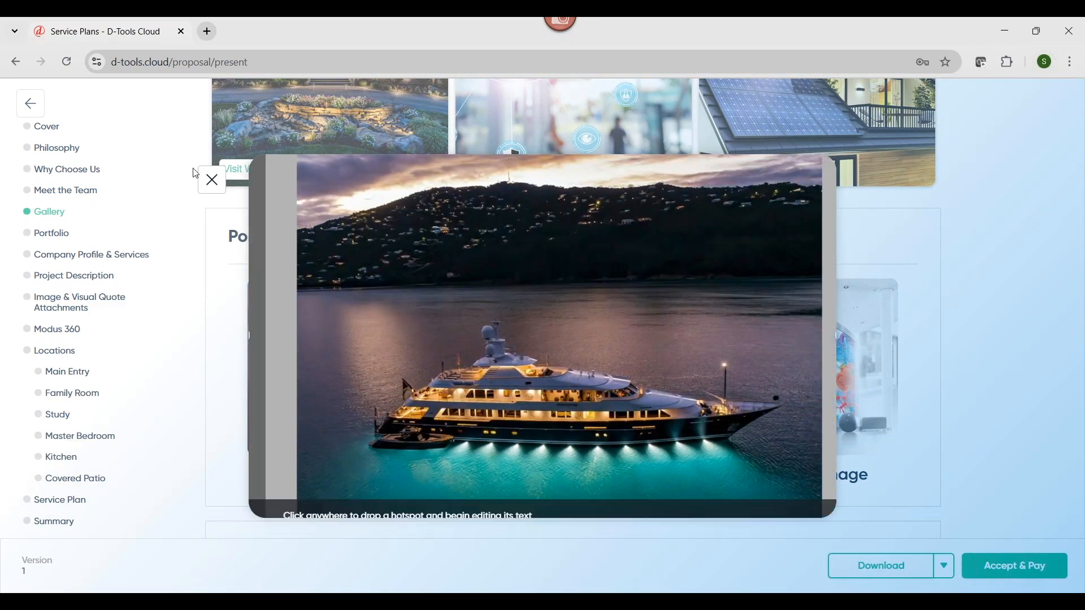
left_click(212, 180)
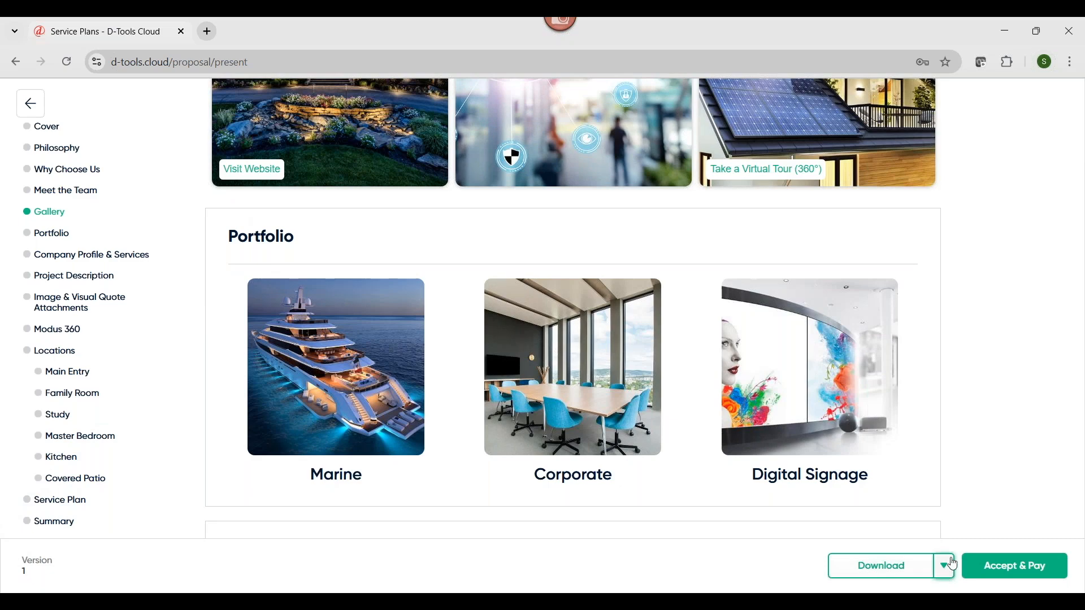
Look through the proposal's Company Profile, Project Description, Image & Visual Quote Attachments, and Modus 360 sections
scroll(1000, 399, "down", 3)
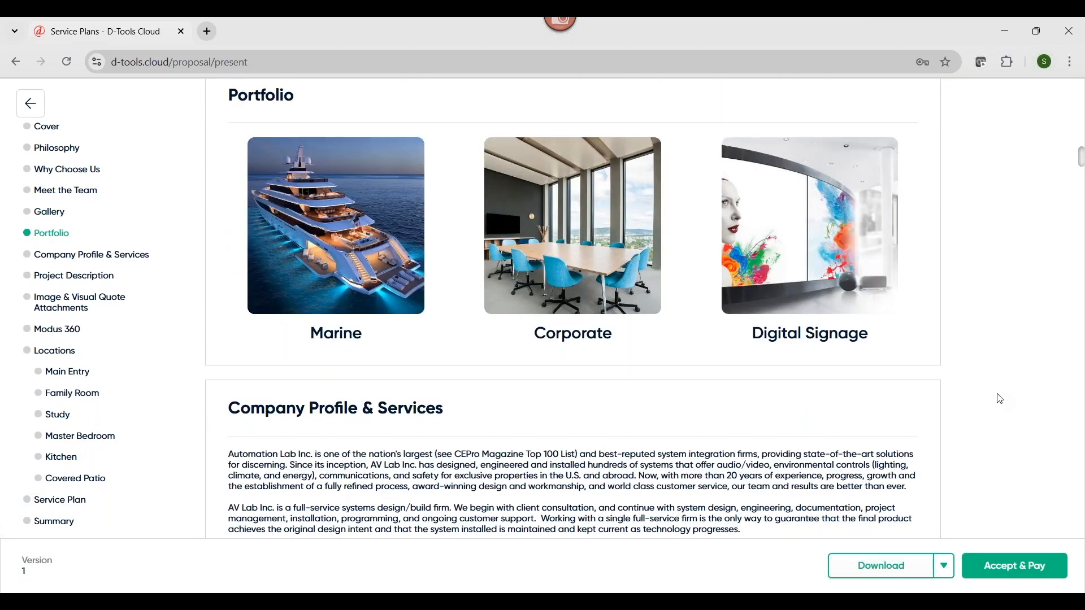
scroll(1001, 399, "down", 12)
scroll(1001, 399, "down", 15)
scroll(1000, 399, "down", 5)
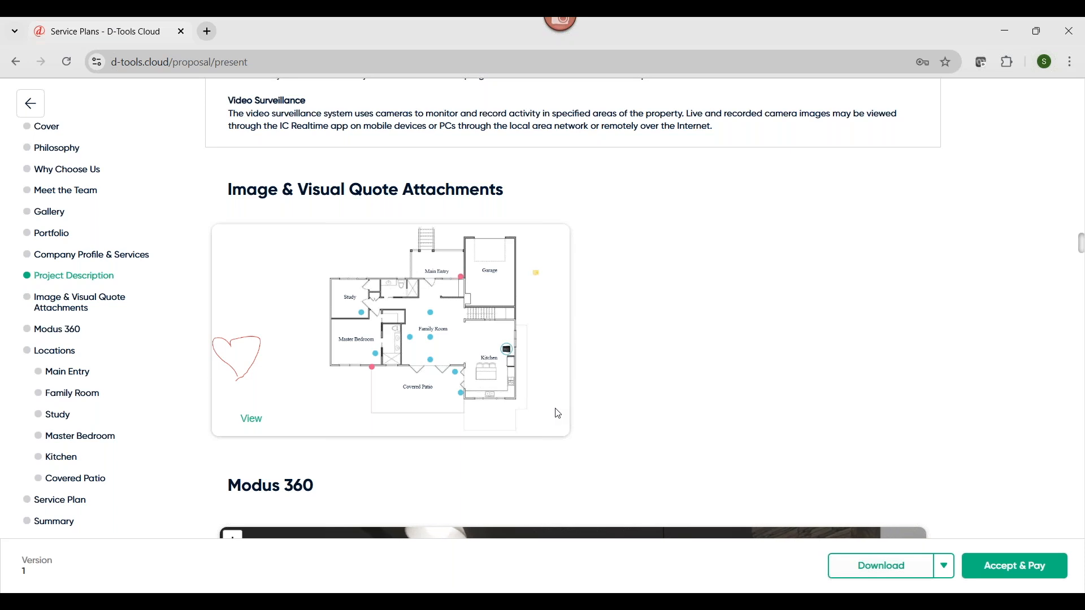
scroll(902, 395, "down", 5)
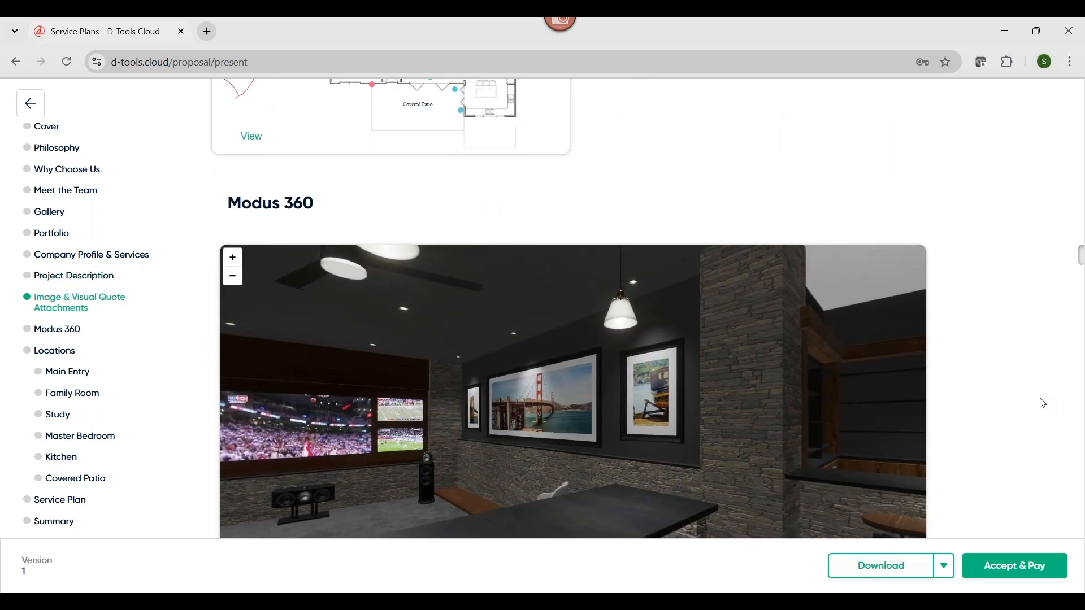
scroll(1044, 404, "down", 6)
scroll(1044, 403, "down", 9)
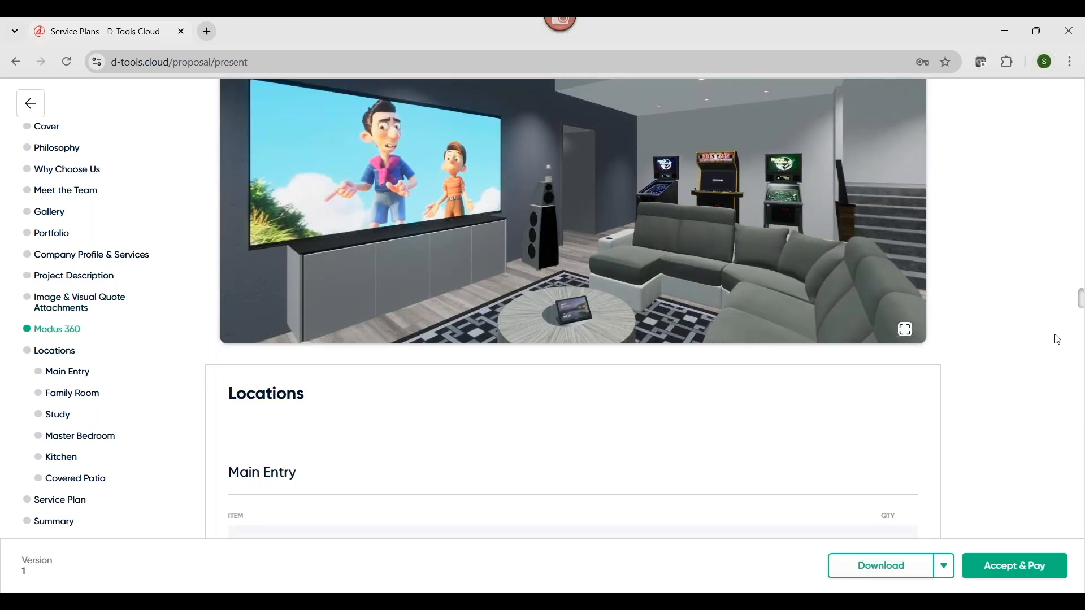
Choose the Best in Class T4 Series 10 In-Wall Touchscreen (Black) for the Main Entry and apply the optional video doorbell
scroll(1058, 340, "down", 6)
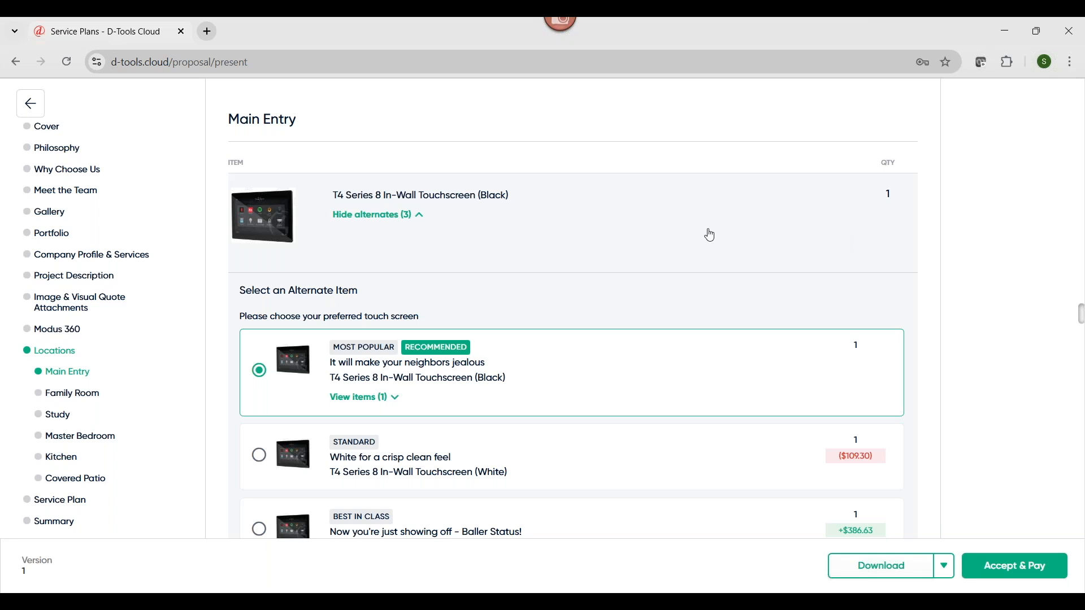
scroll(710, 235, "down", 1)
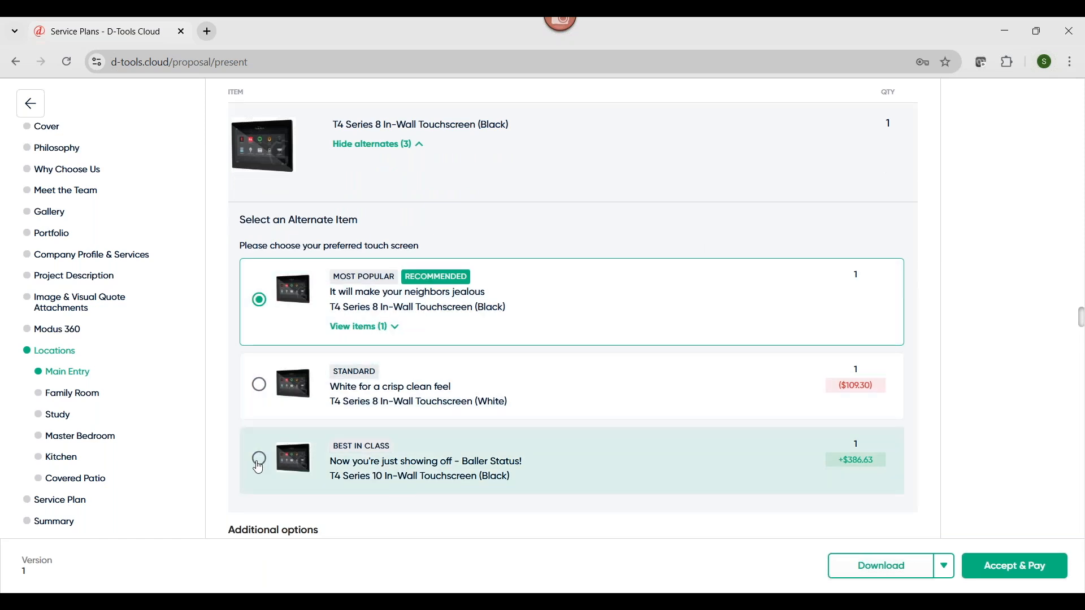
left_click(258, 465)
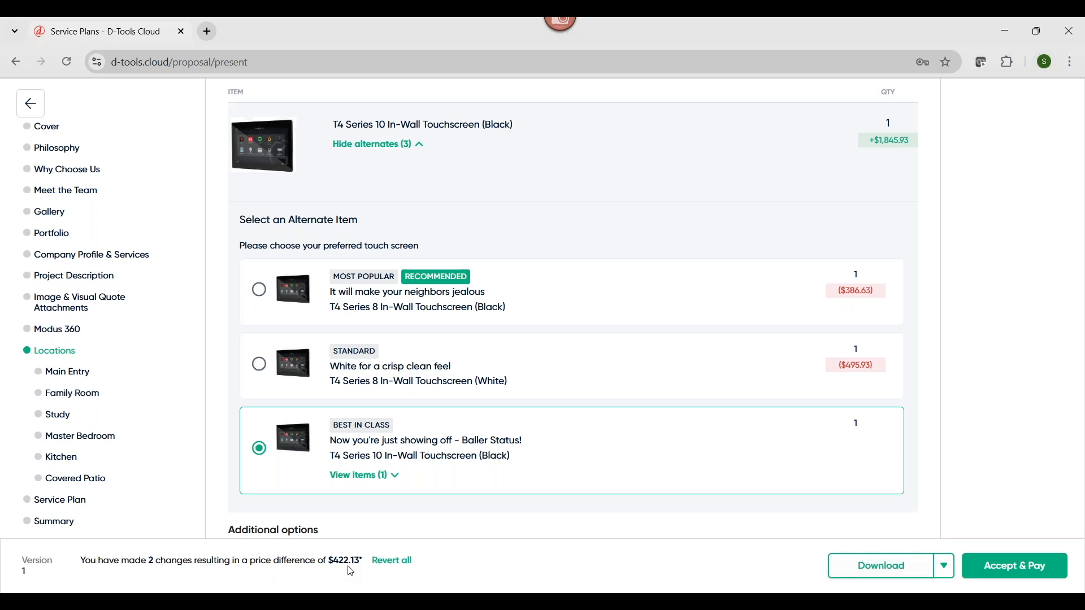
scroll(484, 448, "down", 5)
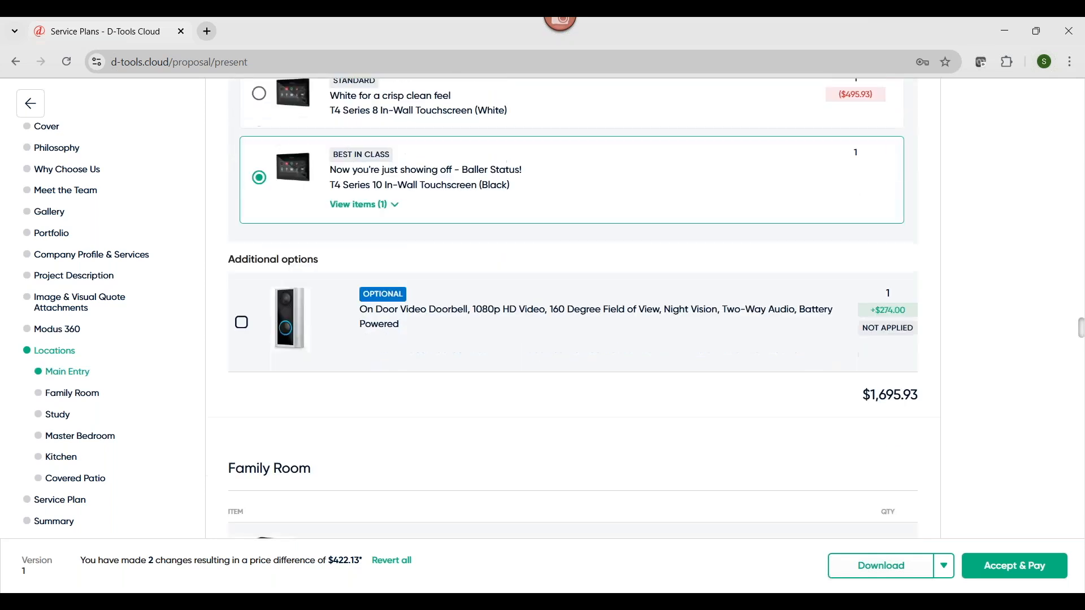
left_click(242, 313)
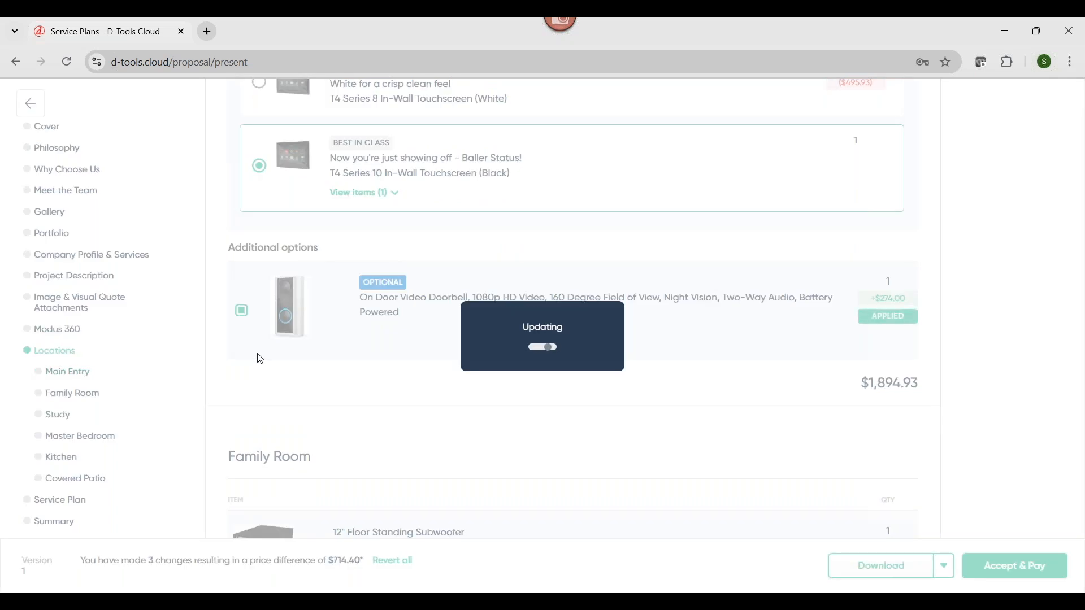
Check the product details of the Study's T4 Series 8 Tabletop Touchscreen and review the remaining items through the Covered Patio
scroll(259, 359, "down", 10)
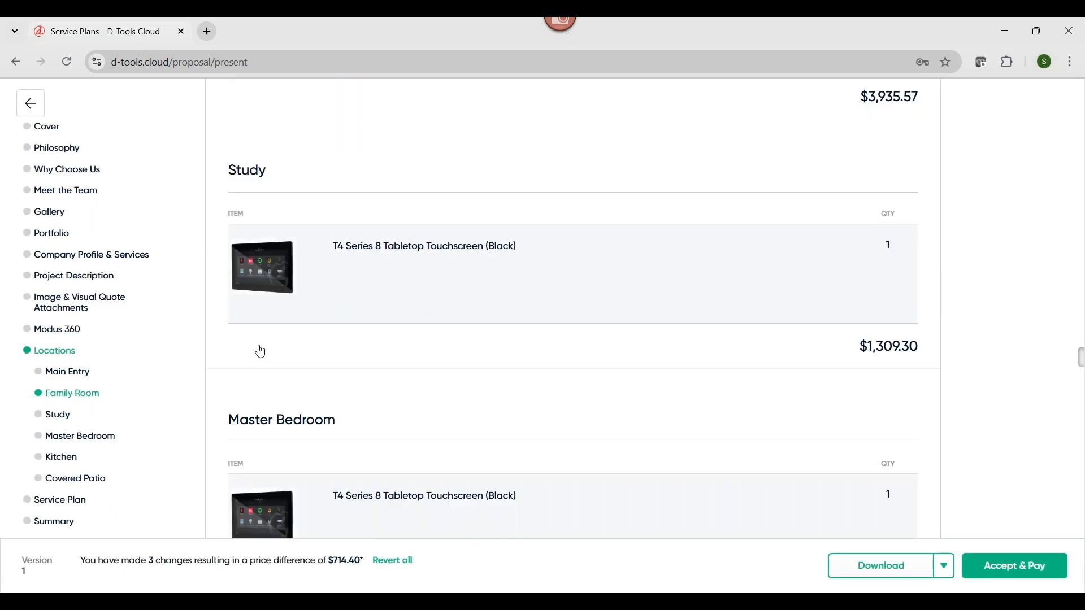
scroll(247, 131, "down", 2)
left_click(247, 130)
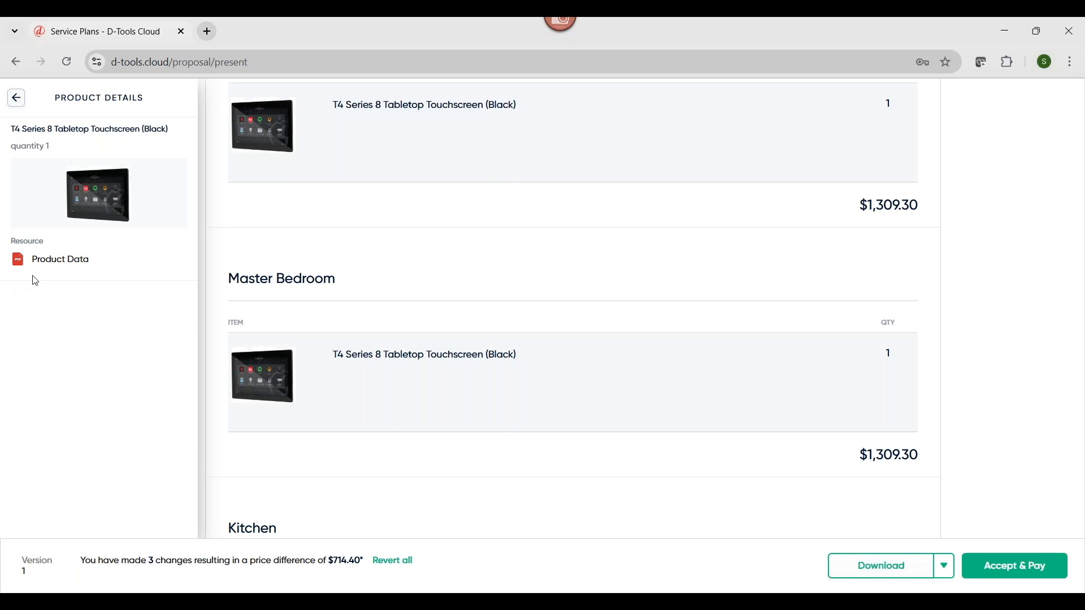
left_click(17, 102)
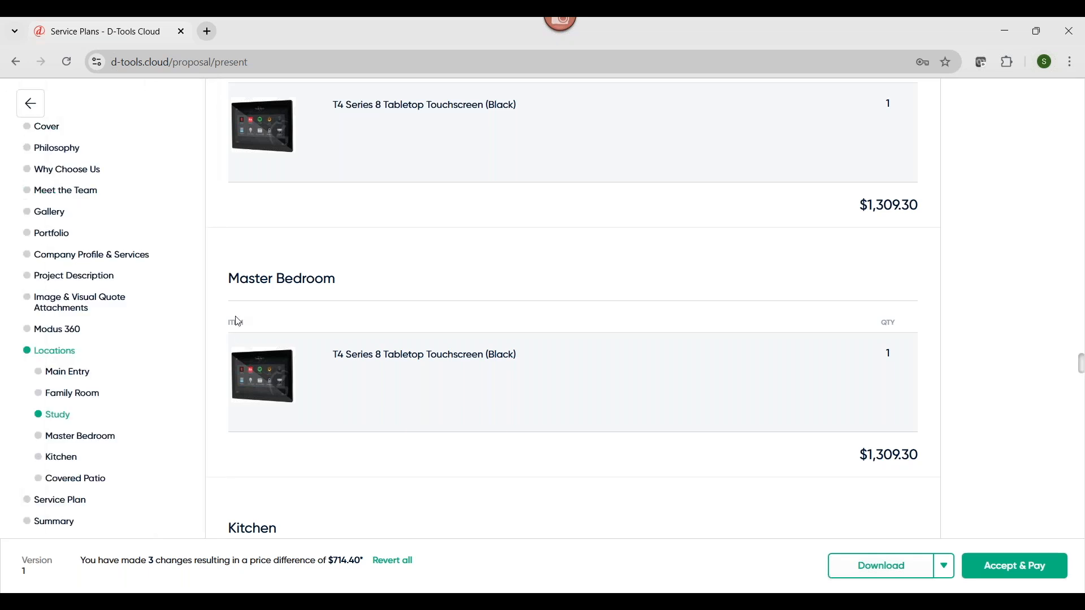
scroll(308, 399, "down", 1)
scroll(308, 399, "down", 6)
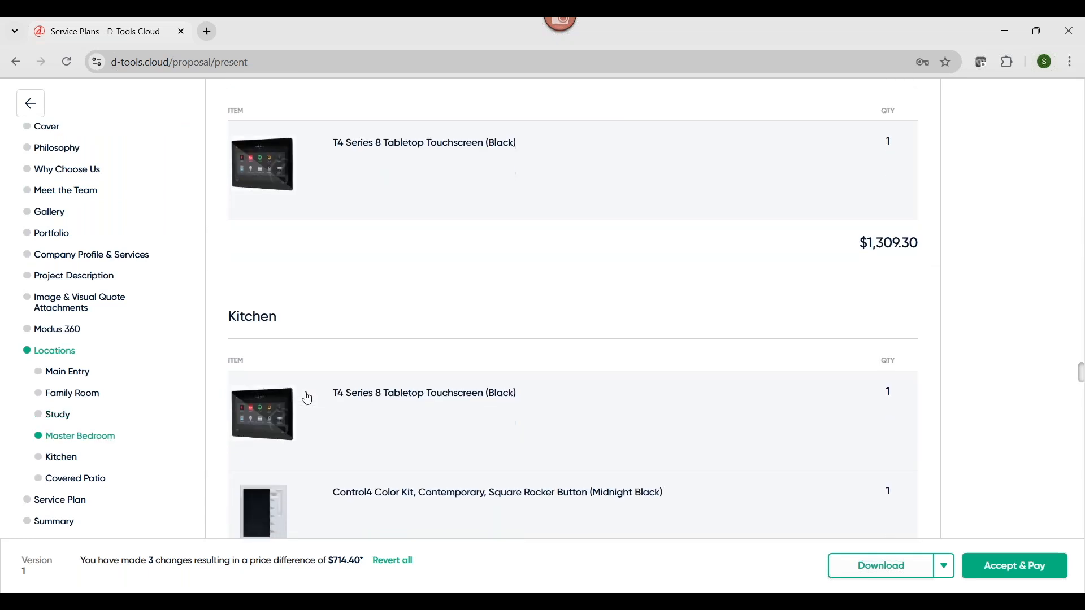
scroll(91, 504, "down", 2)
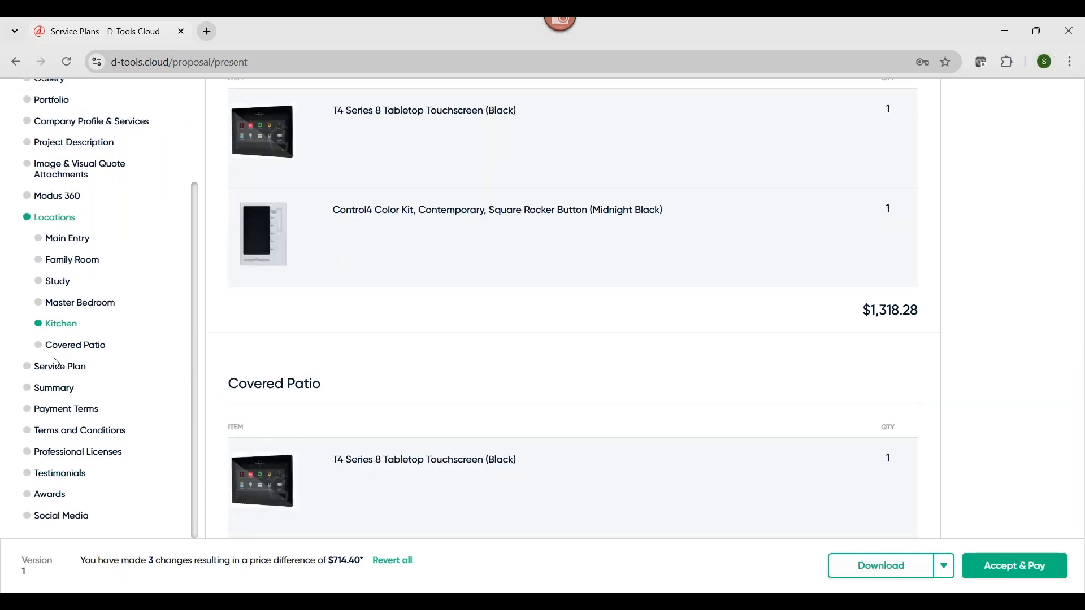
In the proposal's Service Plan section, switch the Basic Care billing frequency to Monthly and back to Annual
left_click(57, 376)
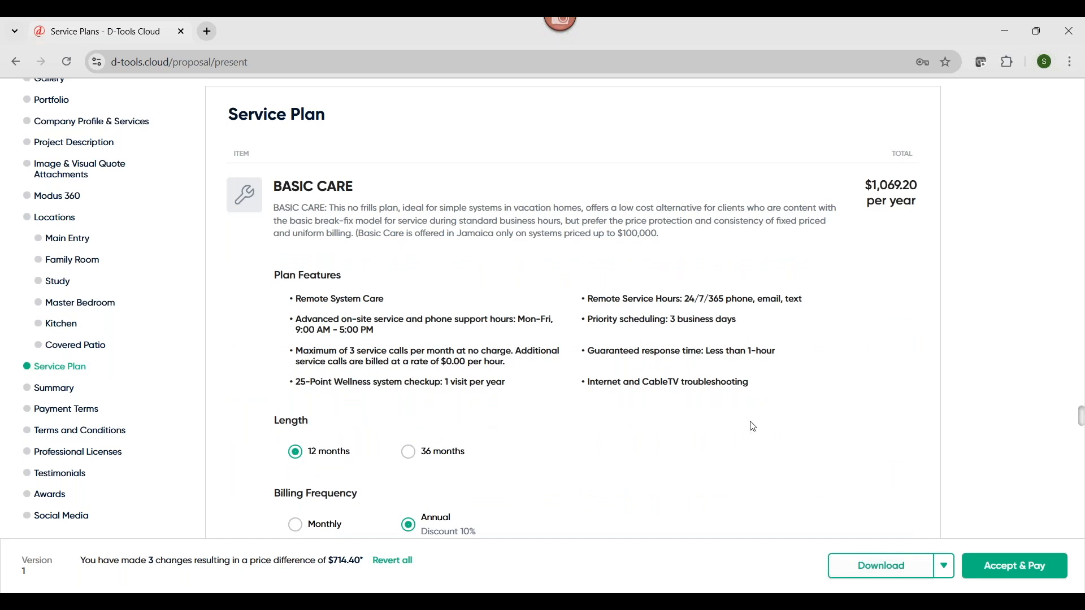
scroll(1009, 390, "down", 1)
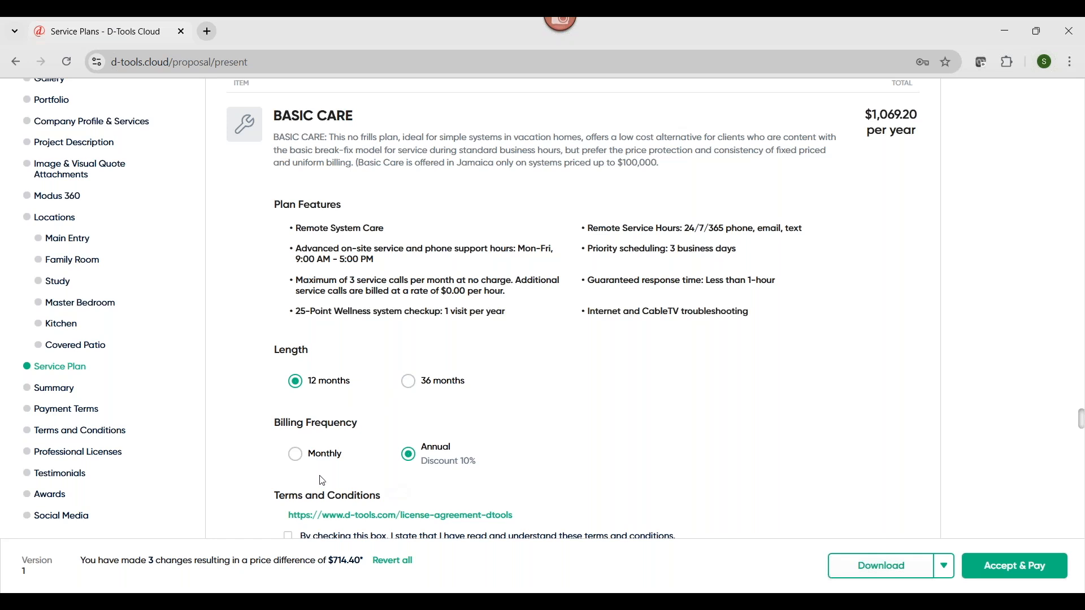
left_click(295, 455)
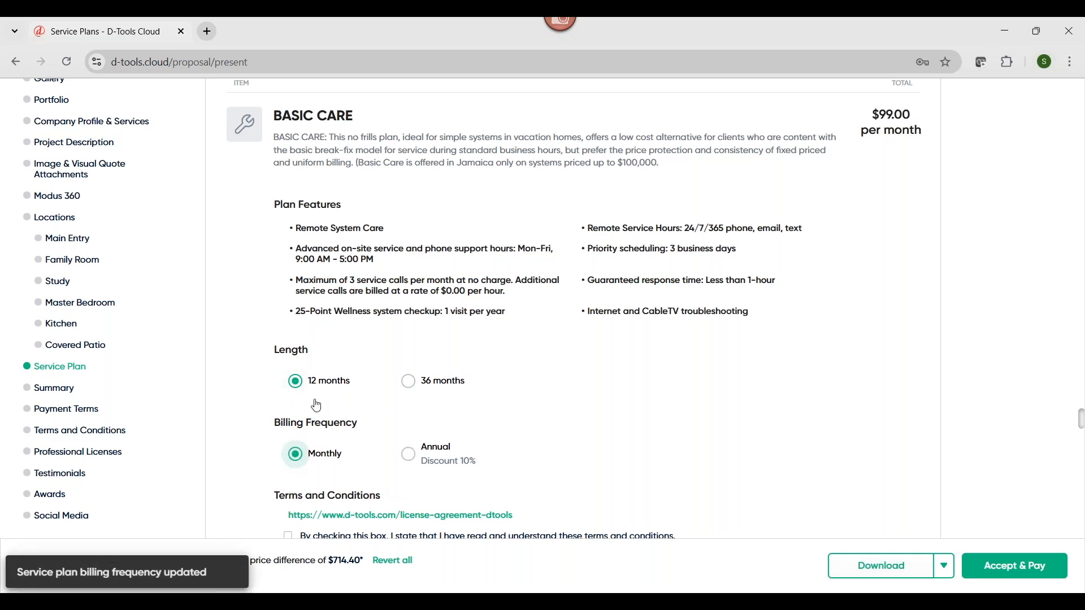
left_click(411, 456)
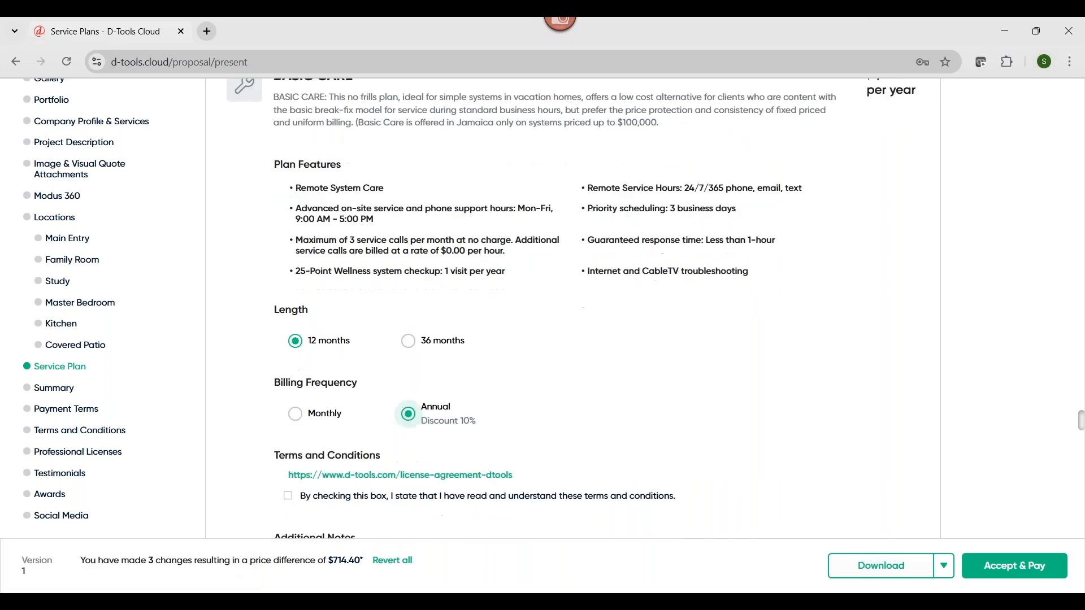
Agree to the Basic Care plan's terms and conditions, and review the proposal's Summary and Payment Terms
scroll(339, 498, "down", 1)
left_click(288, 466)
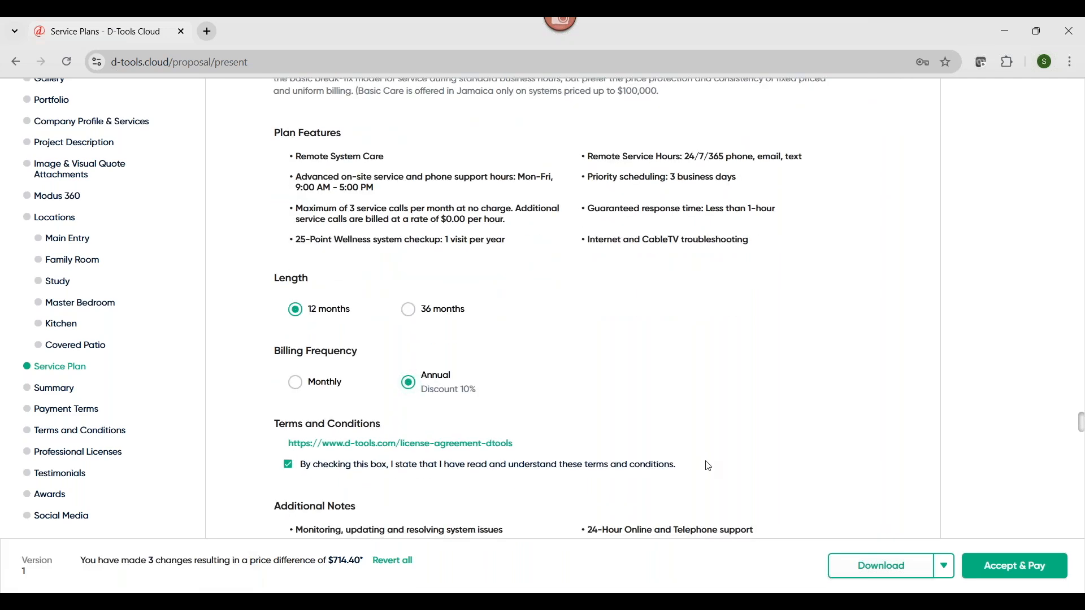
scroll(707, 466, "down", 5)
scroll(708, 466, "down", 5)
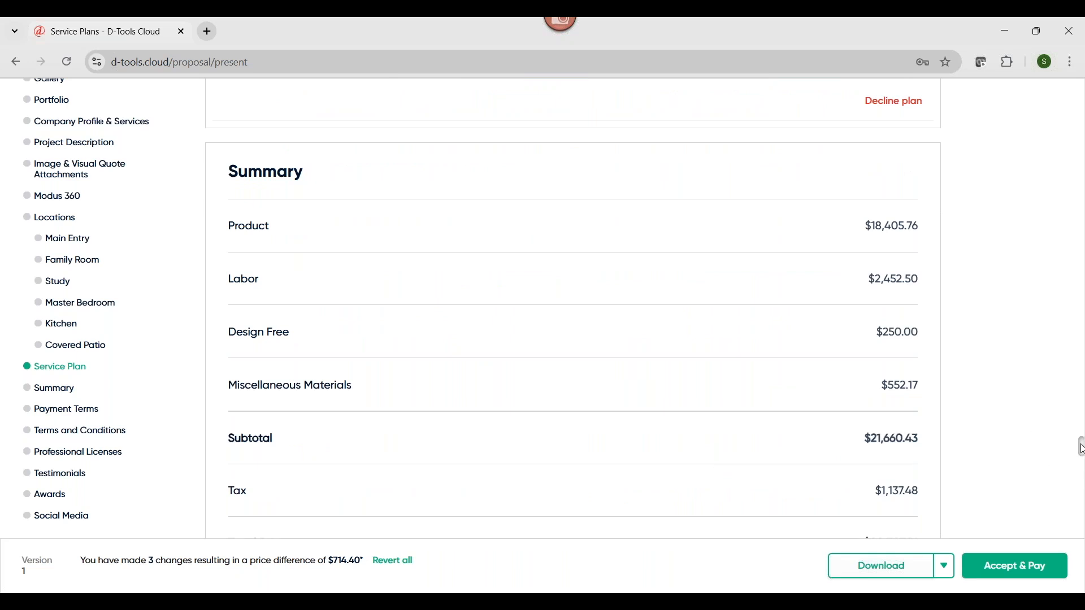
scroll(1080, 450, "down", 2)
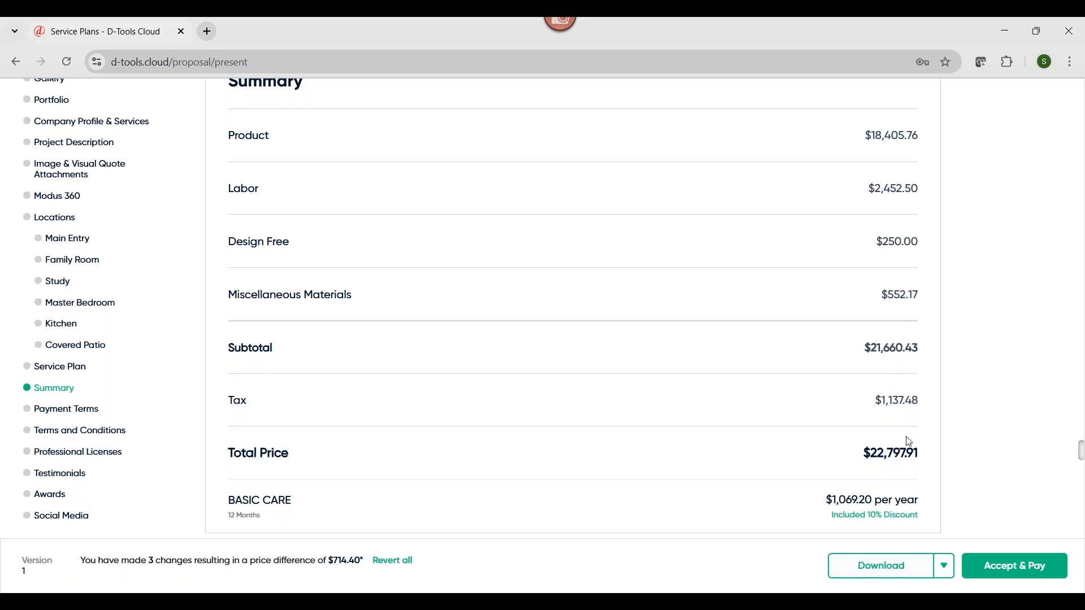
scroll(906, 440, "down", 3)
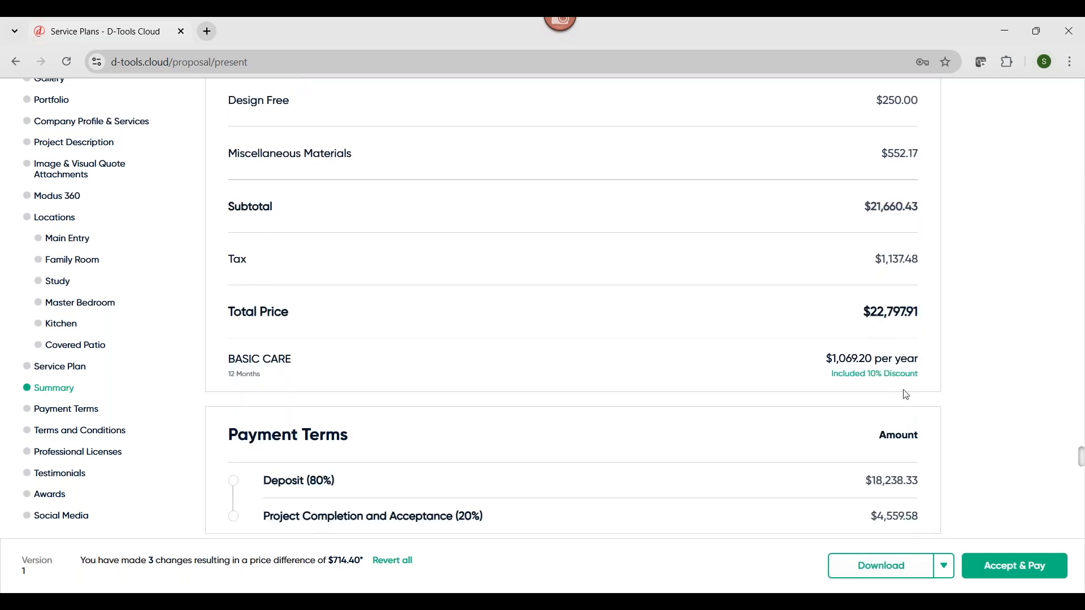
scroll(918, 386, "down", 3)
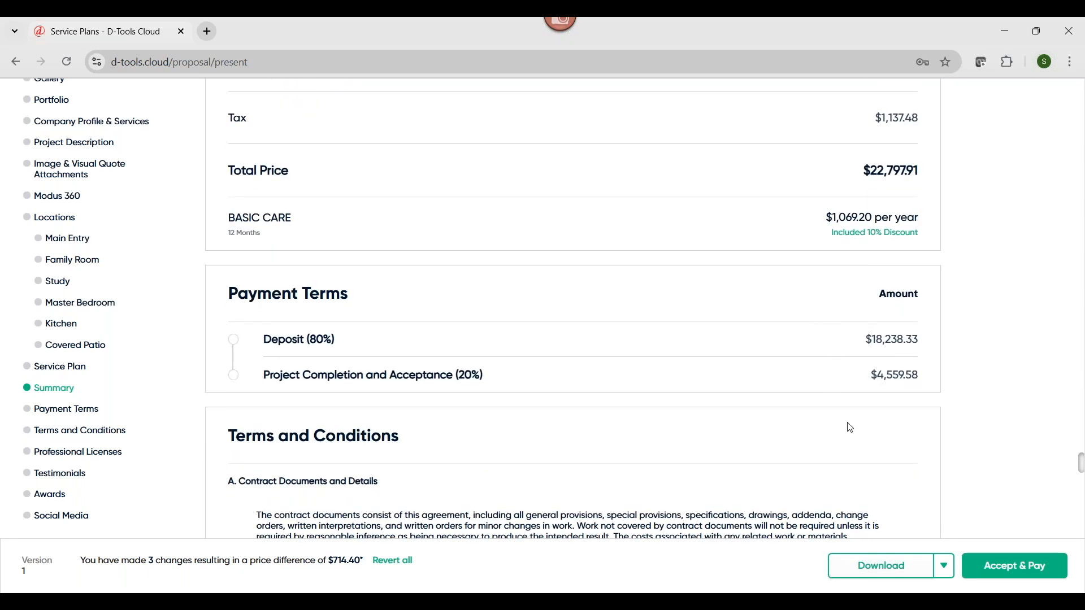
Accept and sign the proposal, and pay the 80% deposit by bank transfer with the Wells Fargo Personal test account
left_click(996, 573)
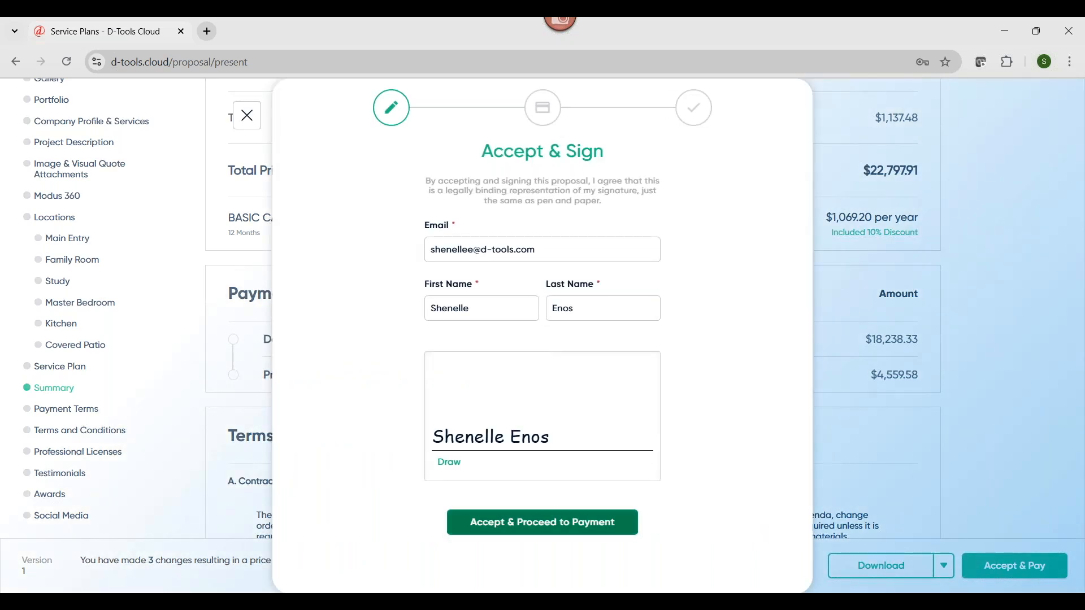
left_click(542, 522)
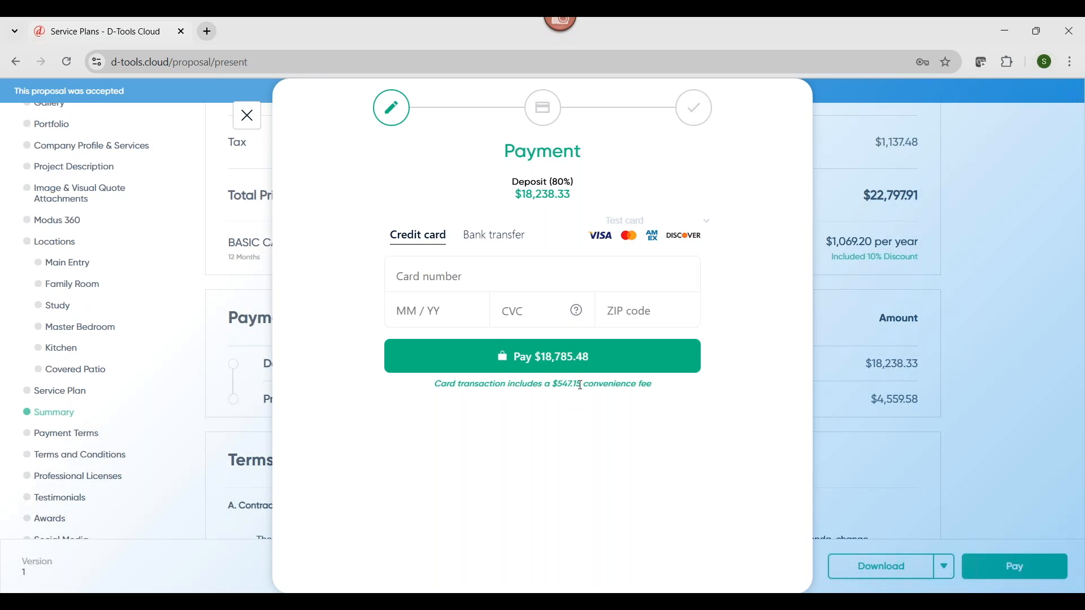
left_click(508, 236)
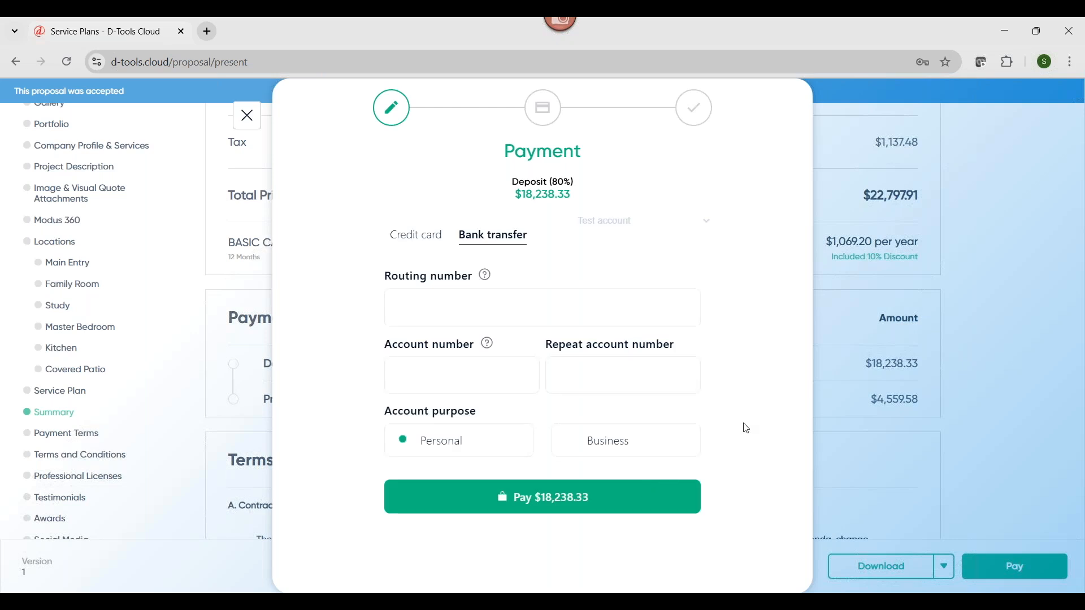
left_click(629, 223)
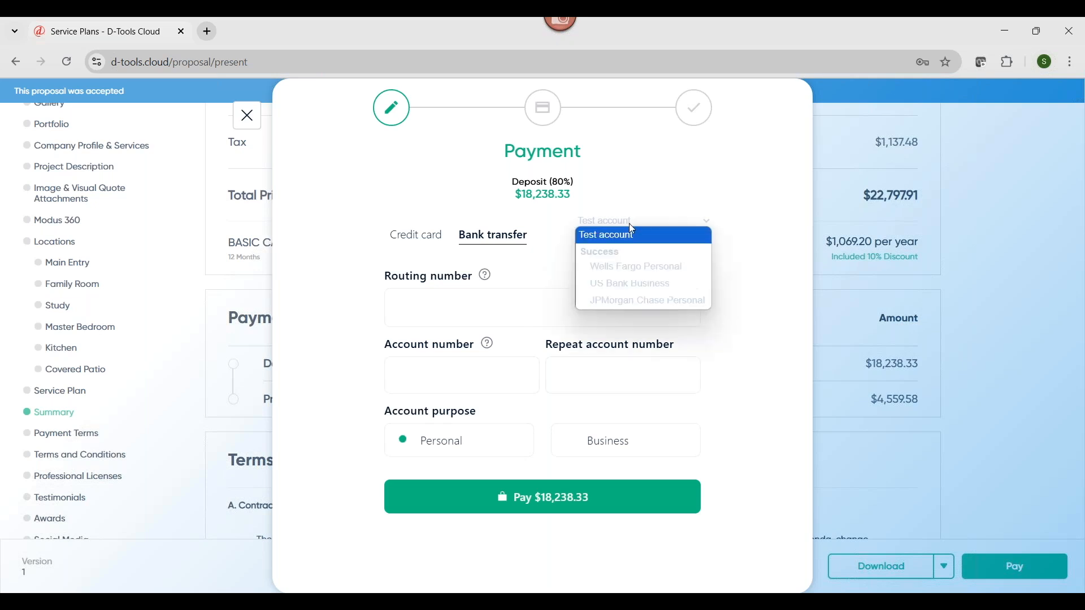
left_click(640, 271)
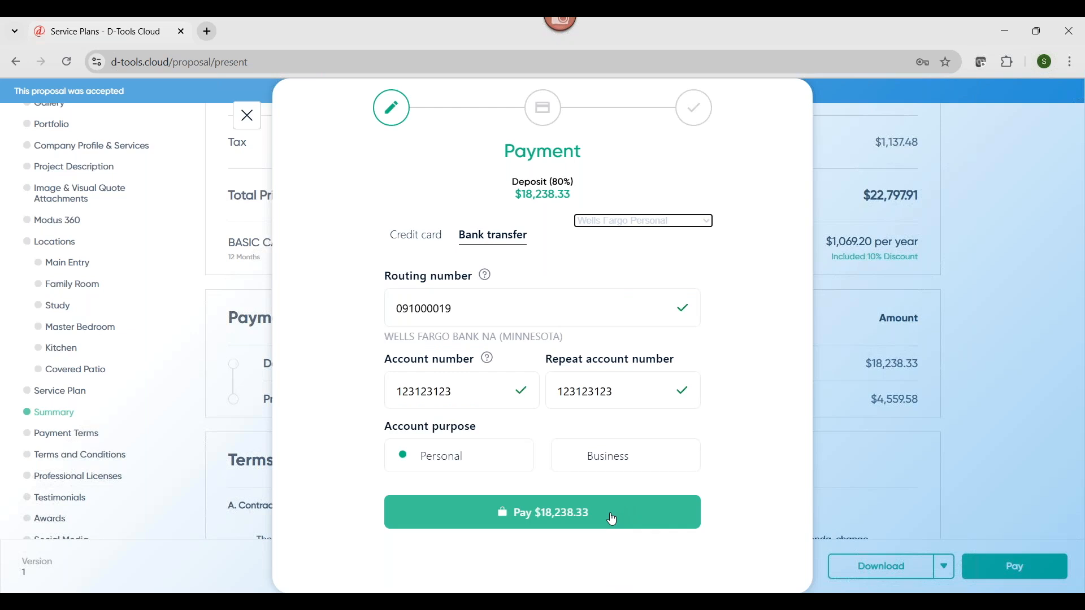
left_click(563, 512)
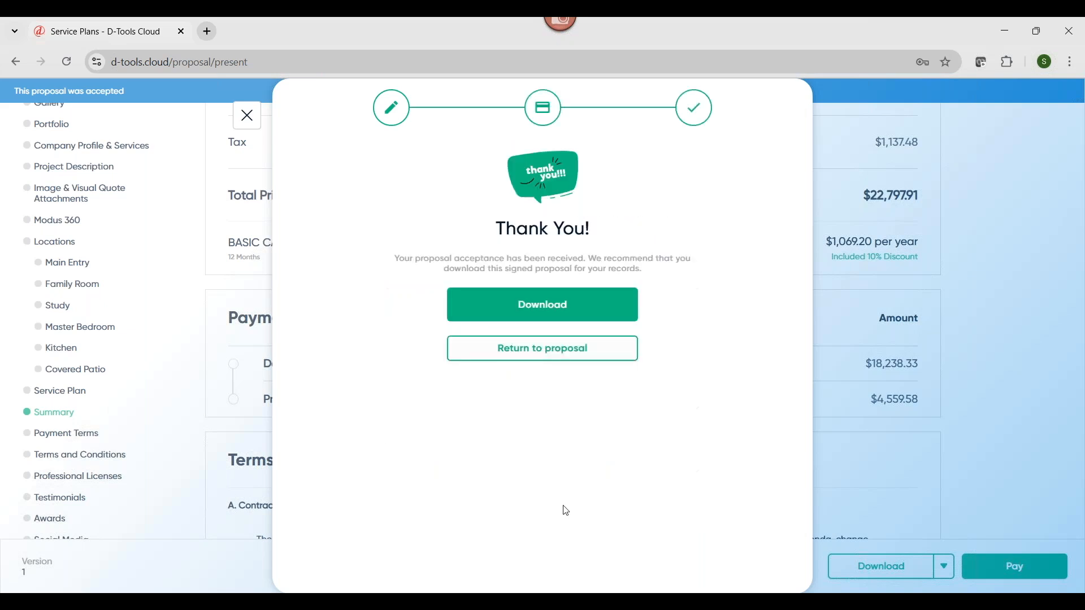
Return to the quote, compare the client's selections with the recommended items, and dismiss the acceptance notice
left_click(252, 122)
scroll(107, 223, "up", 3)
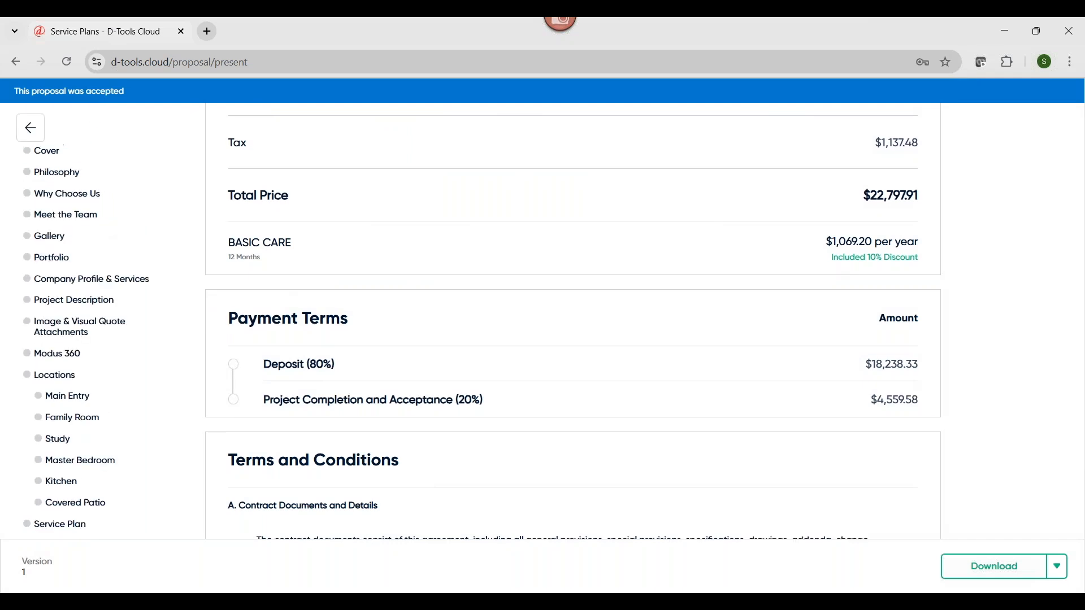
left_click(31, 129)
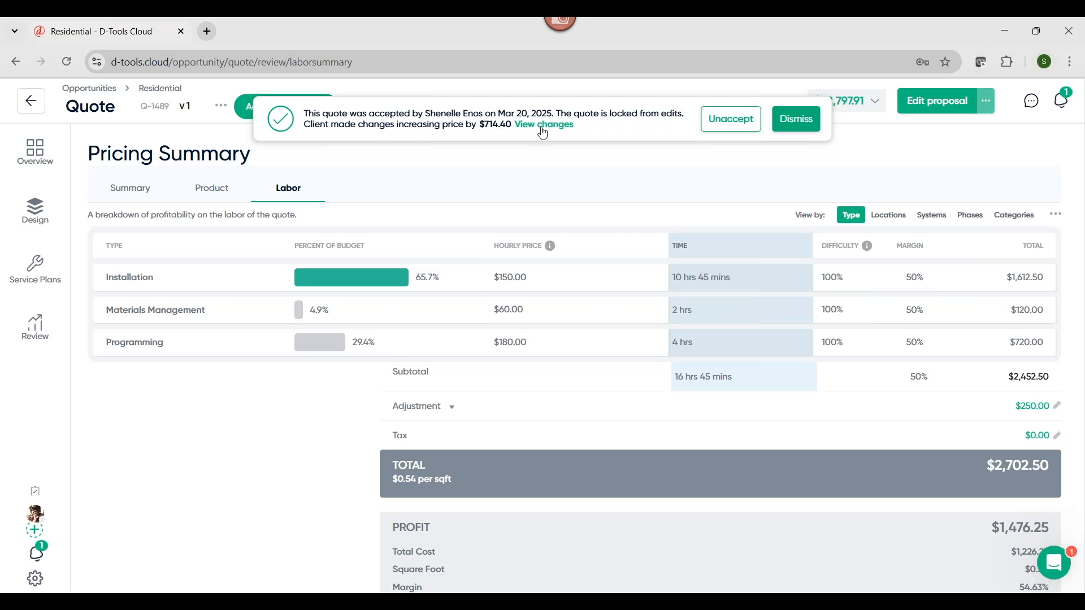
left_click(543, 126)
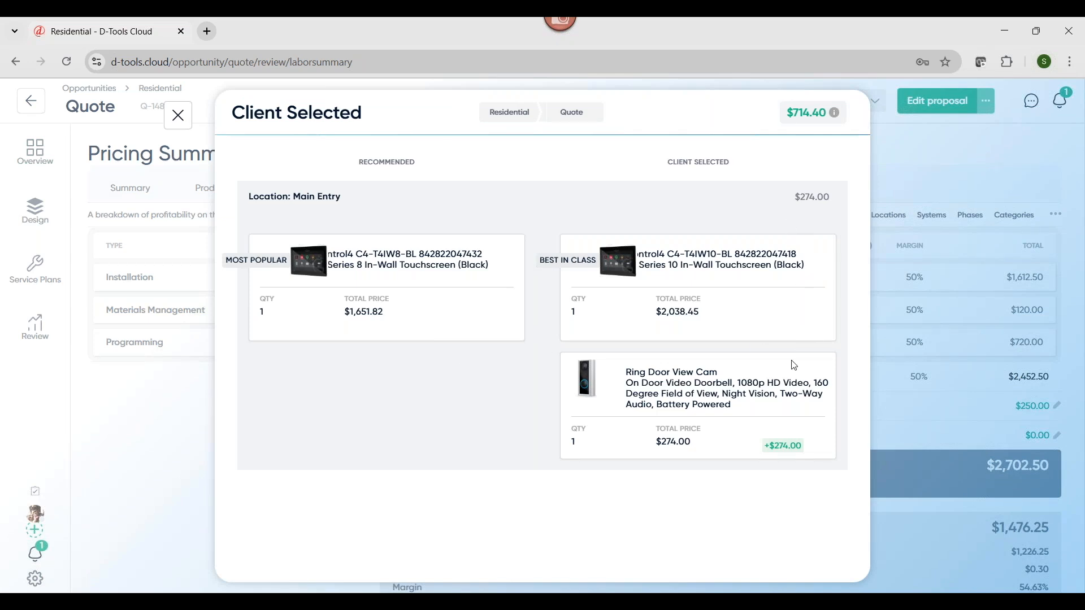
mouse_move(805, 128)
left_click(178, 116)
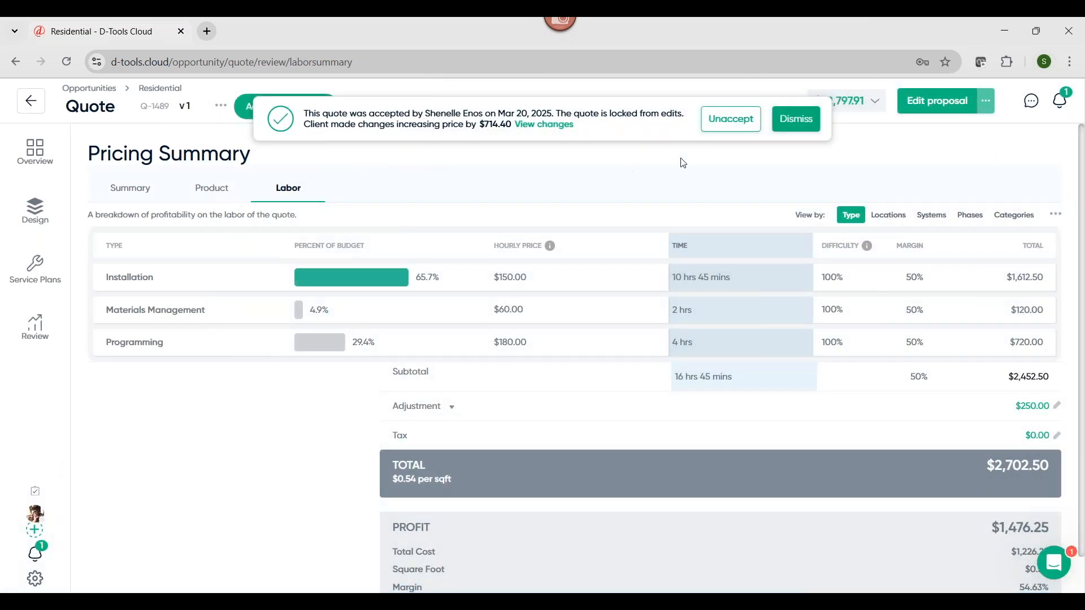
left_click(797, 119)
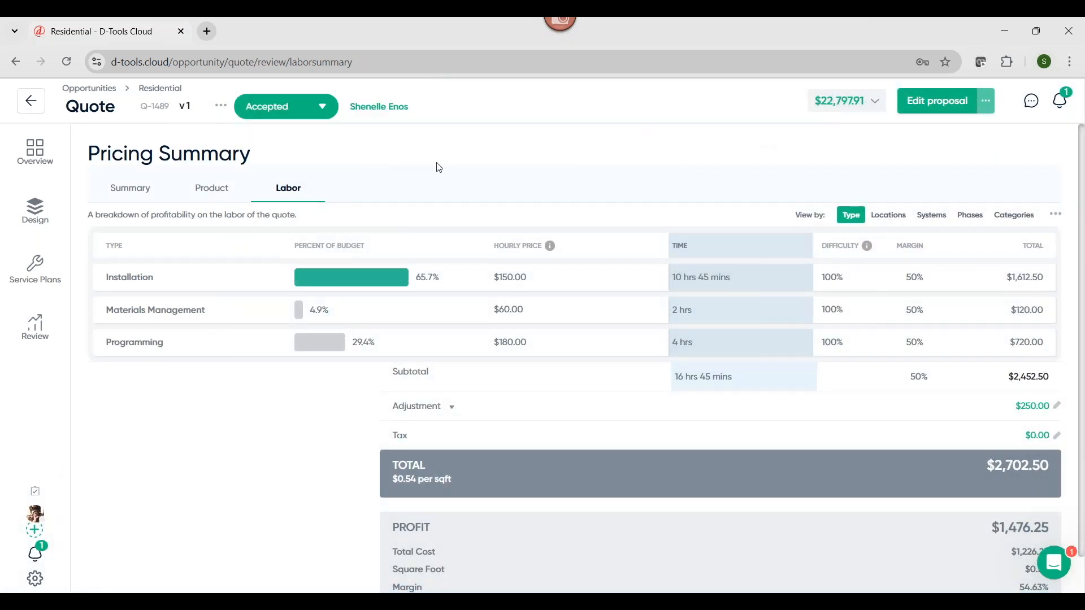
Check the payment details of the Residential project's newest deposit in the billing Transaction Report
left_click(31, 102)
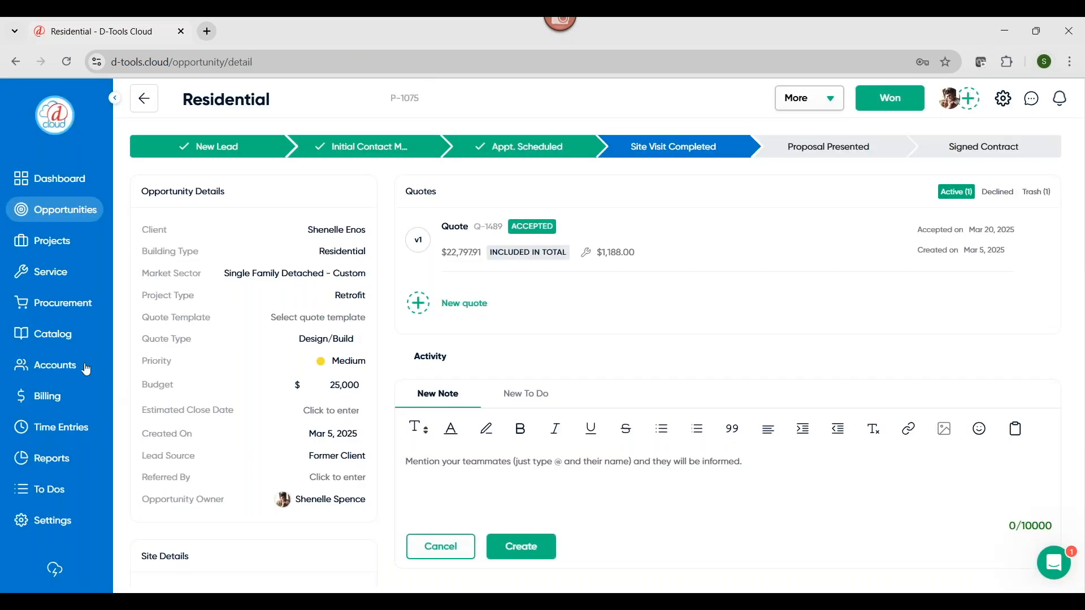
left_click(50, 374)
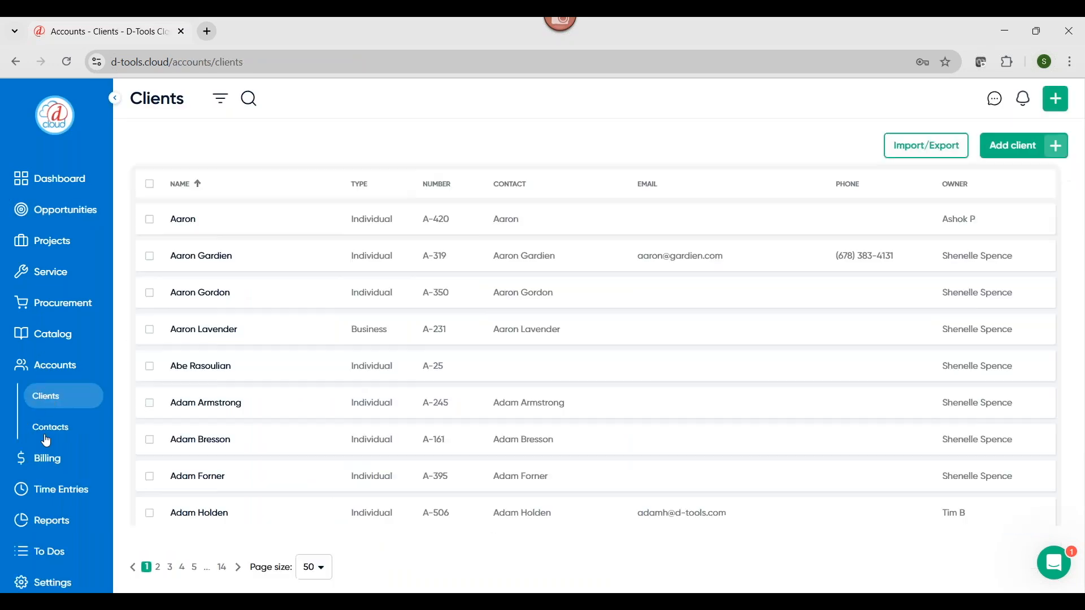
left_click(46, 454)
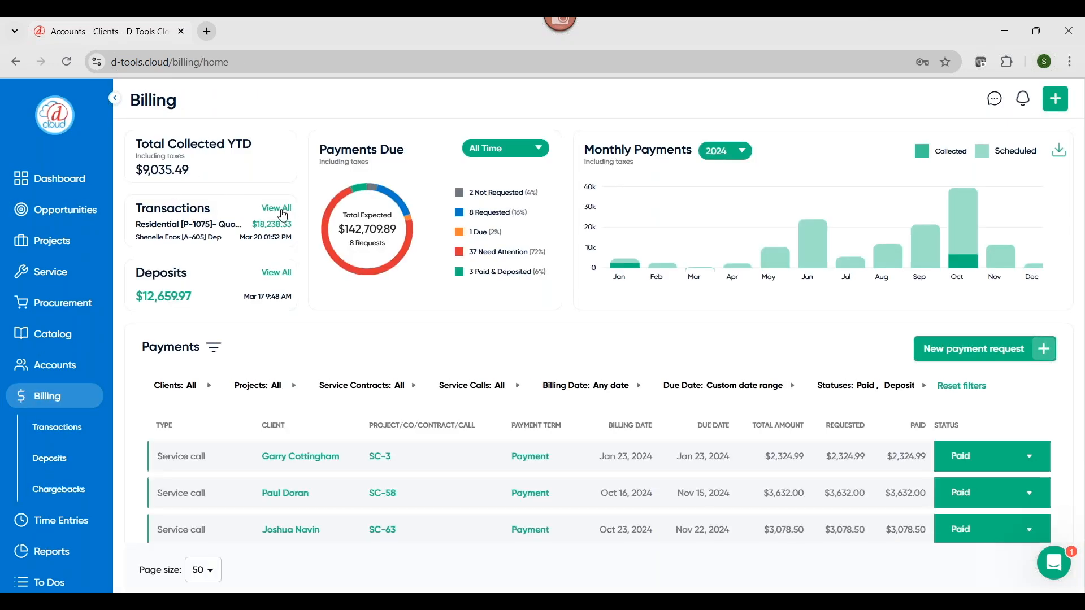
left_click(278, 209)
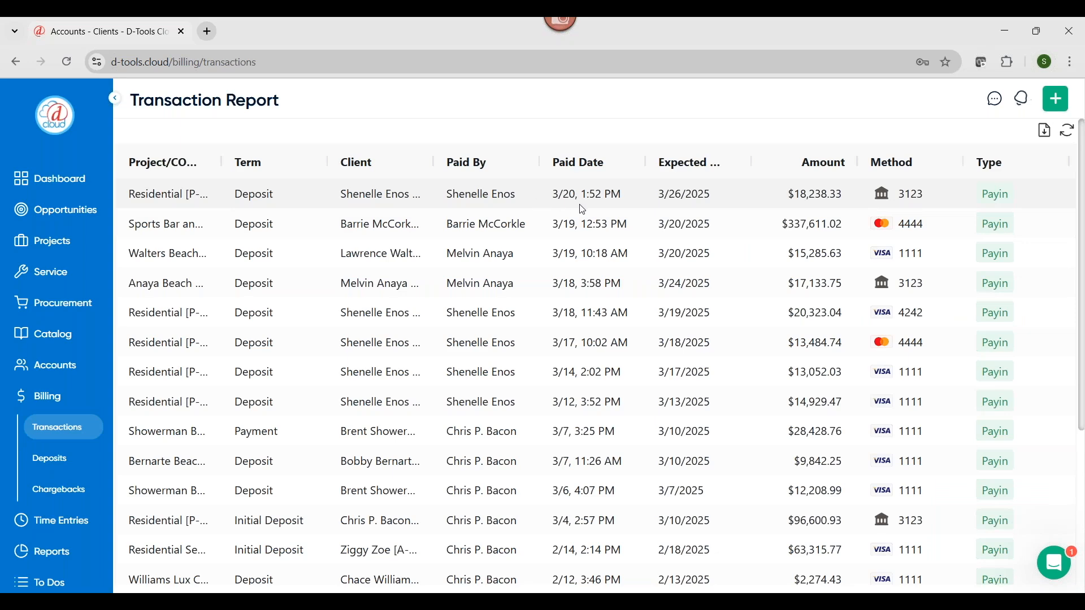
left_click(582, 206)
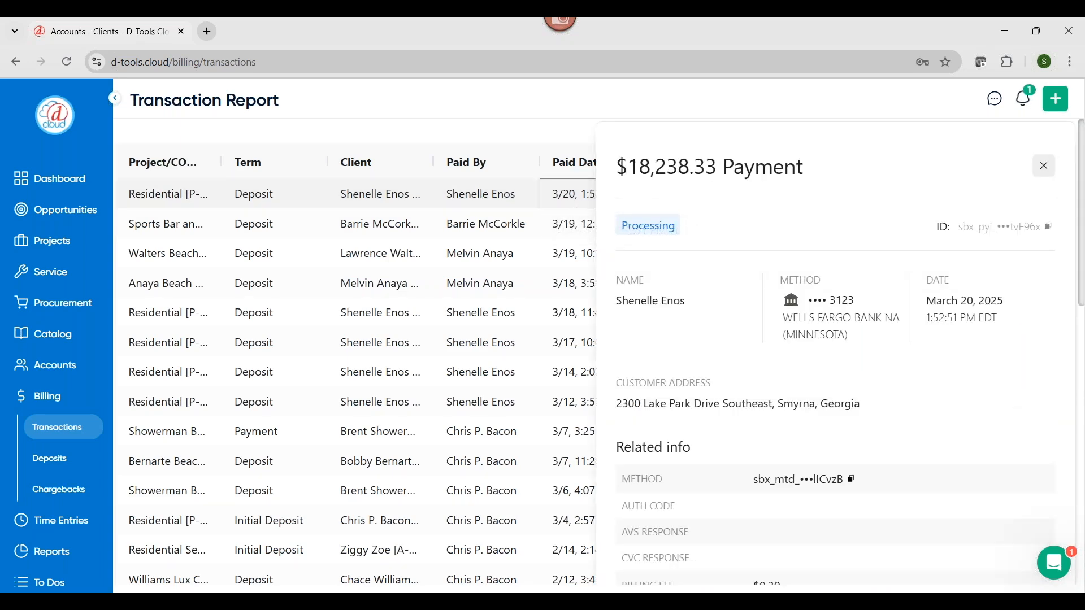
left_click(1044, 166)
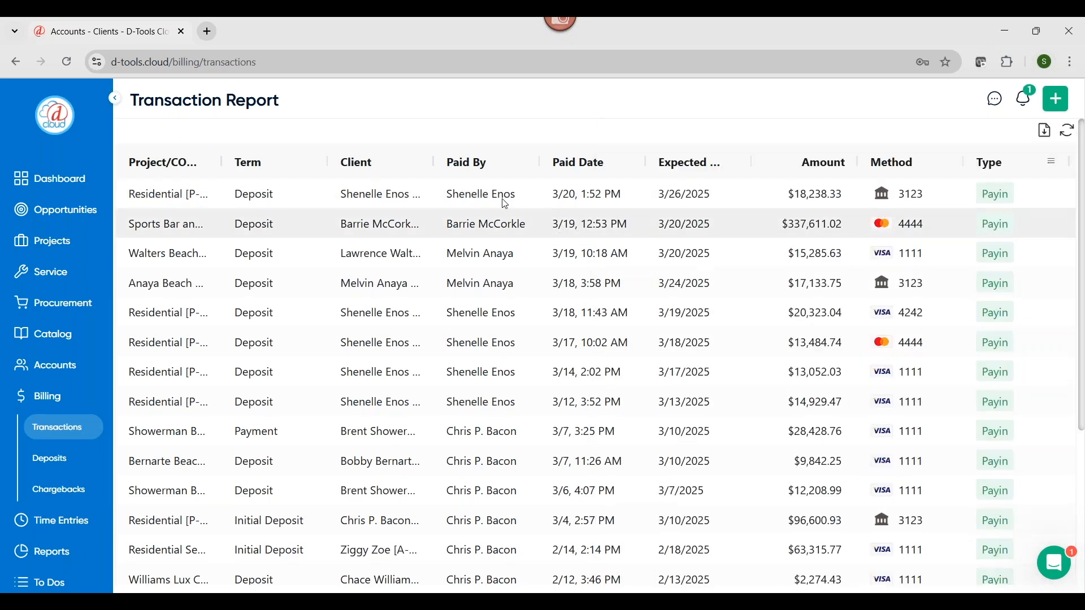
Move the Residential opportunity to Signed Contract, convert it to a D-Tools Cloud project, and dismiss the QuickBooks Online notice
left_click(71, 211)
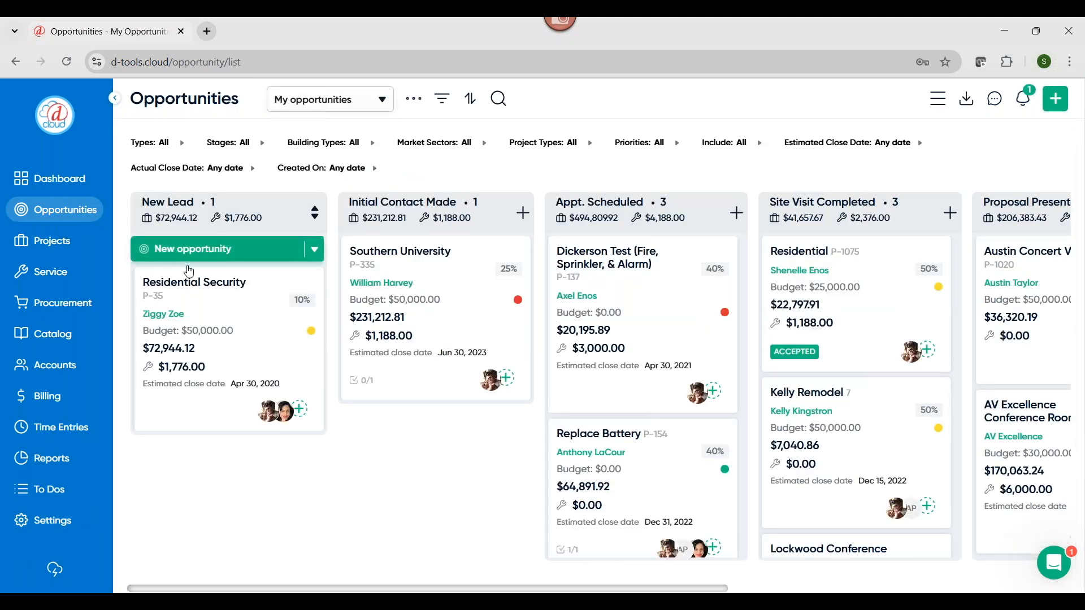
left_click_drag(848, 329, 919, 330)
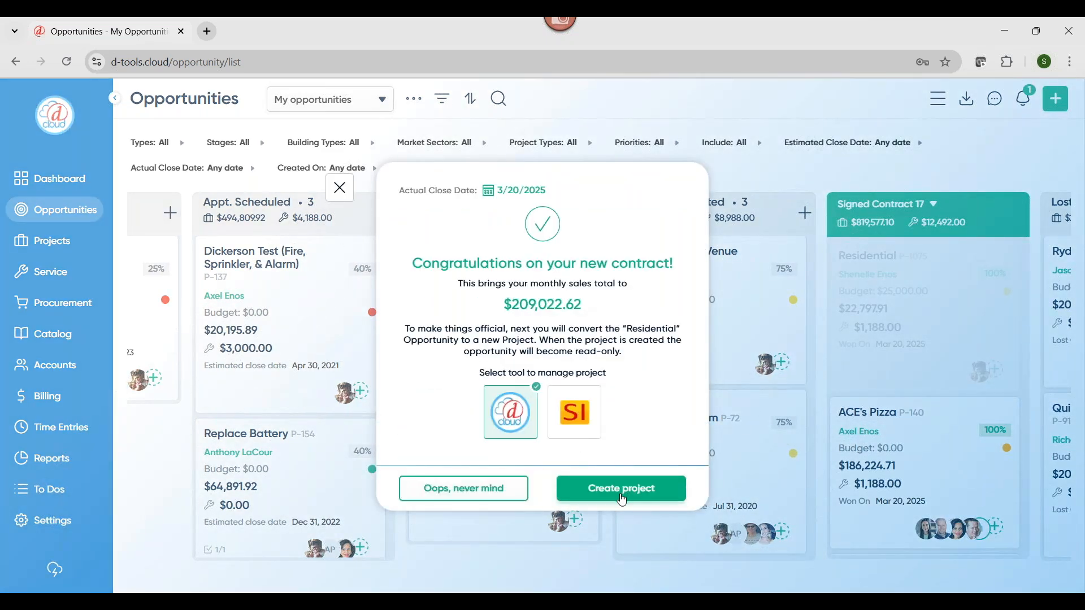
left_click(622, 500)
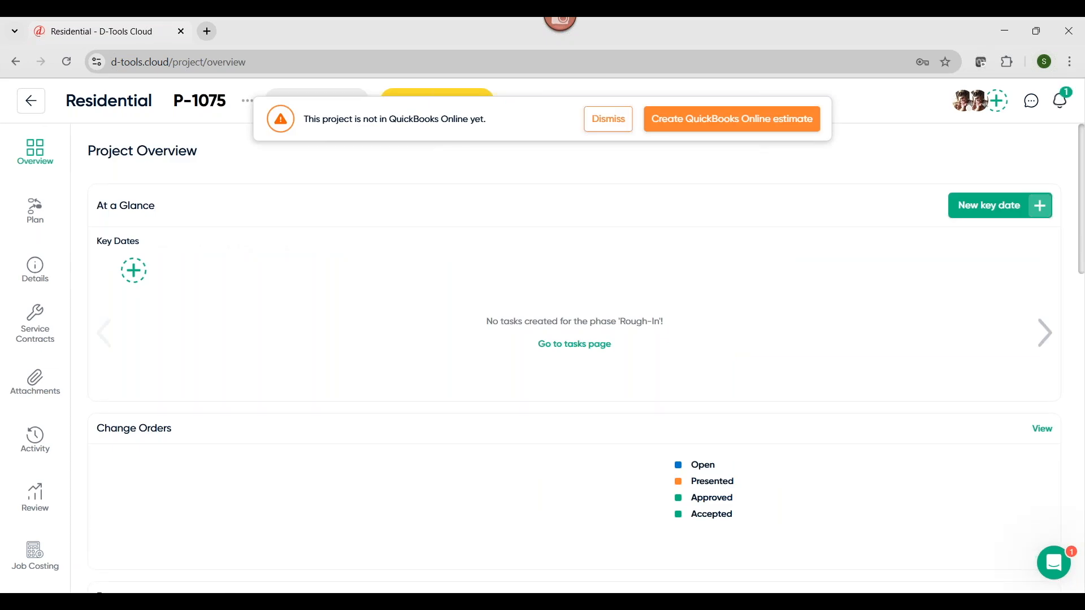
left_click(598, 127)
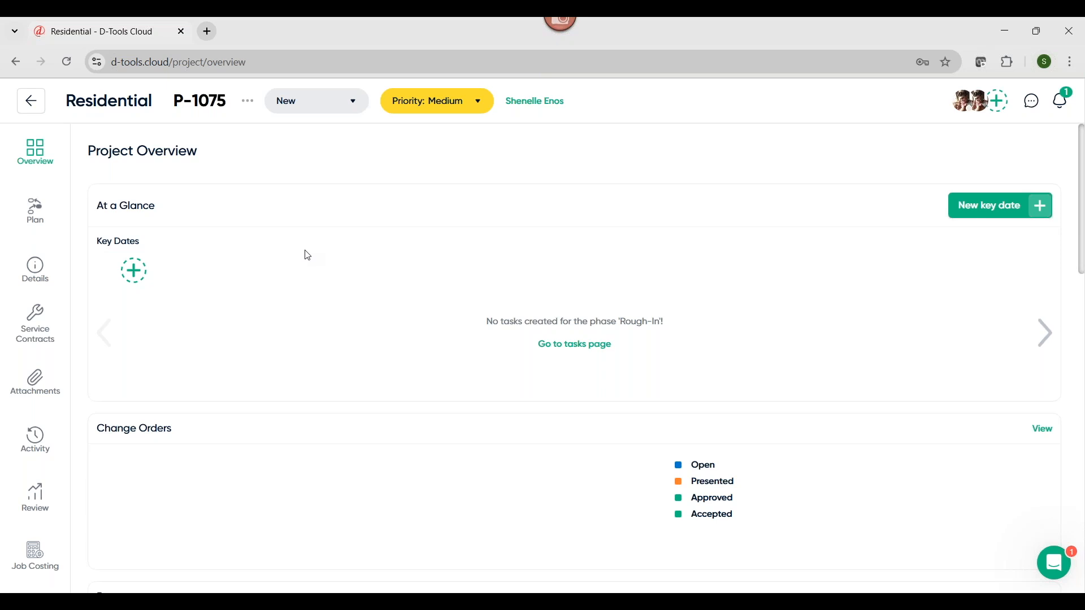
Review the Project Overview's change orders, payments, order and install status, service contract and labor hours
scroll(786, 294, "down", 2)
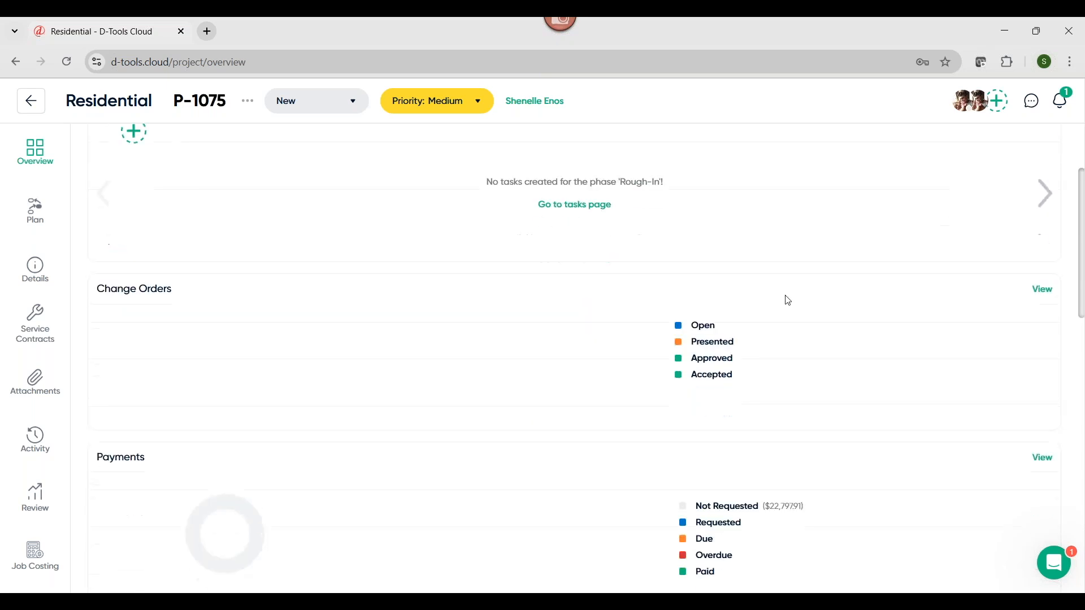
scroll(792, 351, "down", 3)
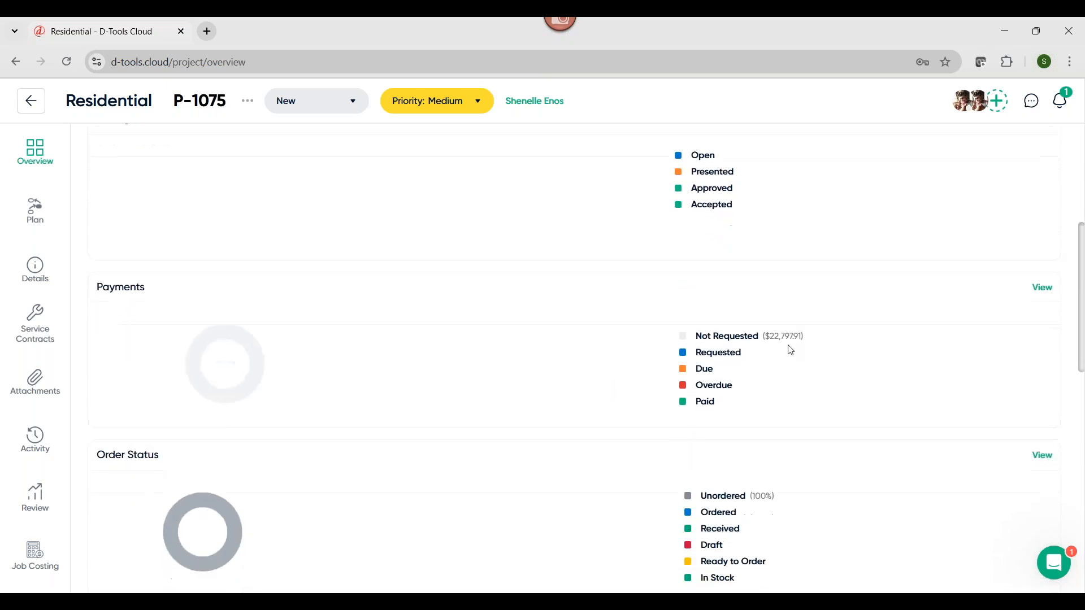
scroll(791, 351, "down", 2)
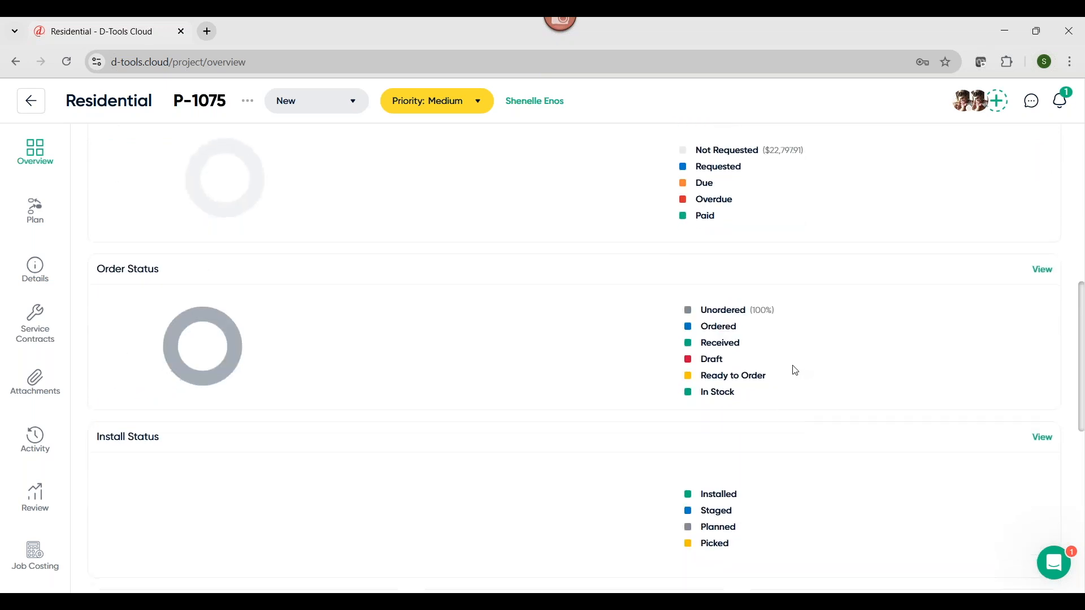
scroll(792, 370, "down", 3)
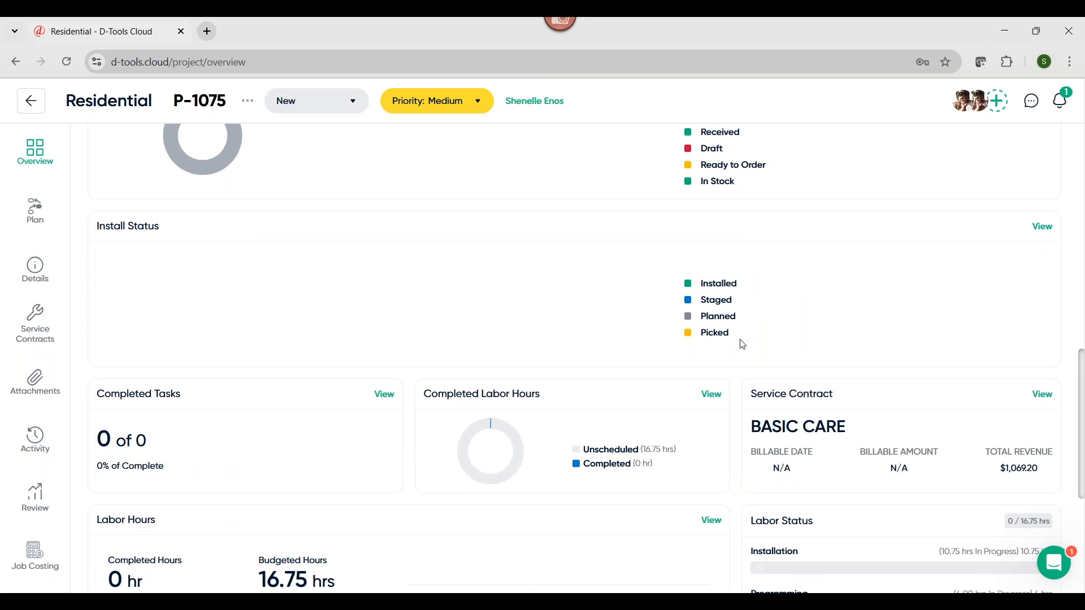
scroll(741, 341, "down", 2)
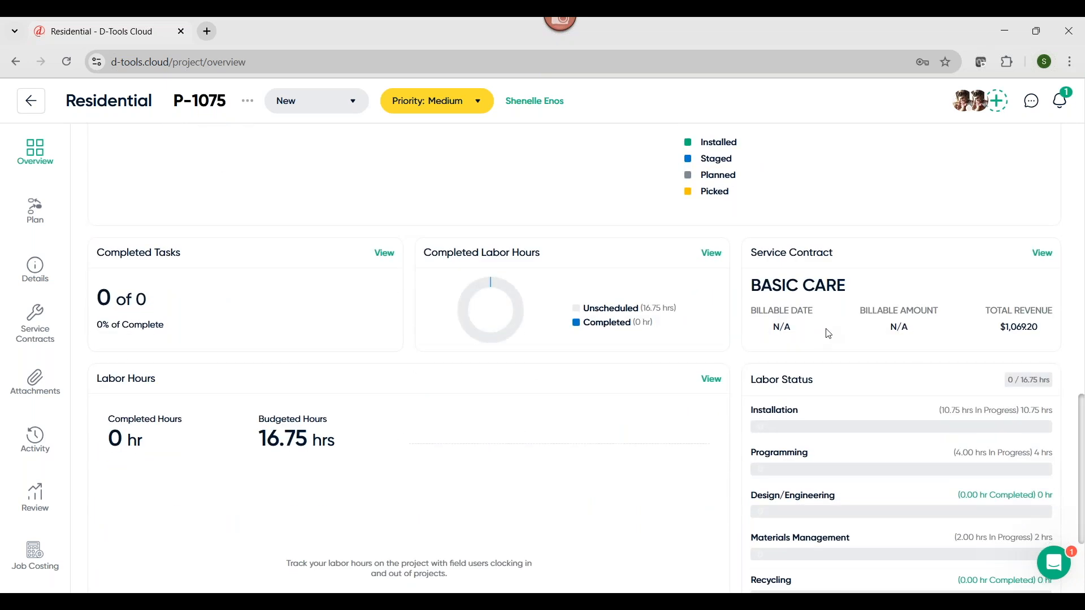
scroll(822, 407, "down", 1)
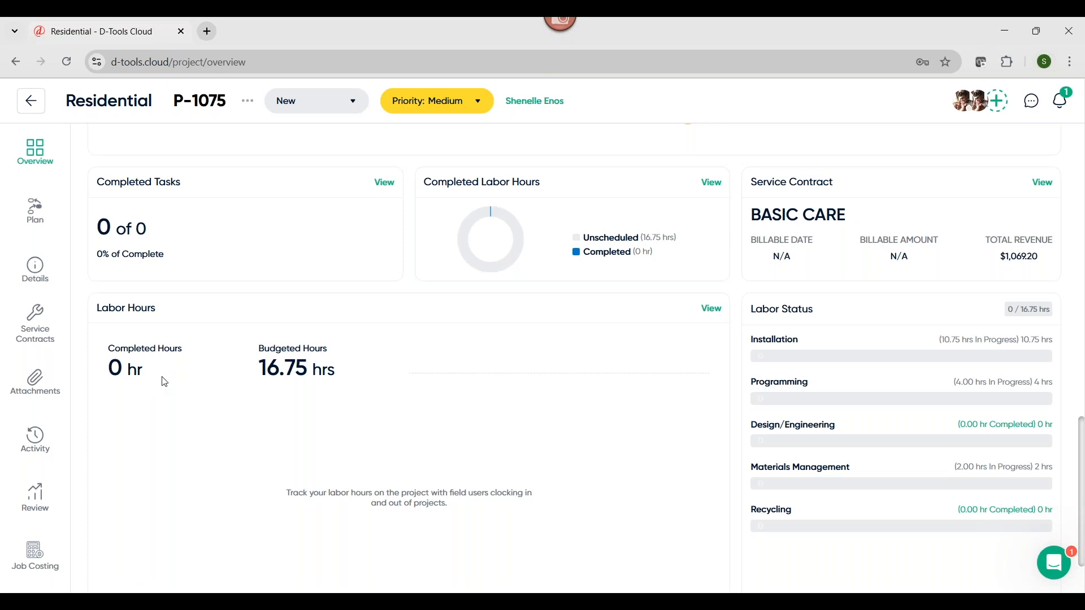
Check the Residential project's payment schedule and open the details of its service contract
left_click(37, 279)
left_click(36, 544)
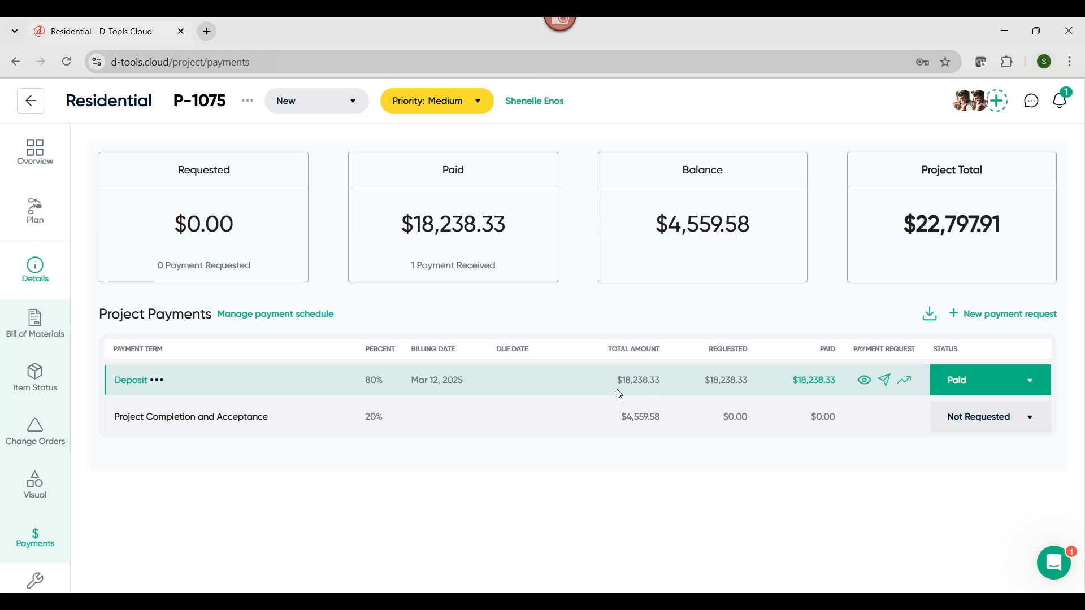
scroll(35, 395, "down", 4)
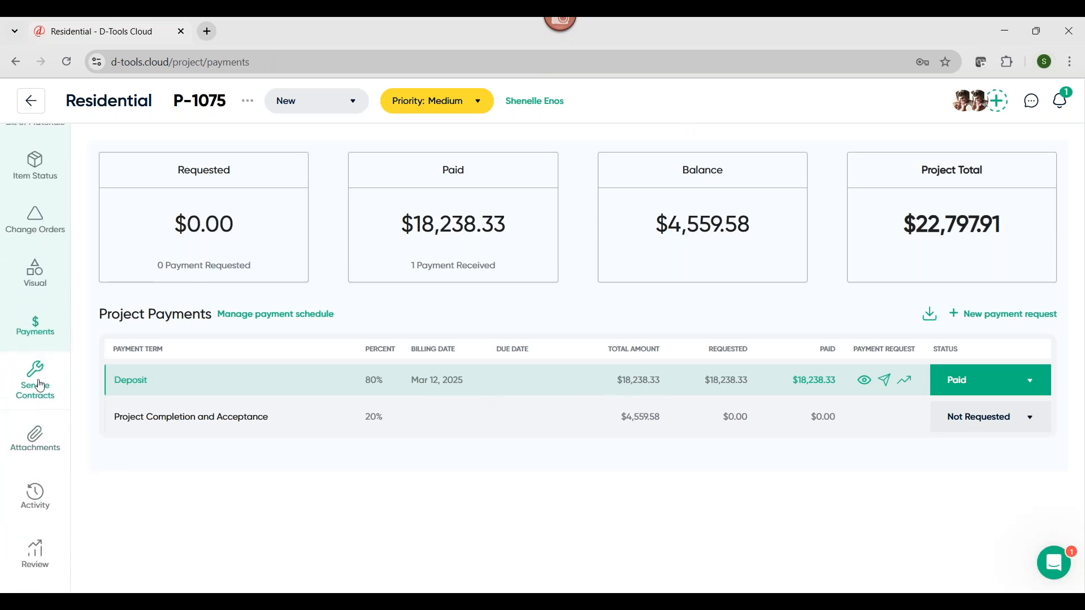
left_click(35, 384)
left_click(709, 222)
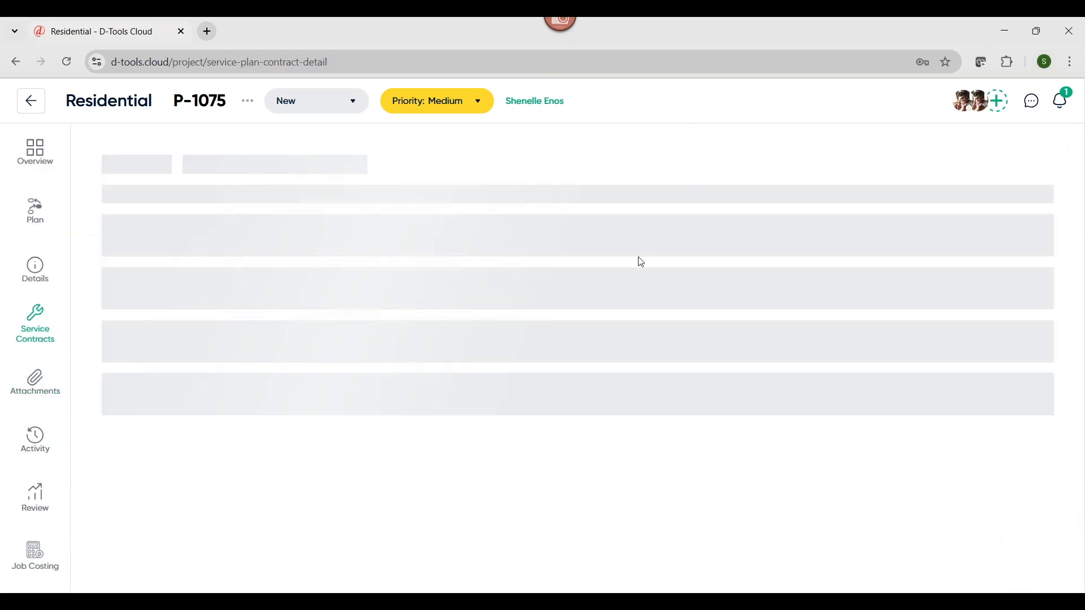
Set the BASIC CARE service contract's start date to March 20, 2025, and check payments and contract billing on the Project Overview
left_click(606, 290)
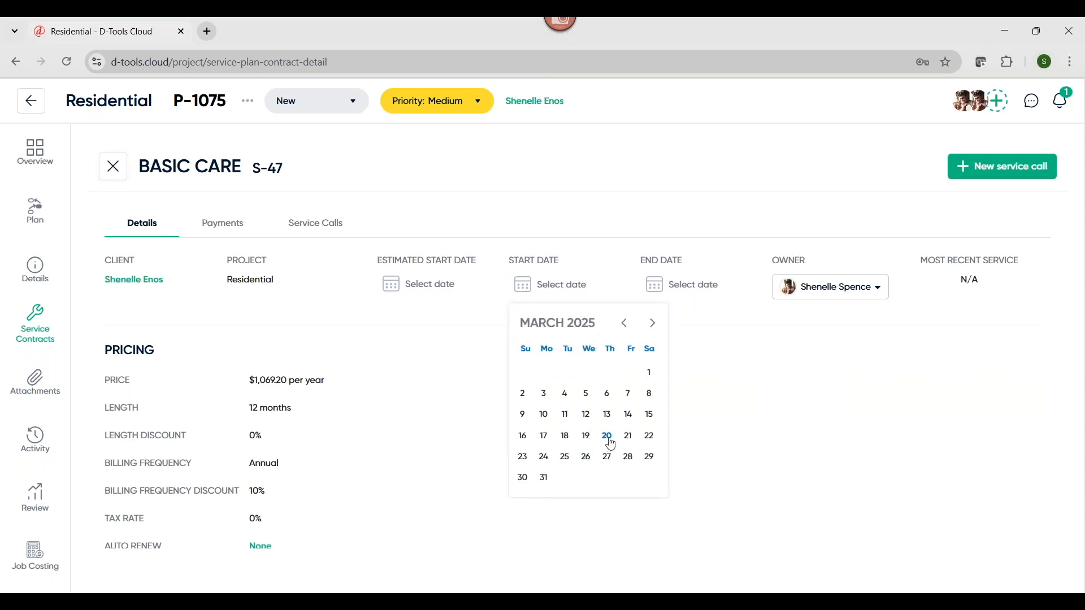
left_click(607, 437)
left_click(35, 152)
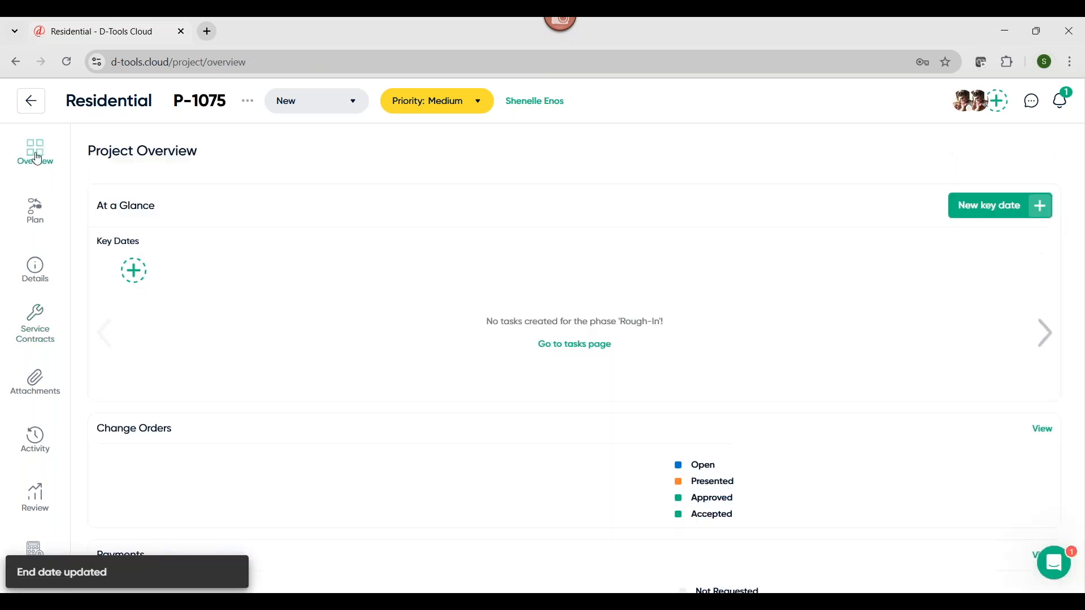
scroll(446, 365, "down", 6)
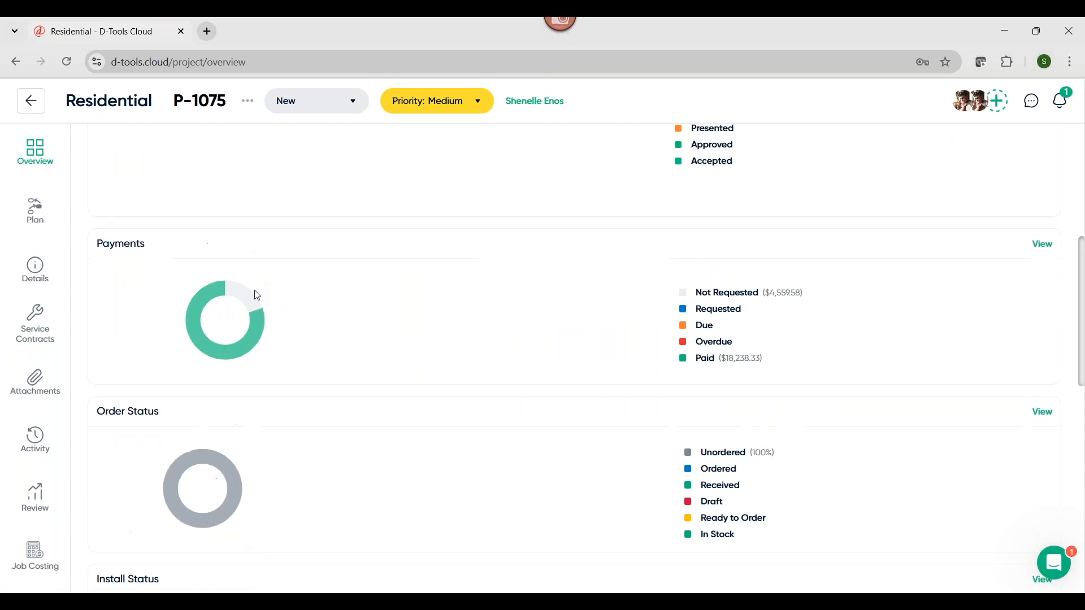
mouse_move(259, 330)
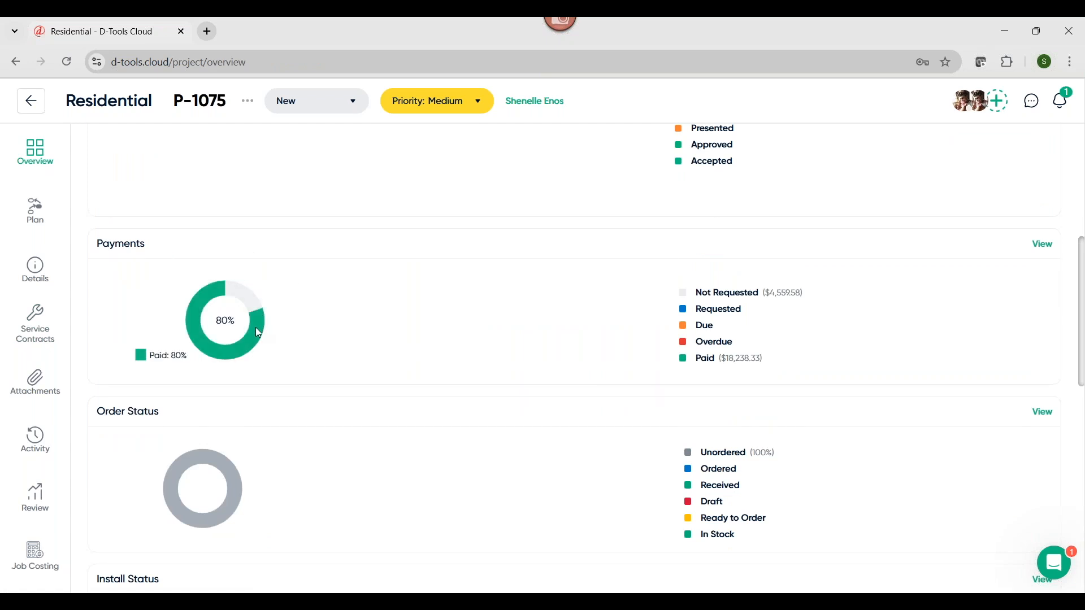
scroll(256, 331, "down", 8)
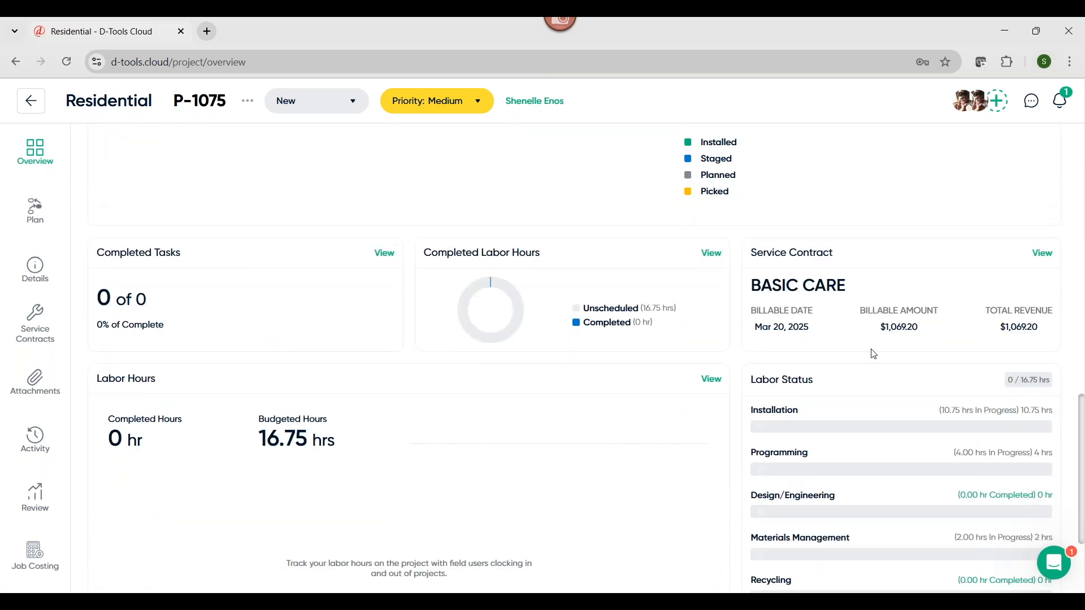
Apply the Default task template to the Residential project's task list, keeping existing tasks
scroll(895, 345, "up", 14)
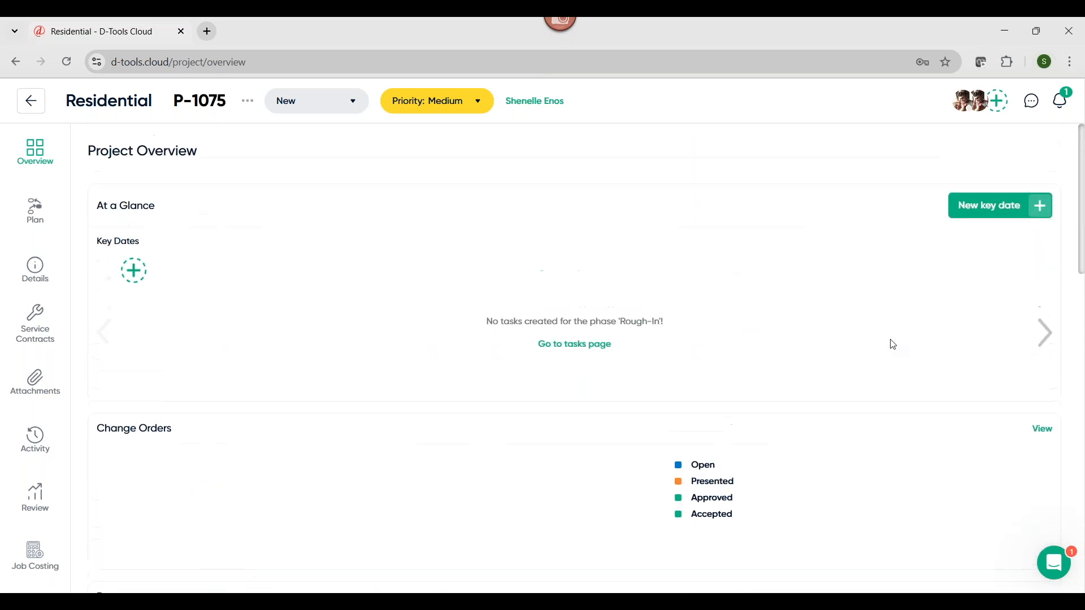
left_click(567, 350)
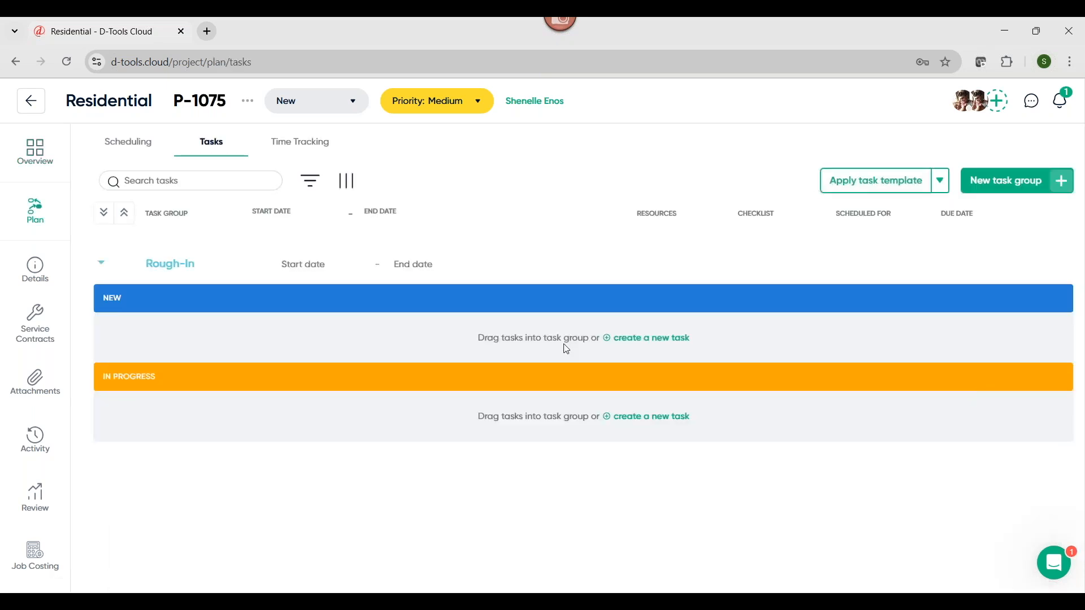
left_click(643, 338)
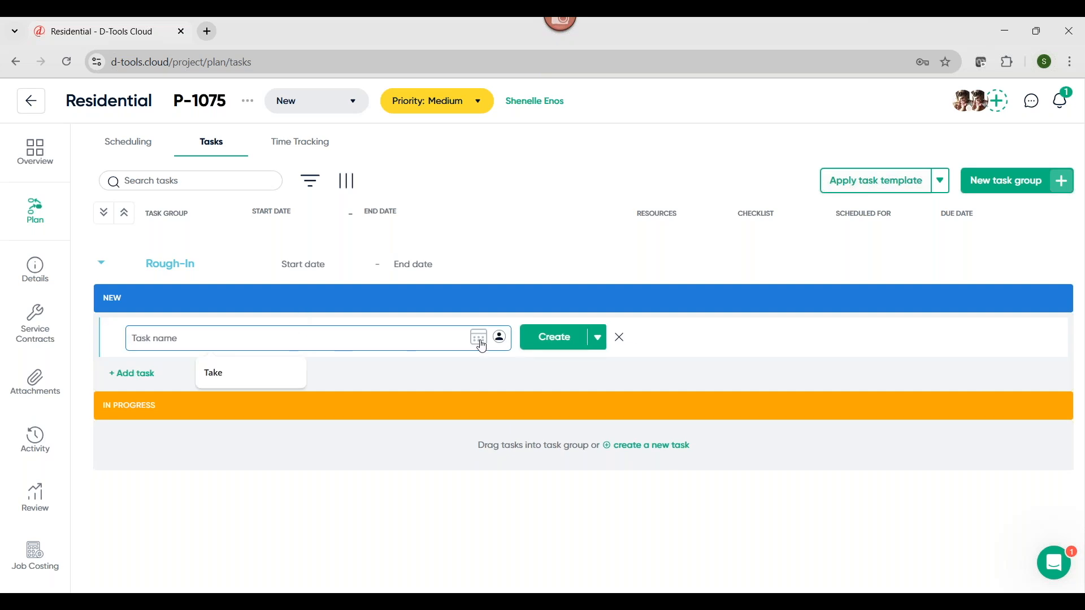
left_click(622, 341)
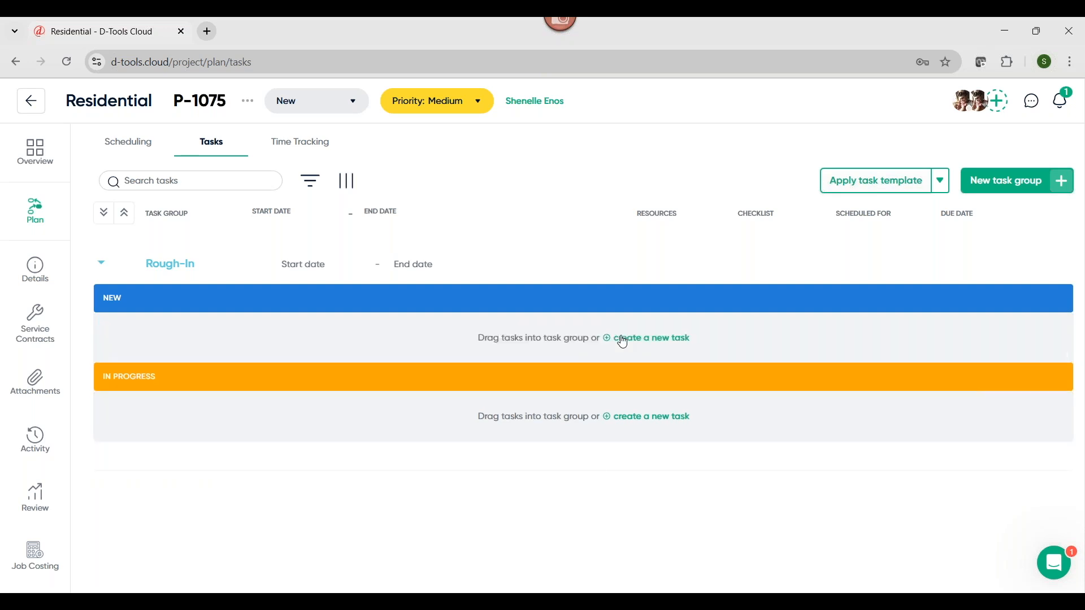
left_click(911, 186)
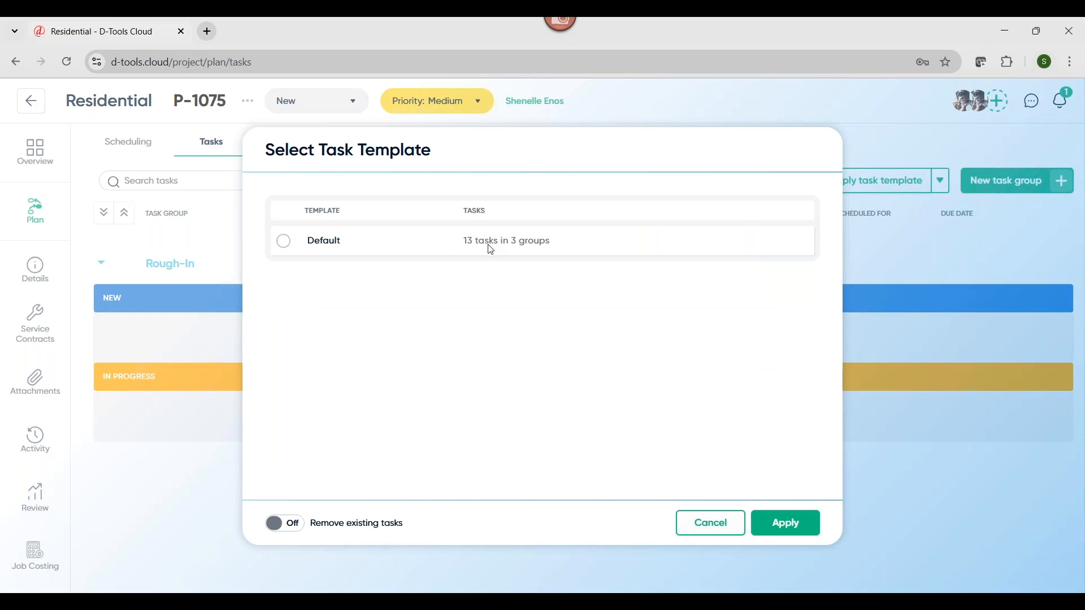
left_click(285, 242)
left_click(773, 526)
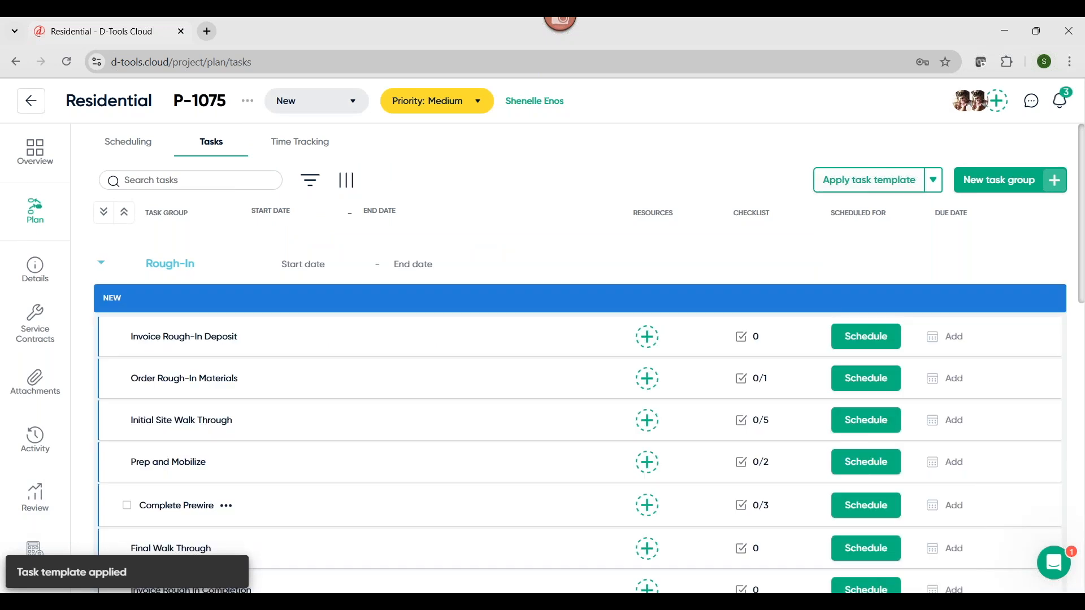
Schedule the Complete Prewire task as an Installation event on March 20, 2025, 9:00 AM to 5:00 PM, with the service contract's owner as resource
scroll(698, 466, "down", 1)
scroll(624, 463, "up", 2)
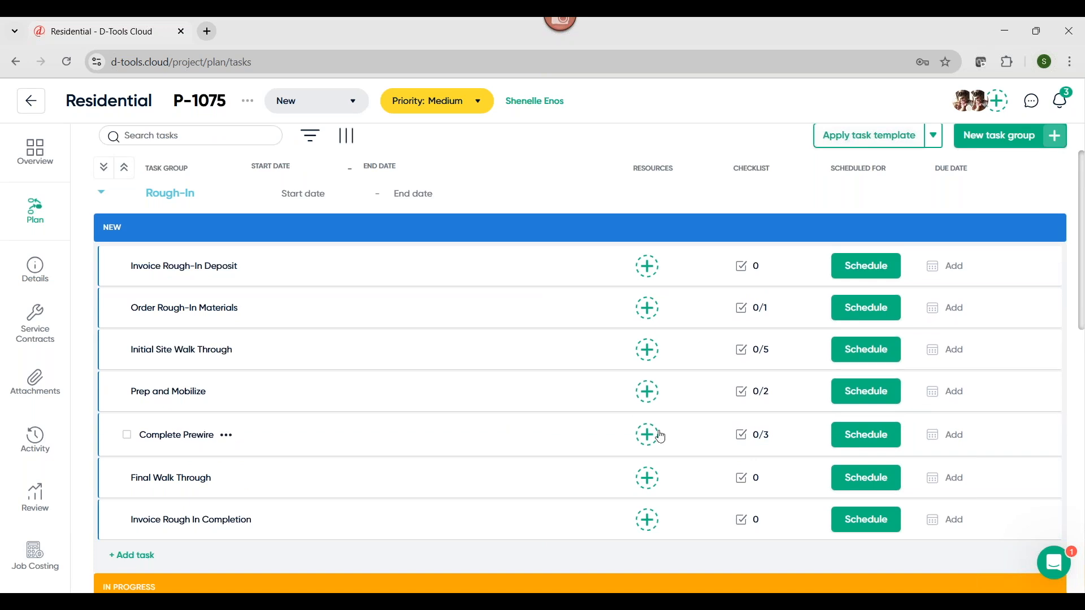
left_click(878, 436)
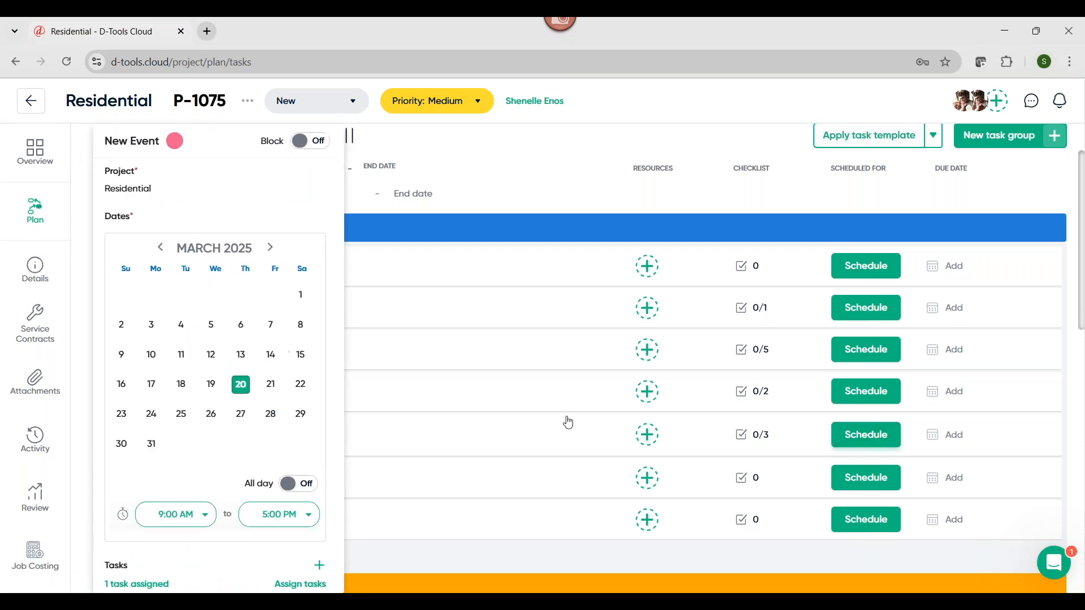
scroll(209, 438, "down", 3)
scroll(206, 443, "down", 2)
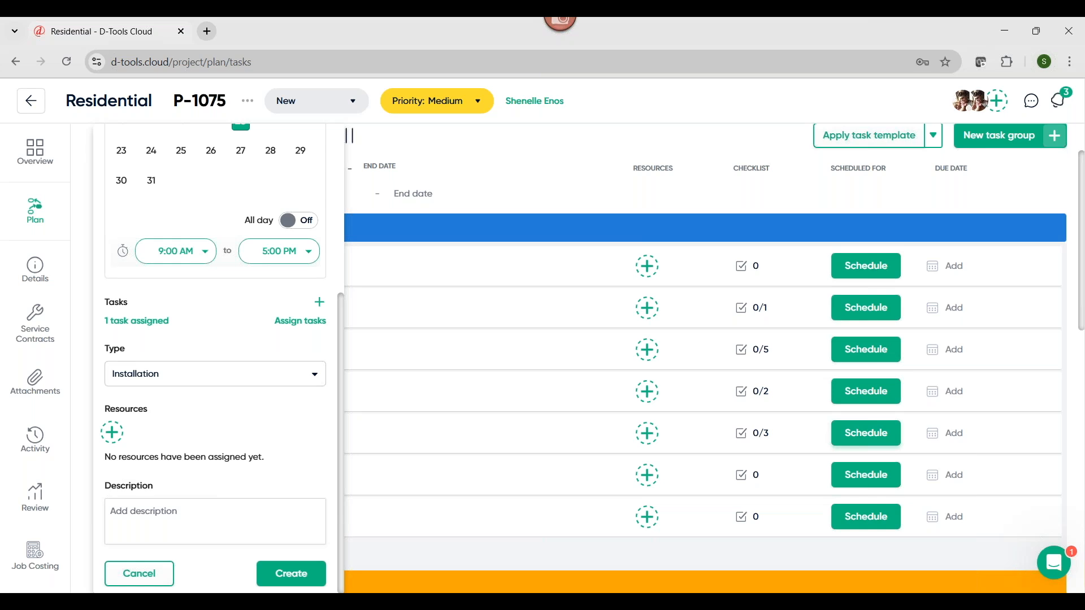
left_click(112, 434)
scroll(113, 438, "down", 6)
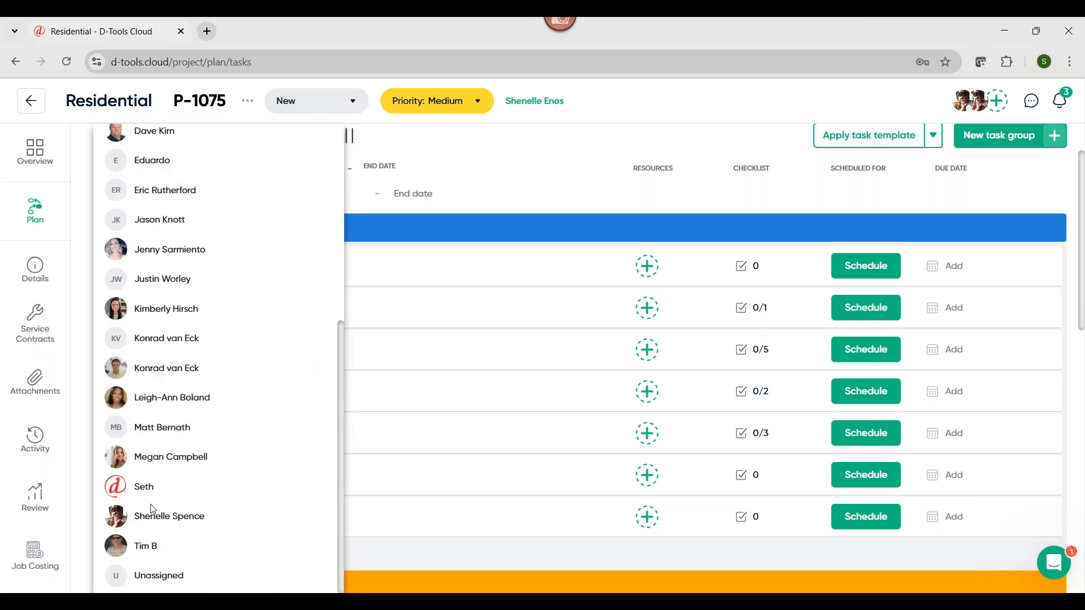
left_click(148, 516)
scroll(161, 508, "up", 6)
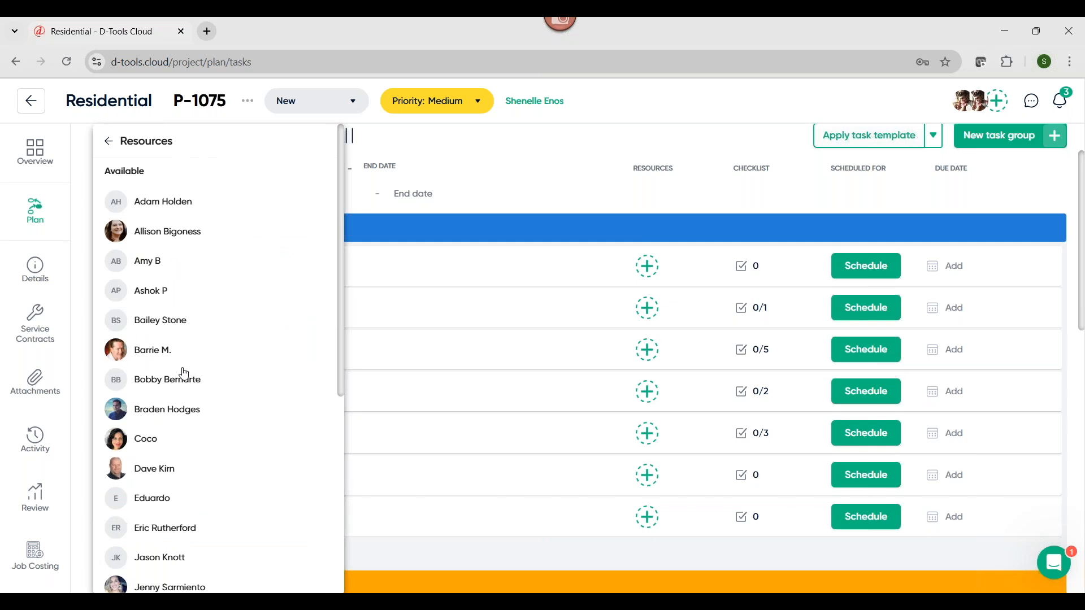
left_click(108, 141)
left_click(292, 574)
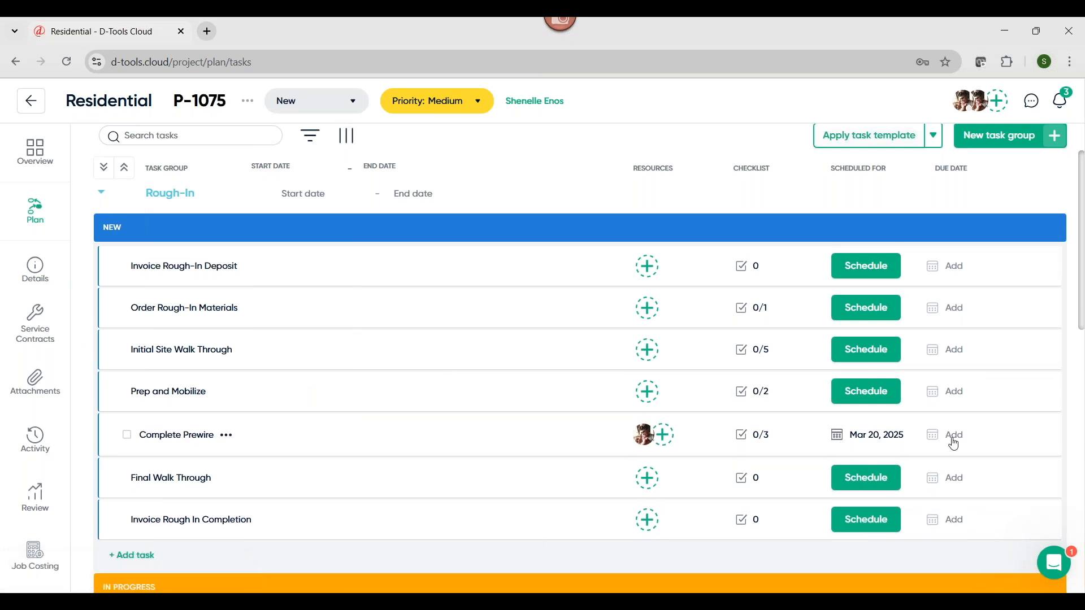
Review the Complete Prewire task's details and checklist, and attach the Kitchen's Image 1.png from the project attachments
left_click(226, 439)
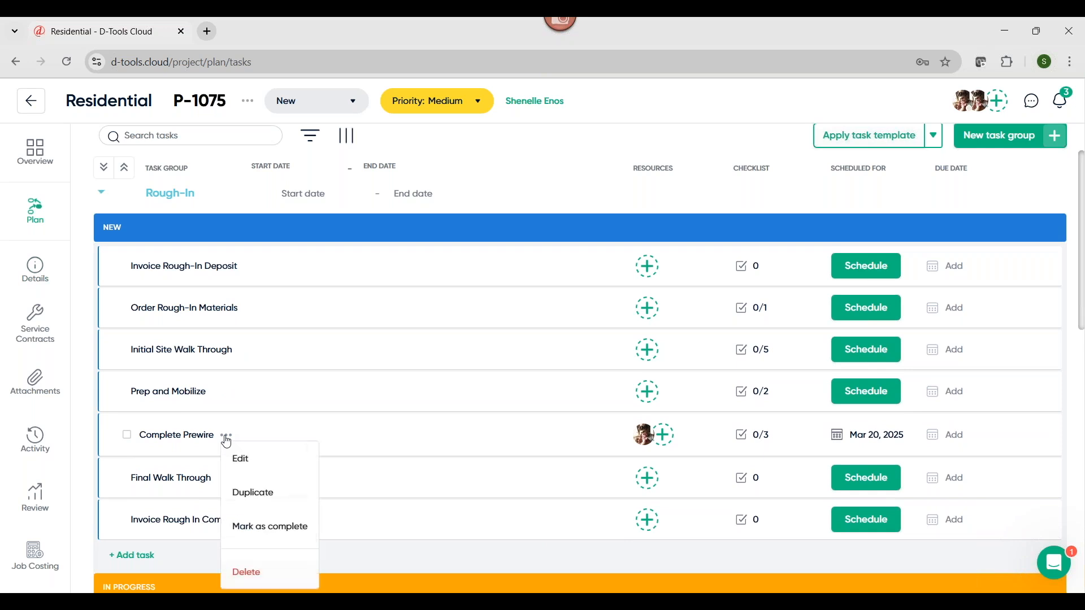
left_click(248, 462)
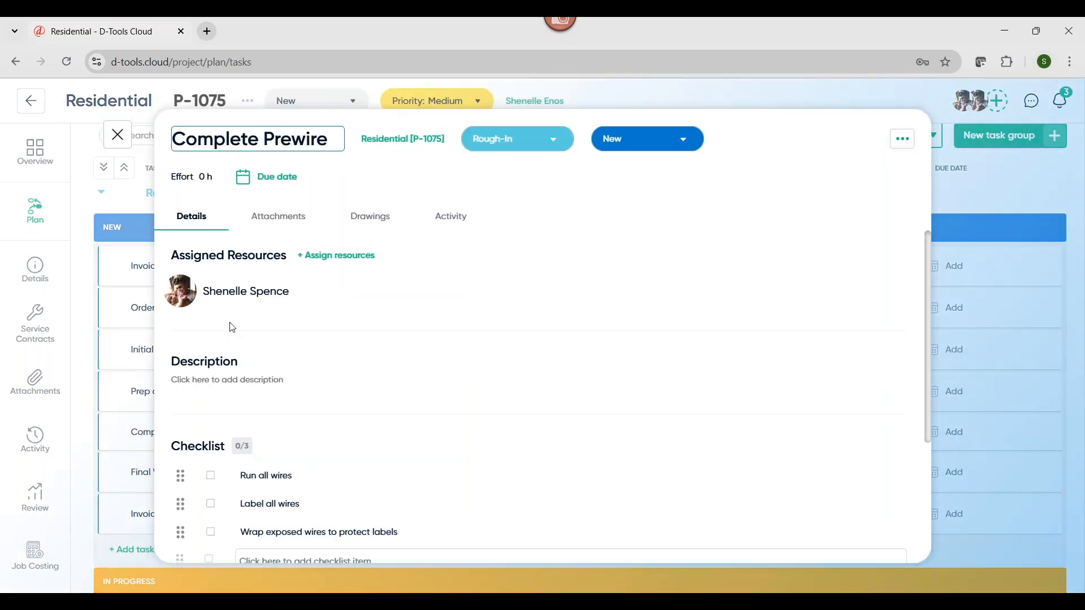
scroll(189, 312, "down", 1)
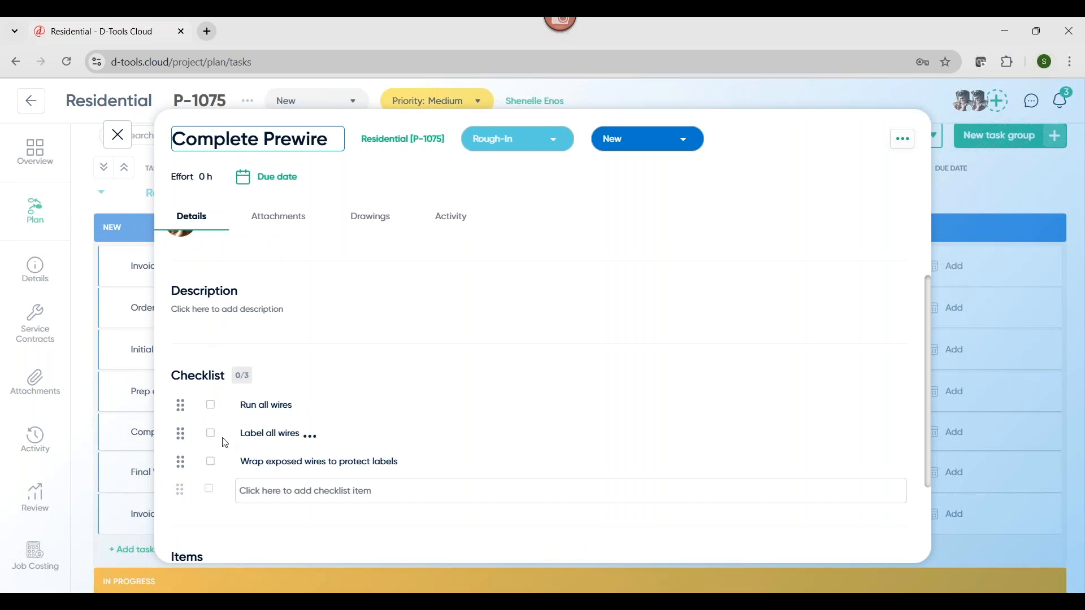
scroll(226, 443, "down", 1)
scroll(193, 475, "up", 2)
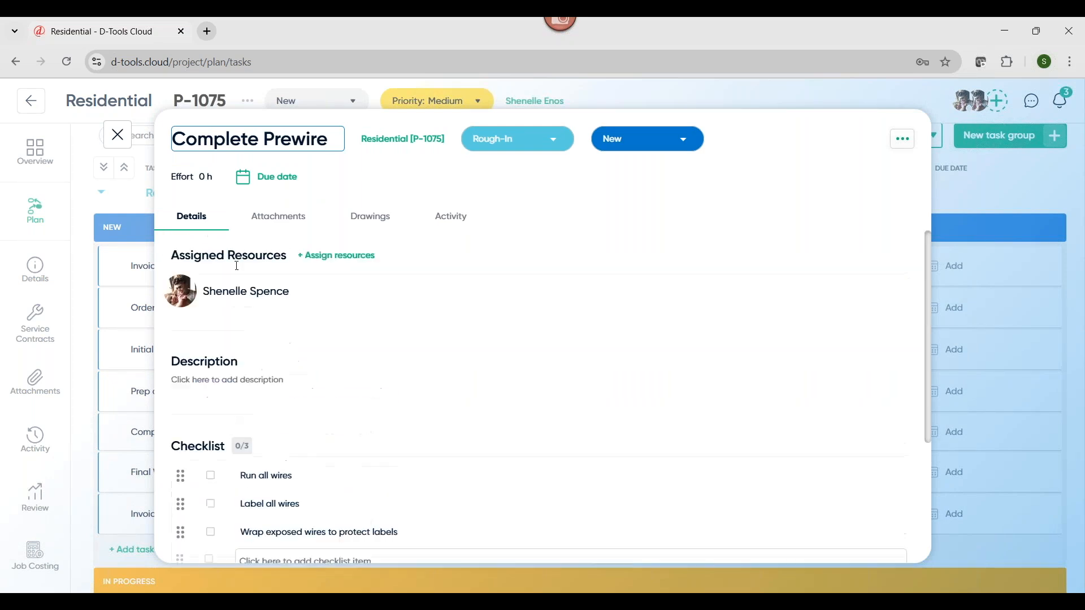
left_click(258, 224)
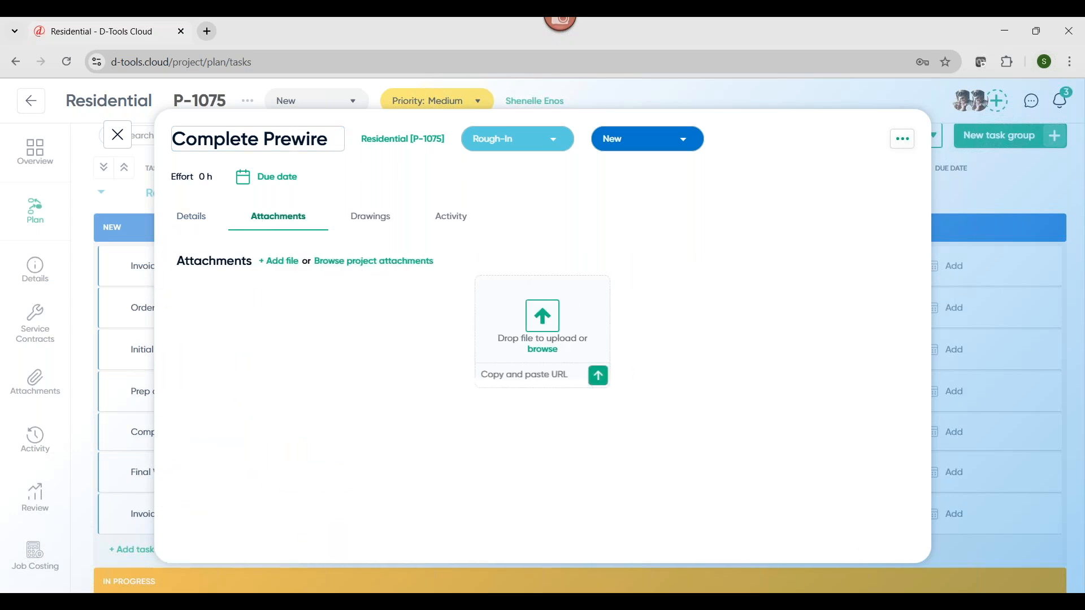
left_click(355, 263)
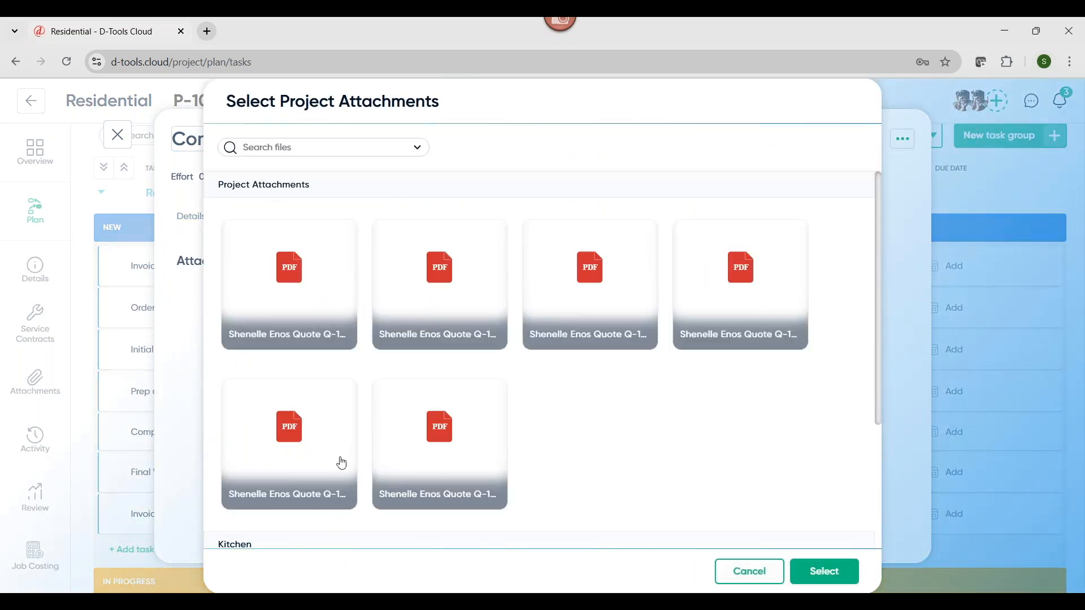
scroll(339, 460, "down", 3)
left_click(310, 462)
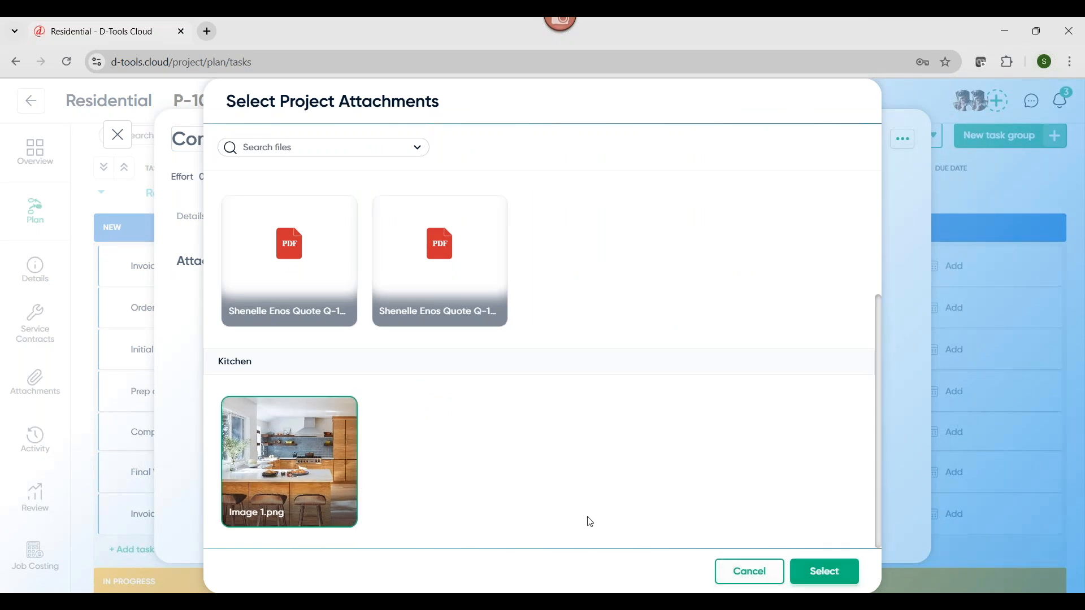
scroll(588, 514, "up", 3)
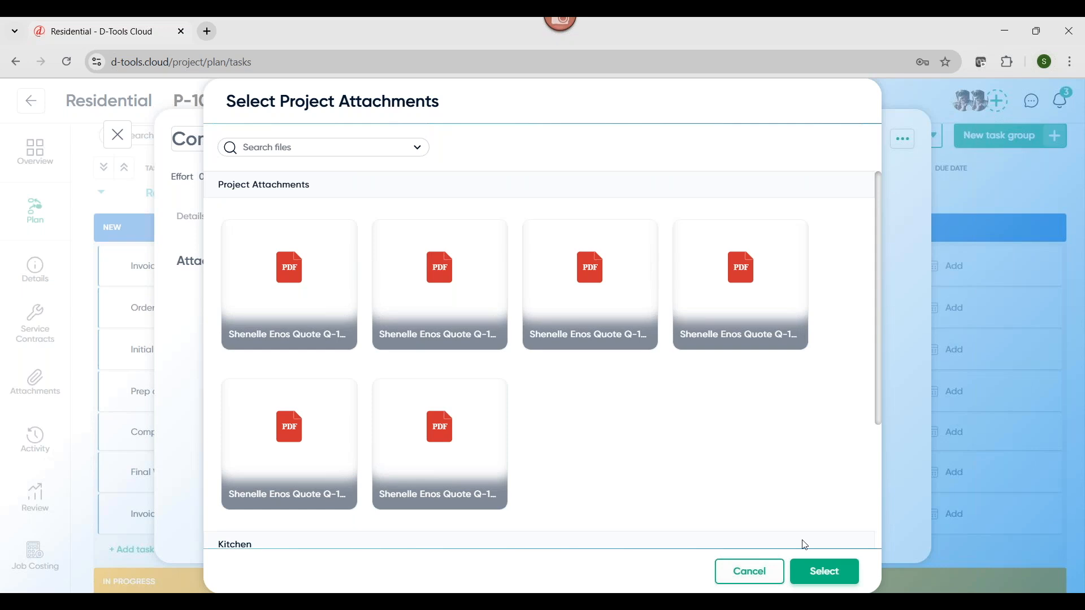
left_click(823, 574)
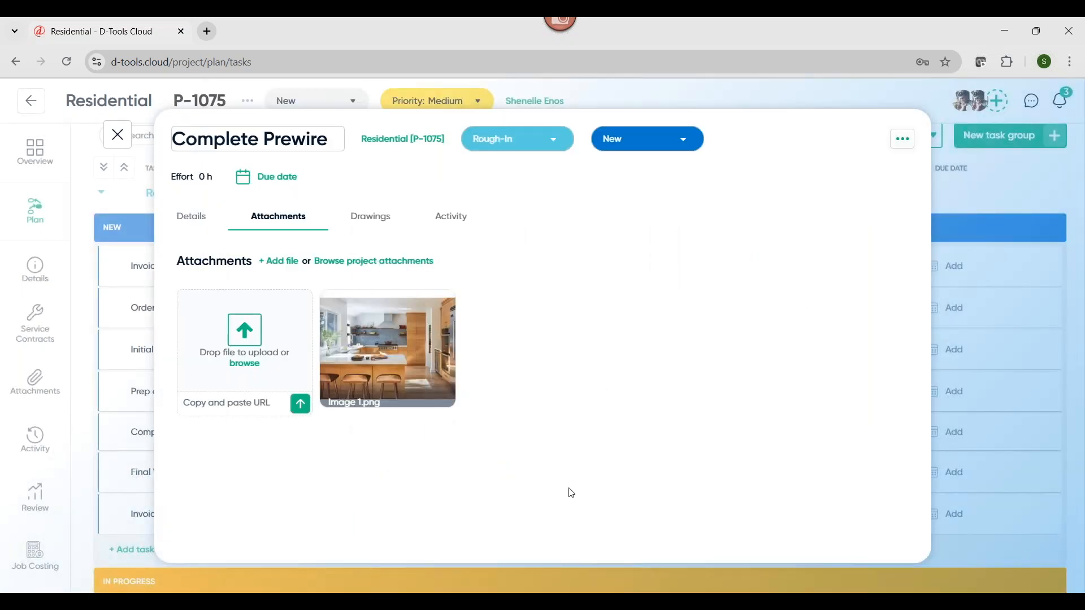
left_click(119, 136)
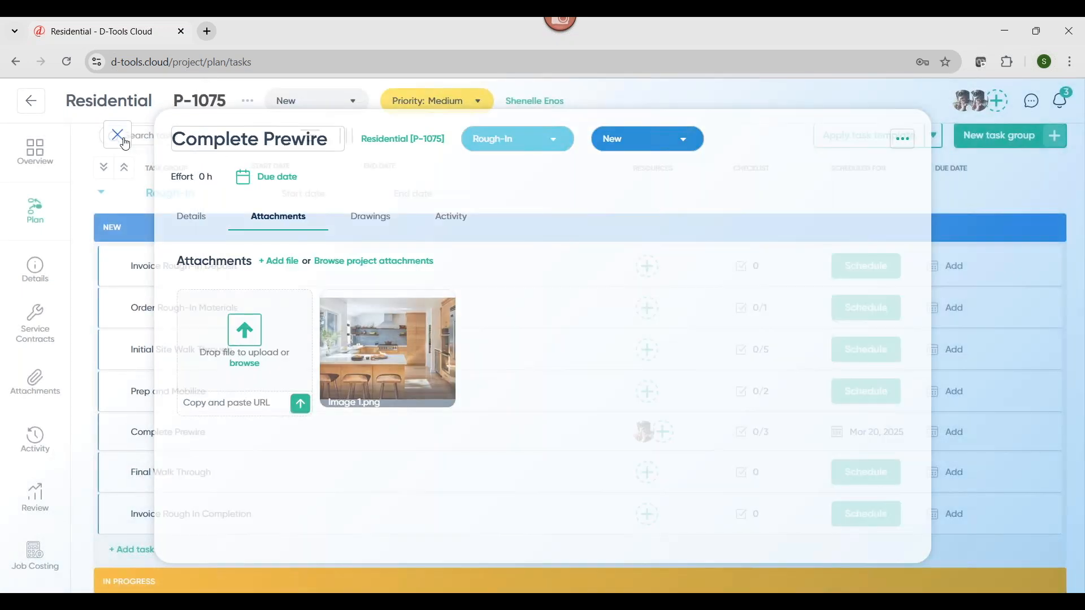
Show the item filters on the project's Item Status page and check the available location choices
left_click(40, 285)
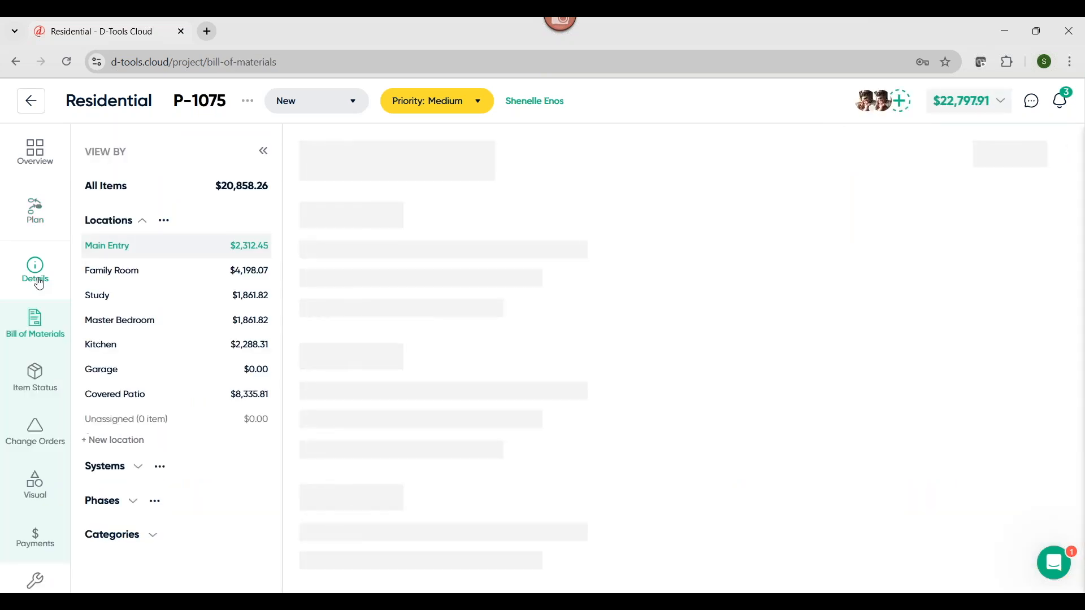
left_click(34, 393)
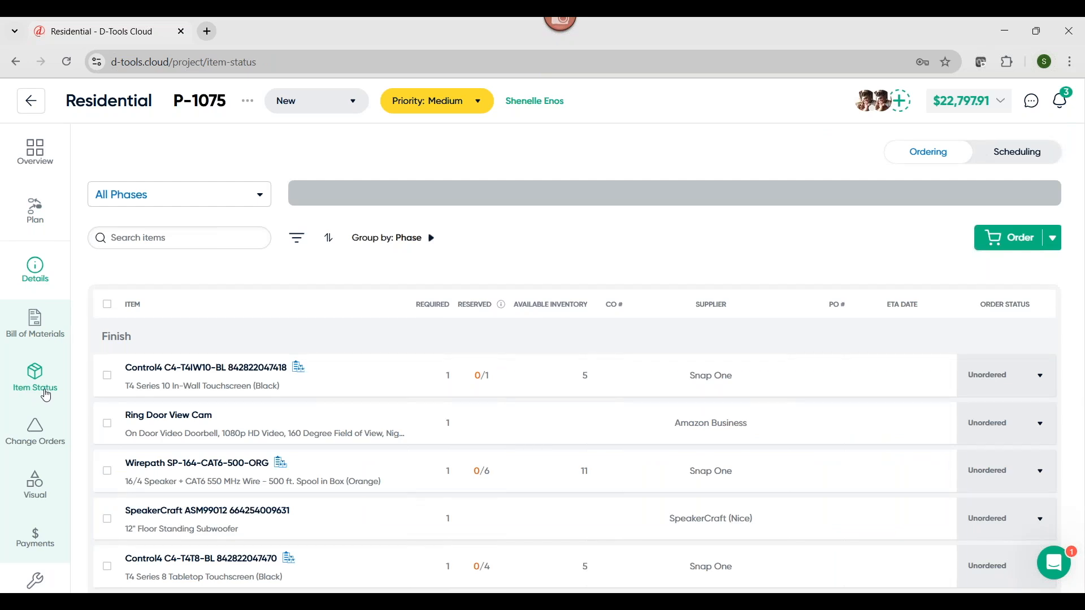
left_click(301, 242)
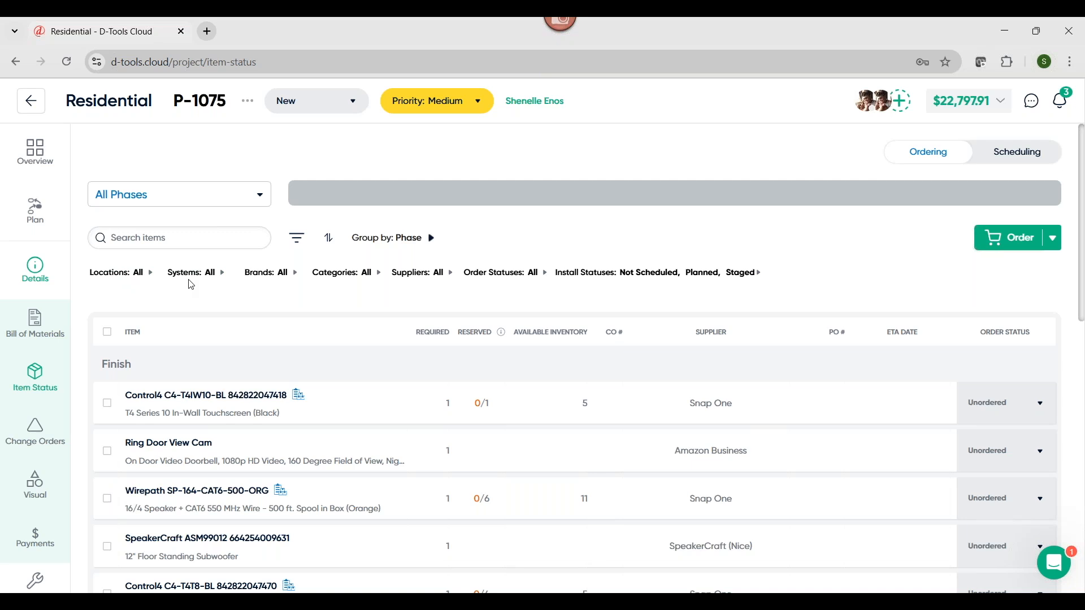
left_click(150, 275)
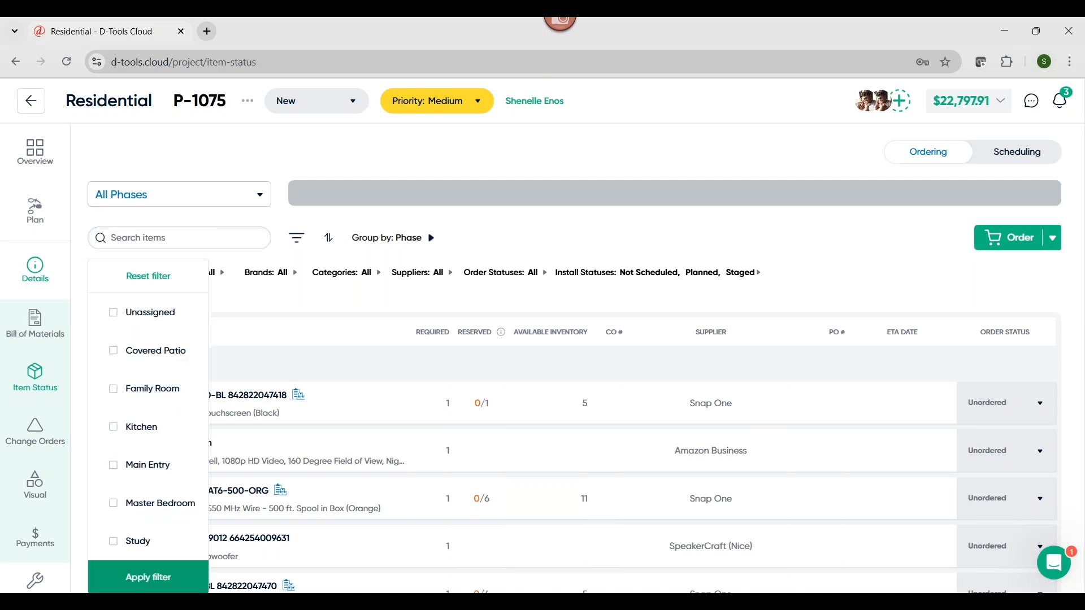
left_click(336, 304)
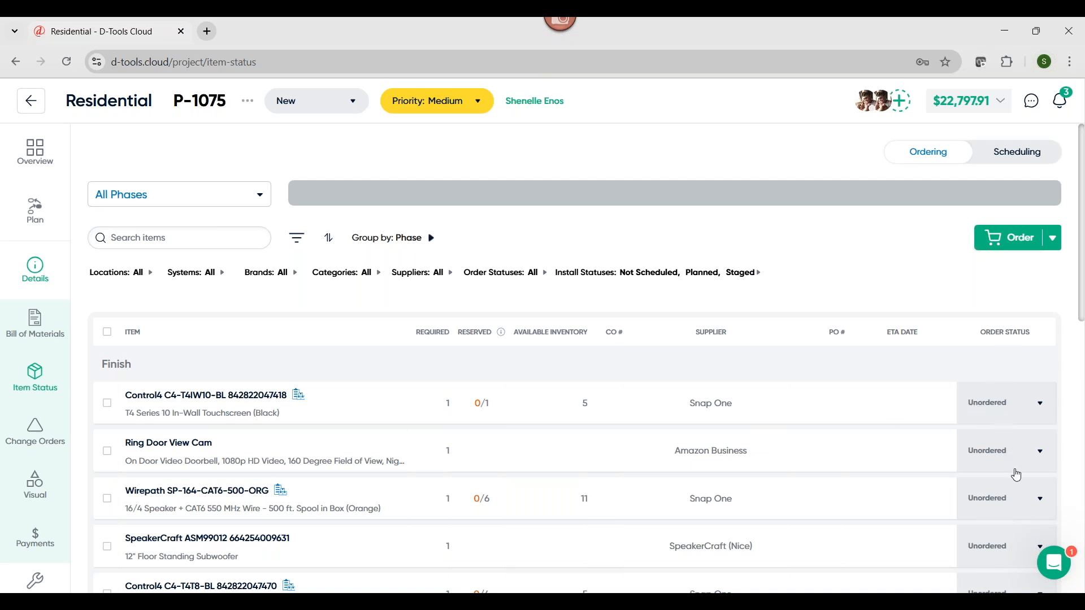
Set the order status of the Ring Door View Cam to Ready to Order
left_click(1004, 451)
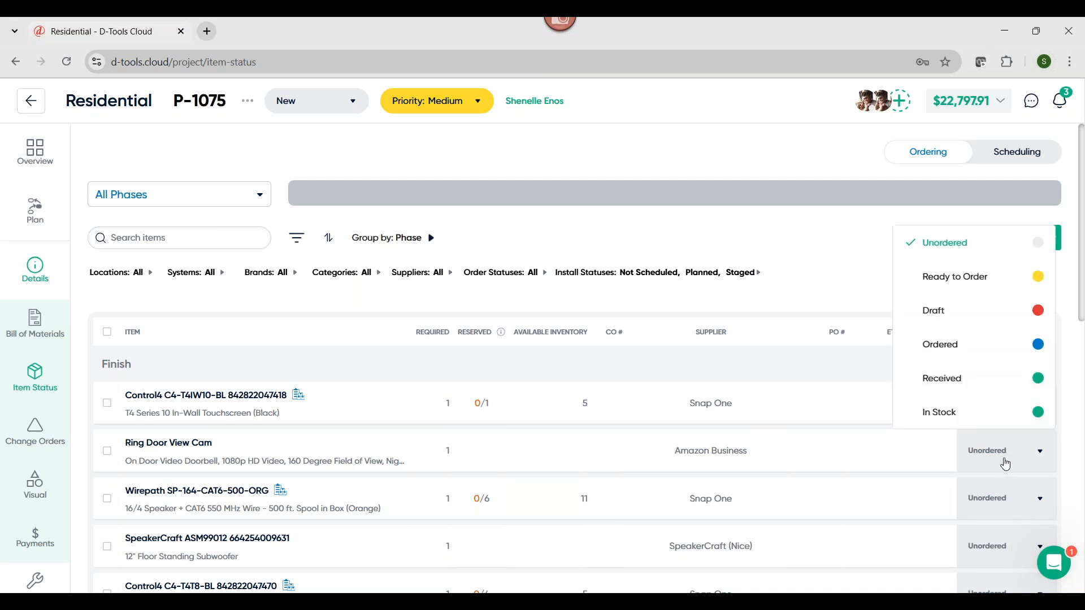
left_click(964, 284)
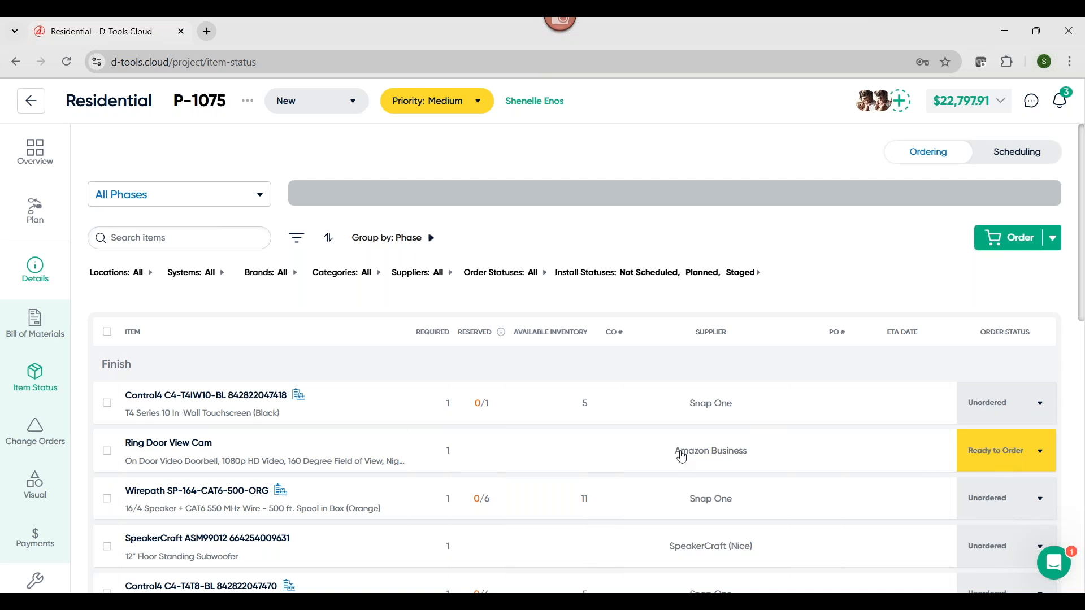
scroll(486, 449, "down", 2)
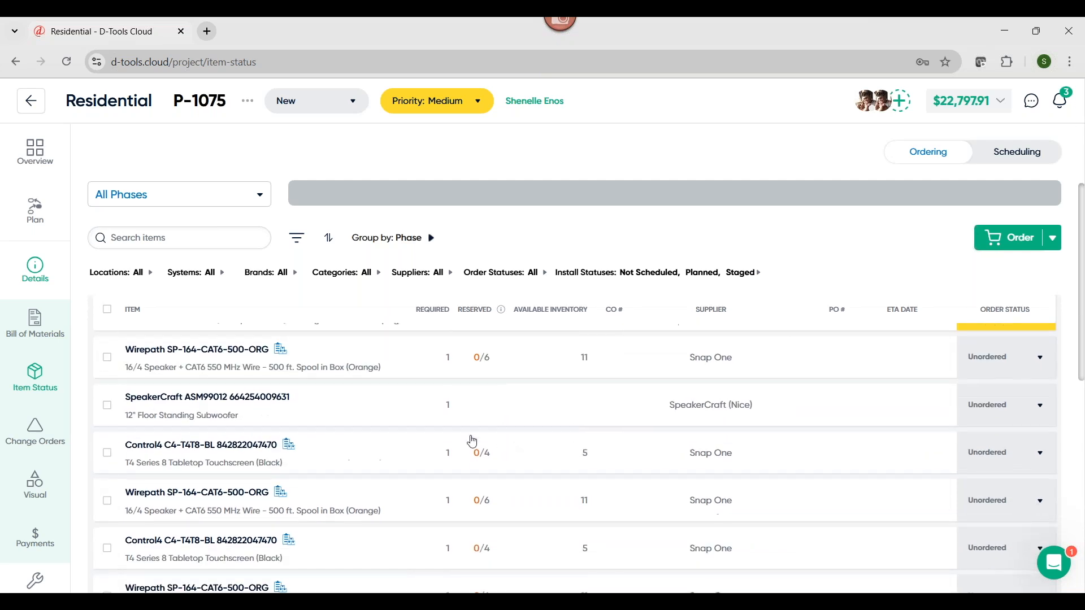
Order the SpeakerCraft ASM99012 subwoofer by adding it to the existing SpeakerCraft (Nice) purchase order, dismissing the stock-item notice
left_click(107, 406)
left_click(1018, 247)
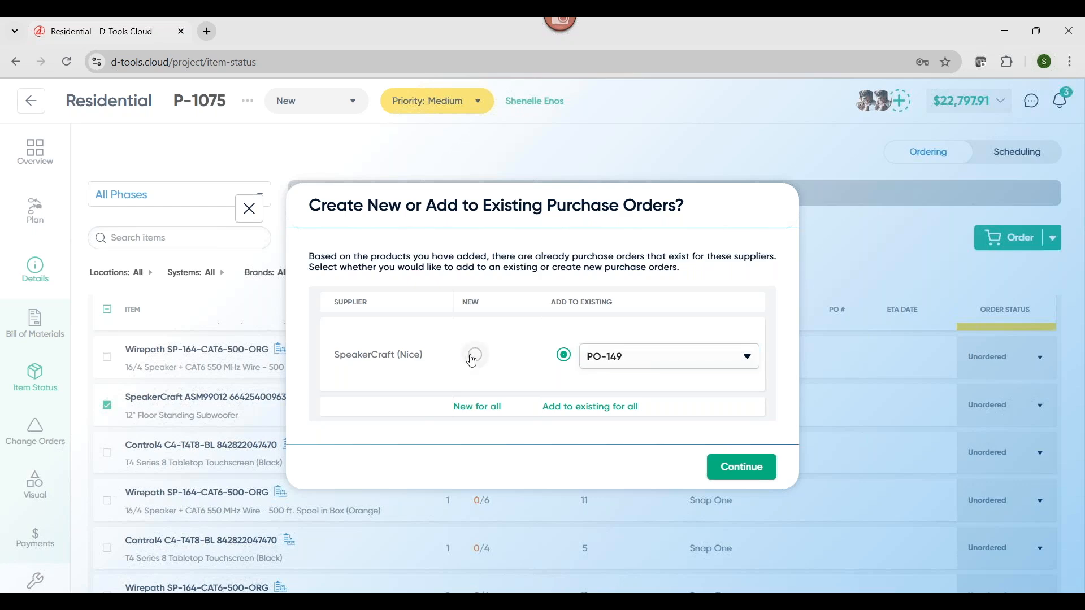
left_click(760, 472)
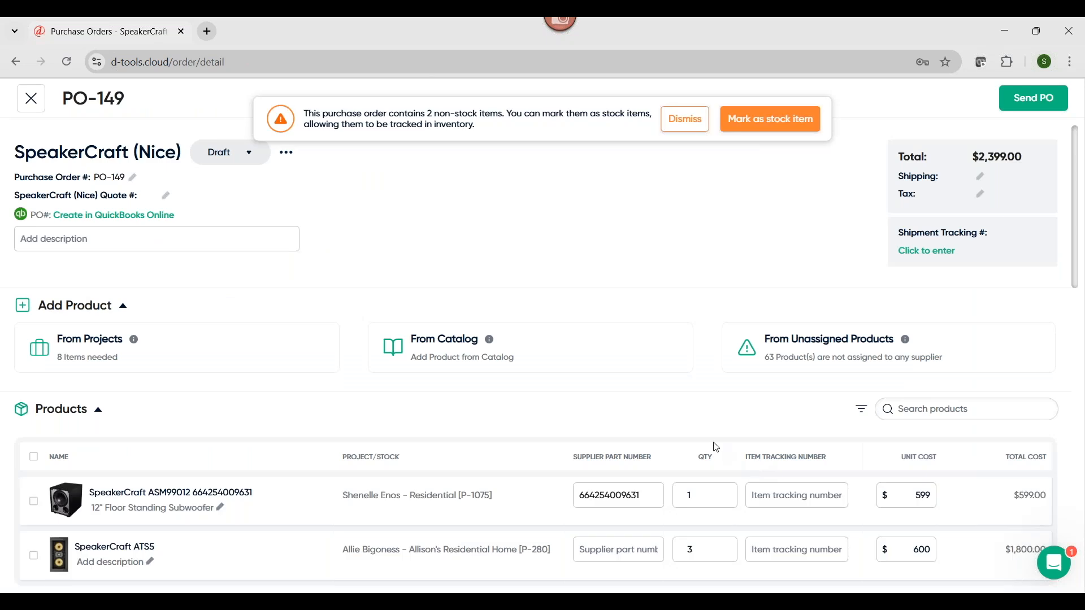
scroll(716, 448, "down", 1)
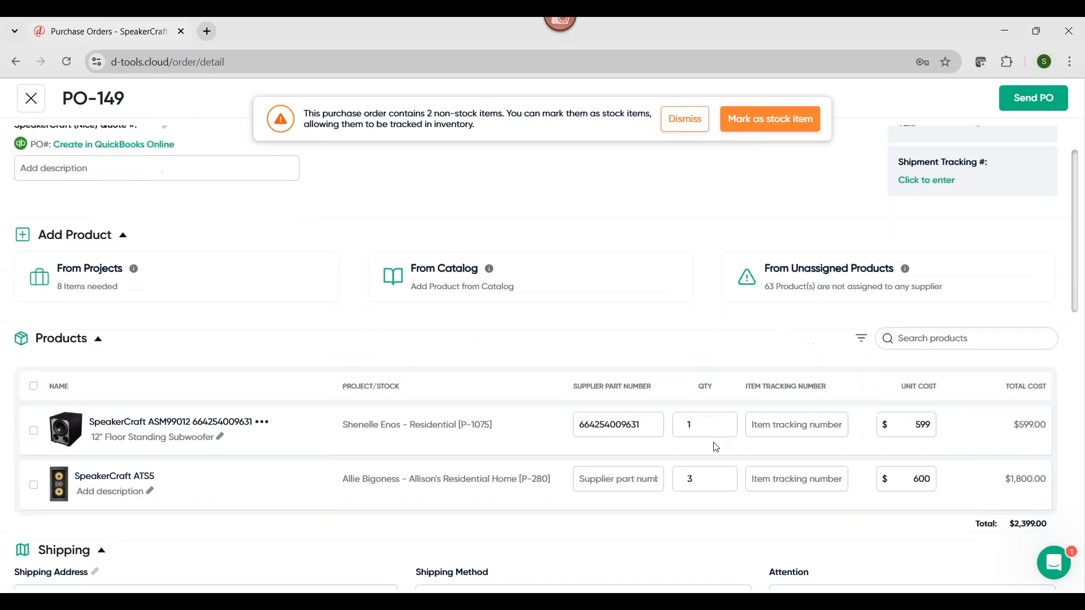
left_click(686, 127)
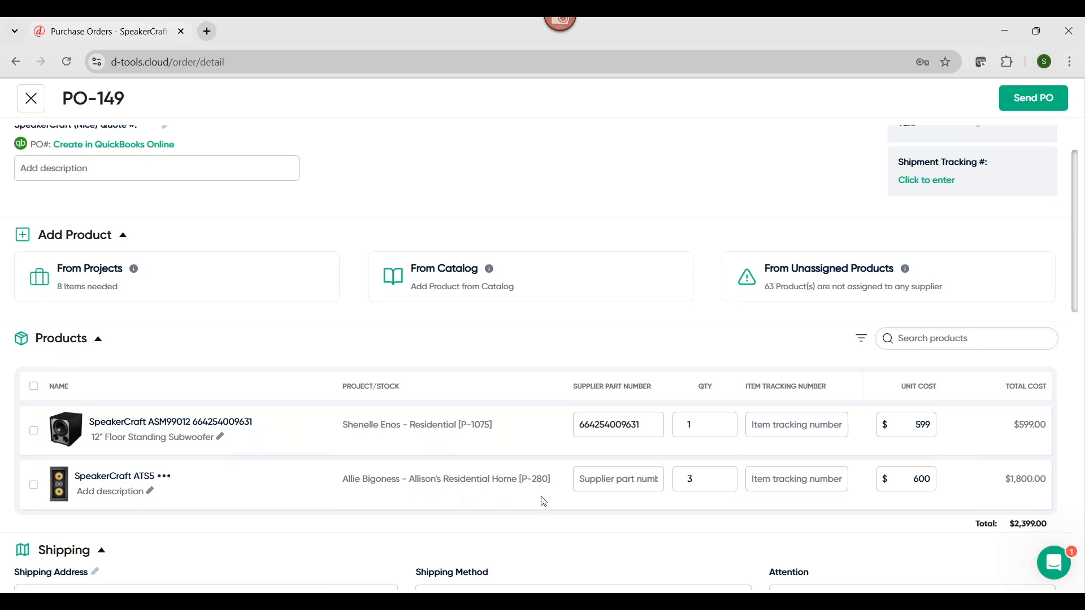
Review the purchase order's QuickBooks Online creation form and its billing, supplier and notes sections without creating anything
scroll(541, 505, "up", 2)
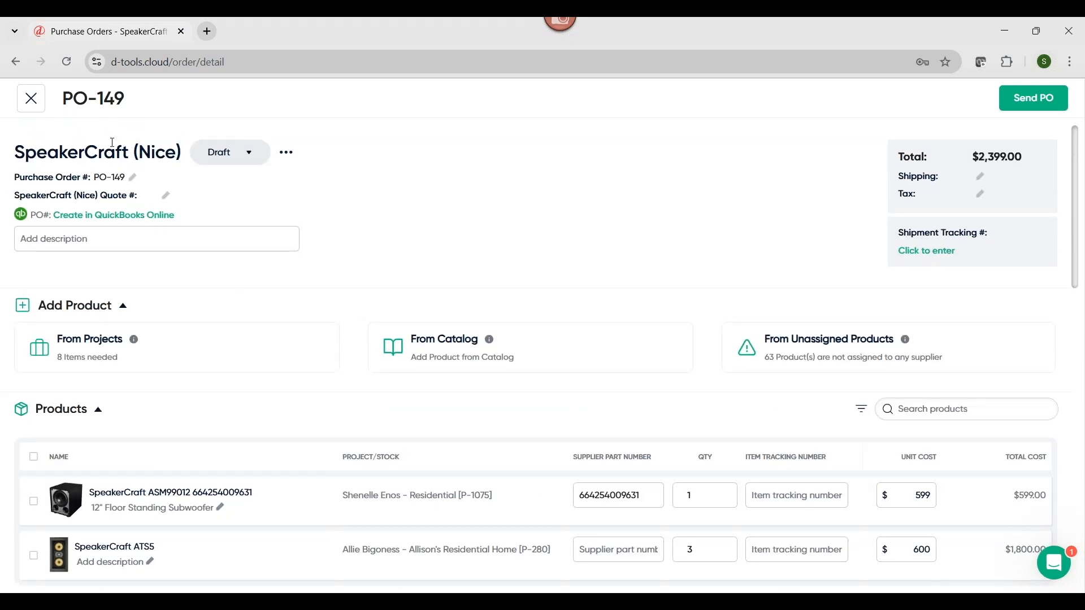
left_click(92, 216)
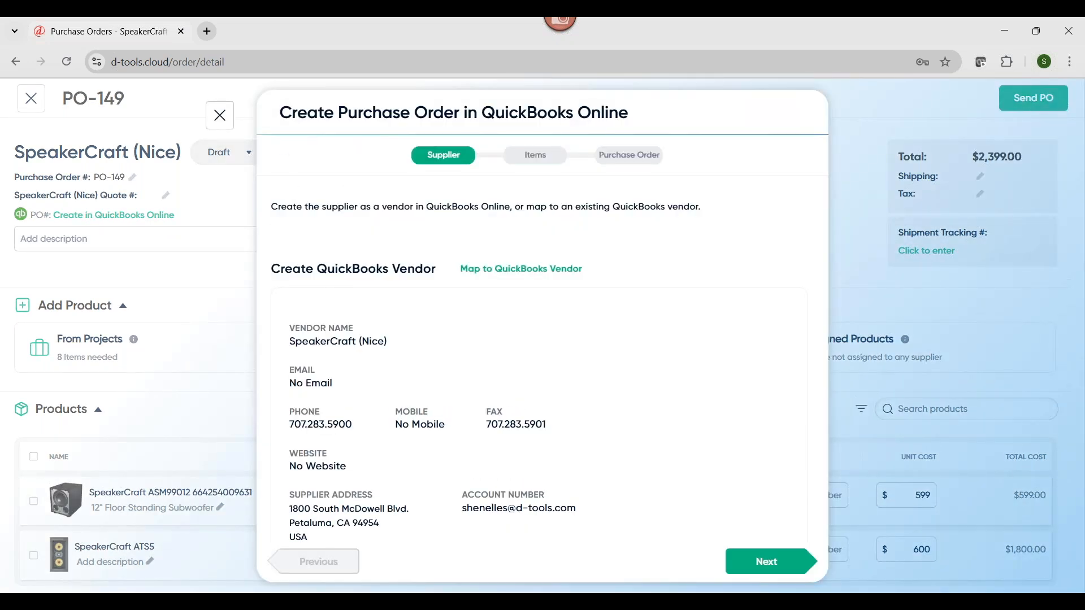
left_click(220, 116)
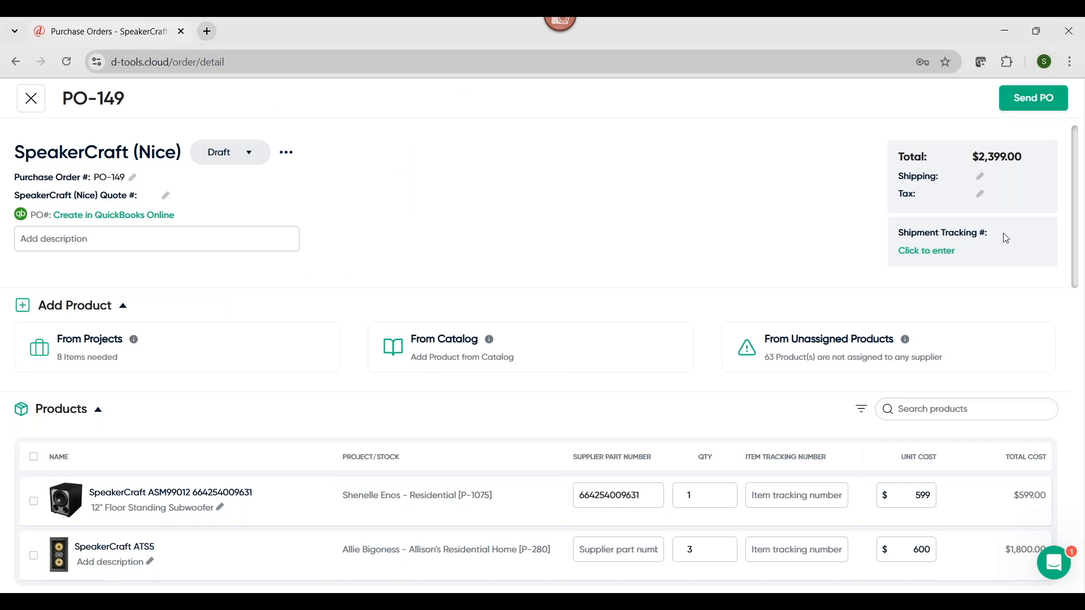
scroll(729, 506, "down", 10)
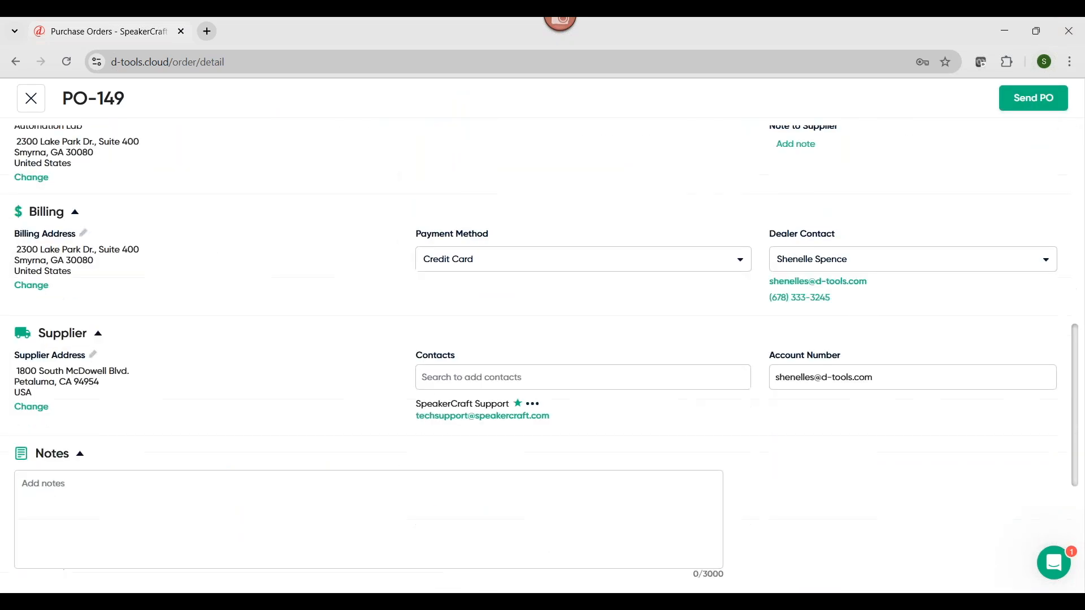
left_click(495, 478)
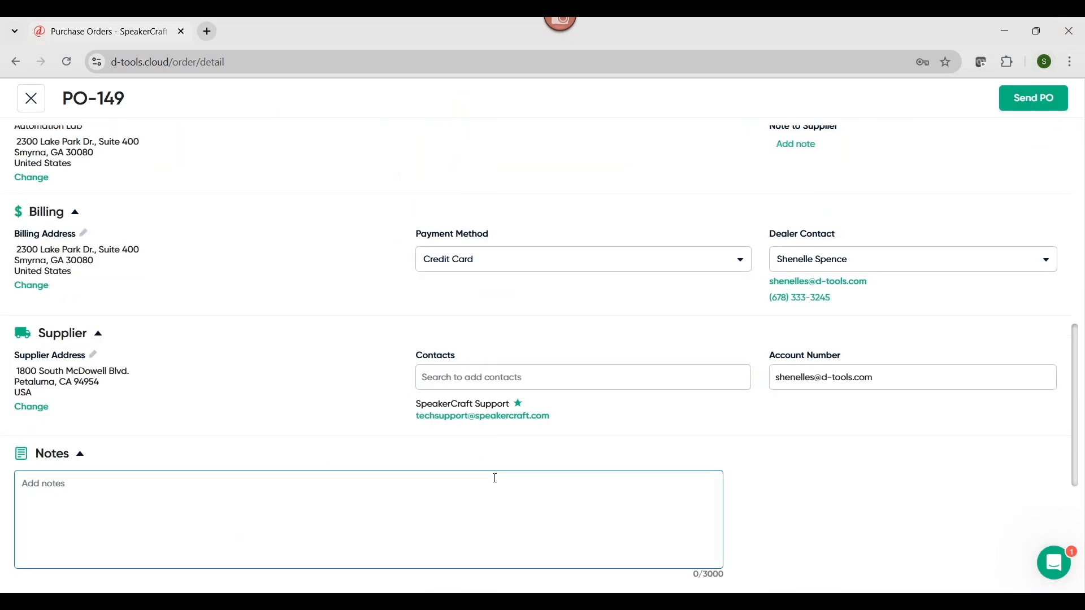
scroll(495, 478, "up", 10)
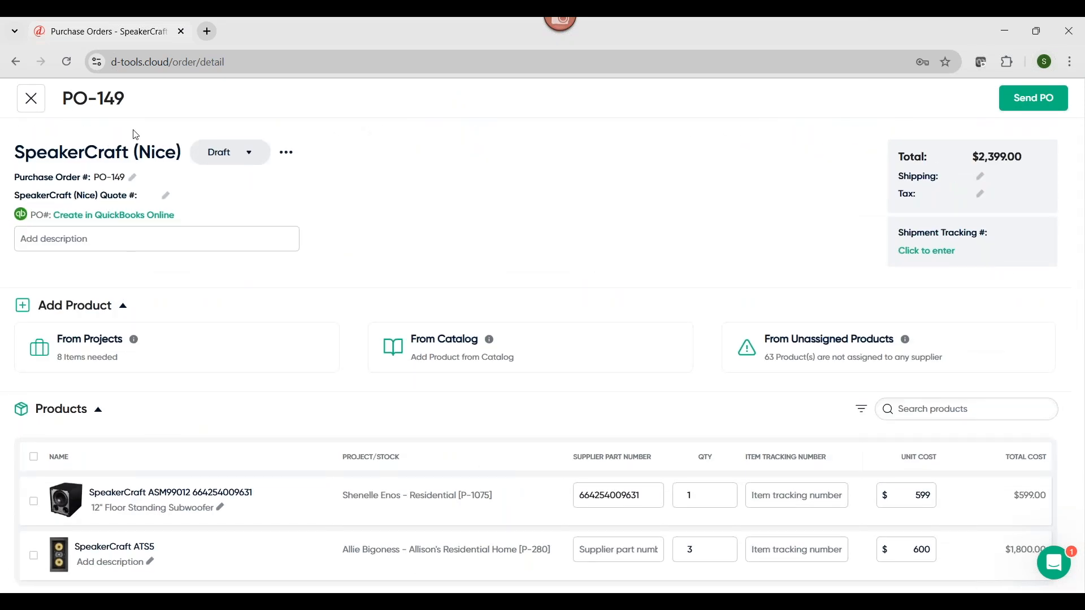
Set the SpeakerCraft (Nice) purchase order's status to Ordered, dismiss the stock-item notice and return to the project's item status
left_click(215, 160)
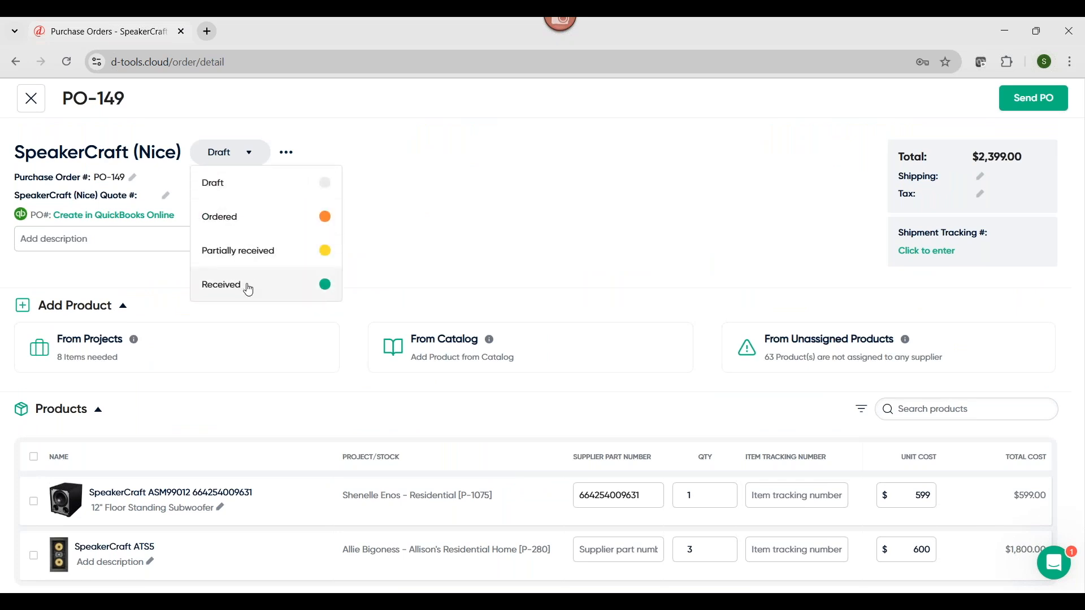
left_click(243, 219)
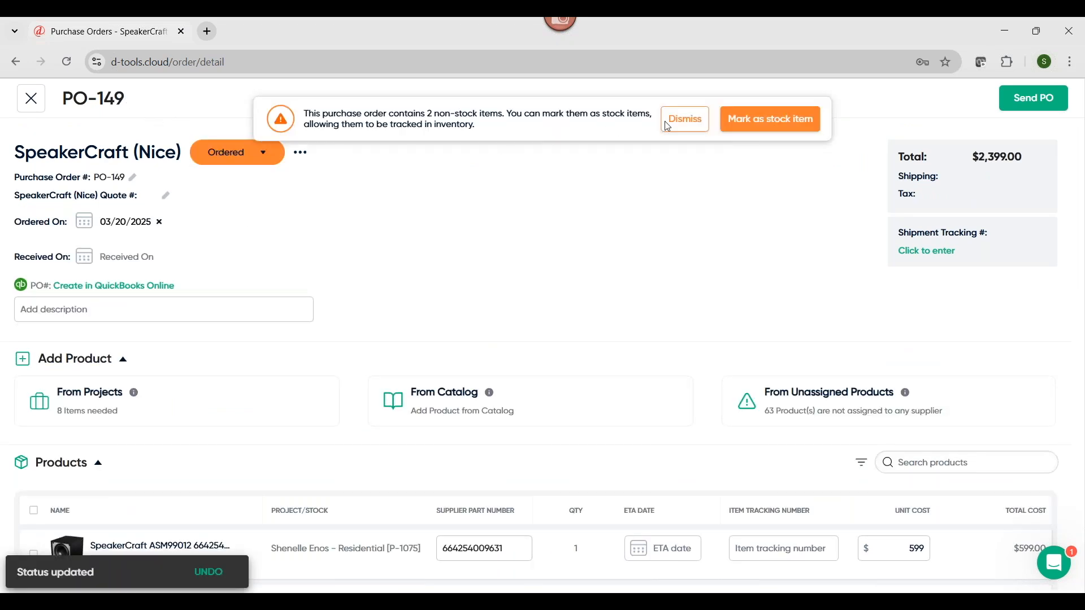
left_click(692, 120)
left_click(31, 100)
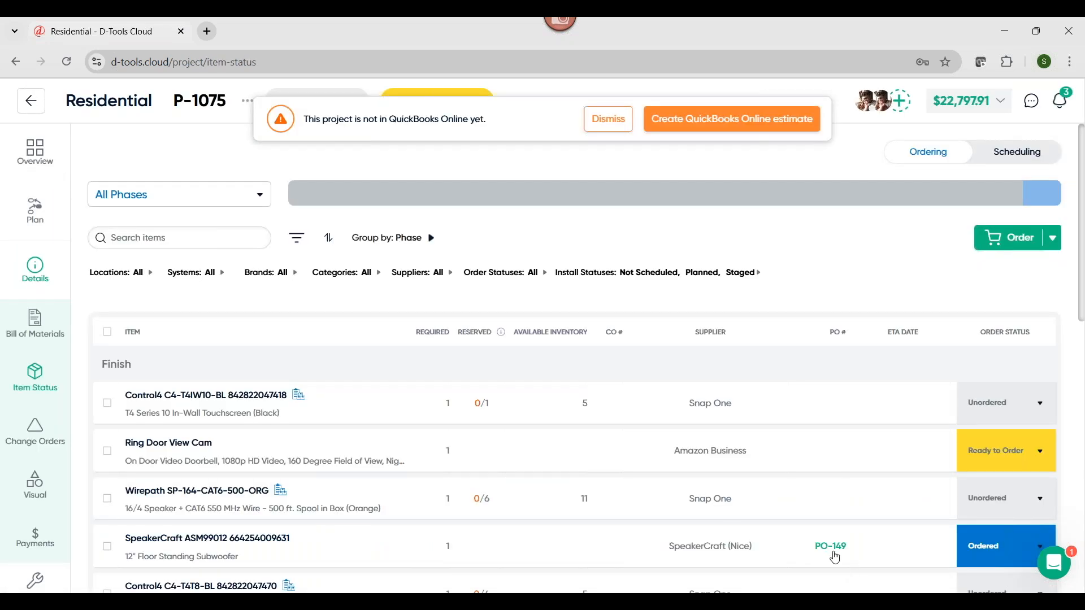
Set the order status of the SpeakerCraft ASM99012 subwoofer to Received
scroll(842, 557, "down", 1)
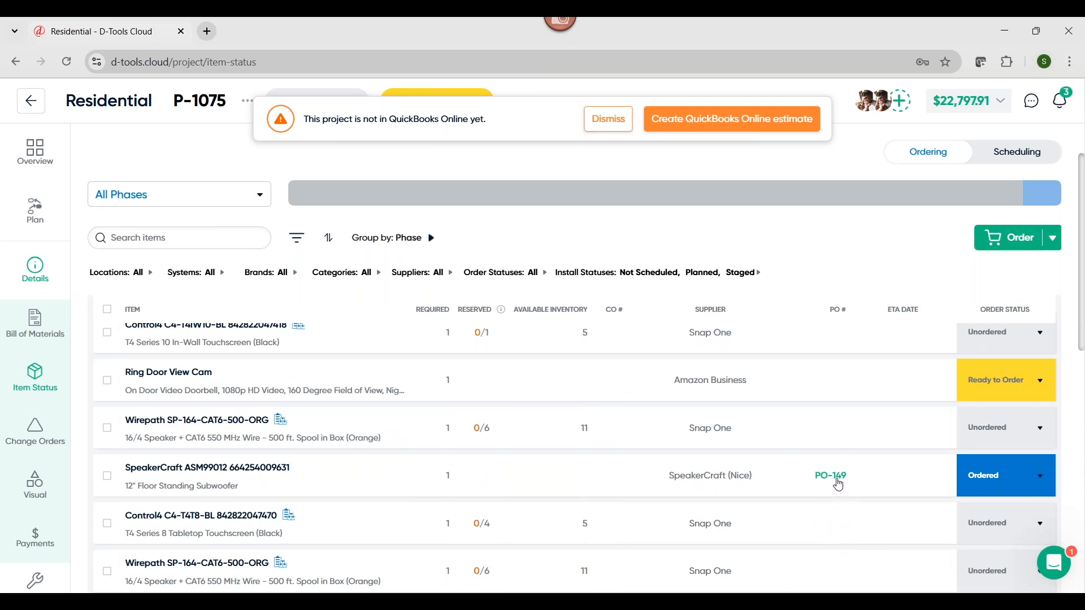
left_click(996, 478)
left_click(988, 443)
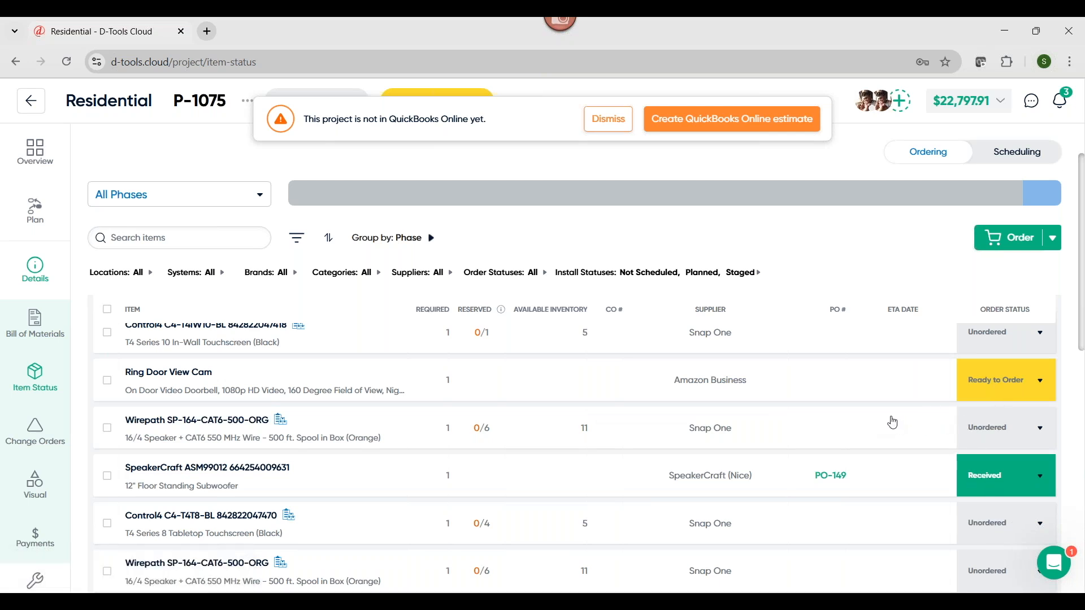
Reserve 1 Control4 C4-T4T8-BL tabletop touchscreen for the project from the available inventory
scroll(763, 441, "down", 1)
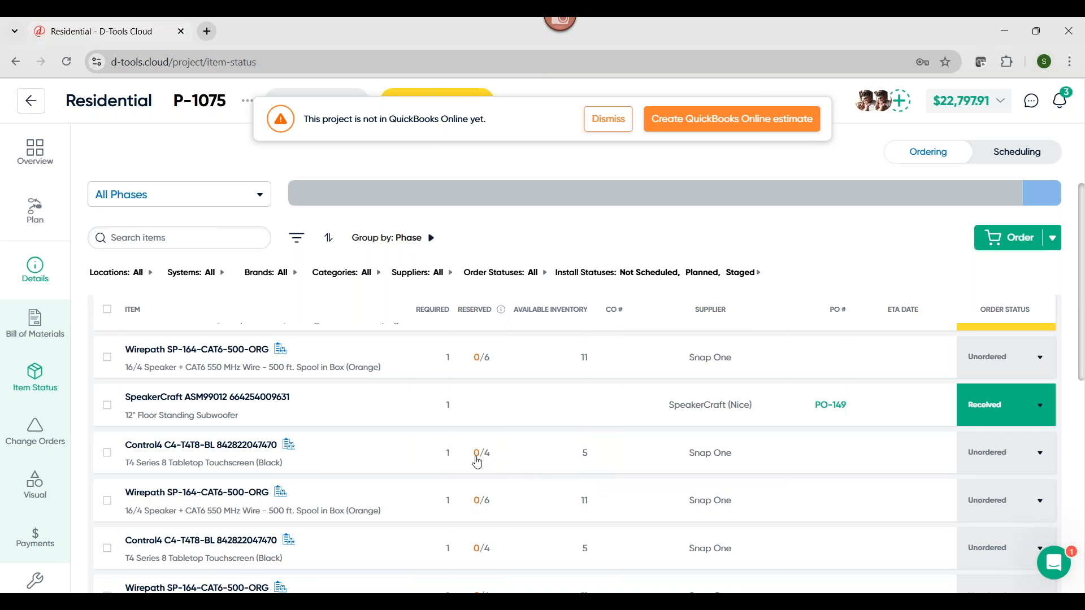
left_click(113, 457)
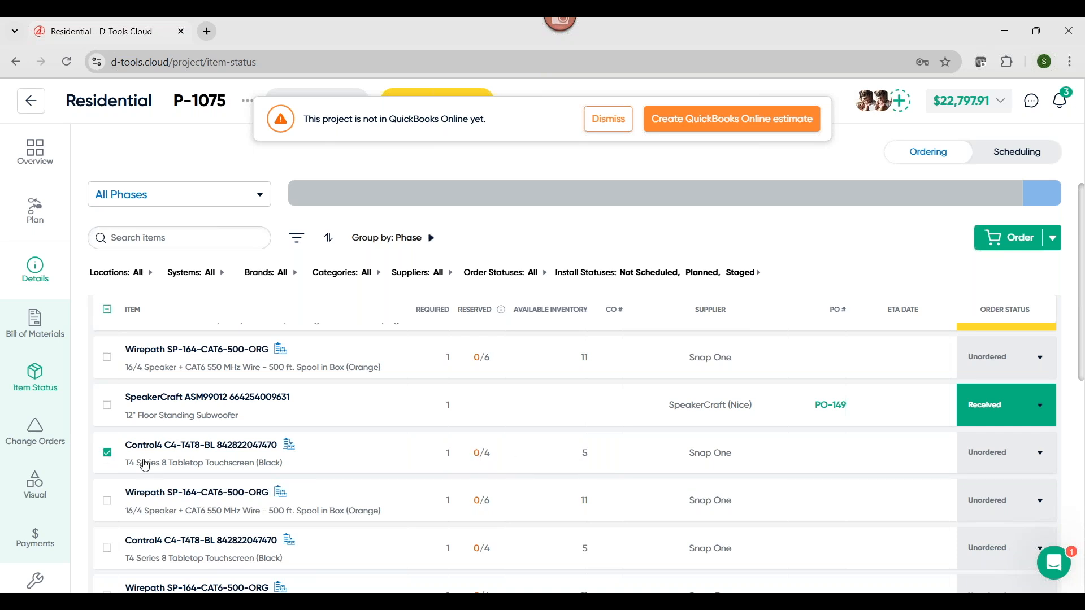
left_click(1055, 238)
left_click(1036, 275)
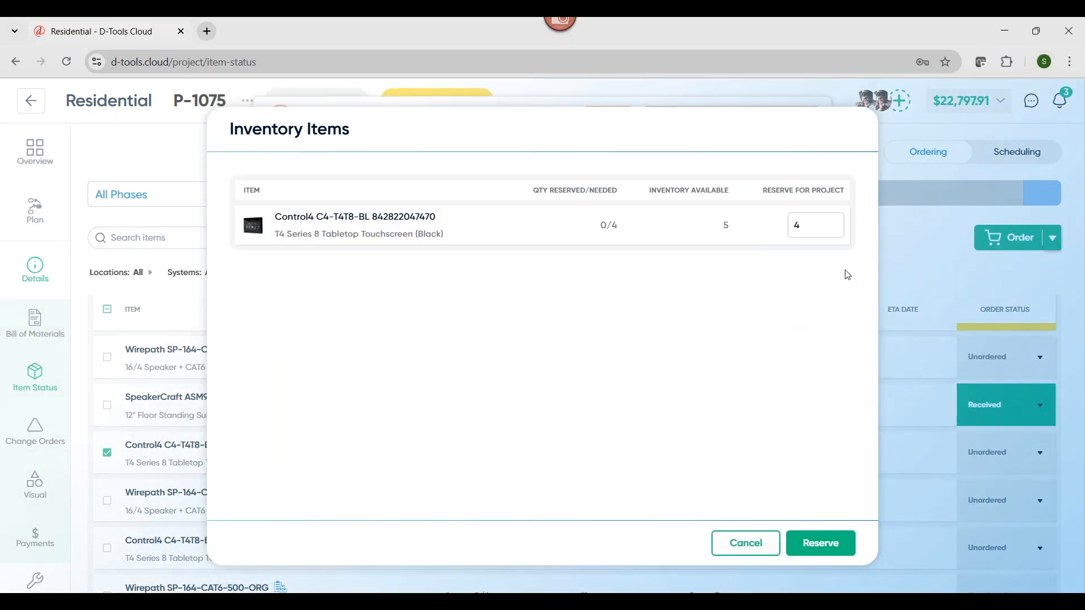
left_click_drag(805, 226, 784, 226)
type("1")
left_click(838, 543)
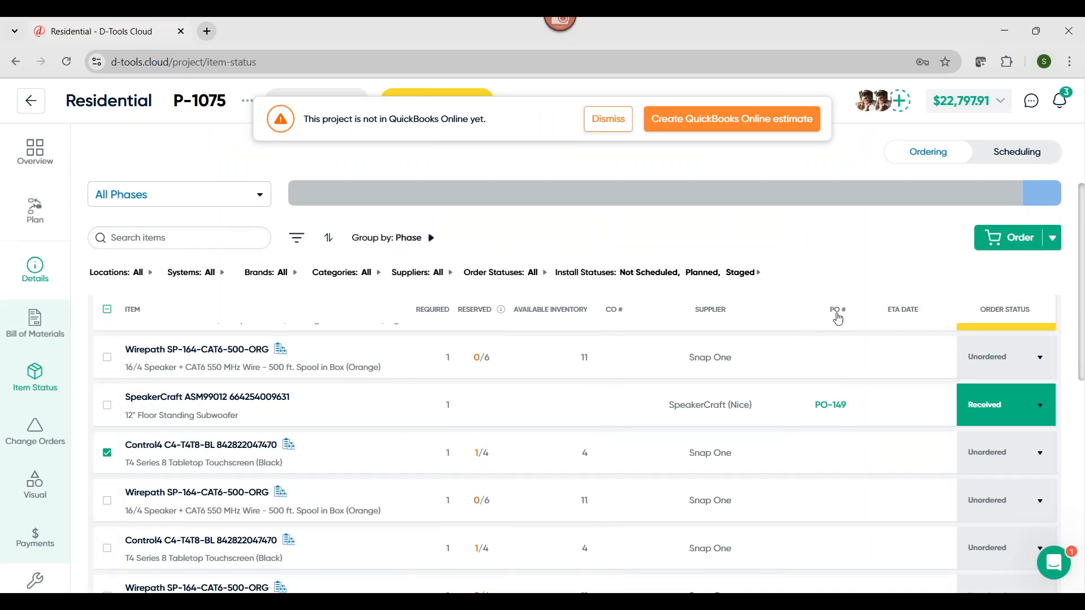
Dismiss the QuickBooks Online estimate notice and switch the project's item status to the Scheduling view
mouse_move(988, 185)
left_click(606, 120)
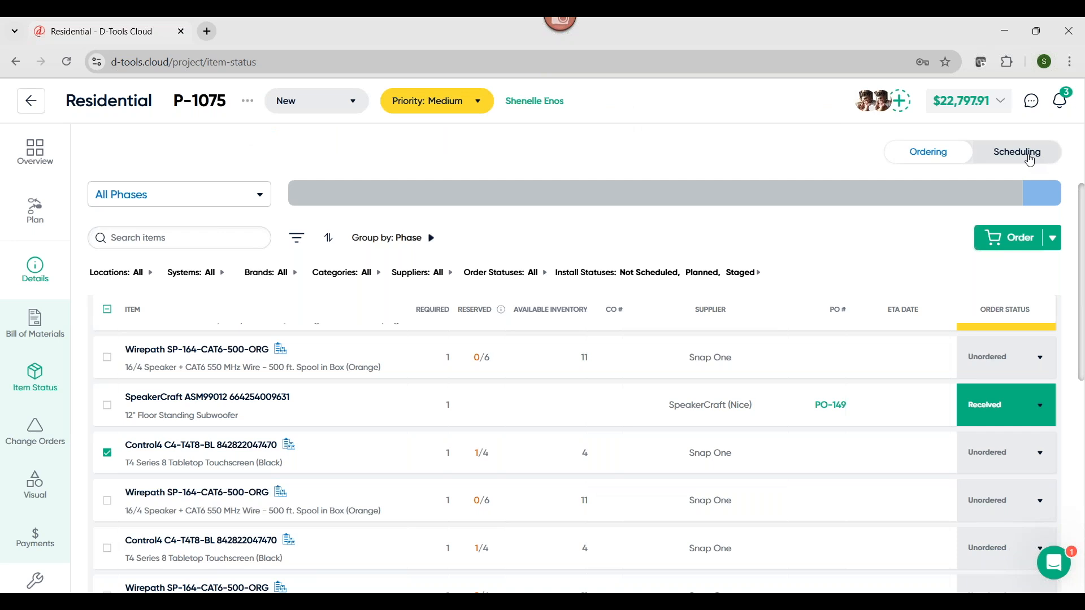
left_click(1030, 162)
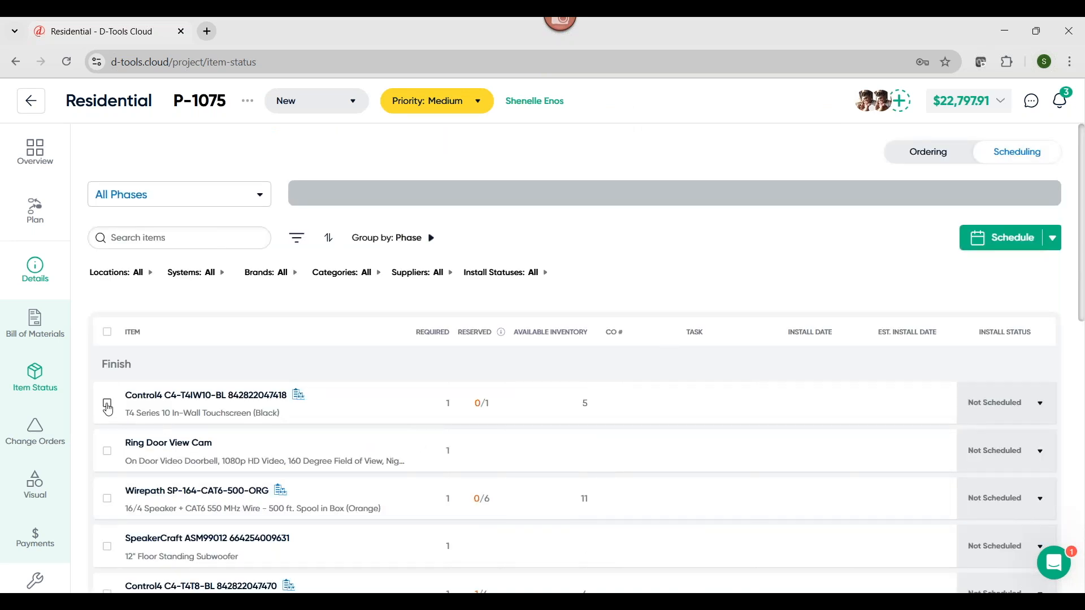
Add the Ring Door View Cam, SpeakerCraft ASM99012 subwoofer and first Control4 C4-T4T8-BL touchscreen to the existing Complete Prewire task
scroll(130, 537, "down", 3)
left_click(107, 455)
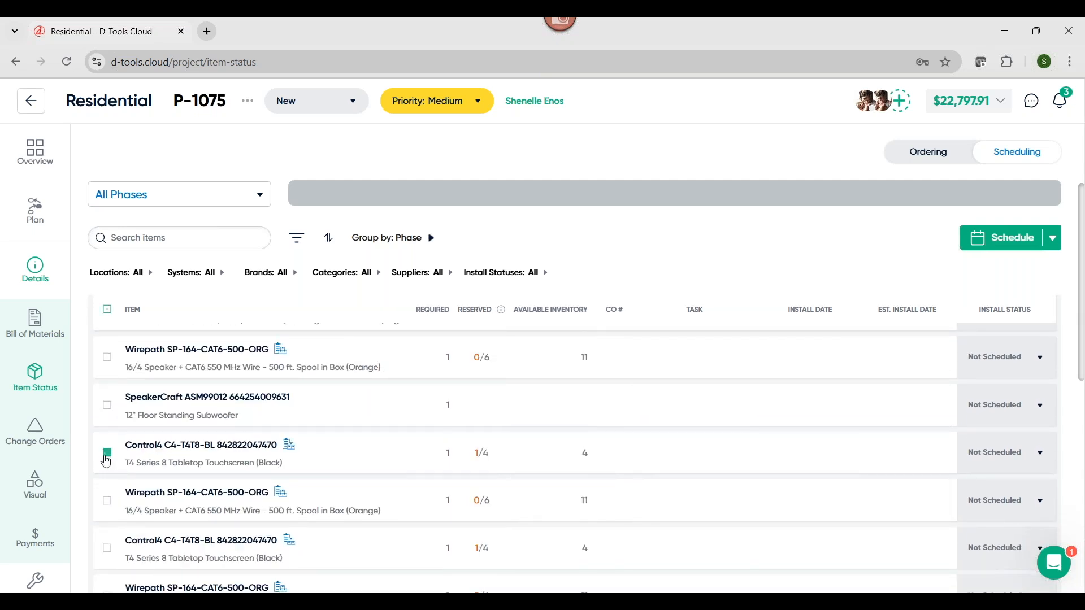
scroll(272, 480, "down", 5)
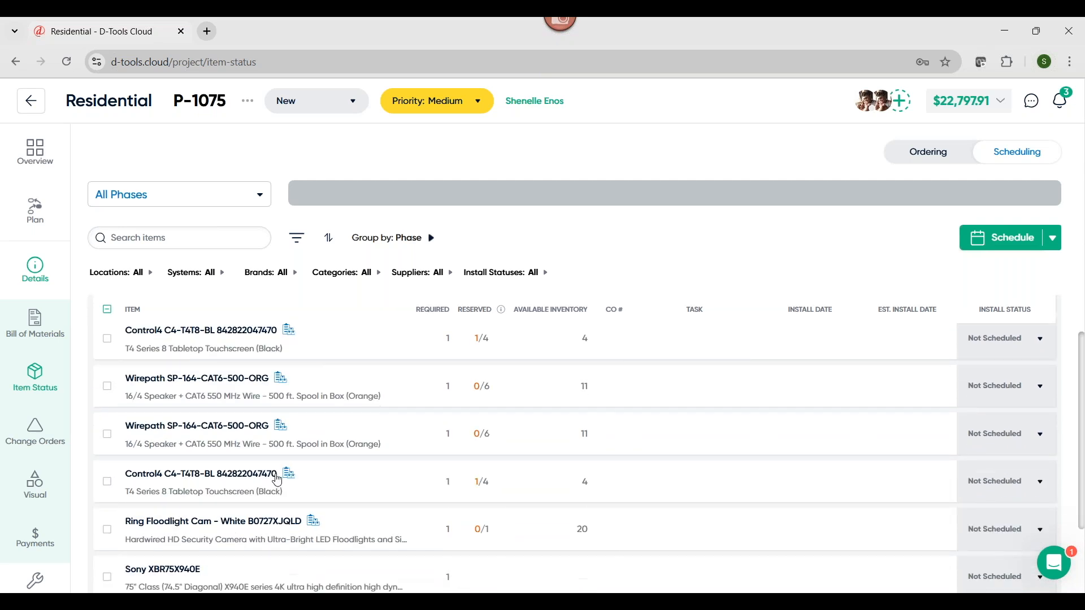
scroll(131, 435, "up", 4)
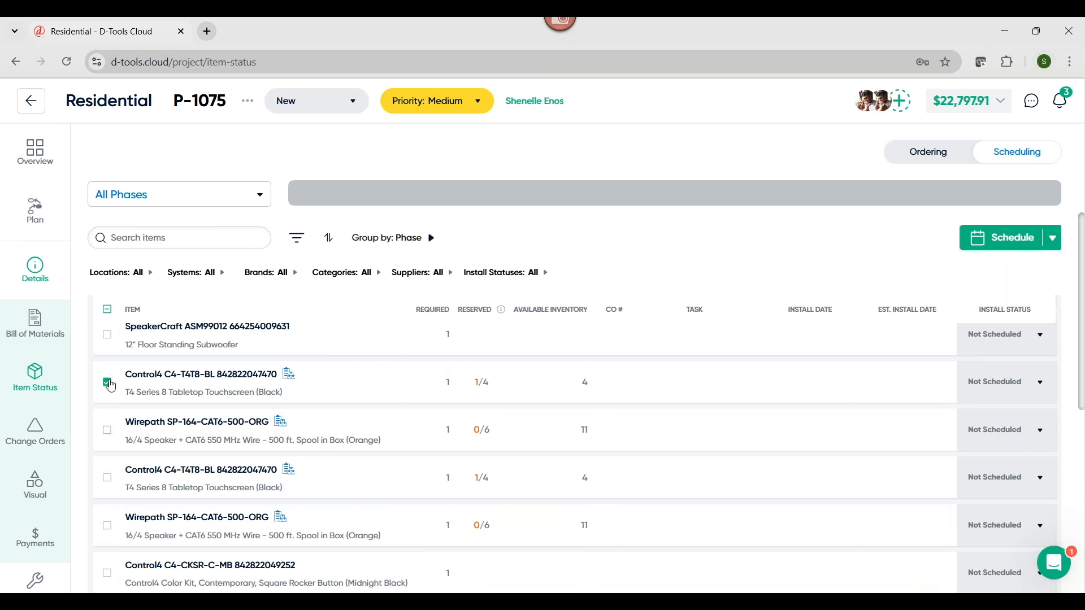
scroll(111, 385, "up", 3)
left_click(108, 476)
left_click(108, 380)
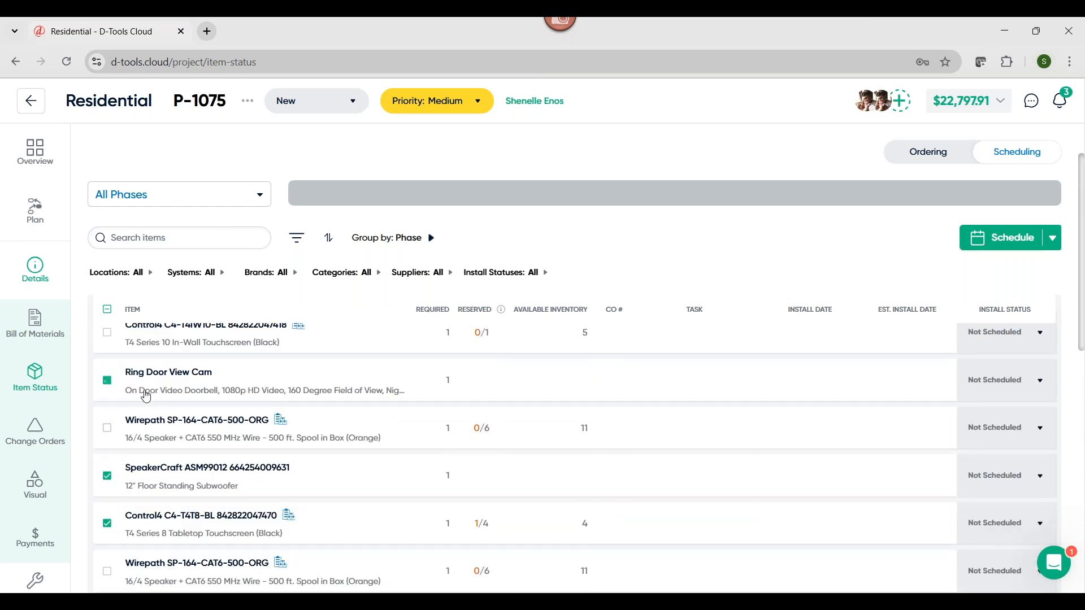
left_click(1016, 242)
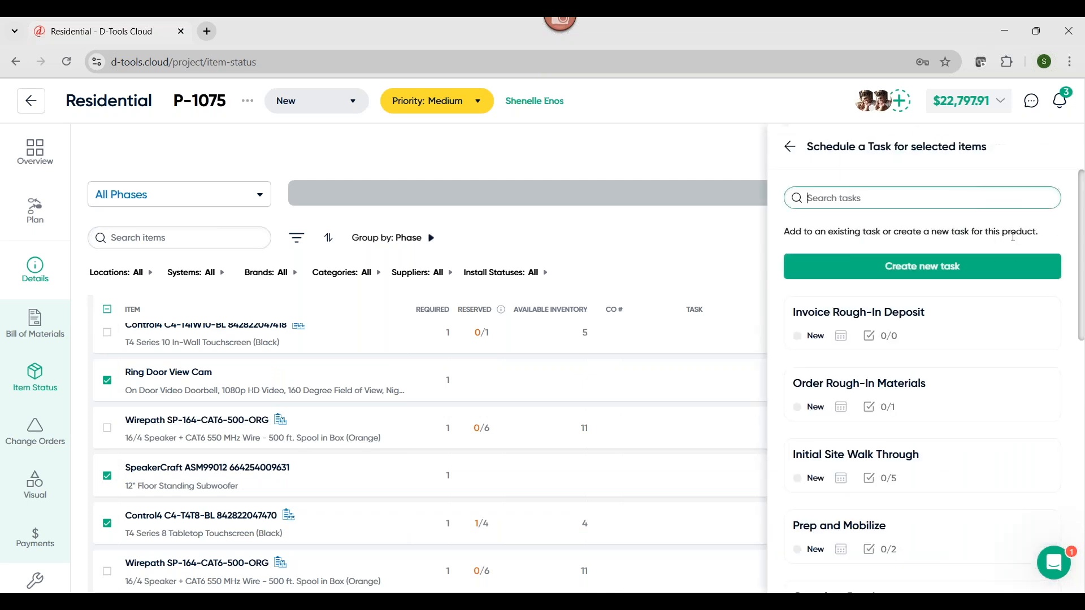
scroll(935, 336, "down", 3)
scroll(936, 340, "down", 1)
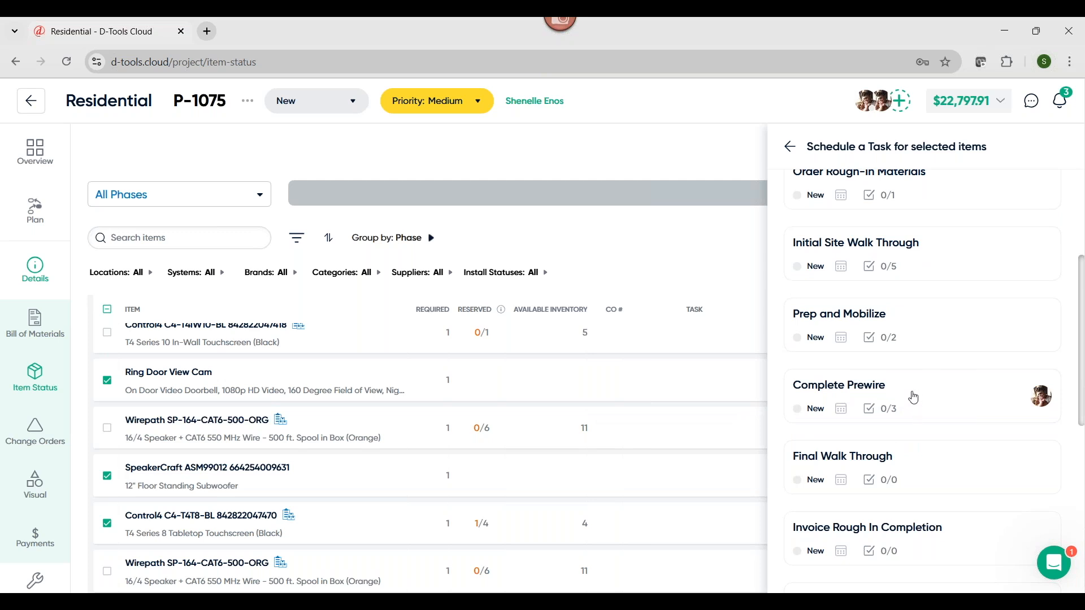
left_click(953, 402)
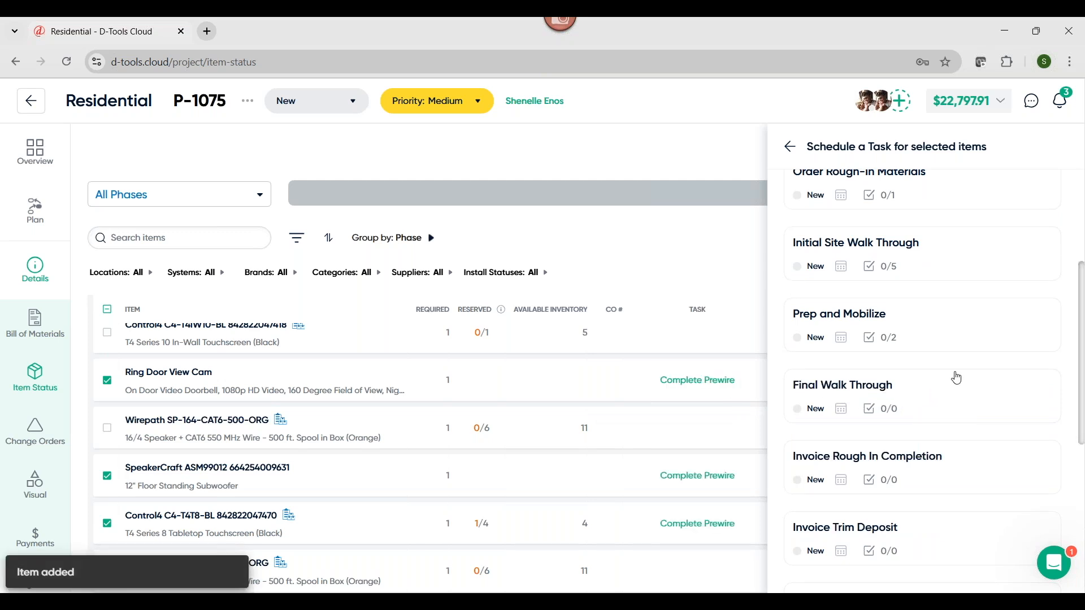
scroll(959, 375, "up", 3)
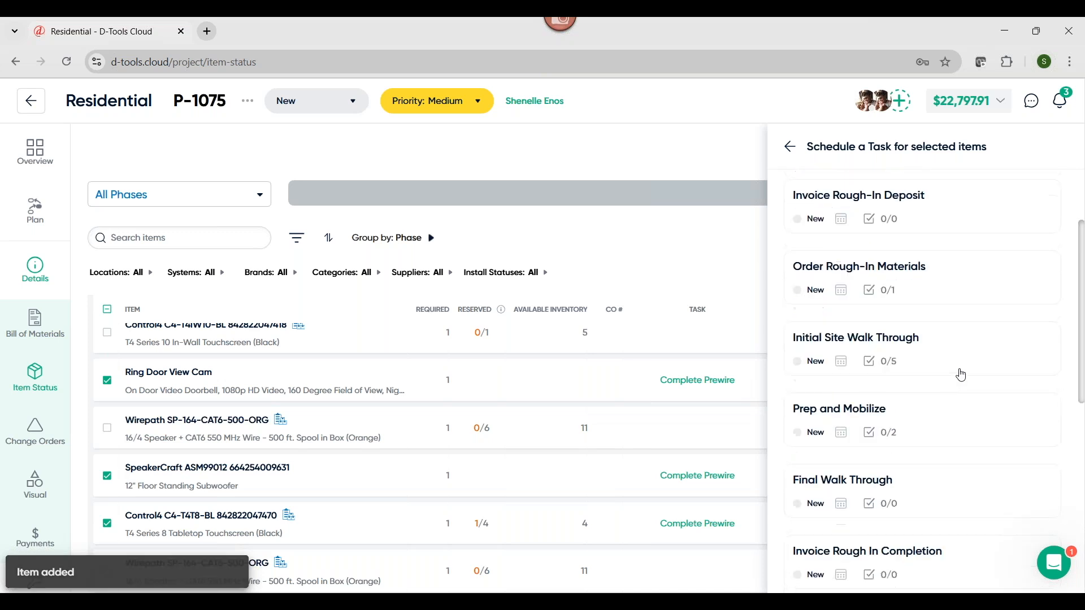
left_click(792, 148)
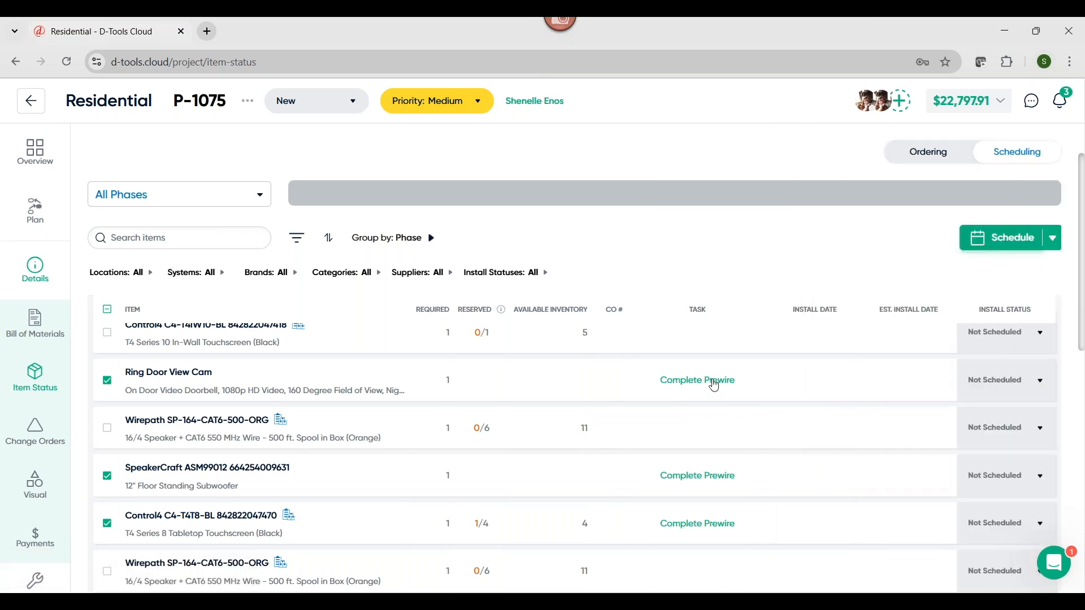
Open the Complete Prewire task from the Ring Door View Cam and review its checklist, assigned items and their install statuses
left_click(685, 382)
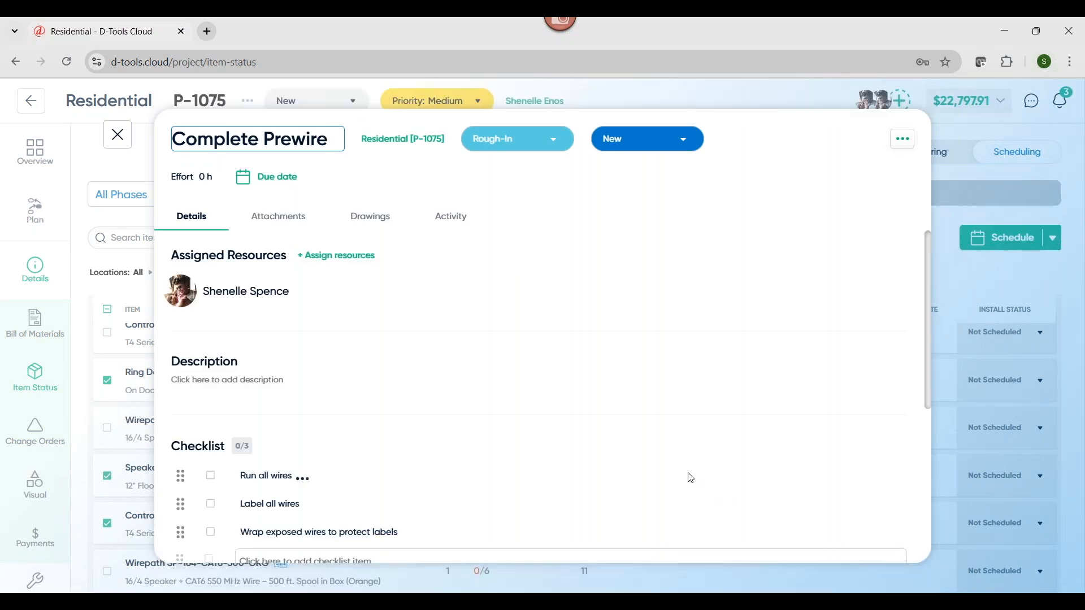
scroll(571, 393, "down", 5)
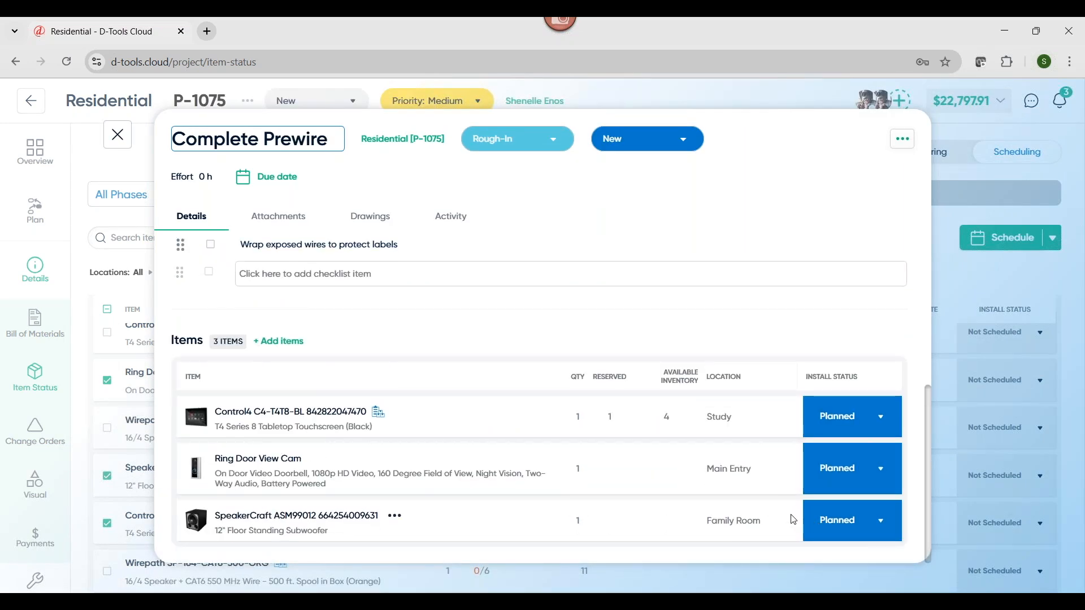
scroll(794, 519, "up", 5)
scroll(829, 392, "down", 5)
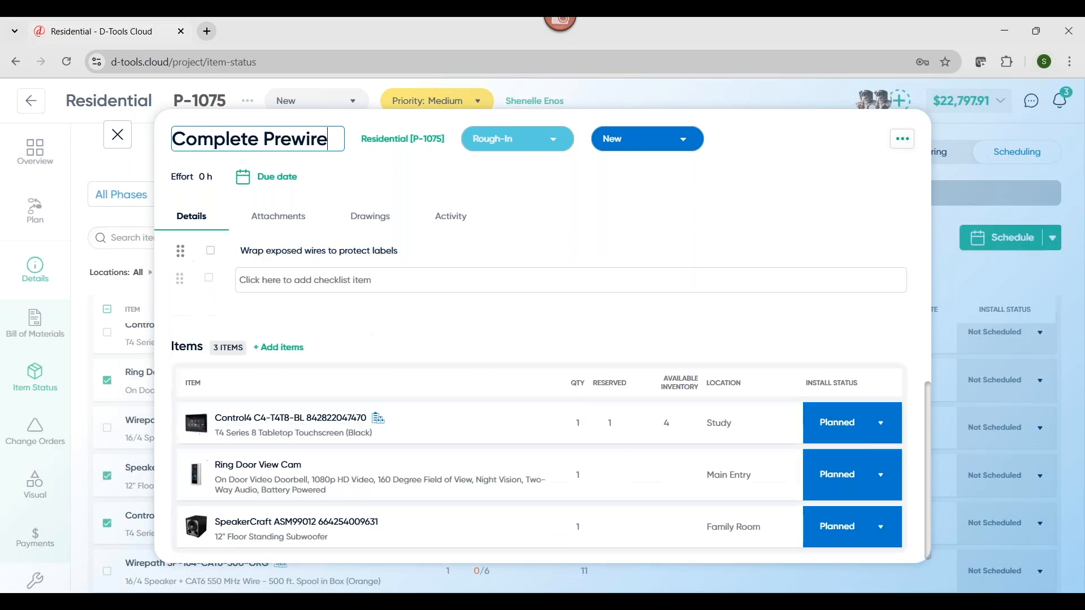
scroll(860, 400, "up", 5)
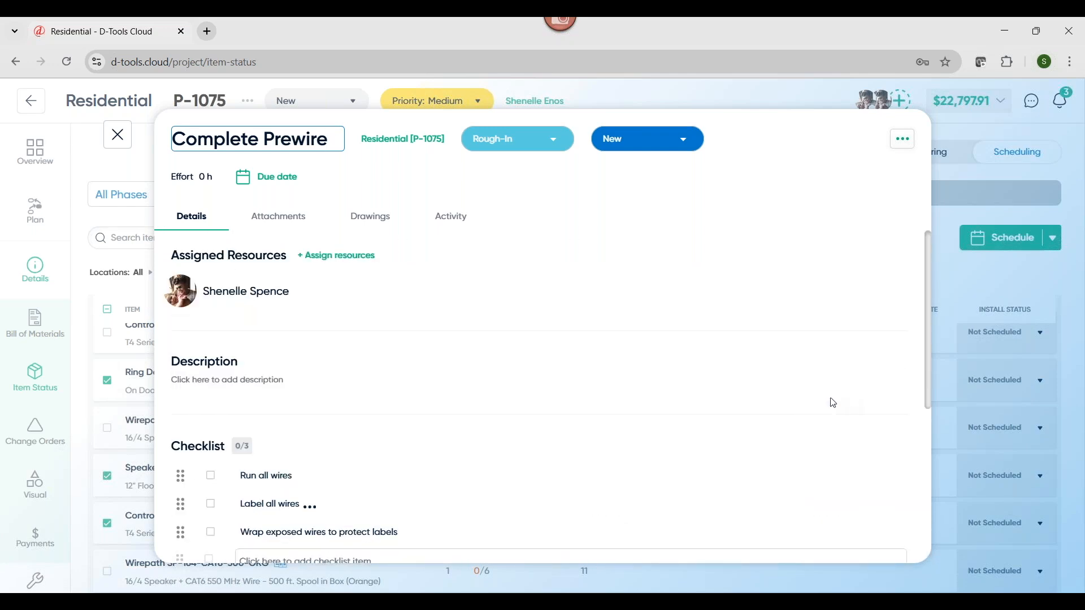
Close the Complete Prewire task, leave the Residential project and review the March 2025 events in the projects scheduling calendar
left_click(120, 137)
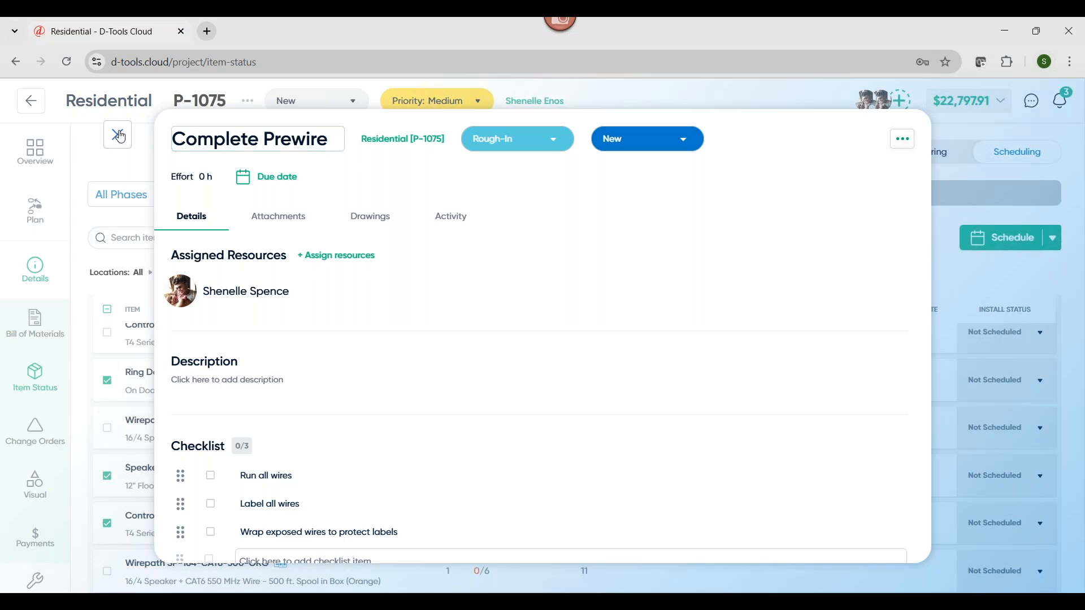
left_click(31, 99)
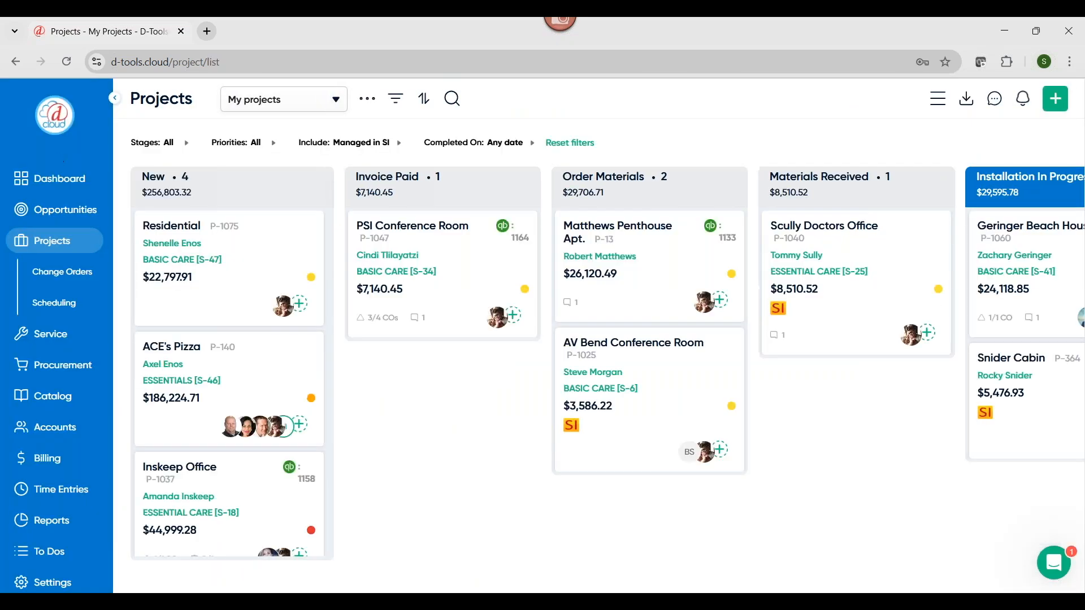
left_click(68, 305)
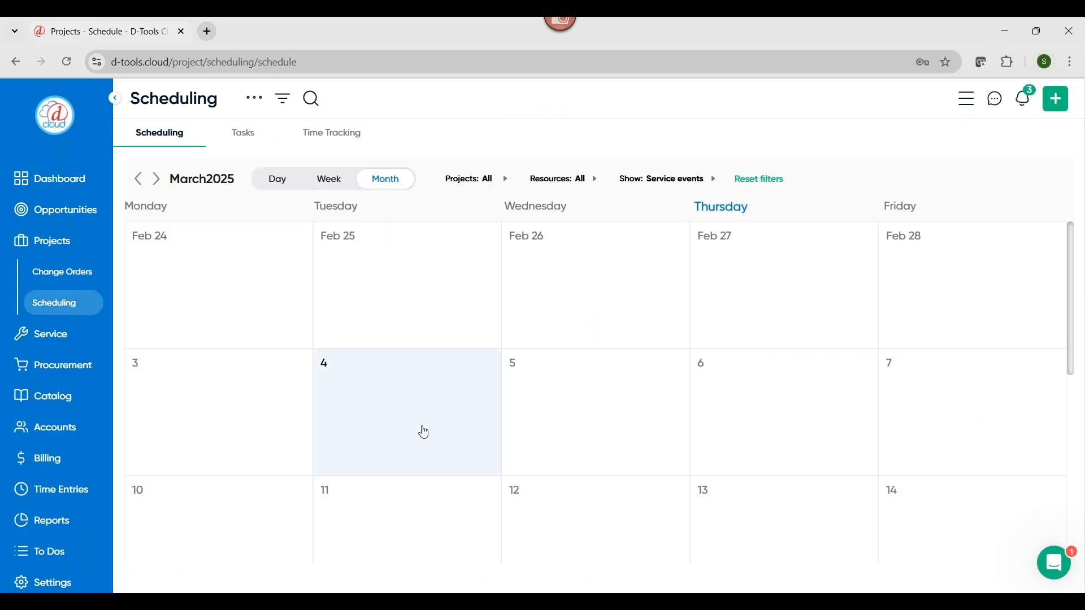
scroll(424, 431, "down", 5)
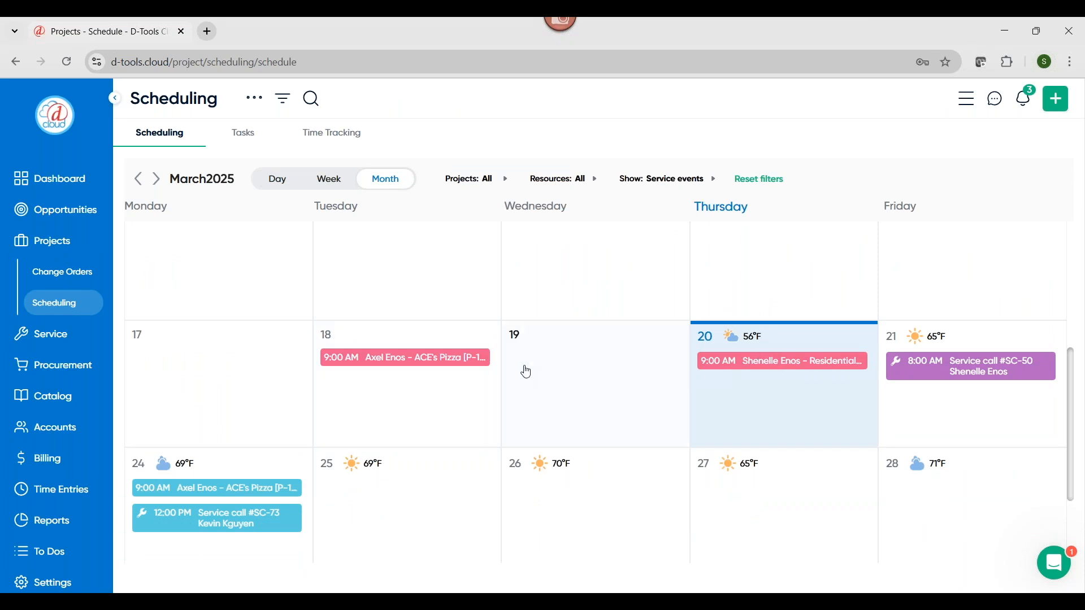
scroll(61, 360, "down", 4)
Switch to the field user view and review the dashboard's daily schedule, weekly schedule and tasks for this week
left_click(54, 542)
mouse_move(81, 463)
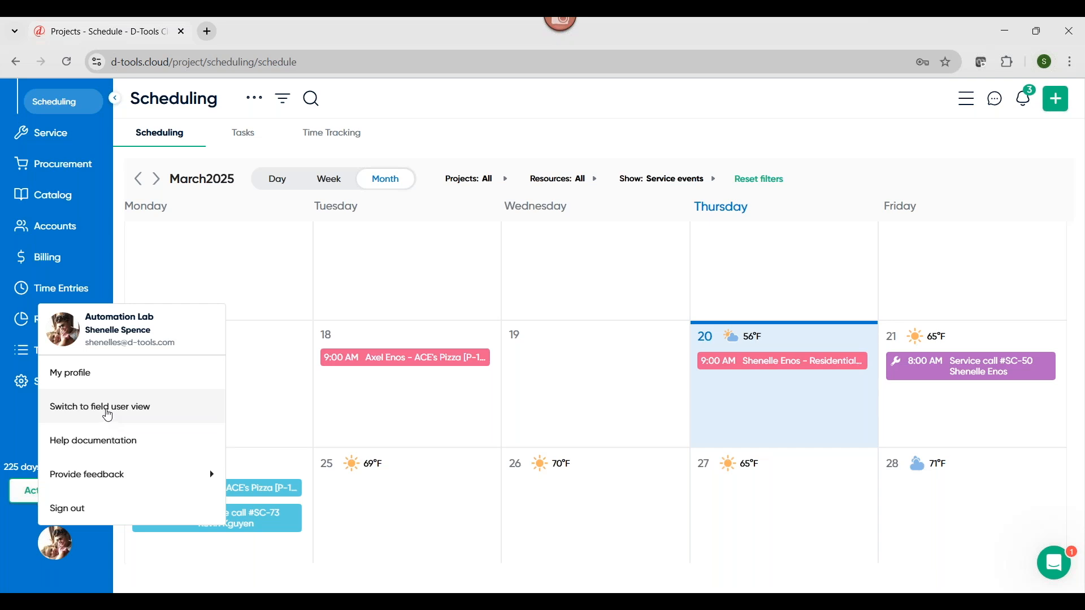
left_click(107, 413)
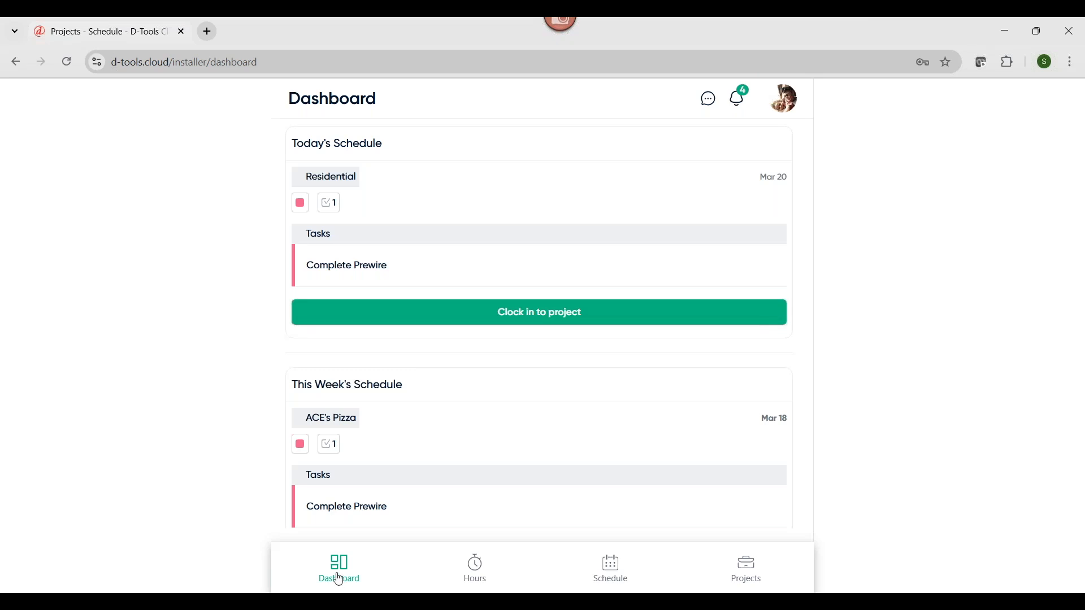
scroll(415, 299, "down", 1)
scroll(417, 400, "down", 9)
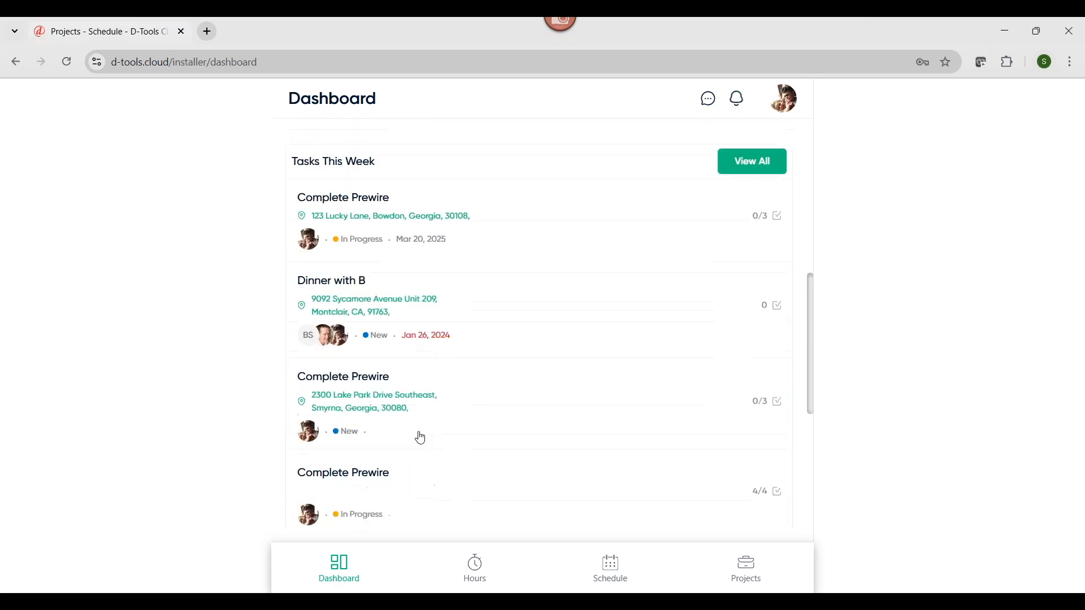
scroll(421, 438, "up", 10)
scroll(421, 439, "up", 1)
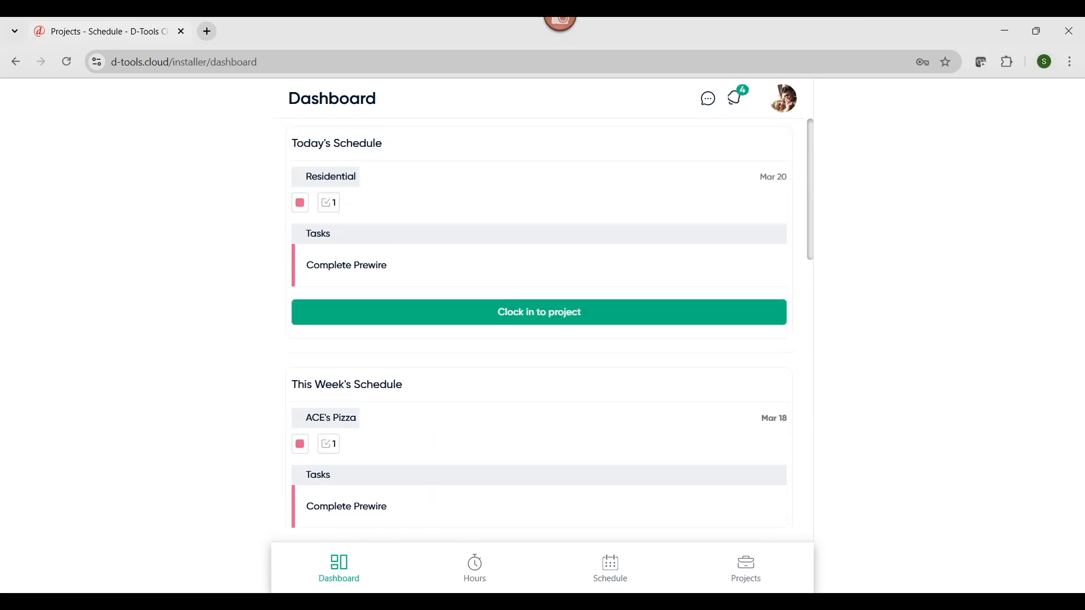
Review the field user's logged hours and upcoming schedule, including the calendar for choosing another date
left_click(481, 576)
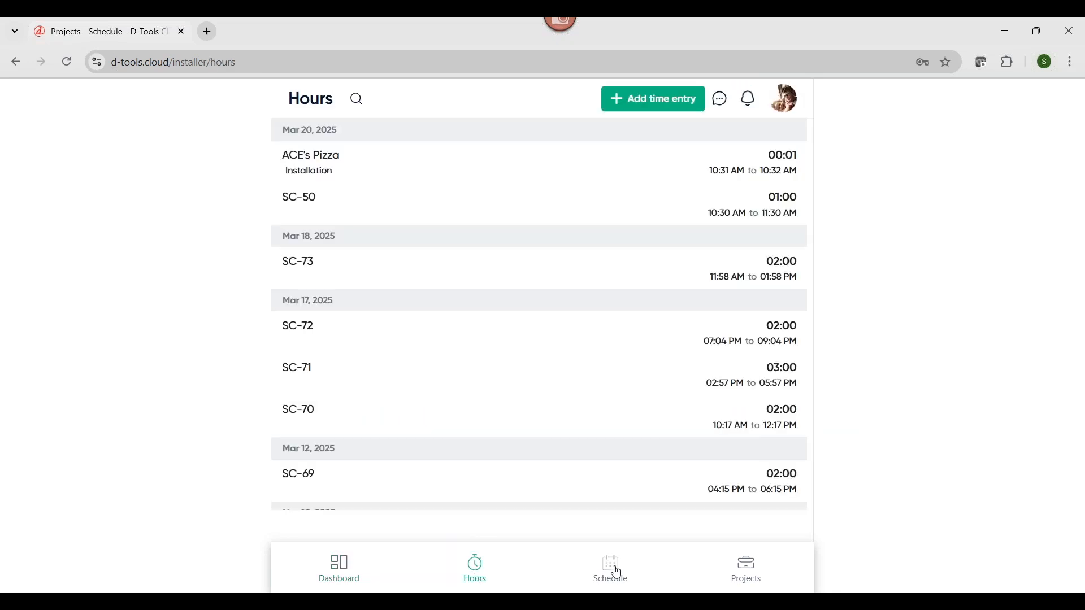
left_click(617, 577)
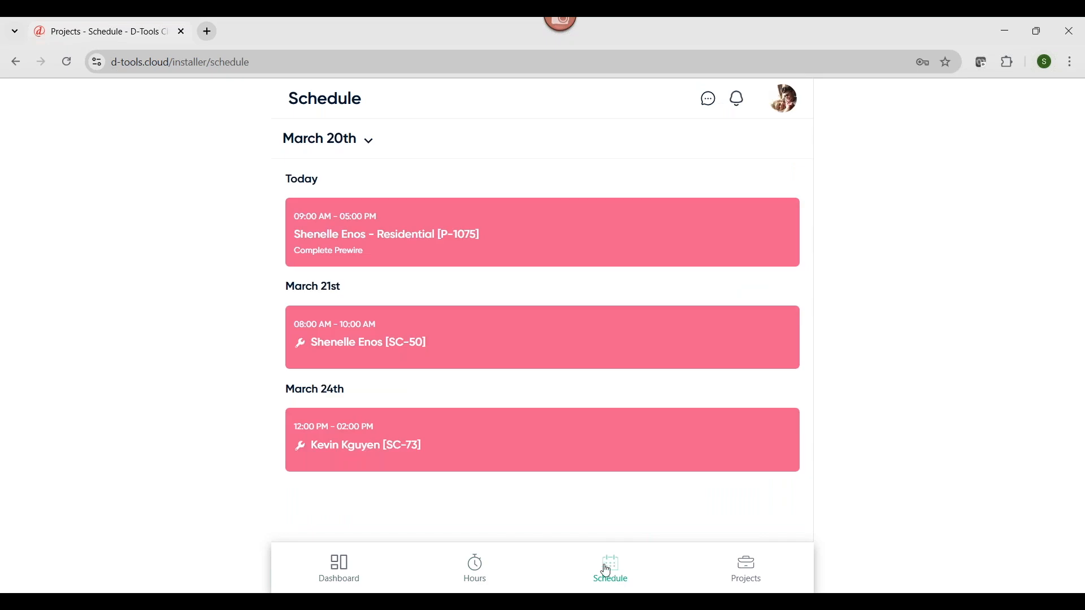
left_click(370, 143)
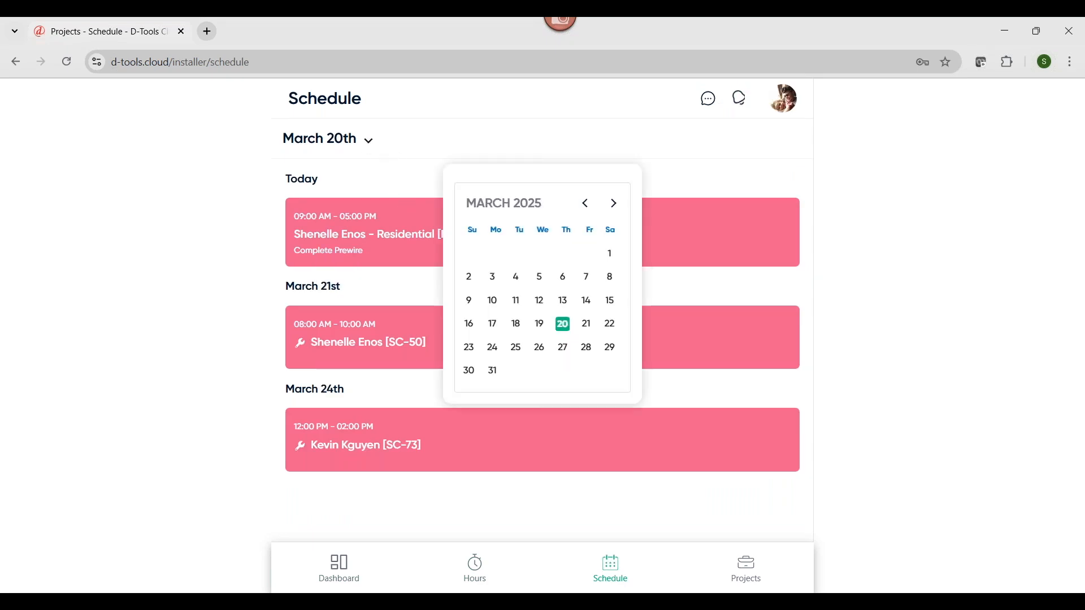
left_click(890, 328)
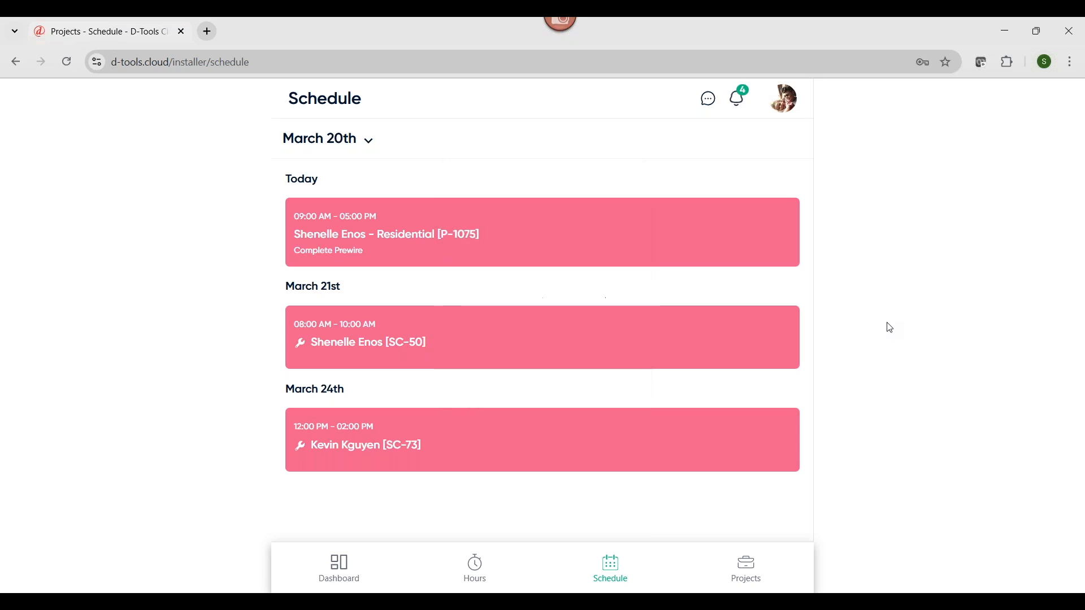
Clock in to the Residential project from the field dashboard with the Installation labor type
left_click(348, 573)
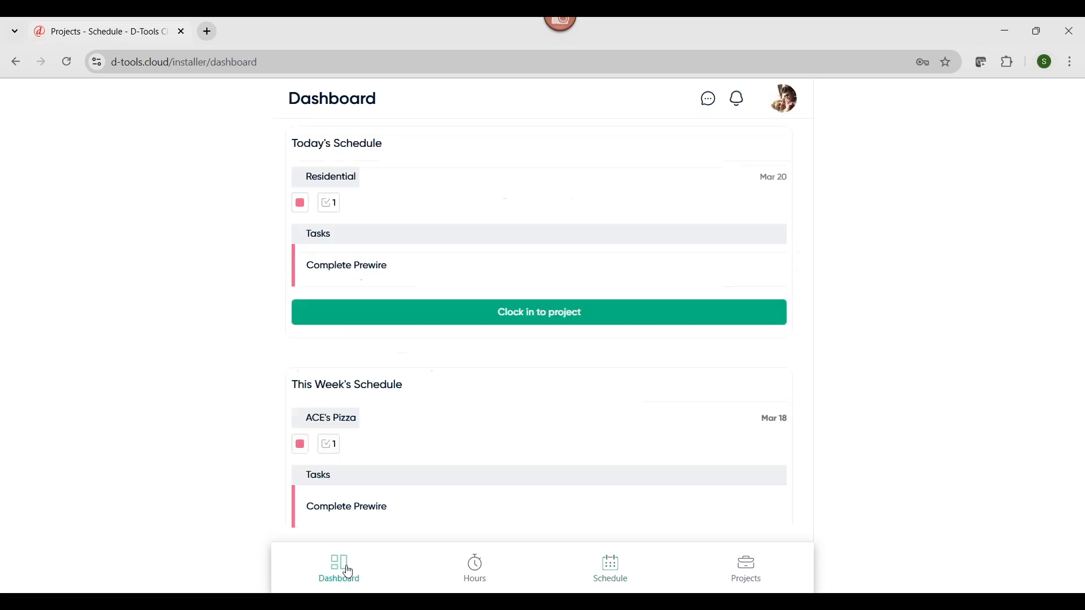
left_click(456, 318)
left_click(769, 534)
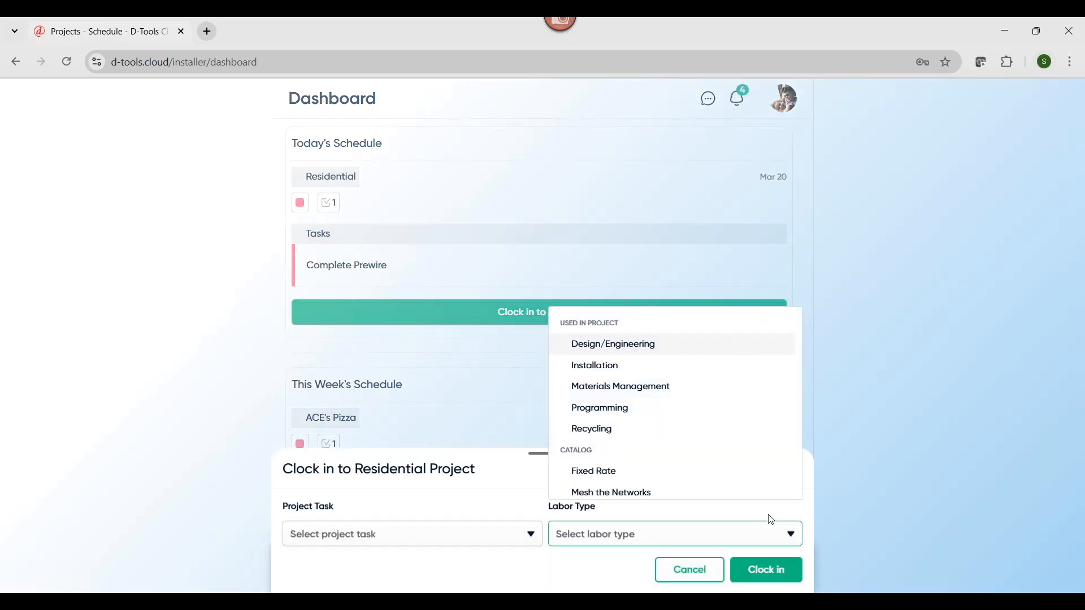
left_click(729, 366)
left_click(776, 570)
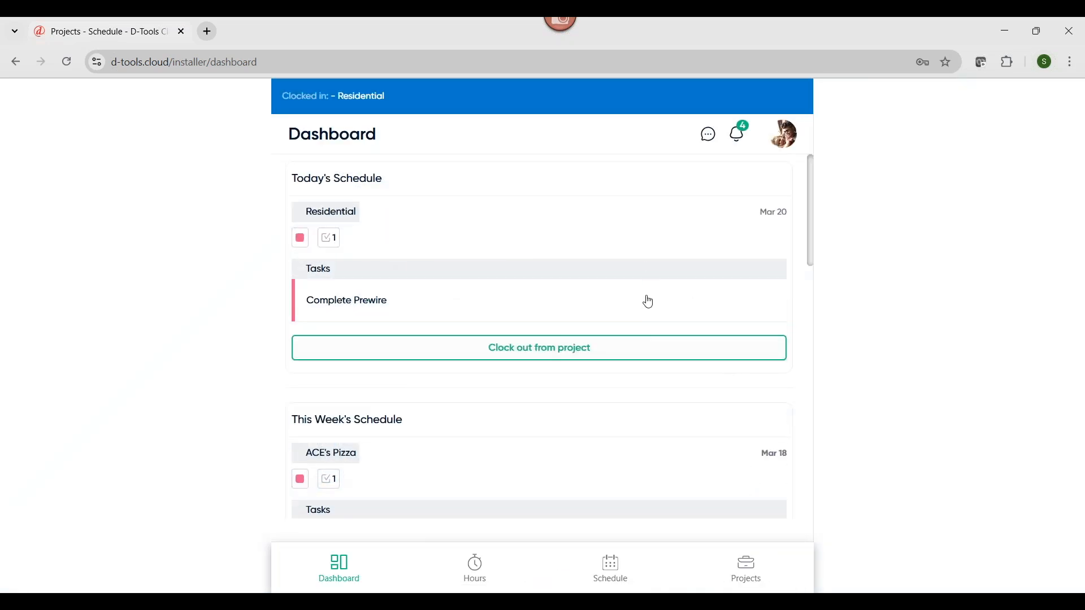
Open today's Complete Prewire task and check off Run all wires, Label all wires and Wrap exposed wires to protect labels
left_click(367, 304)
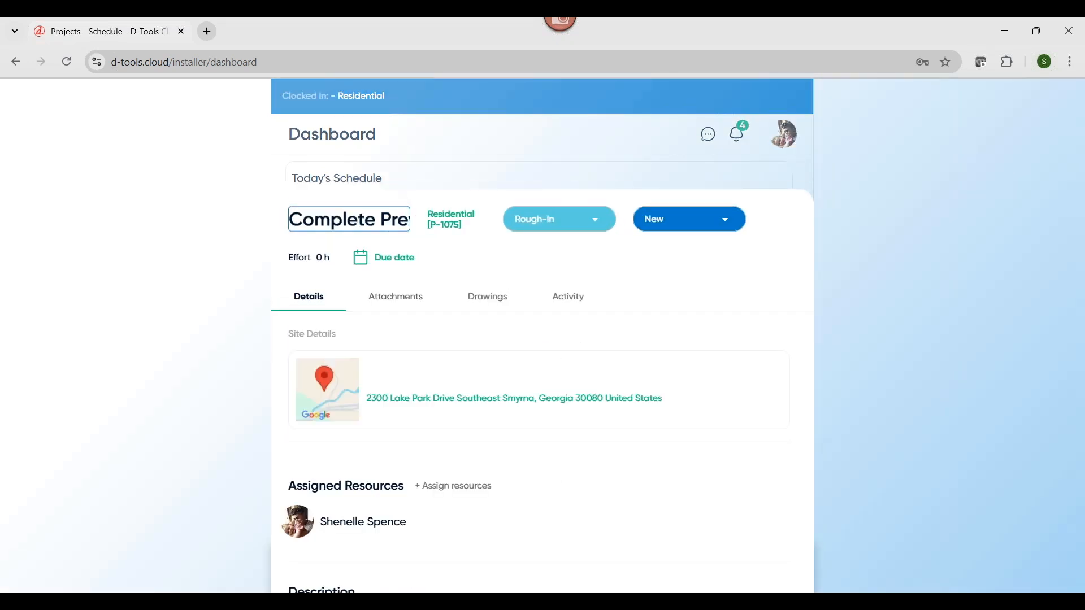
scroll(402, 331, "down", 1)
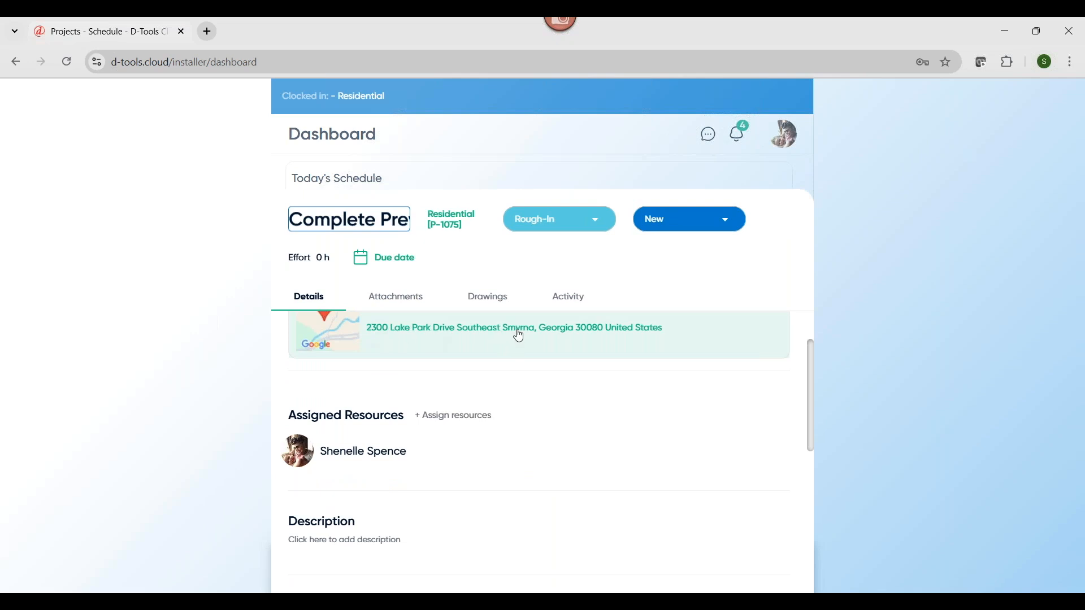
scroll(371, 404, "down", 2)
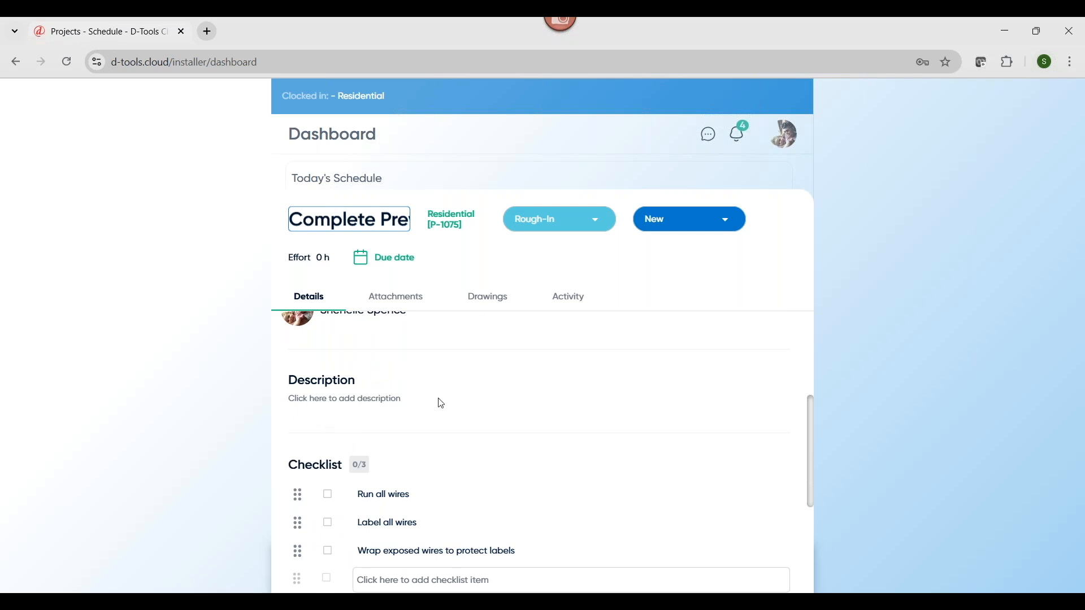
scroll(440, 405, "down", 1)
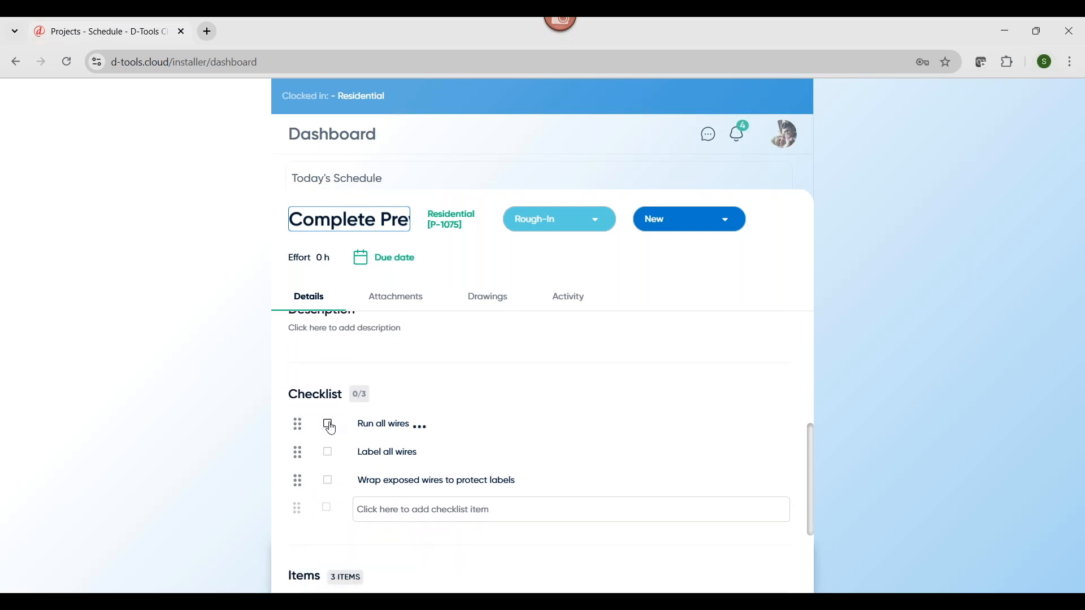
scroll(342, 502, "down", 1)
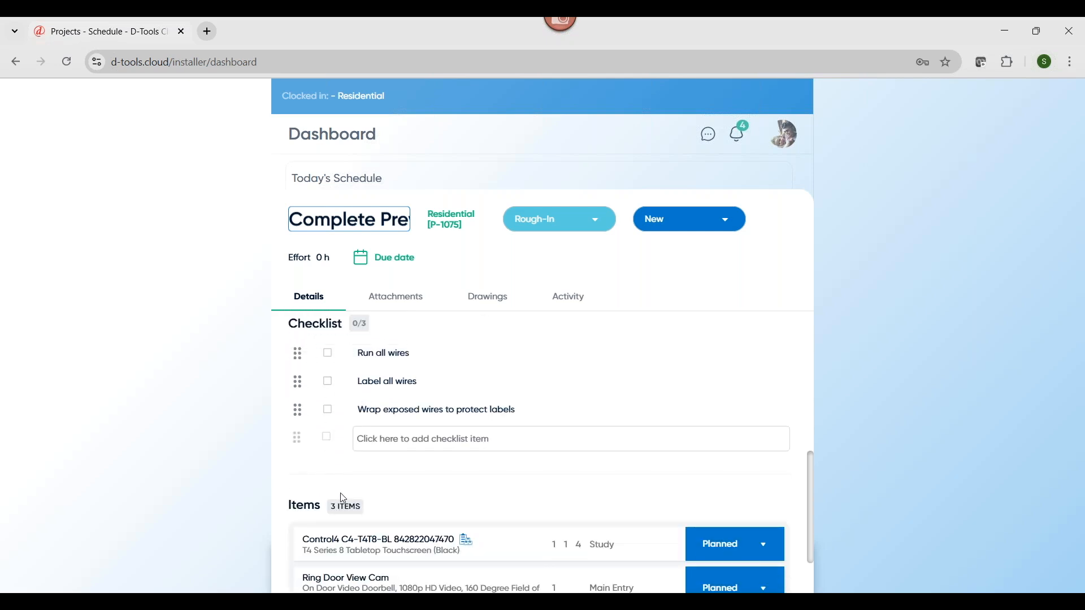
scroll(343, 496, "up", 1)
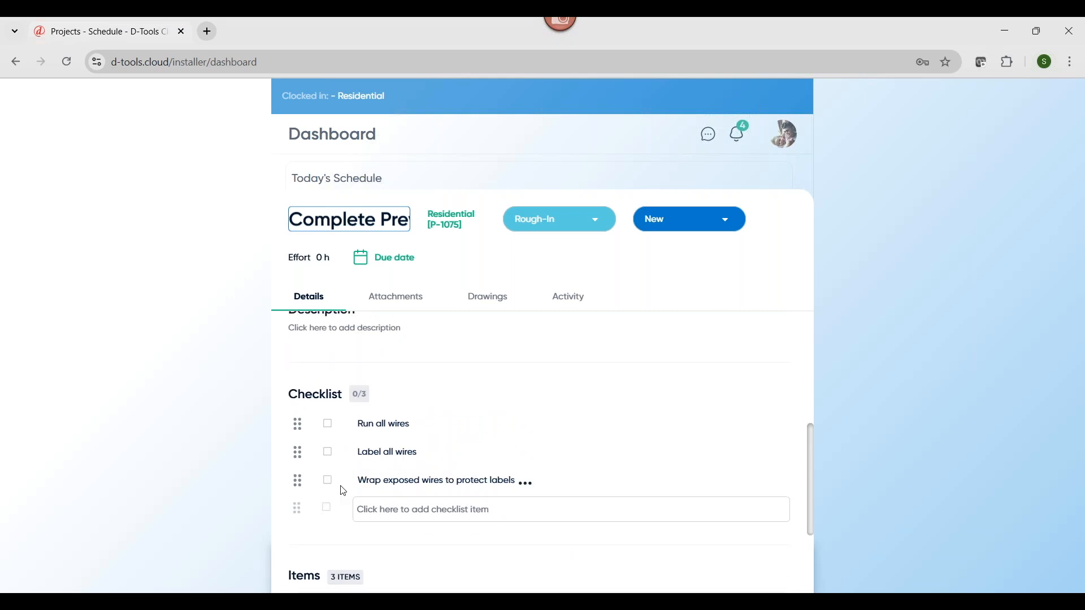
left_click(329, 426)
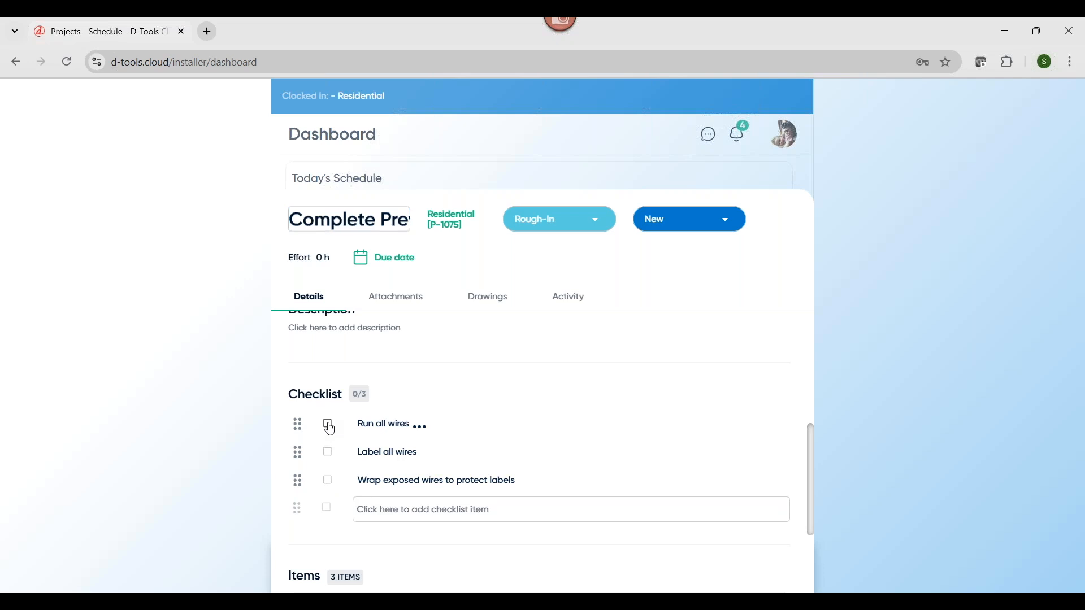
left_click(328, 455)
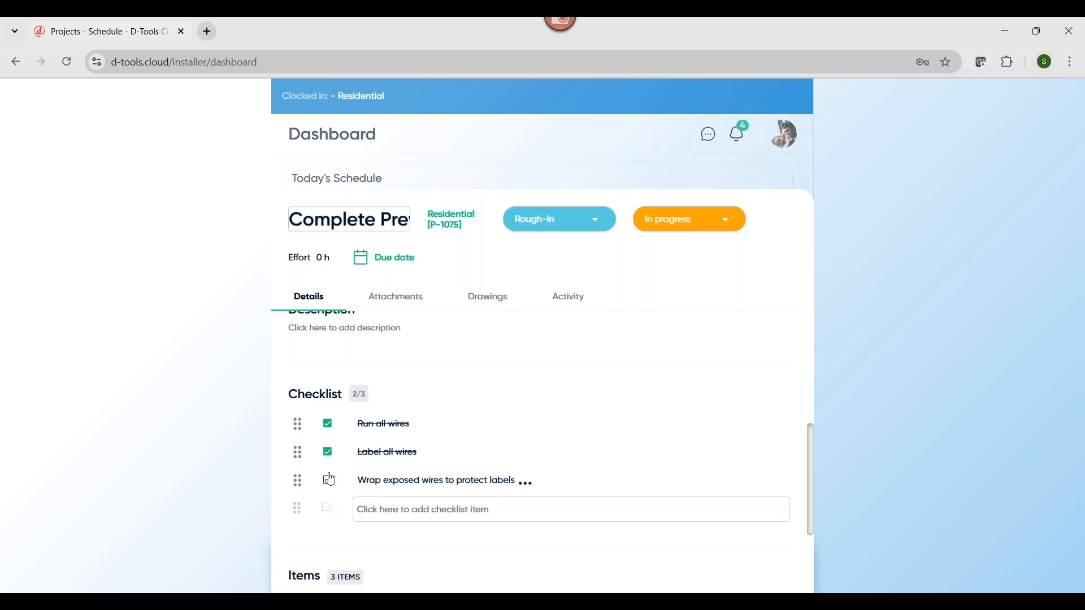
left_click(328, 482)
Mark the Control4 C4-T4T8-BL touchscreen in the task as Installed, checking out 1 from the Warehouse
scroll(567, 464, "down", 3)
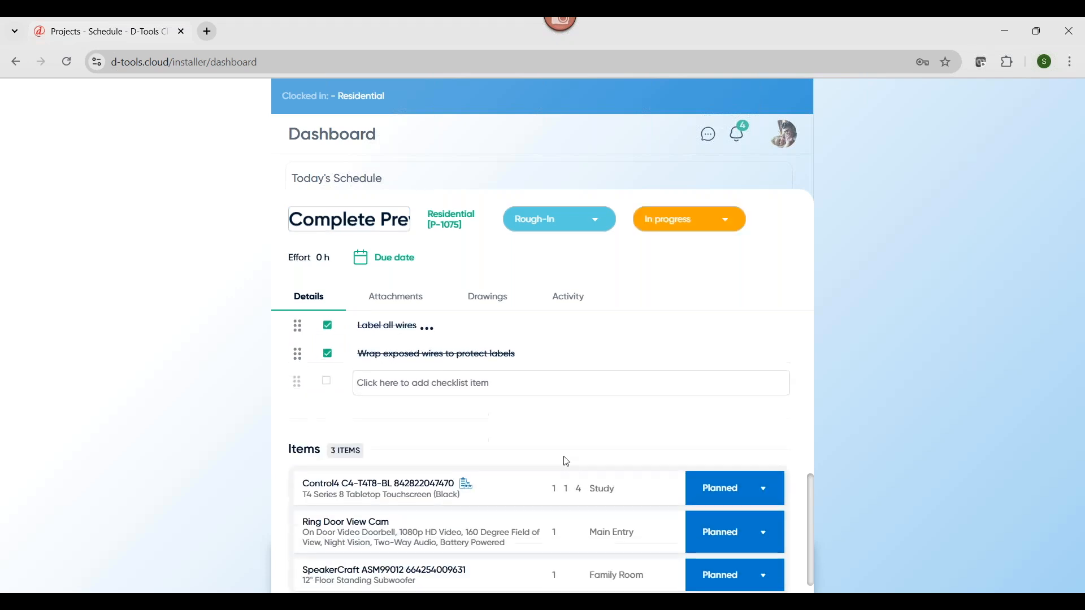
left_click(757, 485)
left_click(759, 444)
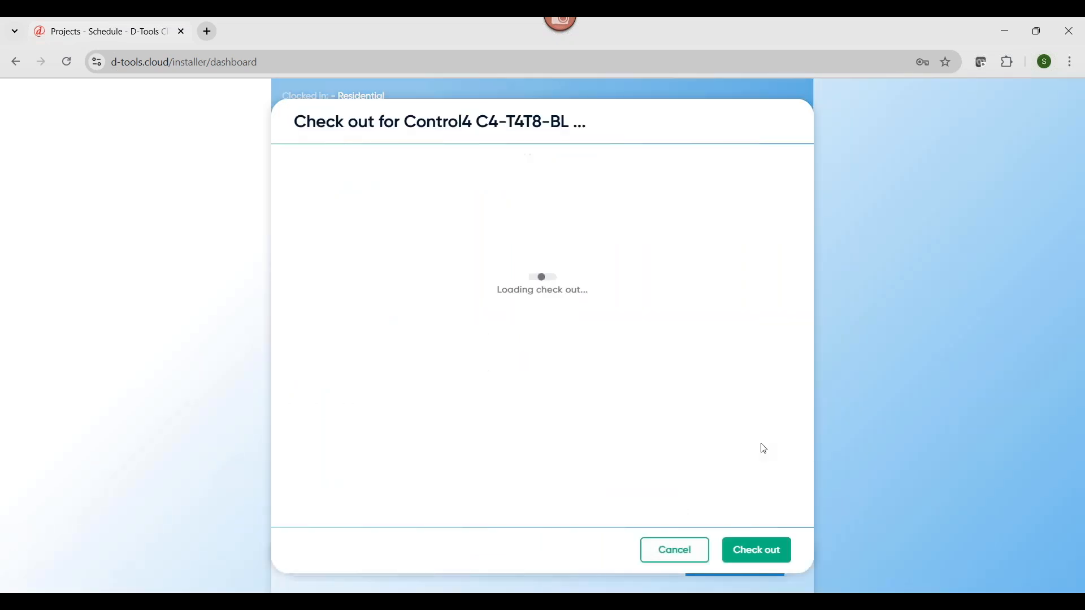
left_click(753, 204)
type("1")
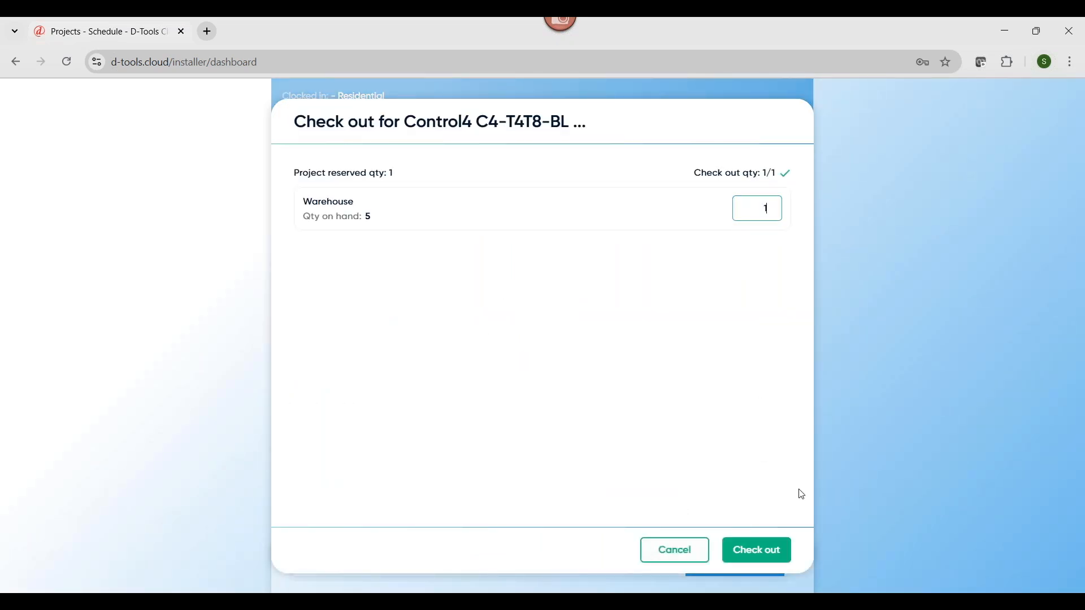
left_click(769, 551)
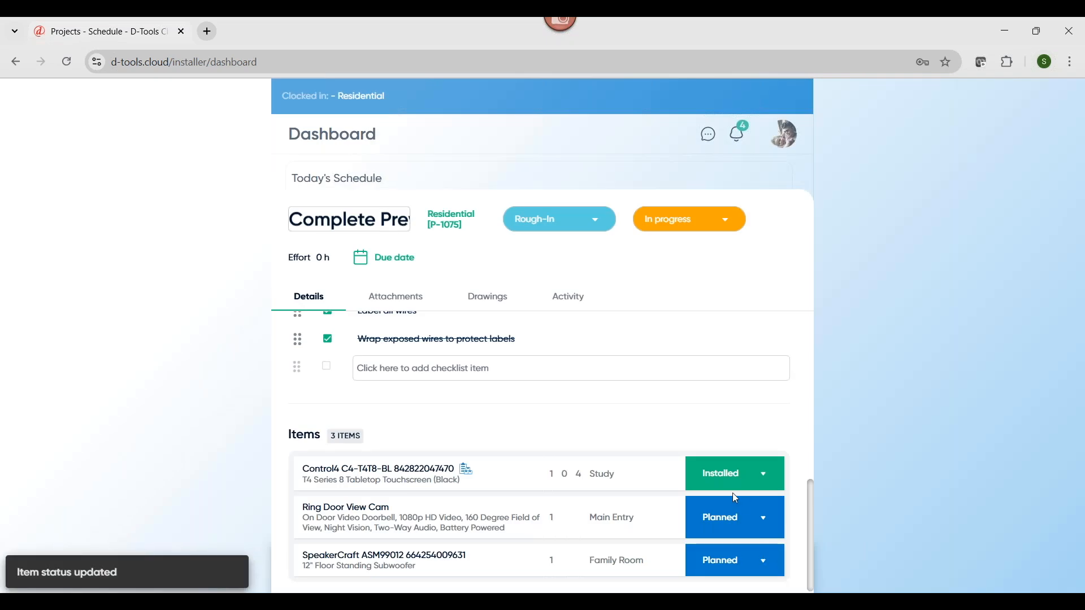
Mark the task's Ring Door View Cam and SpeakerCraft ASM99012 subwoofer as Installed
left_click(734, 515)
left_click(737, 489)
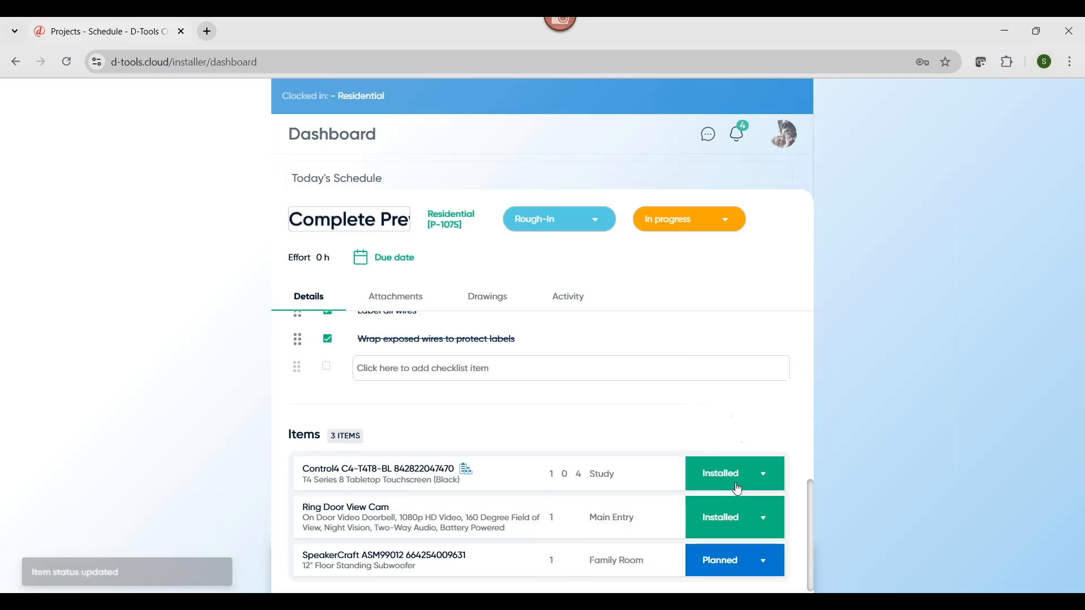
left_click(751, 561)
left_click(750, 528)
Review the task's attachments and start an activity comment with an @ mention of a team member
scroll(751, 537, "up", 4)
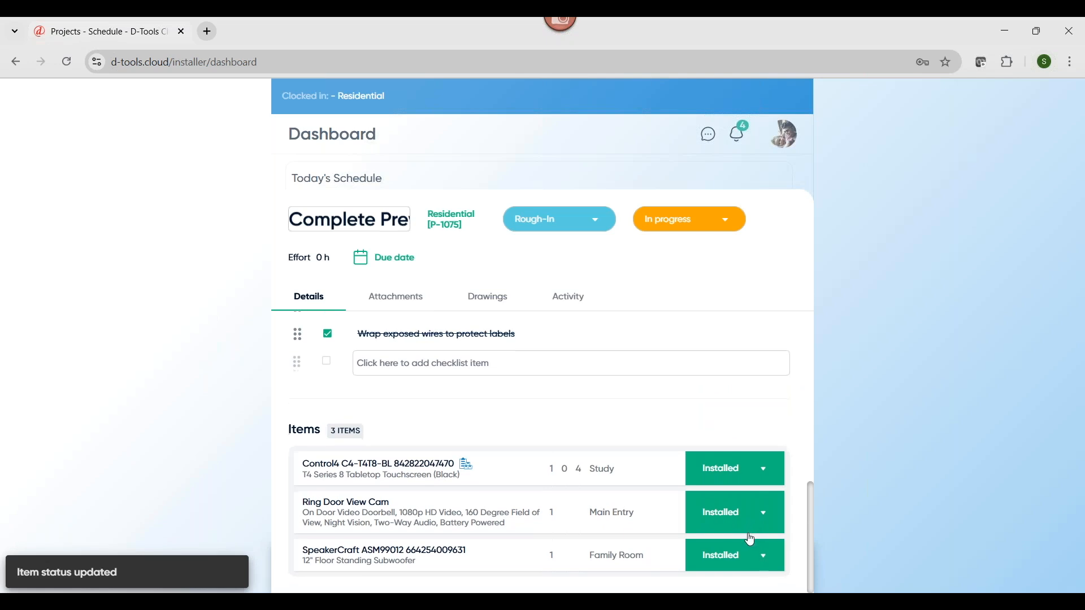
left_click(394, 298)
mouse_move(471, 432)
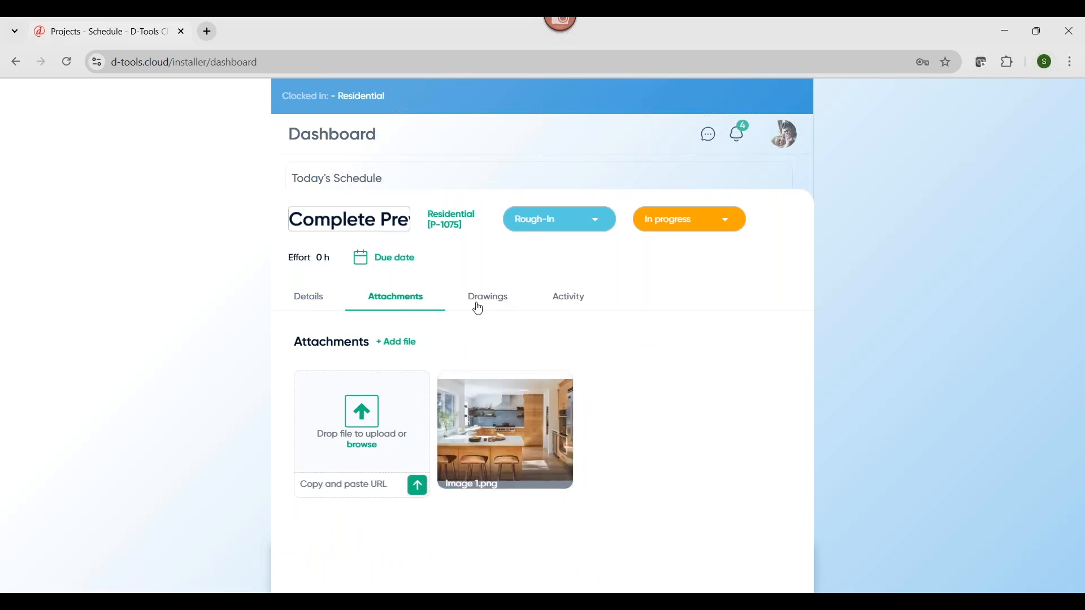
left_click(568, 300)
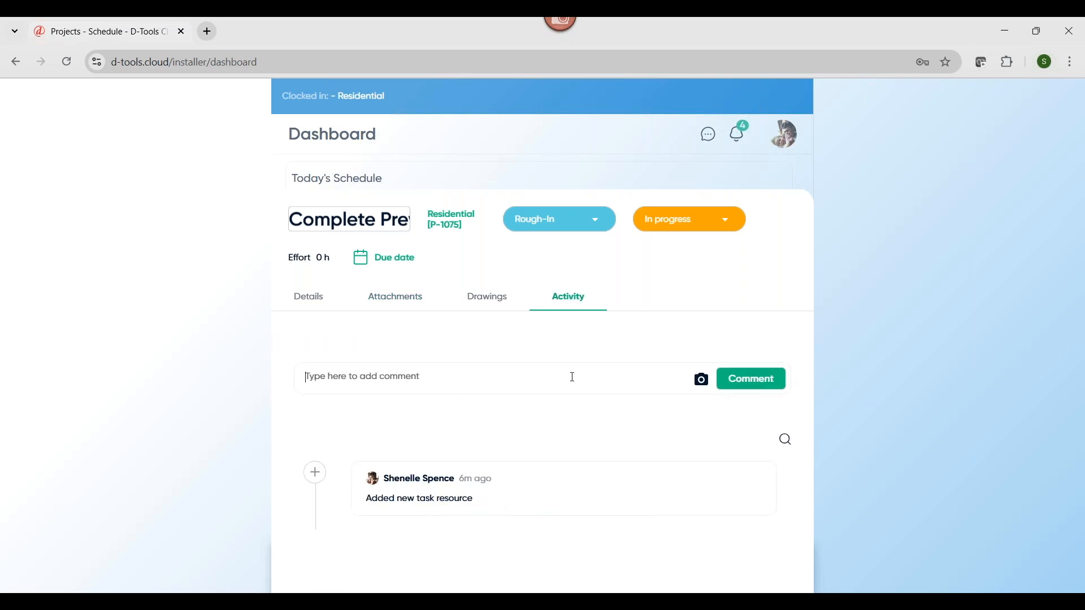
type("@")
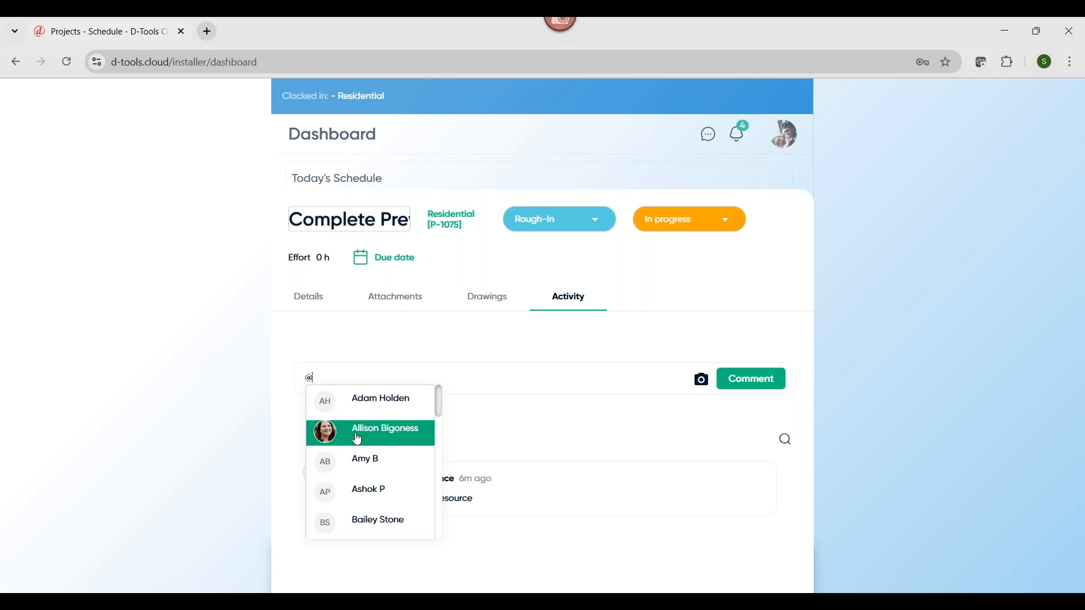
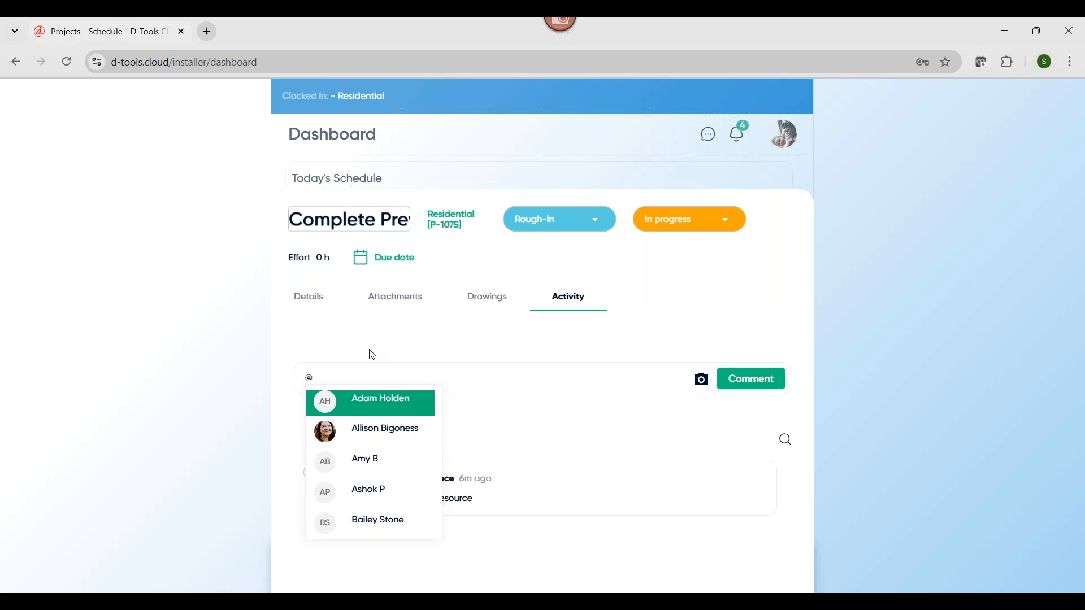
Mention a team member in the activity comment, add the text "very happy!" with the photo Cable.png, and post it
left_click(363, 434)
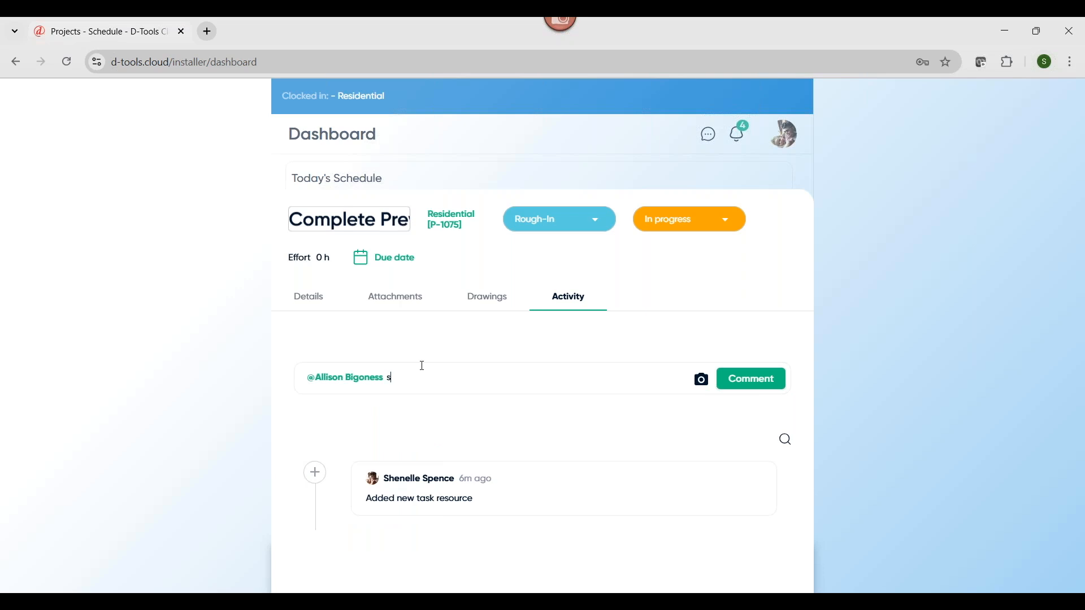
type("very happy!")
left_click(702, 380)
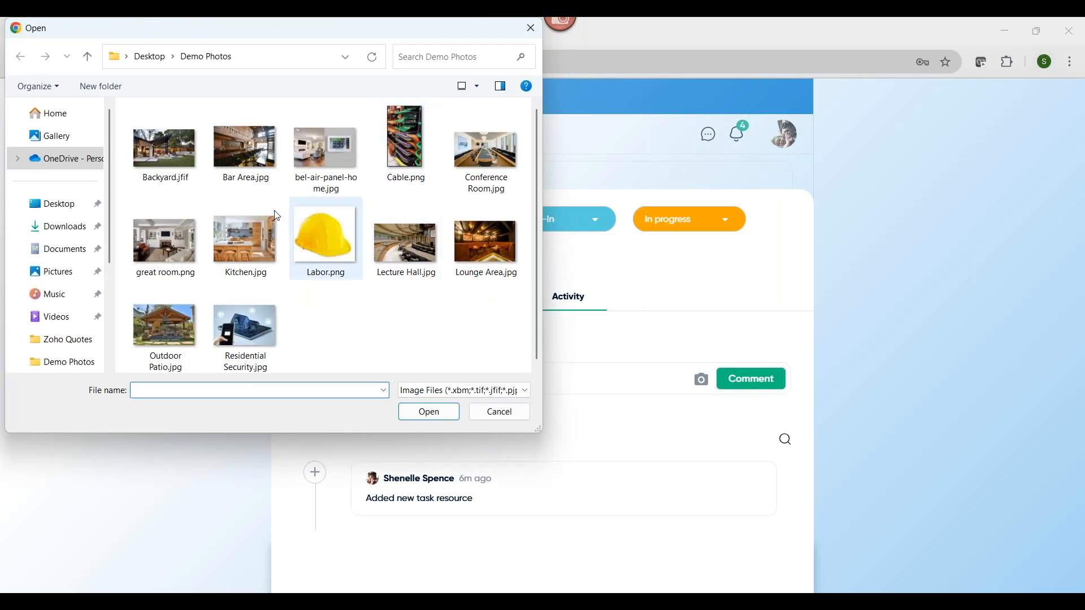
left_click(405, 126)
left_click(445, 420)
left_click(765, 461)
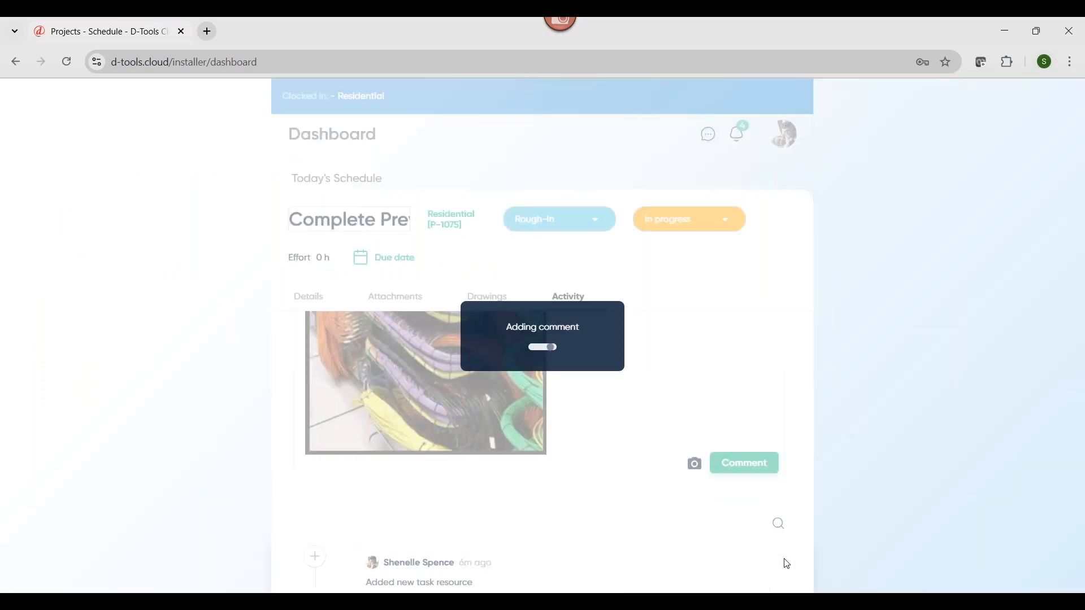
scroll(788, 474, "up", 6)
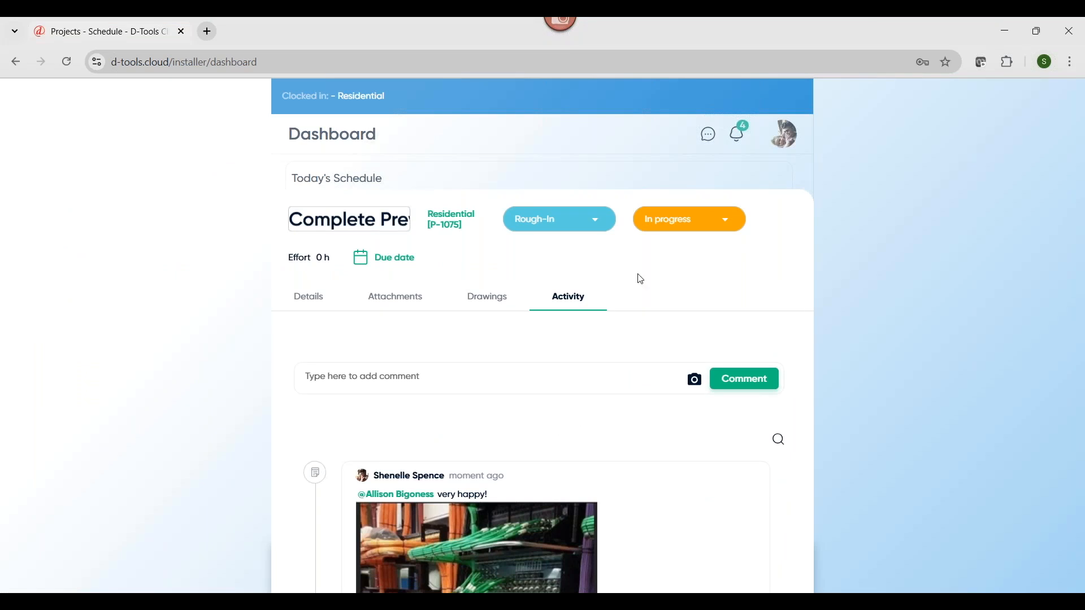
Set the Complete Prewire task's status to Completed and clock out from the Residential project
left_click(671, 224)
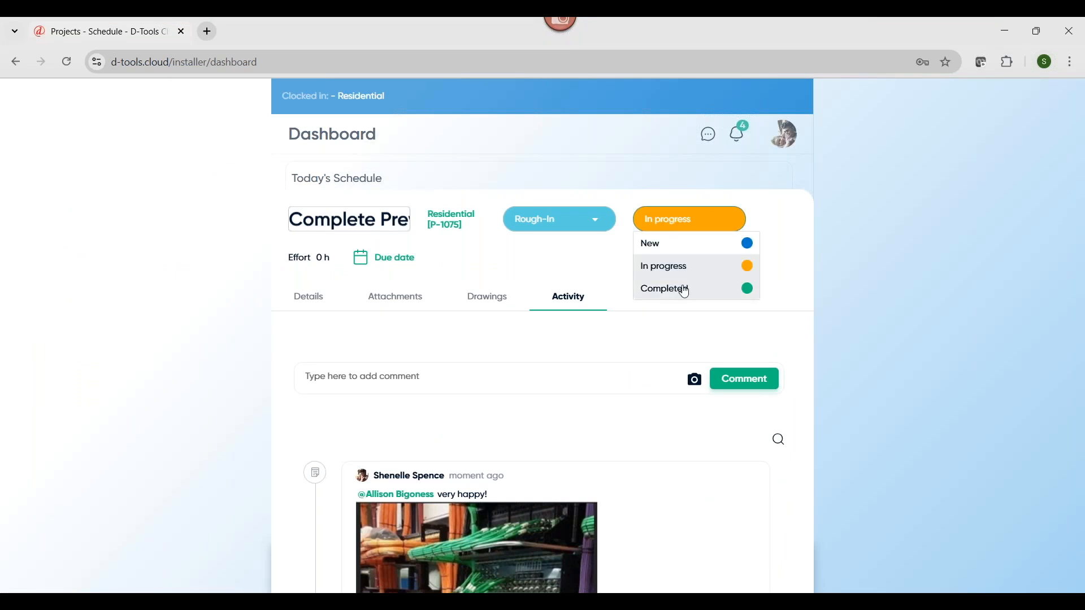
left_click(687, 291)
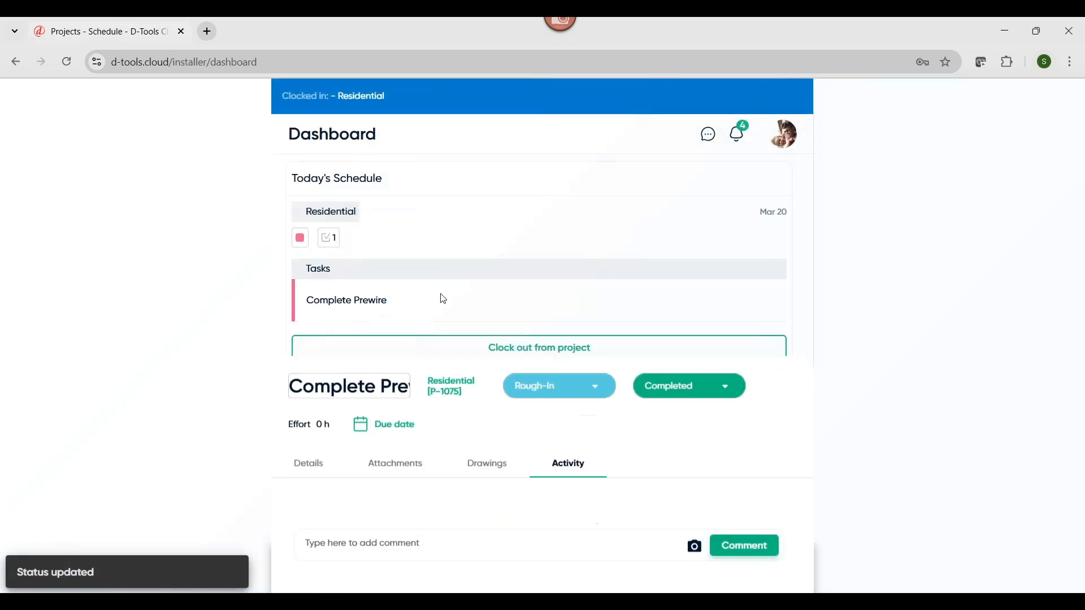
left_click(498, 346)
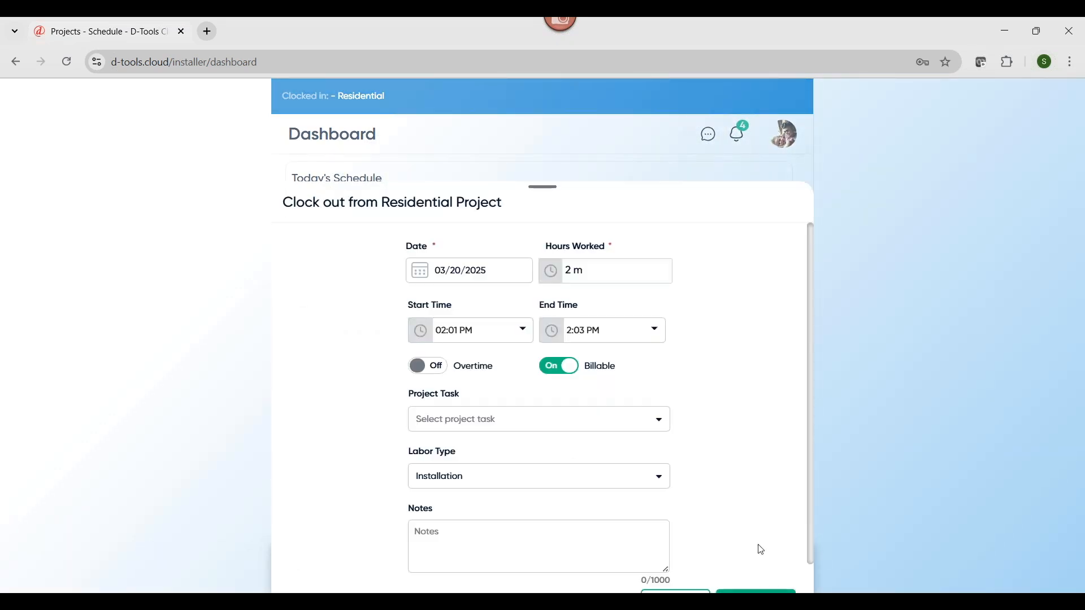
scroll(762, 551, "down", 1)
left_click(757, 570)
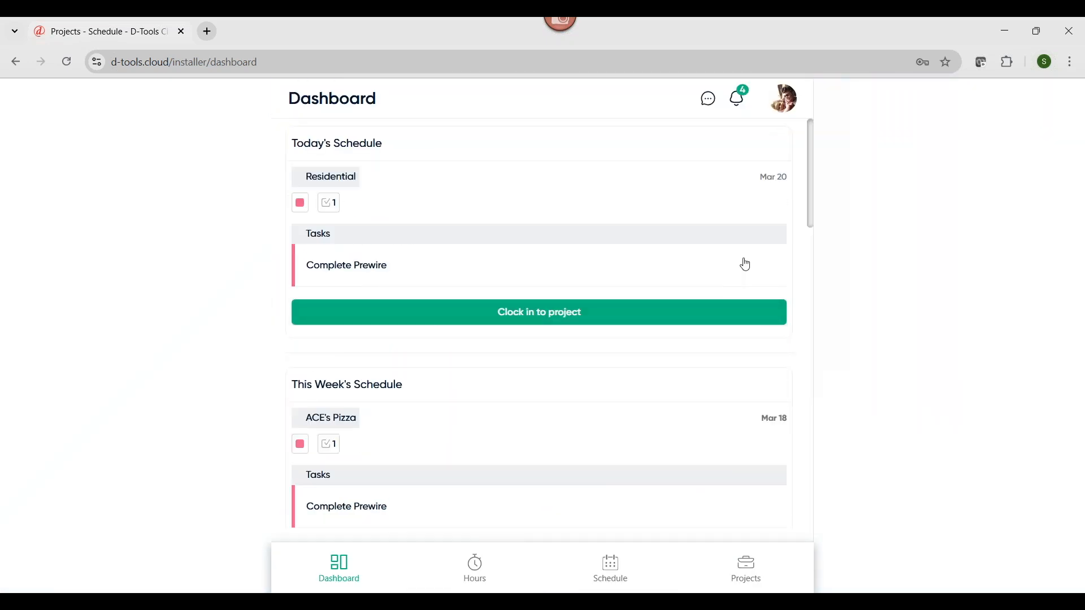
Switch to the office user view and open the Residential project's overview, dismissing the QuickBooks Online notice
left_click(786, 106)
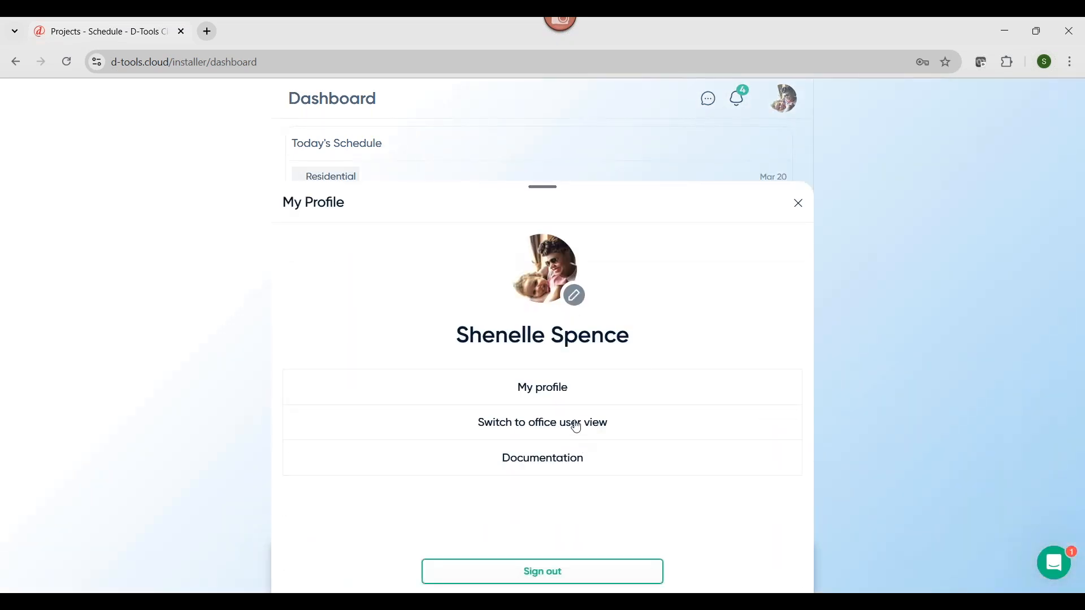
left_click(577, 425)
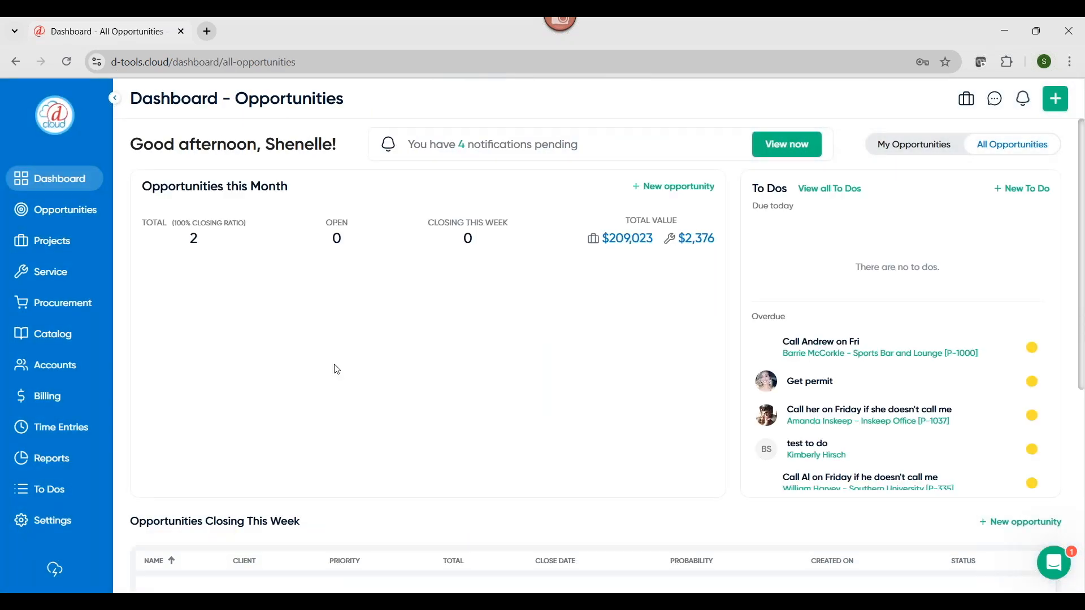
left_click(70, 243)
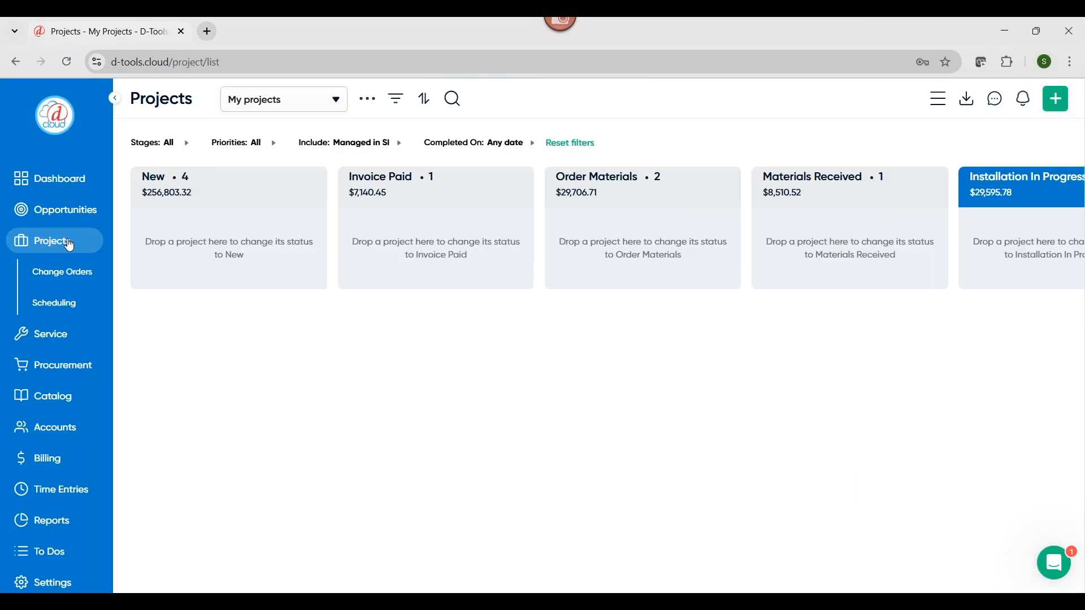
left_click(252, 250)
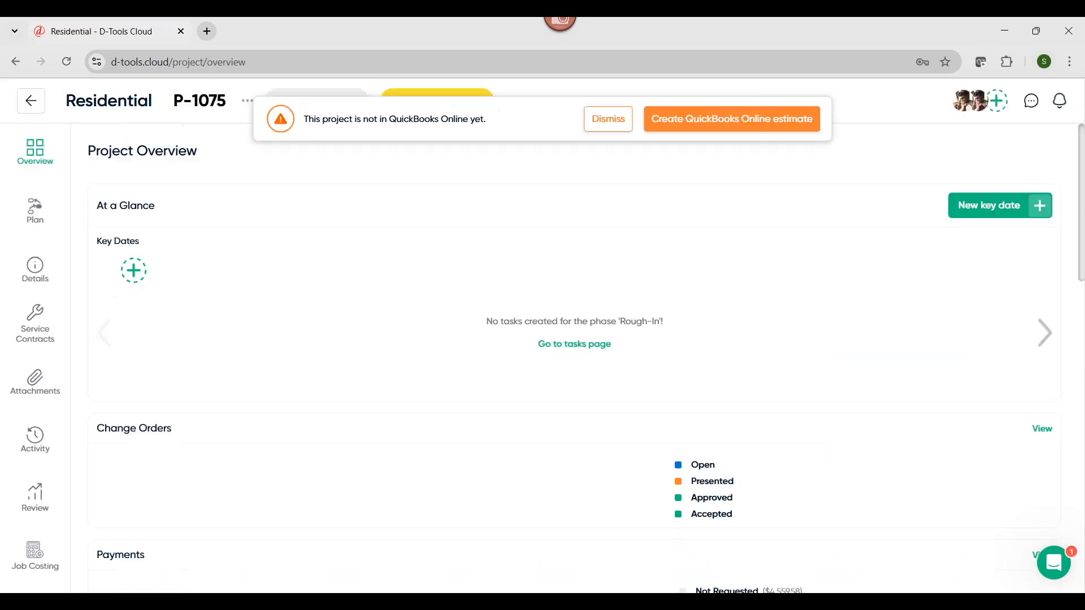
left_click(609, 120)
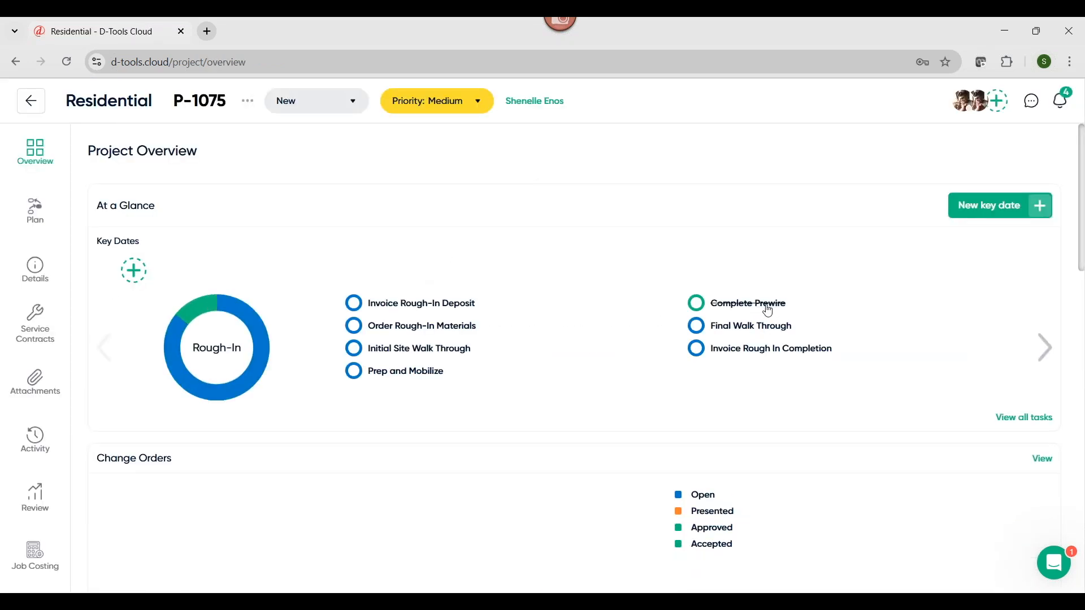
Review the project overview's tasks, payments, order status, install status, service contract and labor hours
scroll(786, 313, "down", 5)
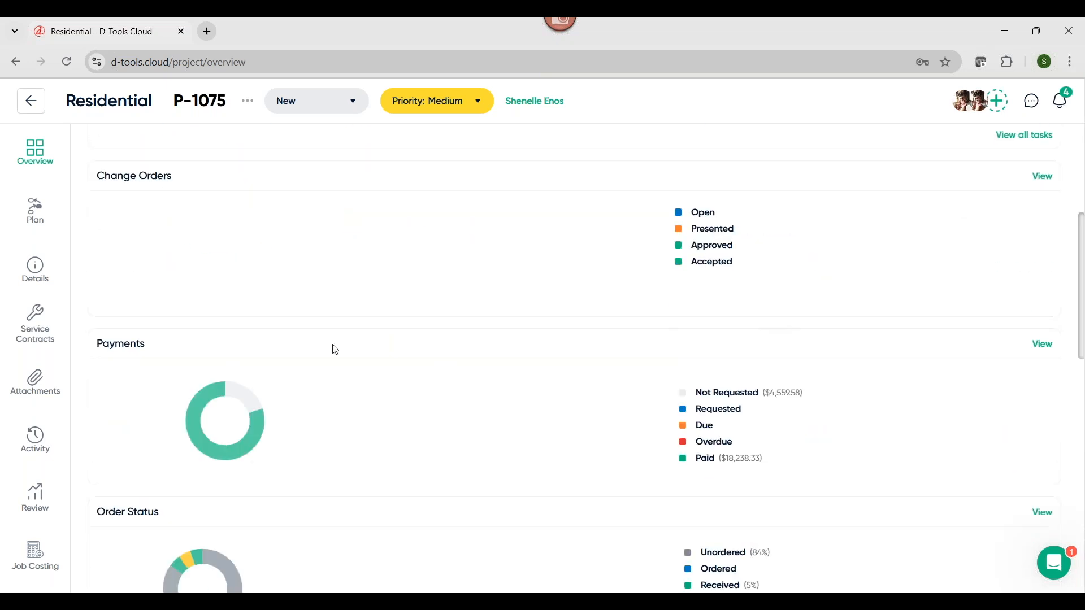
mouse_move(209, 382)
scroll(206, 392, "down", 3)
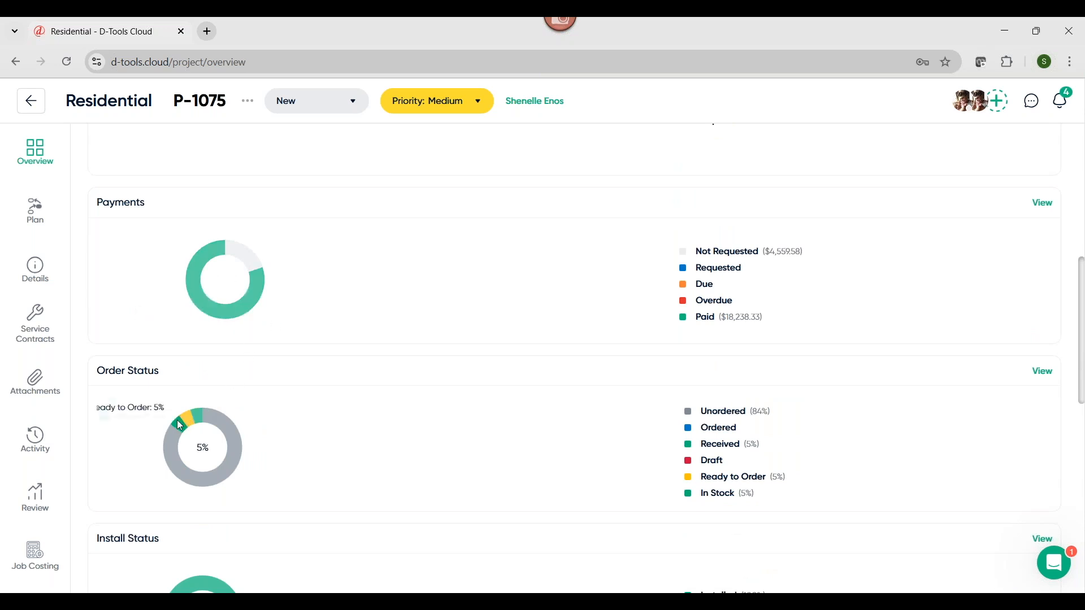
mouse_move(201, 424)
scroll(215, 421, "down", 4)
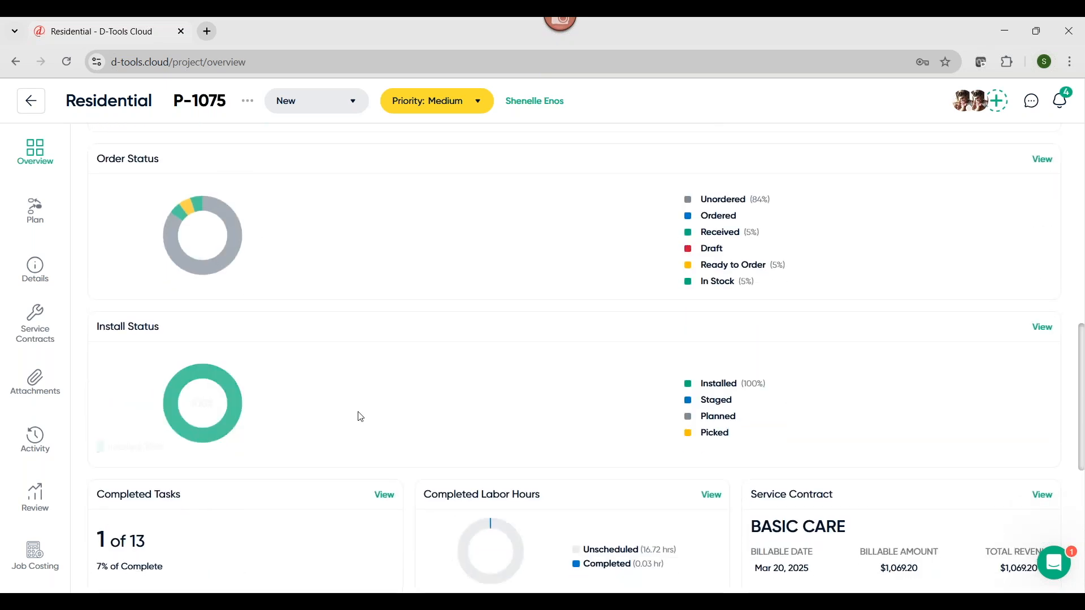
scroll(364, 415, "down", 4)
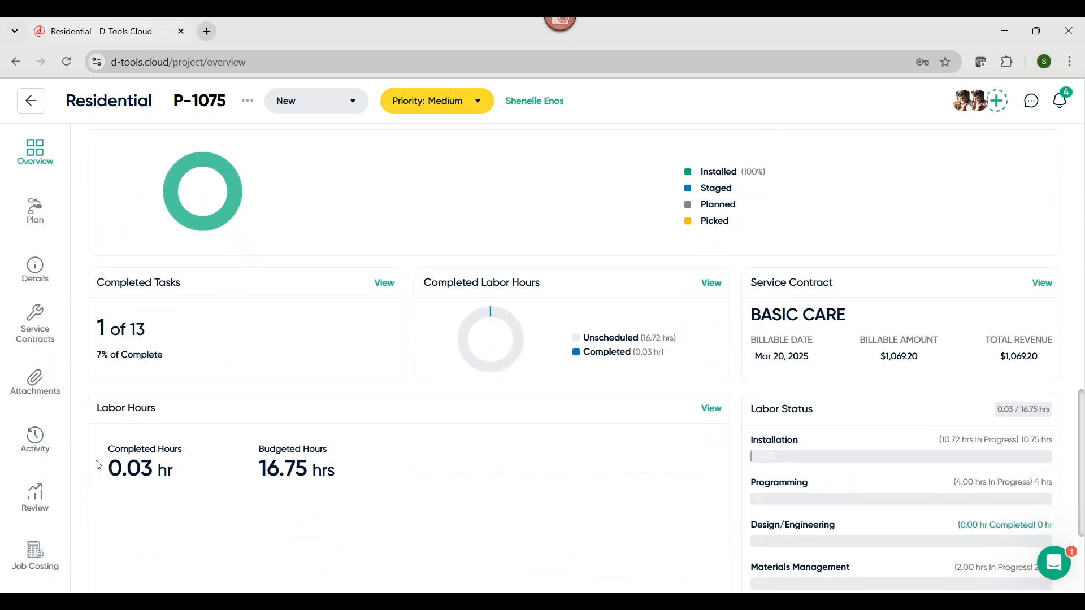
scroll(302, 474, "down", 3)
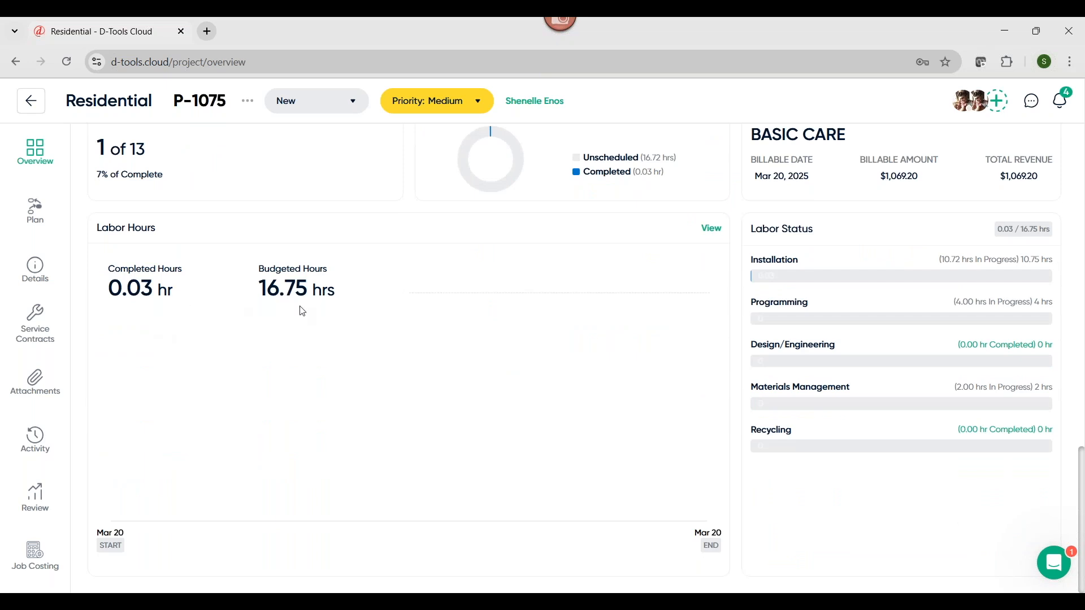
scroll(308, 351, "up", 10)
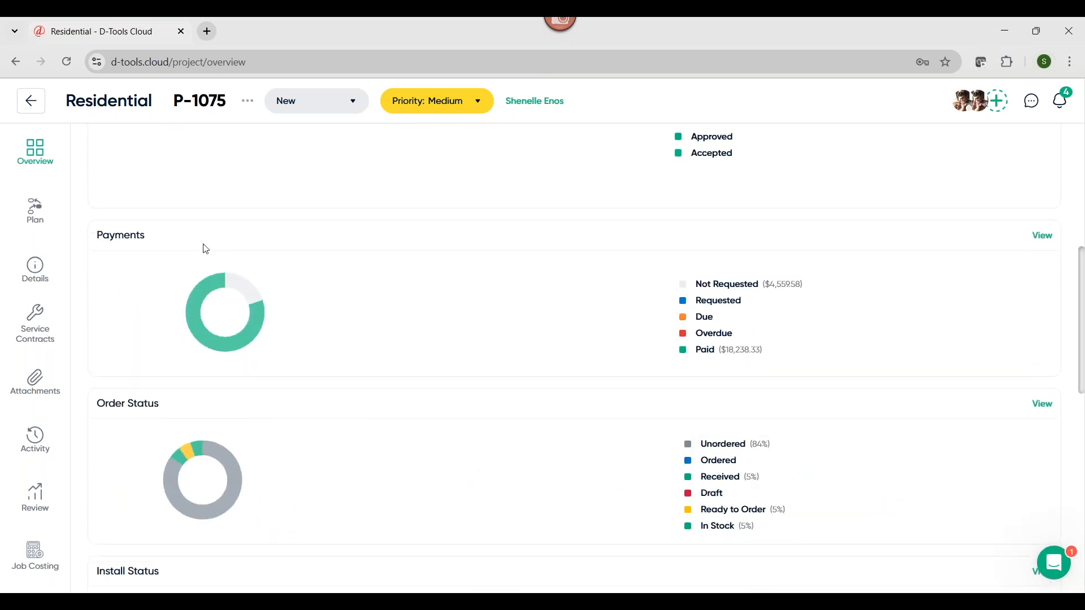
Set the hours worked on the project's Mar 20 time entry to 2 h, 2 m, save it, and check the overview's labor hours
left_click(28, 150)
left_click(35, 212)
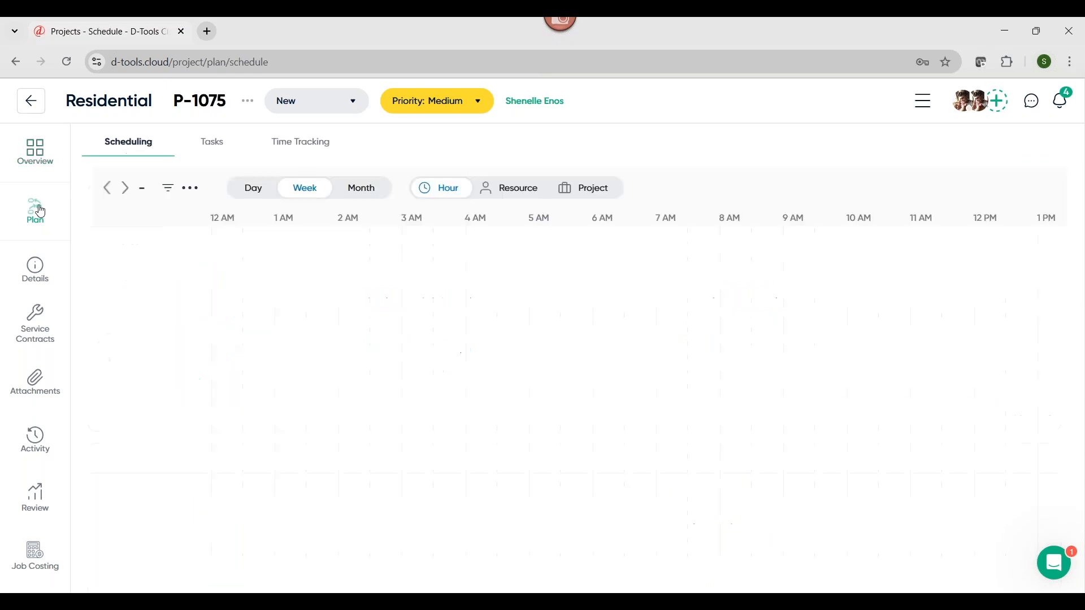
left_click(291, 150)
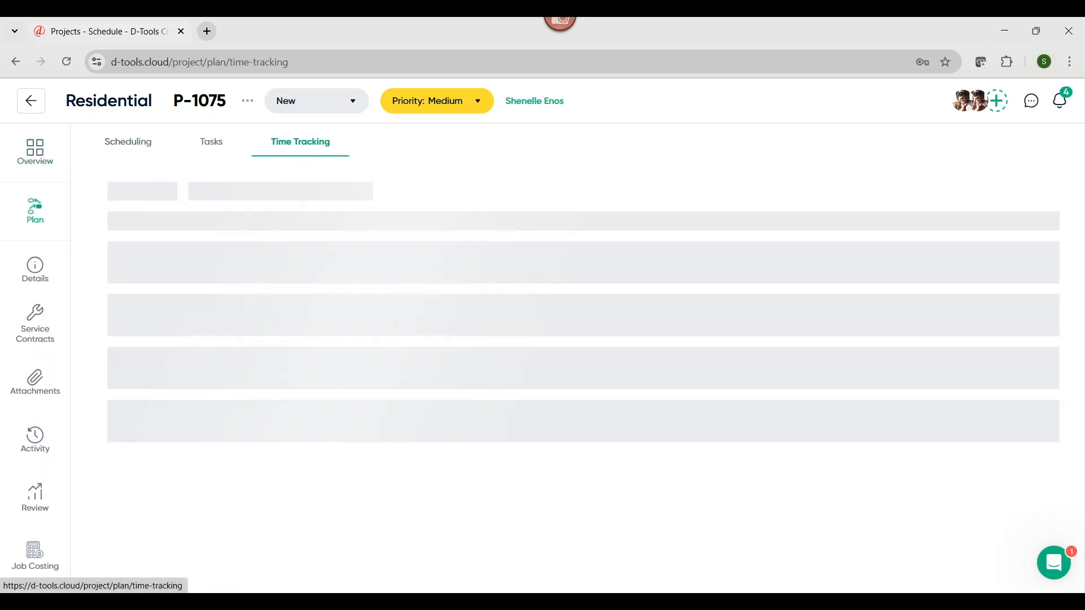
left_click(1002, 280)
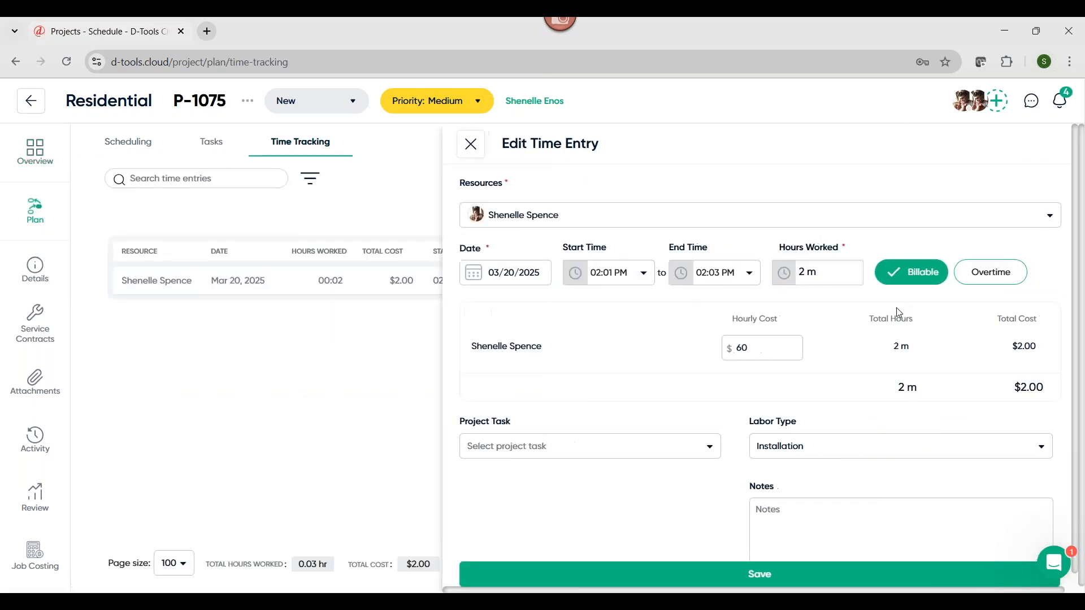
left_click(831, 280)
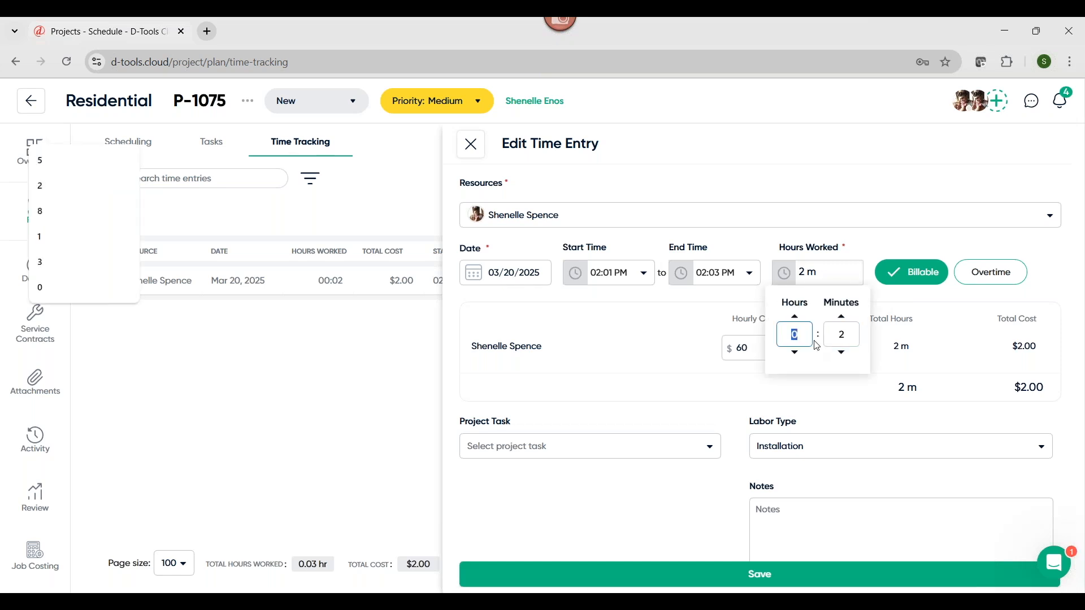
type("2")
left_click(713, 333)
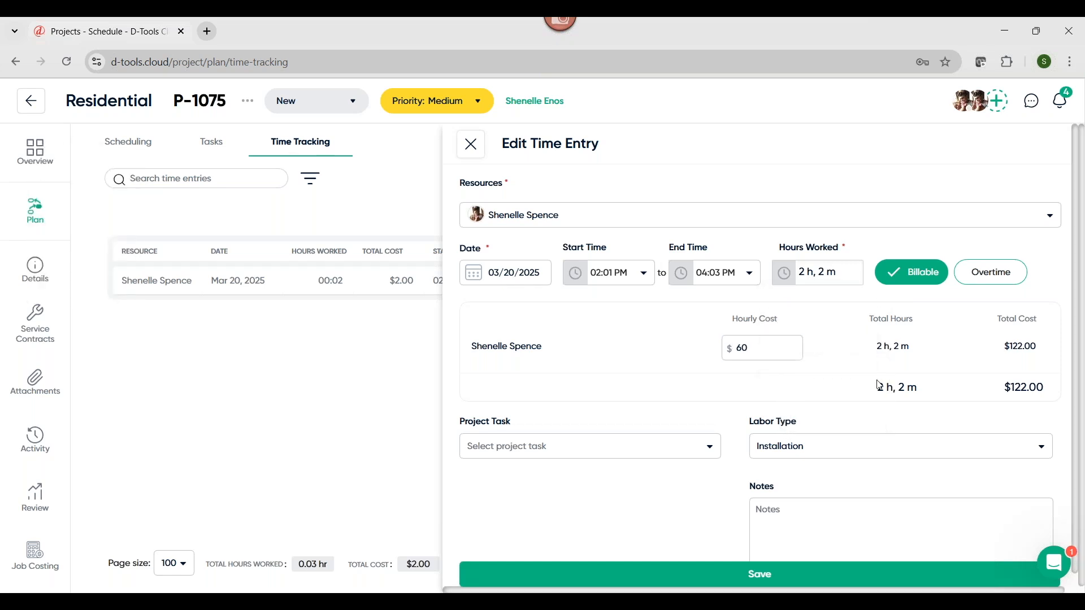
scroll(880, 386, "down", 1)
left_click(880, 580)
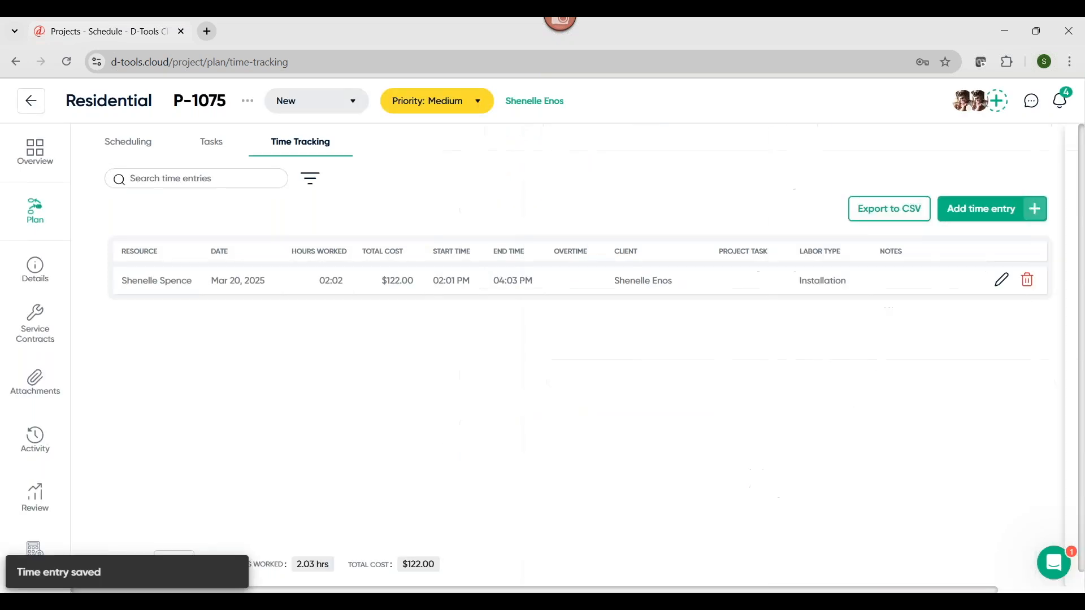
left_click(35, 151)
scroll(413, 391, "down", 15)
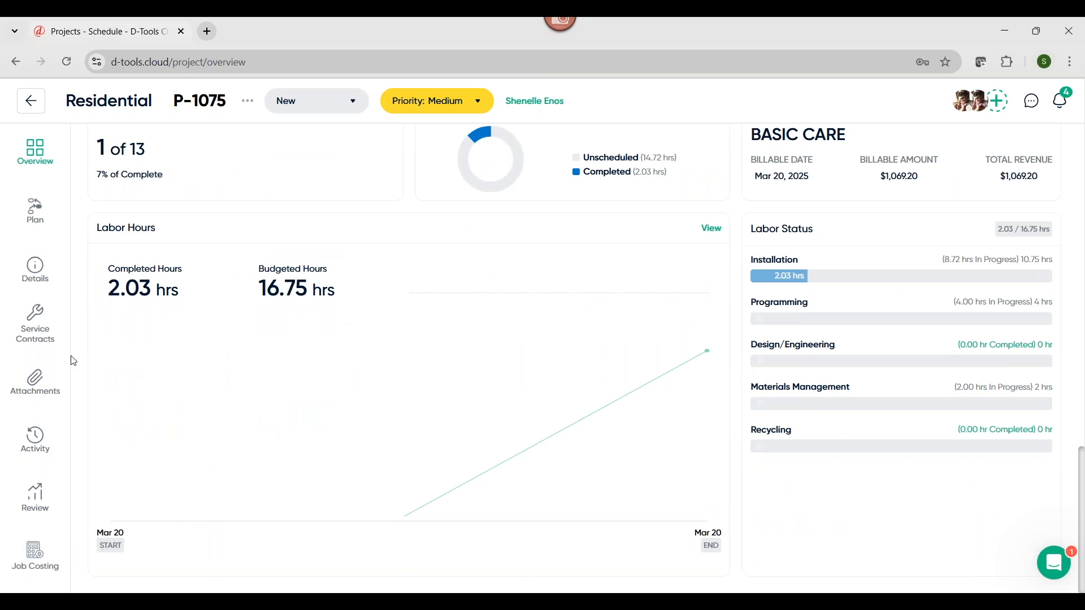
Create a Net 30 payment request for the Project Completion and Acceptance term without a QuickBooks invoice, and return to the project payments
left_click(38, 278)
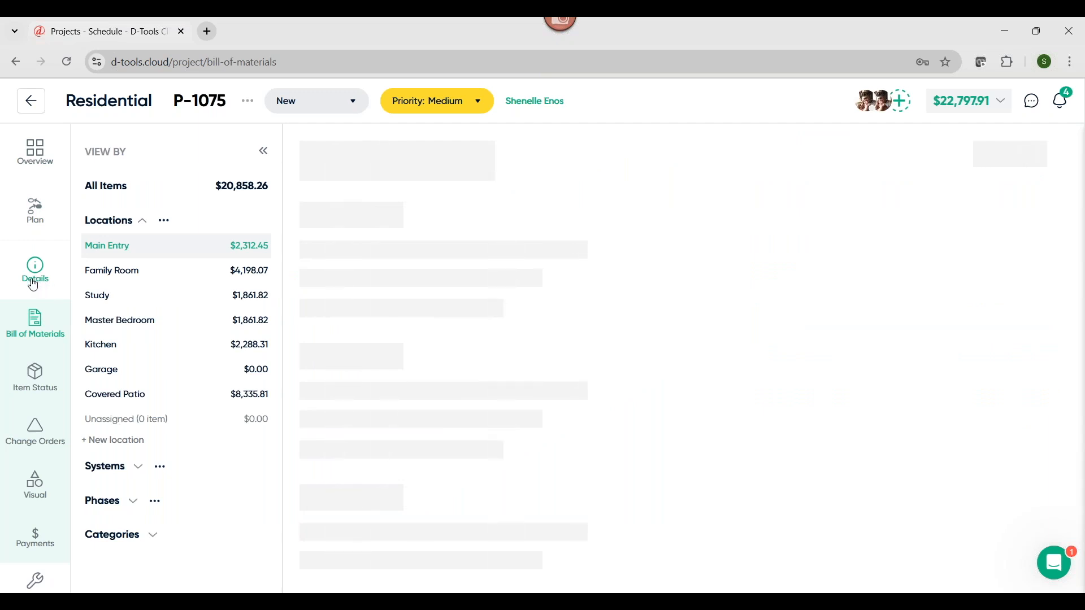
scroll(36, 430, "down", 3)
left_click(35, 397)
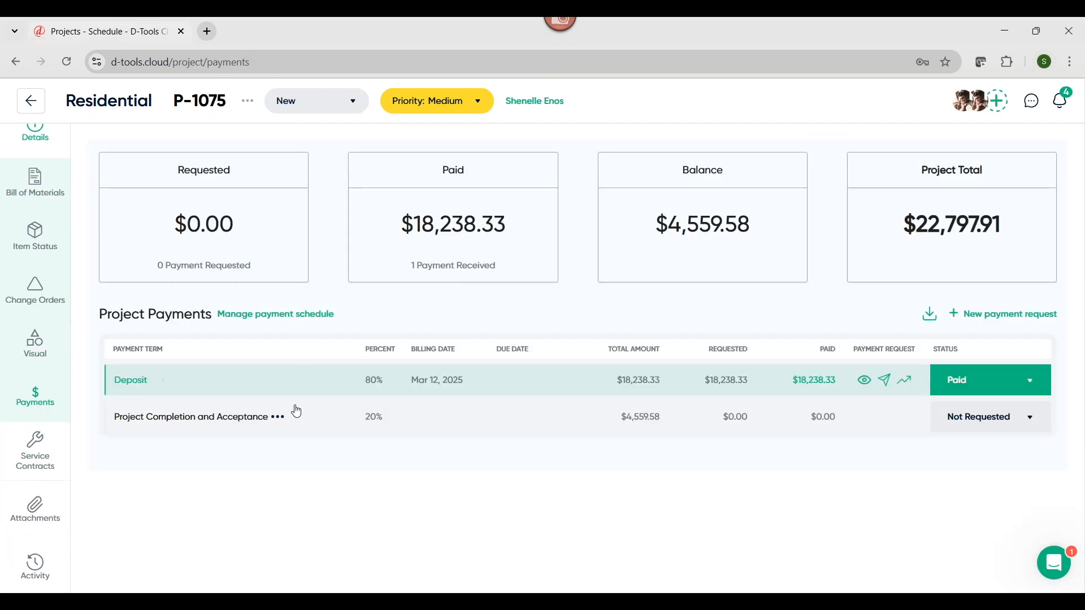
left_click(278, 418)
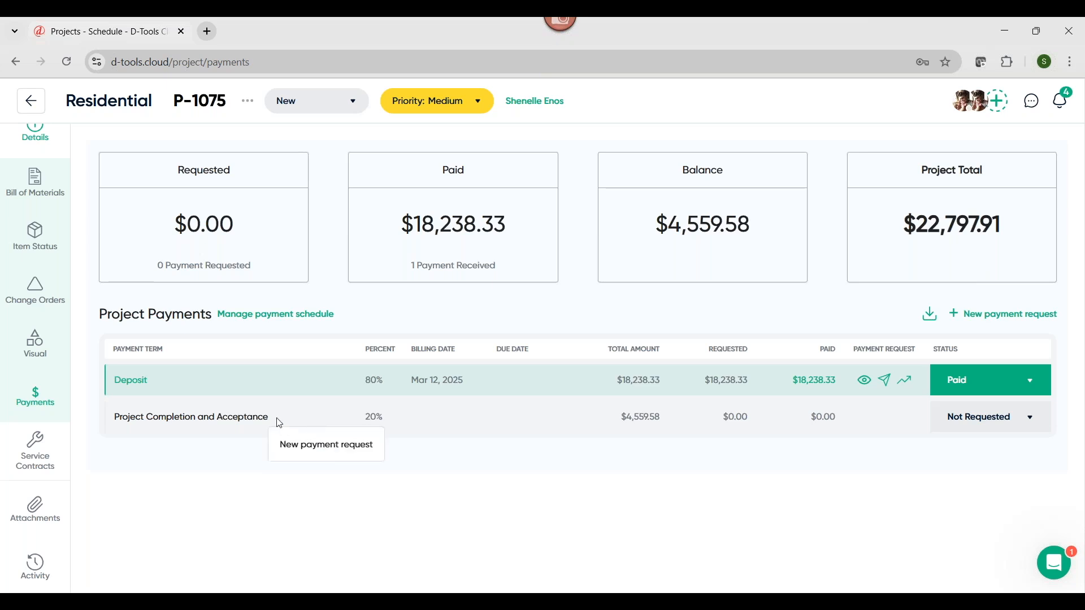
left_click(309, 447)
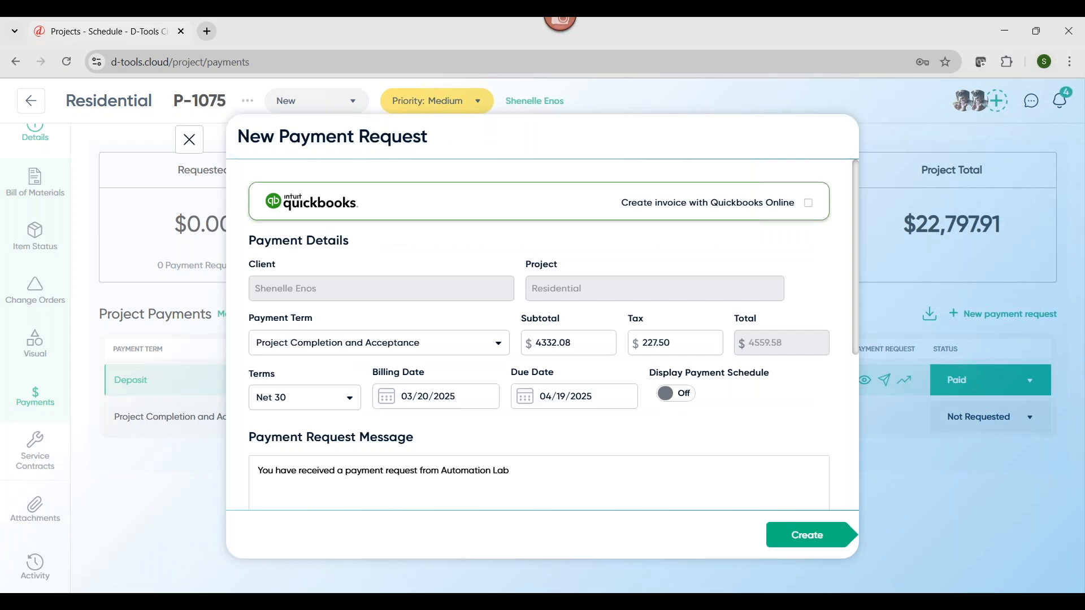
left_click(818, 542)
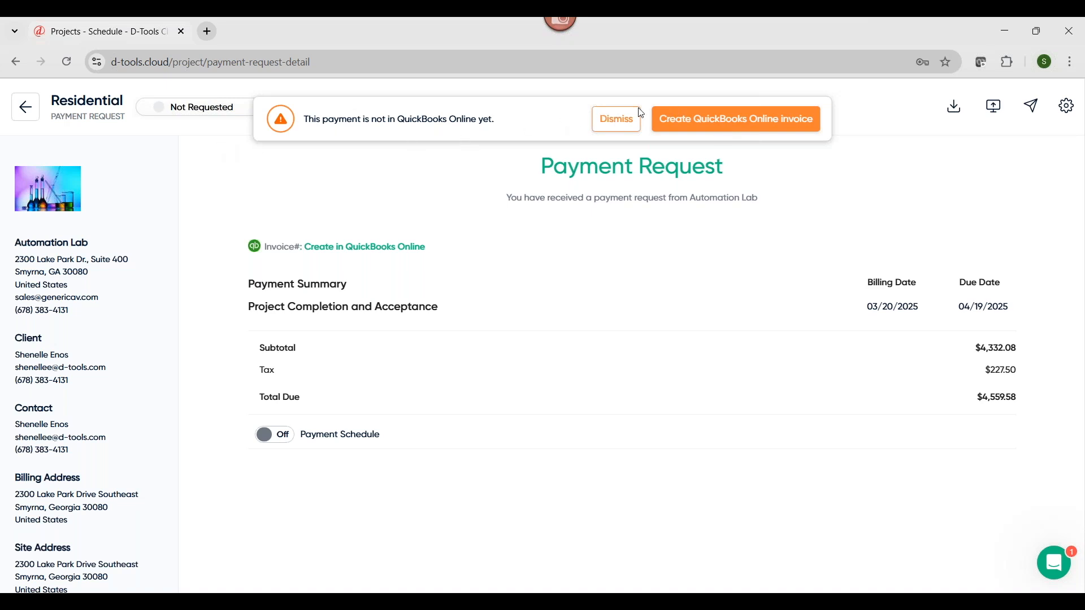
left_click(616, 125)
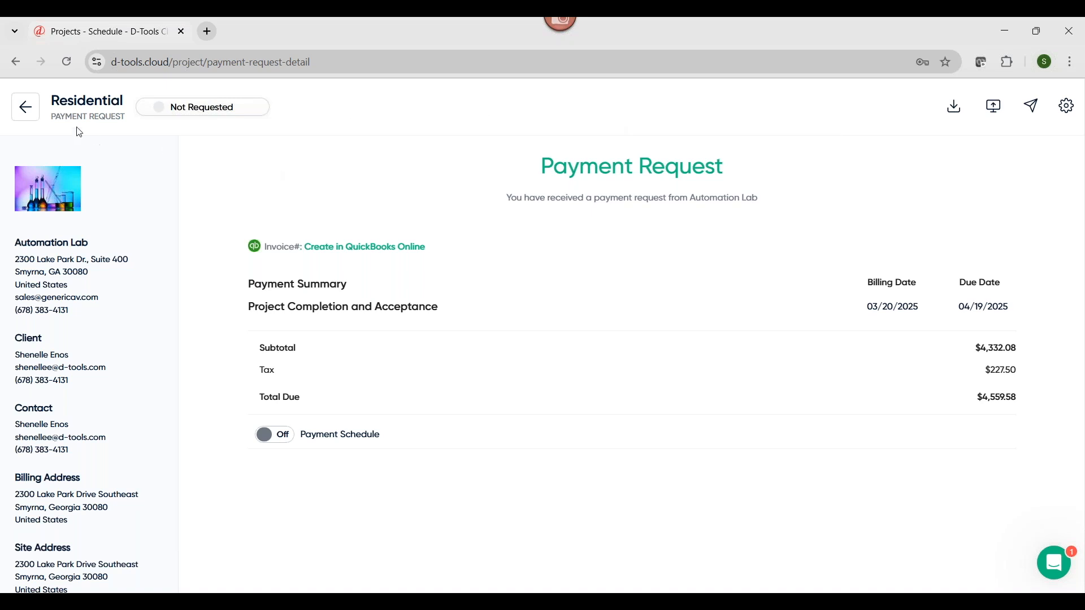
left_click(28, 116)
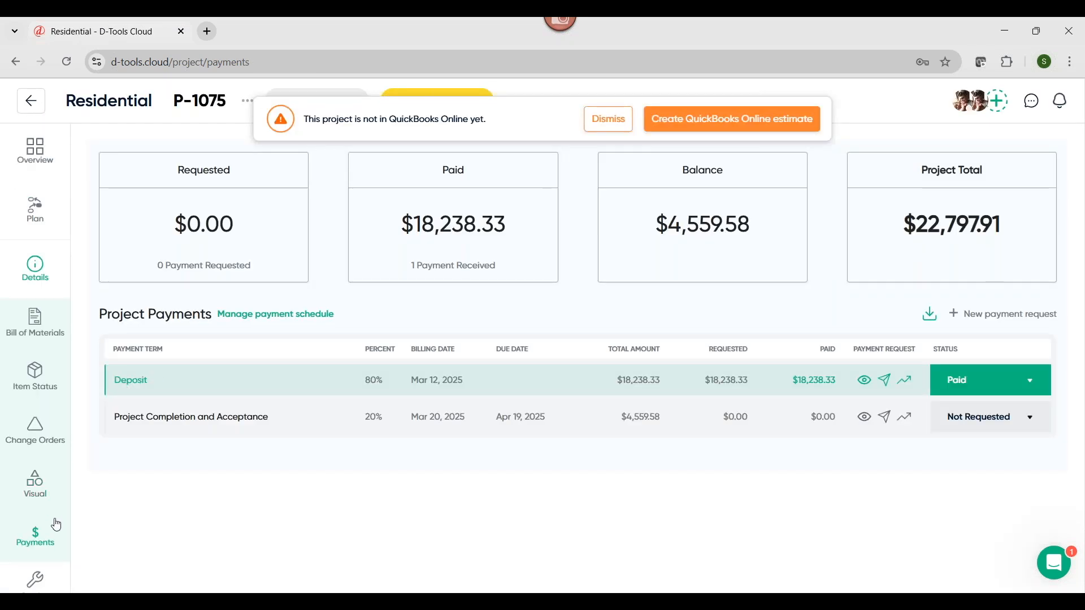
scroll(48, 486, "down", 3)
scroll(51, 362, "up", 4)
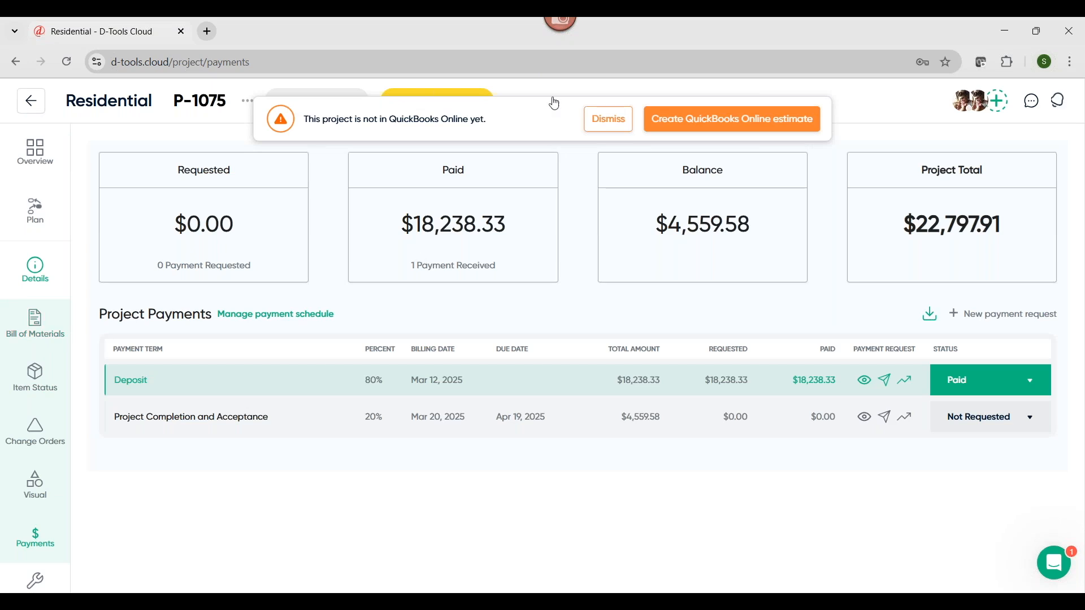
left_click(618, 130)
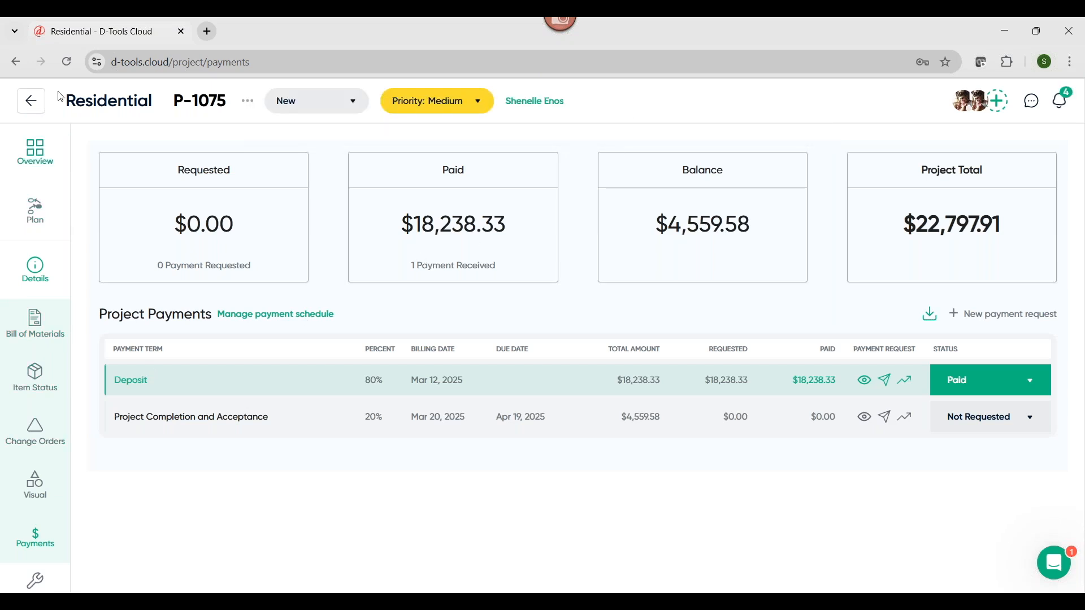
Start a new service call in Service Management for an individual client, entering the client's full name
left_click(31, 108)
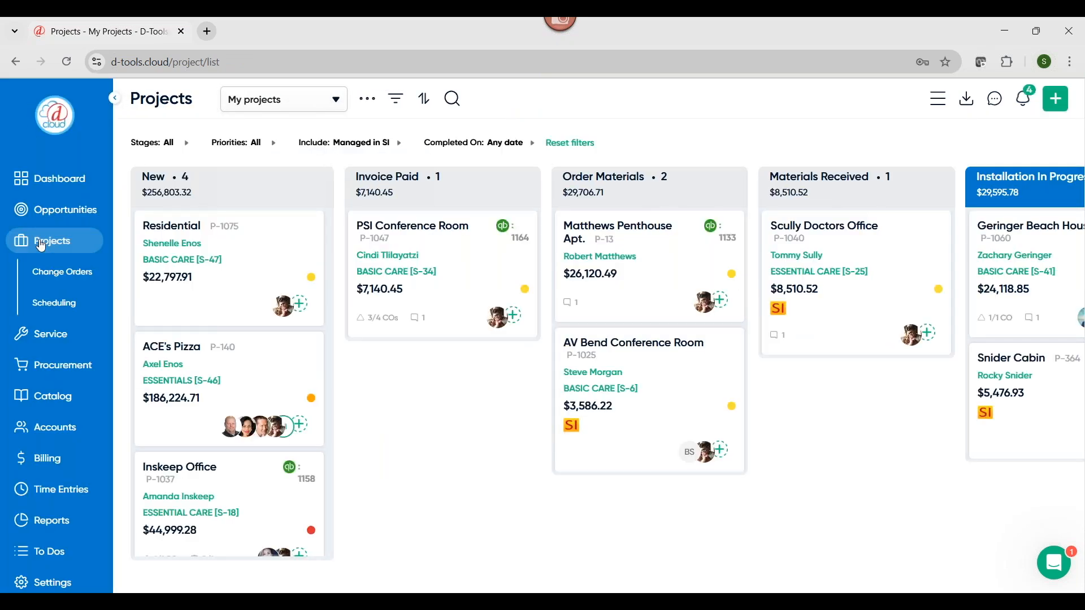
left_click(48, 336)
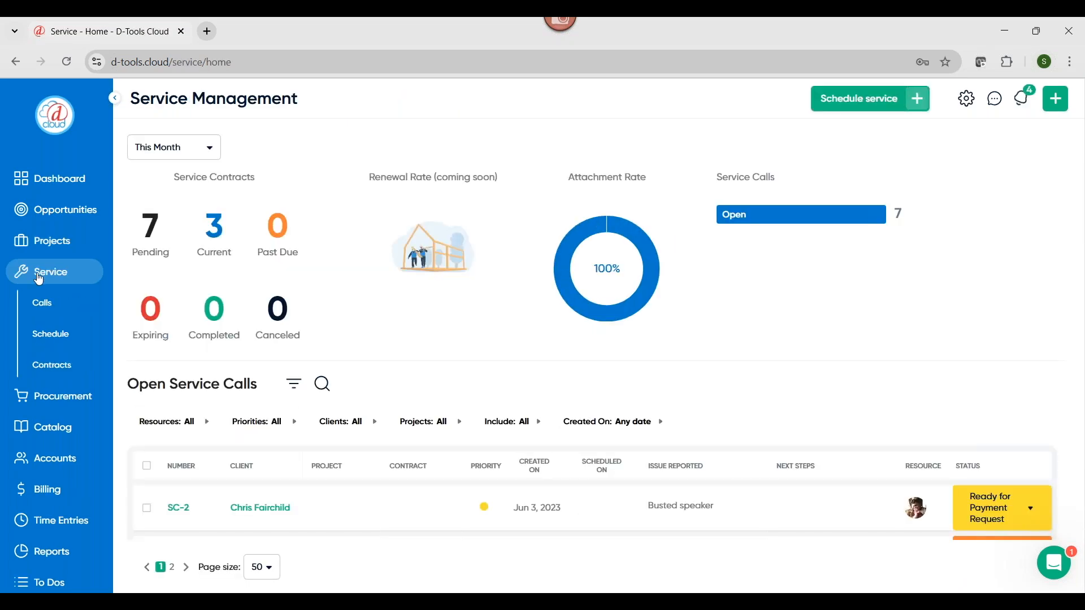
left_click(844, 100)
left_click(335, 312)
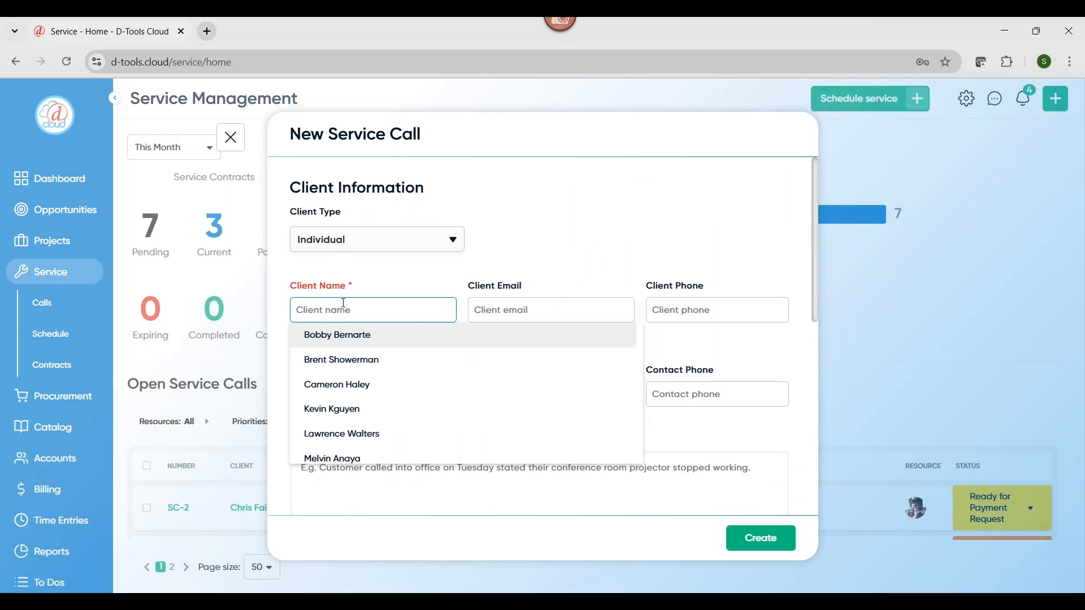
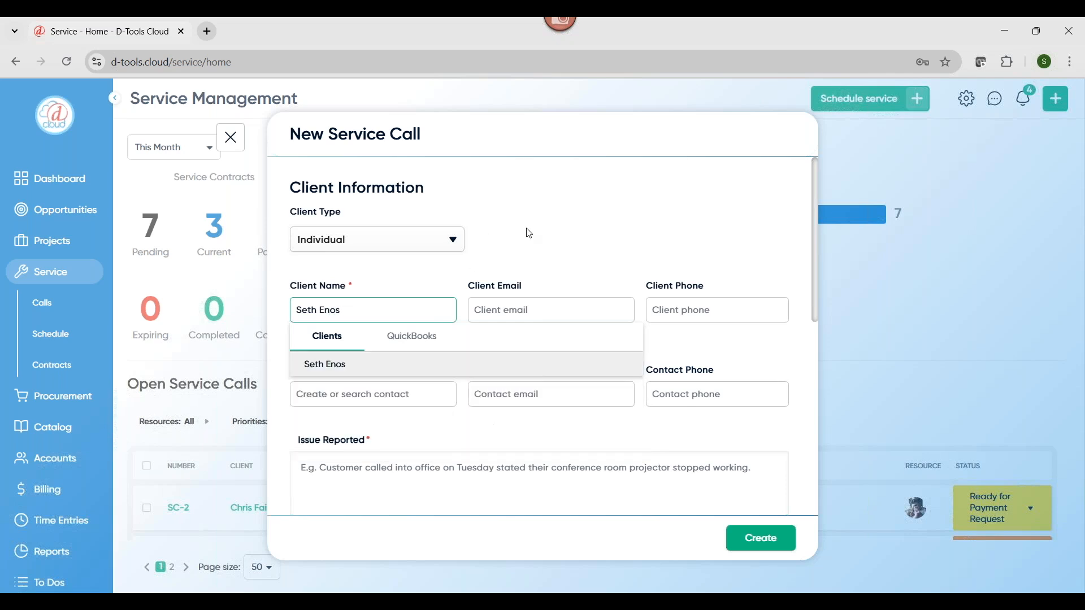
left_click(538, 232)
left_click(685, 314)
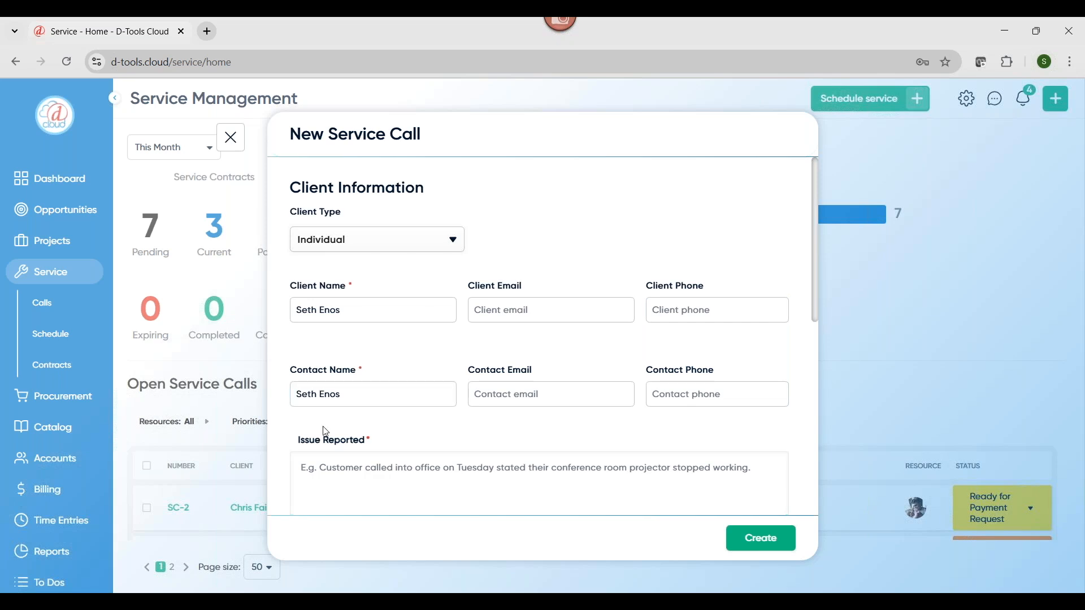
Enter "Son cracked tv with skateboard" as the issue reported on the new service call
scroll(322, 435, "down", 3)
left_click(327, 327)
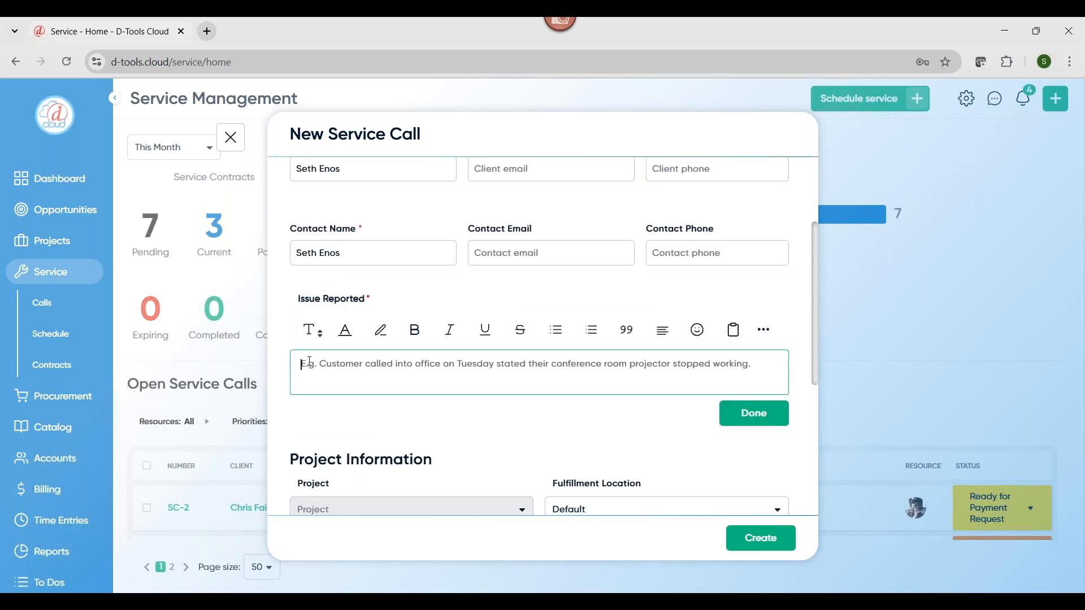
type("Son craked")
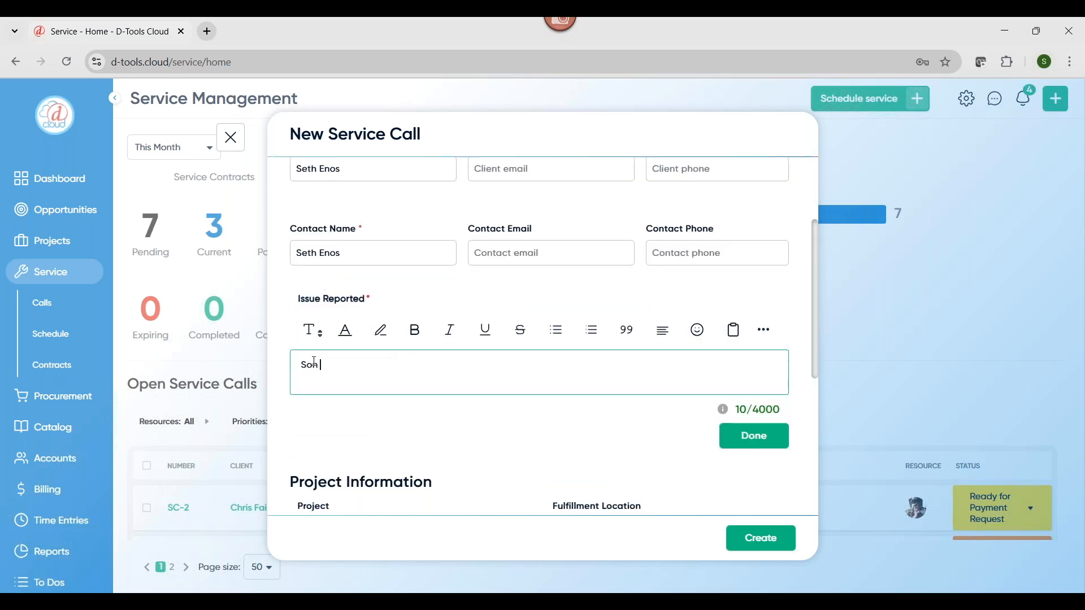
key("BackSpace")
key("BackSpace")
key("BackSpace")
key("BackSpace")
type("cked tv with skateboard")
left_click(752, 436)
Fill in the site address with a suggested address and create the service call
scroll(746, 424, "down", 5)
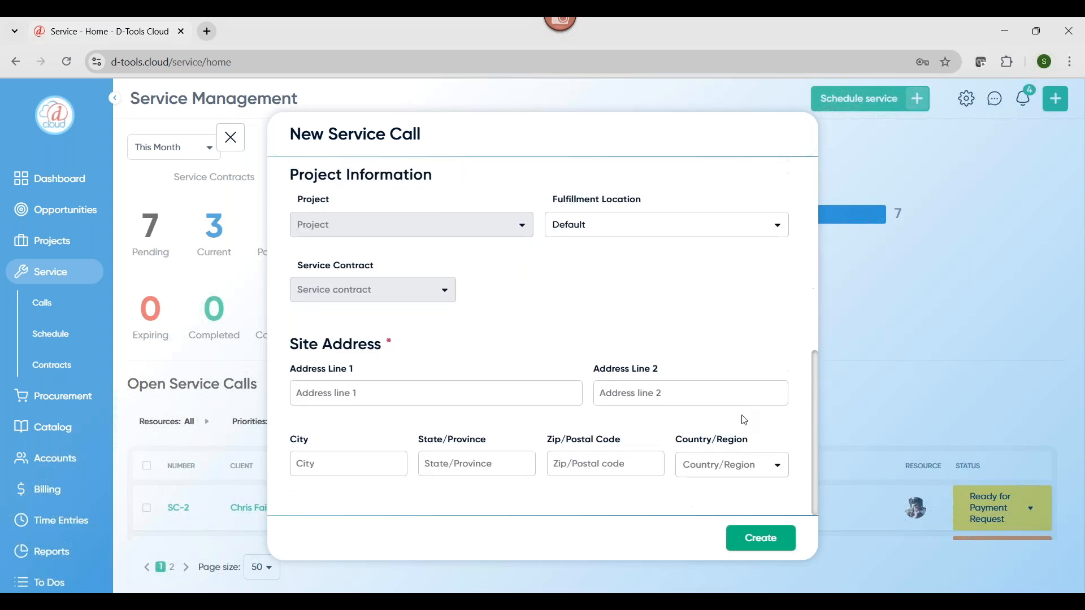
scroll(515, 323, "up", 5)
scroll(514, 322, "down", 5)
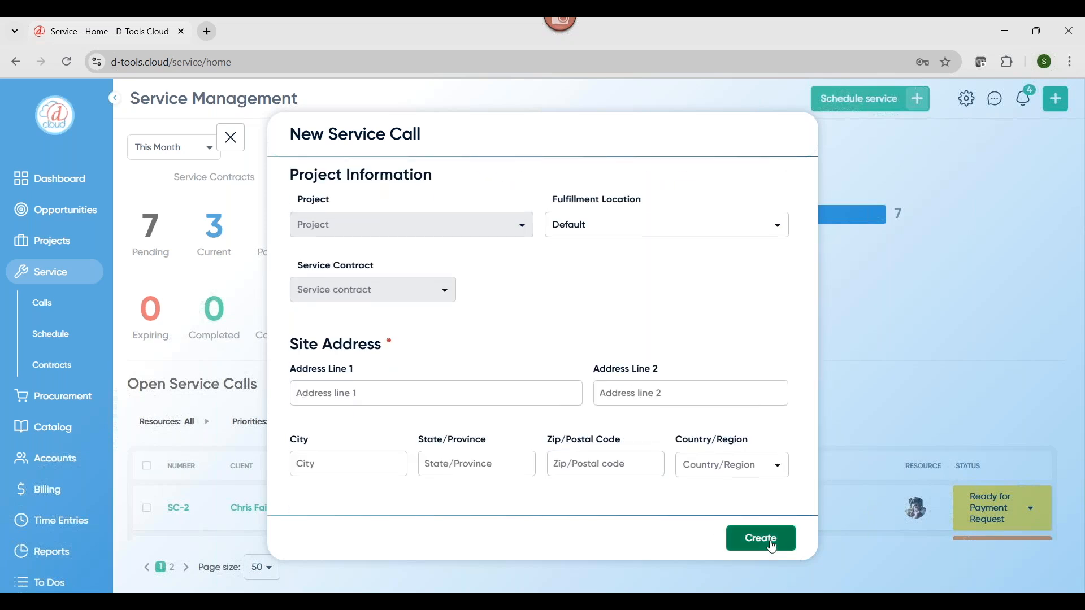
left_click(384, 395)
type("123")
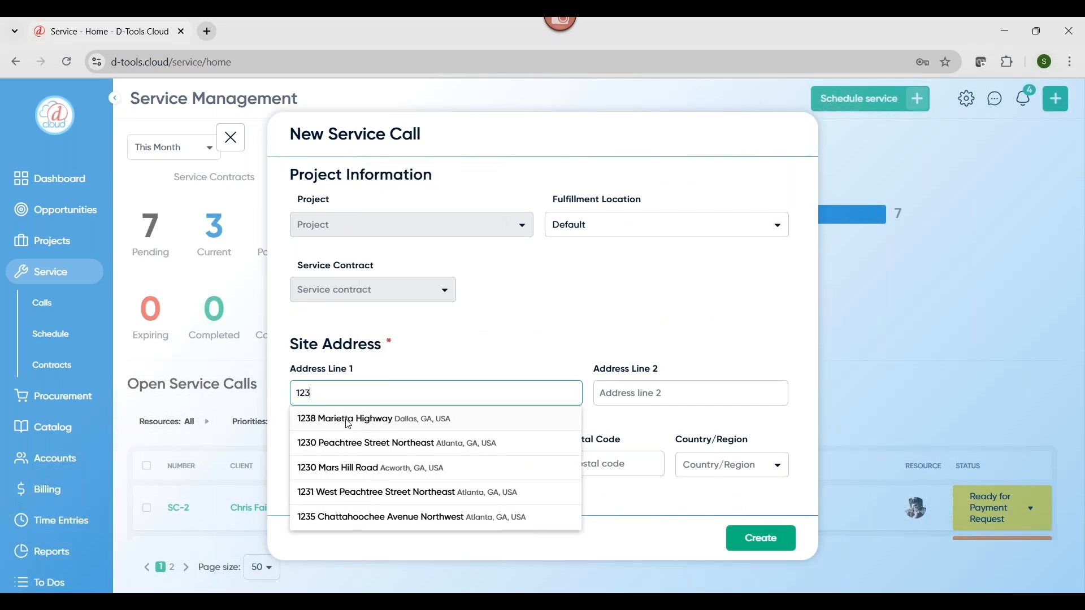
left_click(349, 421)
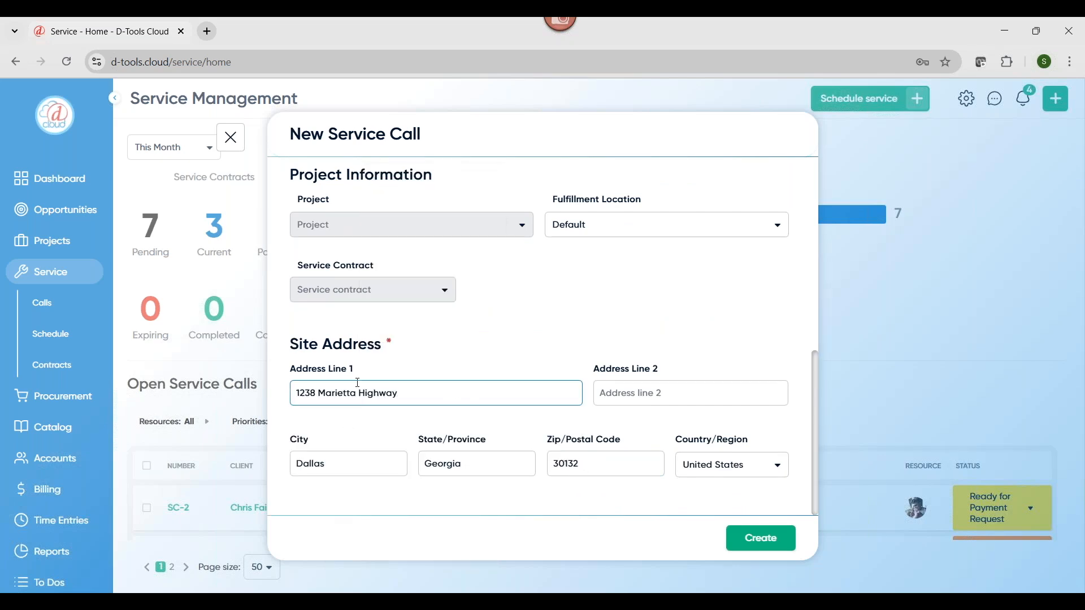
left_click(763, 540)
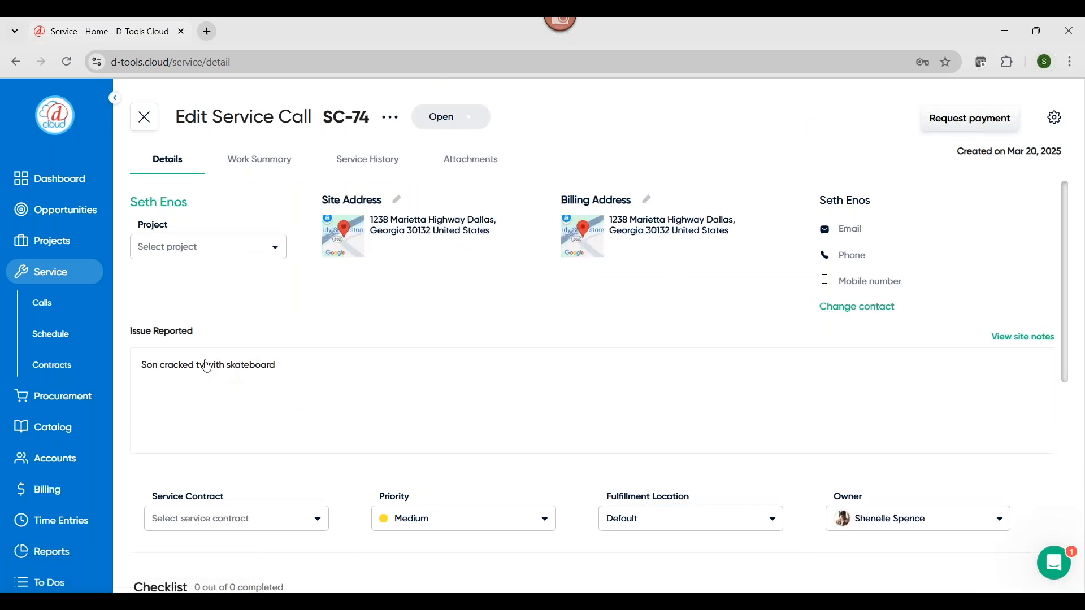
Check the service contracts available for the call and the option for creating a service opportunity among the opportunities
scroll(321, 374, "down", 3)
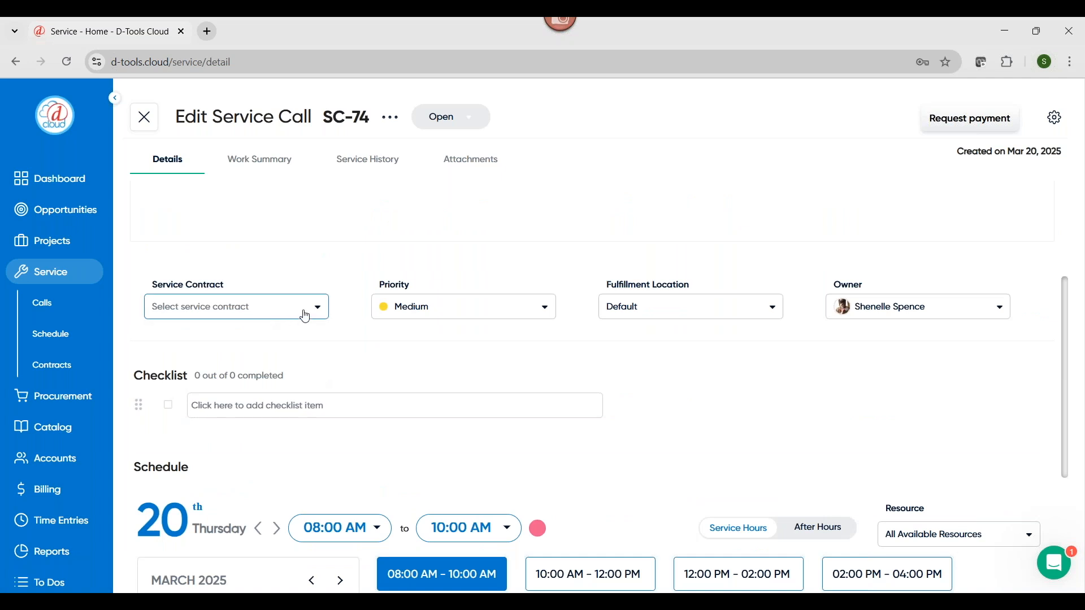
left_click(320, 314)
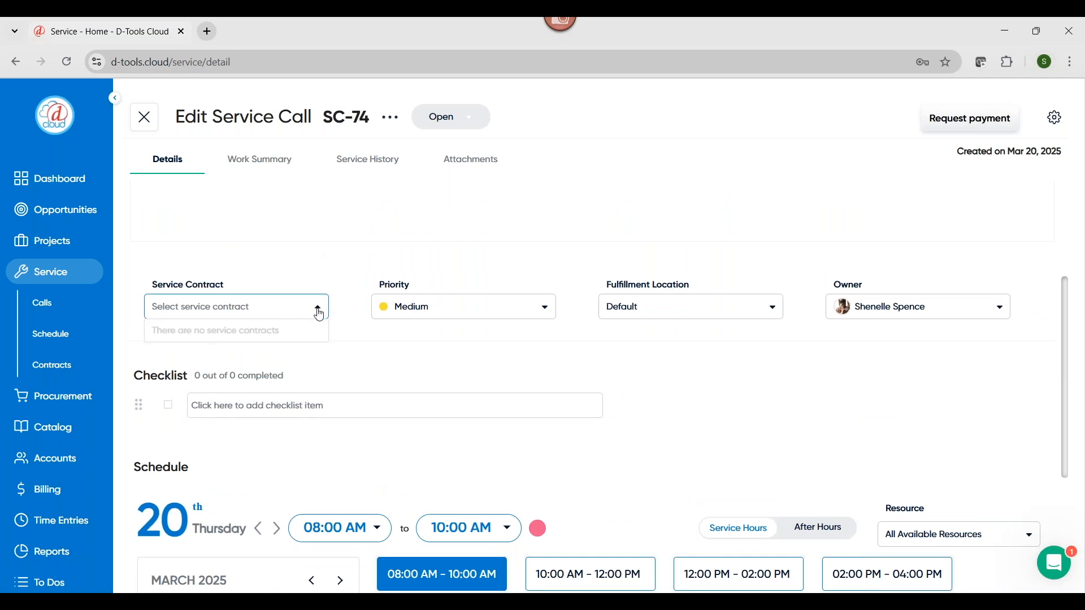
left_click(343, 334)
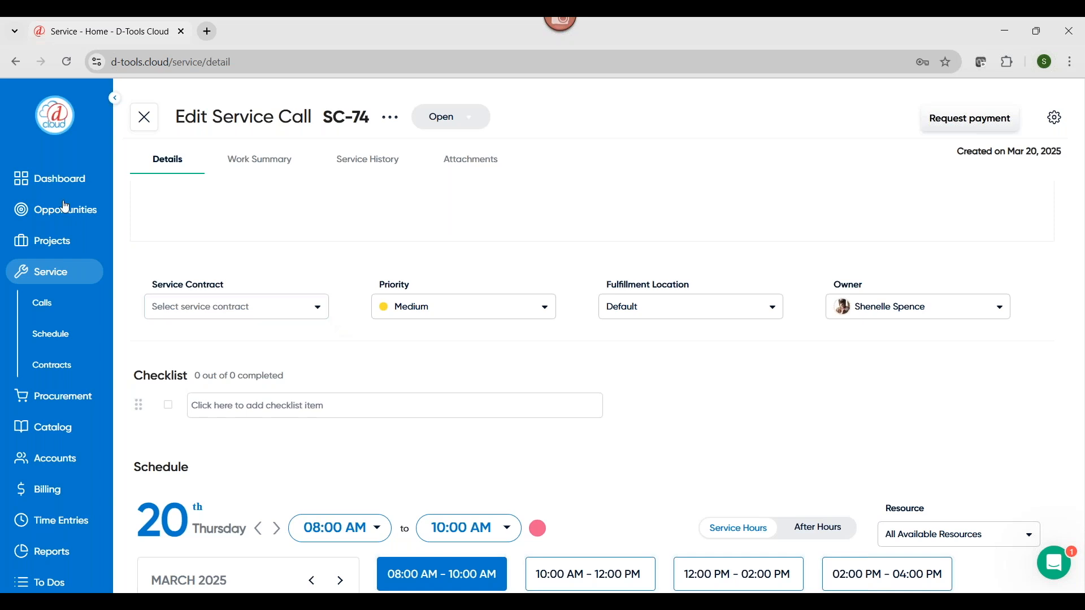
left_click(51, 215)
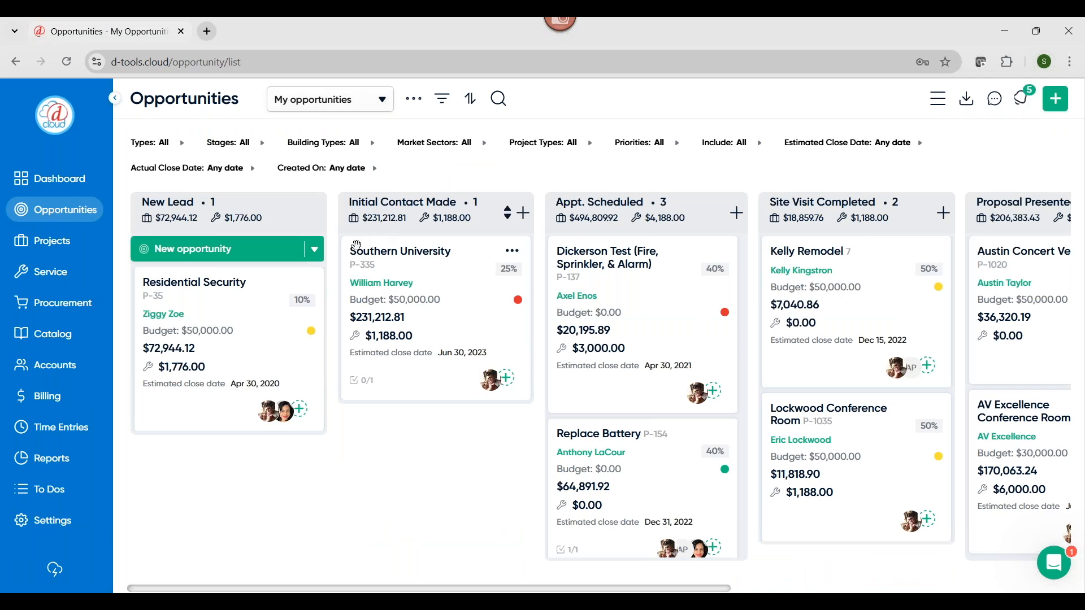
left_click(321, 255)
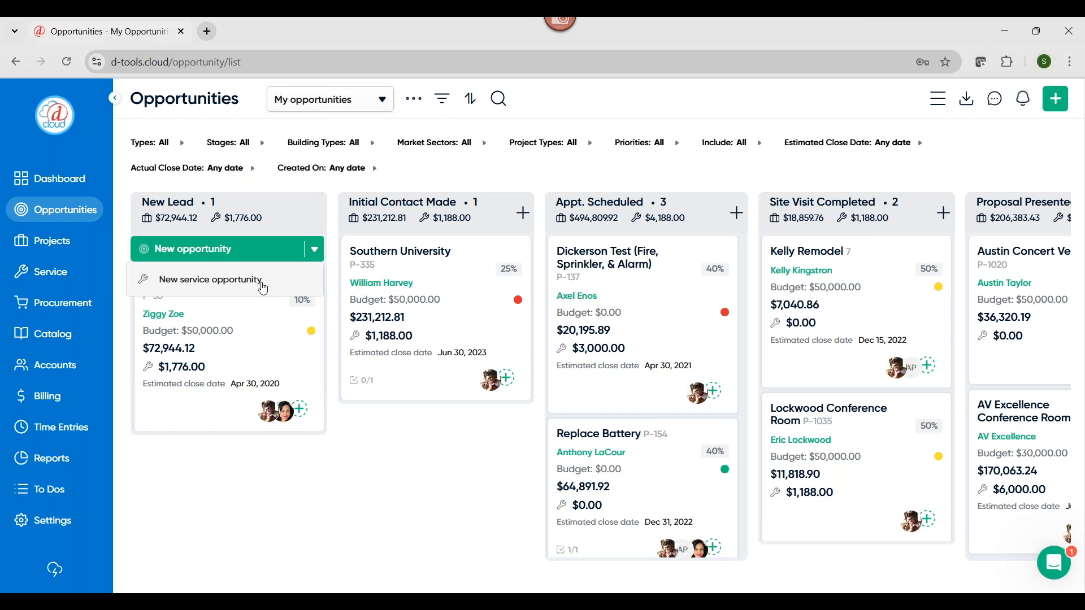
Reopen service call SC-74 from the second page of the open service calls
left_click(50, 272)
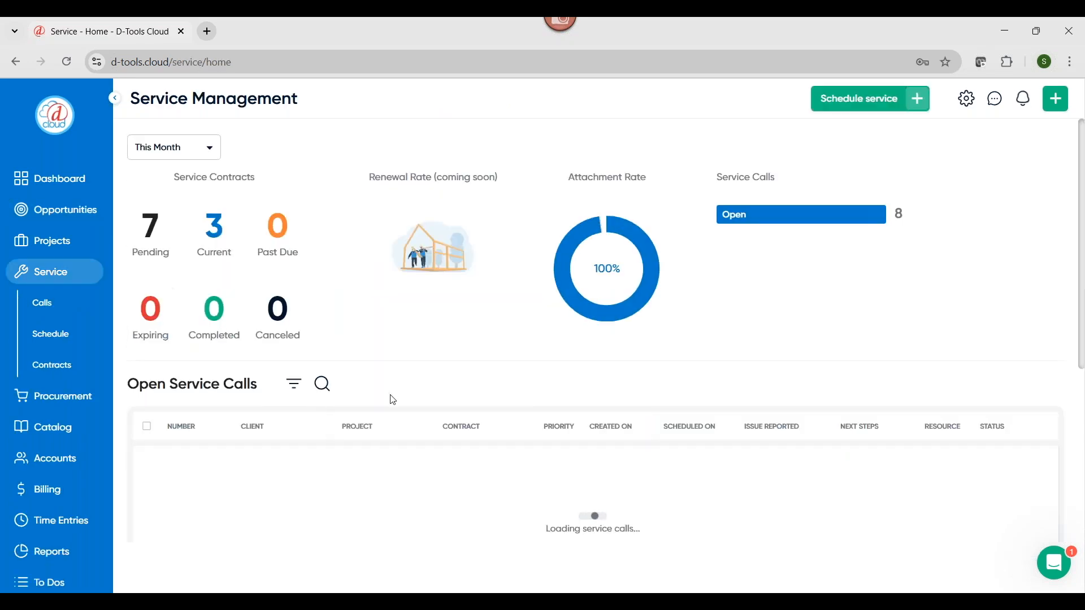
scroll(440, 402, "down", 20)
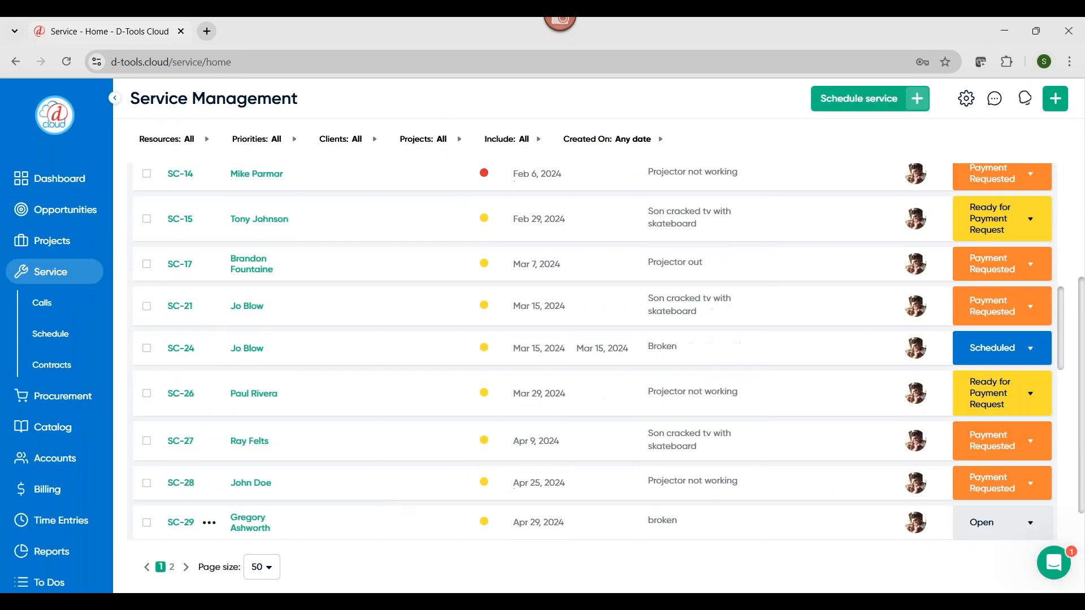
left_click(179, 572)
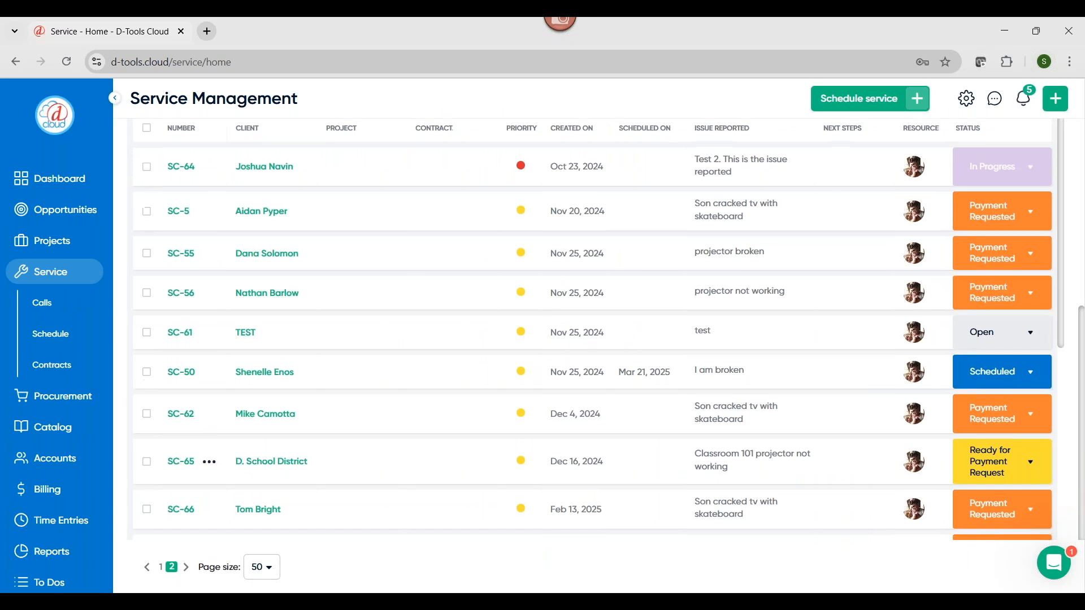
scroll(278, 501, "down", 15)
left_click(176, 499)
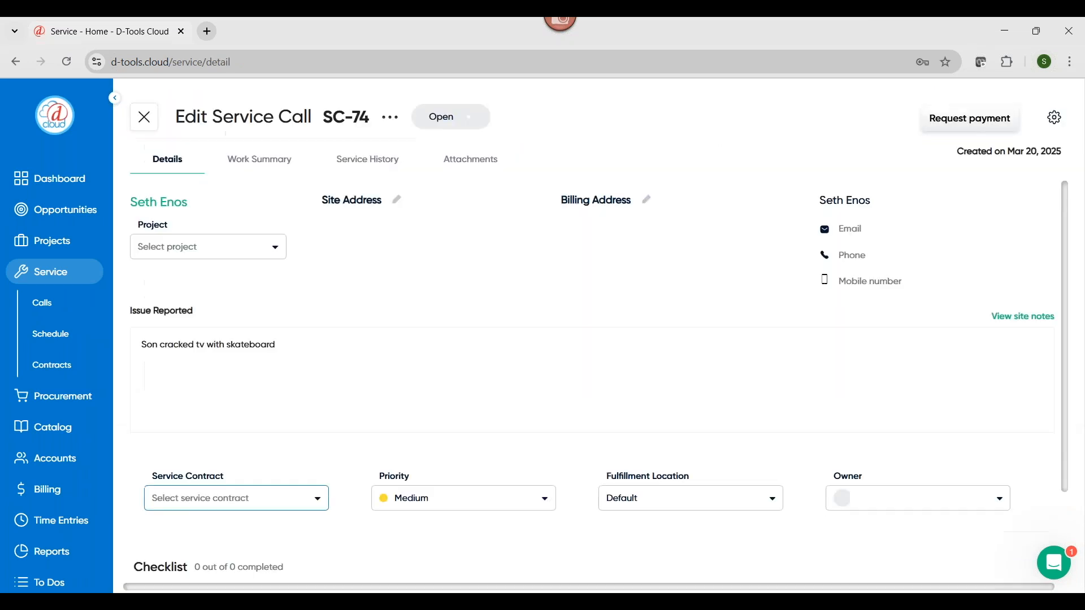
Add the checklist items "Restart" and "Is it plugged in" to the service call
scroll(277, 396, "down", 3)
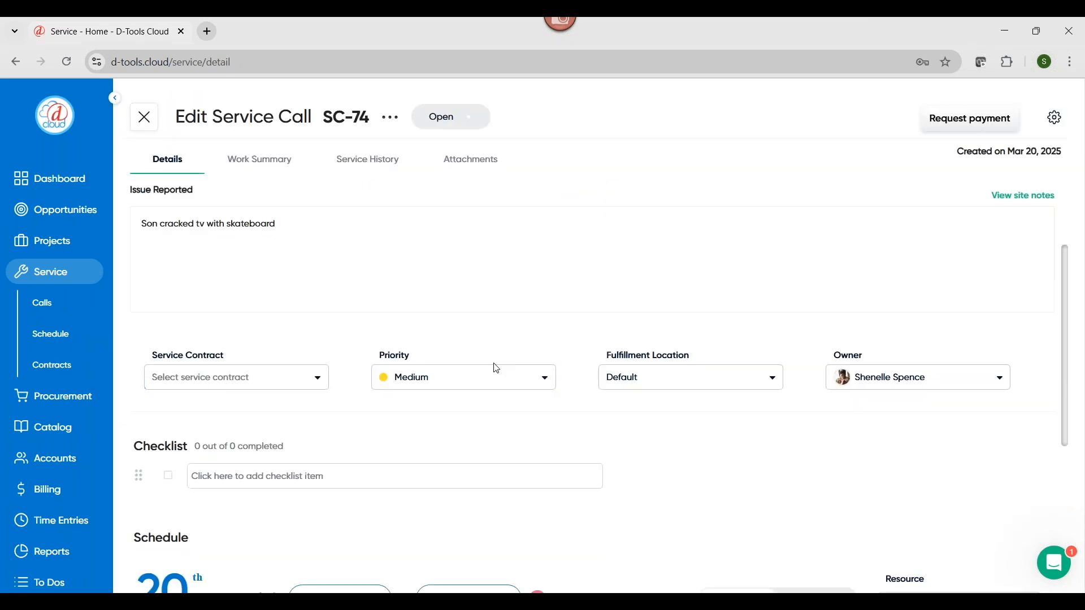
scroll(462, 386, "down", 3)
left_click(215, 337)
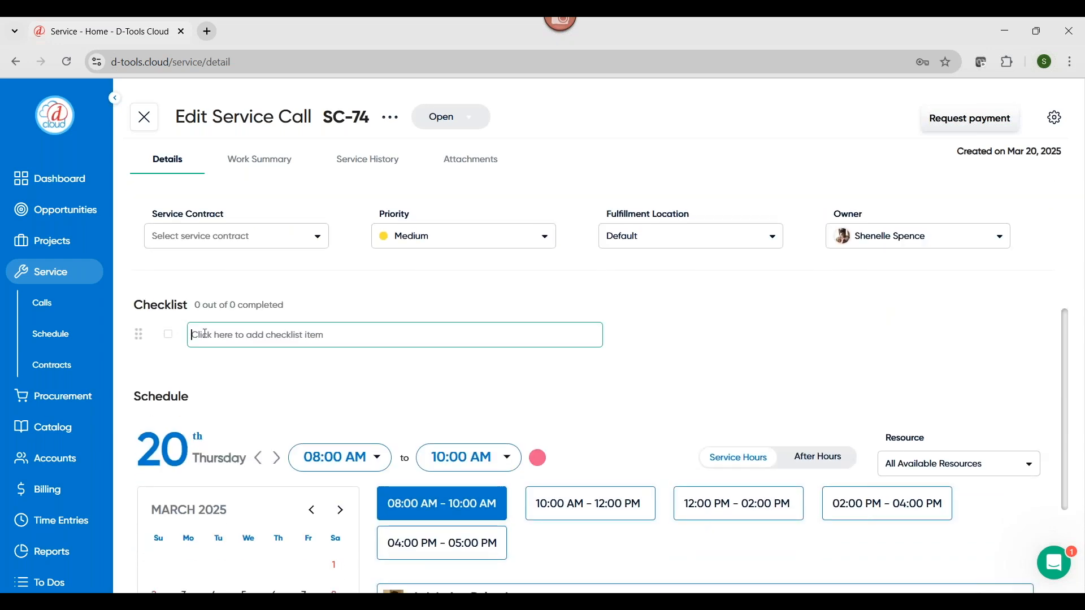
left_click(299, 371)
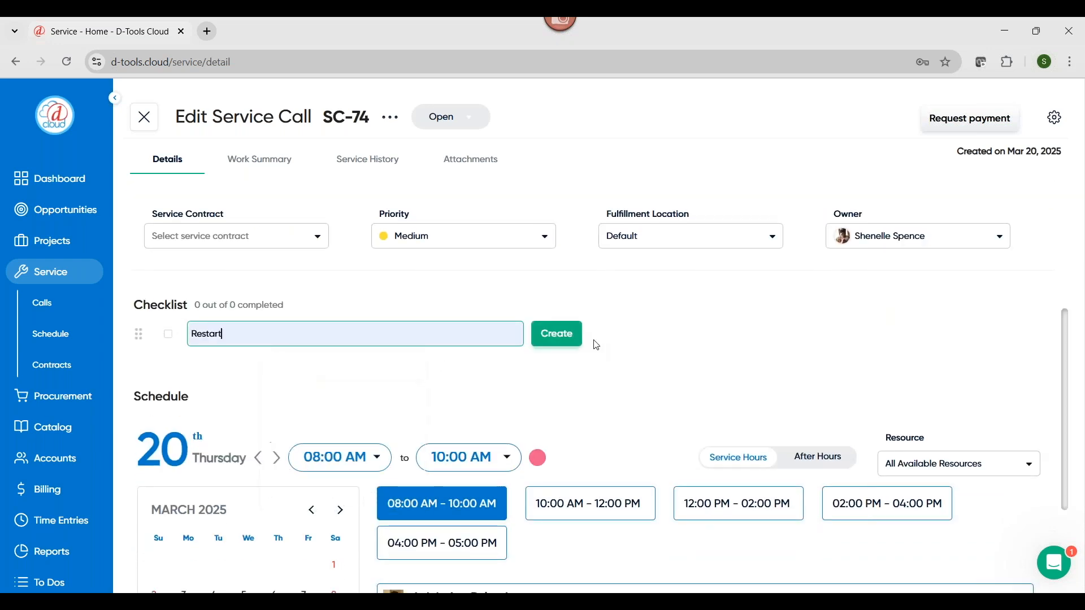
left_click(567, 344)
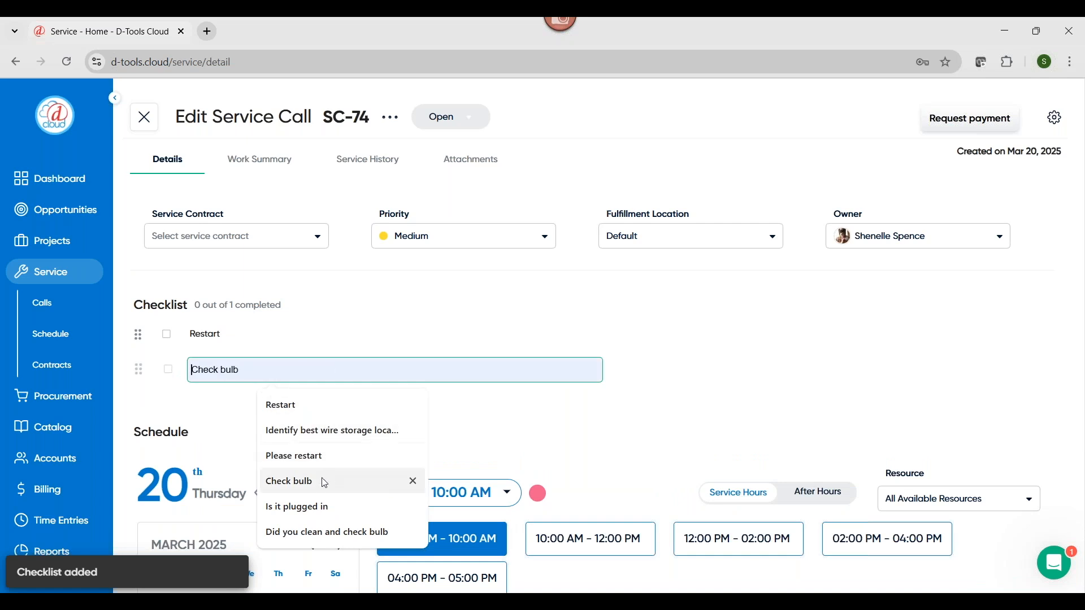
left_click(314, 510)
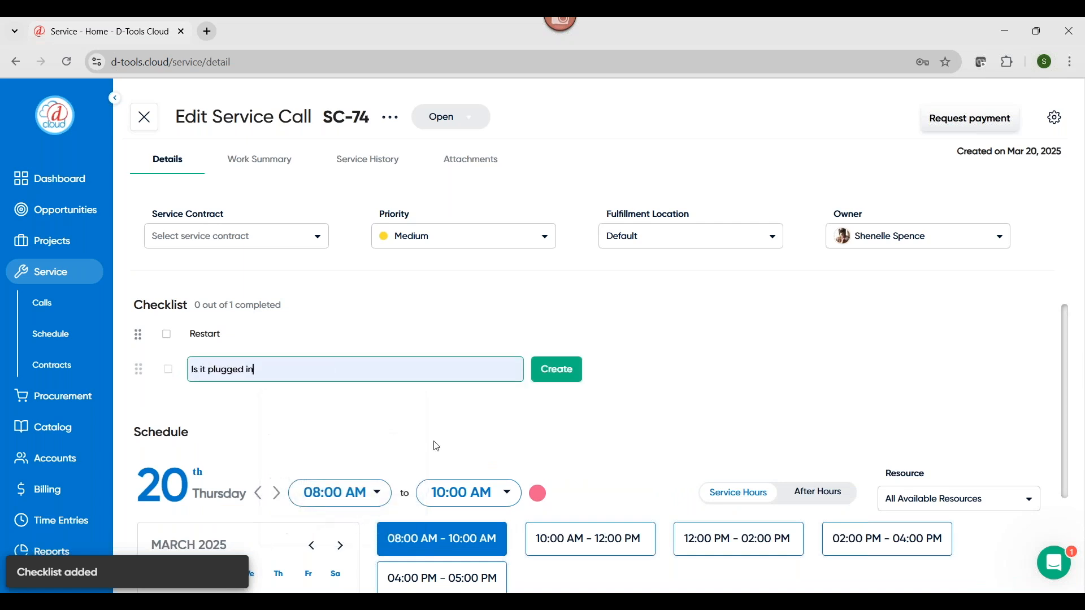
left_click(558, 369)
scroll(691, 360, "down", 3)
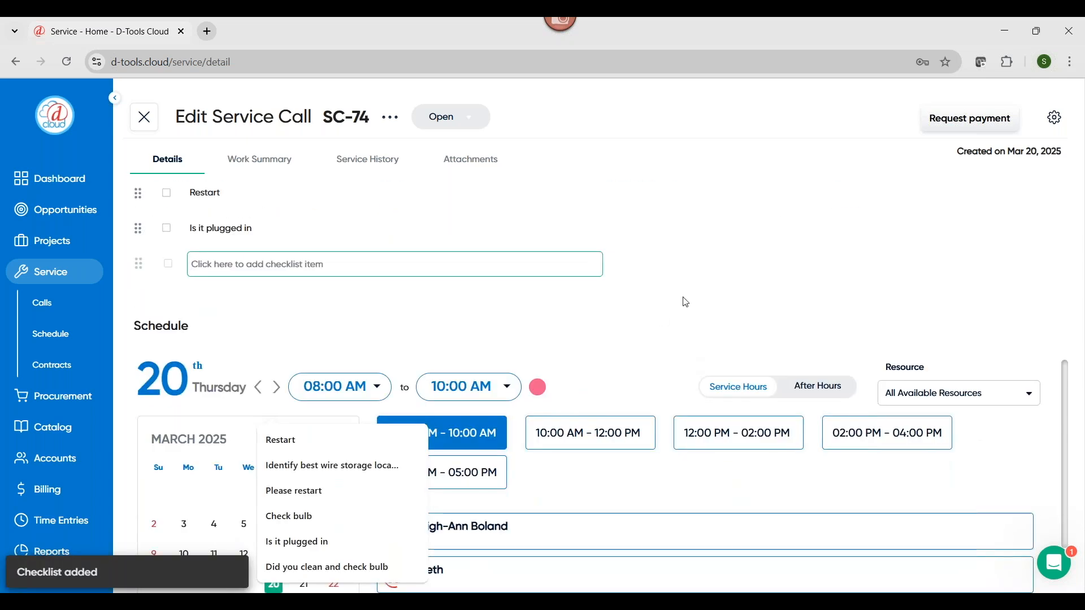
left_click(920, 274)
Set the service call's scheduled time to only the 02:00 PM - 04:00 PM slot
scroll(525, 303, "down", 3)
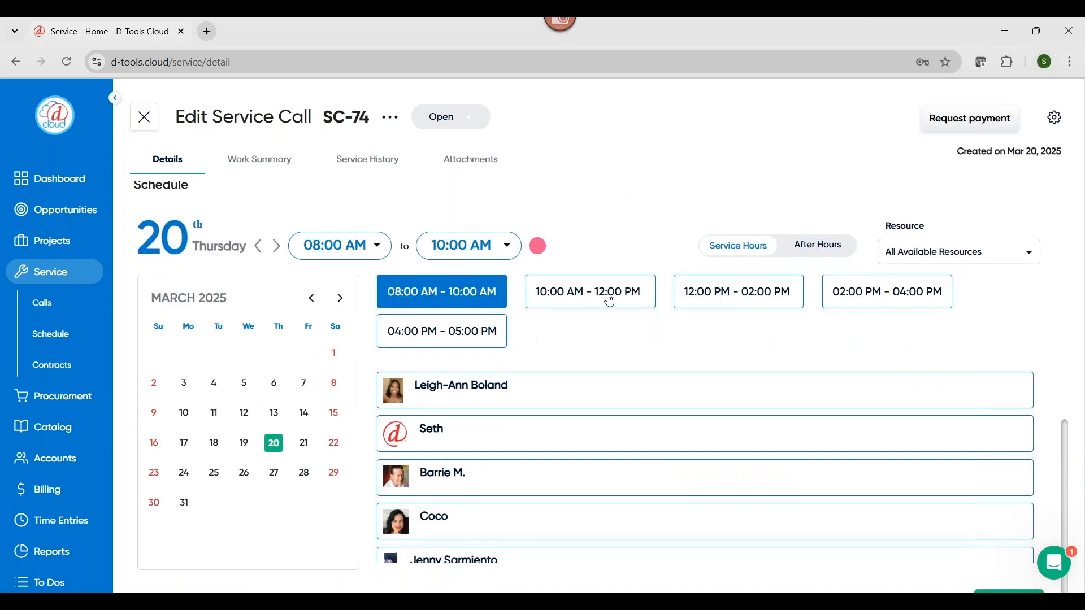
left_click(864, 292)
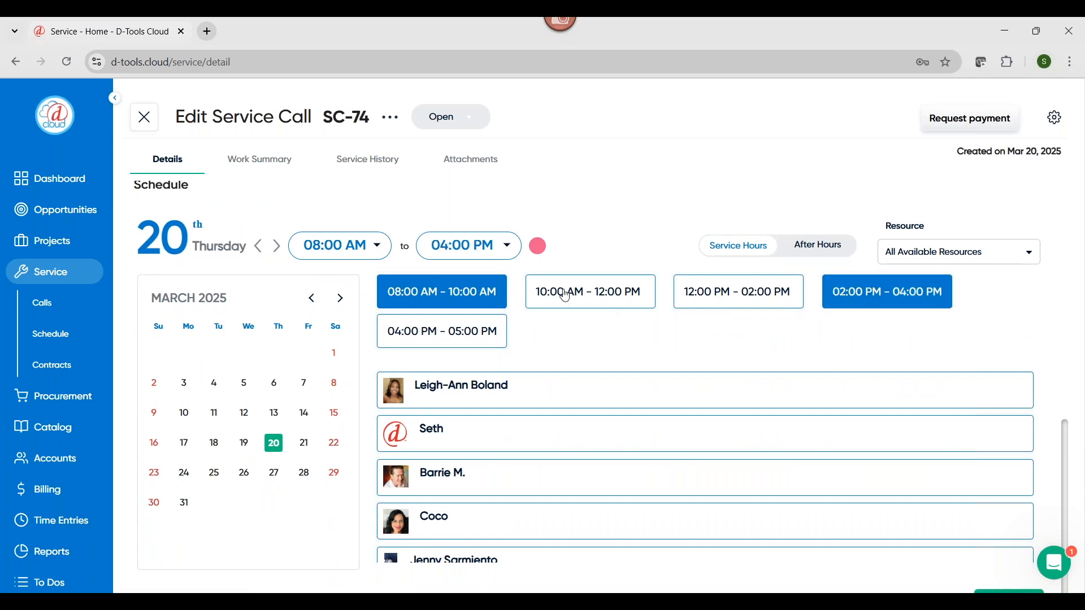
left_click(454, 295)
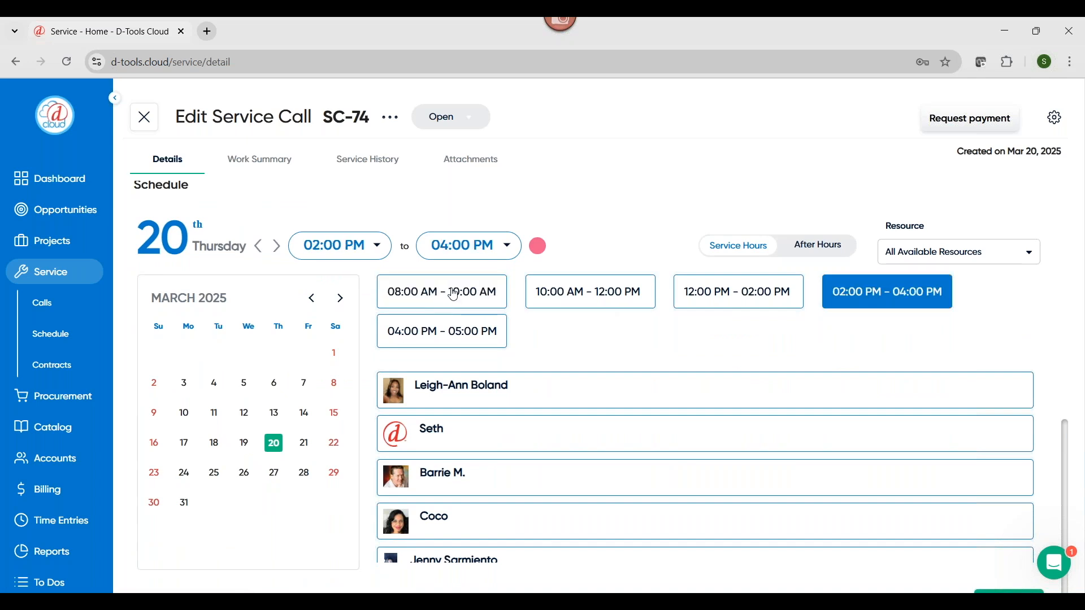
Show all resources for the 02:00 PM - 04:00 PM slot and schedule the service call with client notification enabled
left_click(957, 265)
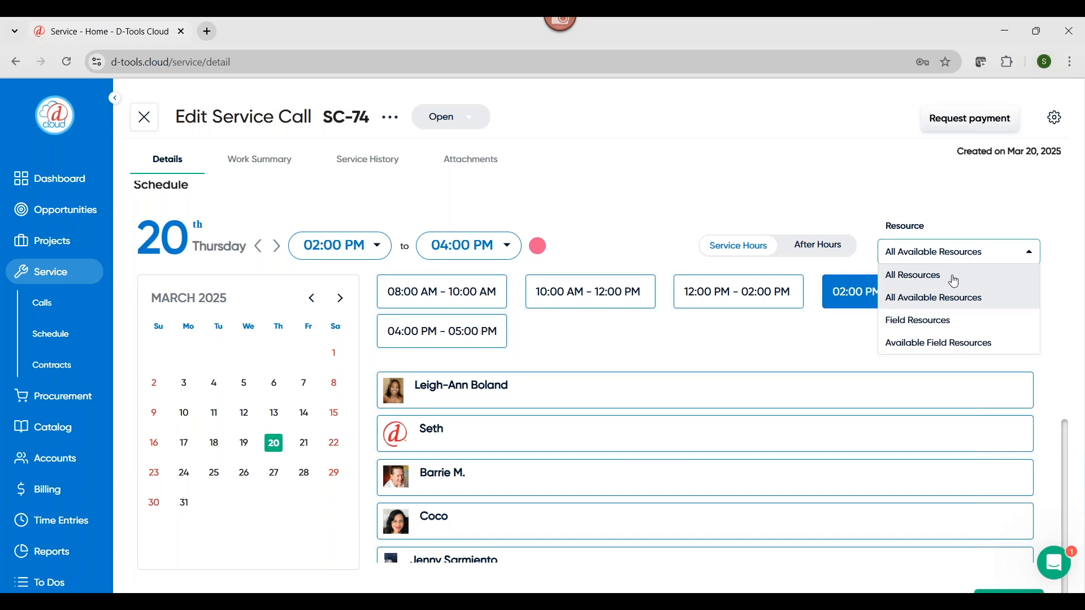
left_click(957, 281)
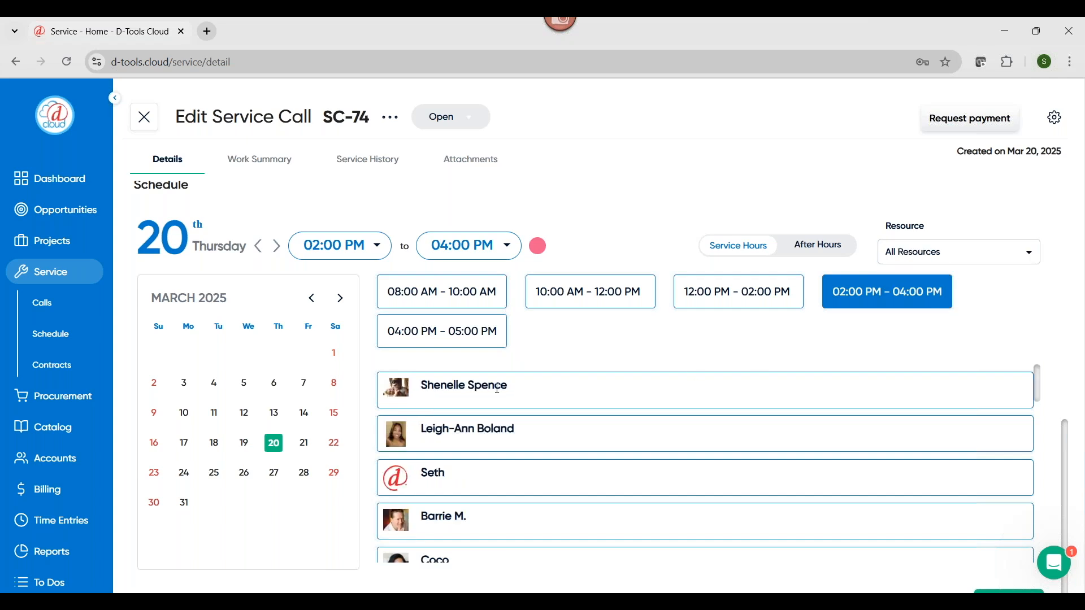
scroll(791, 371, "down", 8)
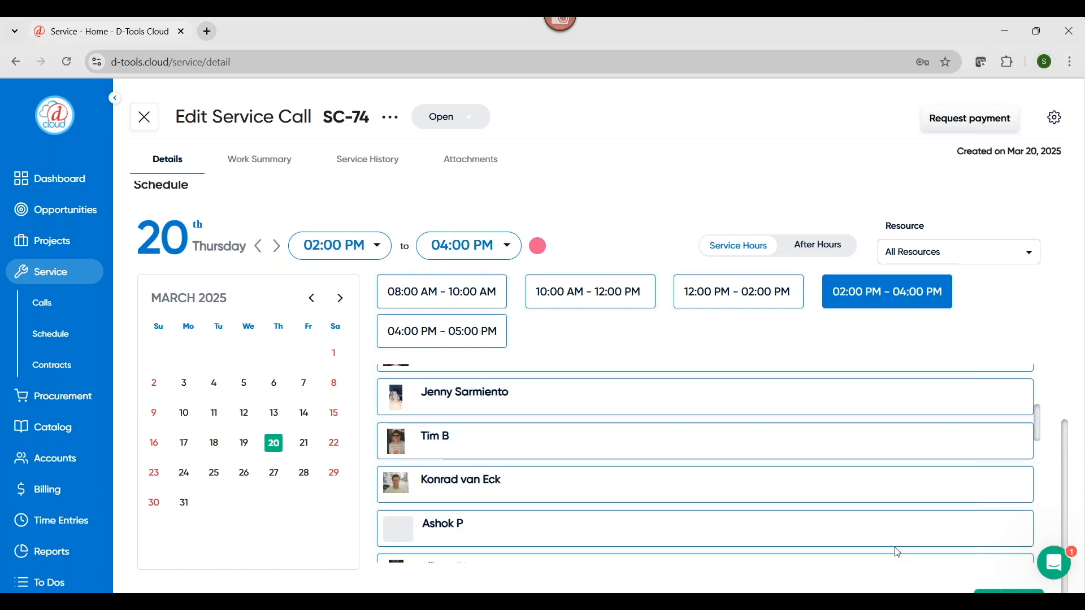
scroll(897, 549, "down", 10)
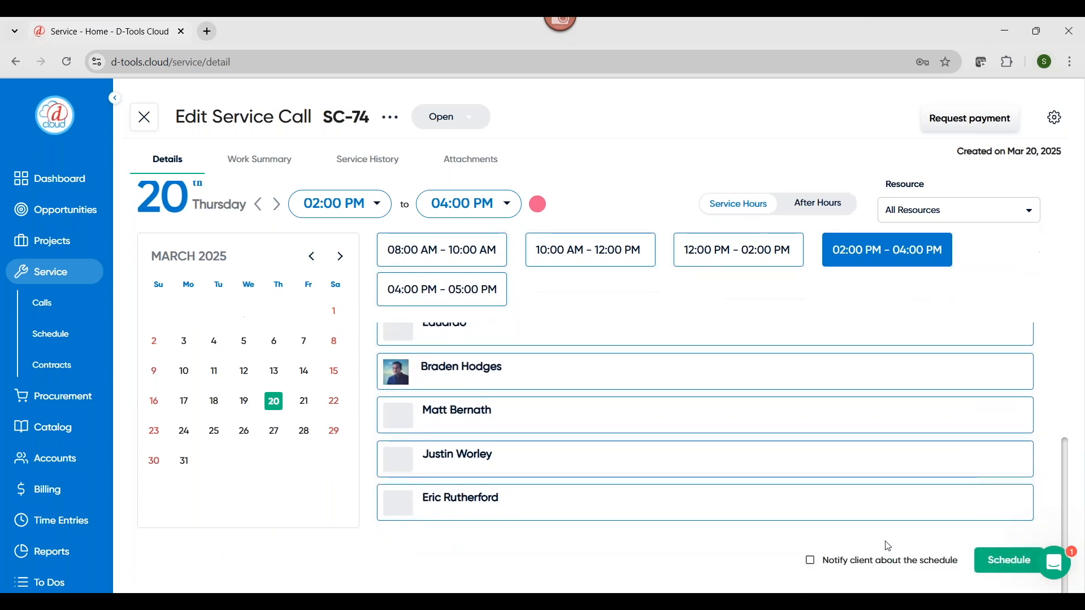
left_click(812, 564)
left_click(1010, 563)
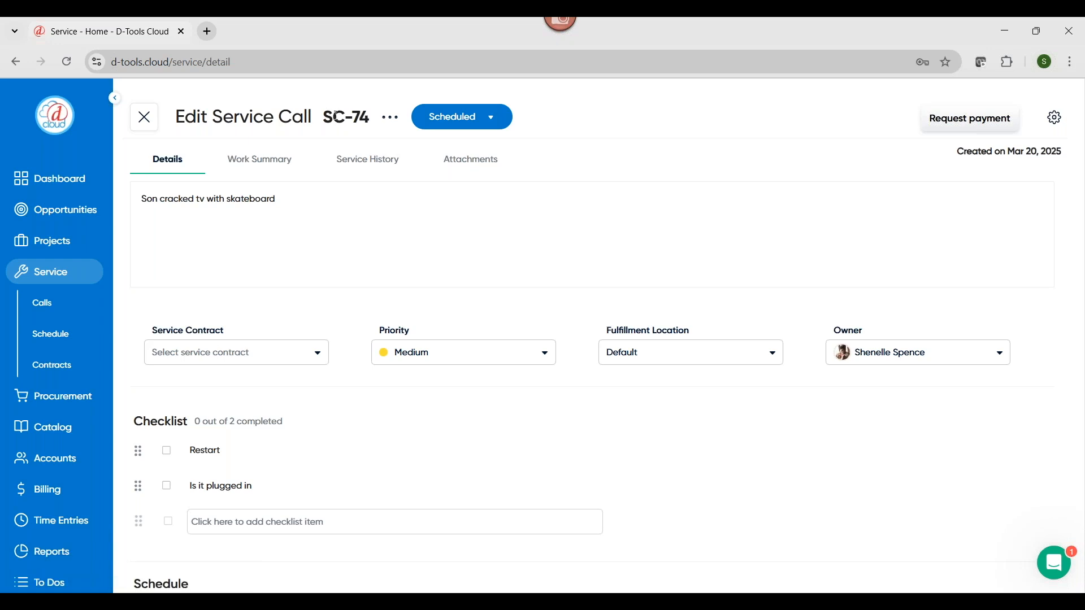
Switch the account to the field user view
scroll(52, 522, "down", 4)
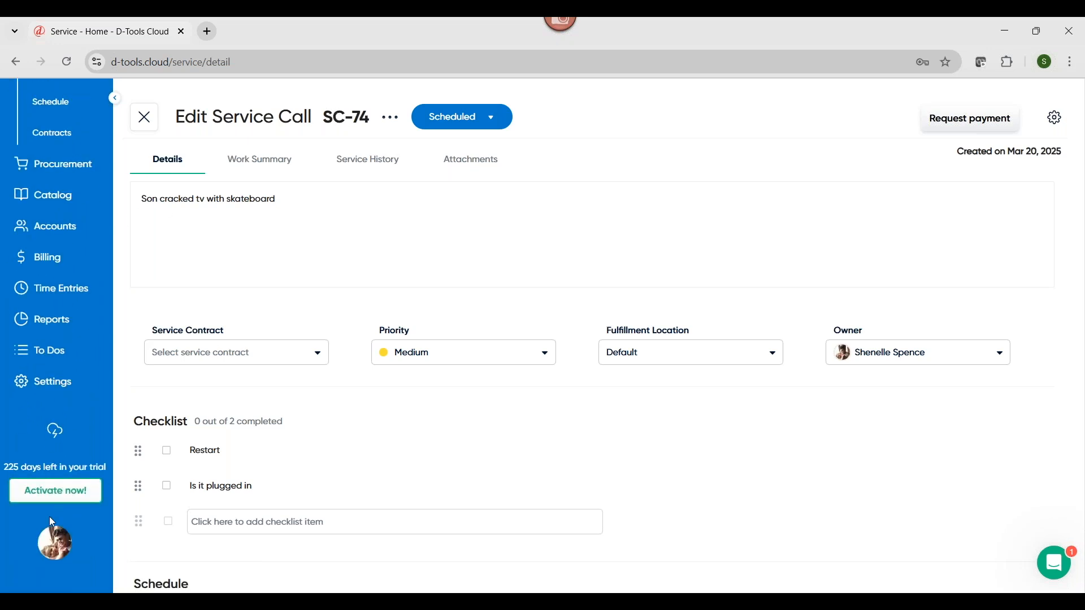
left_click(55, 544)
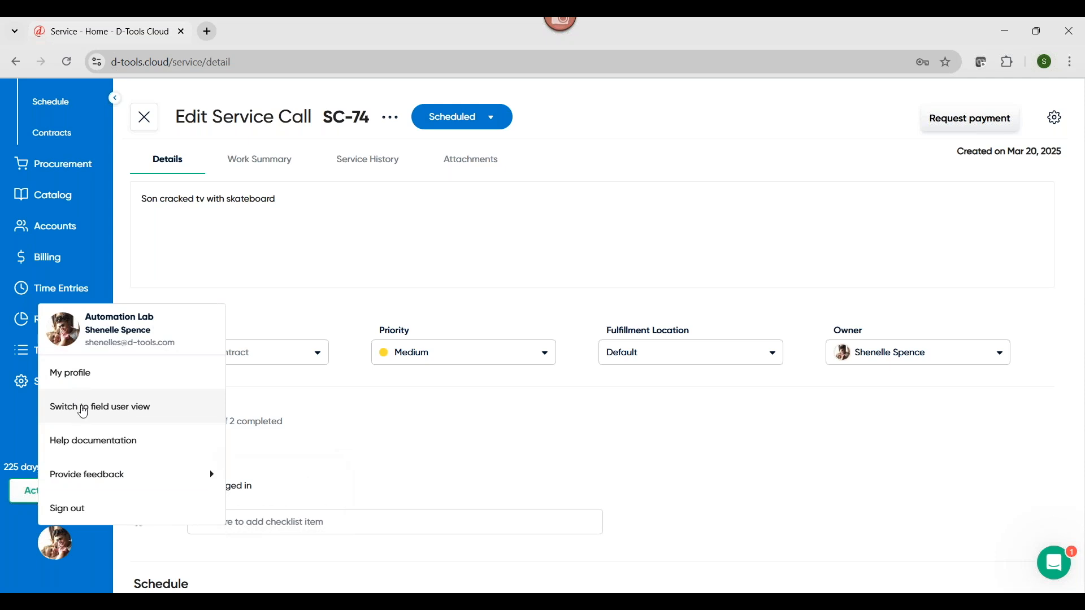
left_click(84, 408)
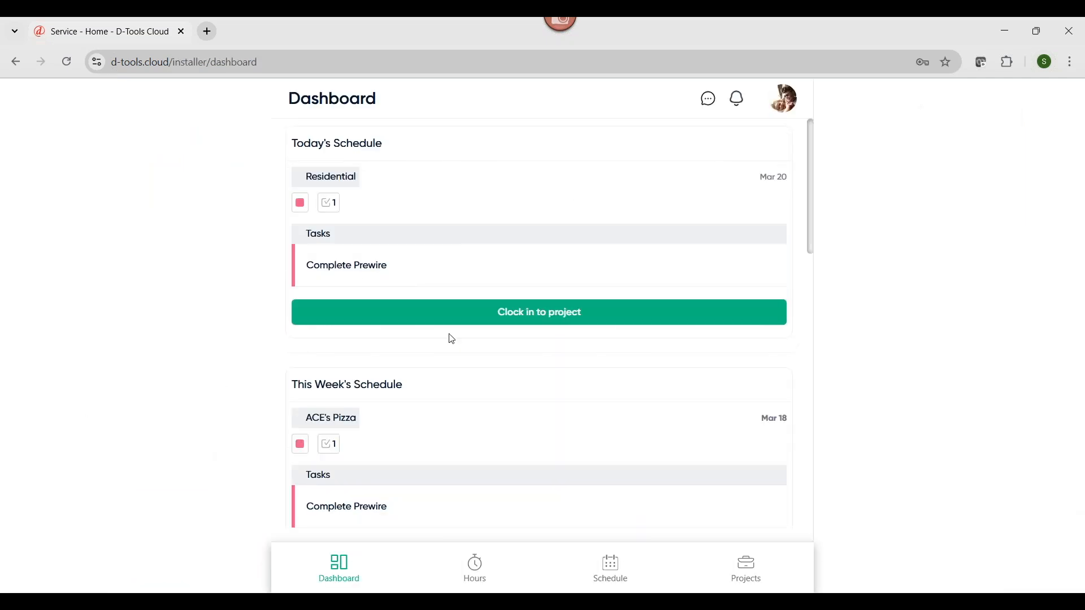
Clock in to this week's service call about the TV cracked with a skateboard, scheduled for 02:00 PM - 04:00 PM on Mar 20, 2025
scroll(466, 348, "down", 5)
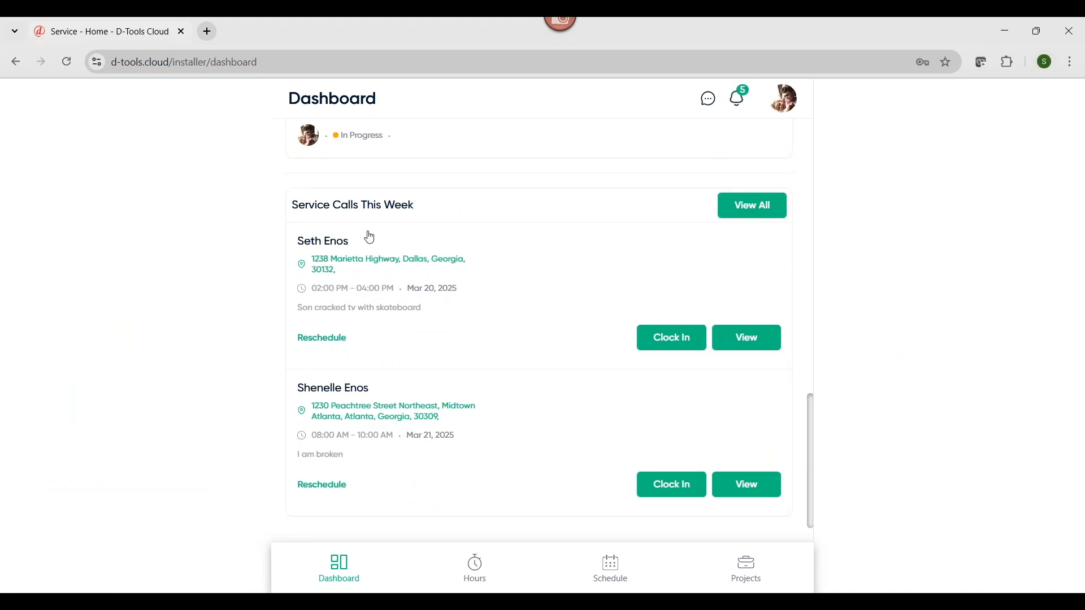
left_click(687, 340)
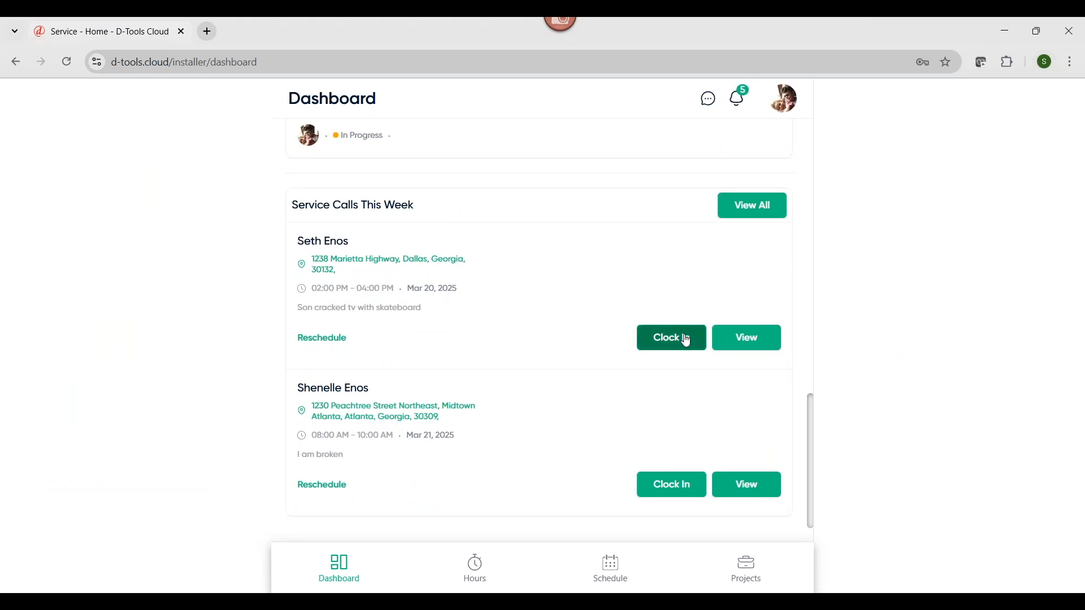
left_click(747, 373)
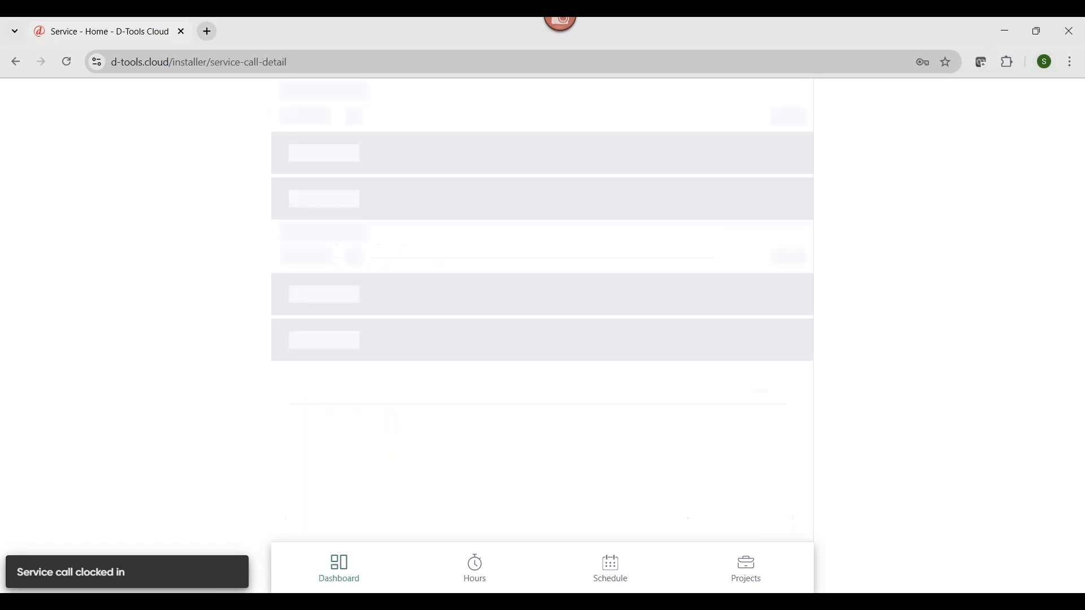
Copy the reported issue "Son cracked tv with skateboard" into the Issue Found description
left_click_drag(448, 304, 425, 311)
right_click(401, 304)
left_click(427, 322)
left_click(354, 385)
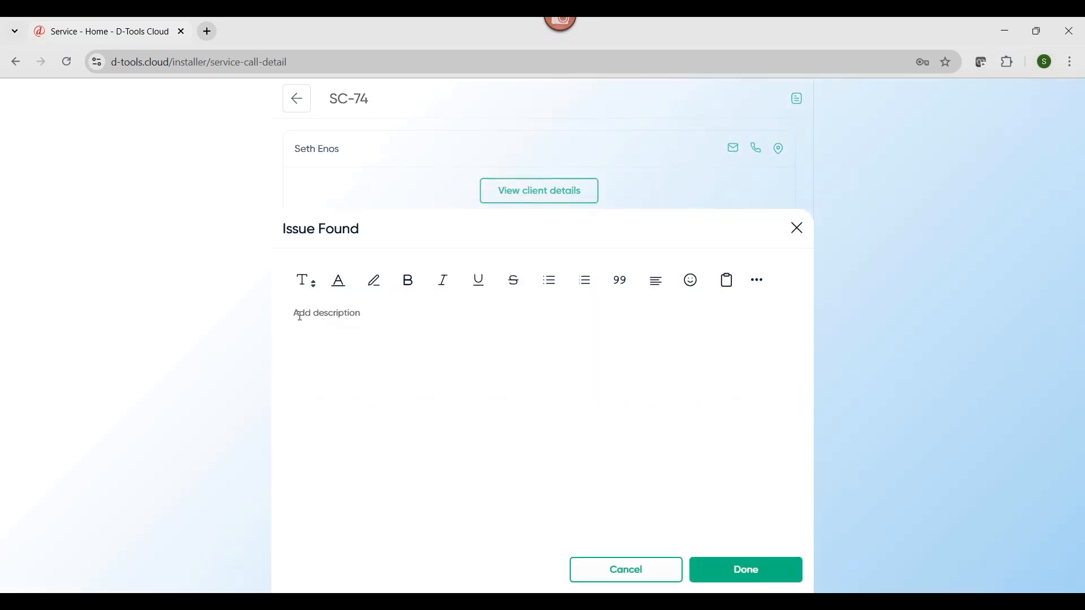
right_click(300, 316)
left_click(343, 402)
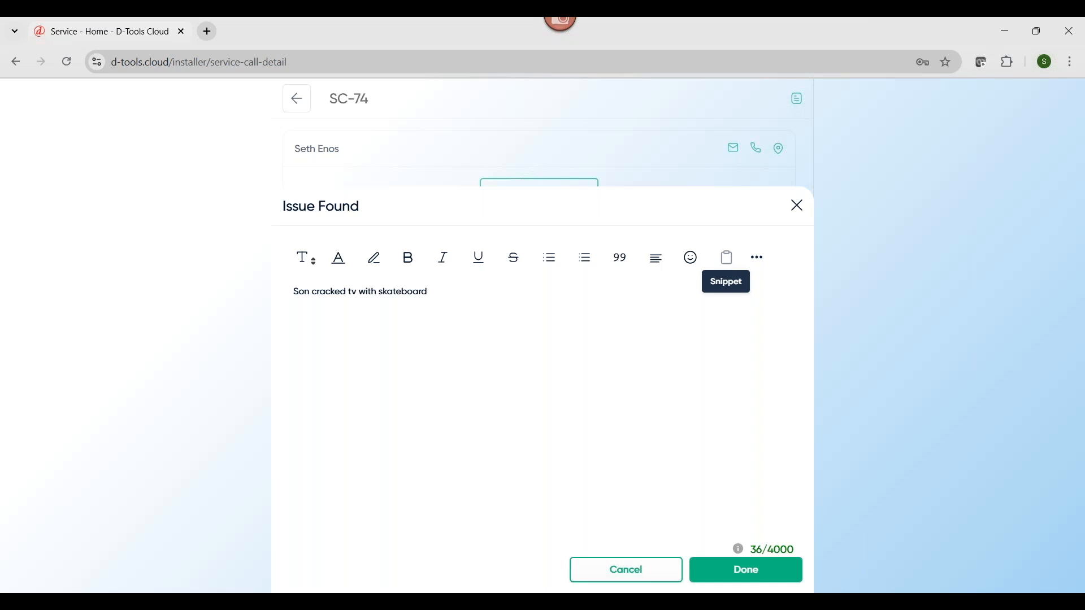
Check the snippets available for insertion into the Issue Found description, without inserting one
left_click(729, 260)
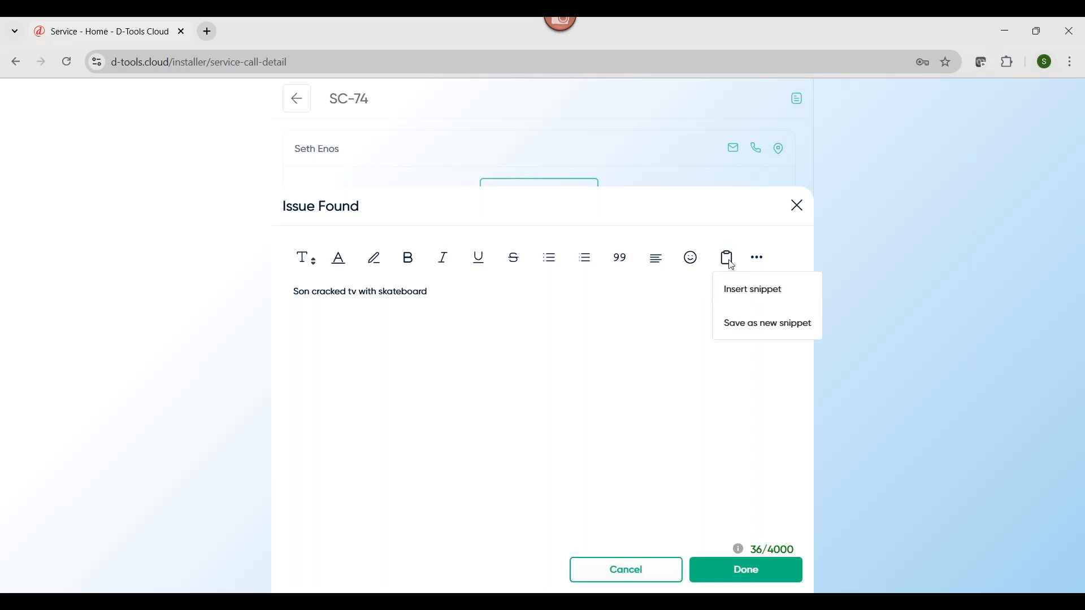
left_click(751, 293)
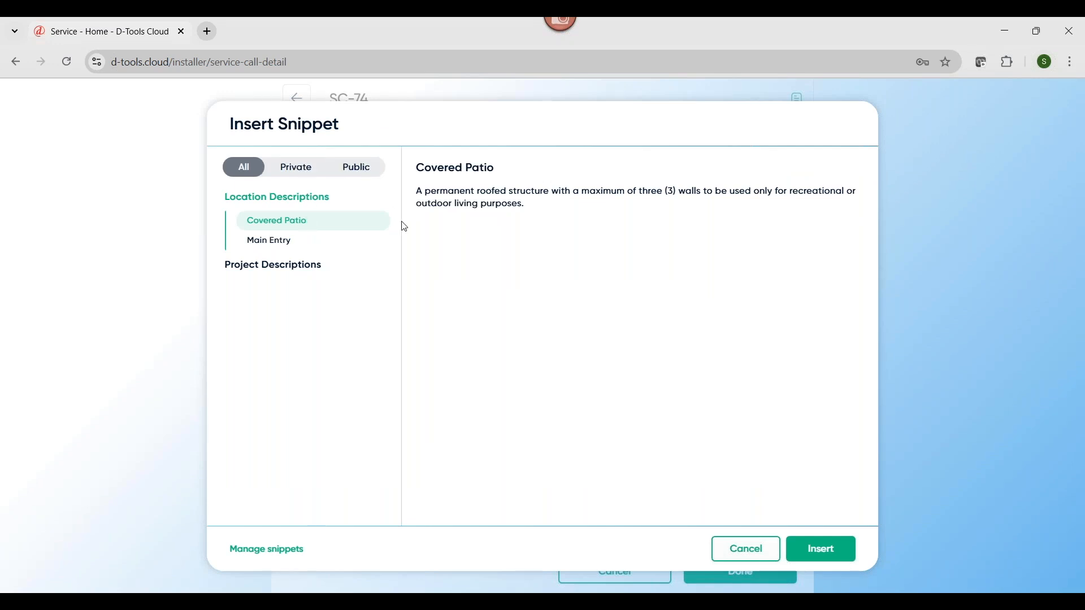
left_click(762, 555)
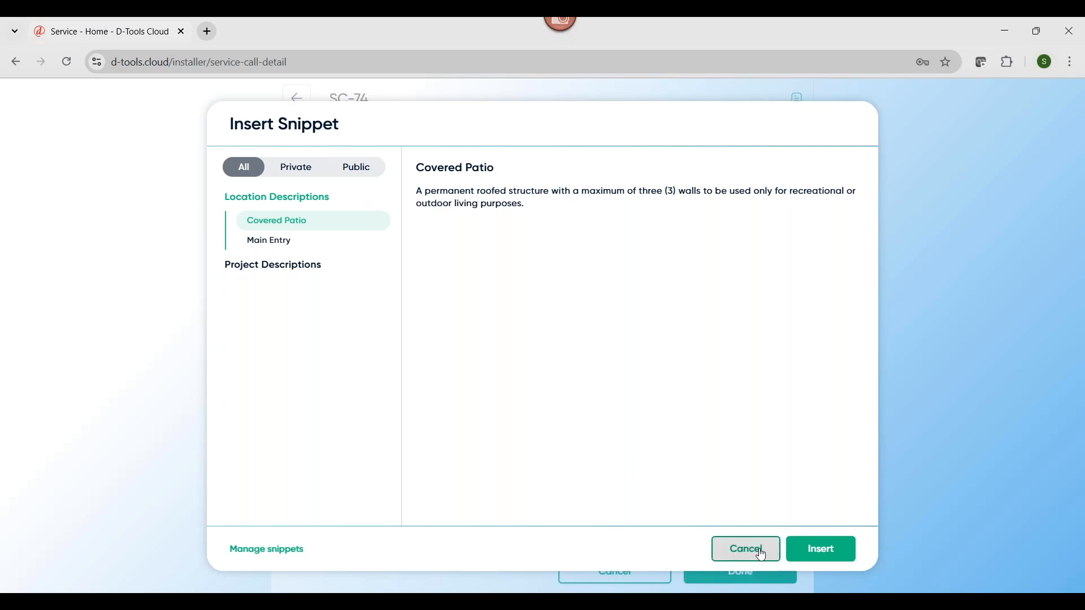
Save the Issue Found description and record "replace tv" as the Action Taken
left_click(783, 586)
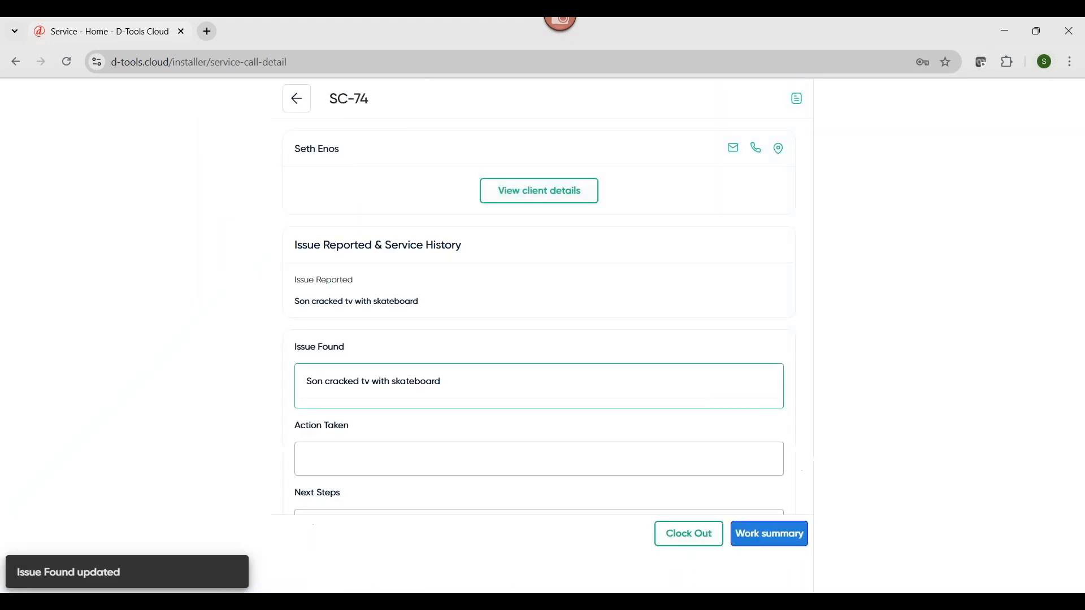
left_click(384, 466)
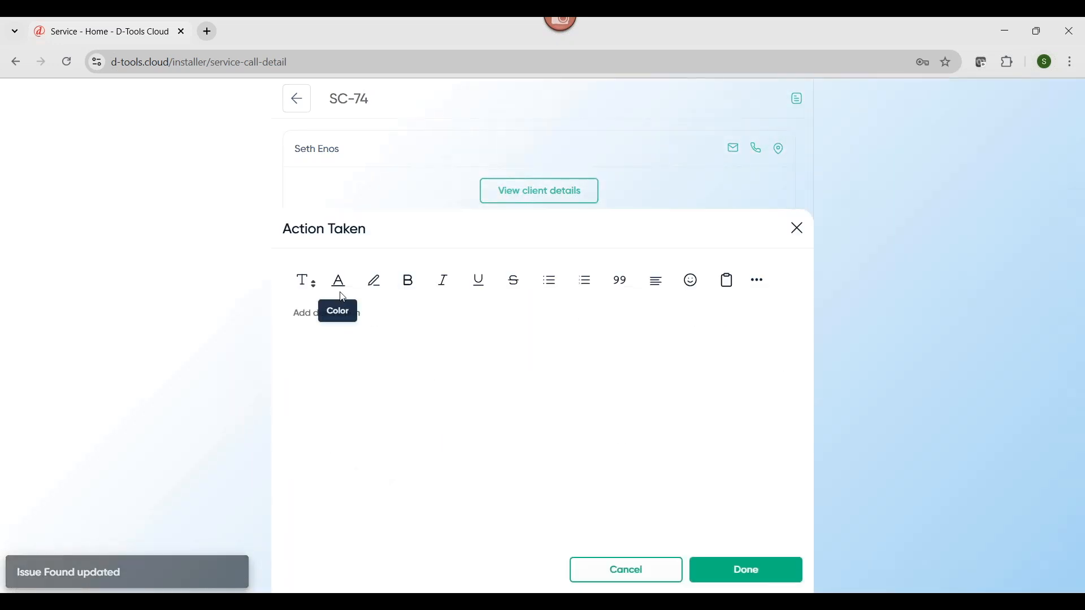
type("replace tv")
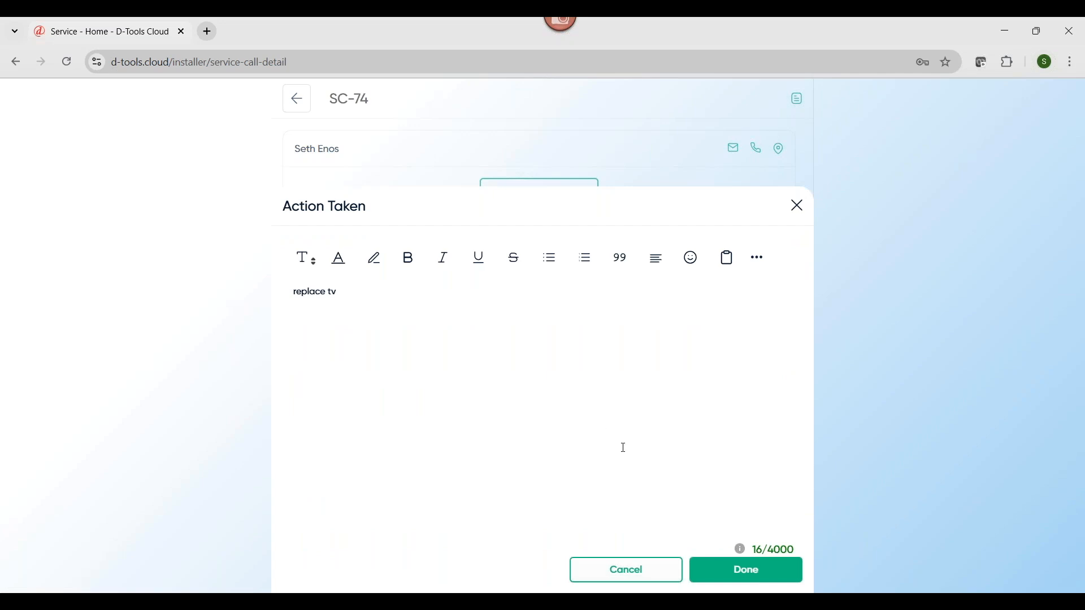
left_click(766, 570)
Mark the checklist items "Restart" and "Is it plugged in" as completed
scroll(307, 205, "down", 1)
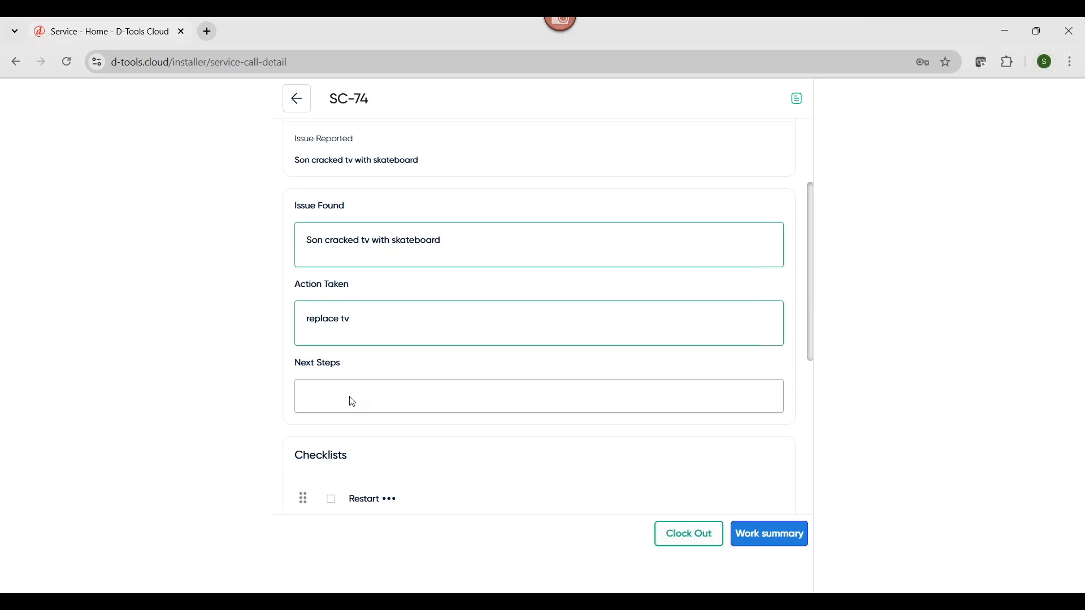
scroll(353, 401, "down", 3)
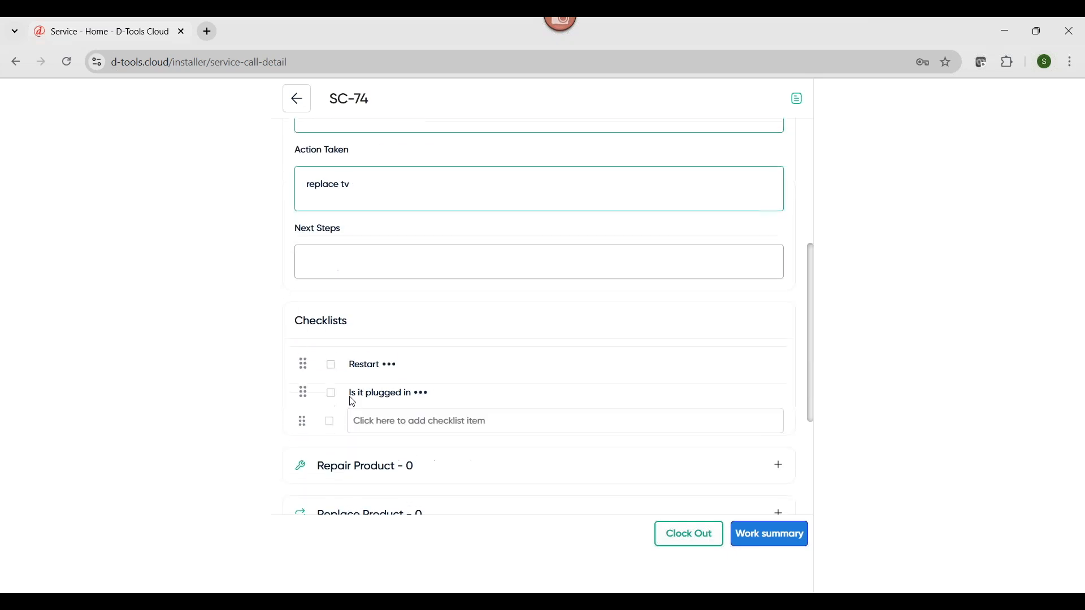
left_click(332, 357)
left_click(331, 386)
Start a product replacement and choose the Sony XBR-55X900H/A as the original product by searching the catalog for "xbr"
scroll(525, 399, "down", 2)
scroll(525, 399, "down", 1)
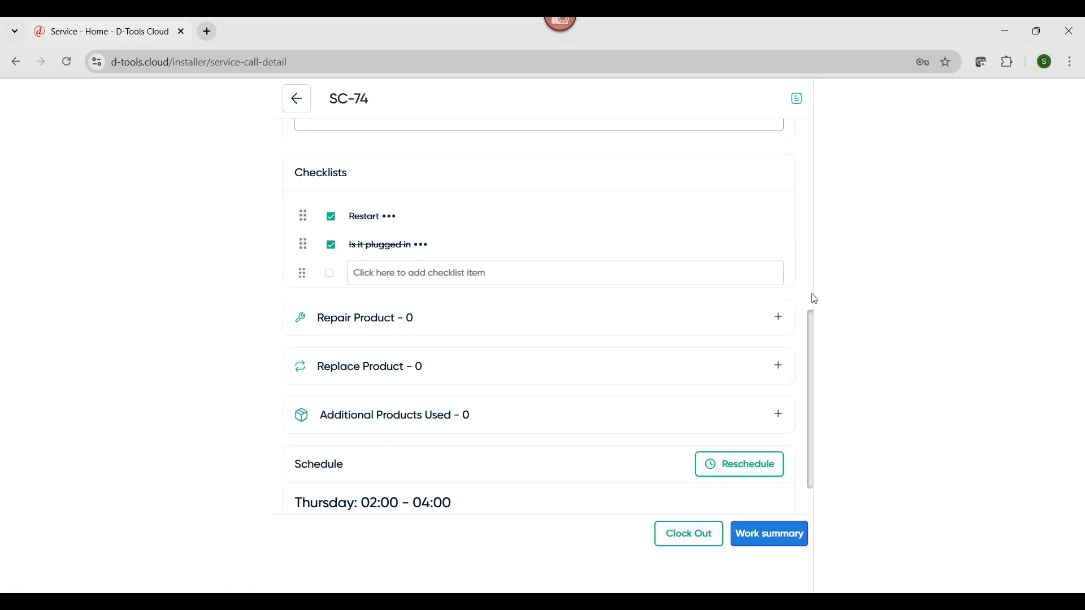
left_click(784, 369)
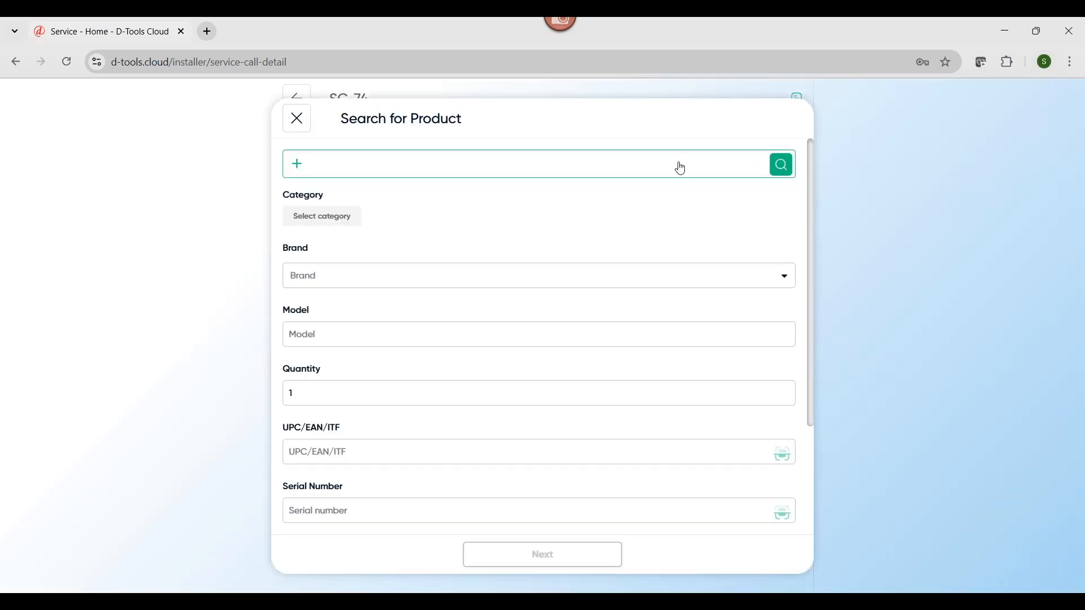
left_click(682, 168)
type("xbr")
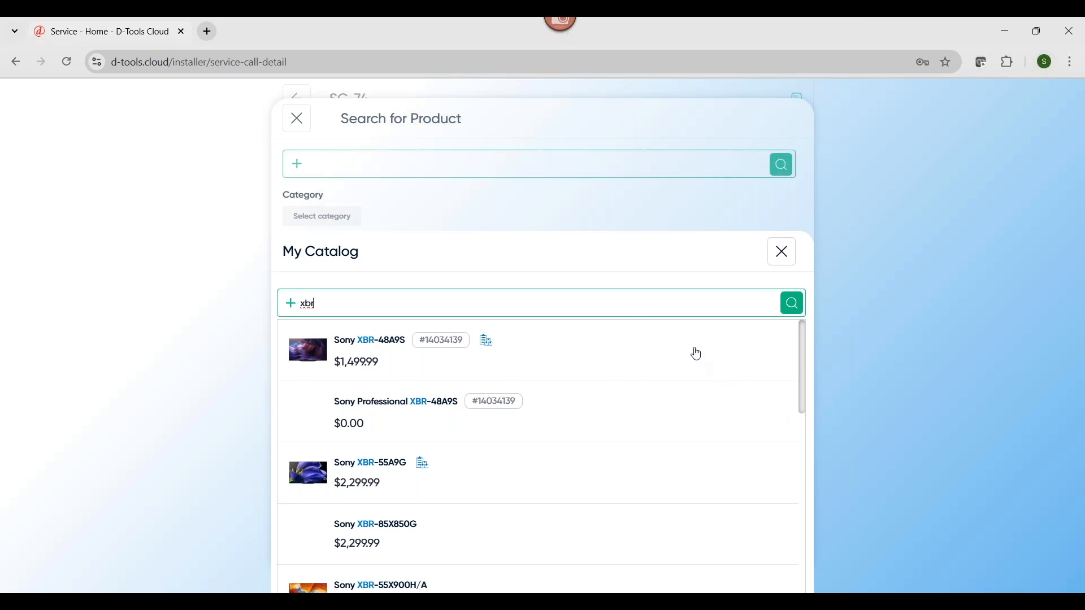
scroll(697, 418, "down", 3)
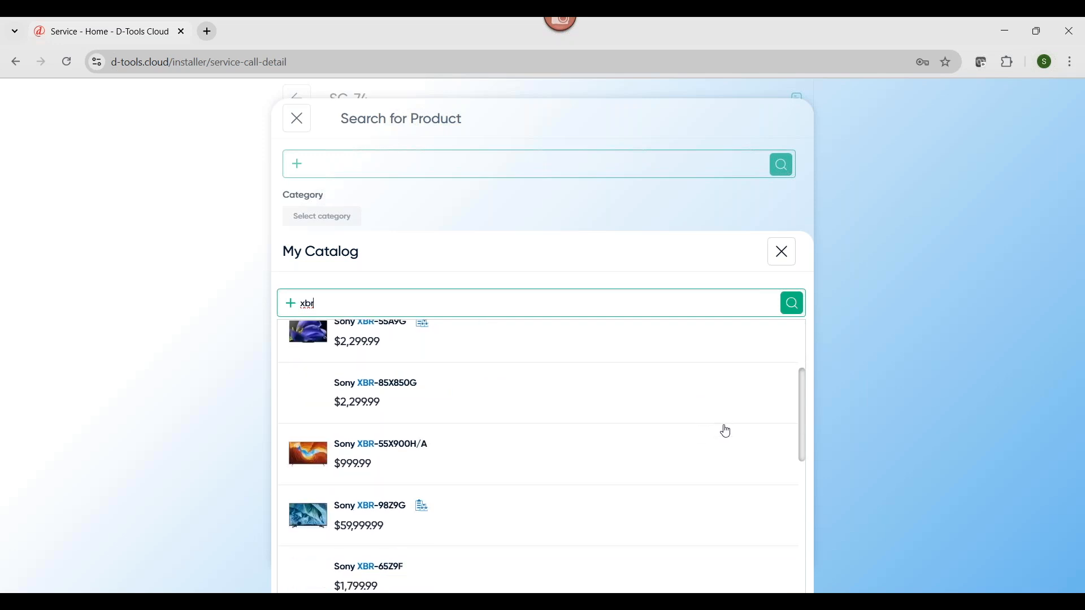
left_click(727, 465)
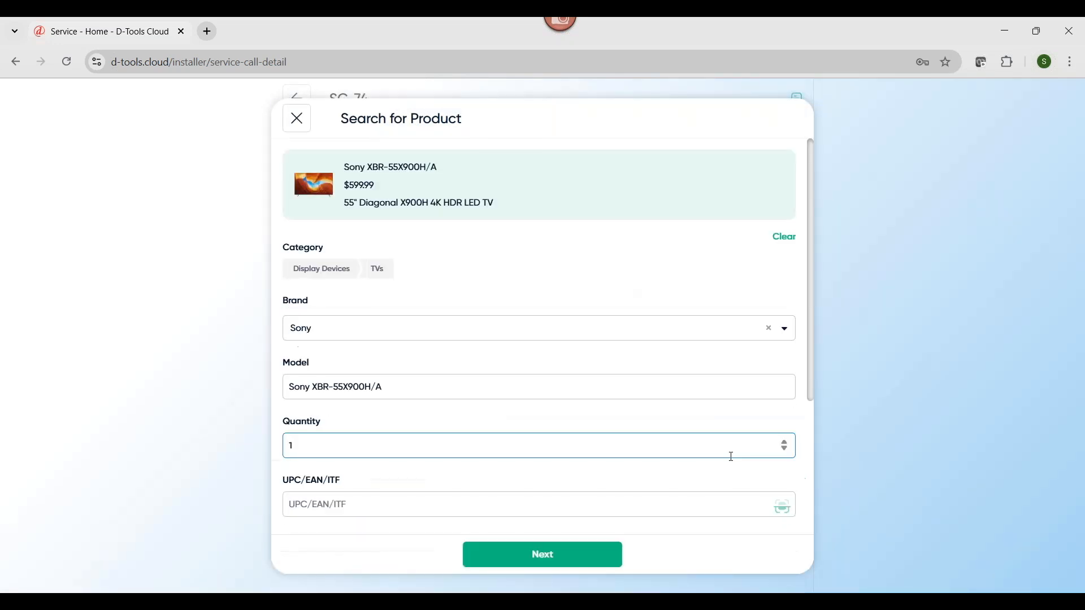
left_click(542, 554)
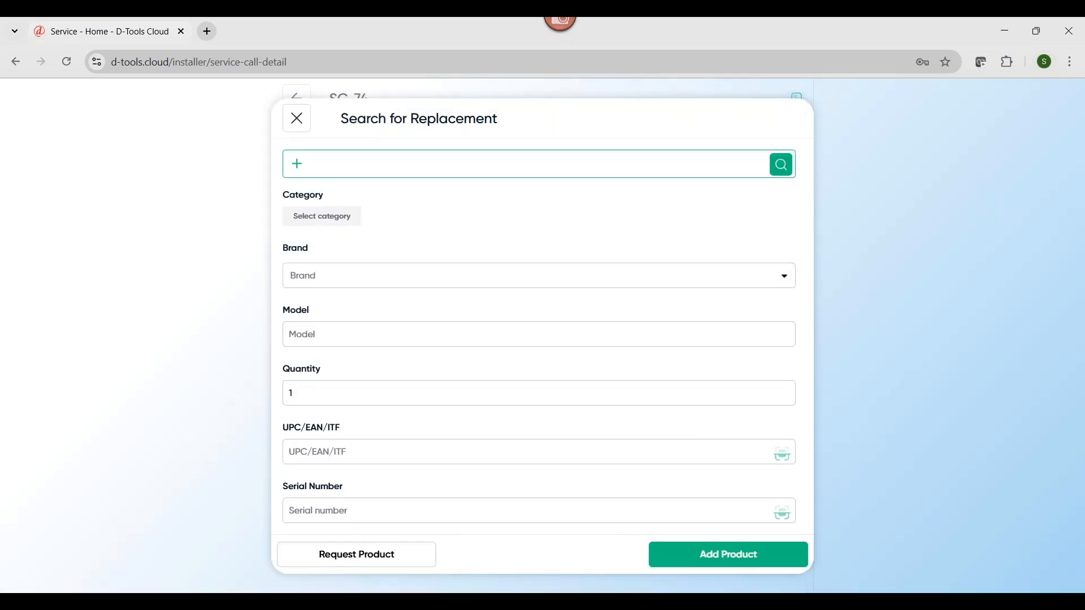
Search the catalog for "xbr", add the Sony XBR75X940E as the replacement product, and continue past the product replacement summary
left_click(563, 171)
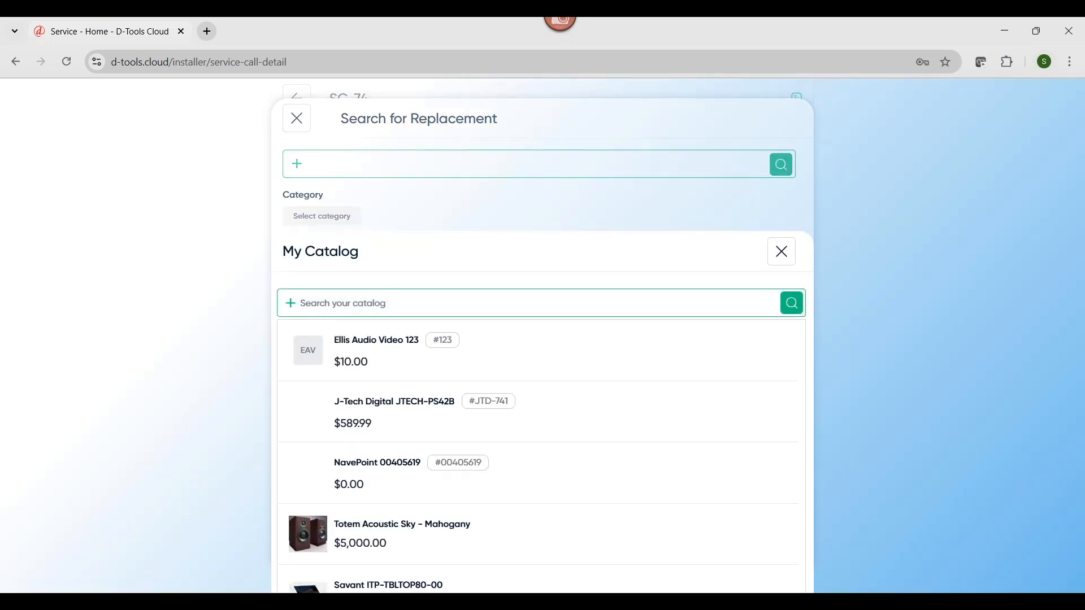
left_click(483, 304)
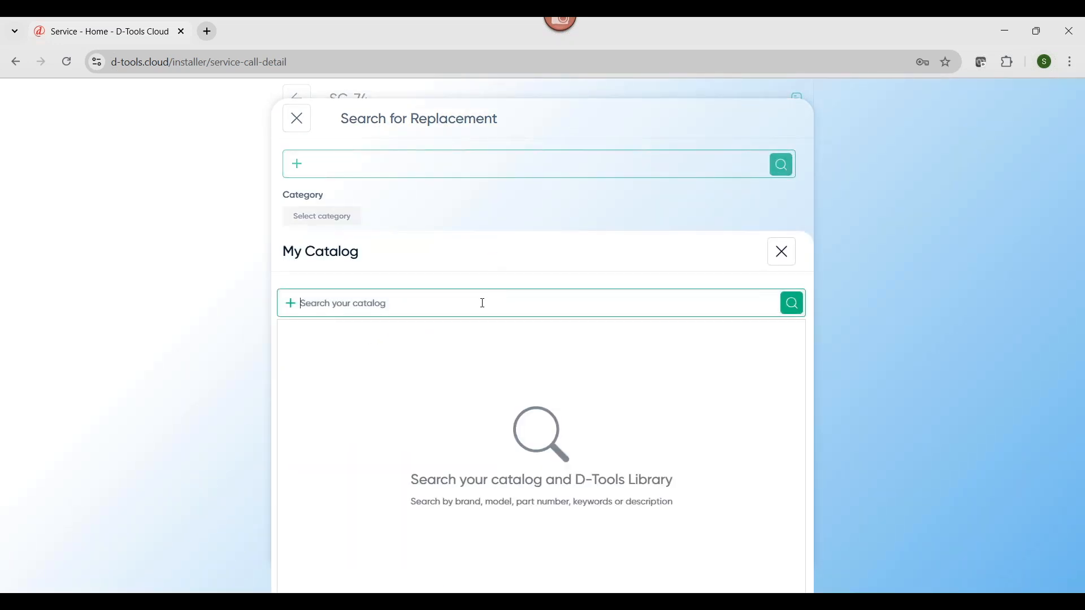
type("xbr")
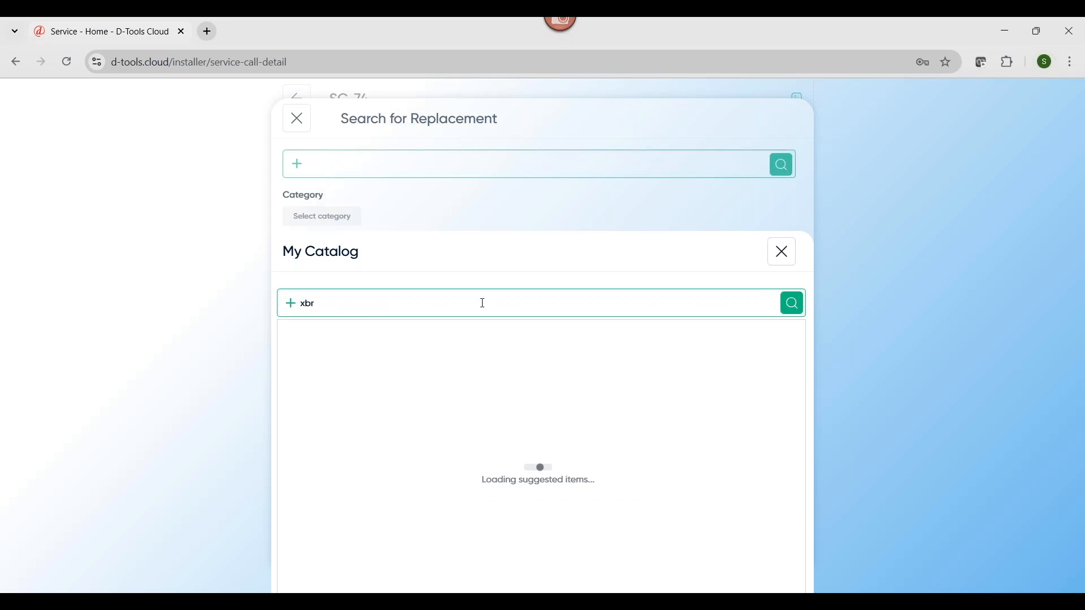
scroll(537, 537, "down", 3)
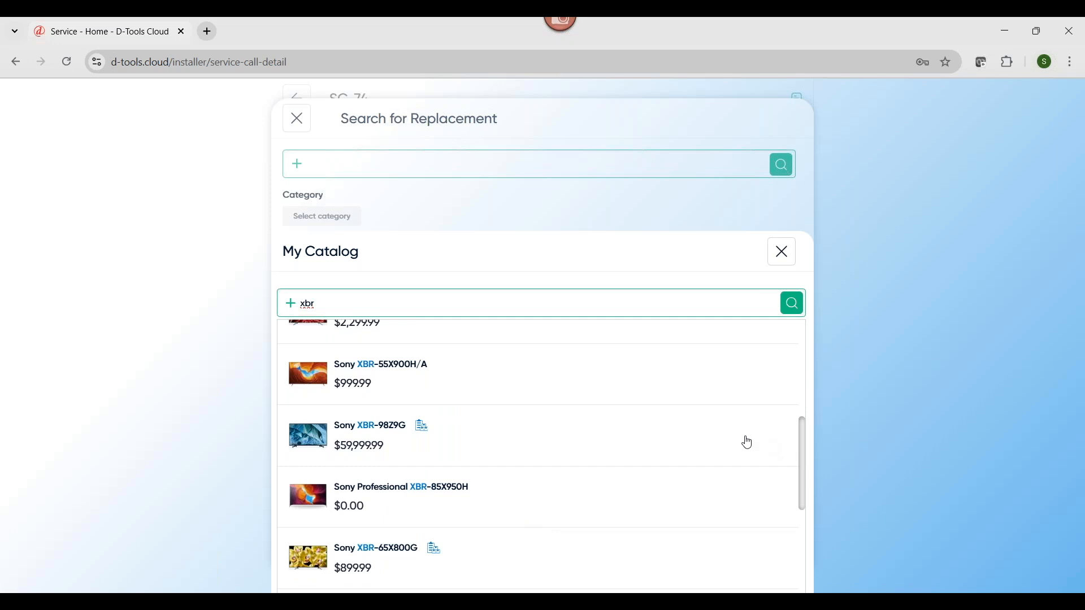
scroll(749, 444, "down", 3)
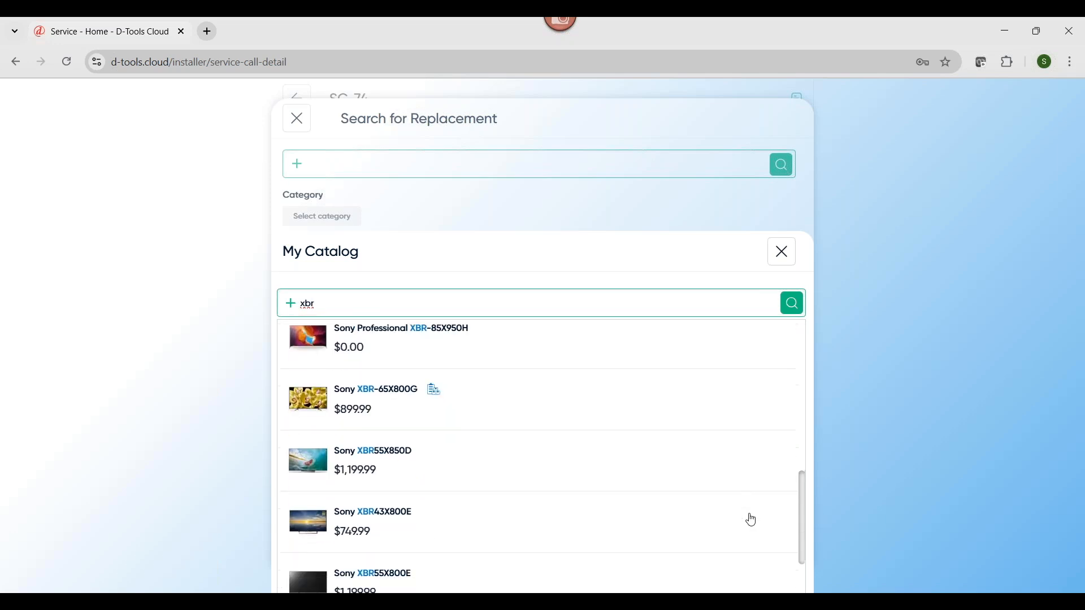
scroll(741, 452, "down", 2)
left_click(736, 567)
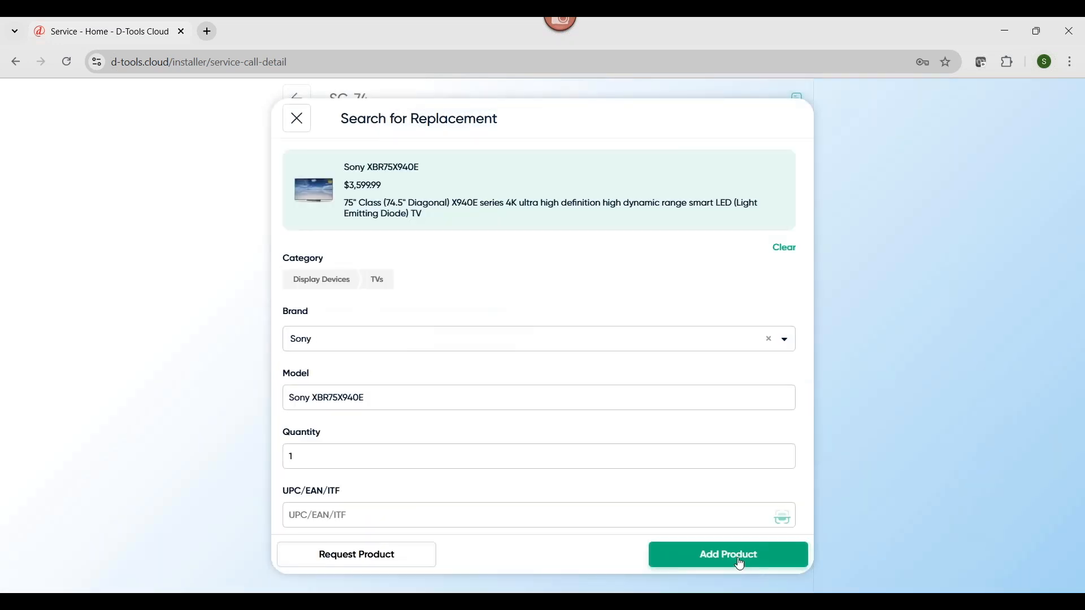
left_click(735, 562)
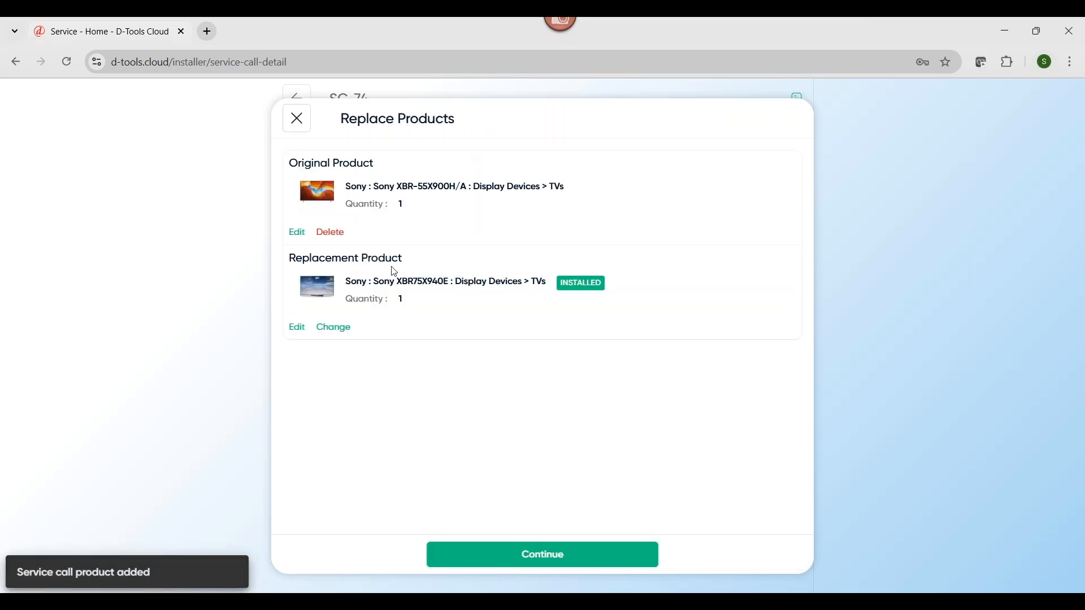
left_click(503, 556)
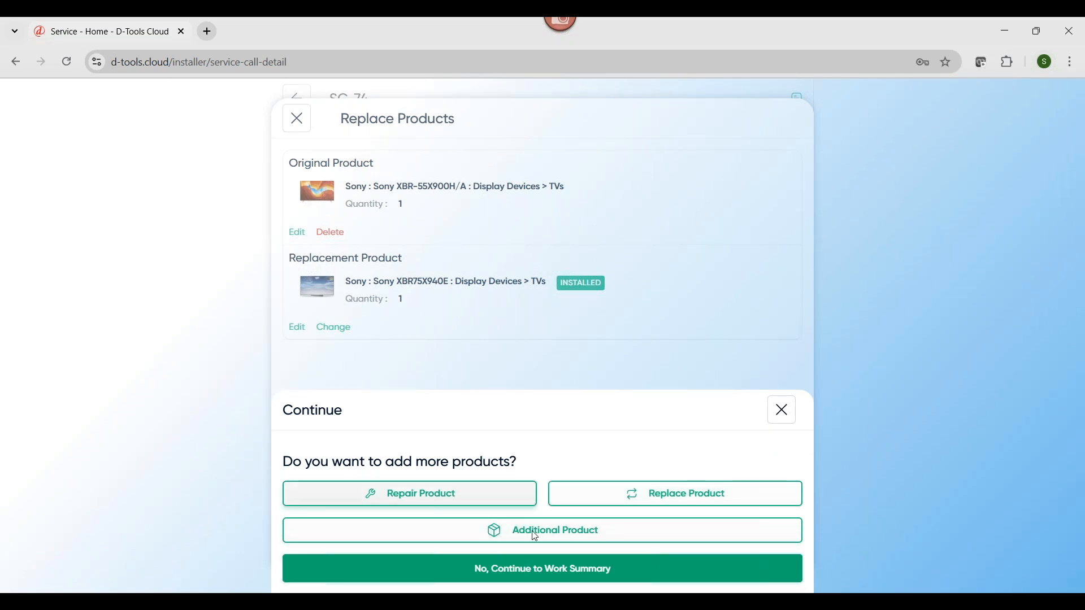
Continue to the Work Summary without adding more products and review its issue, action, checklist and labor sections
left_click(623, 576)
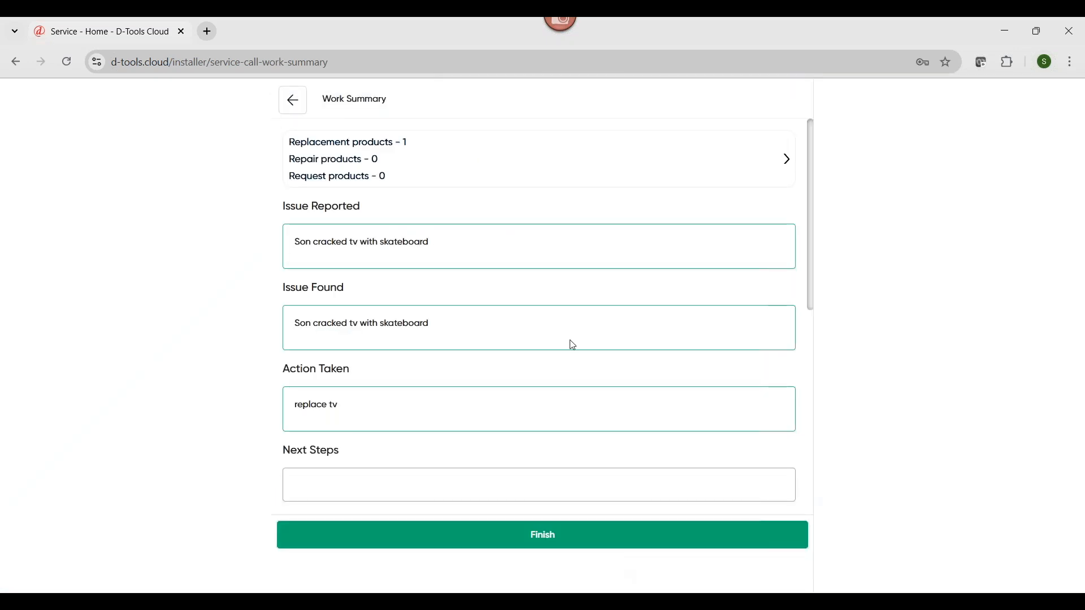
scroll(574, 358, "down", 4)
scroll(574, 360, "up", 4)
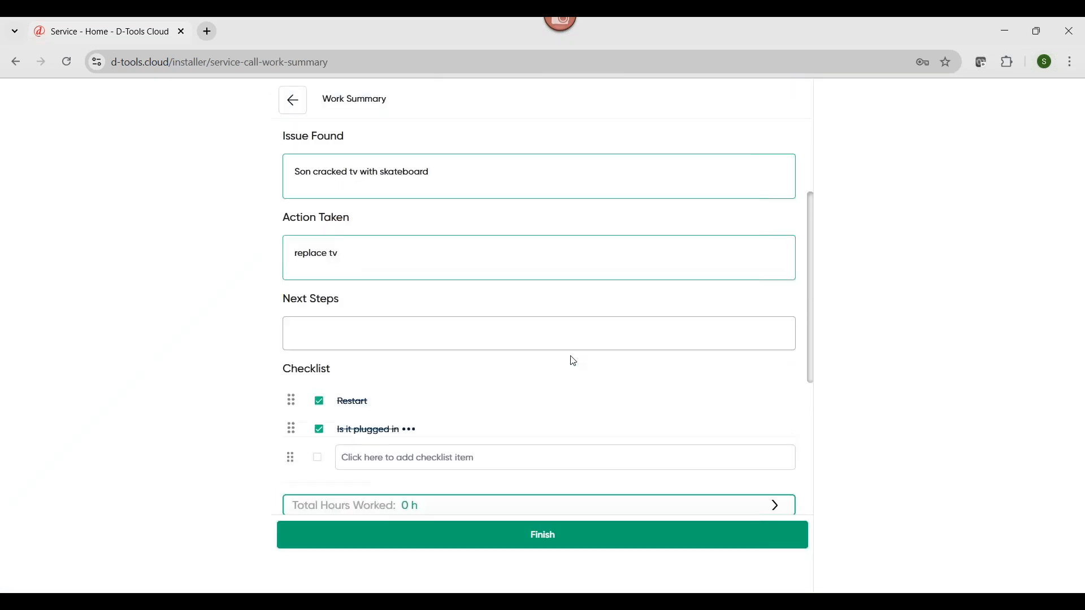
scroll(754, 401, "down", 8)
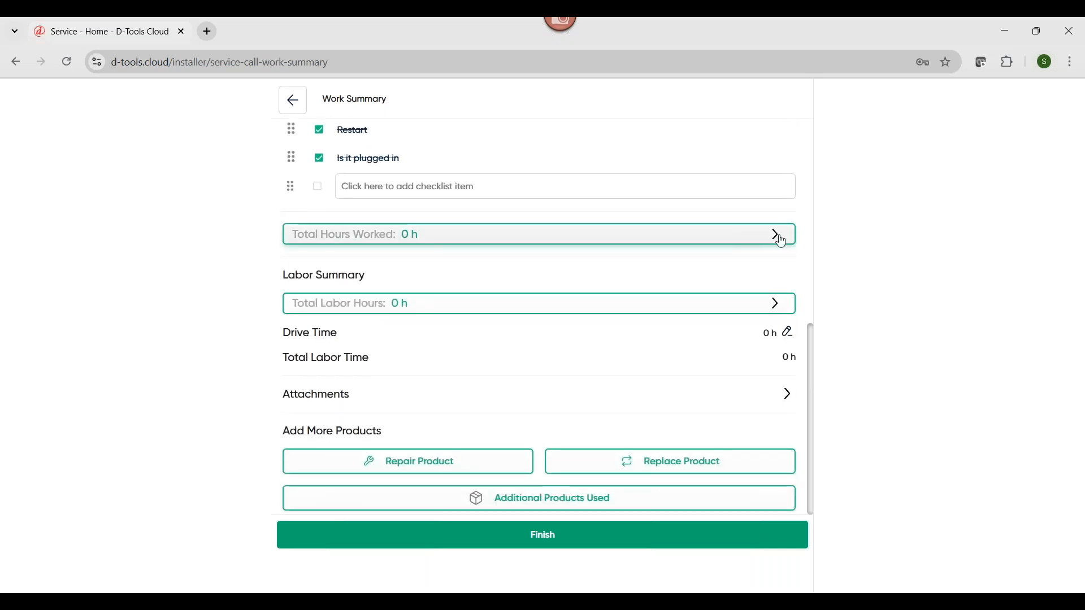
Set the technician's Mar 20, 2025 time entry to 2 hours worked, save it and return to the Work Summary
left_click(784, 243)
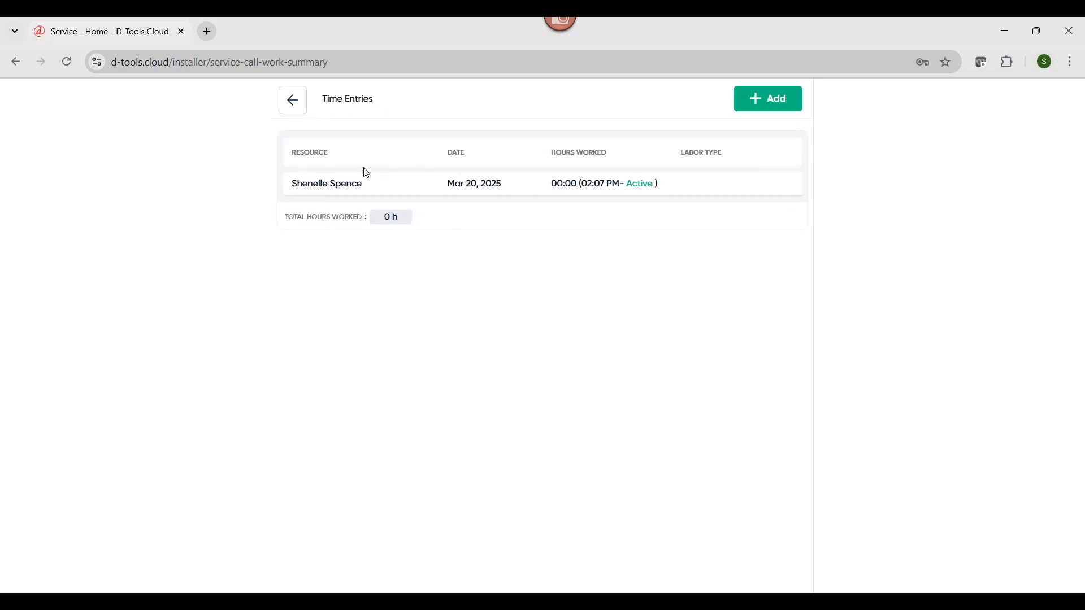
left_click(428, 186)
left_click(441, 209)
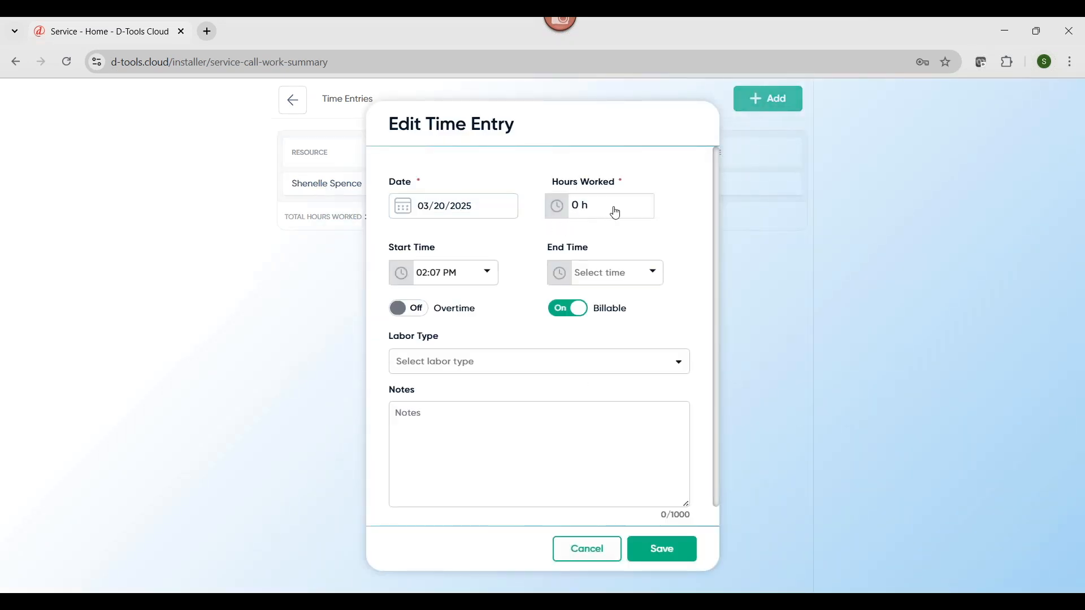
left_click(603, 210)
type("2")
left_click(698, 259)
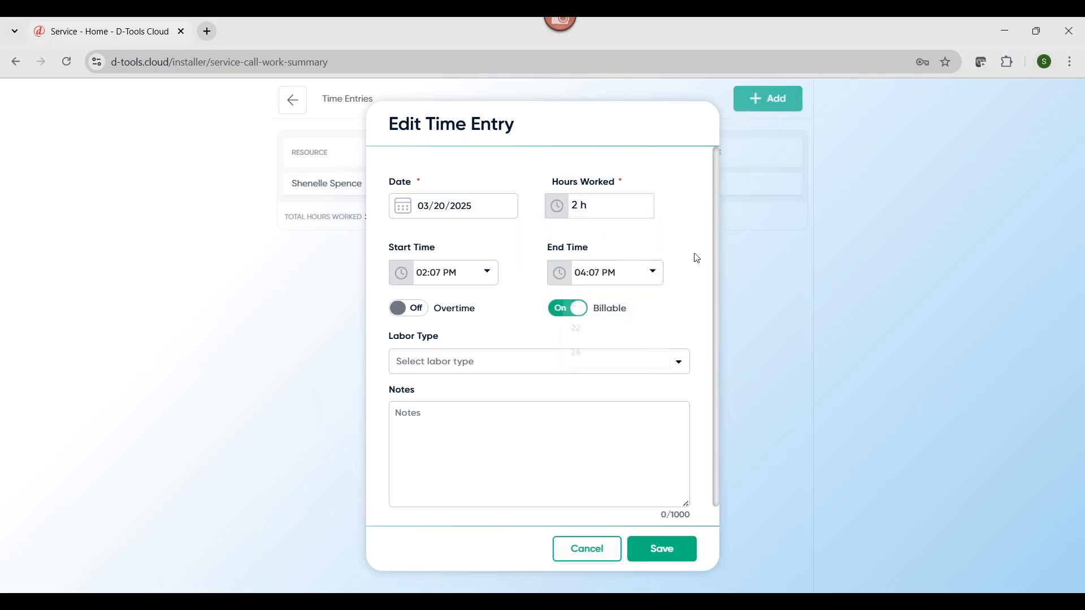
left_click(667, 552)
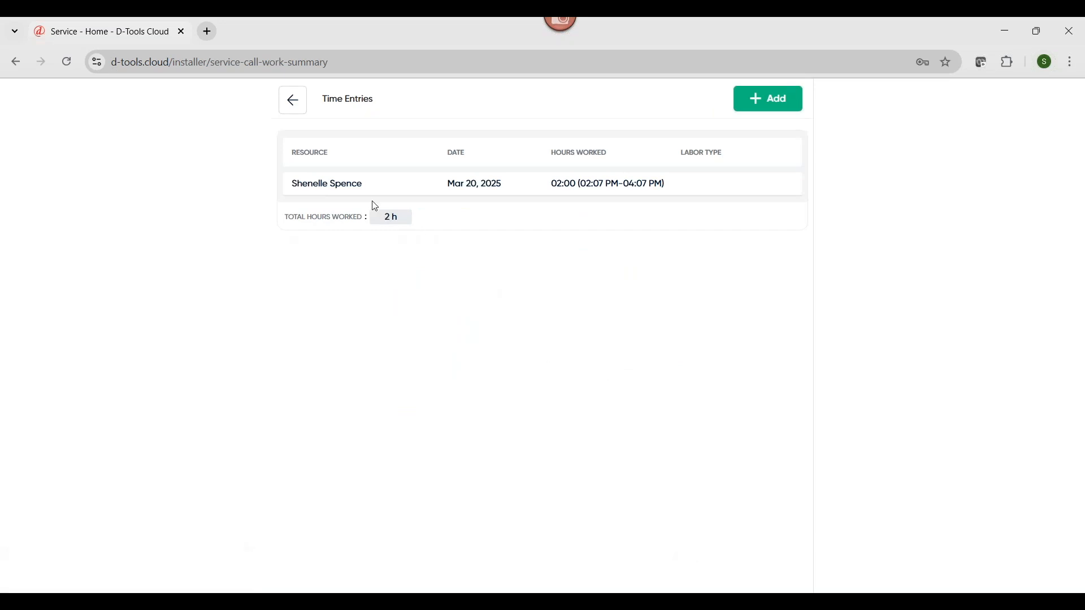
left_click(294, 101)
Set the Drive Time in the Labor Summary to 1 hour
scroll(669, 437, "down", 5)
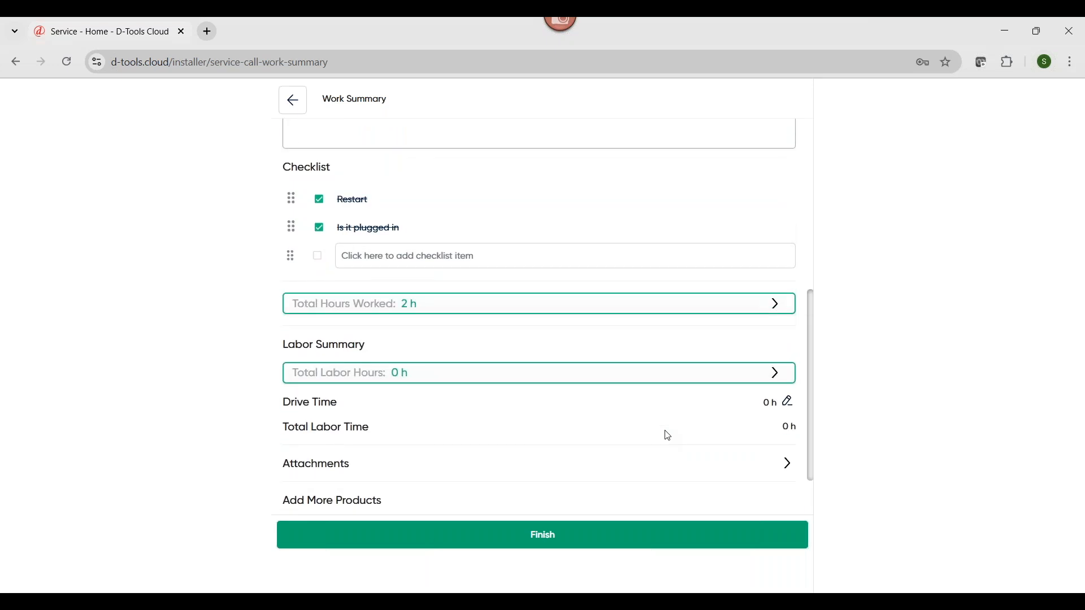
left_click(790, 405)
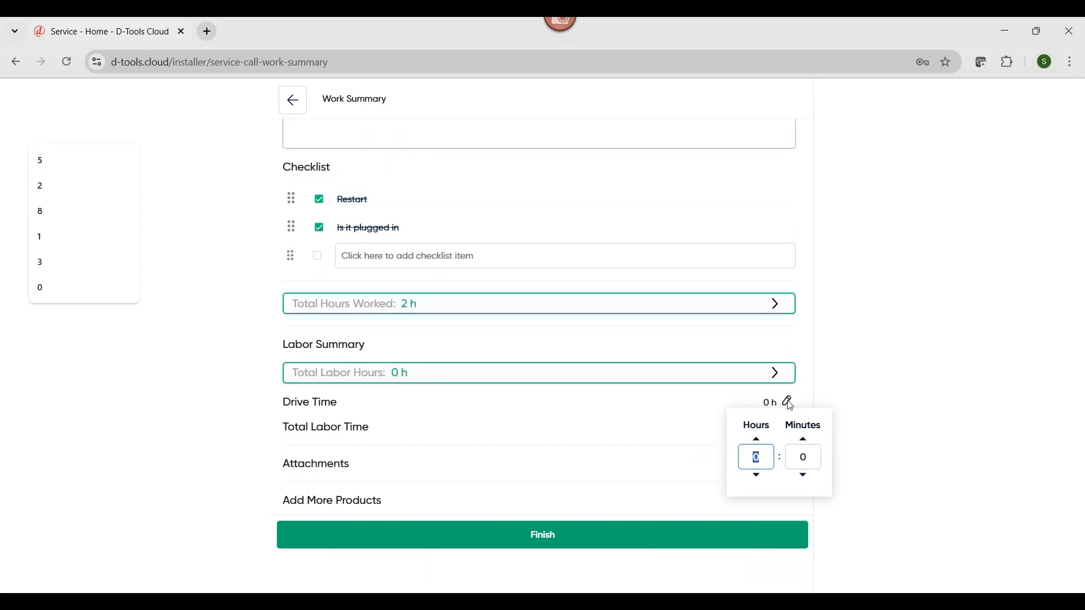
type("1")
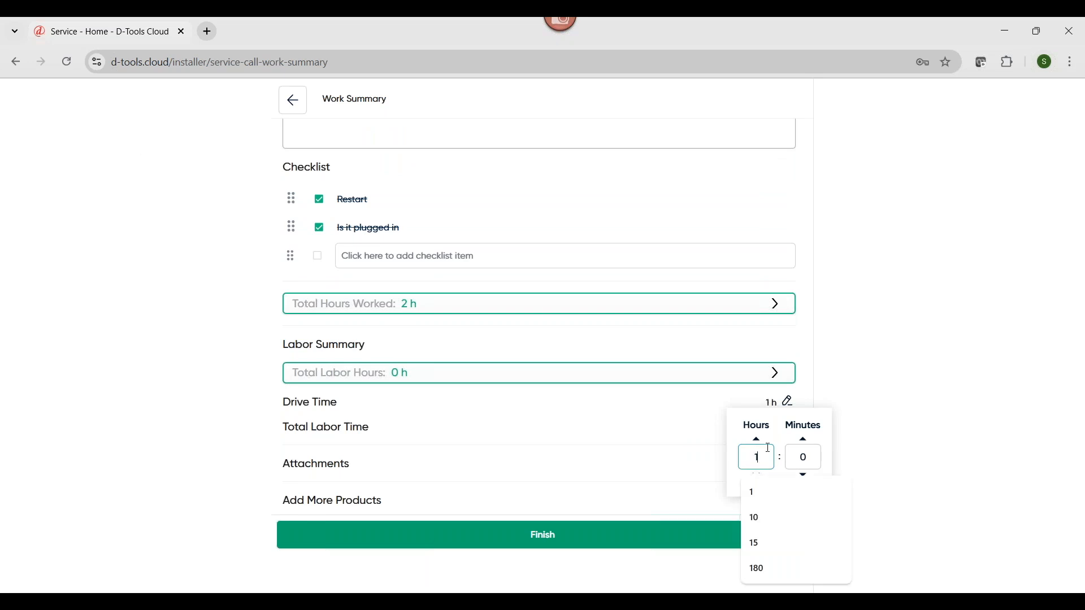
left_click(840, 388)
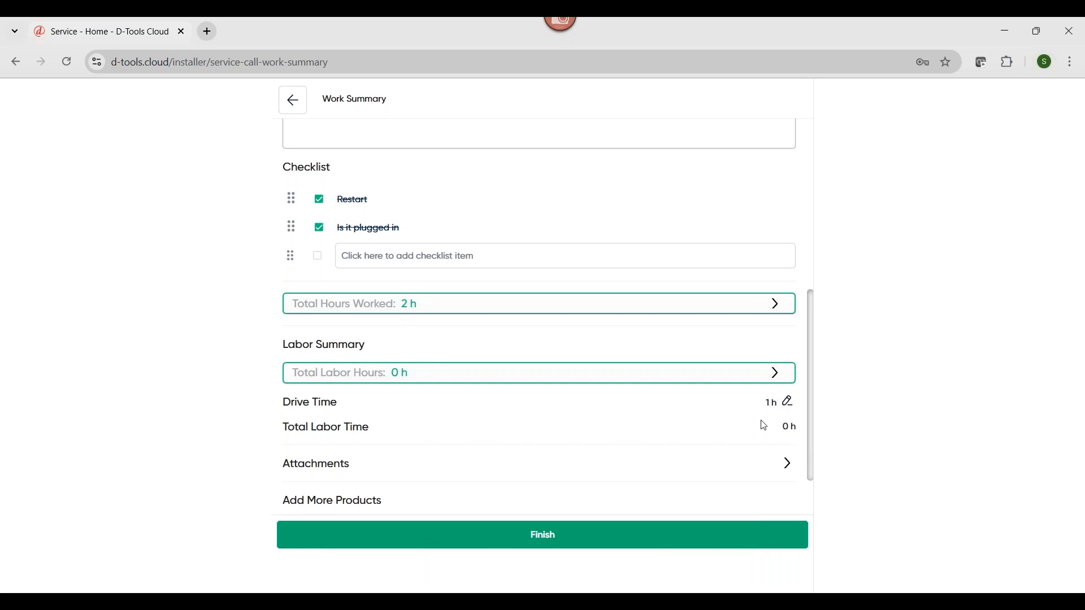
Finish the work summary by marking the service call as completed and proceed to the customer's acceptance form
scroll(743, 541, "down", 2)
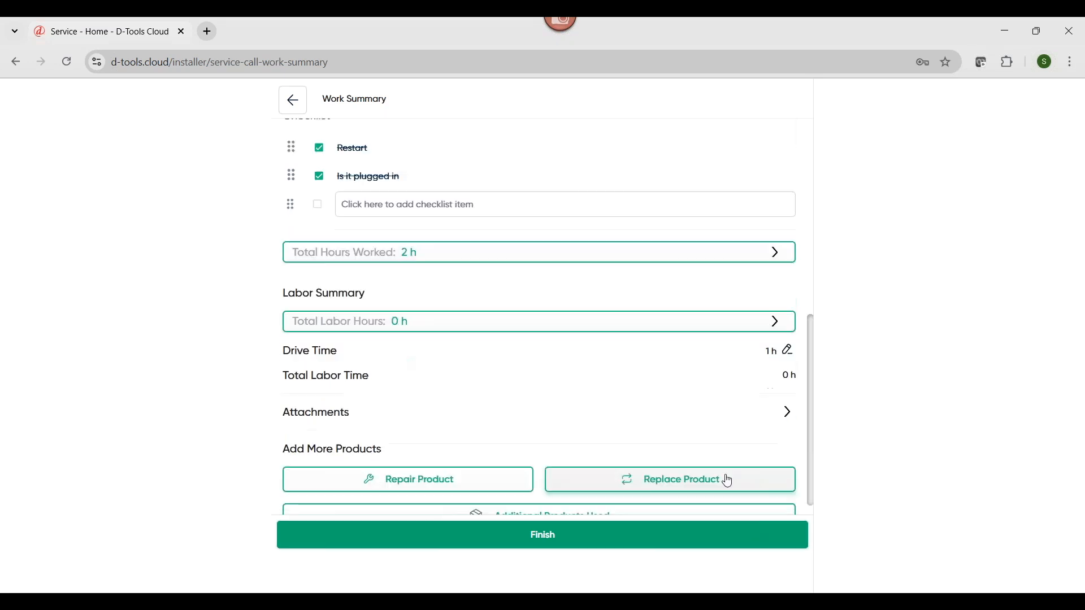
left_click(686, 536)
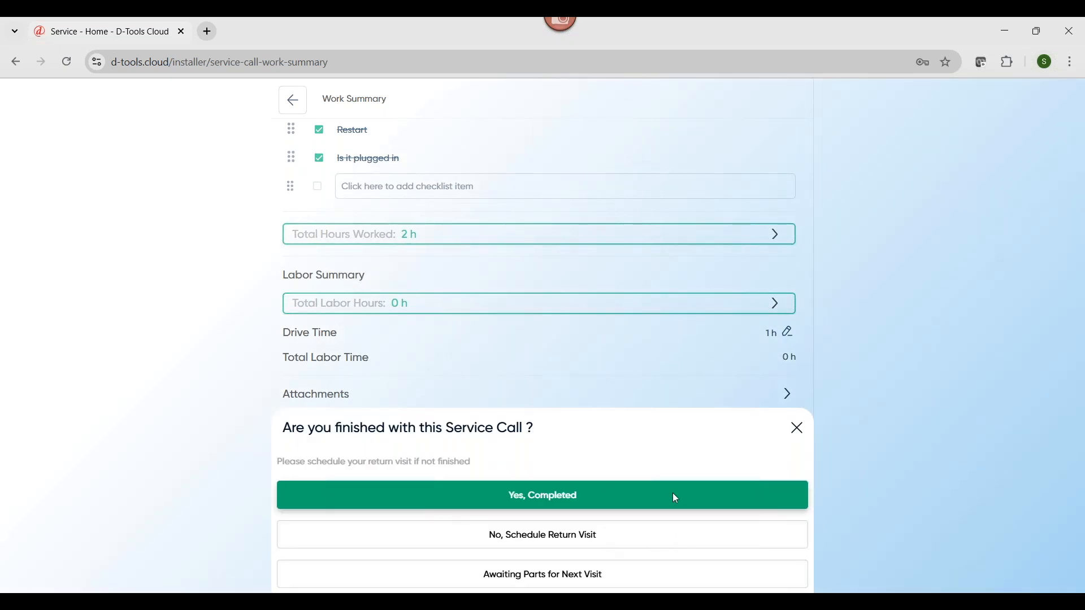
left_click(652, 498)
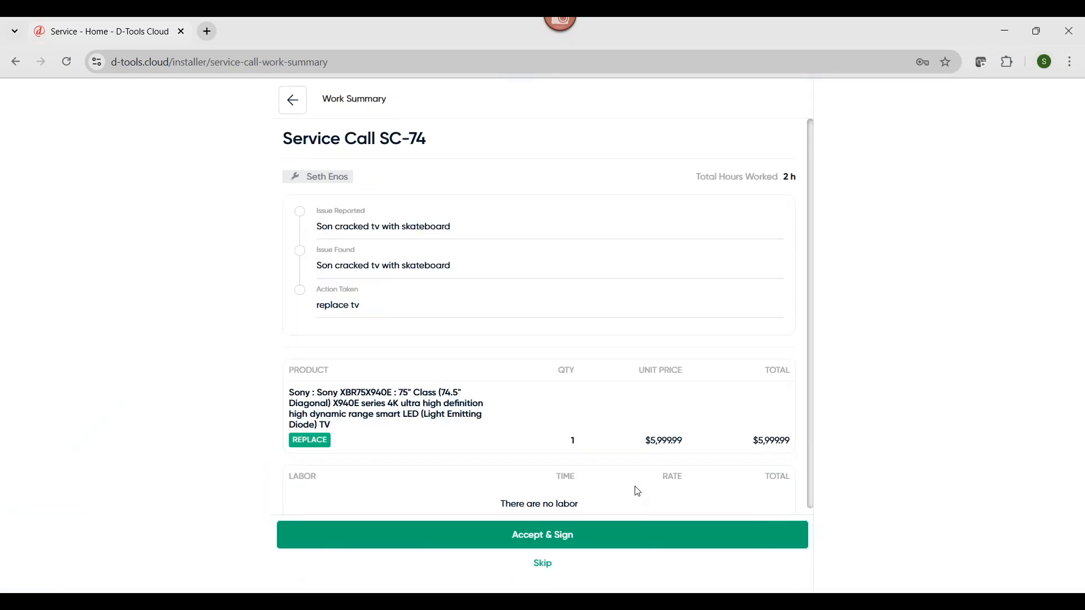
left_click(568, 535)
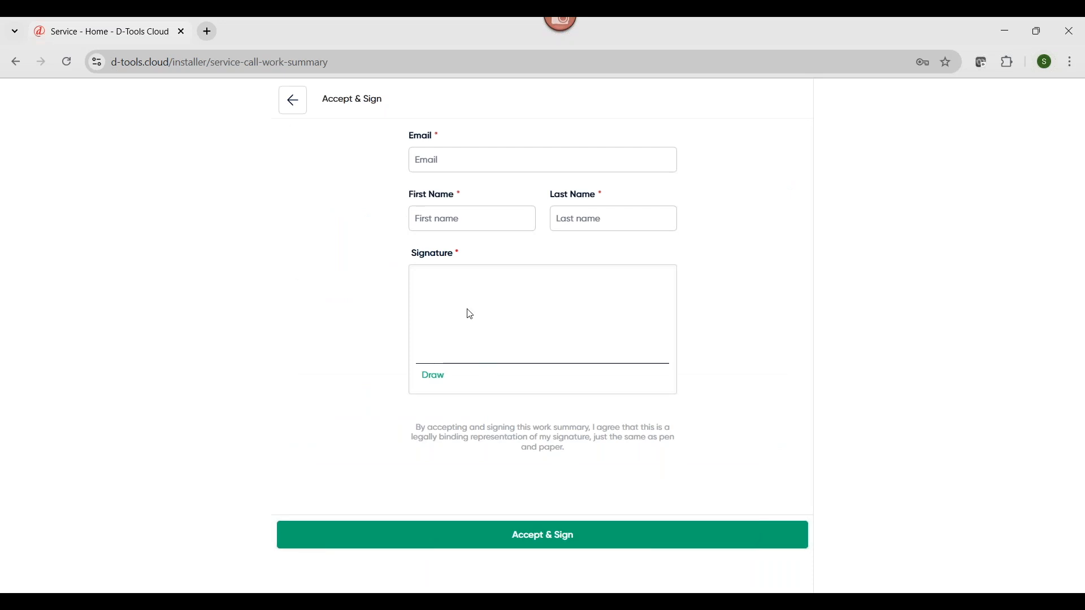
Fill in the customer's email and name from the saved suggestion, accept and sign the work summary, and finish the visit
left_click(458, 163)
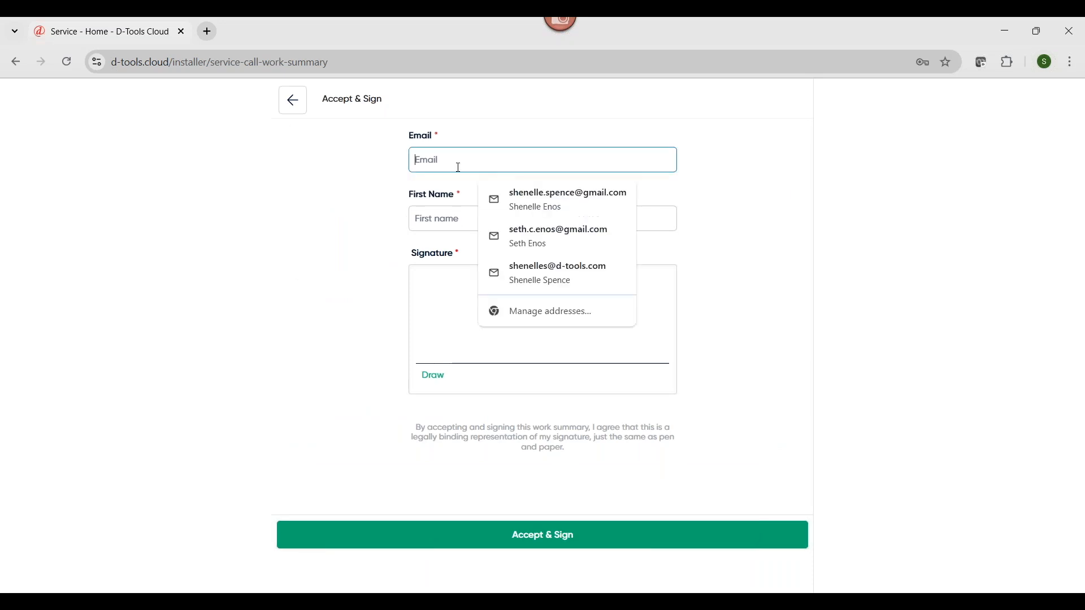
left_click(512, 241)
left_click(552, 530)
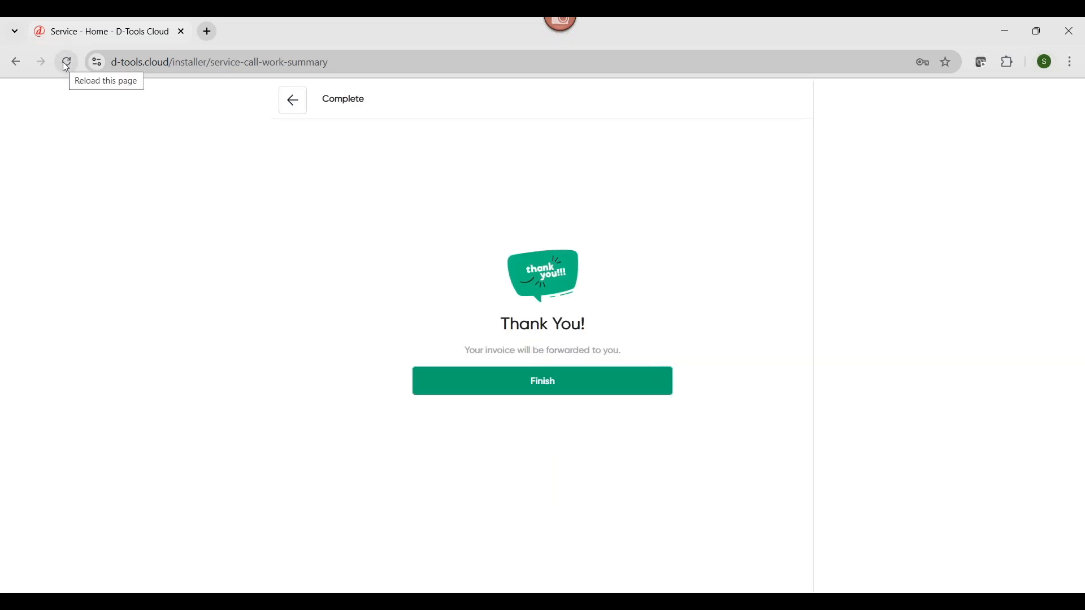
left_click(513, 381)
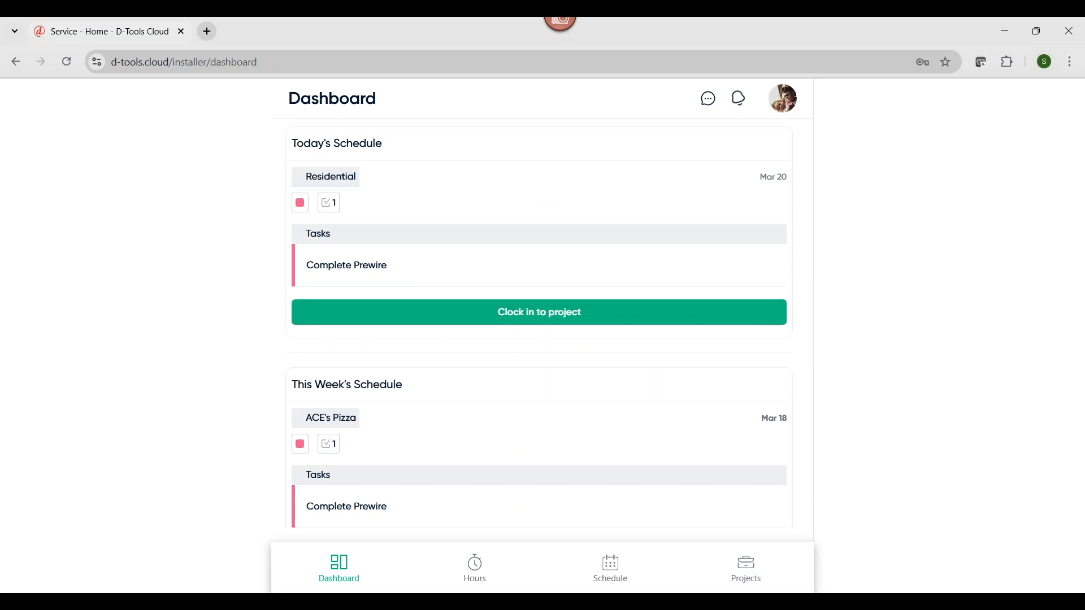
Switch from the field view to the office user view and open Service Management
left_click(783, 98)
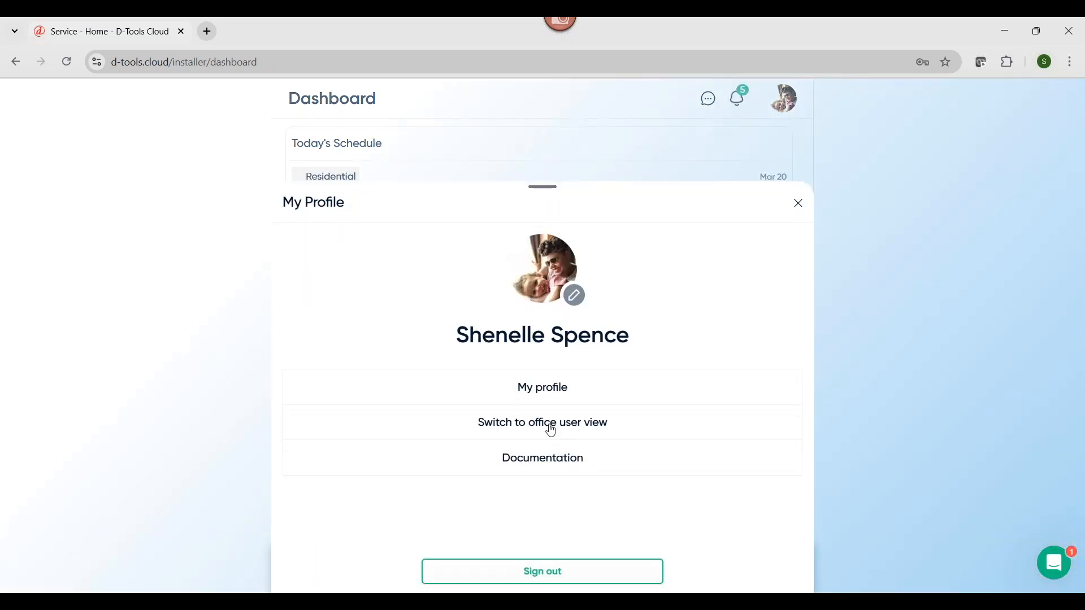
left_click(552, 429)
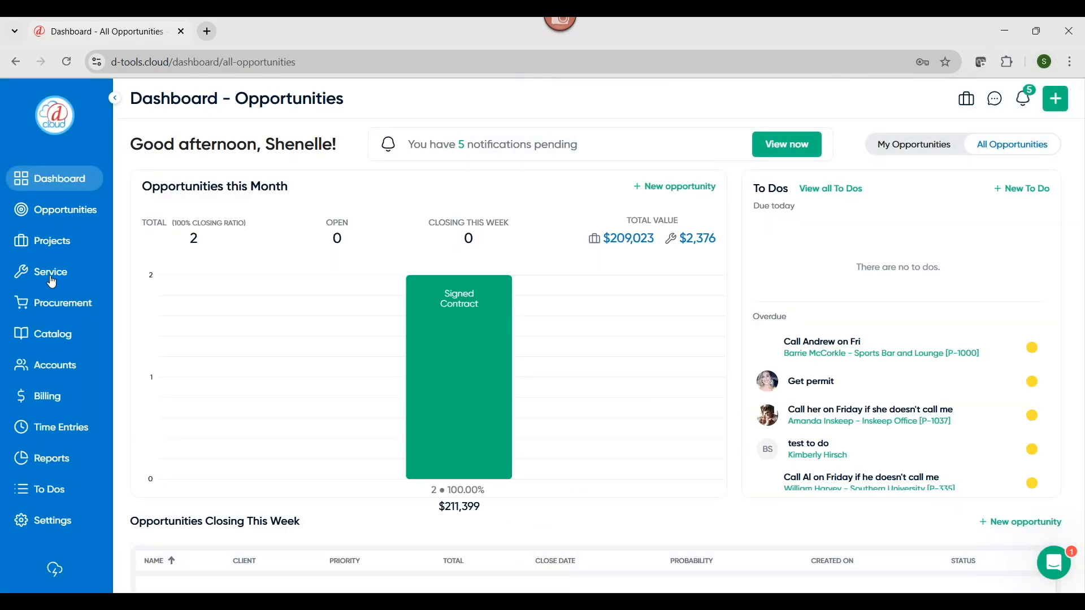
left_click(48, 279)
Open service call SC-74 from the second page of the service call list and show its Work Summary
scroll(372, 525, "down", 20)
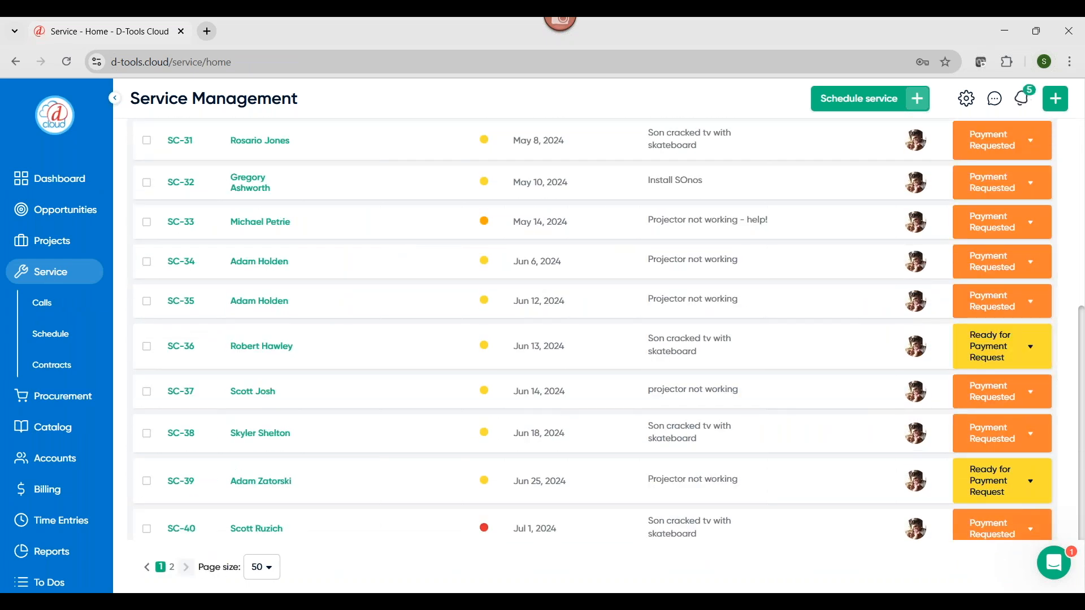
left_click(186, 568)
scroll(191, 528, "down", 5)
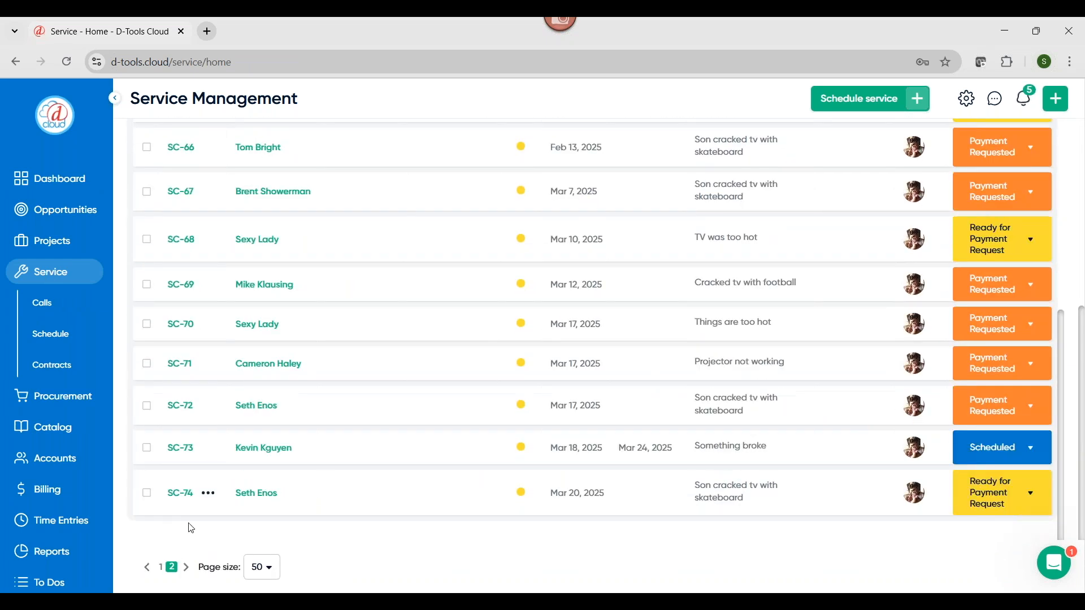
left_click(172, 493)
left_click(251, 165)
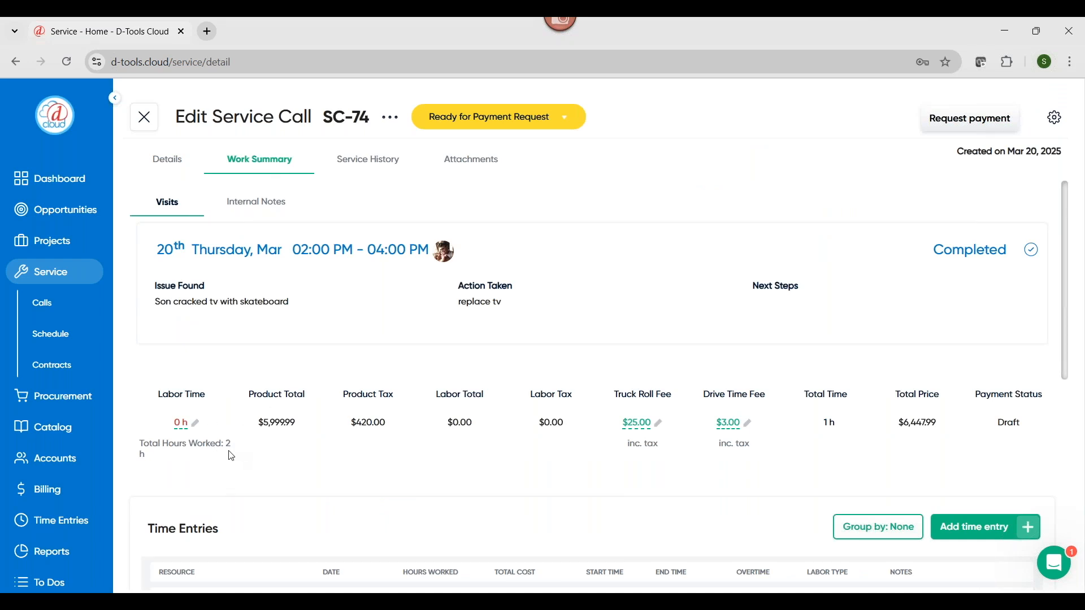
Add a Standard Service labor item of 2 hours at $65 per hour to SC-74 and close the labor details
left_click(196, 428)
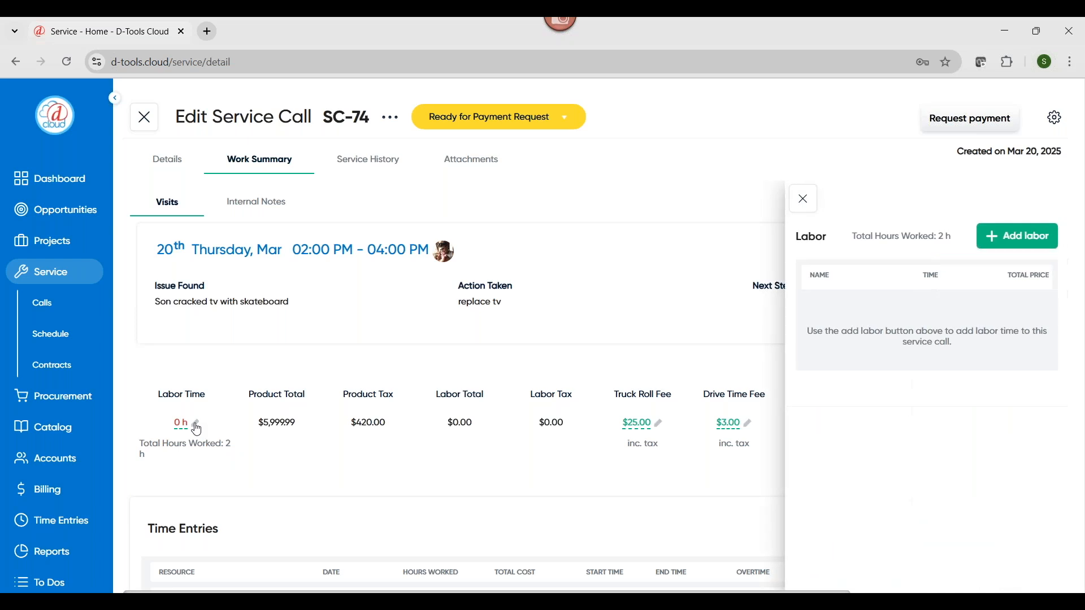
left_click(995, 236)
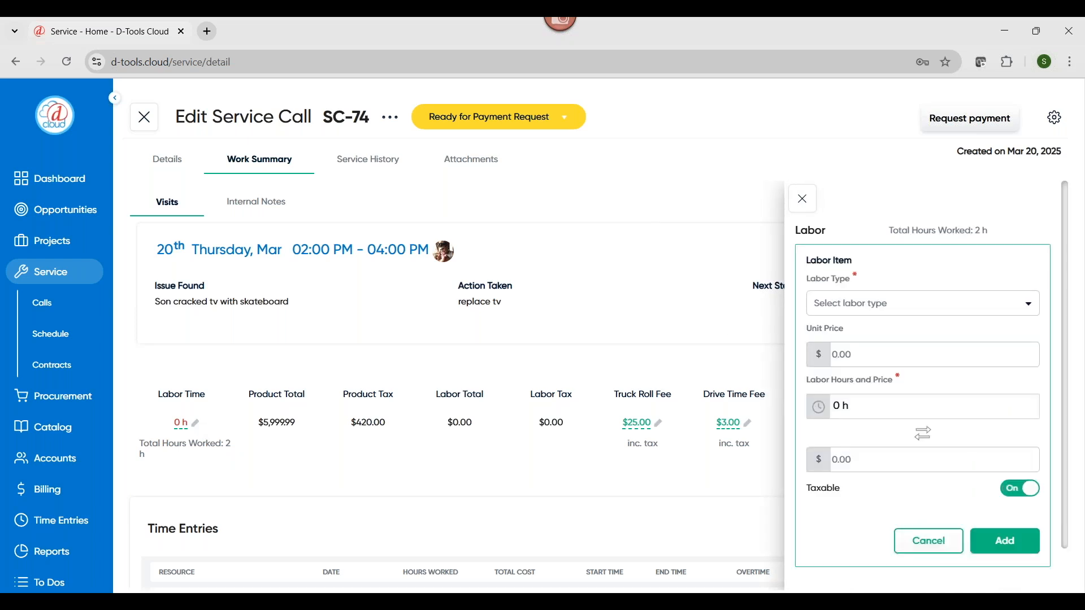
left_click(904, 308)
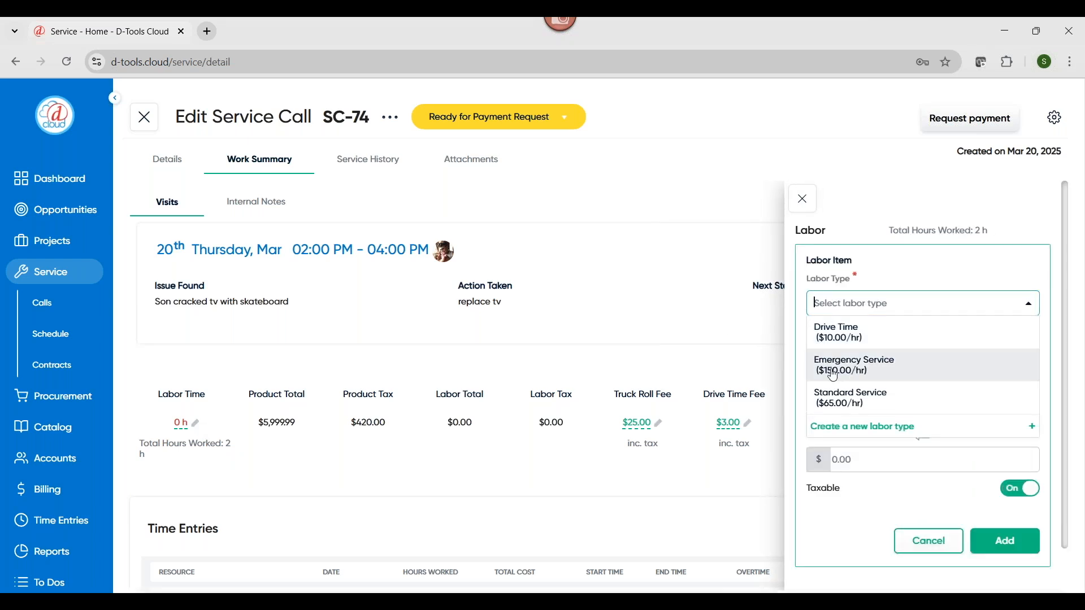
left_click(912, 406)
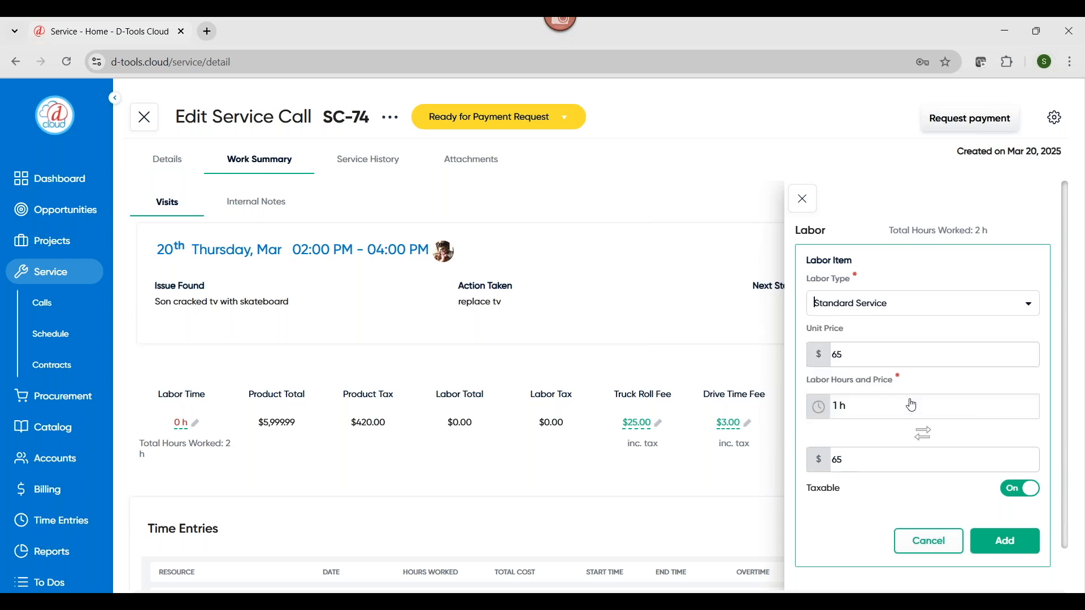
left_click(868, 412)
type("2")
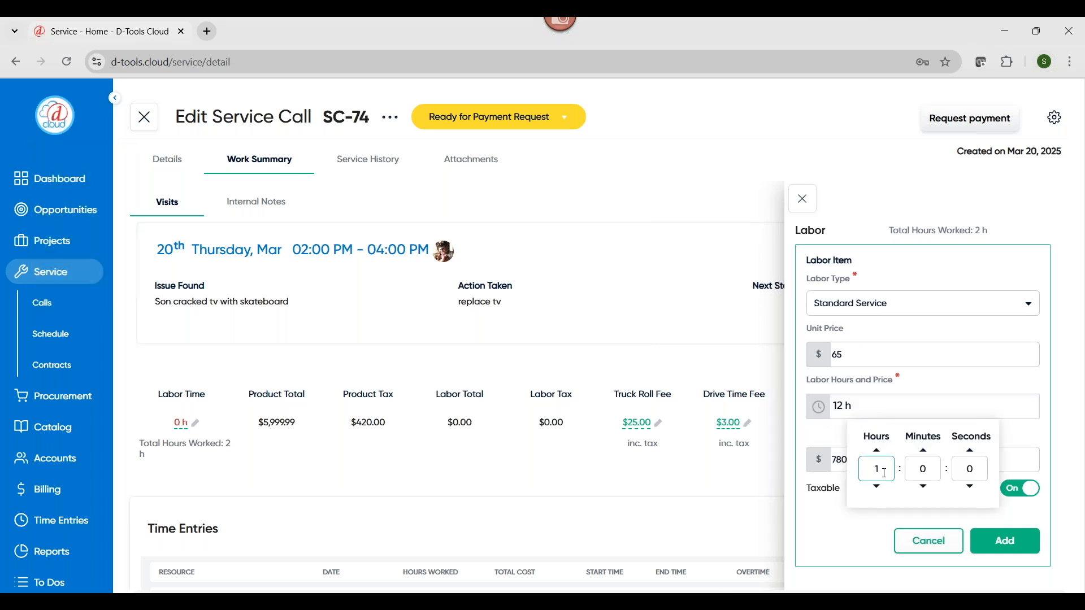
key("BackSpace")
type("2")
left_click(948, 386)
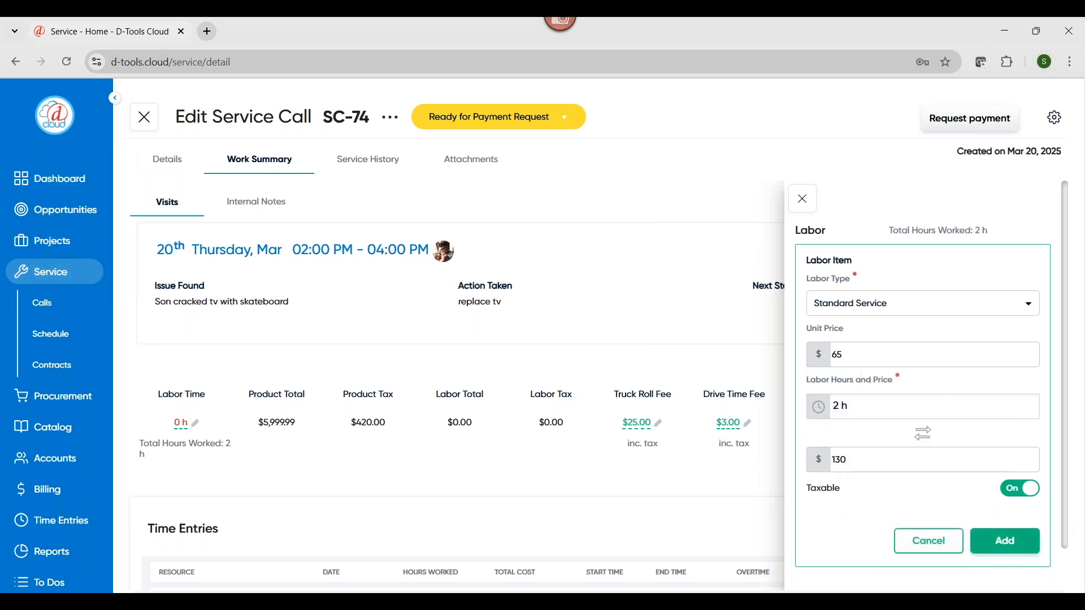
left_click(1005, 542)
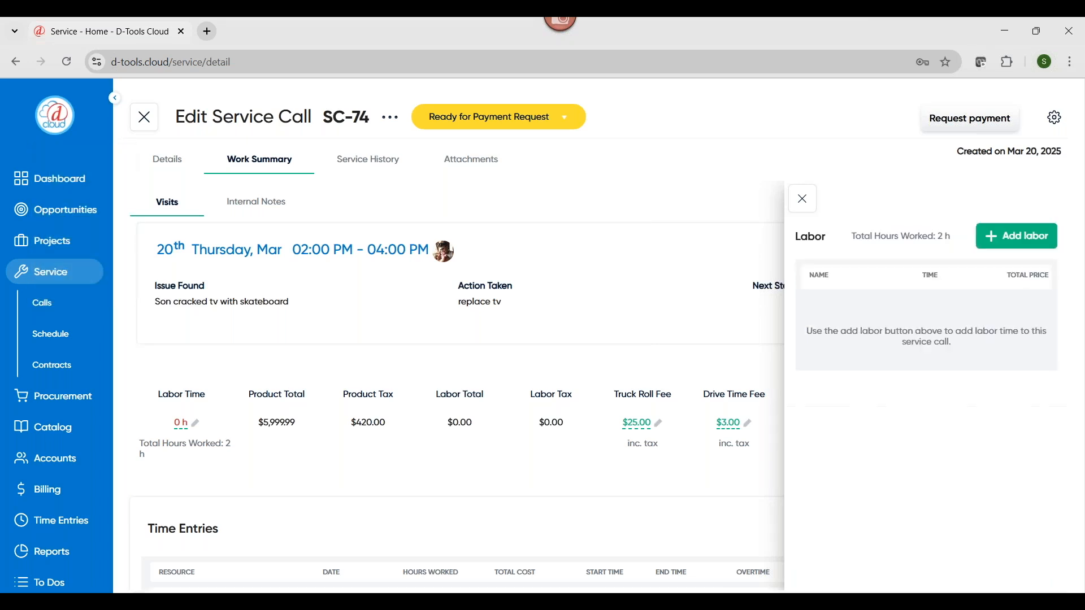
left_click(805, 205)
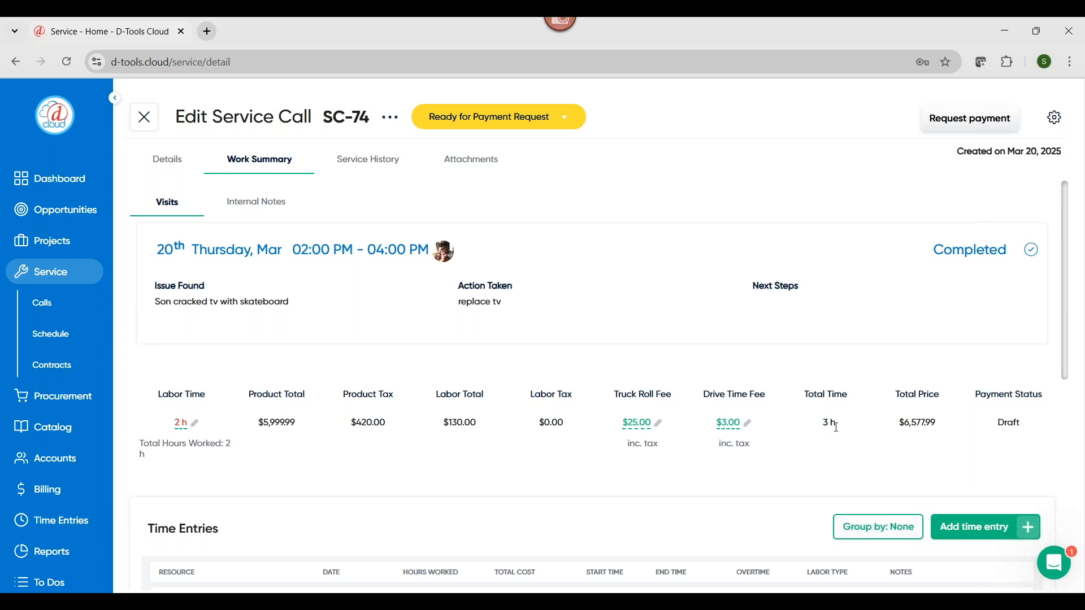
Set the unit price of the replacement Sony XBR75X940E TV in SC-74 to $6,000 and close the product details
scroll(841, 417, "down", 6)
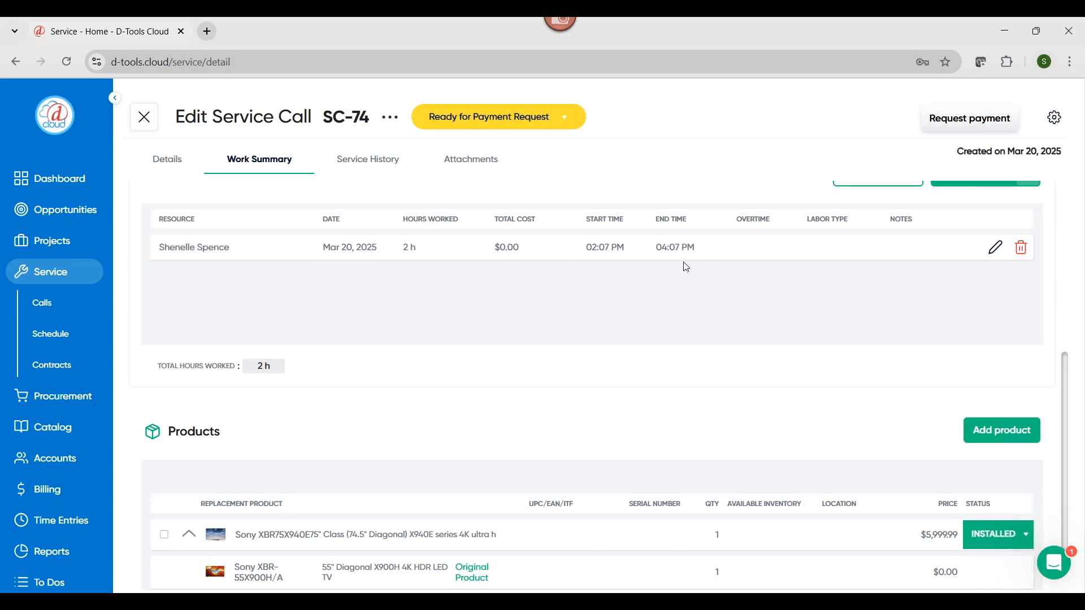
scroll(707, 257, "up", 1)
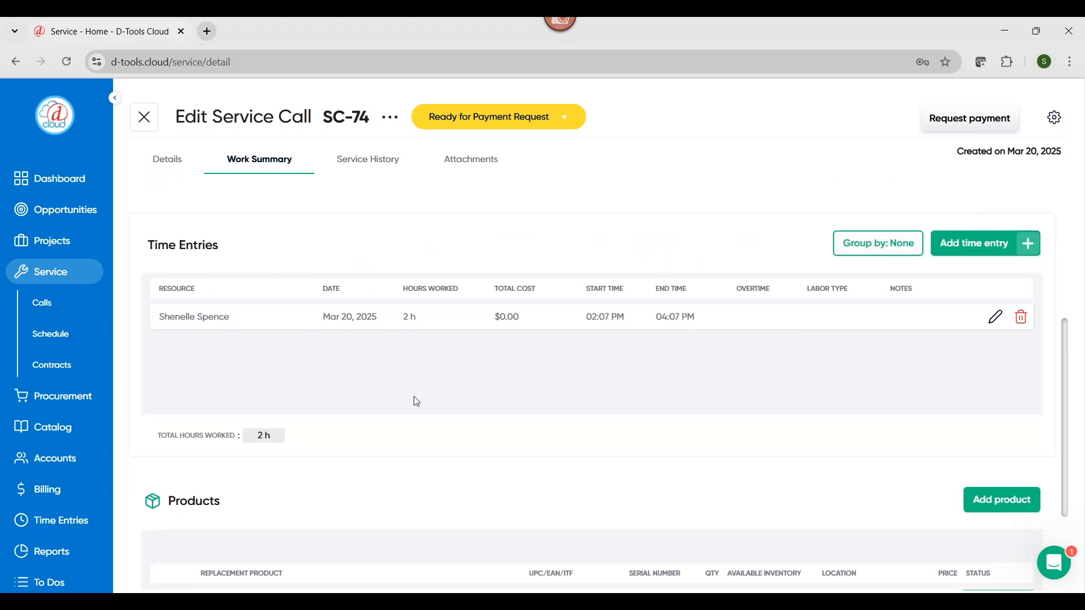
scroll(412, 400, "down", 2)
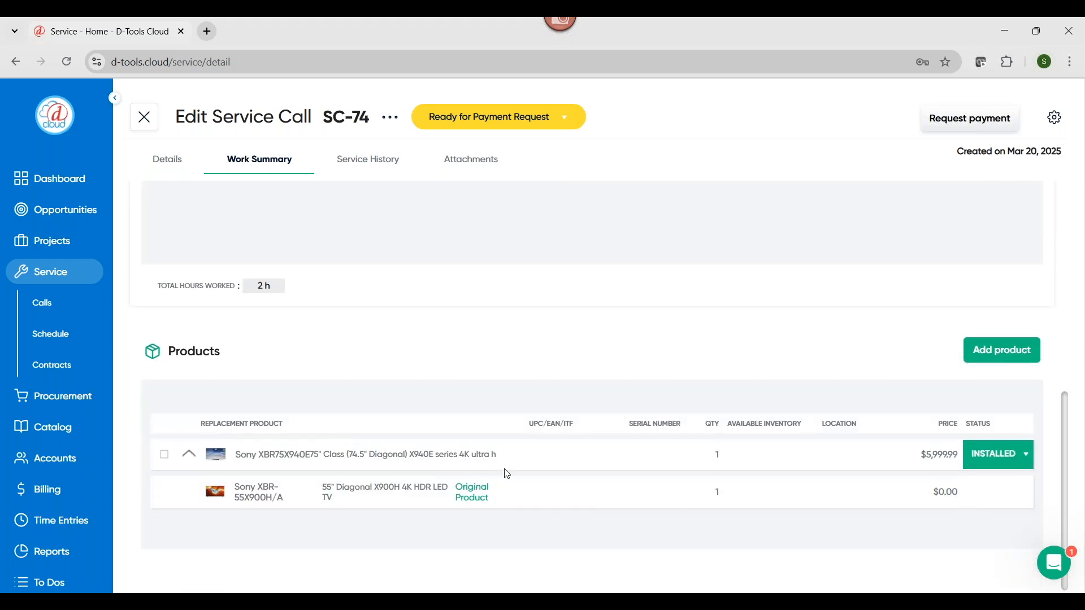
left_click(512, 457)
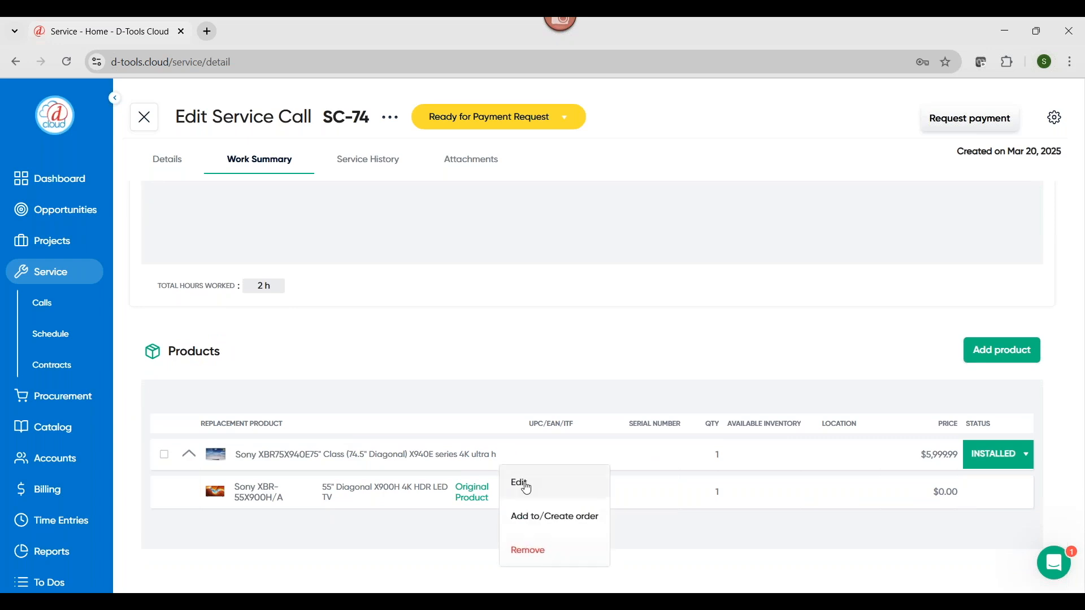
left_click(517, 482)
scroll(916, 447, "down", 1)
scroll(909, 450, "down", 3)
left_click_drag(1006, 408, 898, 425)
type("6000")
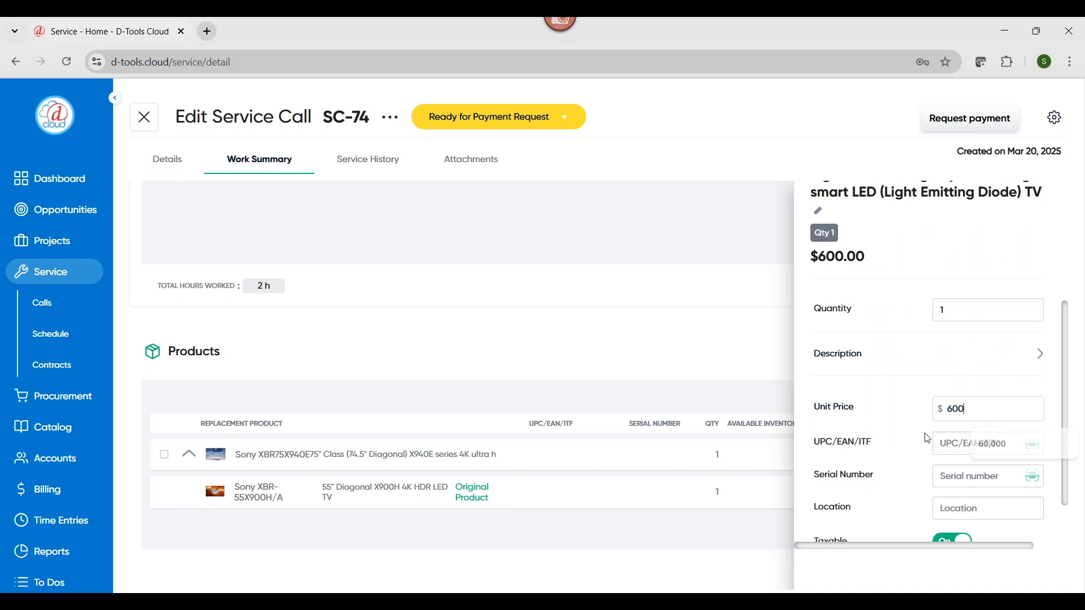
scroll(916, 472, "down", 1)
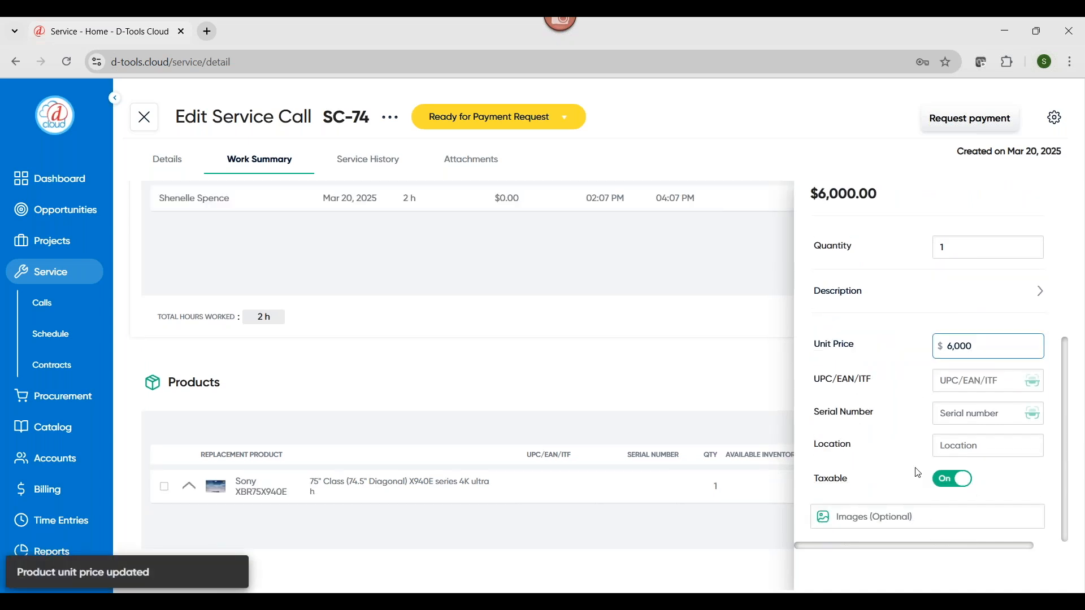
scroll(904, 364, "up", 5)
left_click(820, 199)
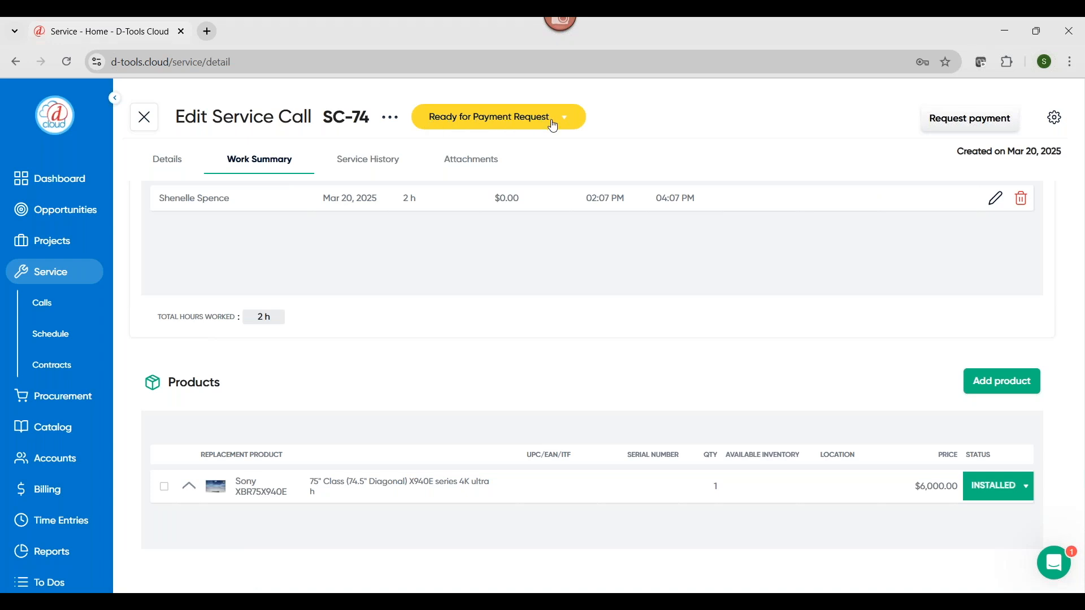
Create the payment request for SC-74, decline creating the QuickBooks Online invoice manually, and dismiss the QuickBooks notice
left_click(956, 126)
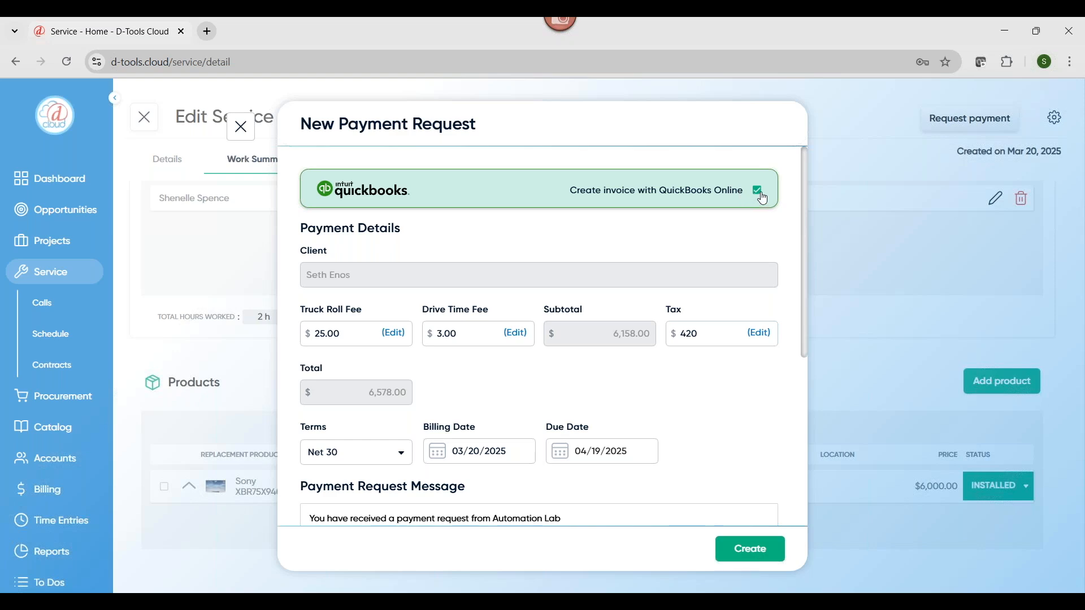
left_click(752, 554)
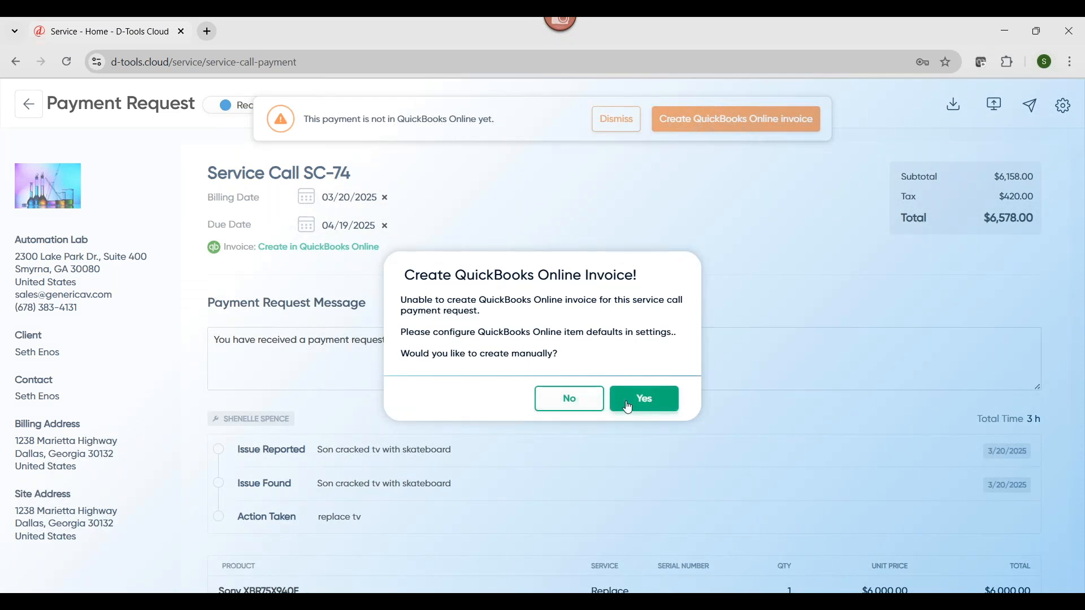
left_click(582, 404)
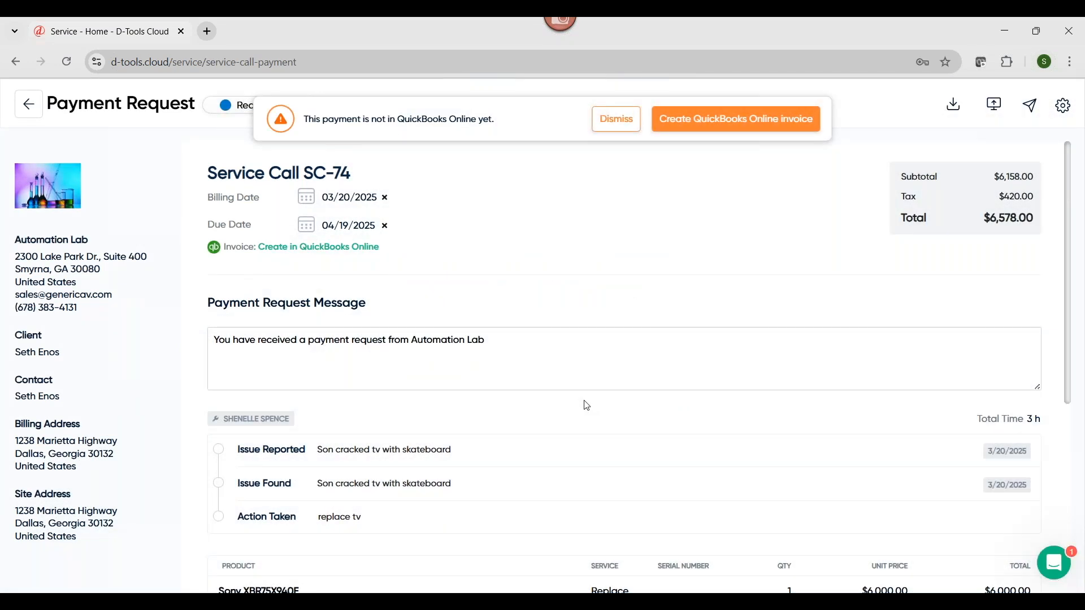
left_click(607, 119)
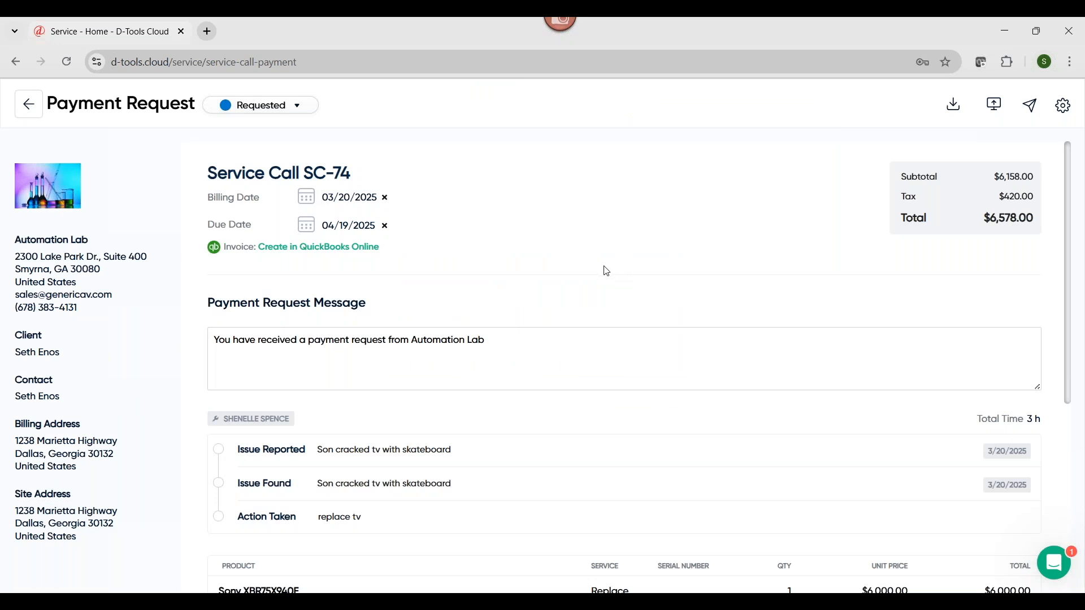
Review the SC-74 payment request's product, labor and fee breakdown, return to the service call, and dismiss its locked-status notice
scroll(603, 269, "down", 1)
scroll(406, 426, "down", 4)
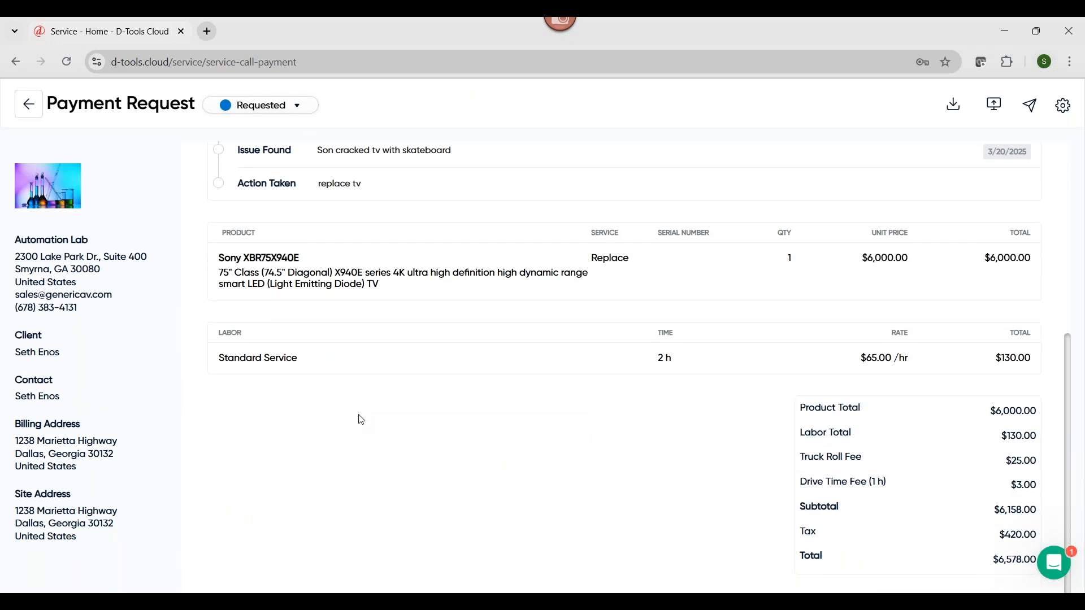
scroll(360, 418, "up", 5)
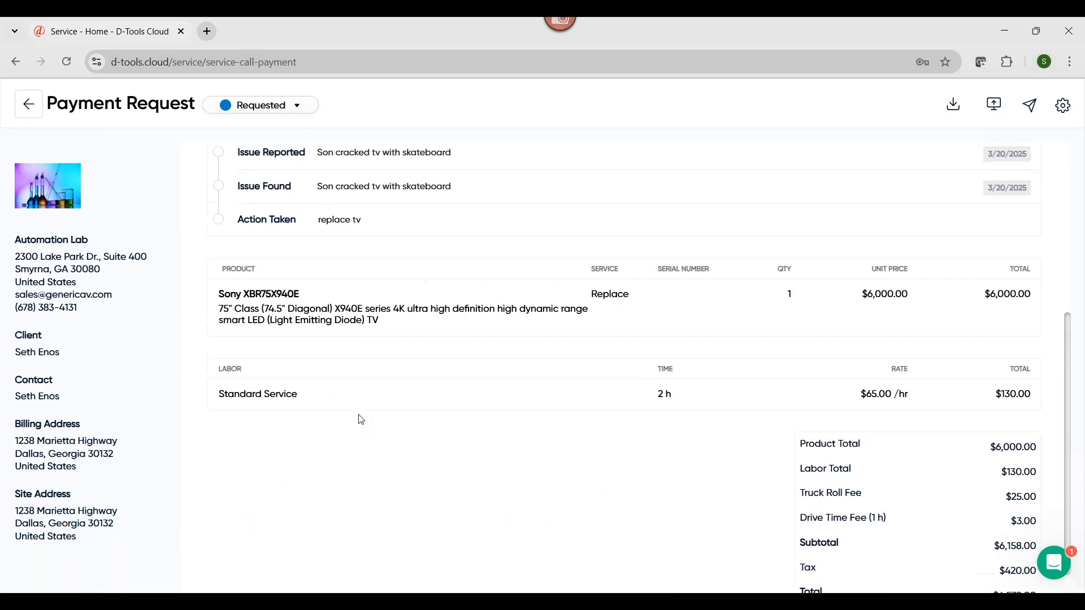
left_click(32, 108)
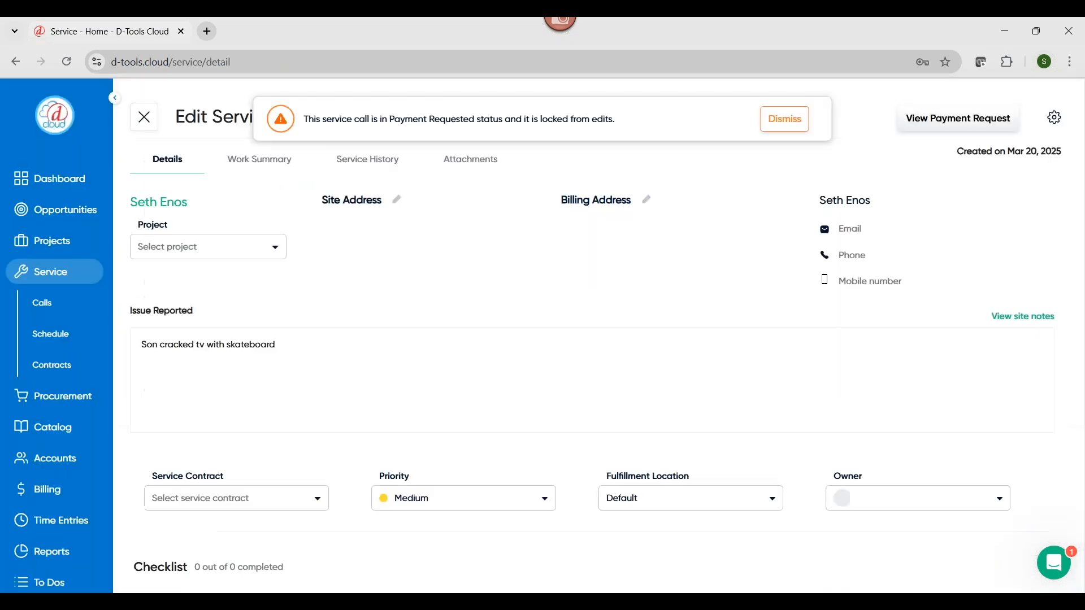
left_click(783, 123)
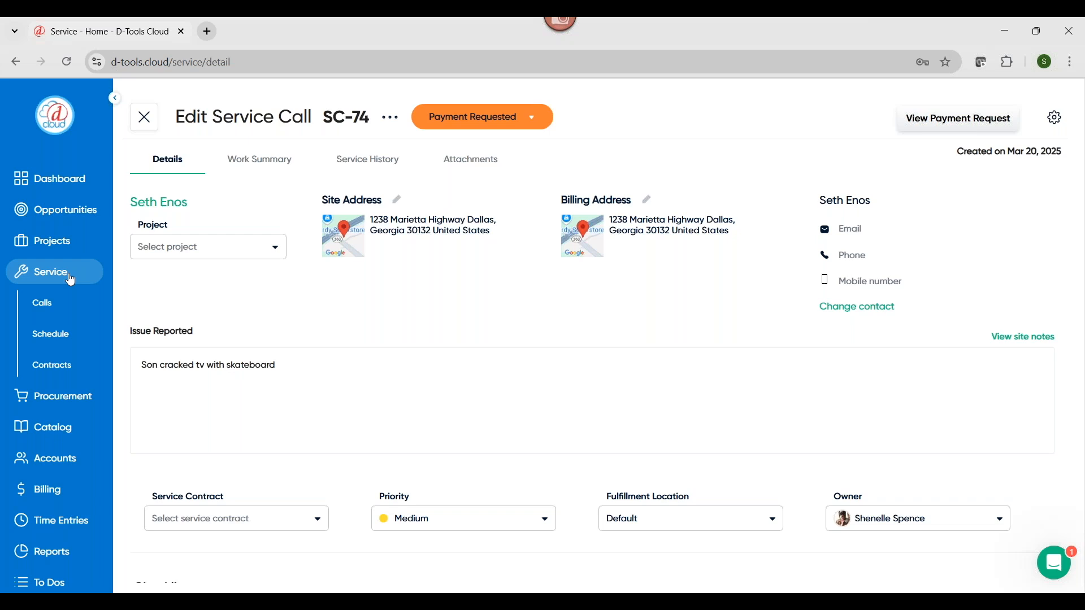
Open the Residential project, dismiss its QuickBooks notice, and examine the Job Costing charts and the cost table by phase
left_click(56, 242)
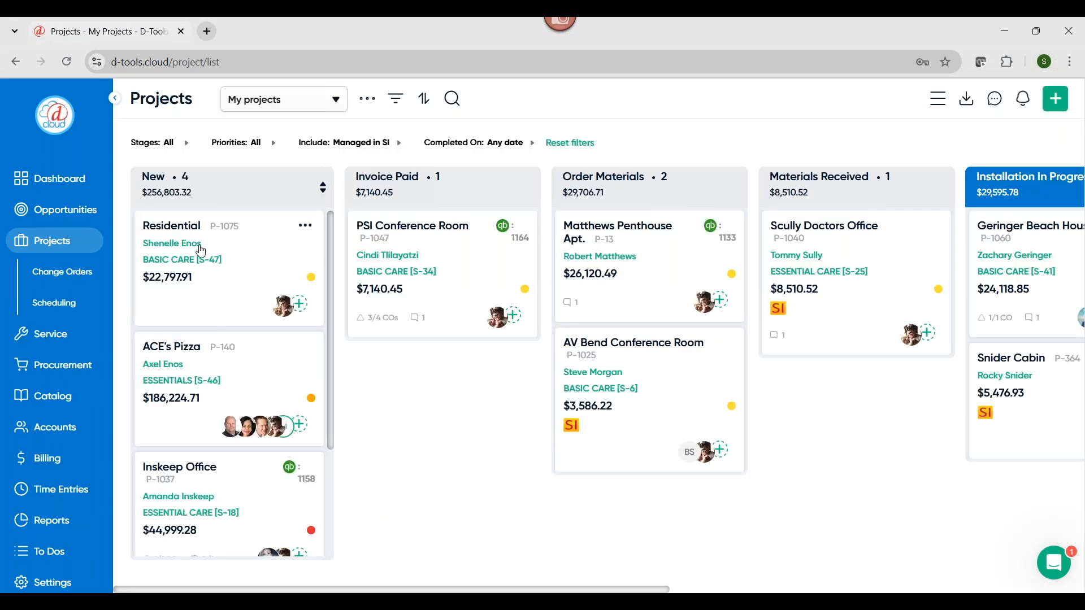
left_click(235, 245)
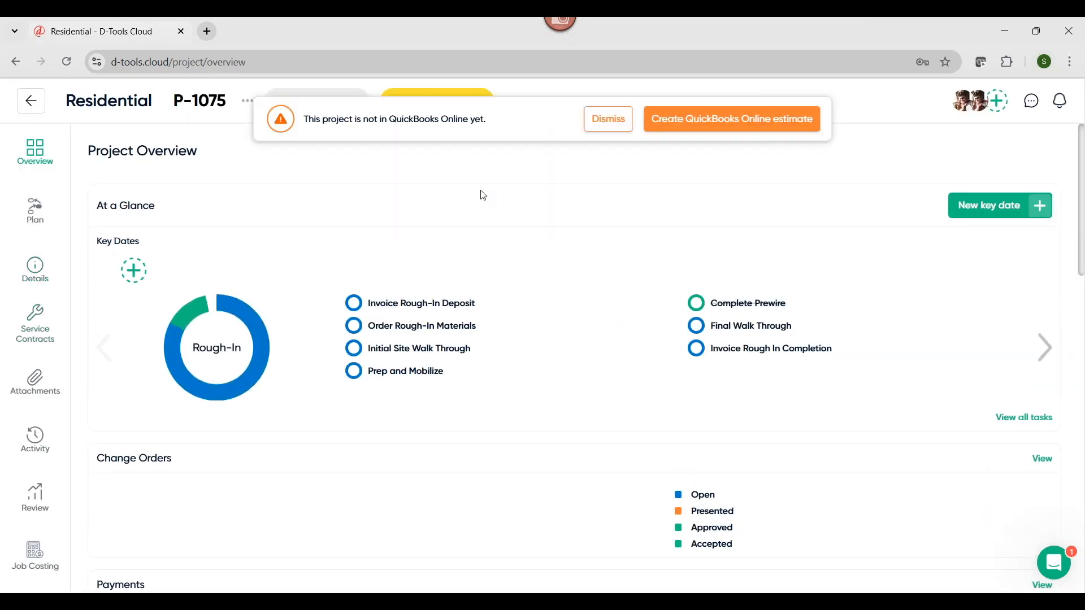
left_click(609, 120)
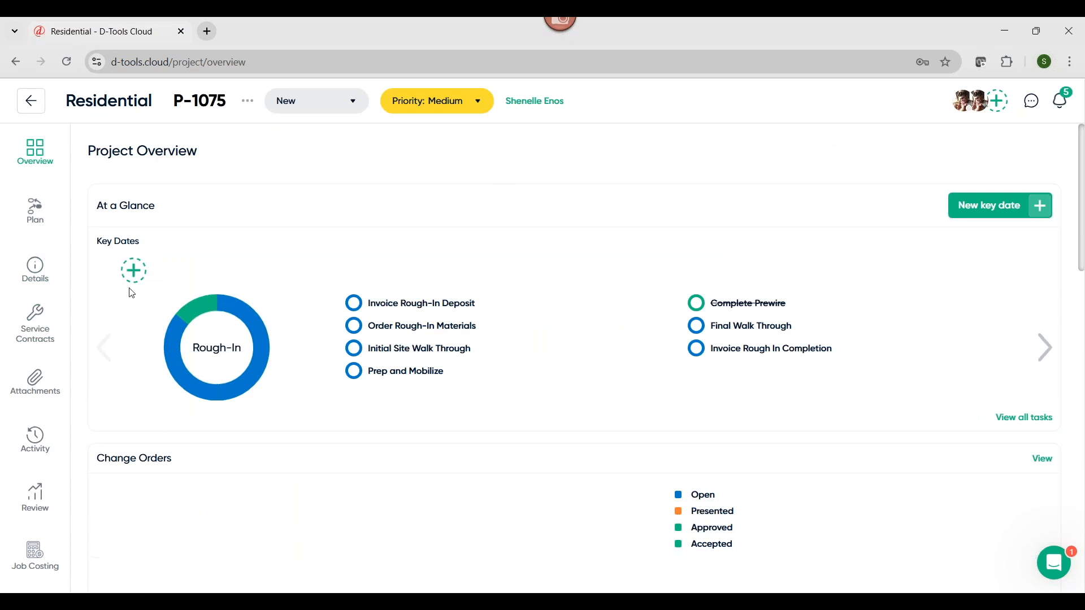
left_click(36, 557)
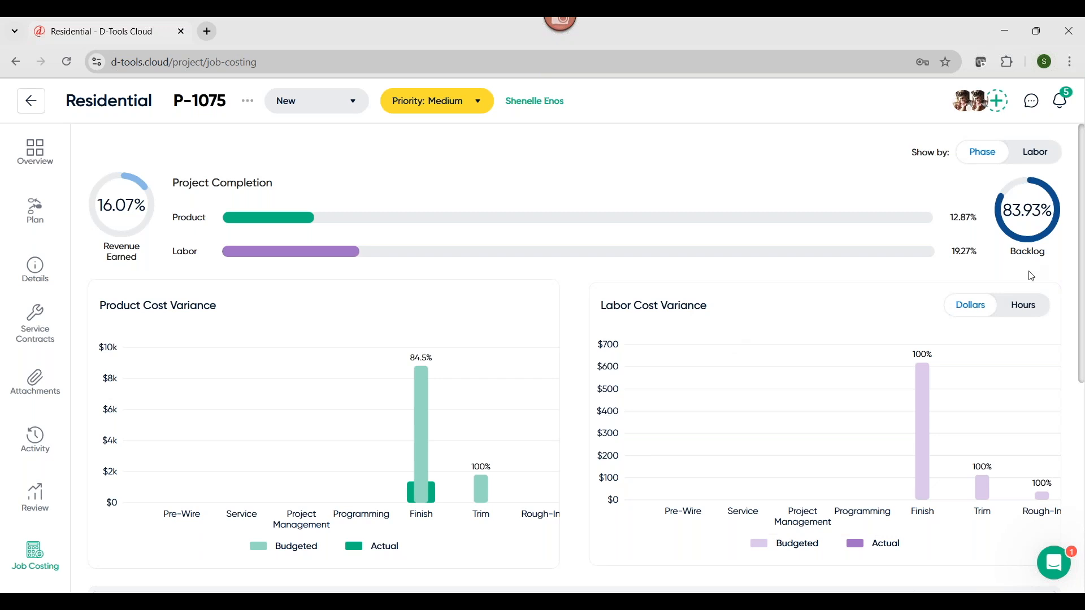
scroll(1032, 277, "down", 4)
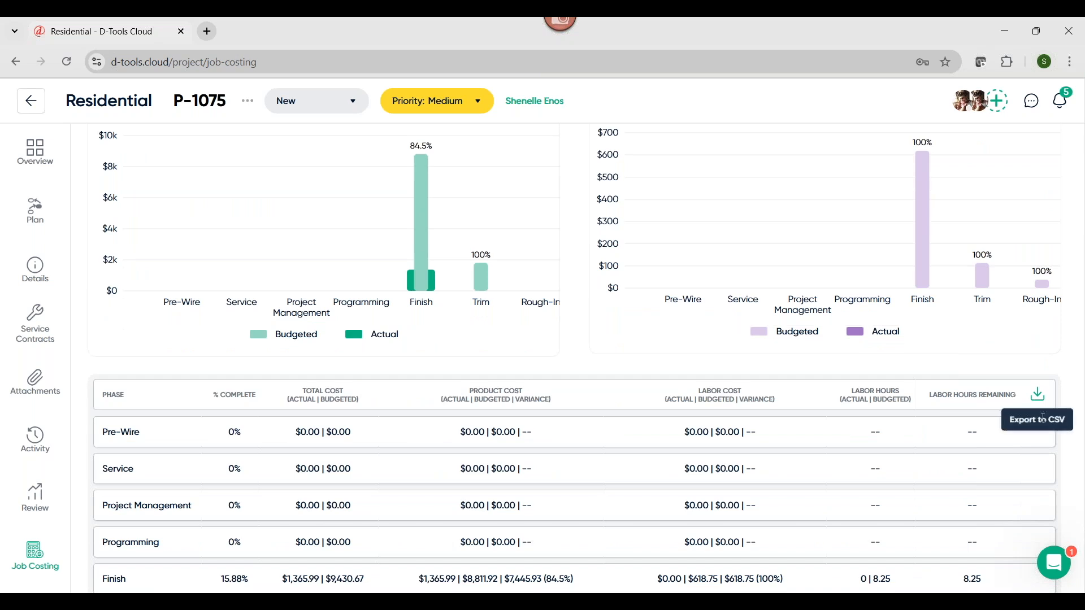
scroll(1041, 446, "down", 1)
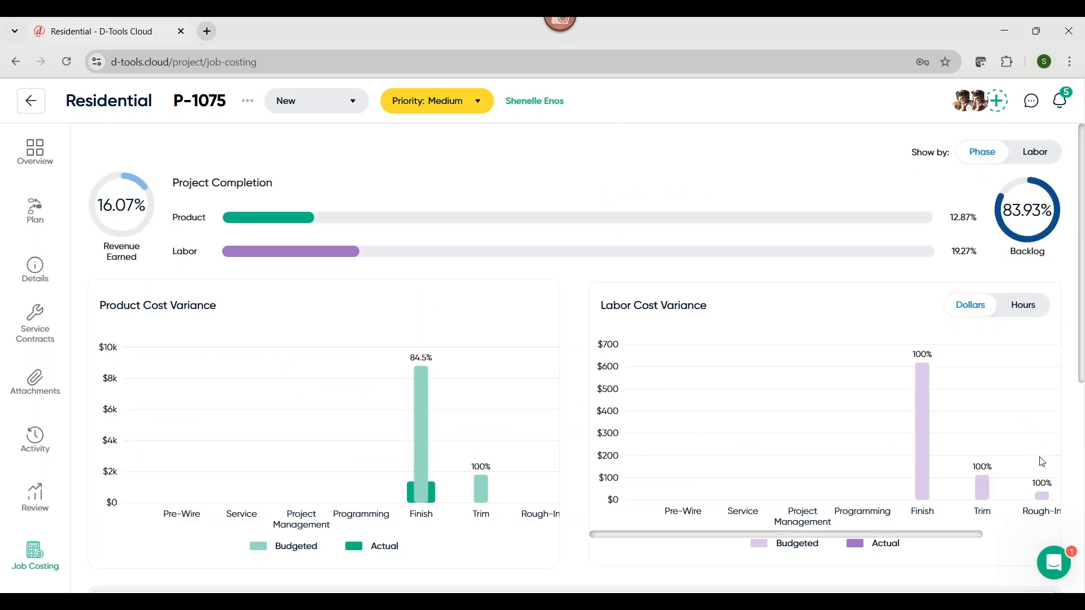